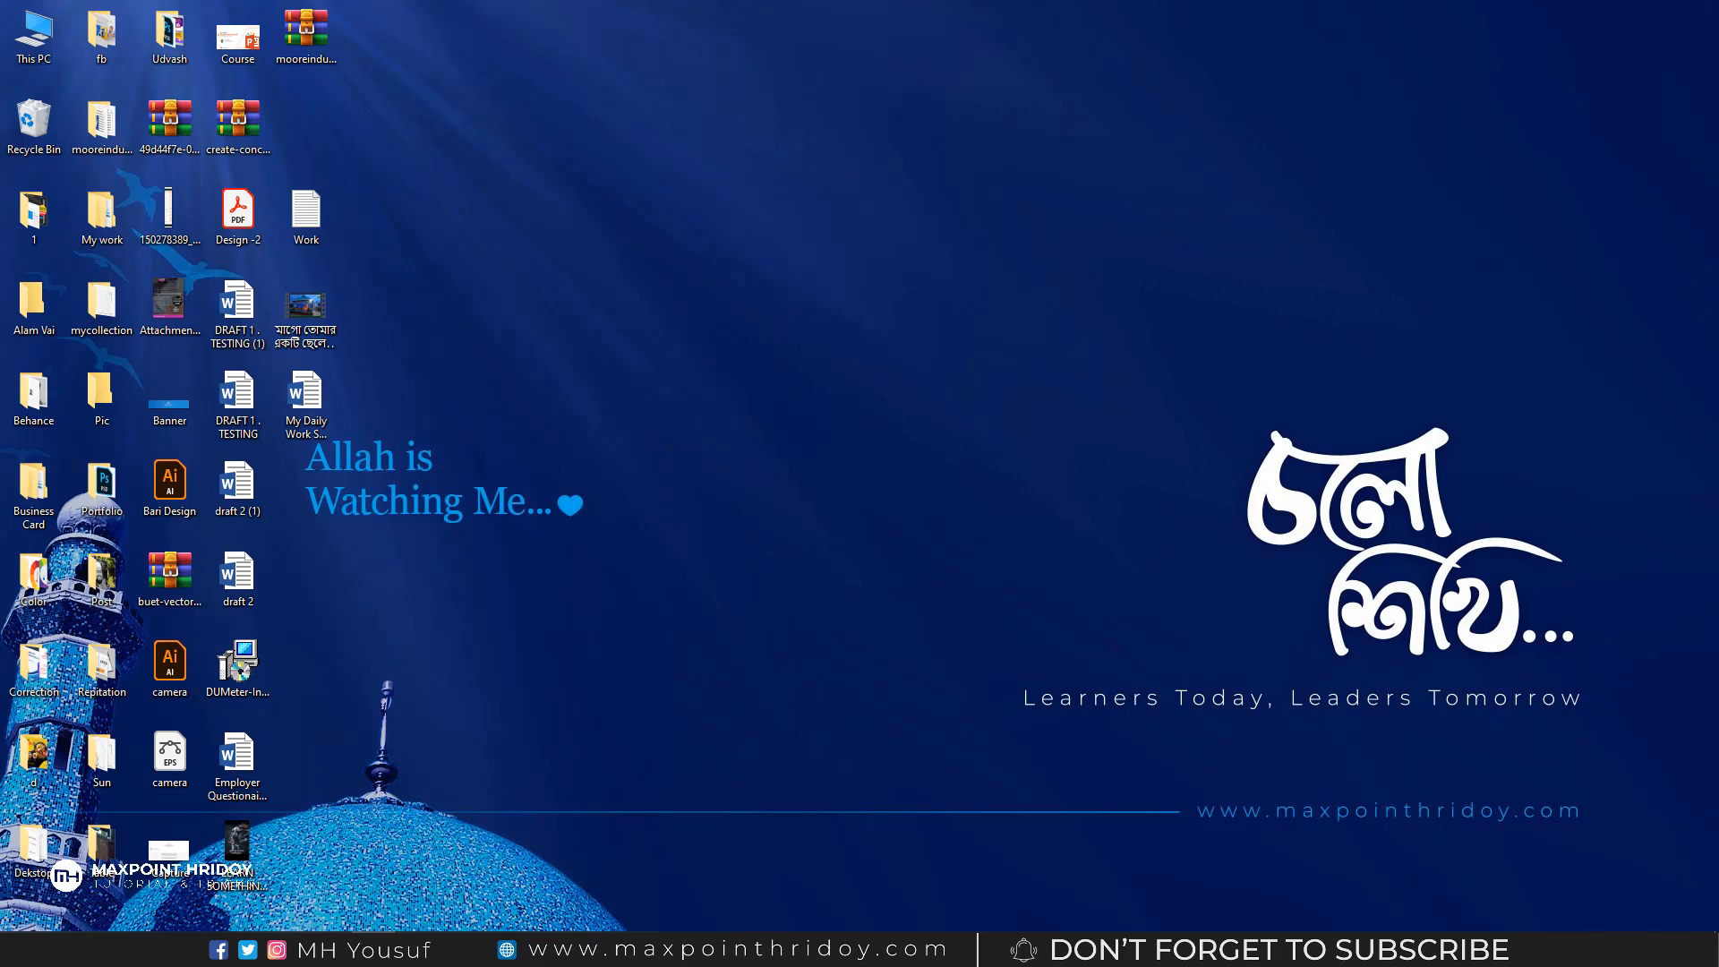
# - Open Adobe Illustrator and start a new document based on the Web presets
pyautogui.click(857, 955)
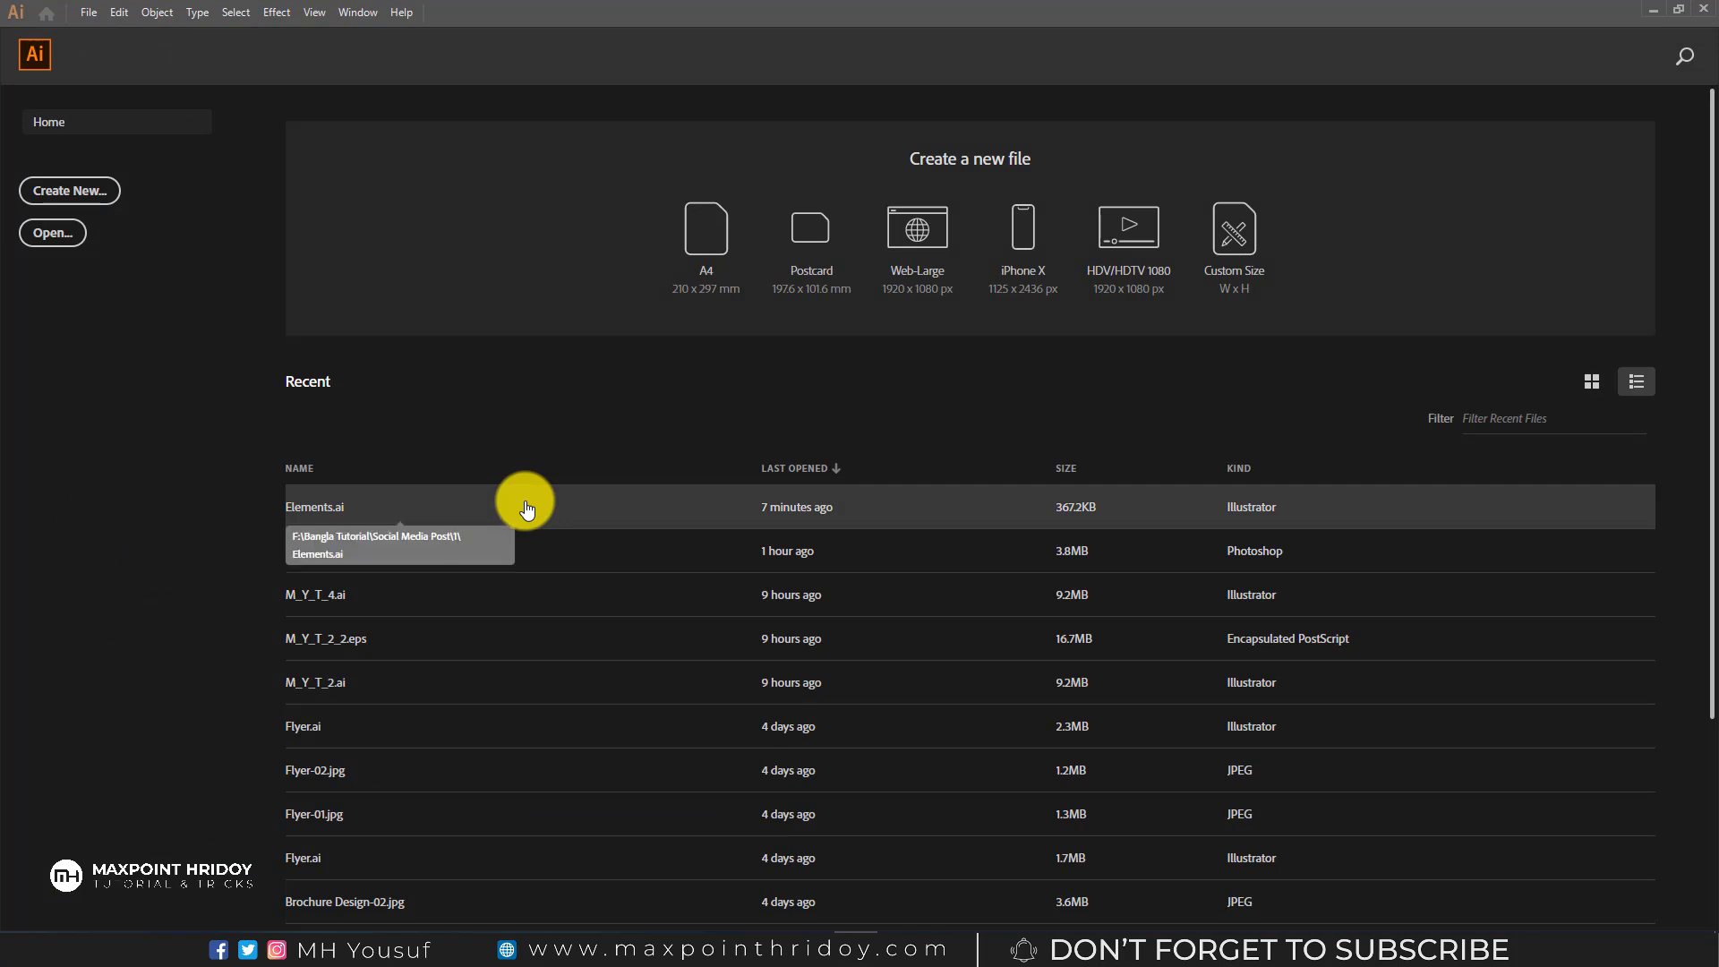
pyautogui.click(88, 13)
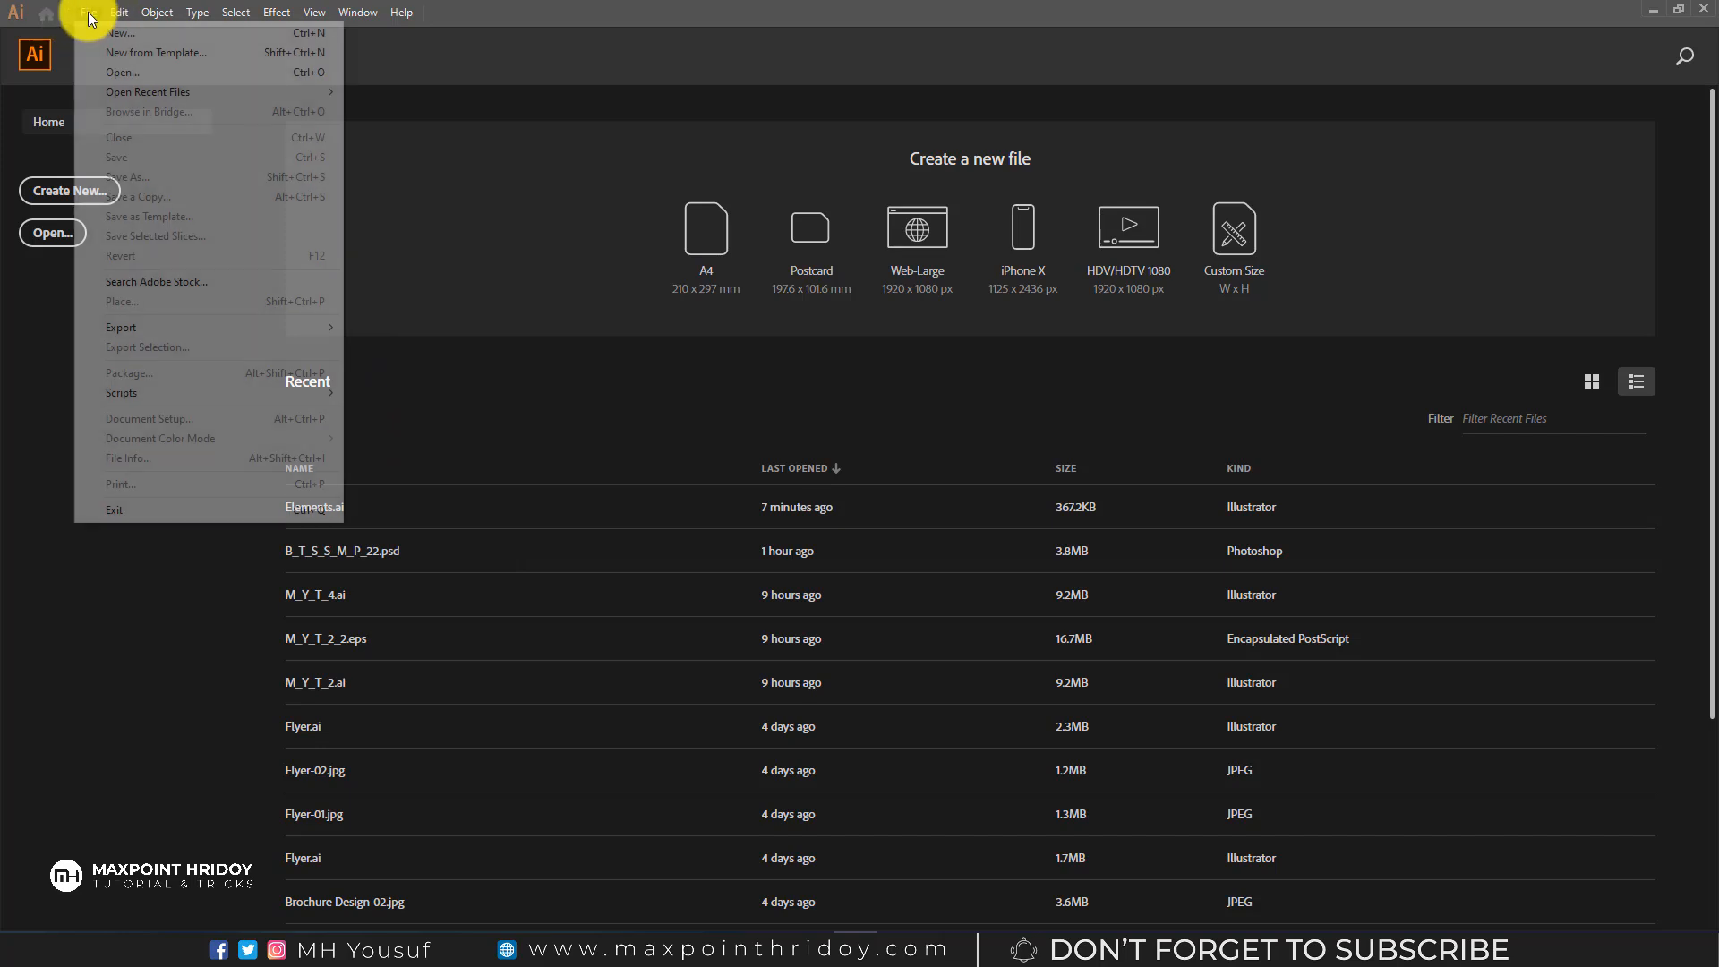
pyautogui.click(163, 34)
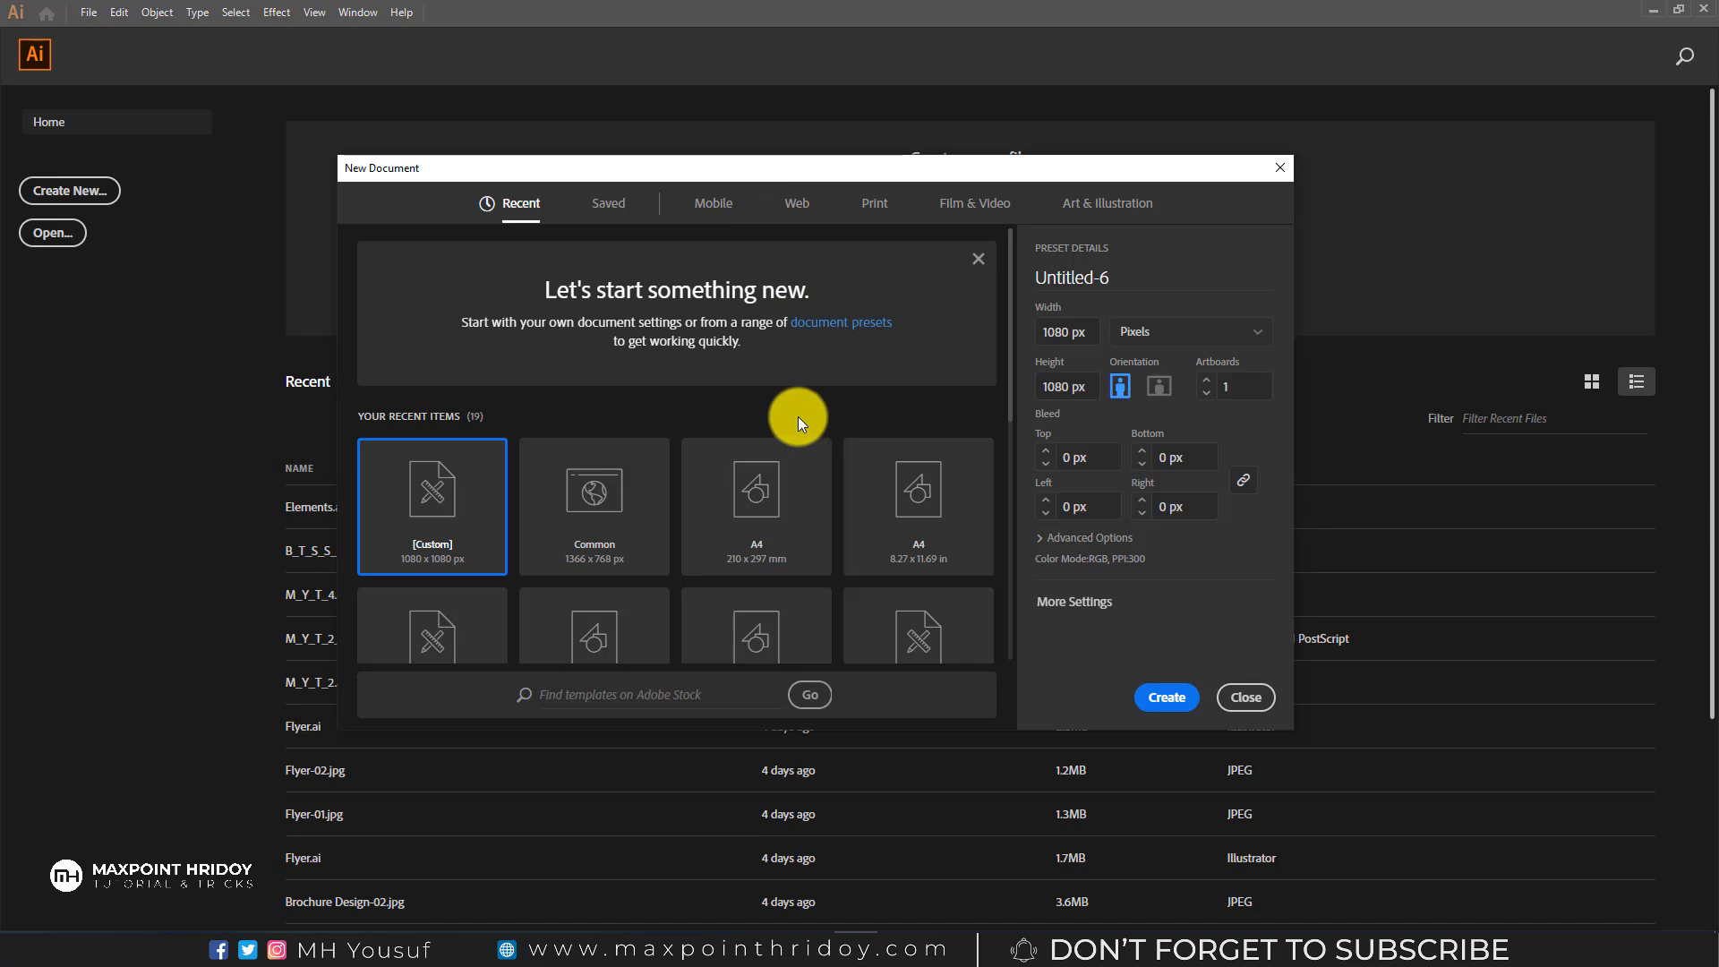
pyautogui.click(796, 204)
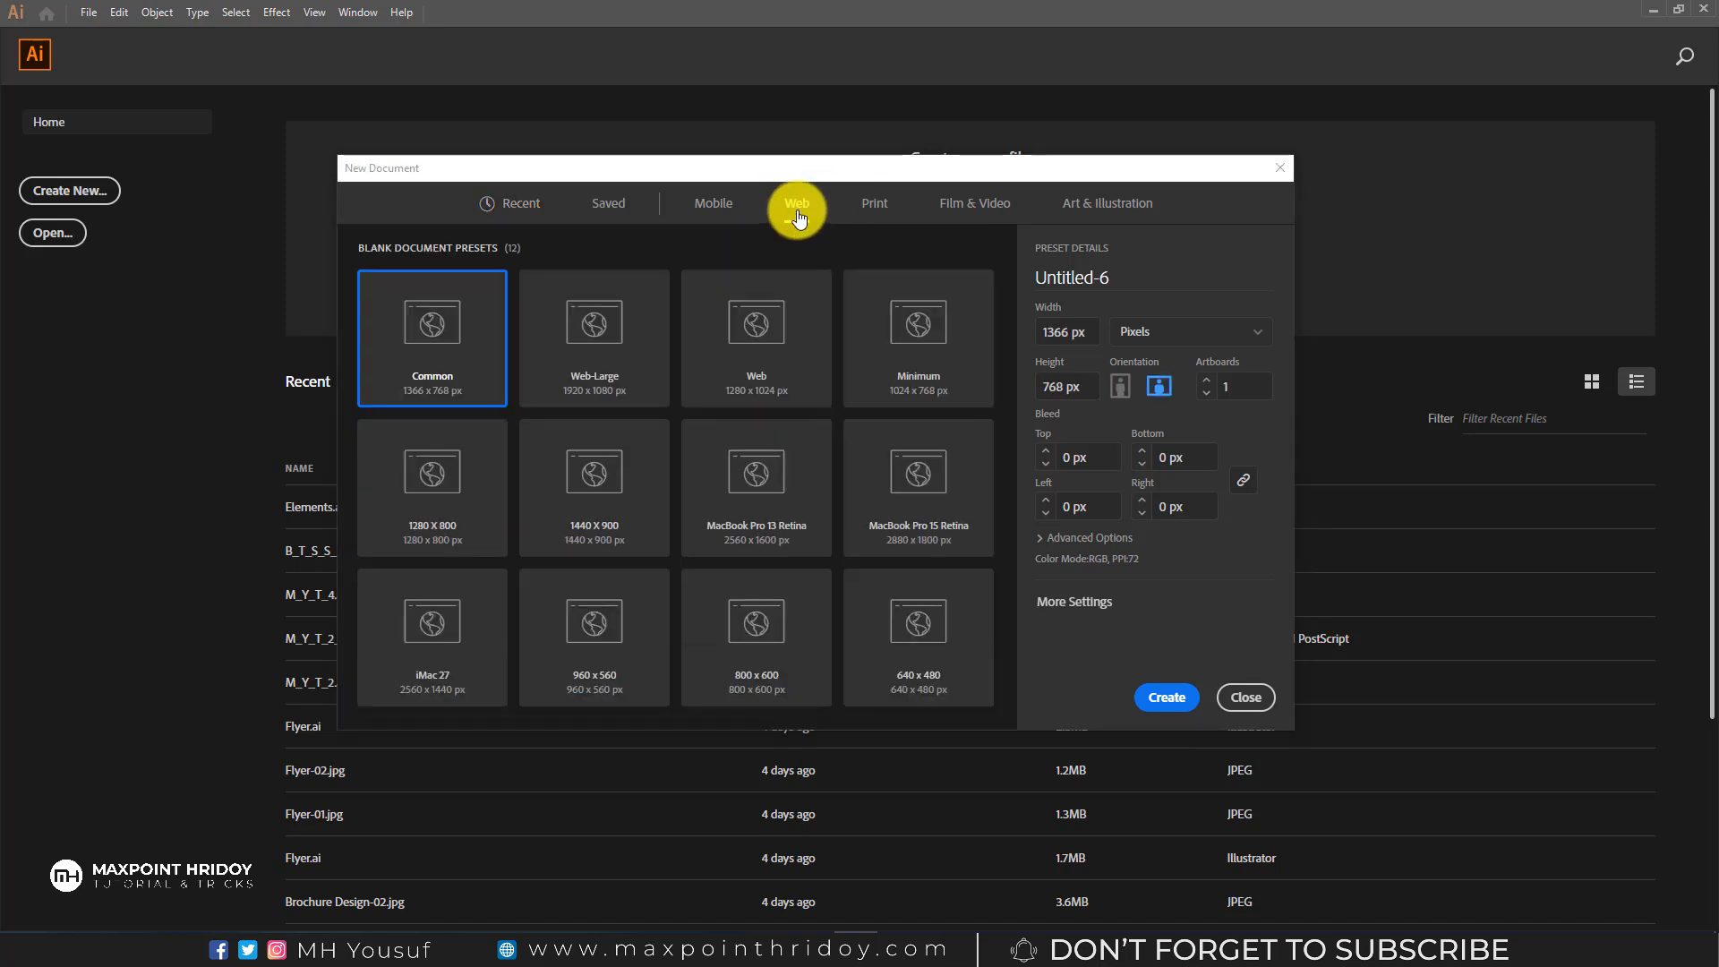
# - Keep the new document's units in pixels and set its width and height to 1080 px
pyautogui.click(1206, 335)
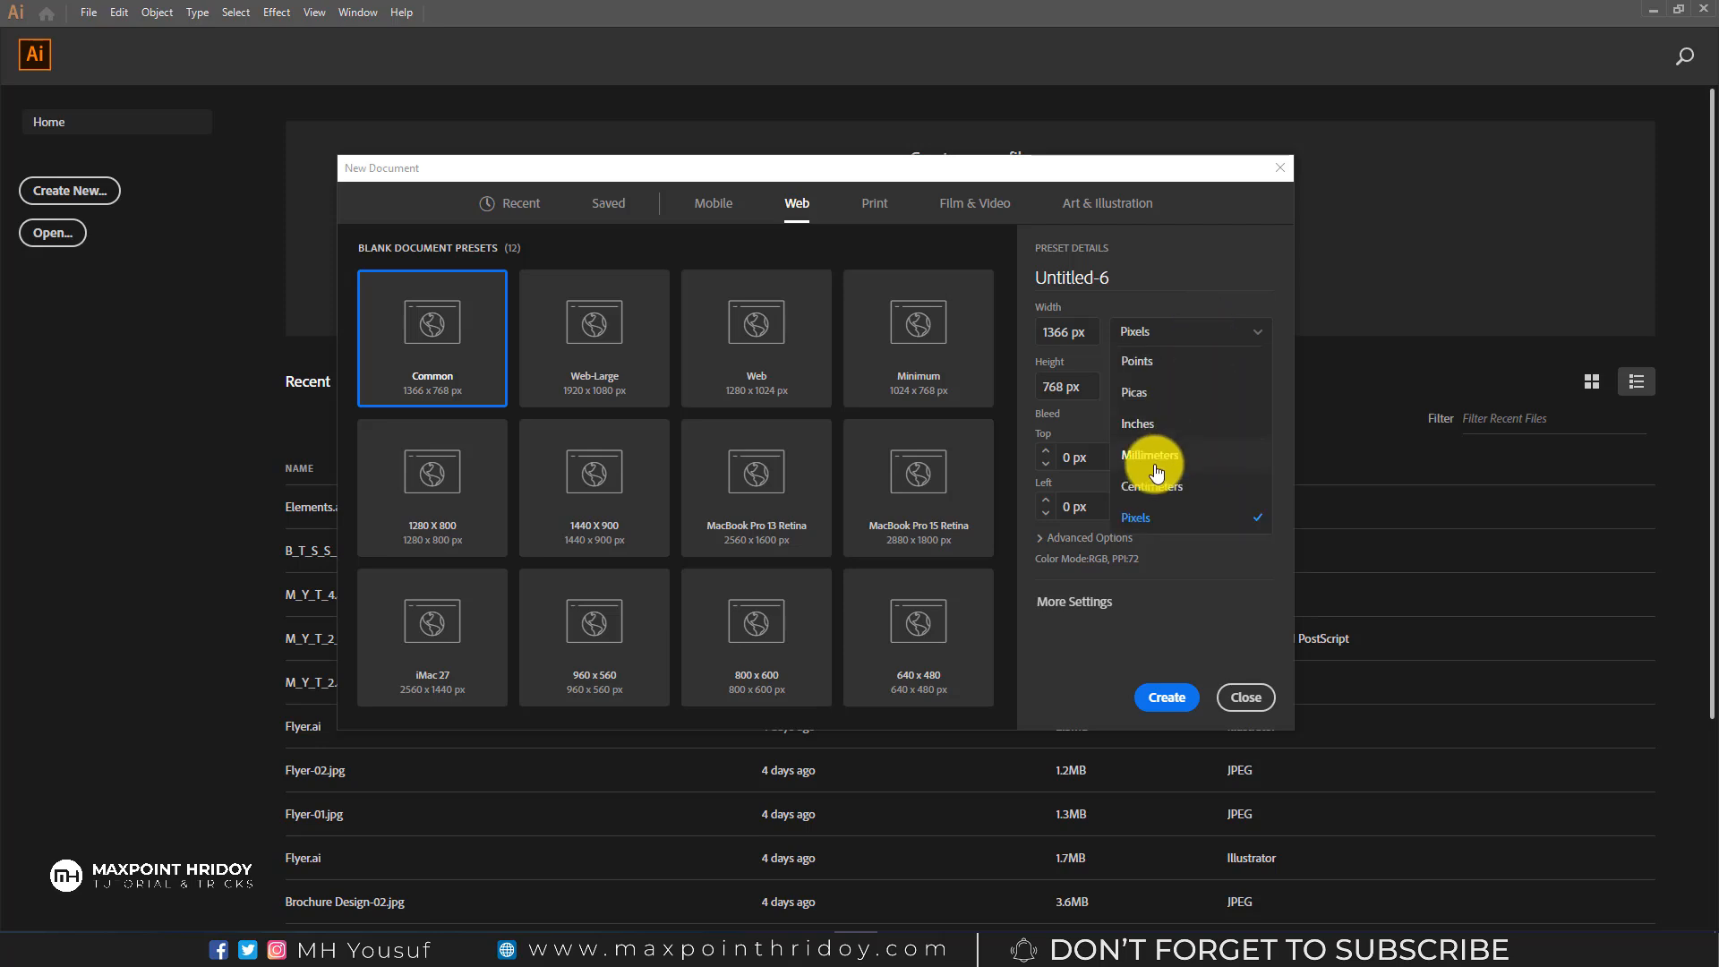
pyautogui.click(1150, 519)
pyautogui.click(1039, 334)
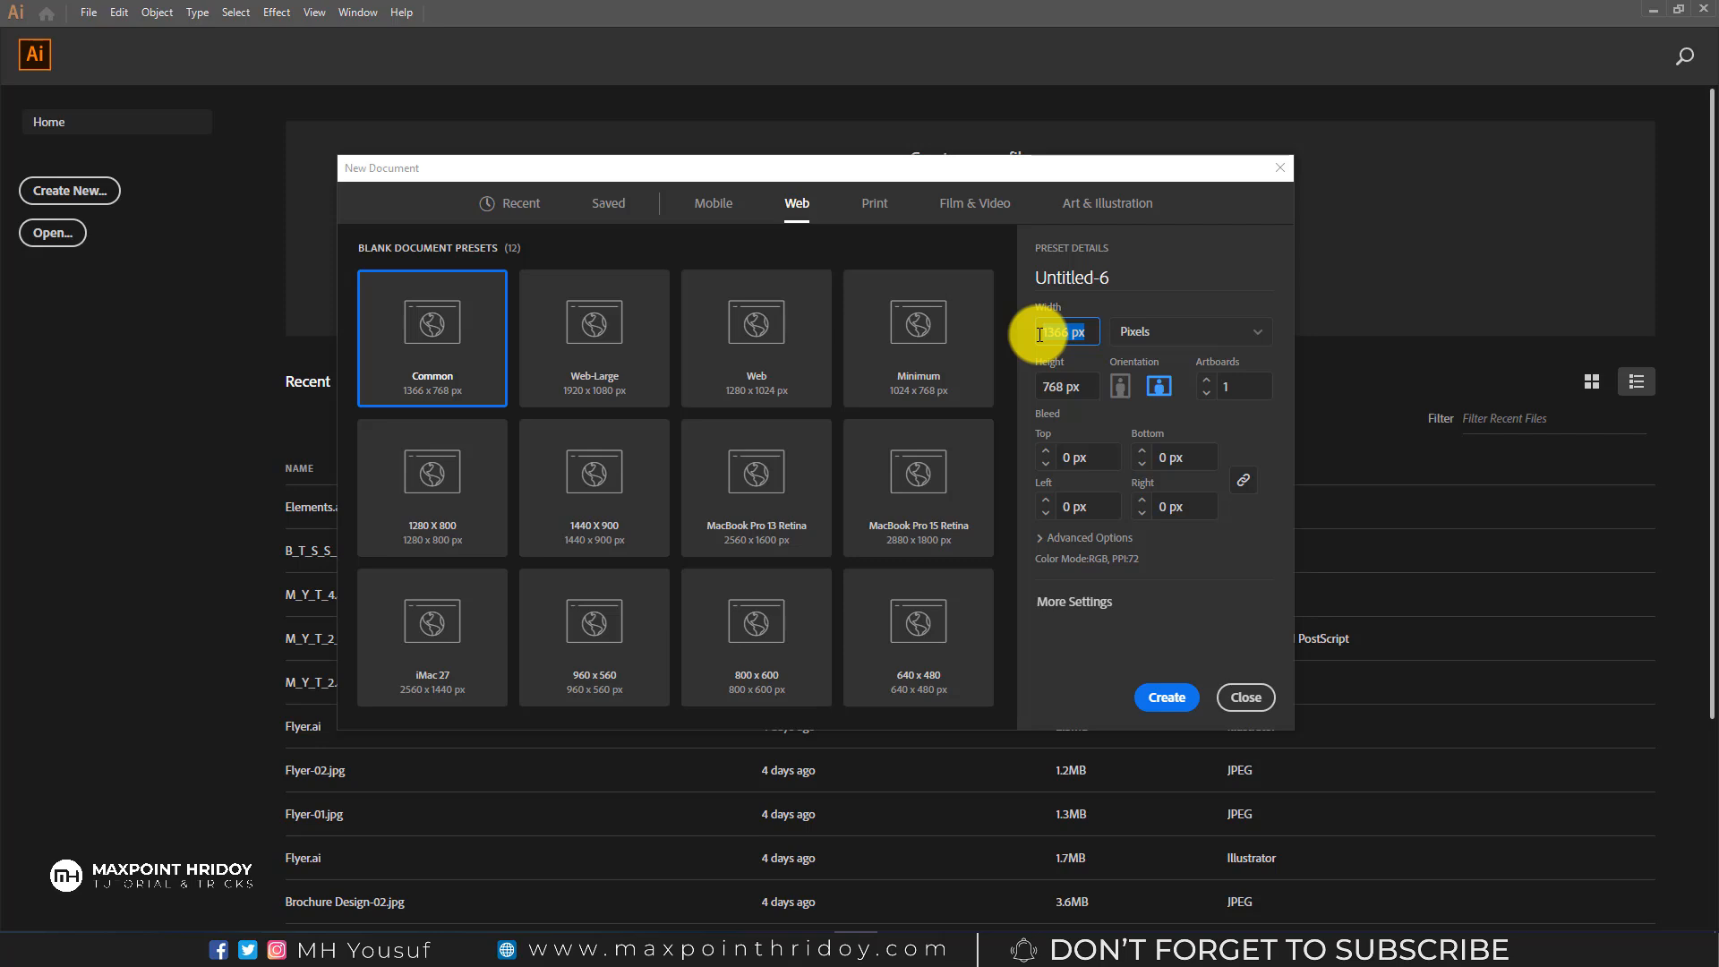
pyautogui.write('1080')
pyautogui.click(1083, 380)
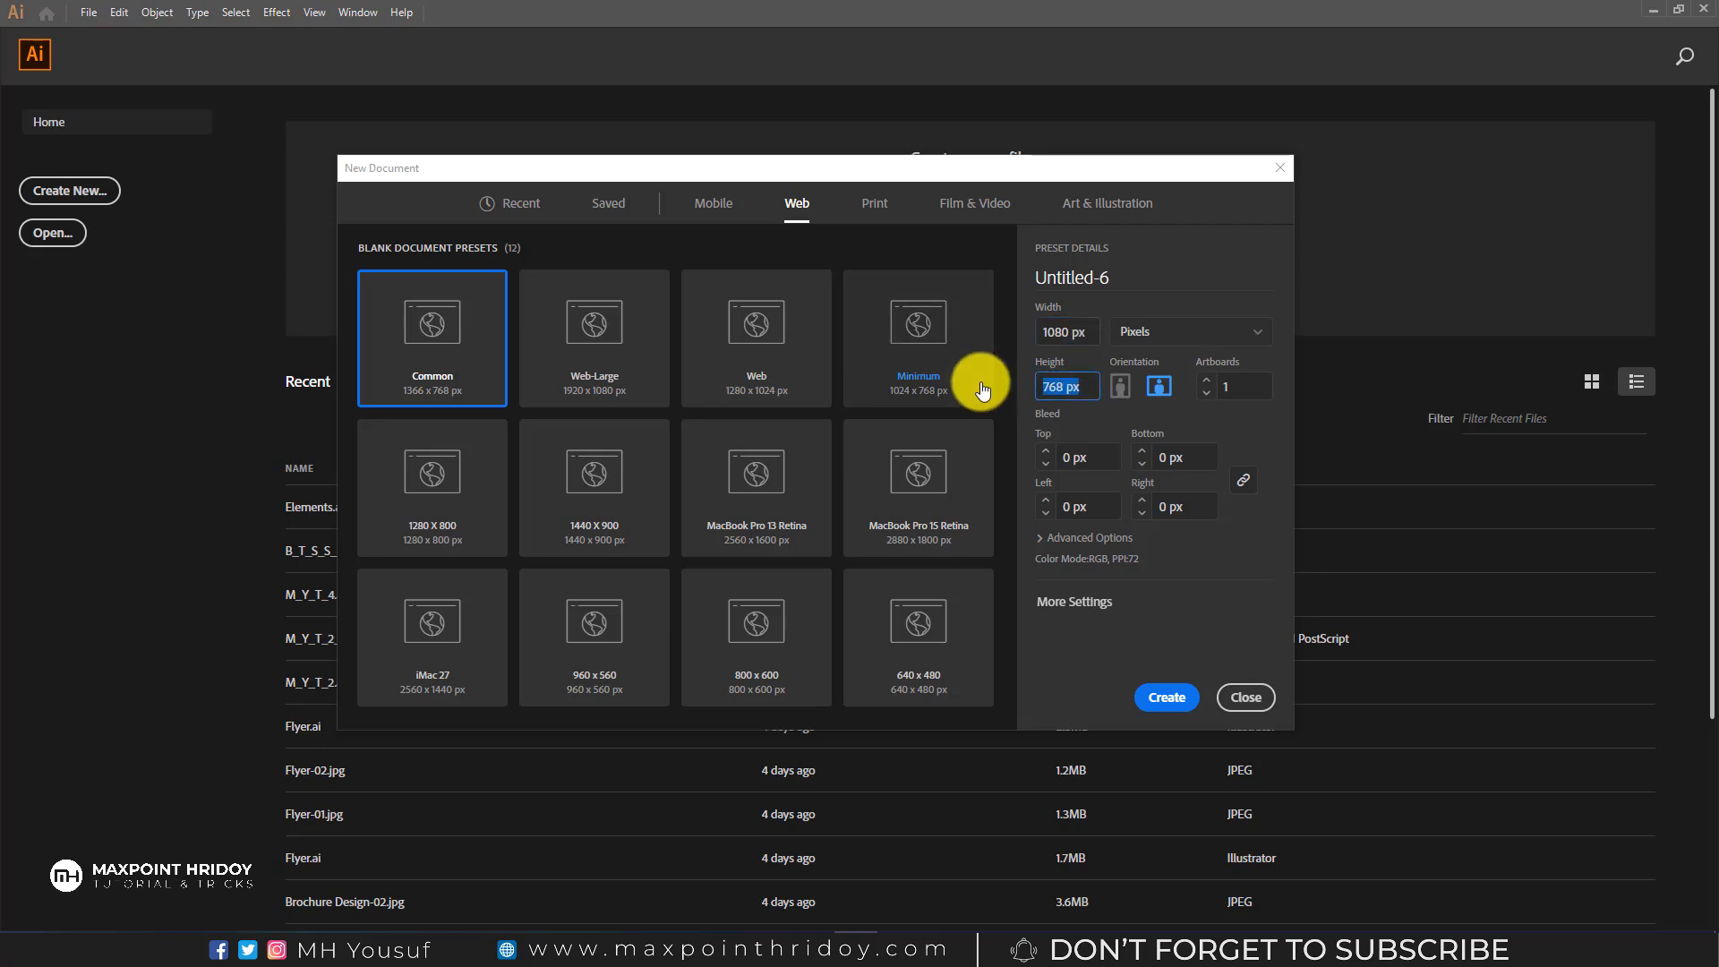
pyautogui.write('1080')
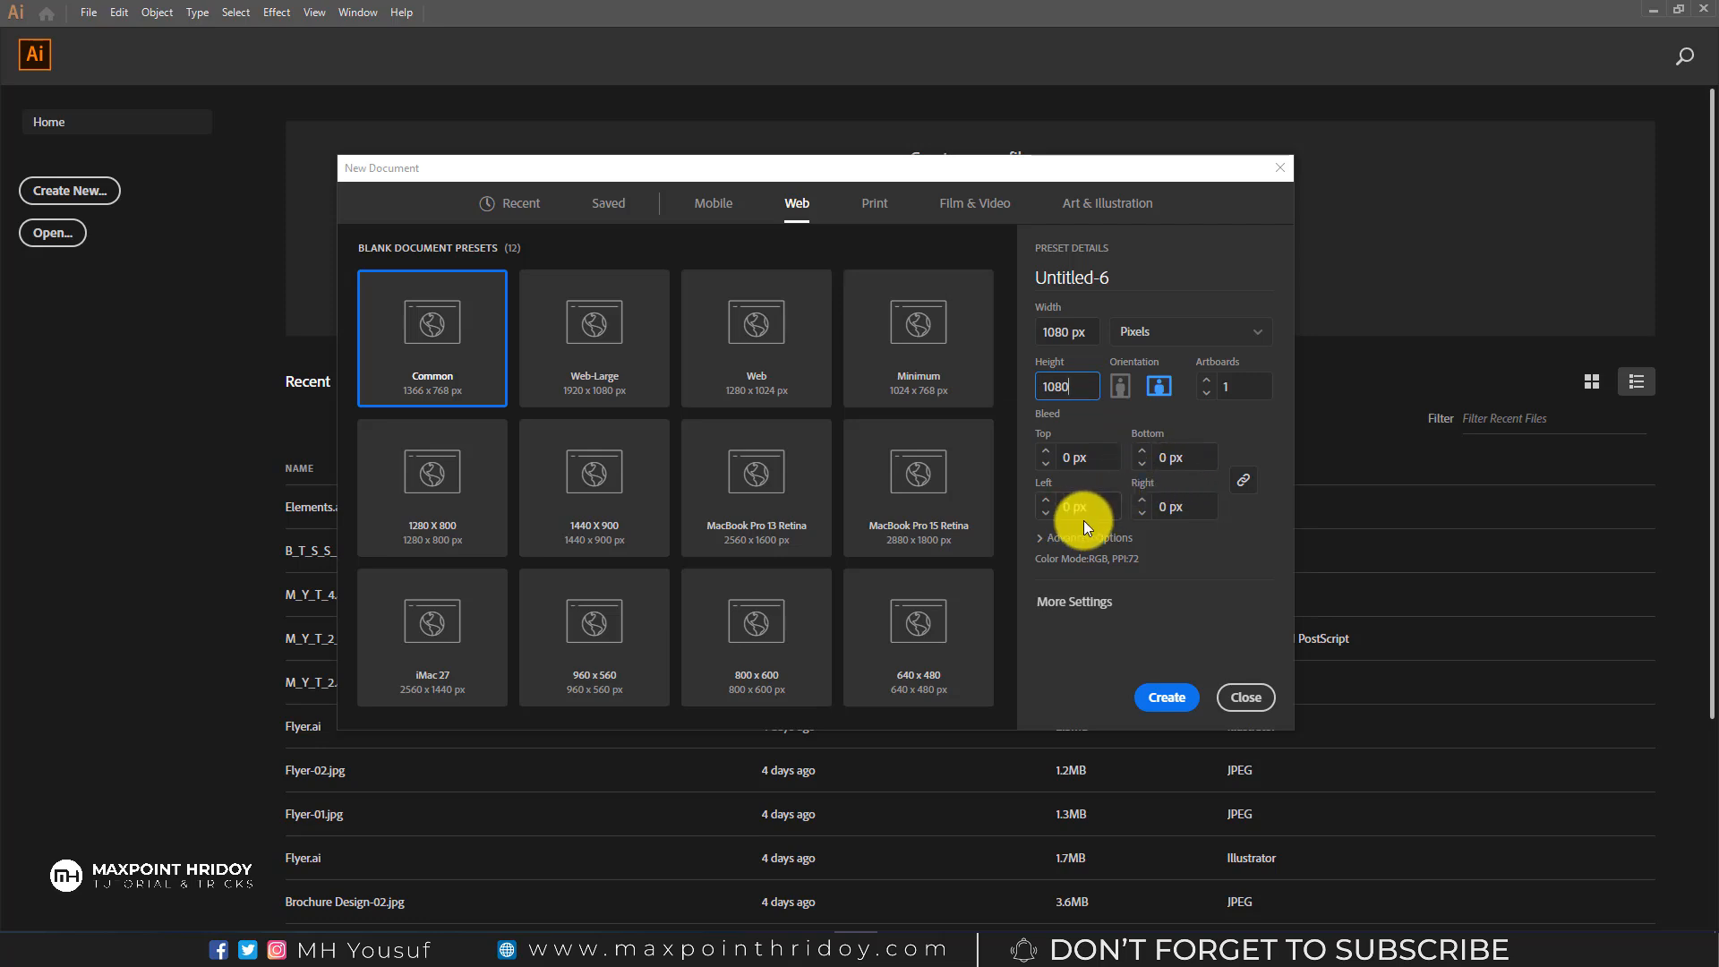
# - Set the new document's raster effects to High (300 ppi) in the advanced options
pyautogui.click(1104, 540)
pyautogui.scroll(-2, 1110, 528)
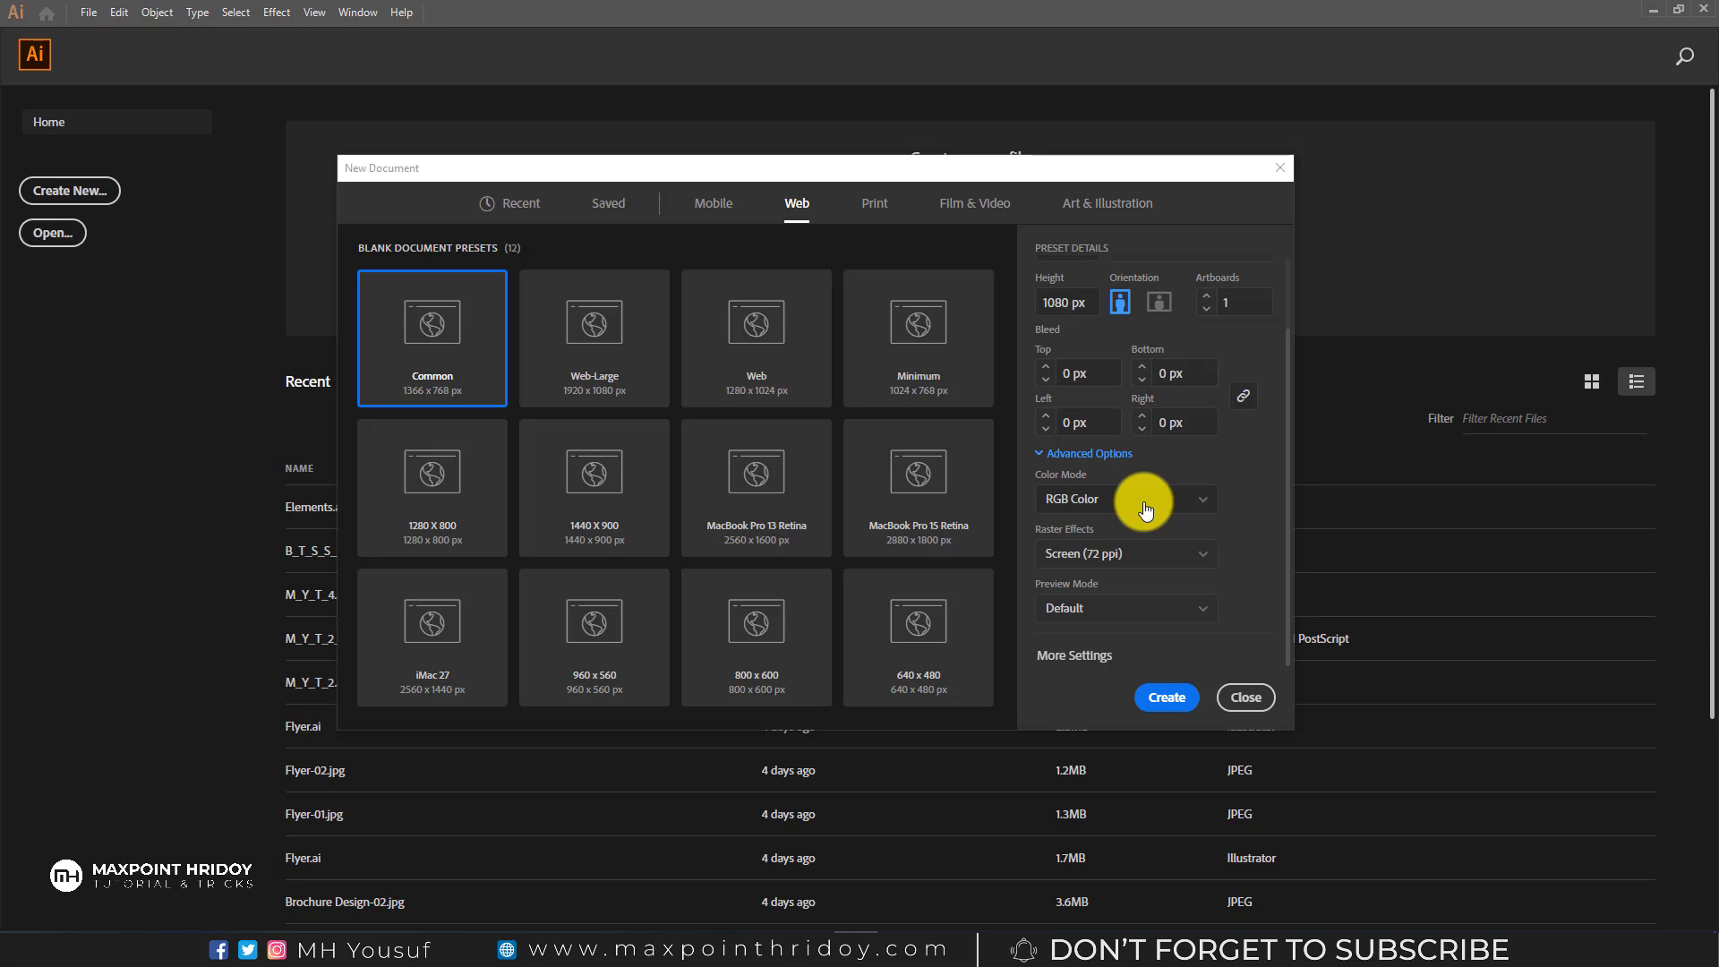
pyautogui.click(1132, 562)
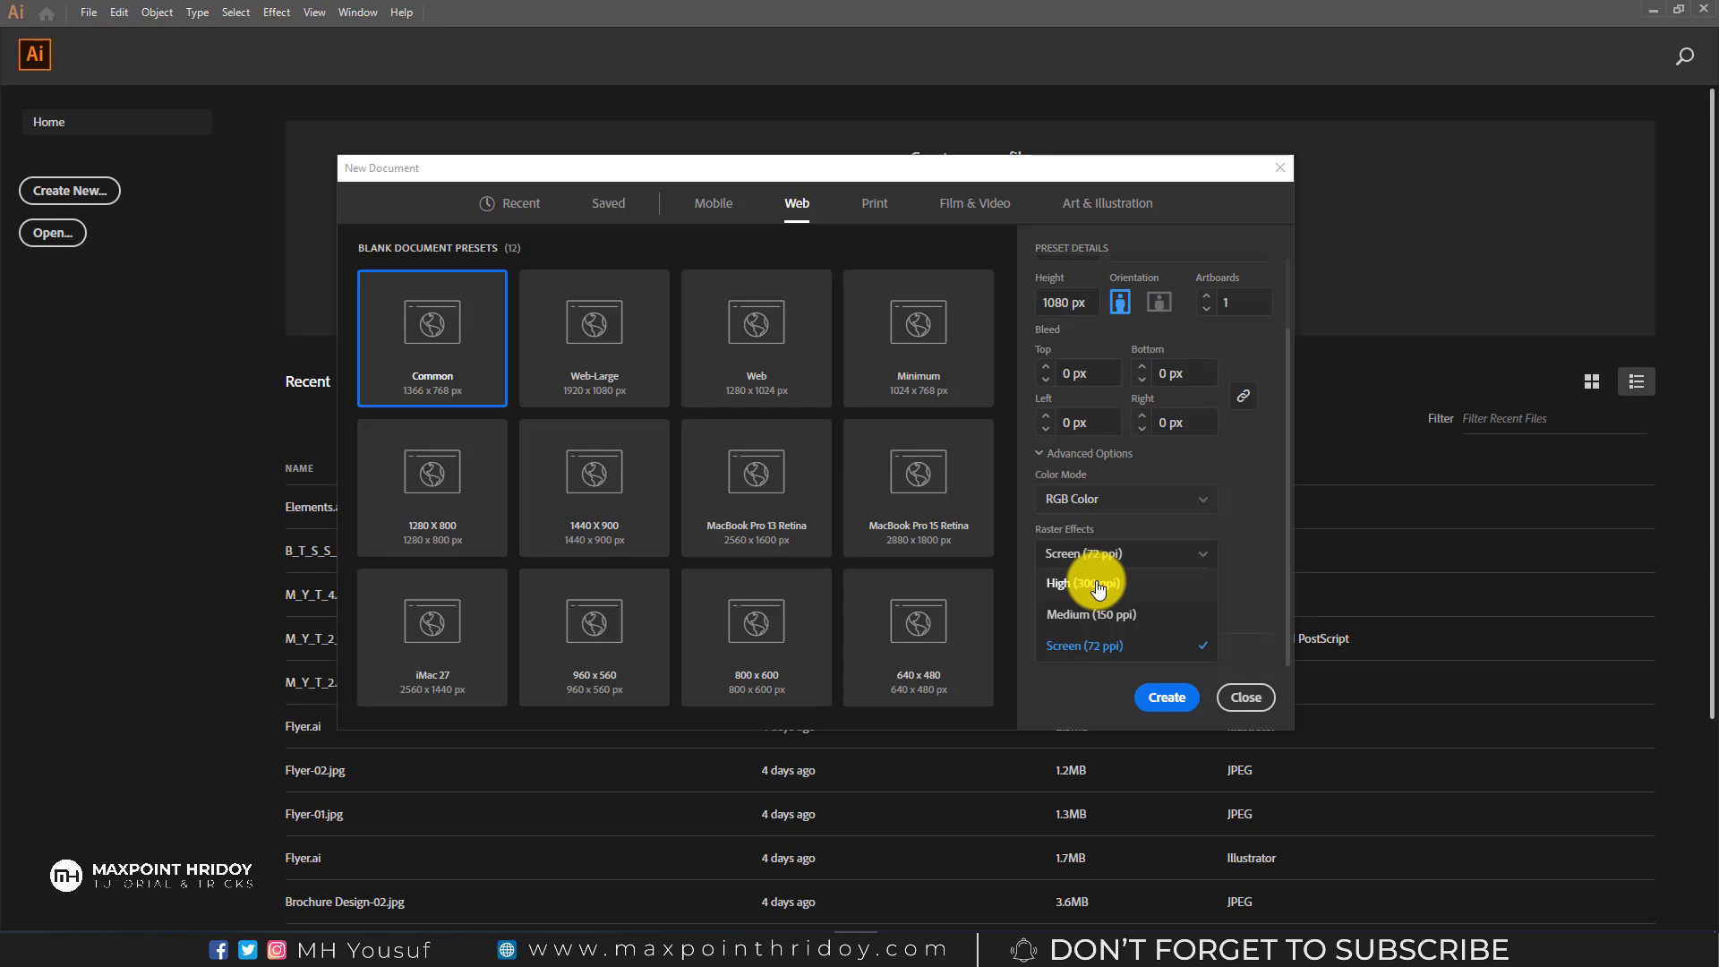
pyautogui.click(1095, 583)
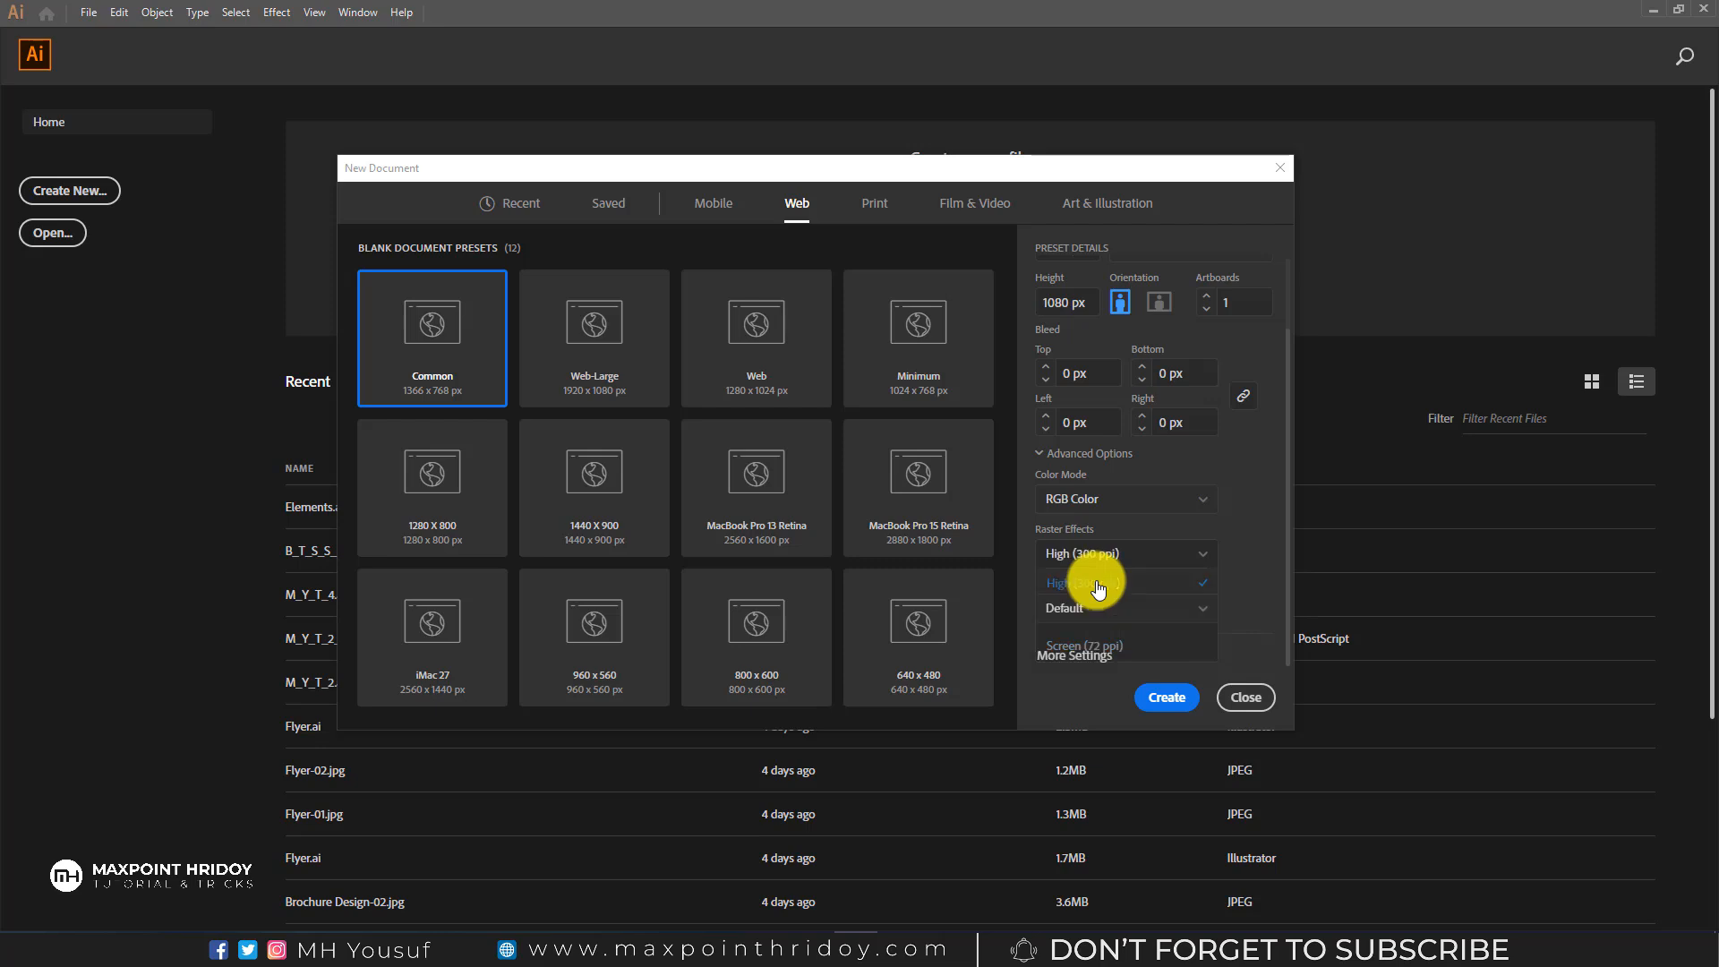
pyautogui.scroll(1, 1130, 555)
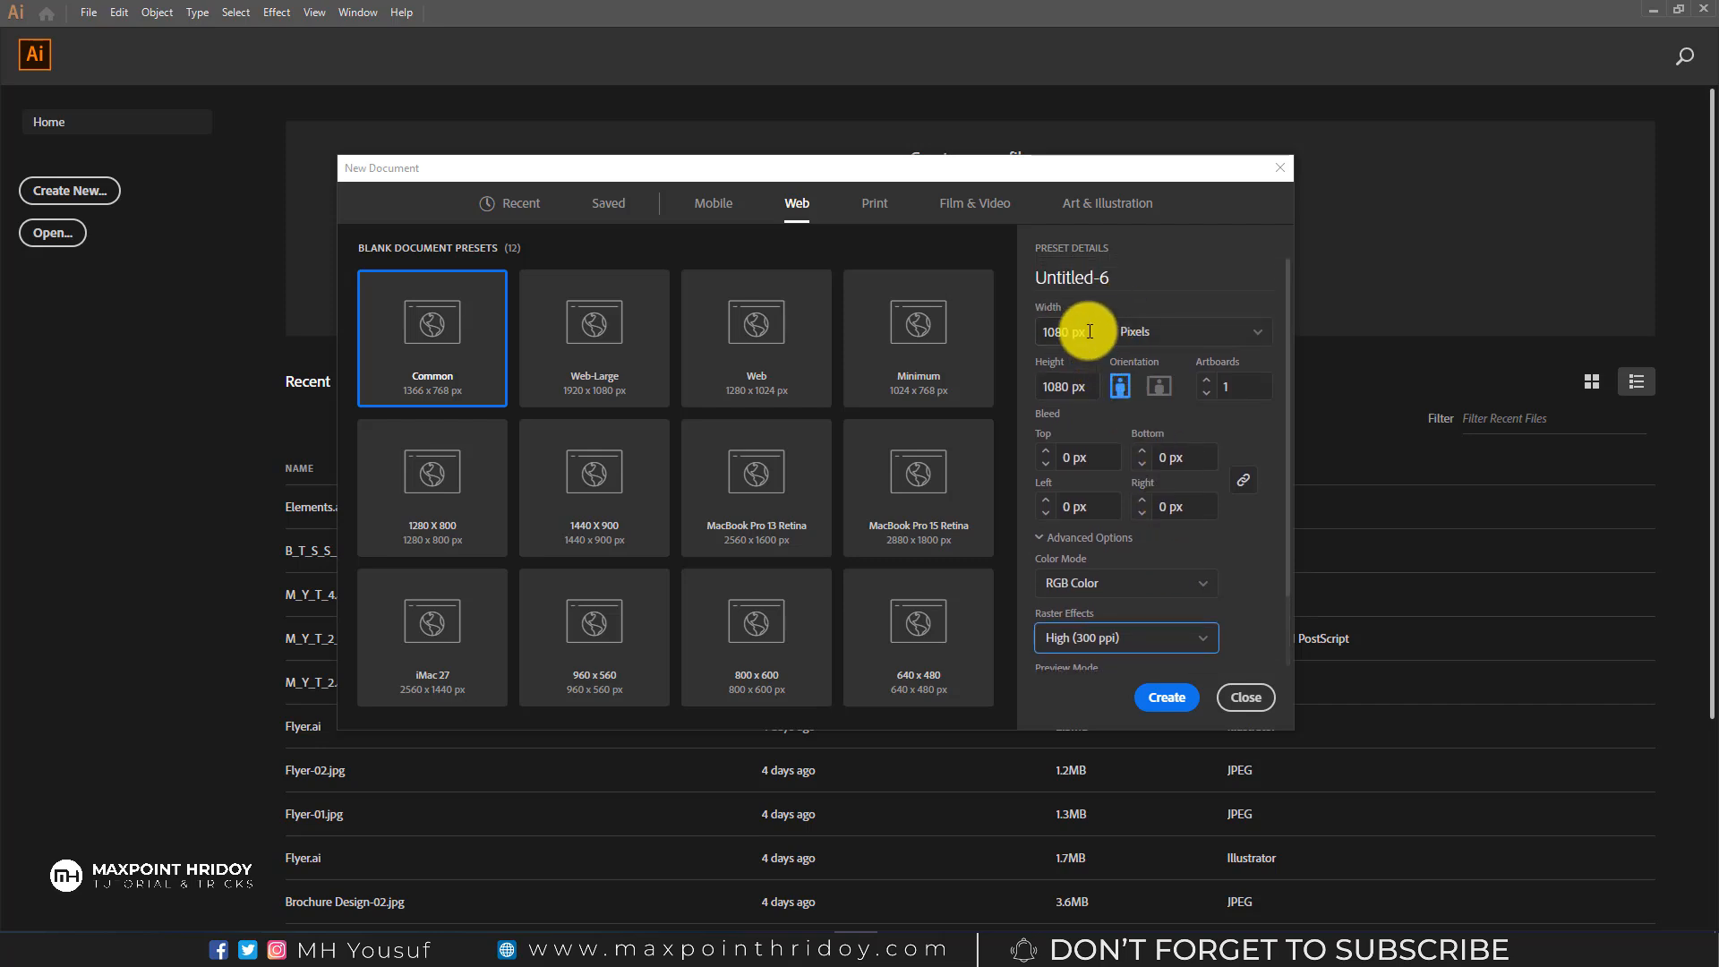
# - Name the new document "Education Social Media Post Design"
pyautogui.click(1123, 278)
pyautogui.write('Education')
pyautogui.write(' Social Media')
pyautogui.write(' Post De')
pyautogui.write('sign')
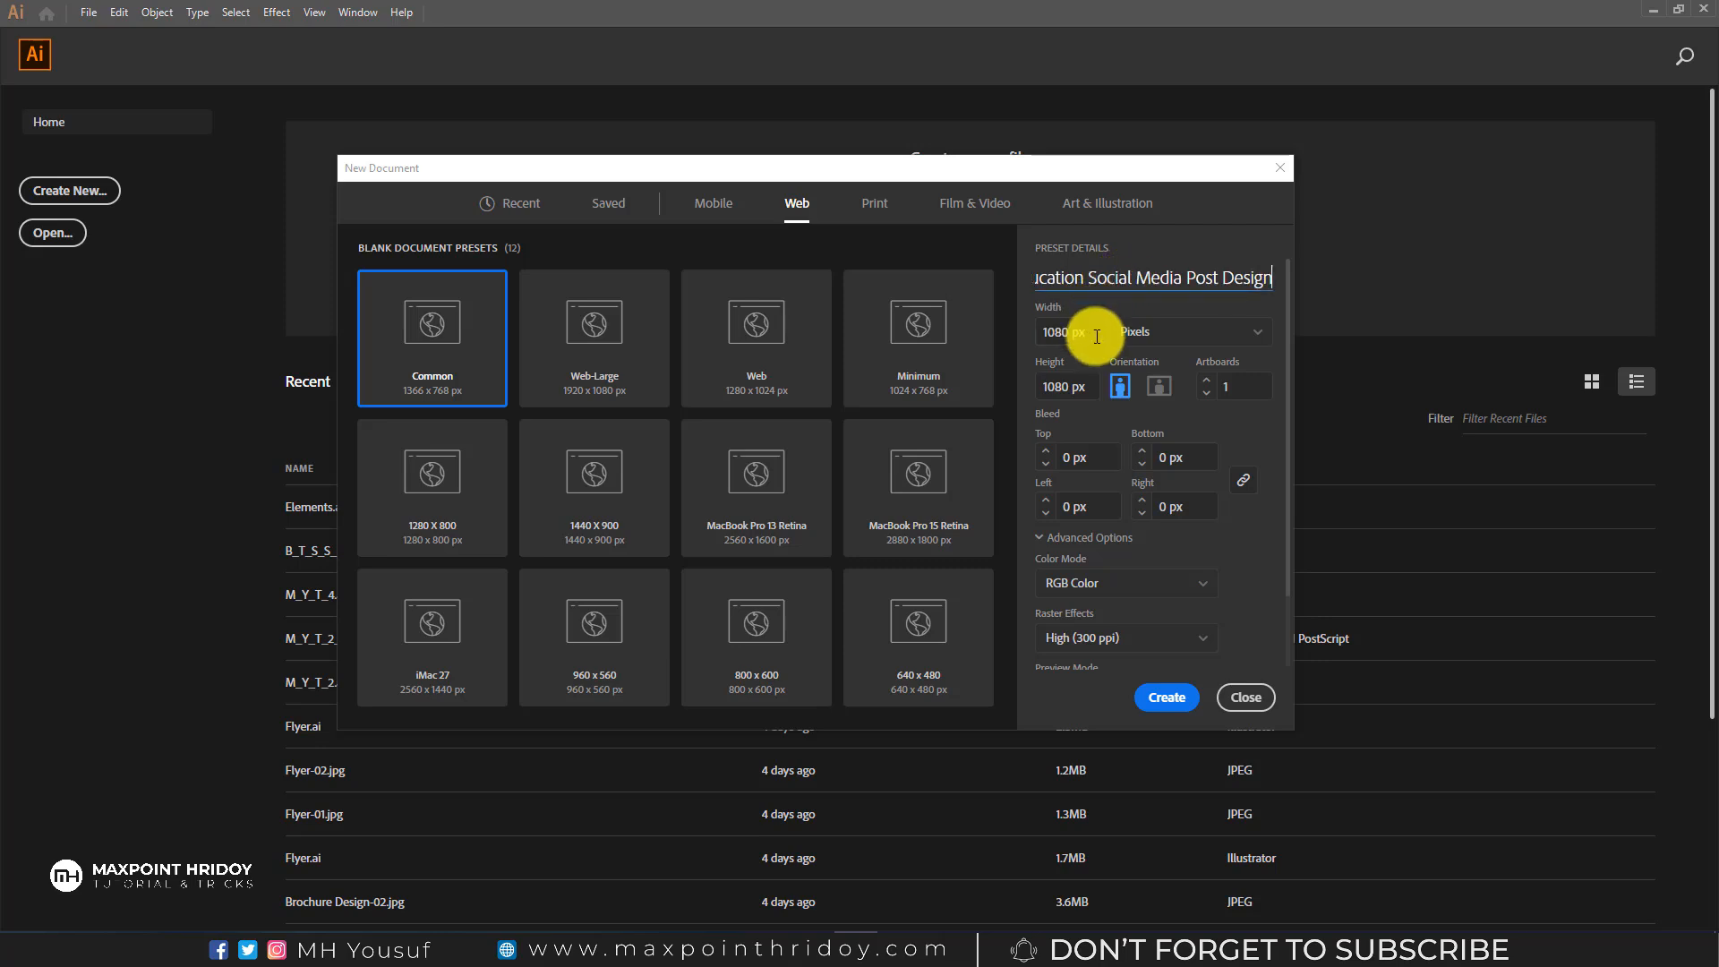
pyautogui.press('Tab')
pyautogui.click(1044, 384)
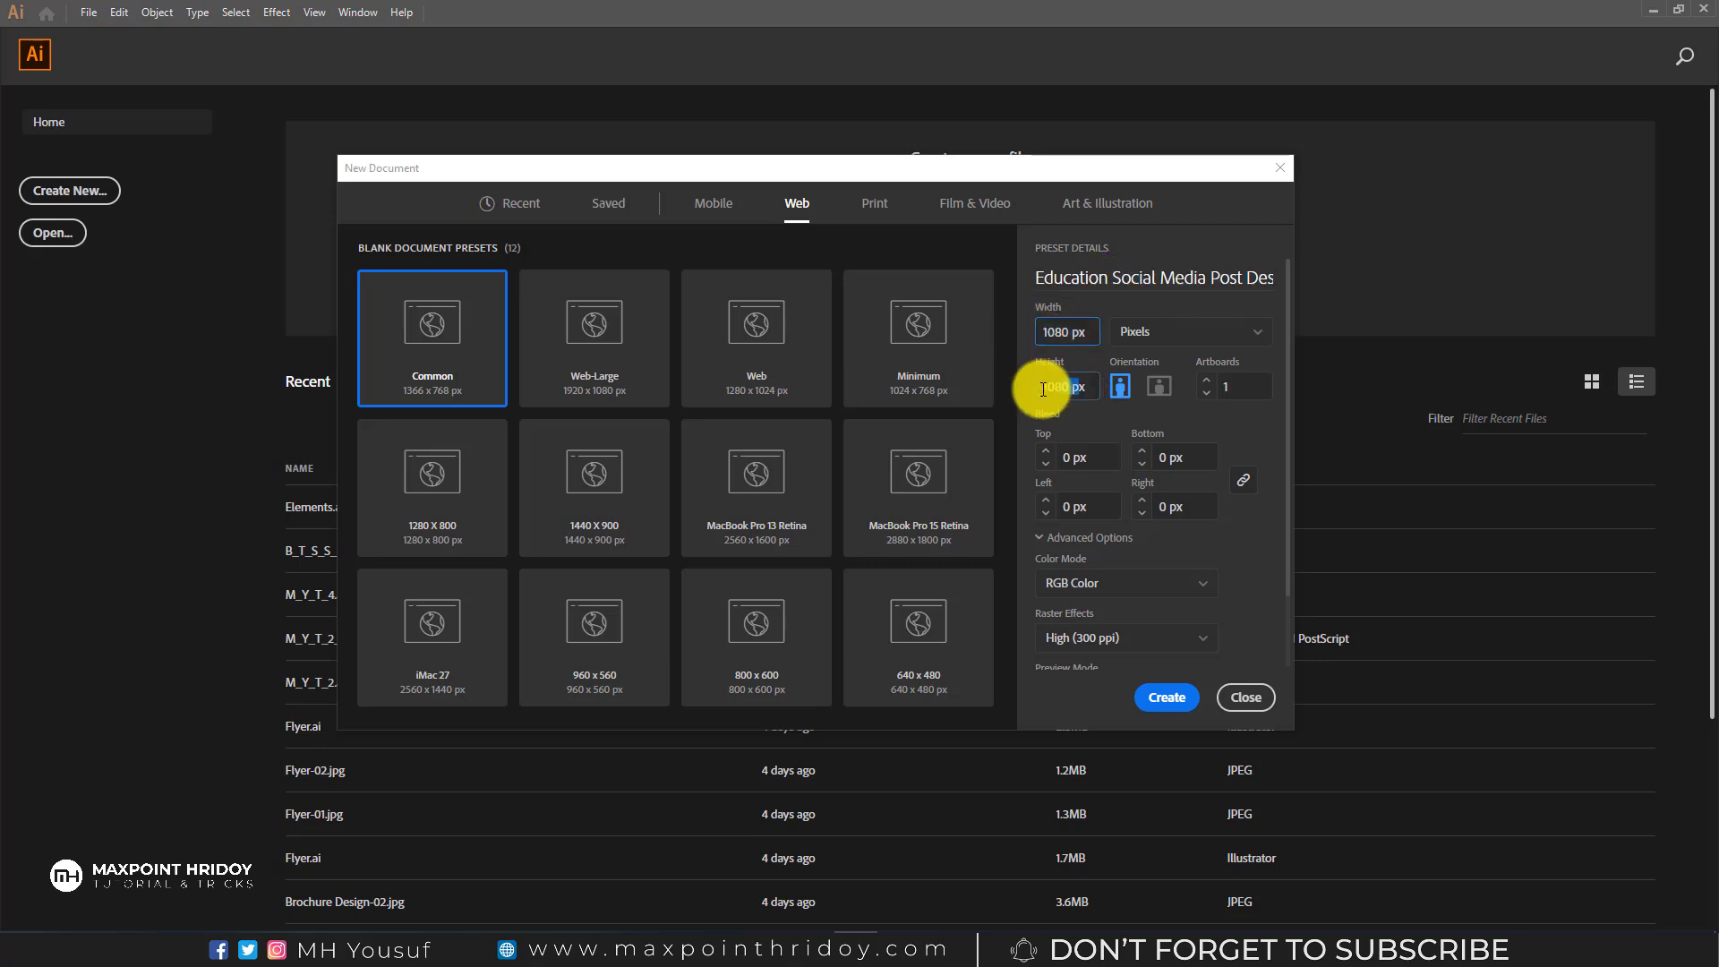
pyautogui.scroll(-2, 1086, 528)
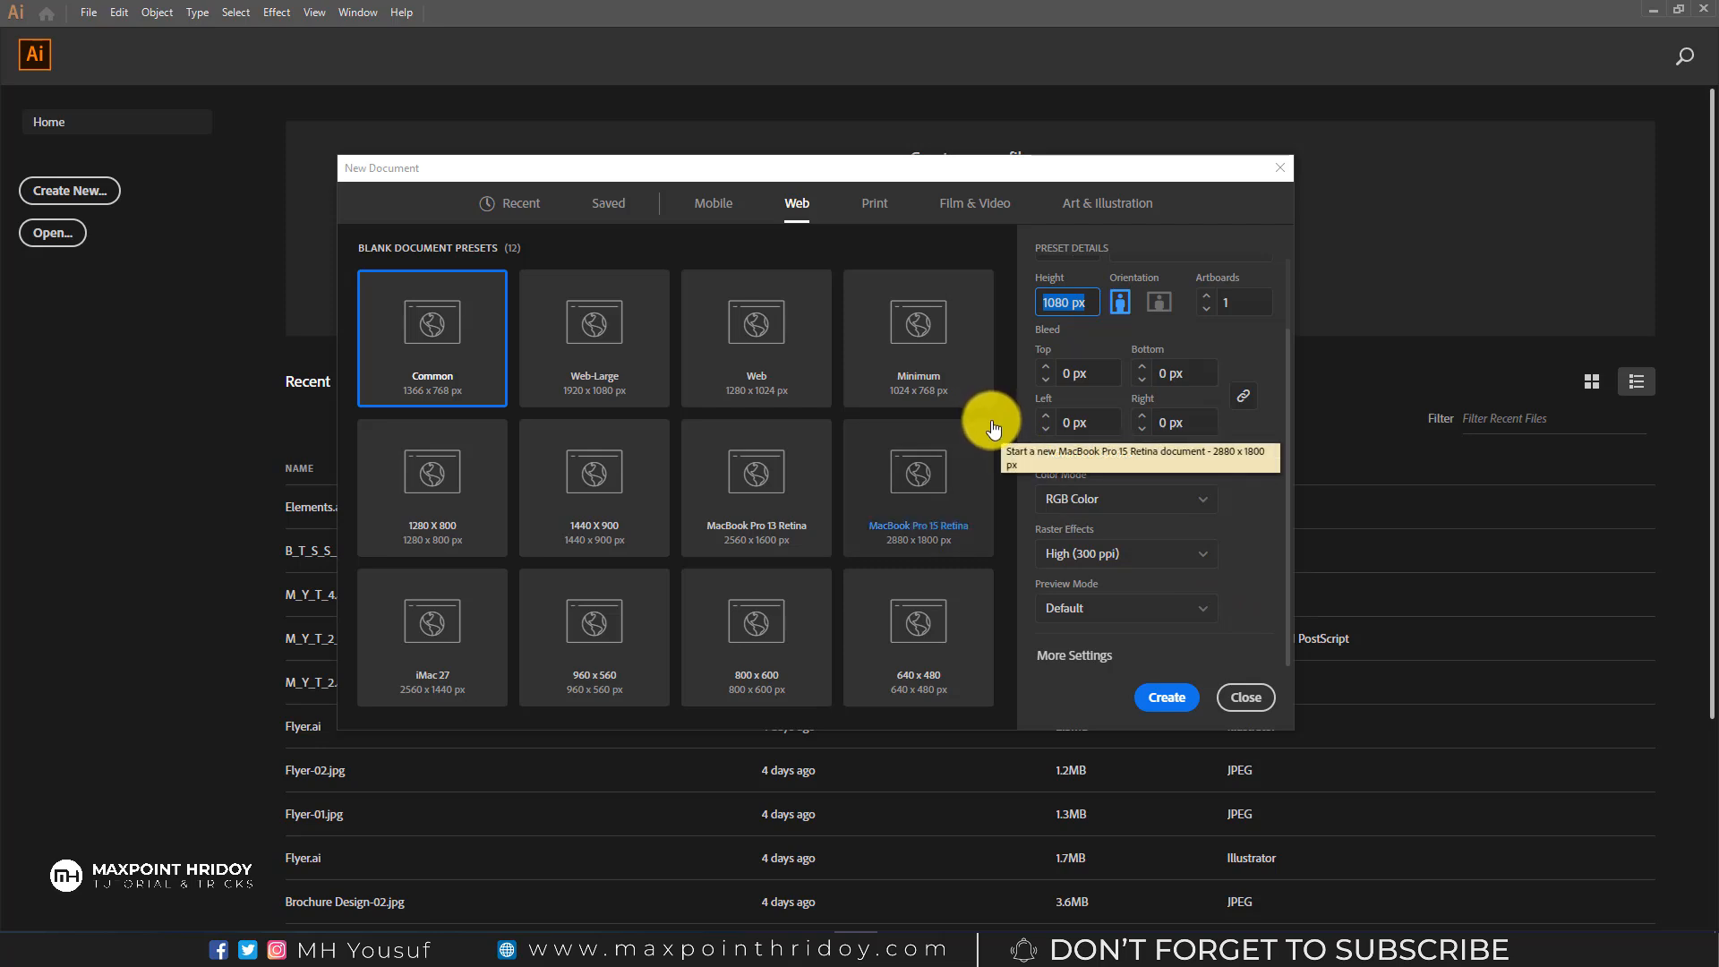
pyautogui.moveTo(710, 169); pyautogui.dragTo(752, 143)
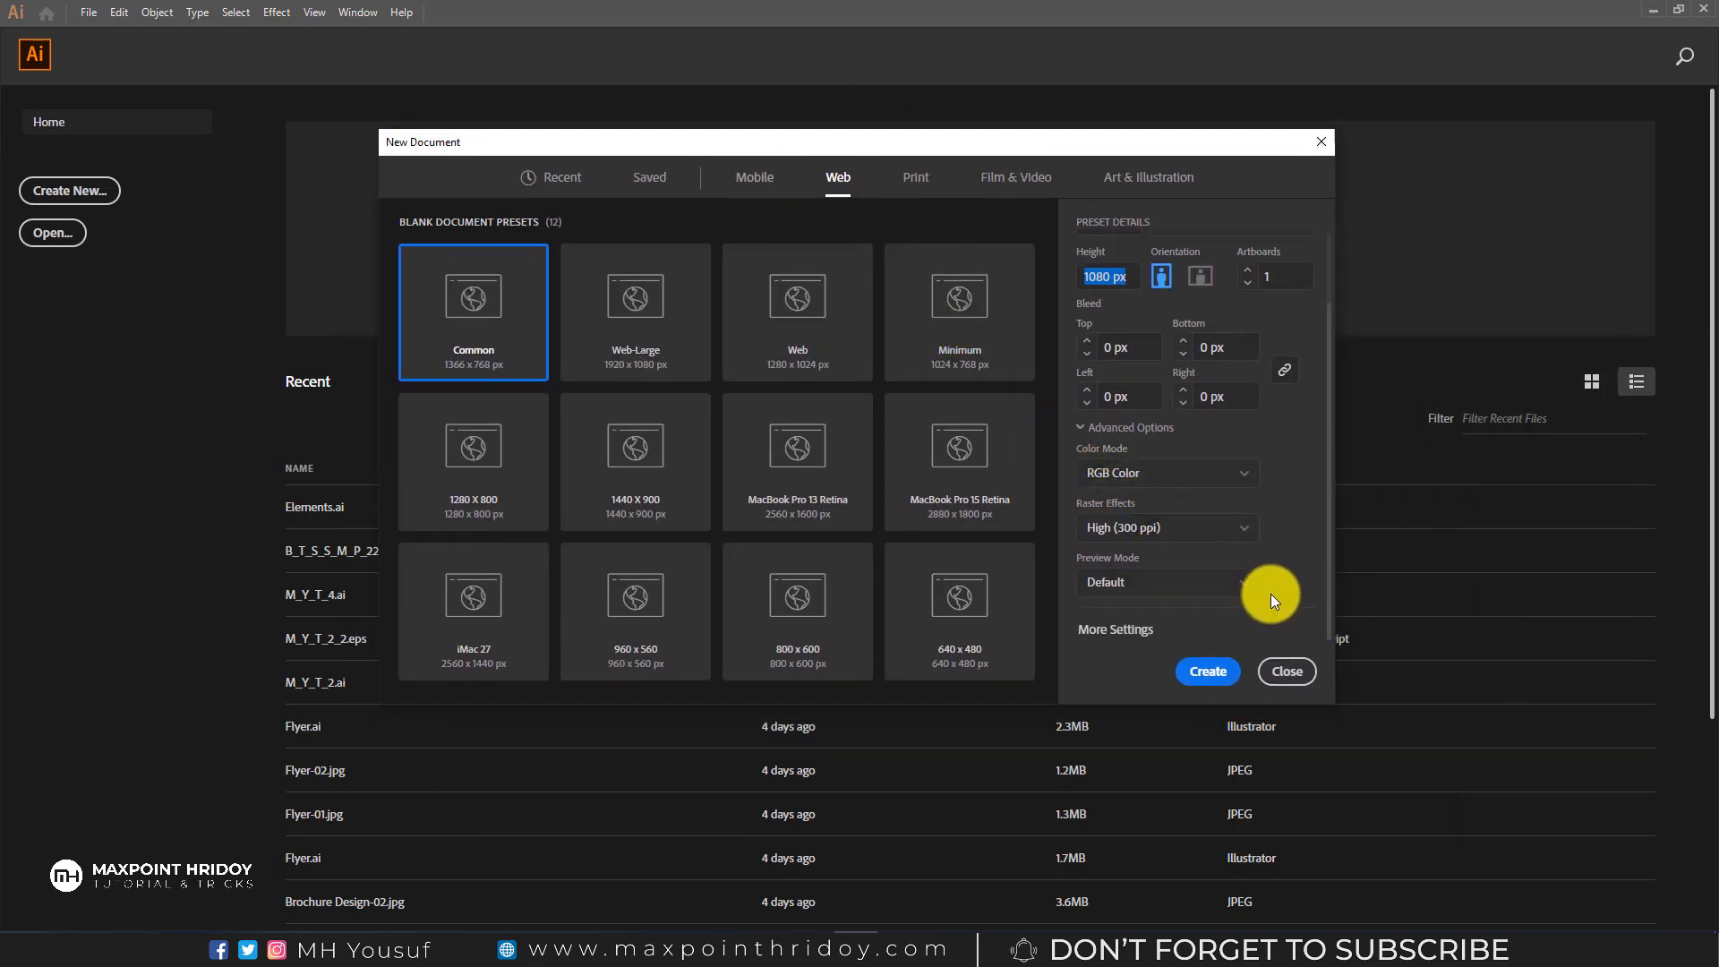
pyautogui.click(1118, 630)
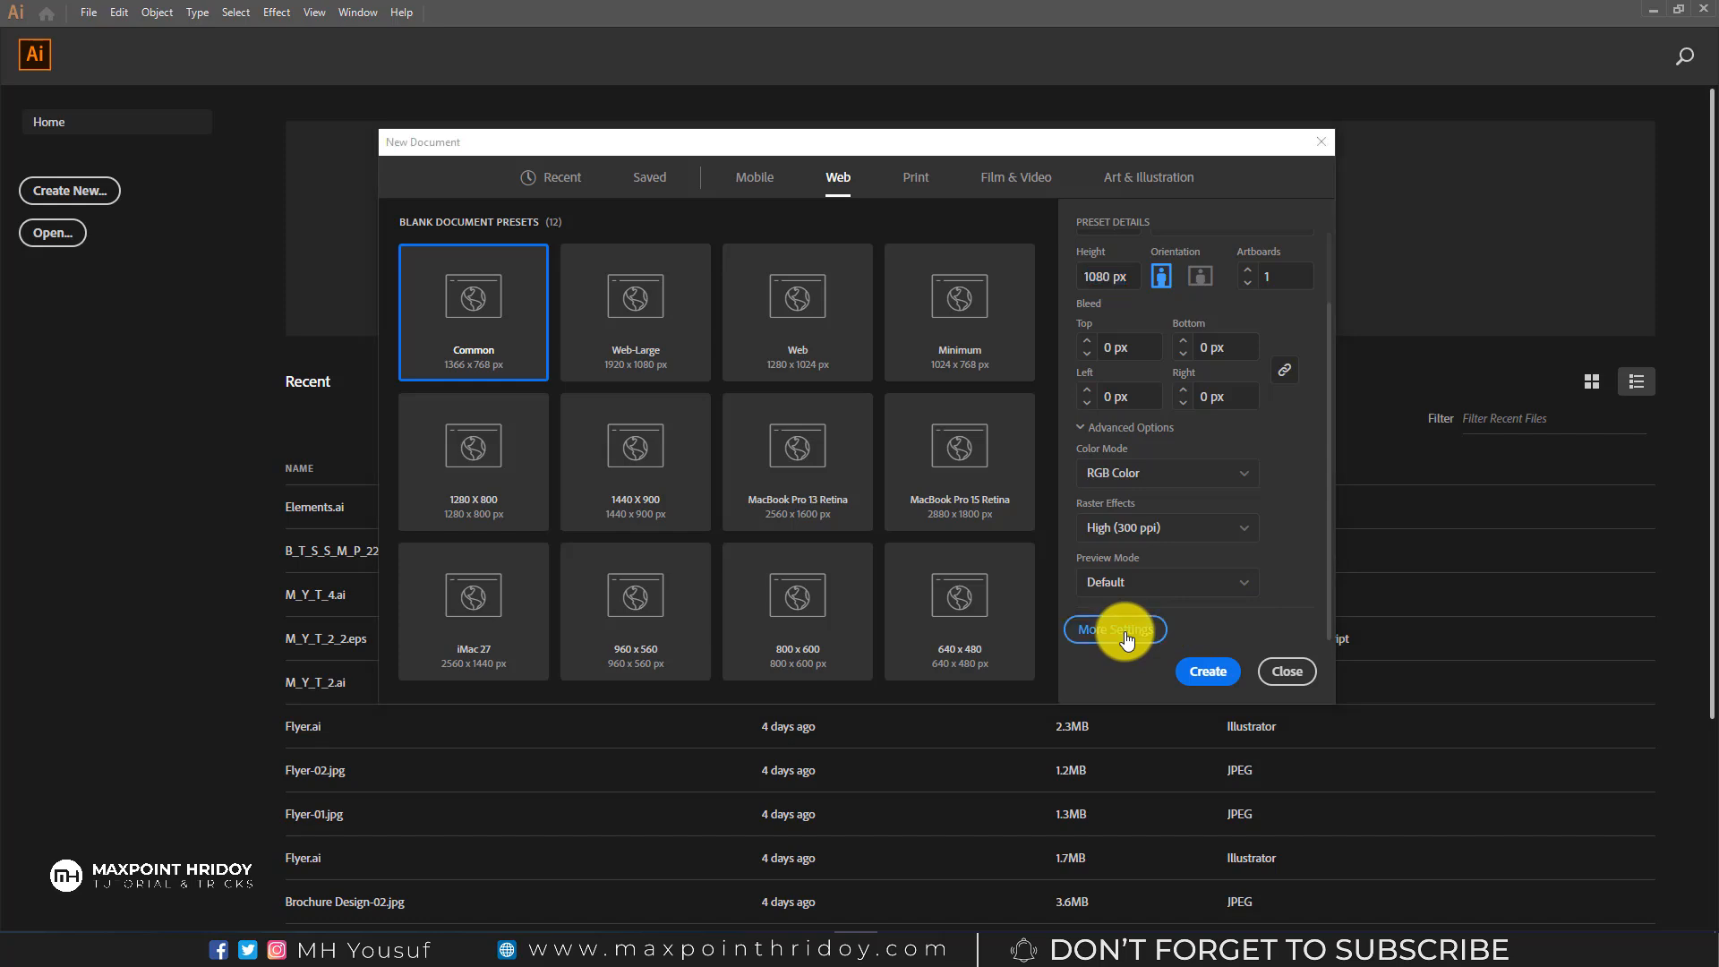
pyautogui.moveTo(931, 244); pyautogui.dragTo(872, 179)
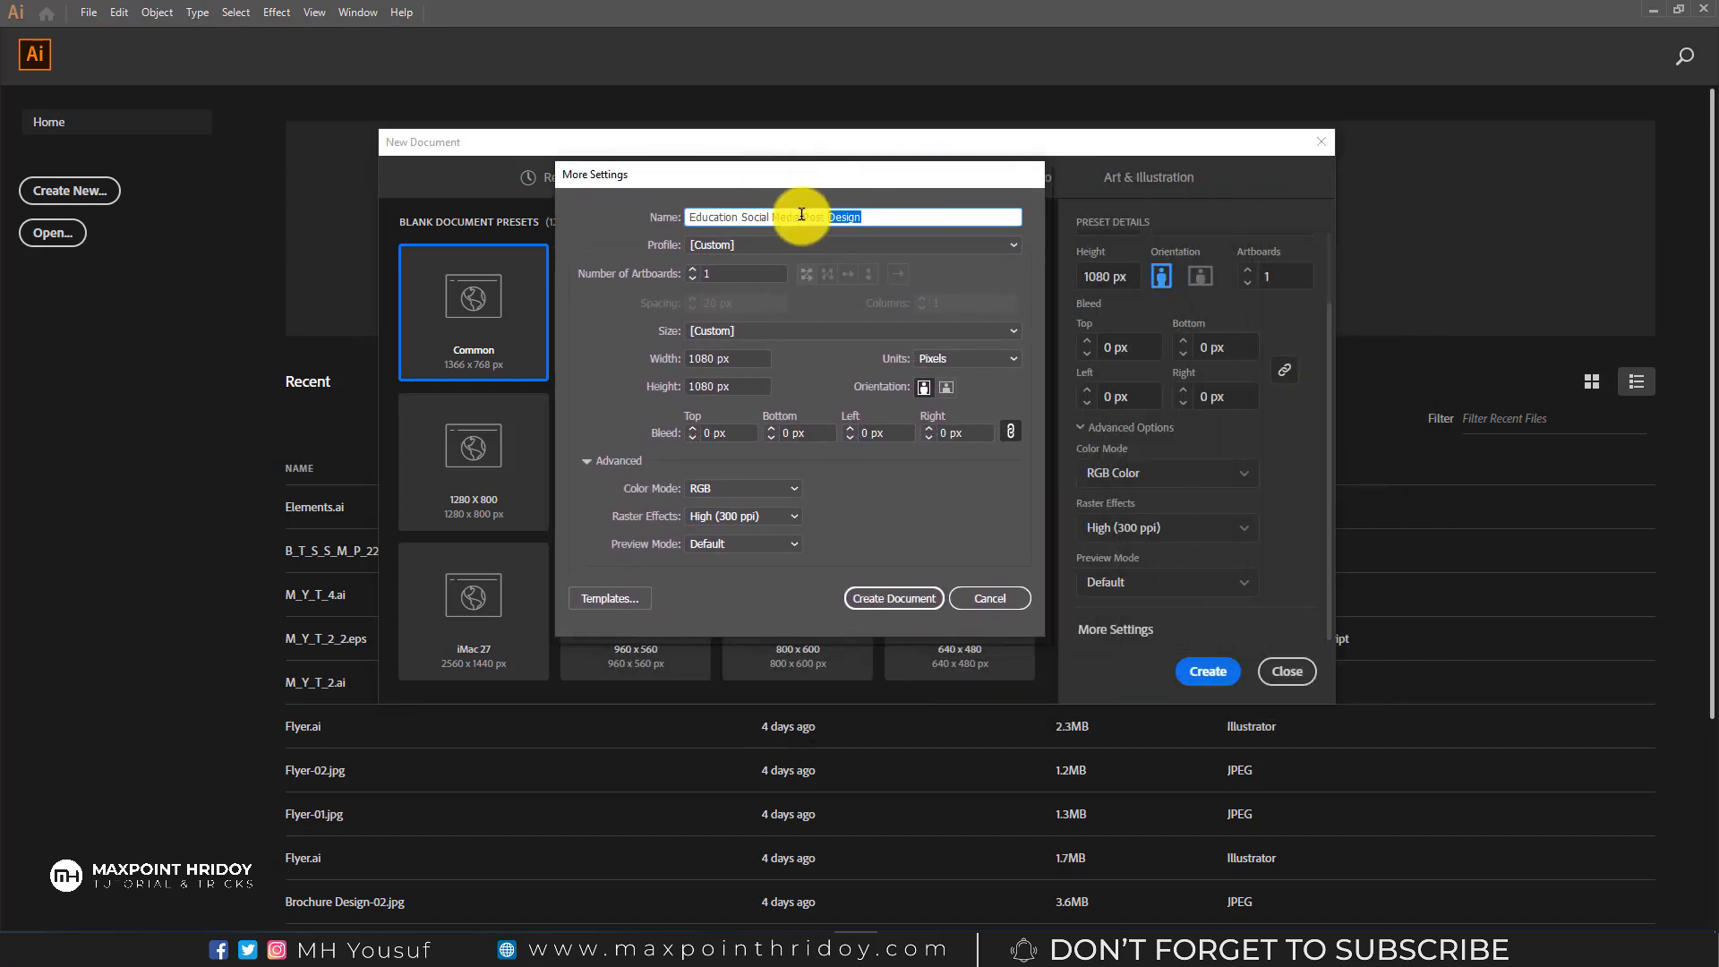
pyautogui.click(765, 240)
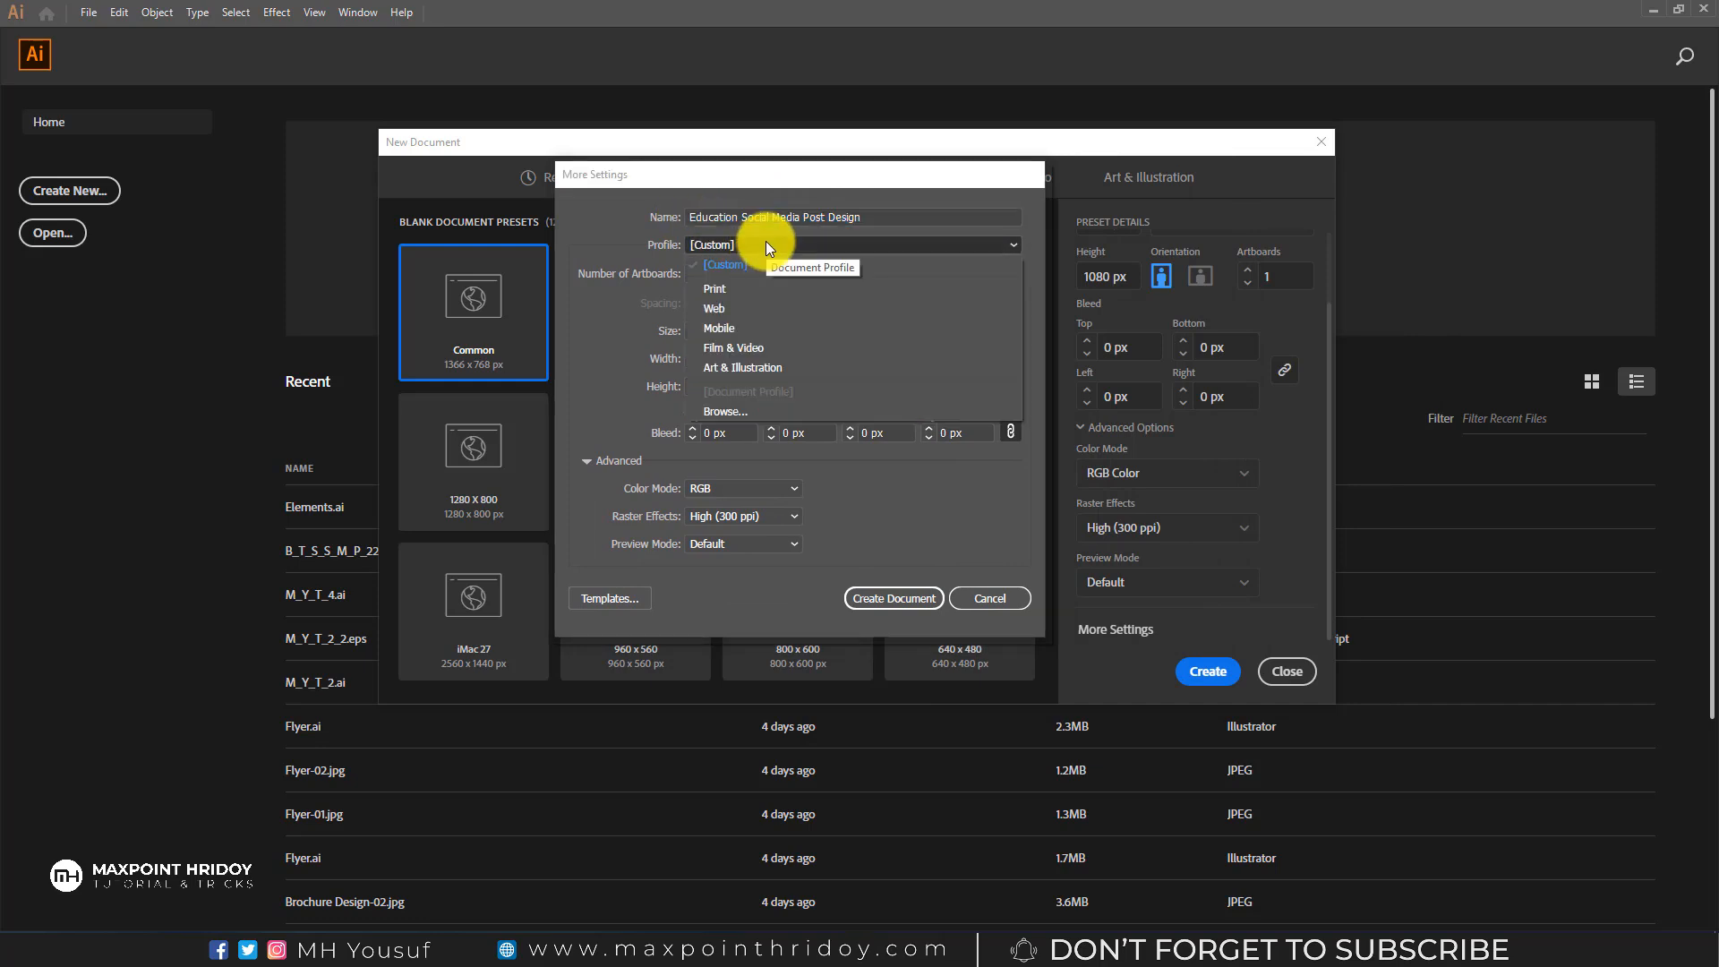
pyautogui.click(730, 309)
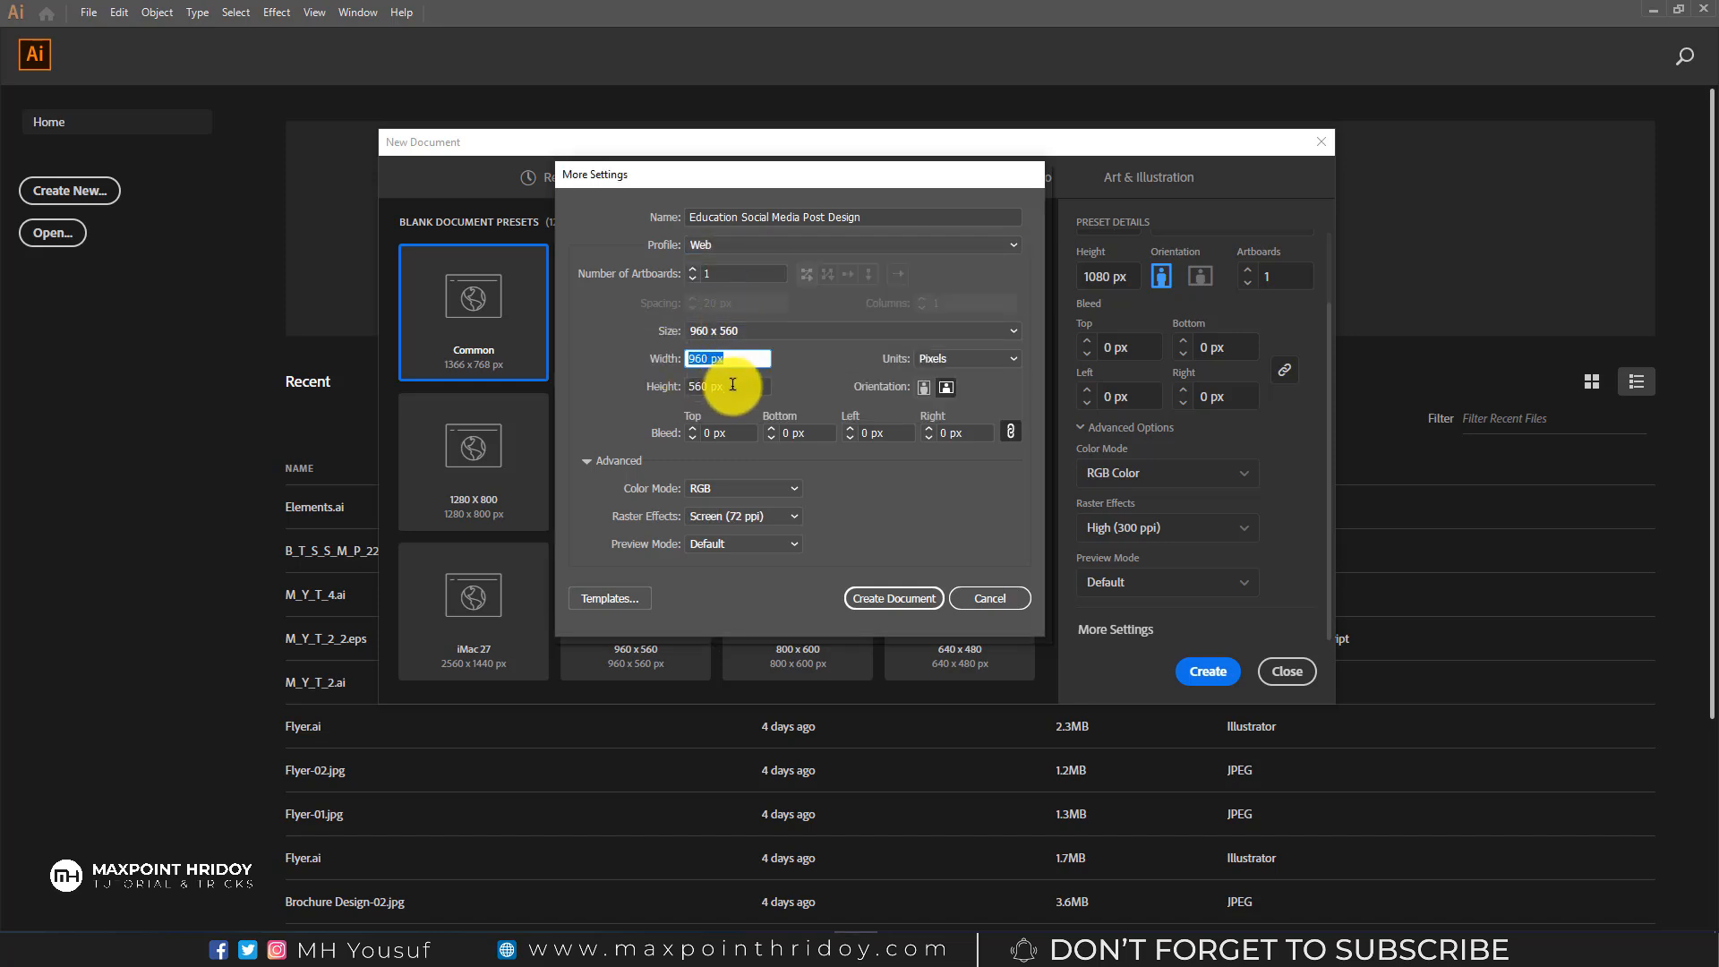
pyautogui.click(952, 356)
pyautogui.click(953, 356)
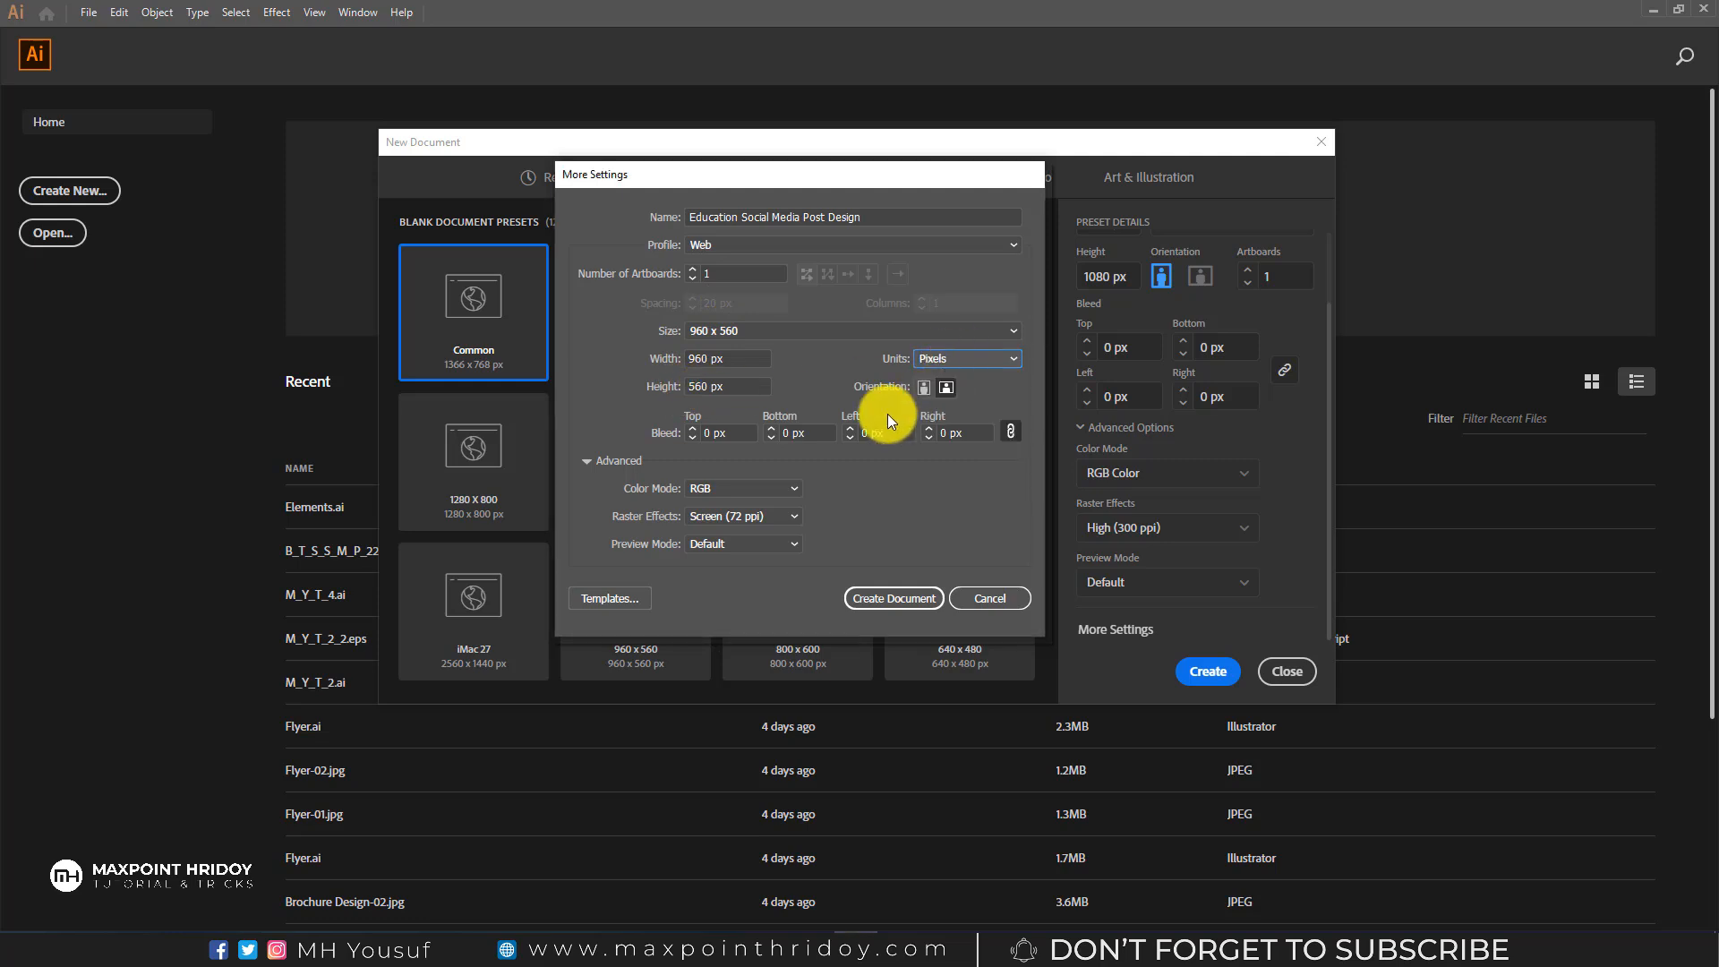
pyautogui.click(722, 249)
pyautogui.click(723, 249)
pyautogui.click(740, 487)
pyautogui.click(740, 489)
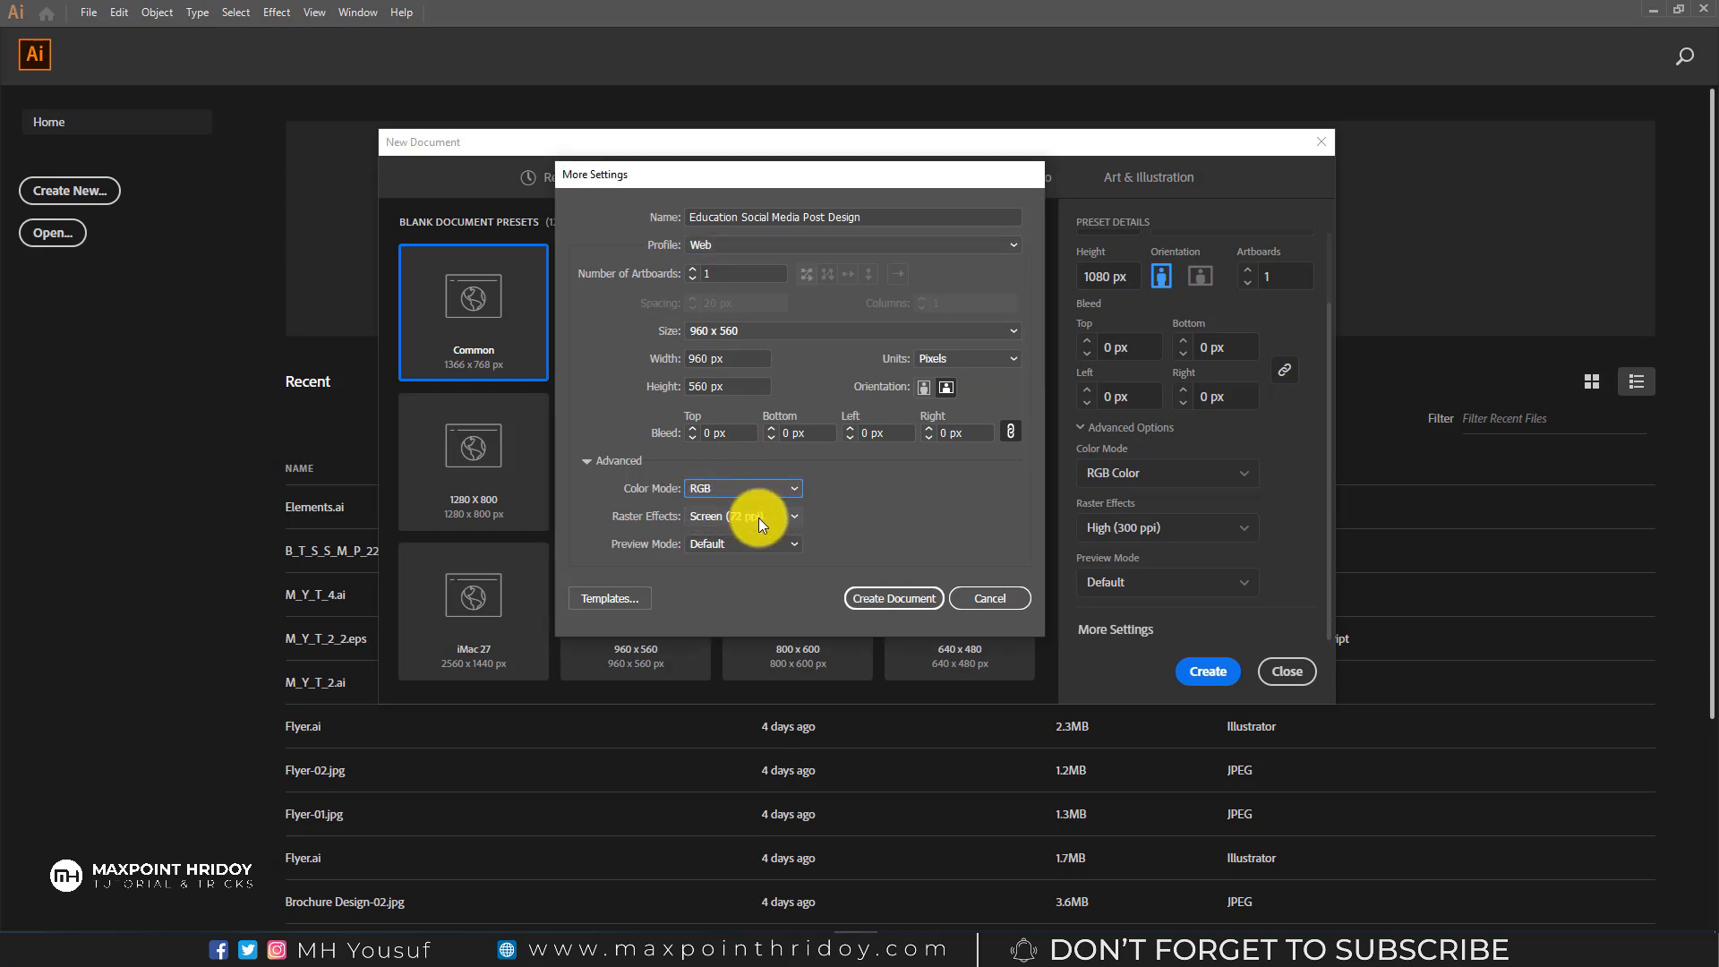
pyautogui.click(759, 517)
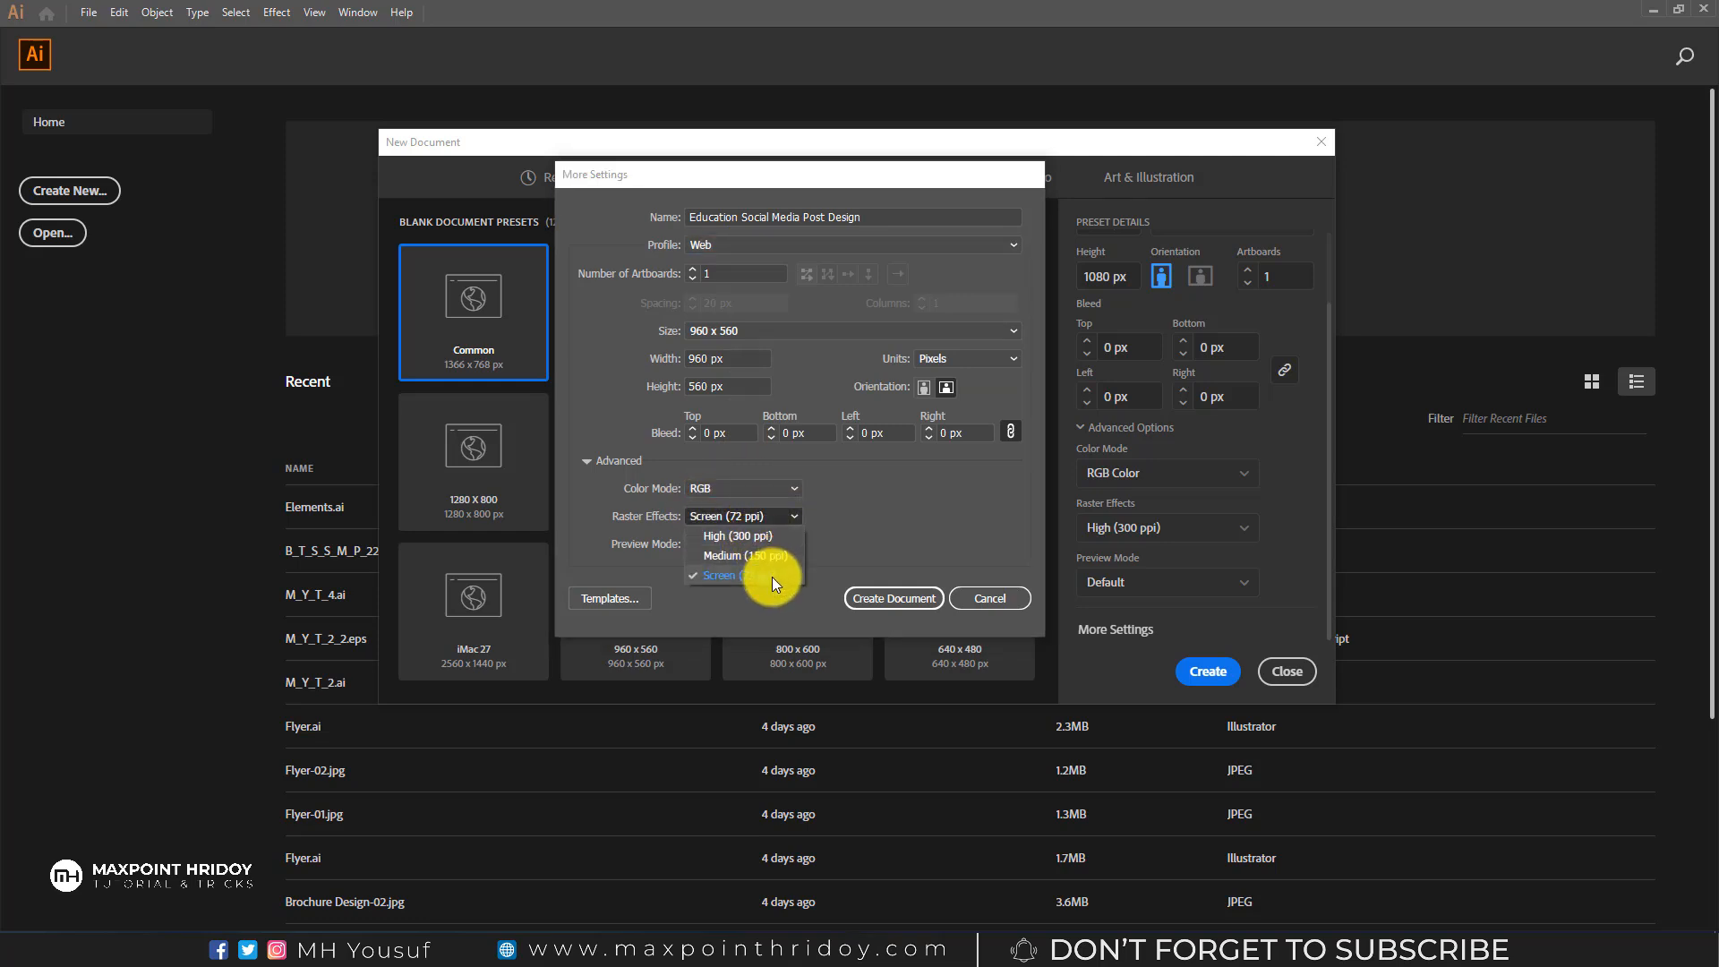
pyautogui.click(869, 517)
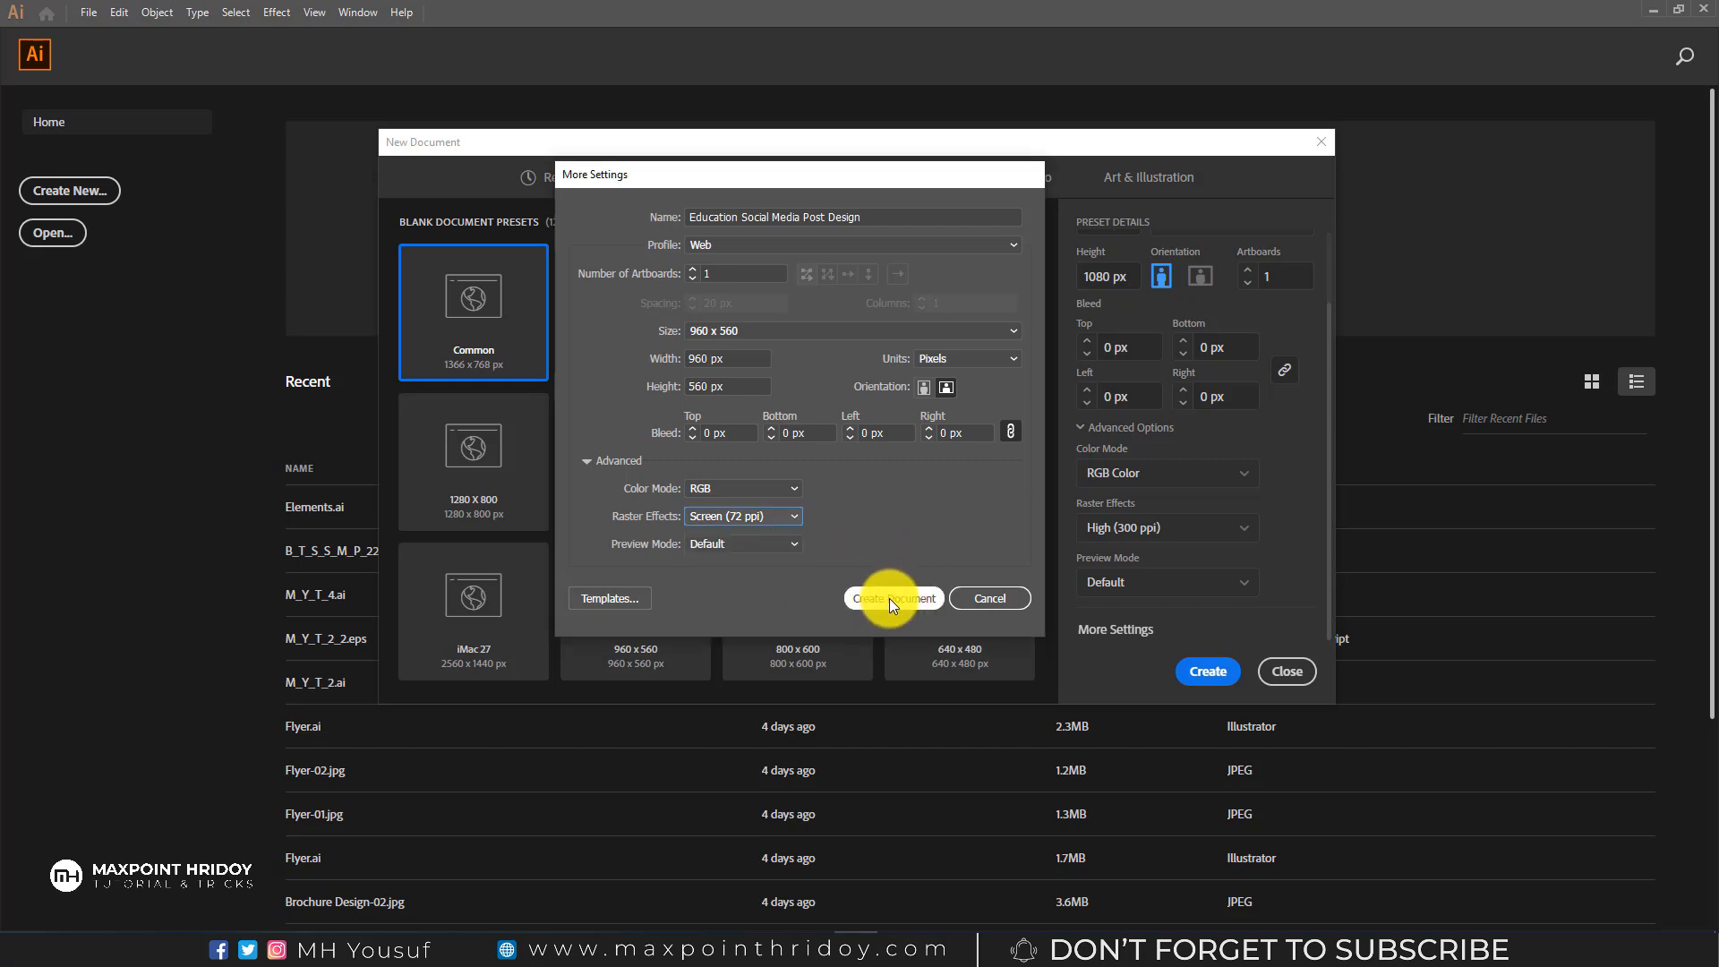
pyautogui.click(1006, 599)
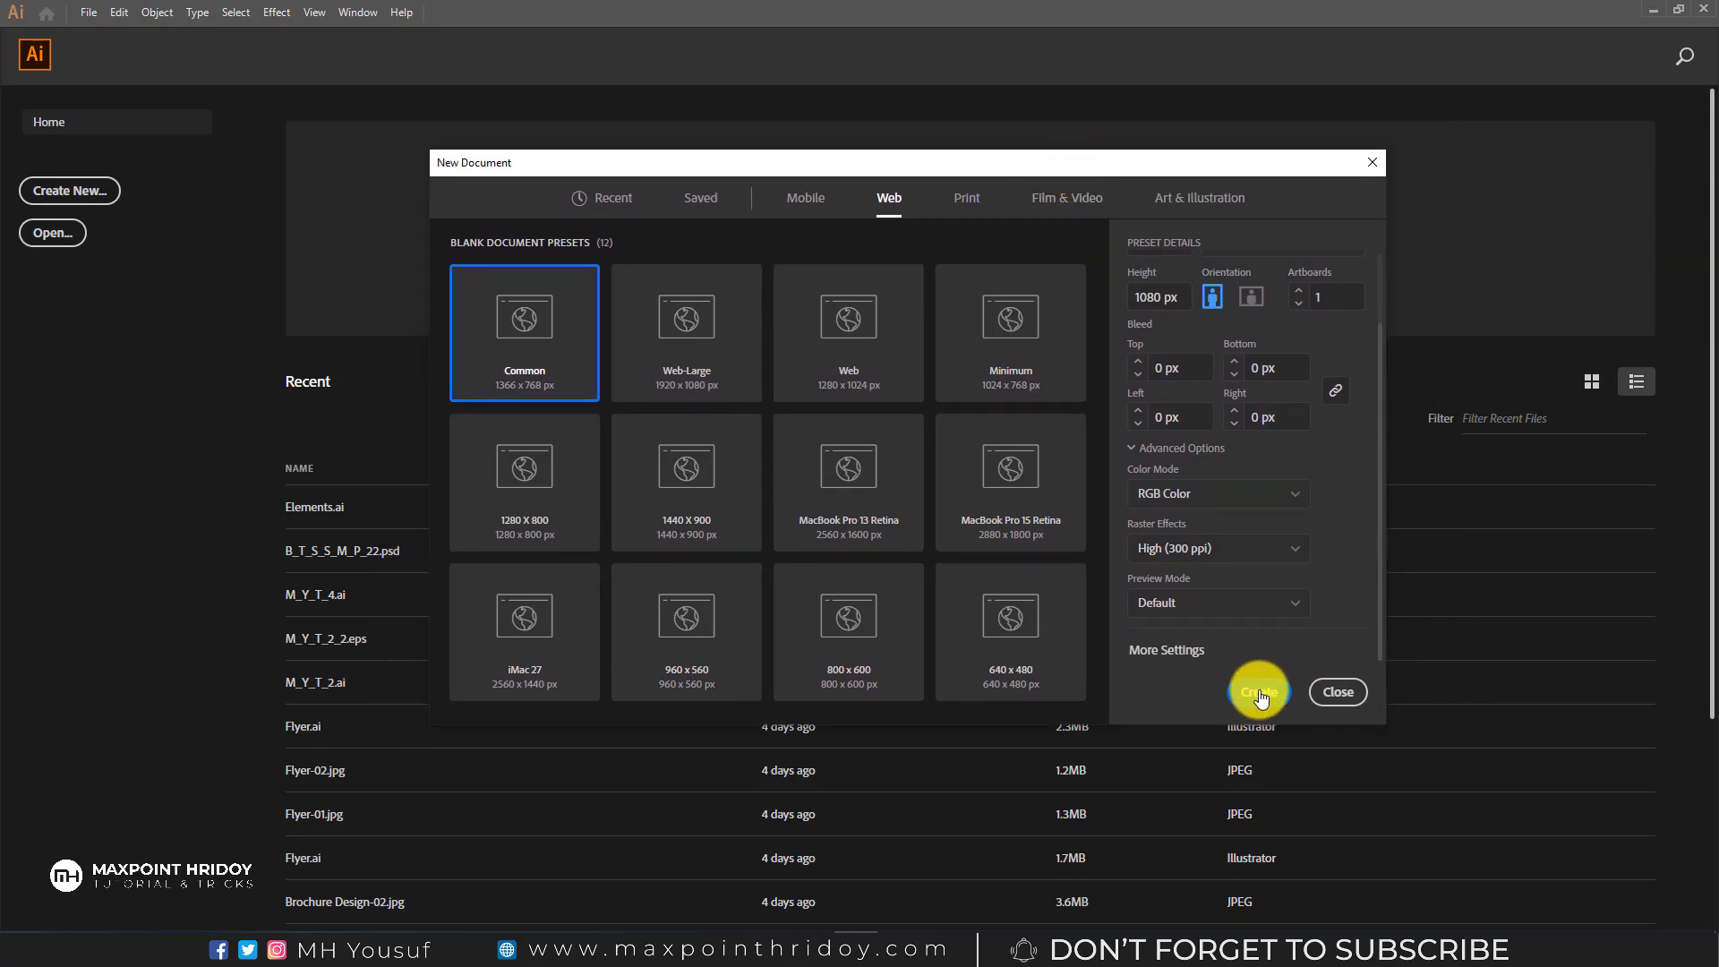
# - Create the document with the chosen preset details
pyautogui.scroll(1, 1277, 449)
pyautogui.scroll(-1, 1254, 437)
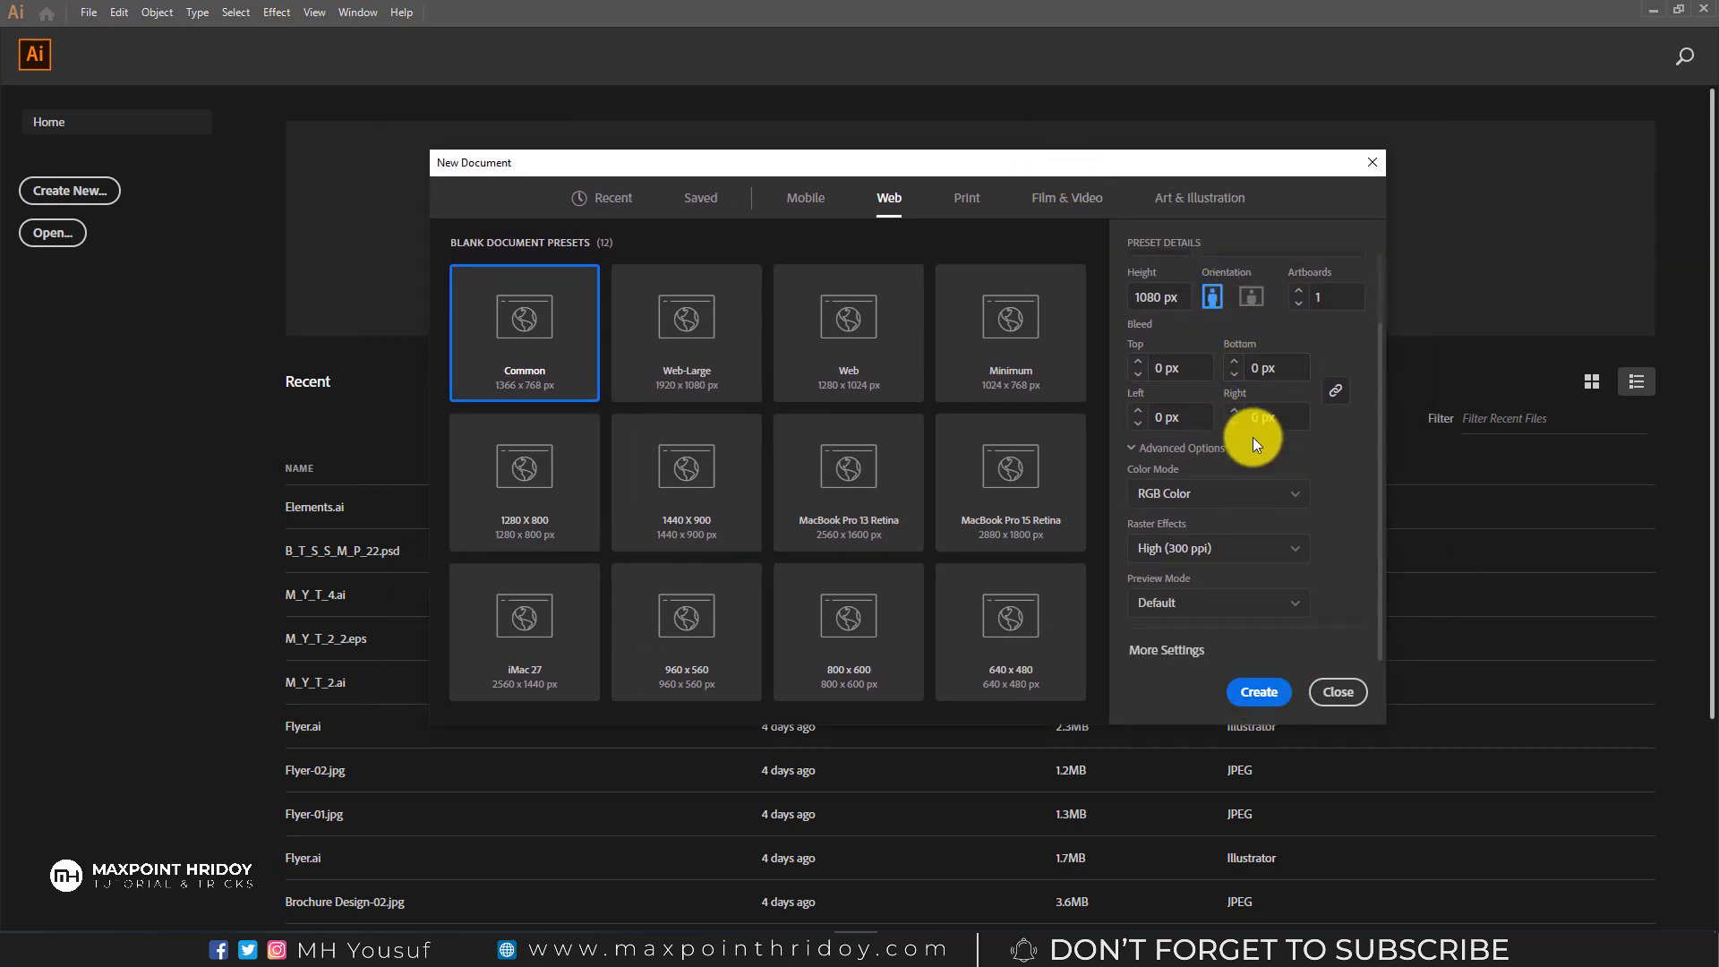
pyautogui.click(1261, 693)
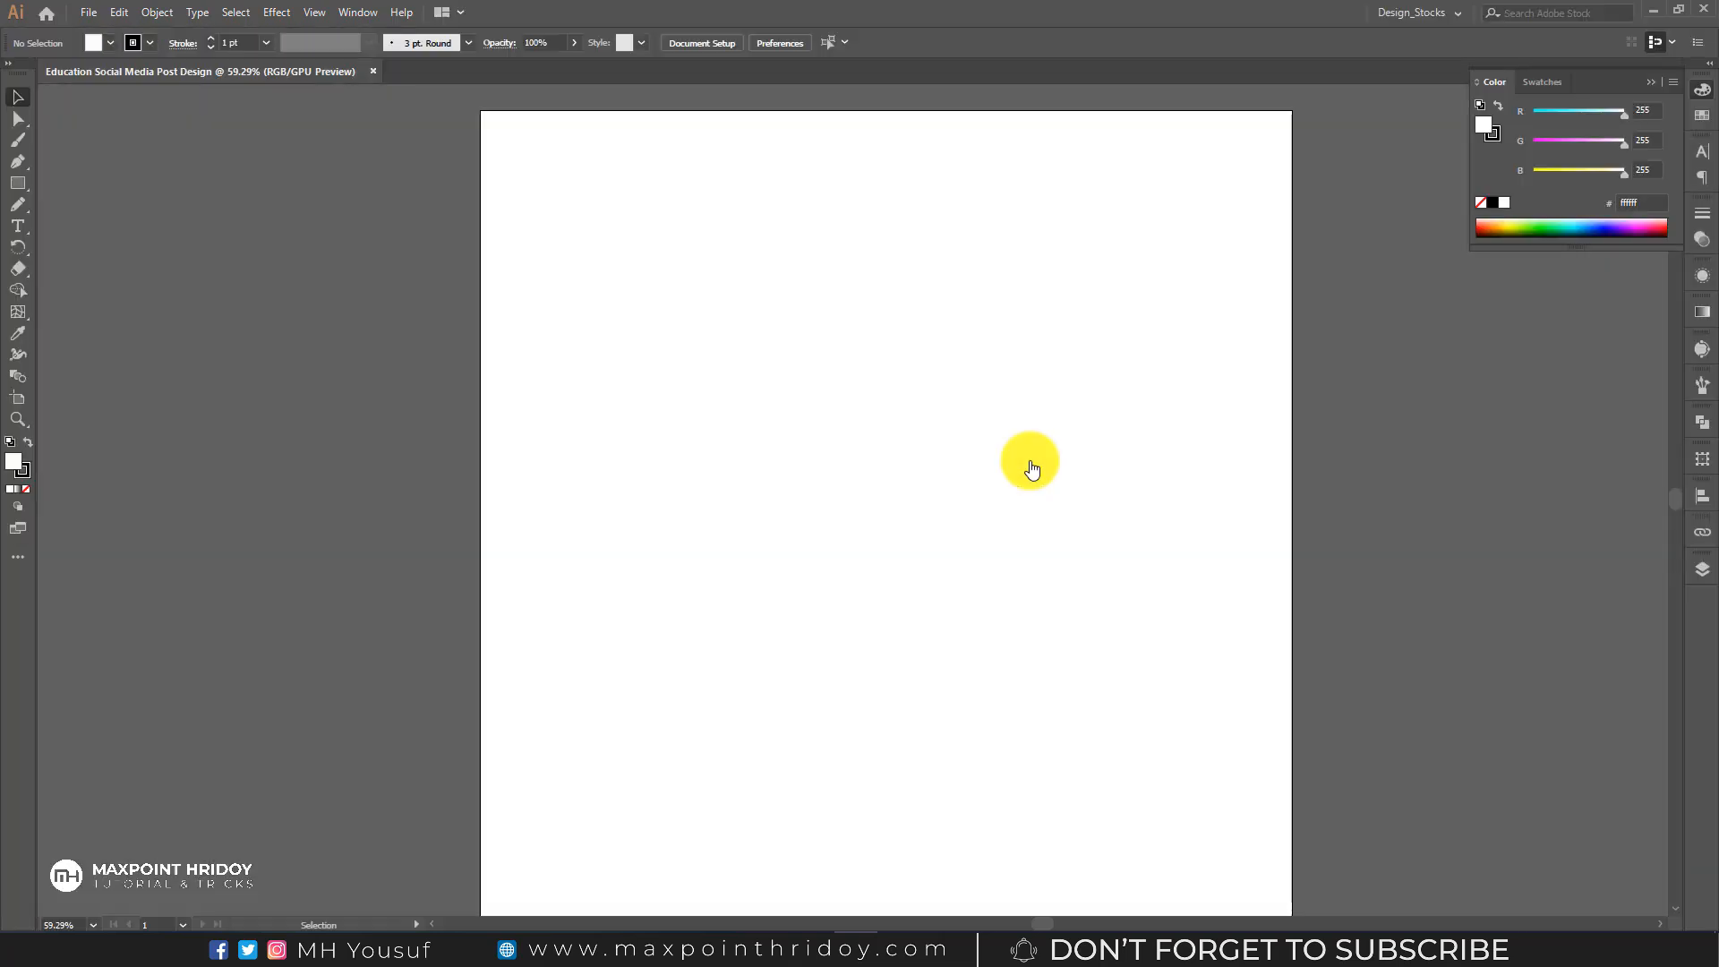
pyautogui.moveTo(1062, 387); pyautogui.dragTo(887, 414)
pyautogui.moveTo(999, 430); pyautogui.dragTo(797, 468)
pyautogui.moveTo(797, 468); pyautogui.dragTo(993, 494)
pyautogui.moveTo(880, 472); pyautogui.dragTo(921, 480)
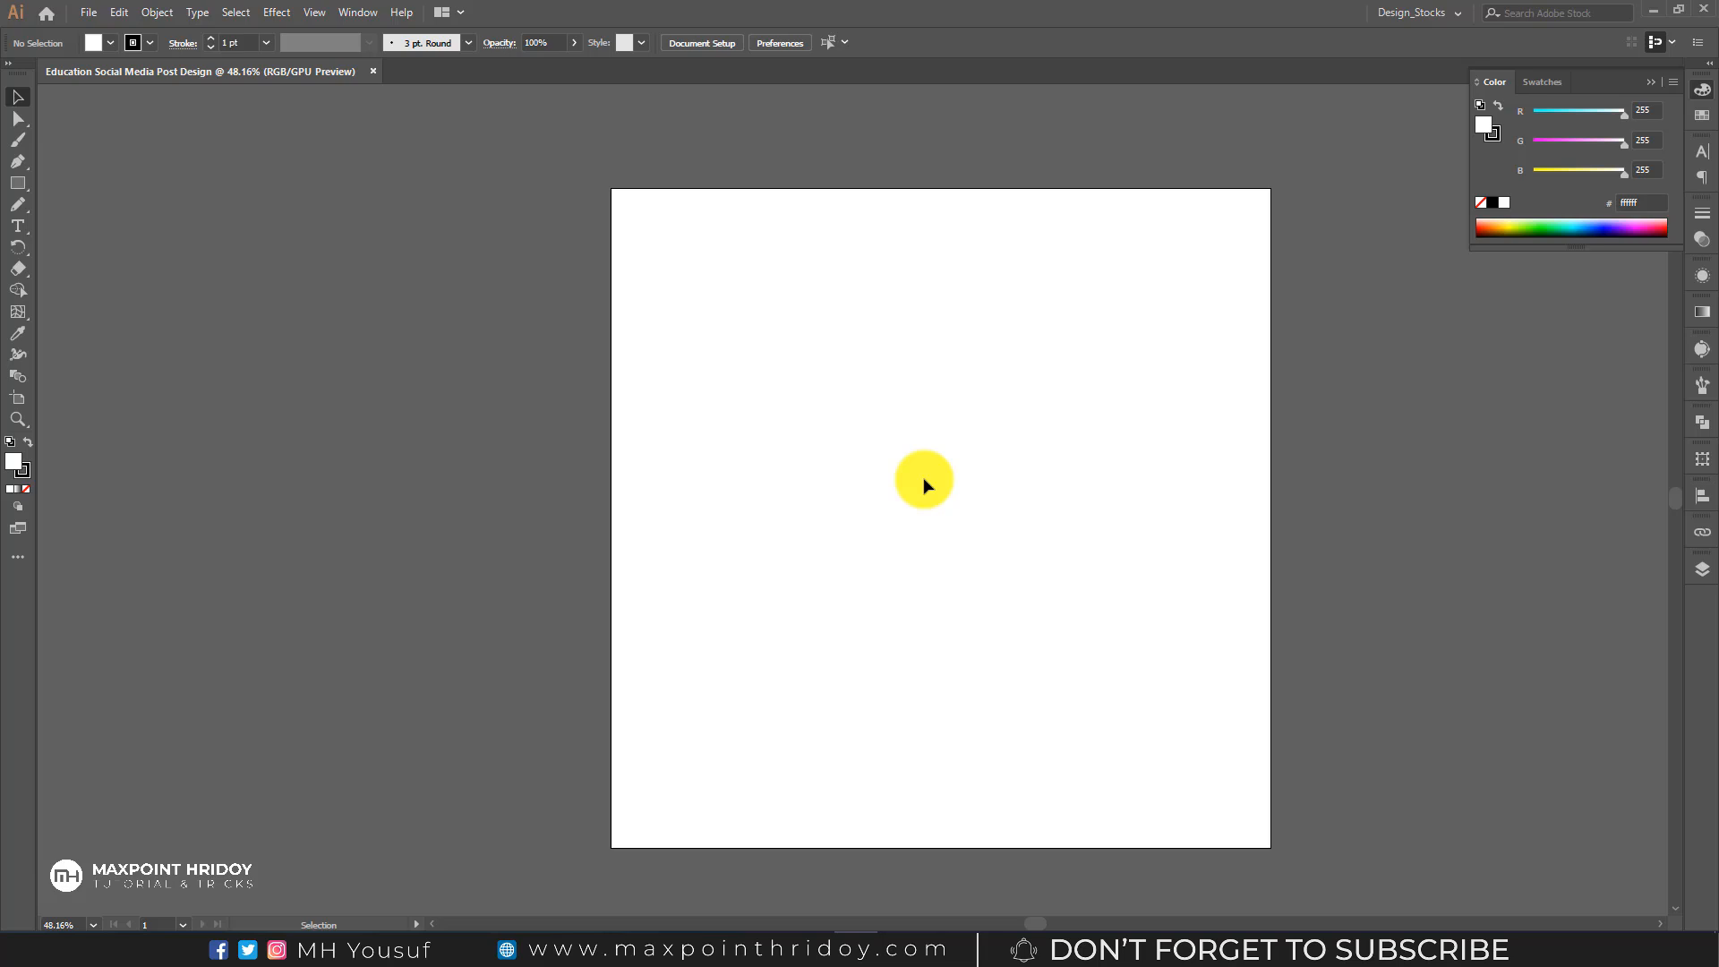
pyautogui.moveTo(1028, 392); pyautogui.dragTo(850, 463)
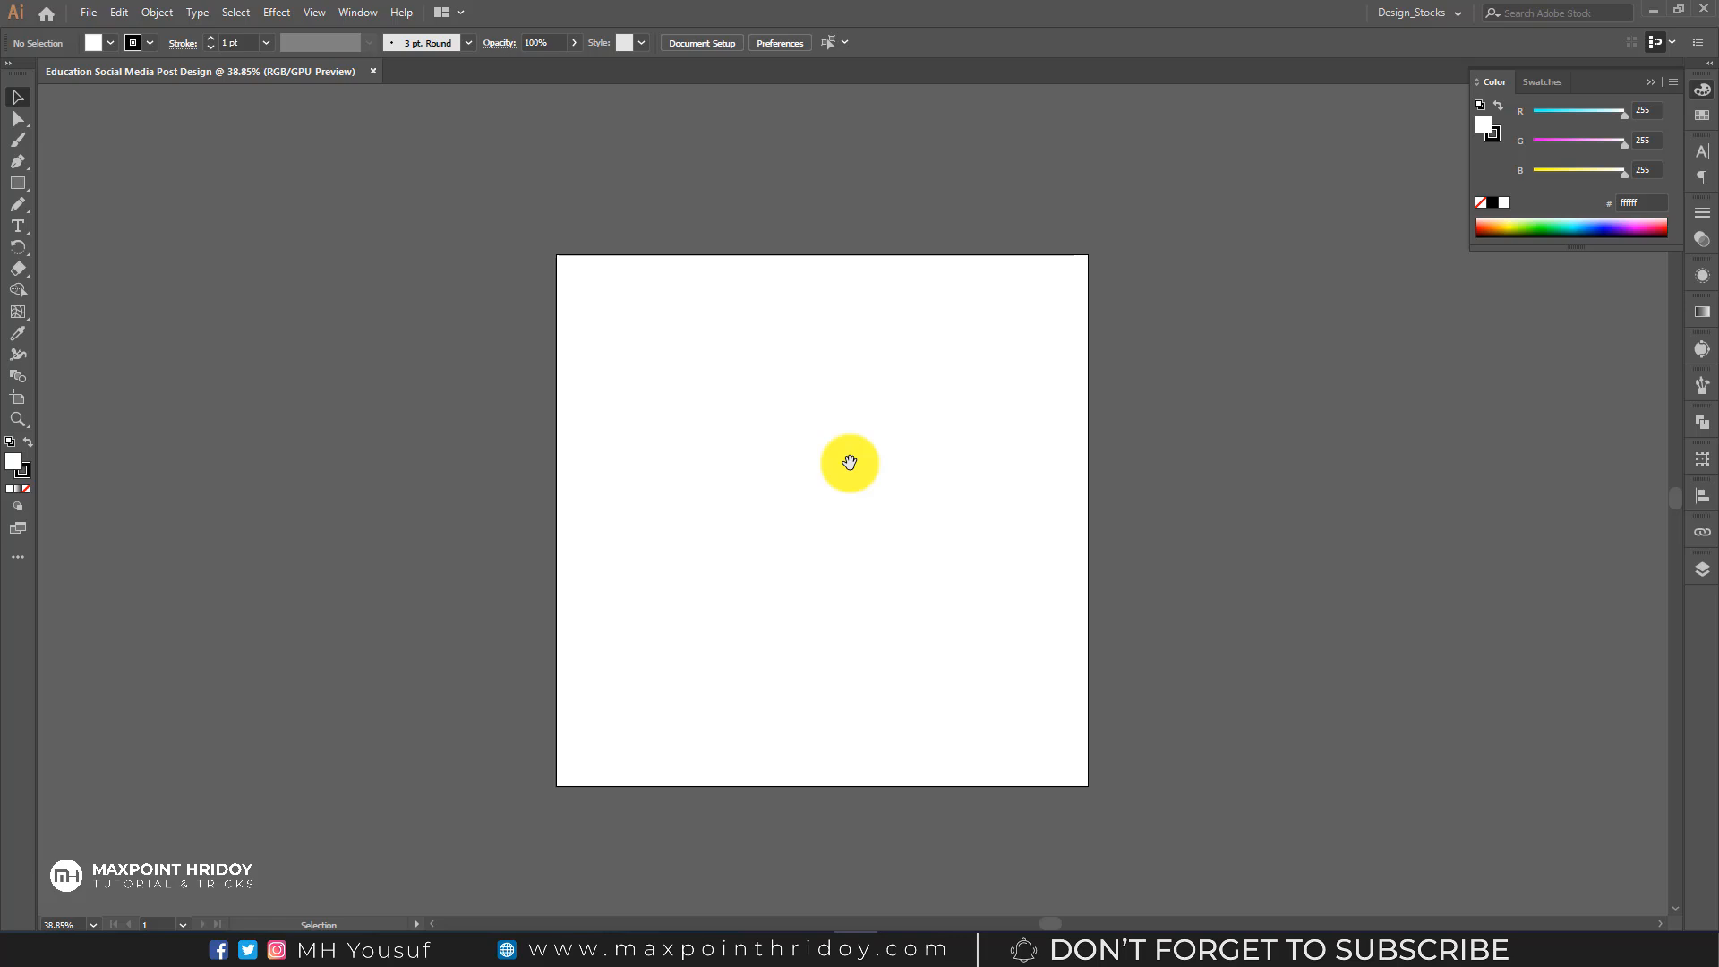
# - Switch to File Explorer and open the Content text file in folder 1 of Social Media Post
pyautogui.click(111, 945)
pyautogui.click(395, 447)
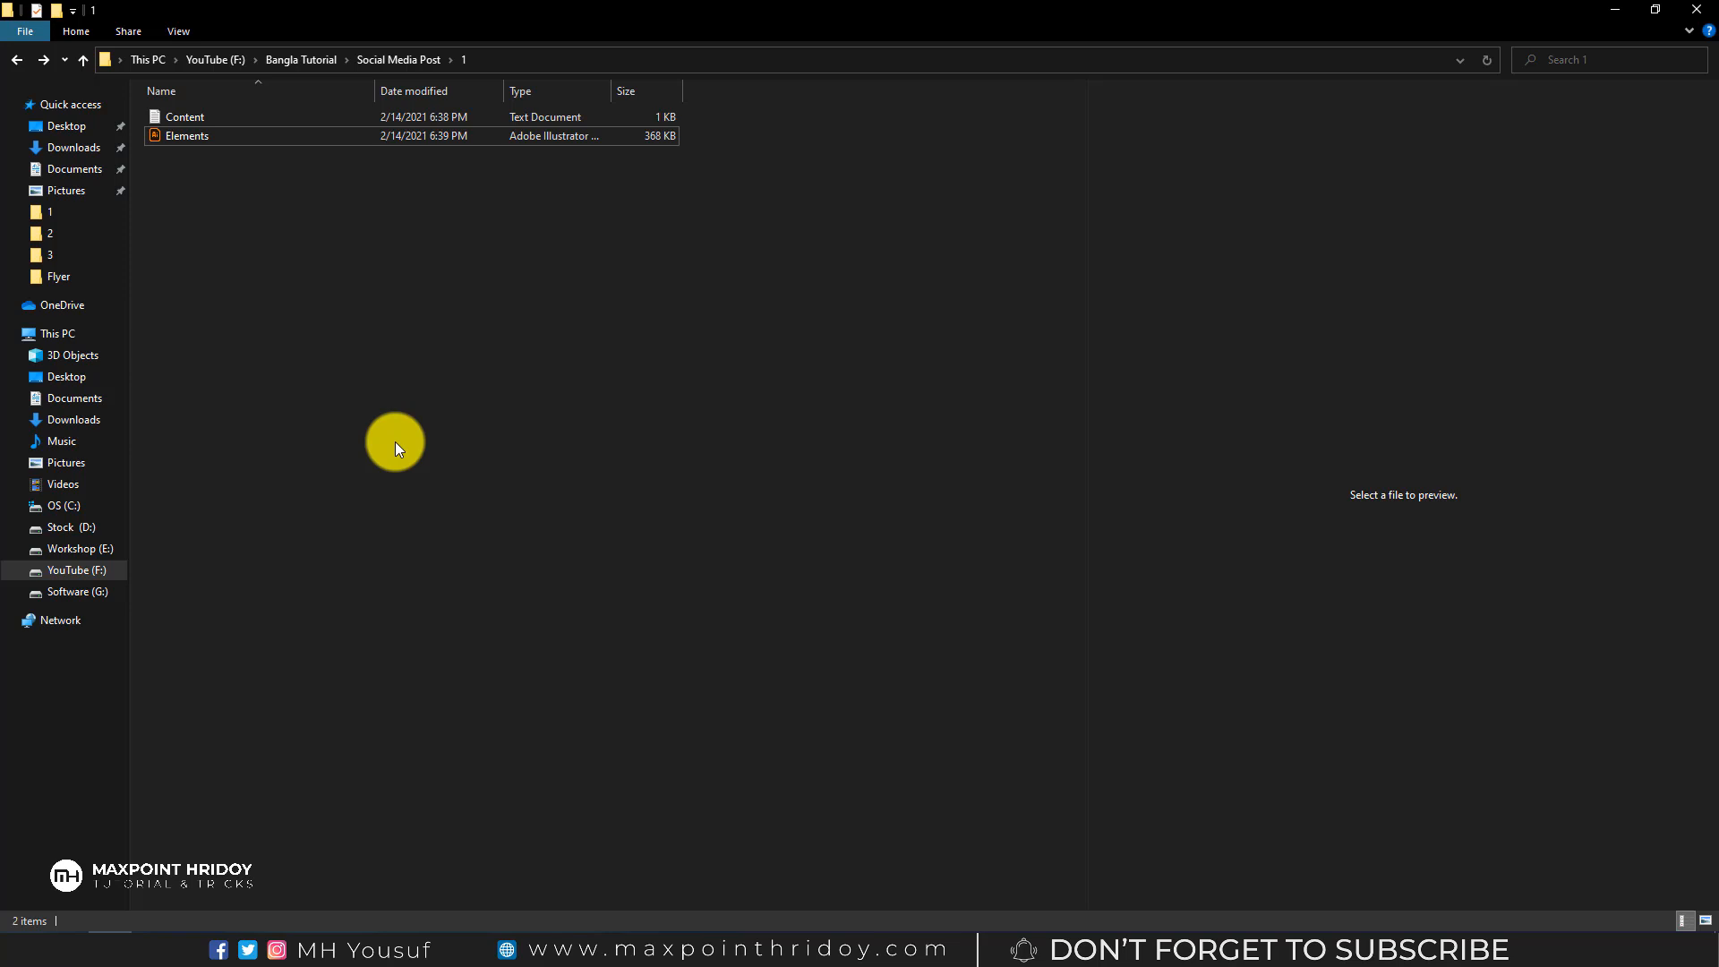
pyautogui.click(179, 114)
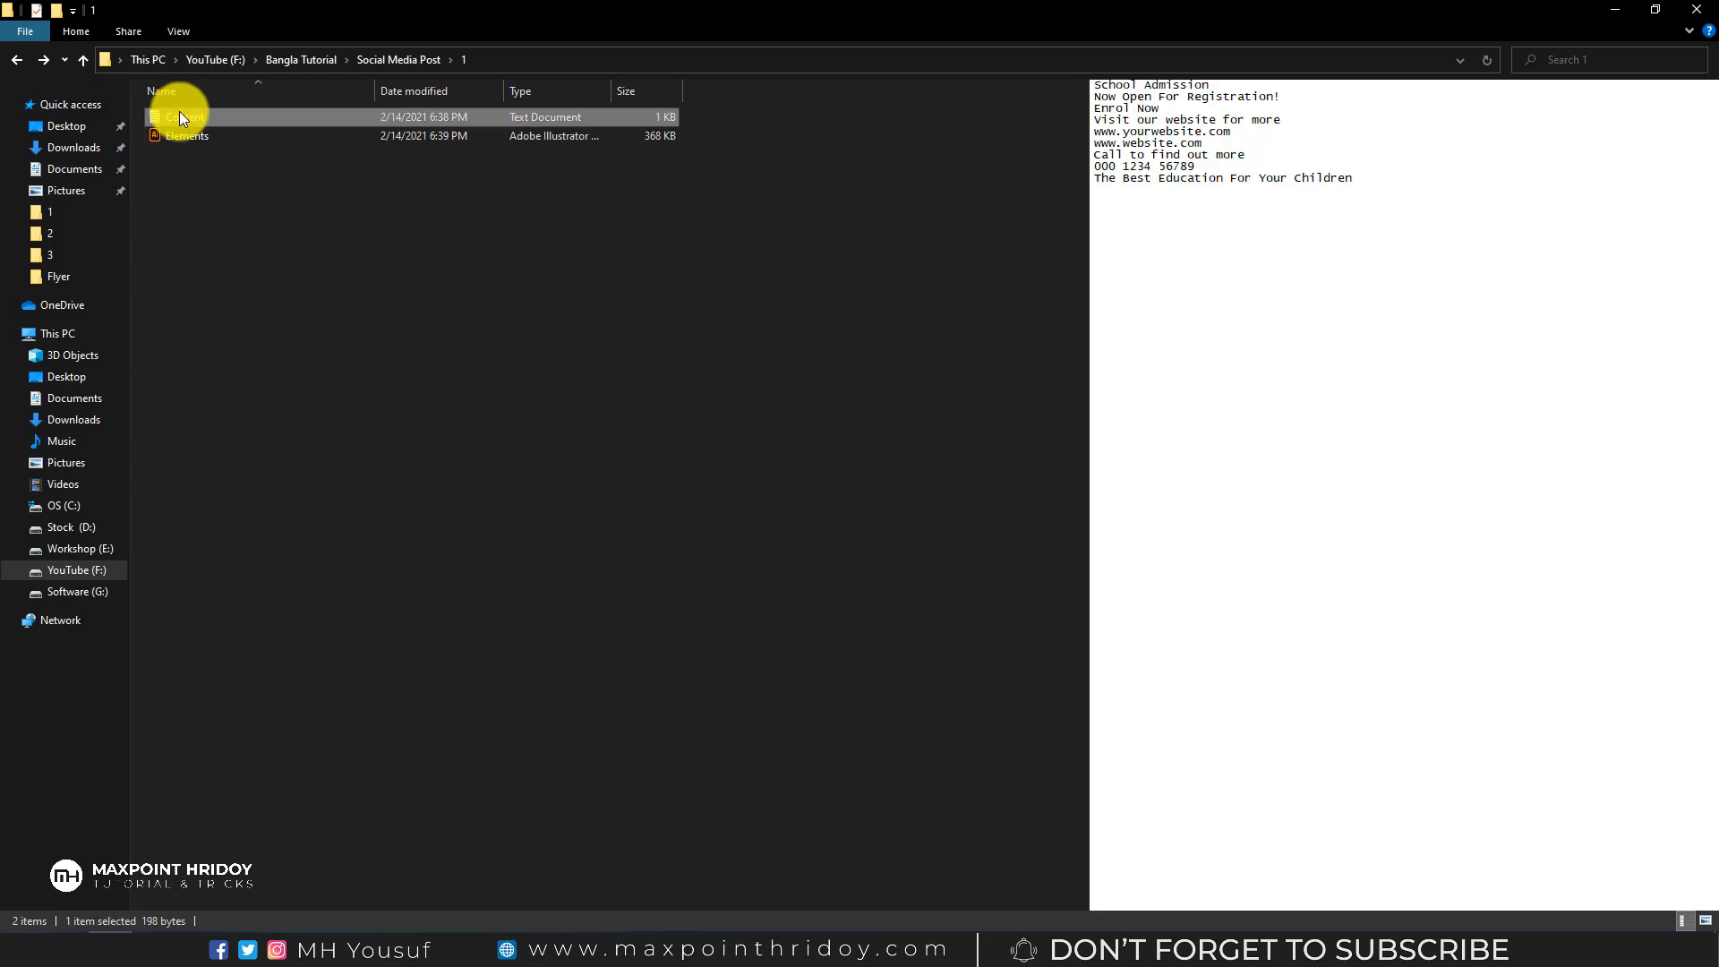
pyautogui.doubleClick(197, 116)
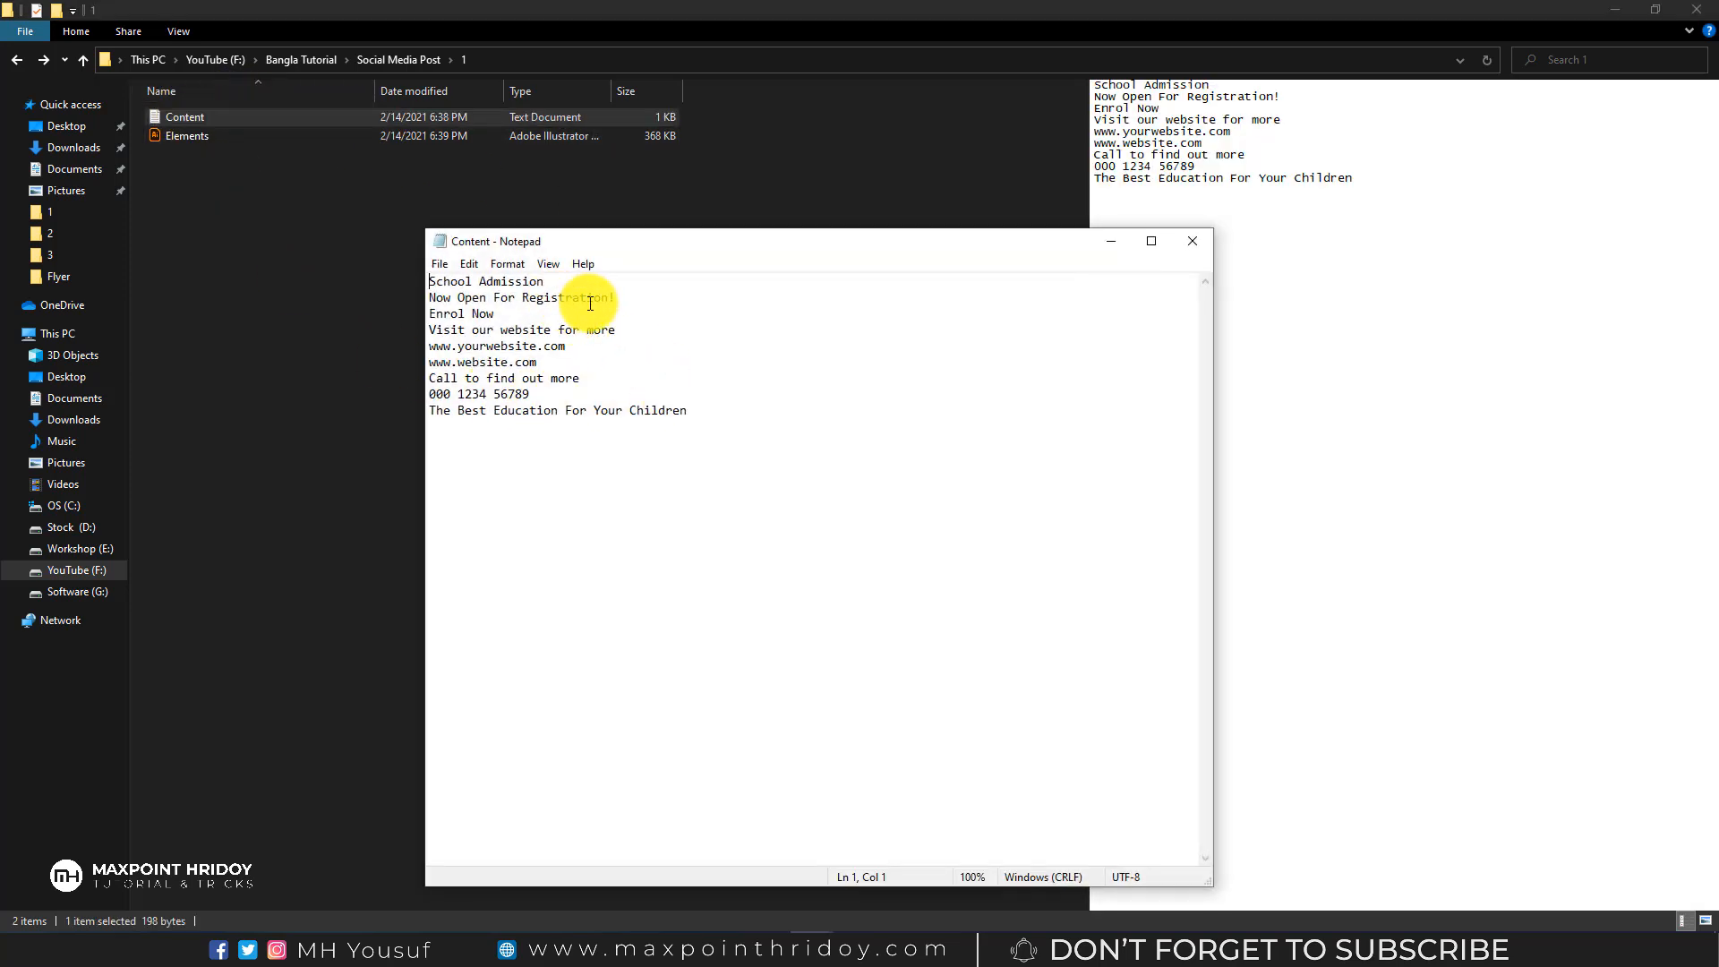
# - Read through the post's wording in the Content file, highlighting individual lines and then the whole text
pyautogui.moveTo(653, 296); pyautogui.dragTo(422, 280)
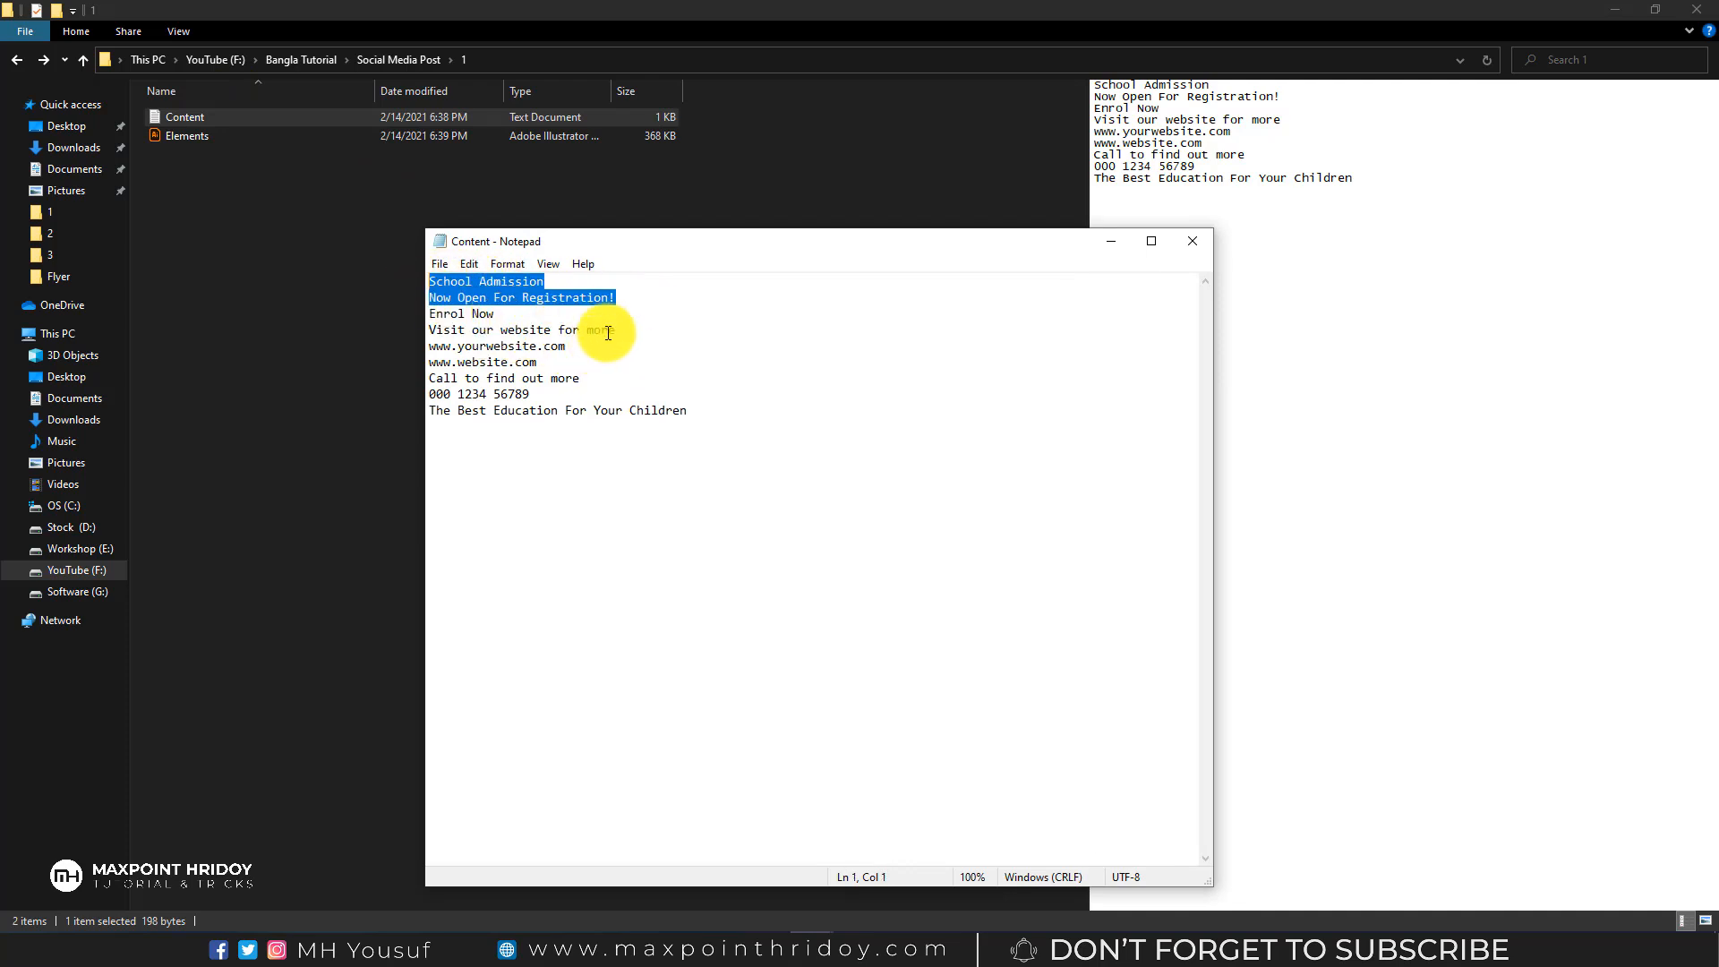
pyautogui.moveTo(617, 330); pyautogui.dragTo(481, 324)
pyautogui.moveTo(587, 382); pyautogui.dragTo(455, 365)
pyautogui.click(708, 421)
pyautogui.moveTo(709, 421); pyautogui.dragTo(395, 242)
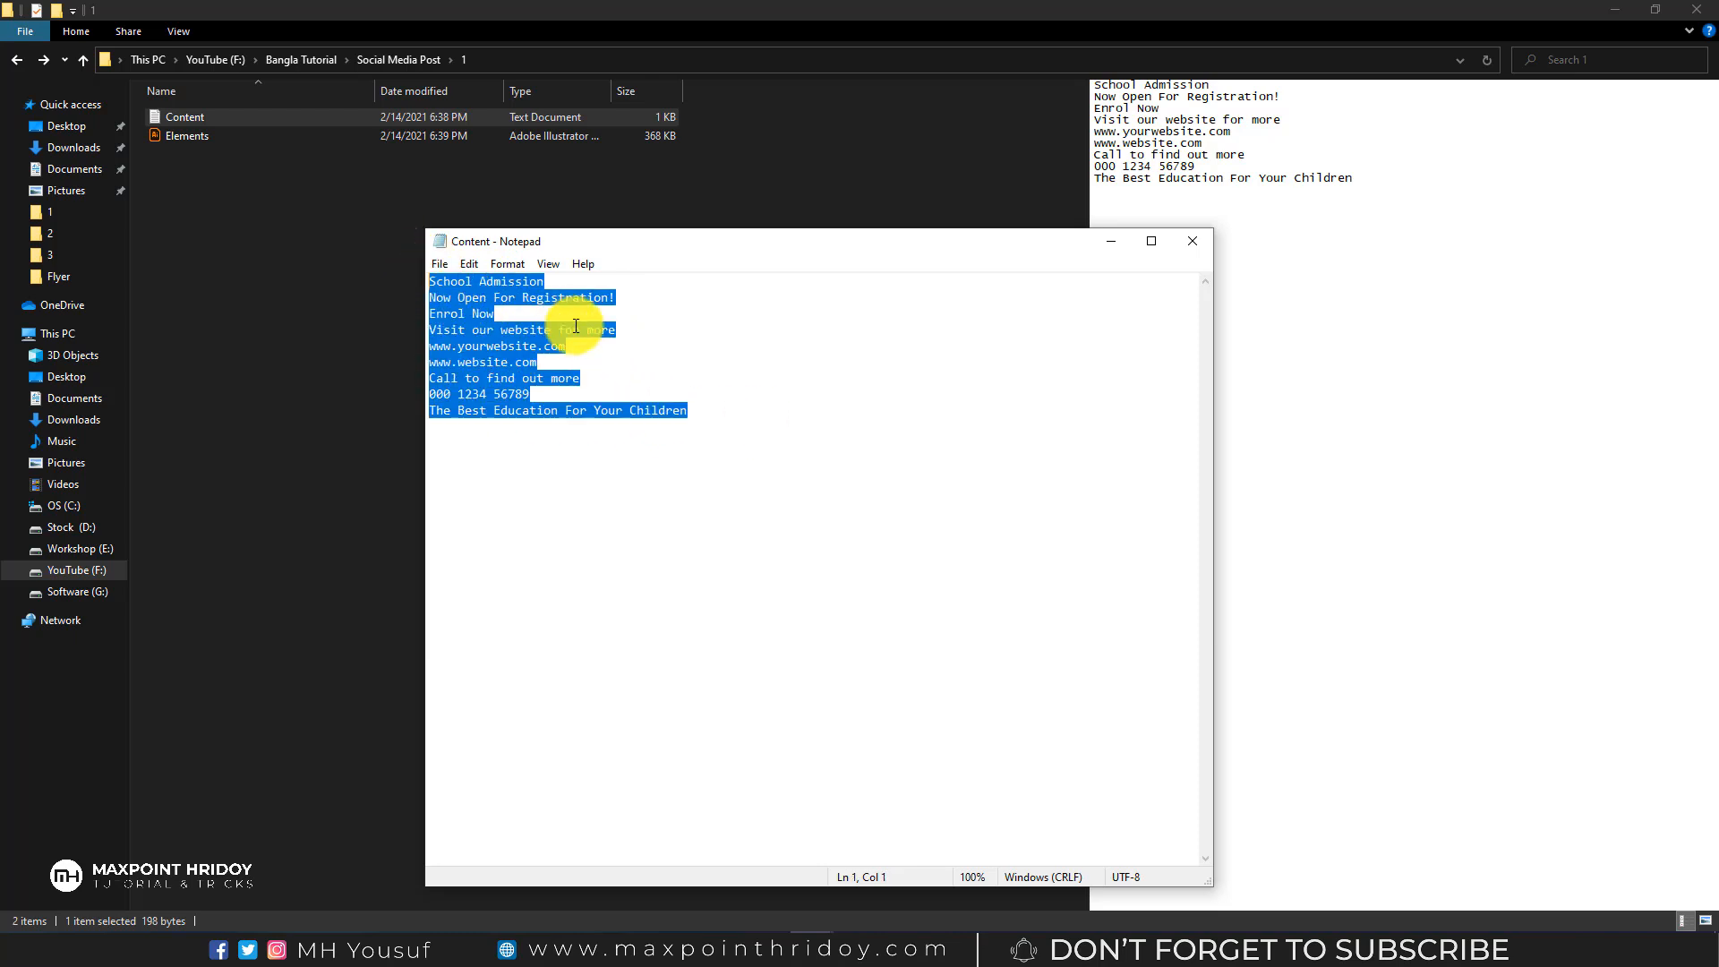
pyautogui.click(729, 410)
pyautogui.moveTo(728, 410); pyautogui.dragTo(433, 269)
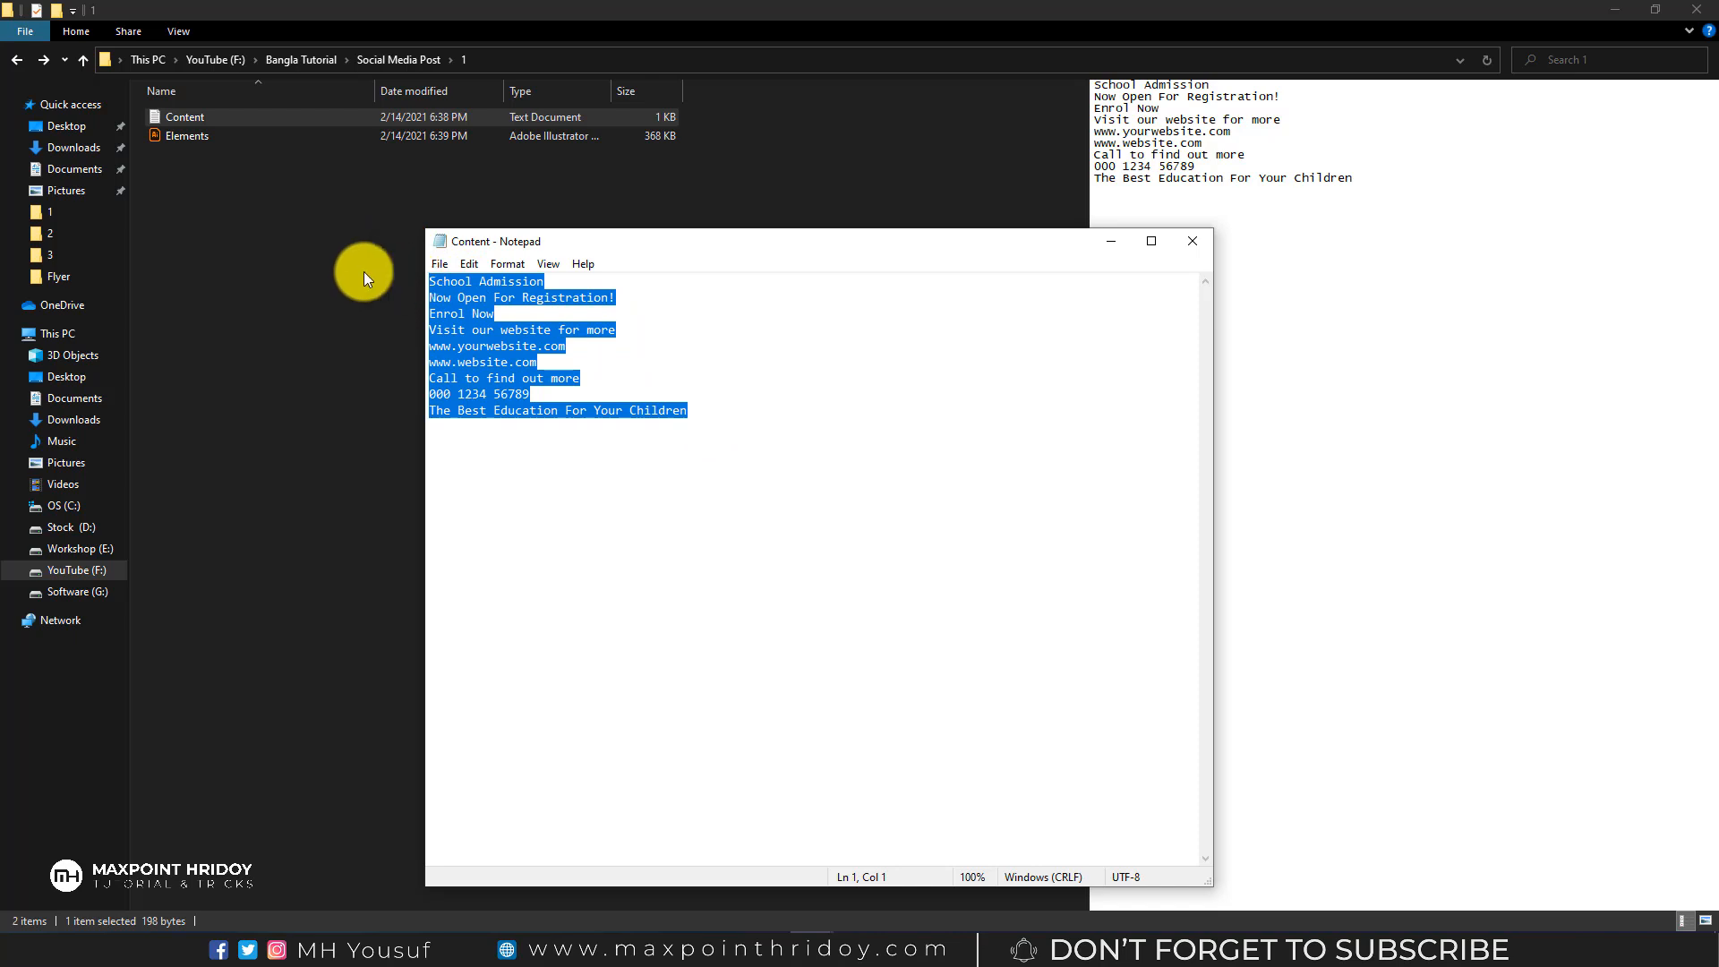
# - Preview the Elements artwork and the Content text file in folder 1
pyautogui.click(330, 252)
pyautogui.click(192, 138)
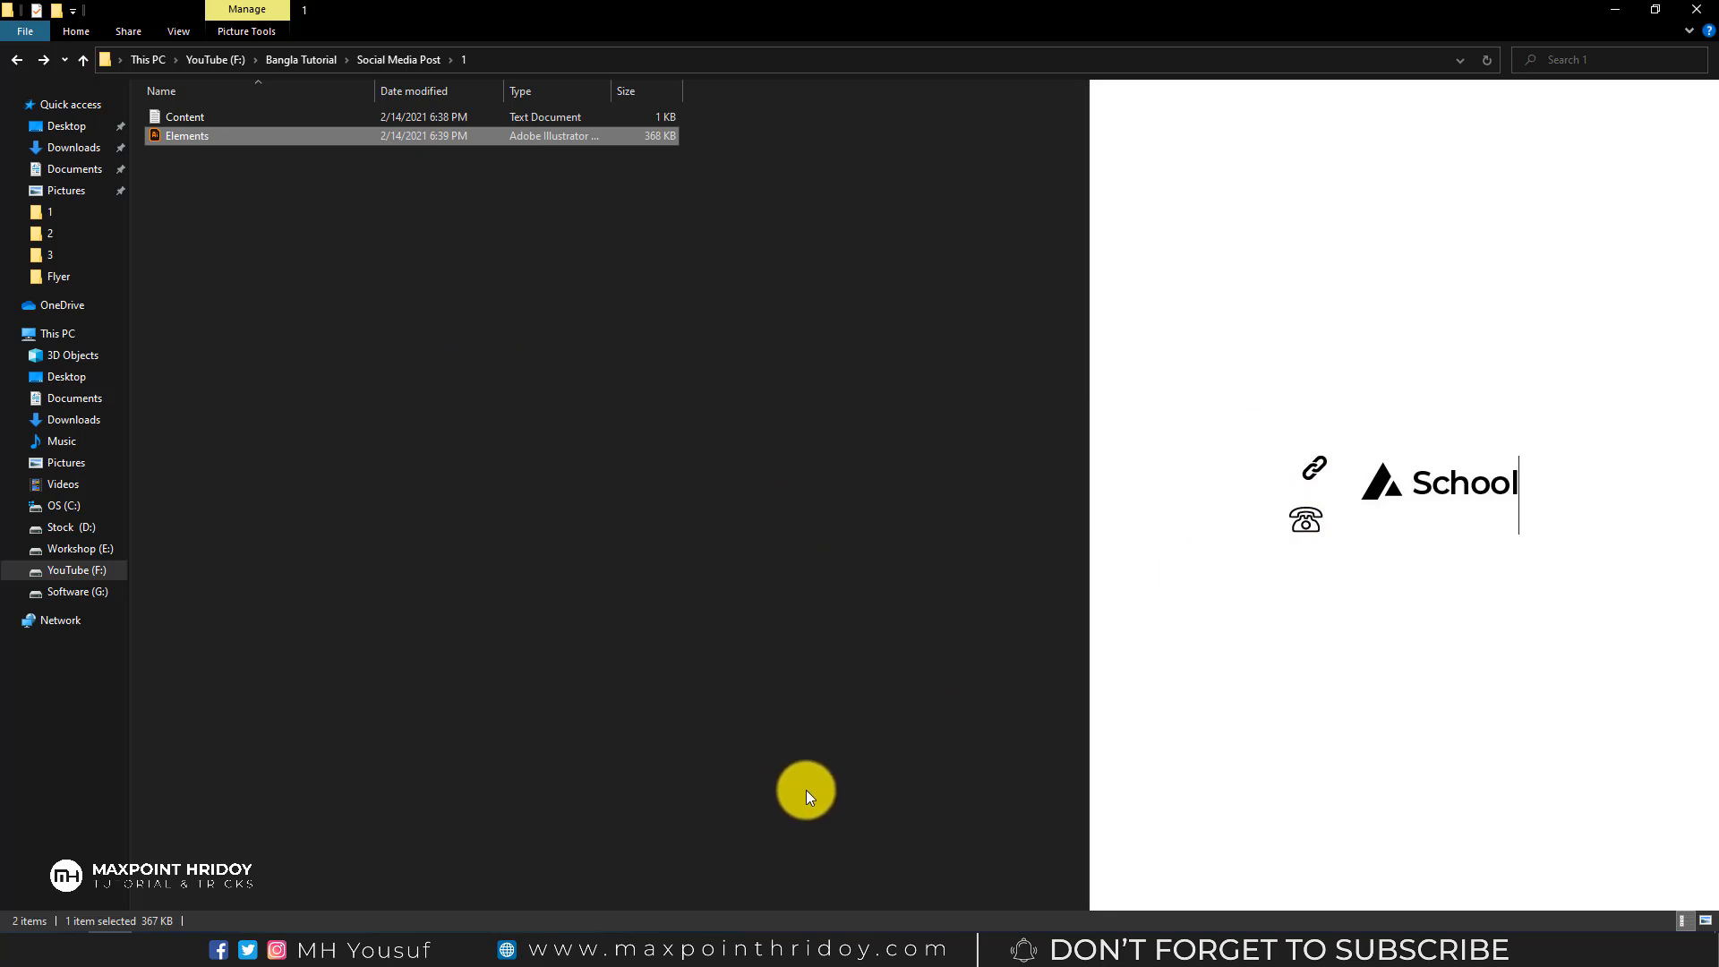
pyautogui.click(518, 336)
pyautogui.click(211, 115)
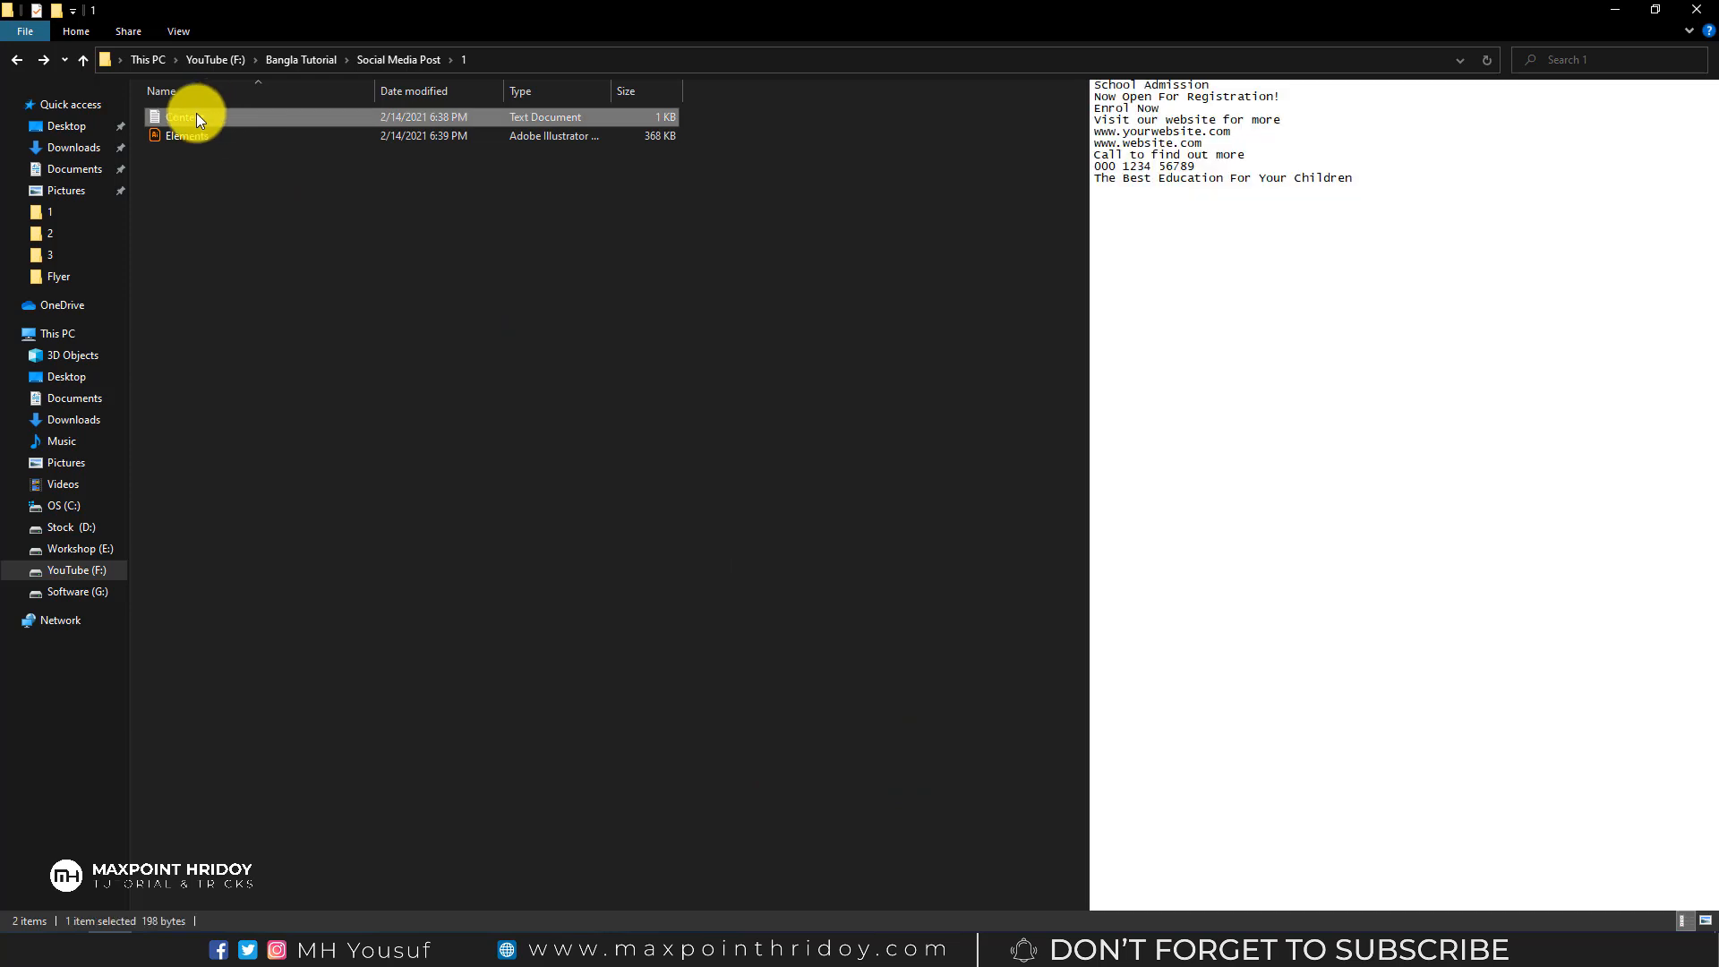
# - Open the Content text file and copy all of its wording
pyautogui.doubleClick(196, 113)
pyautogui.moveTo(744, 452); pyautogui.dragTo(335, 240)
pyautogui.hotkey('ctrl', 'c')
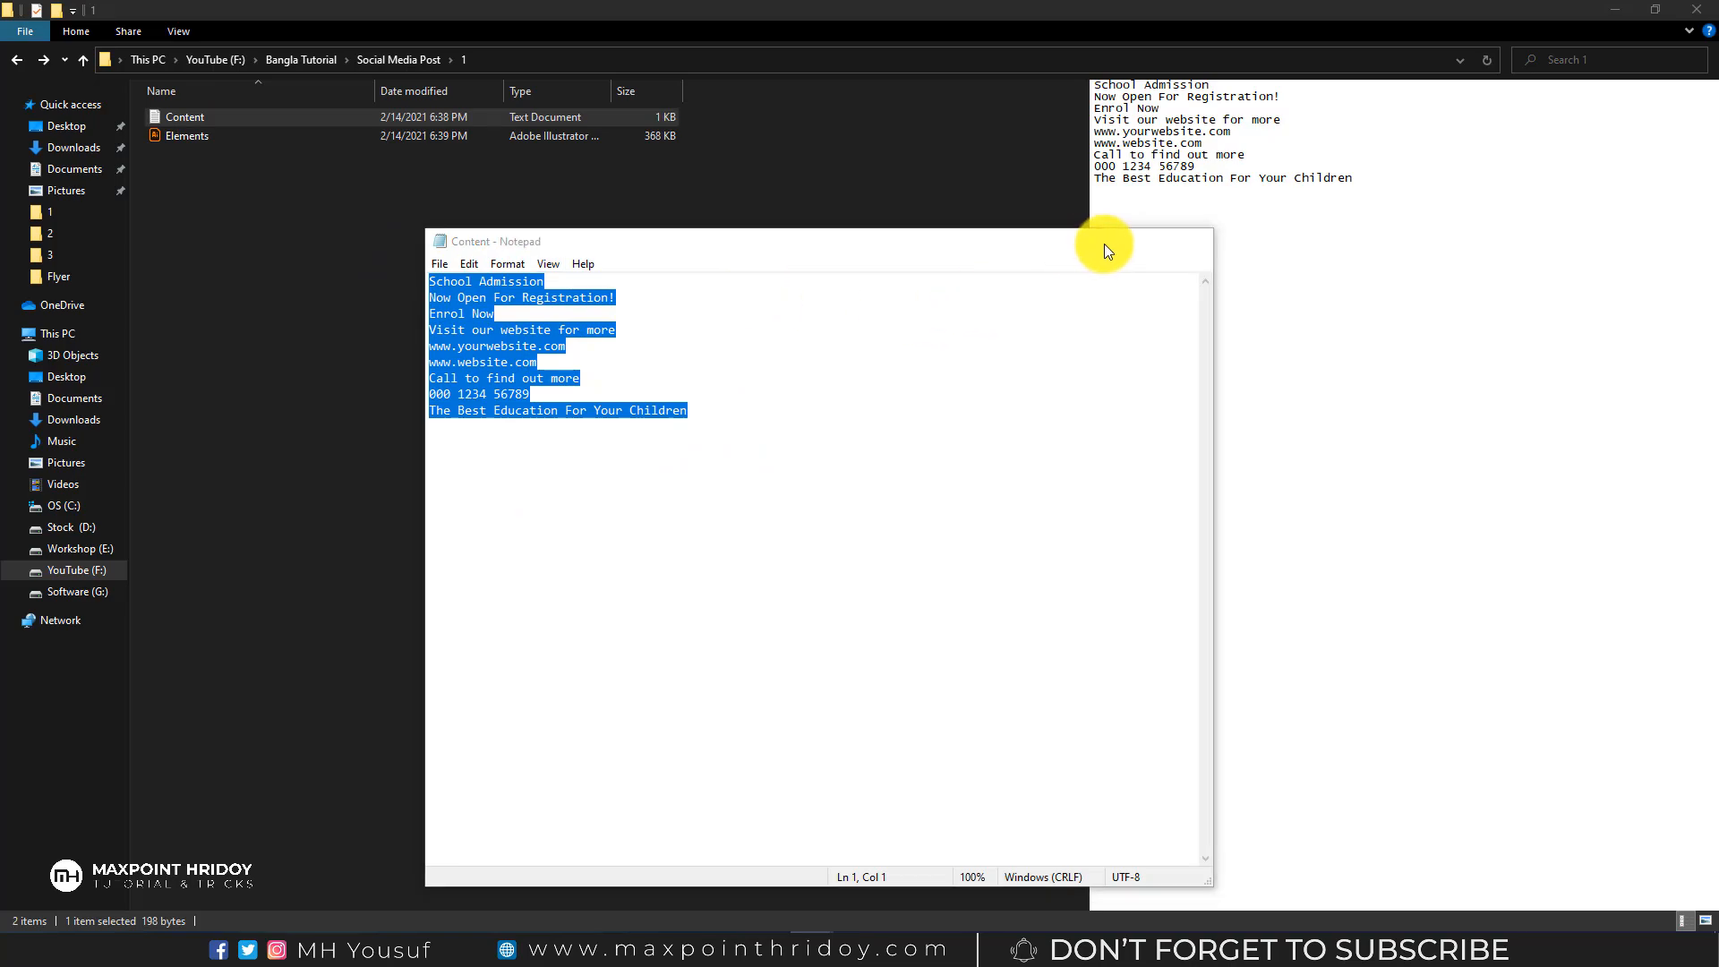
# - Switch to Illustrator, paste the copied wording and place it outside the artboard, to its right
pyautogui.click(1108, 242)
pyautogui.click(852, 940)
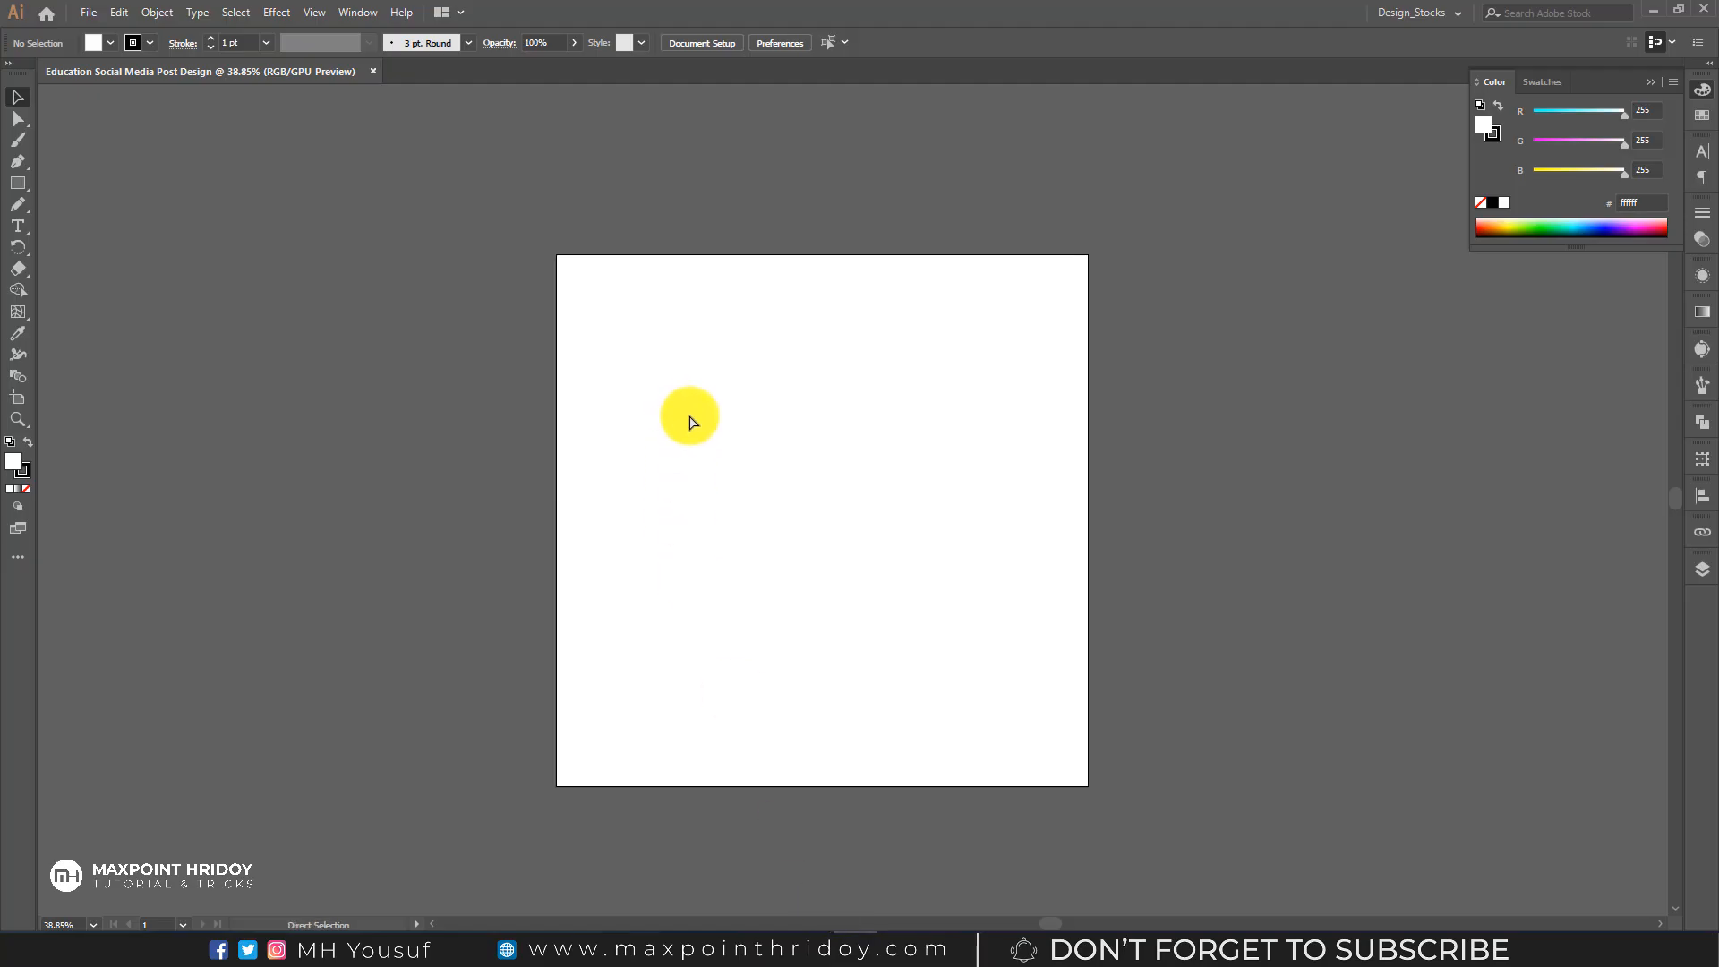
pyautogui.hotkey('ctrl', 'v')
pyautogui.moveTo(894, 531); pyautogui.dragTo(1131, 698)
pyautogui.moveTo(872, 555); pyautogui.dragTo(1260, 458)
pyautogui.click(1217, 345)
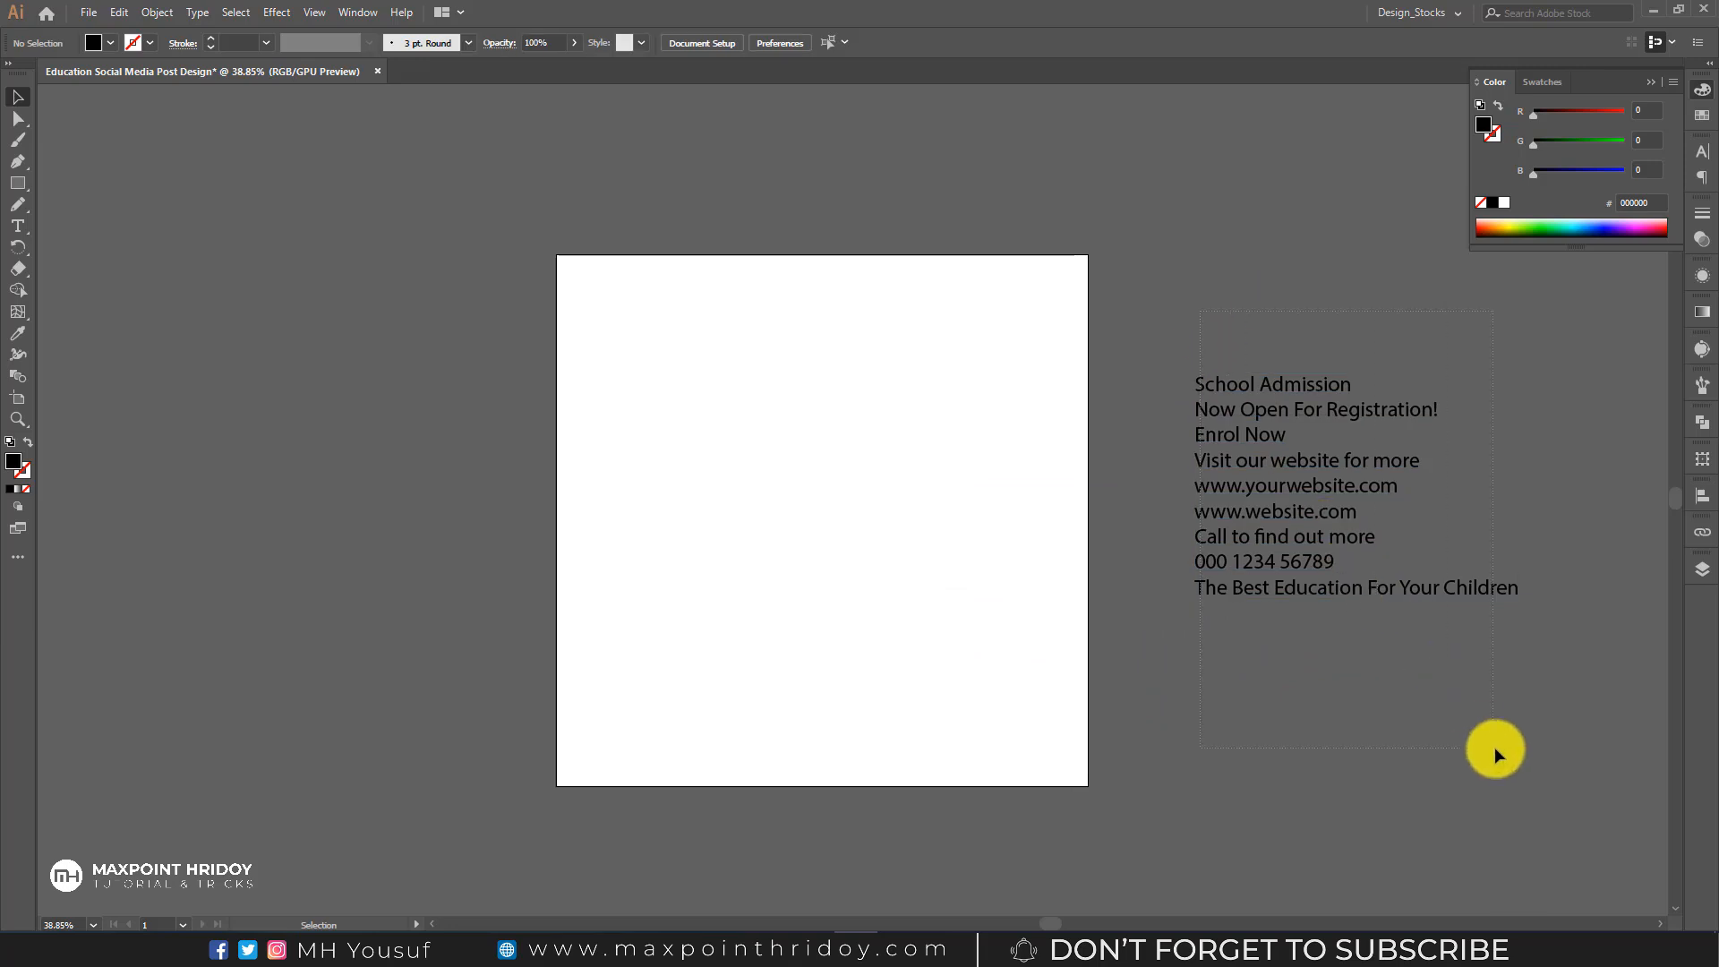
pyautogui.moveTo(1494, 748); pyautogui.dragTo(1496, 755)
pyautogui.click(1382, 748)
pyautogui.press('space')
pyautogui.moveTo(933, 464); pyautogui.dragTo(957, 512)
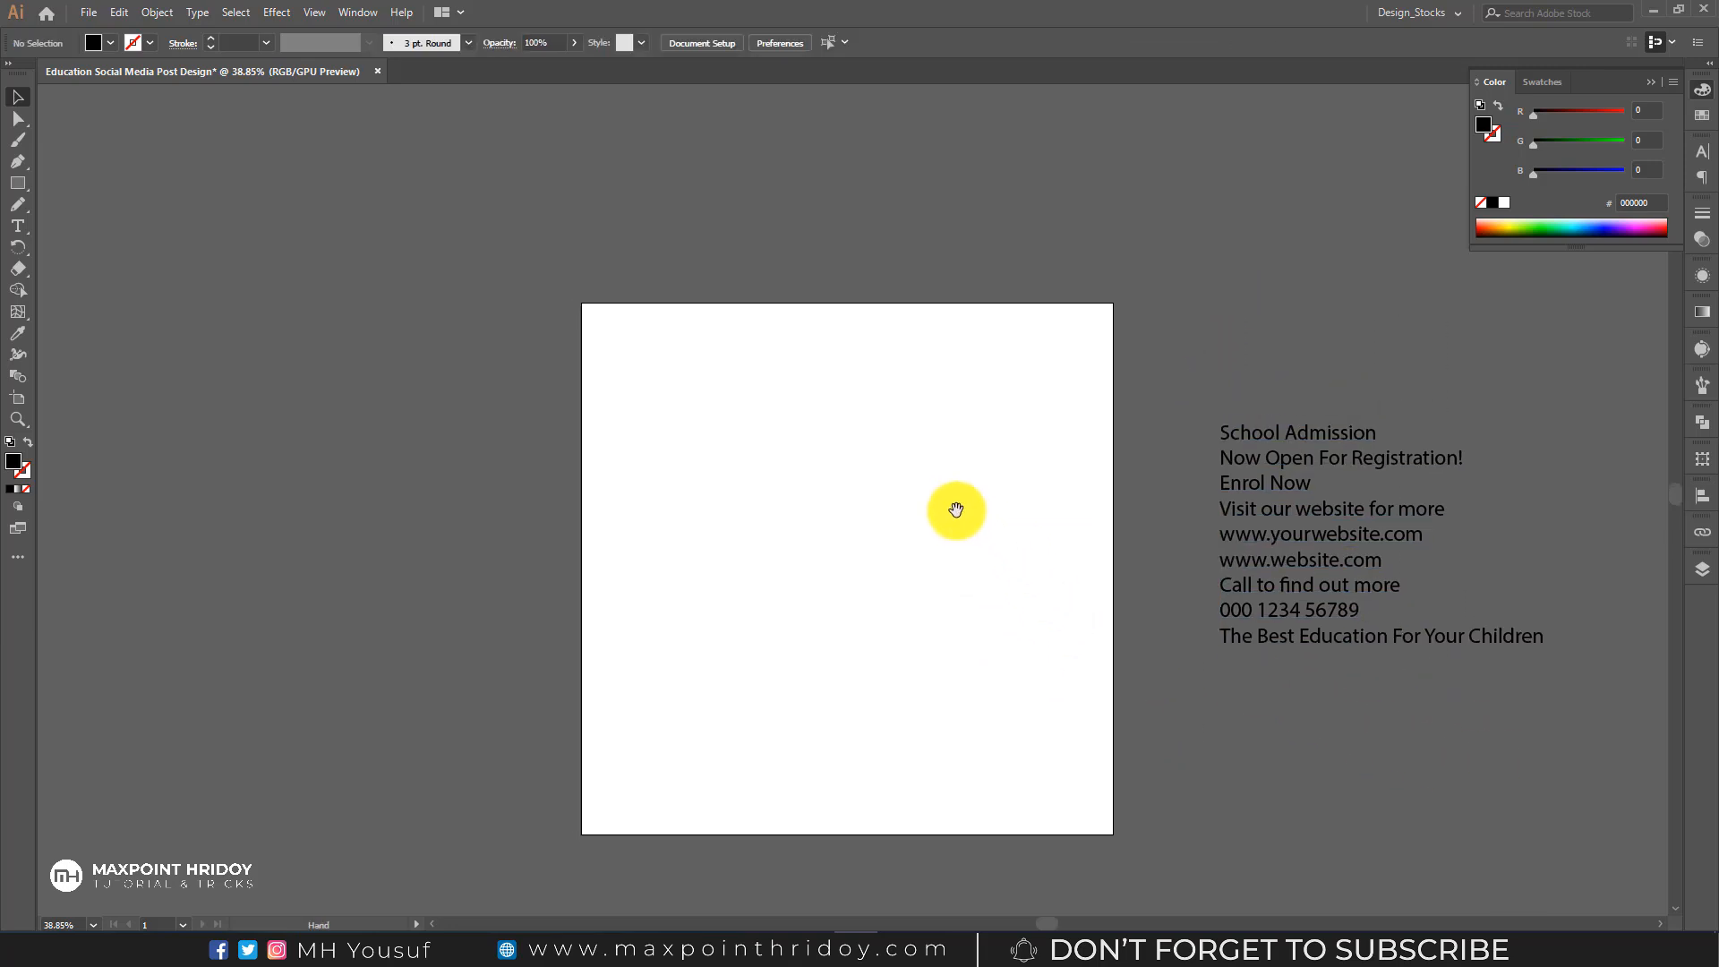
# - Open the Elements file from folder 1 and copy its link icon, telephone icon and School logo
pyautogui.click(88, 12)
pyautogui.click(120, 72)
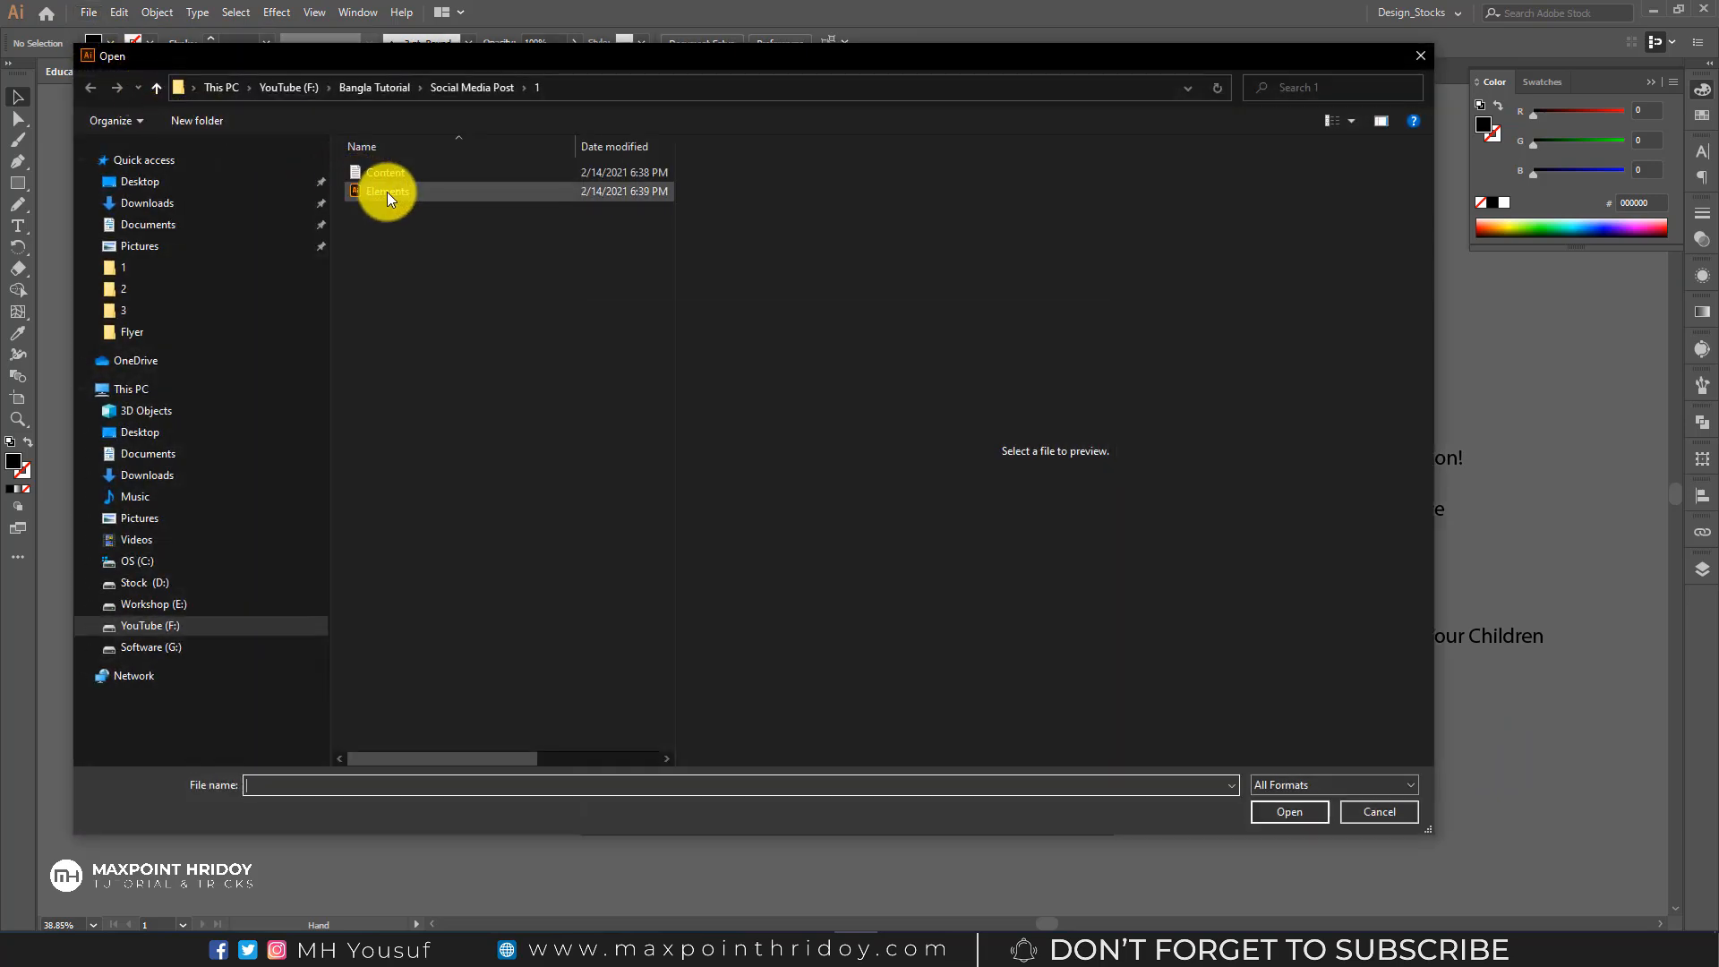
pyautogui.click(386, 191)
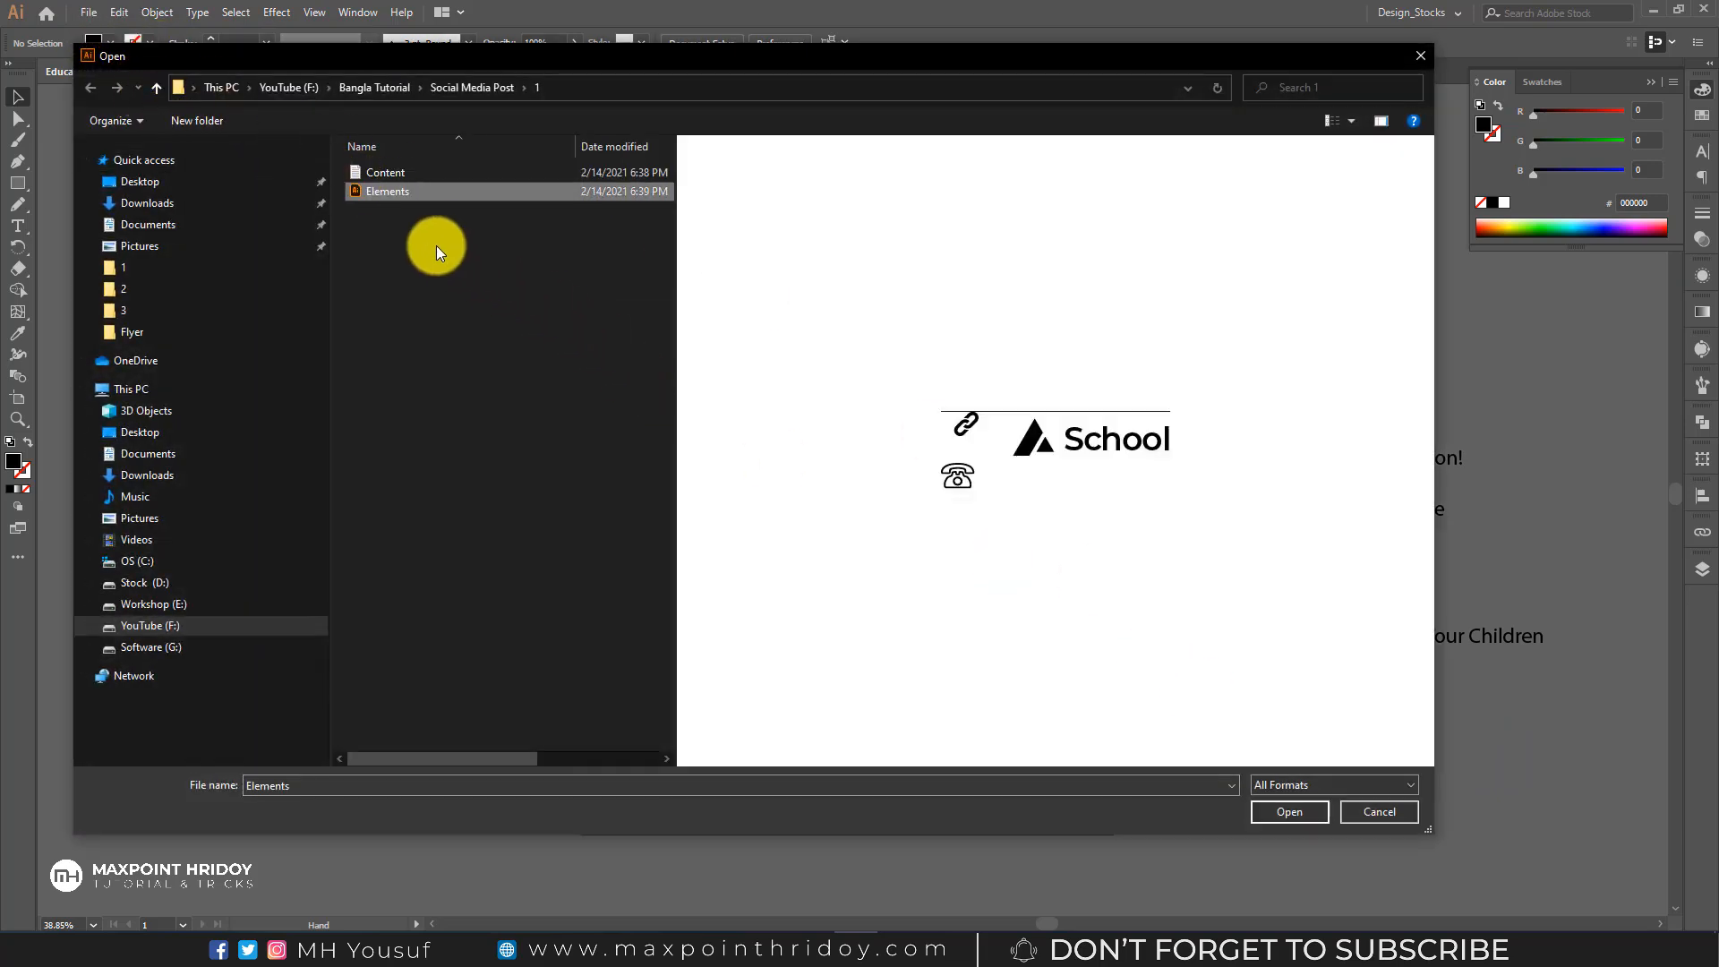
pyautogui.click(1282, 809)
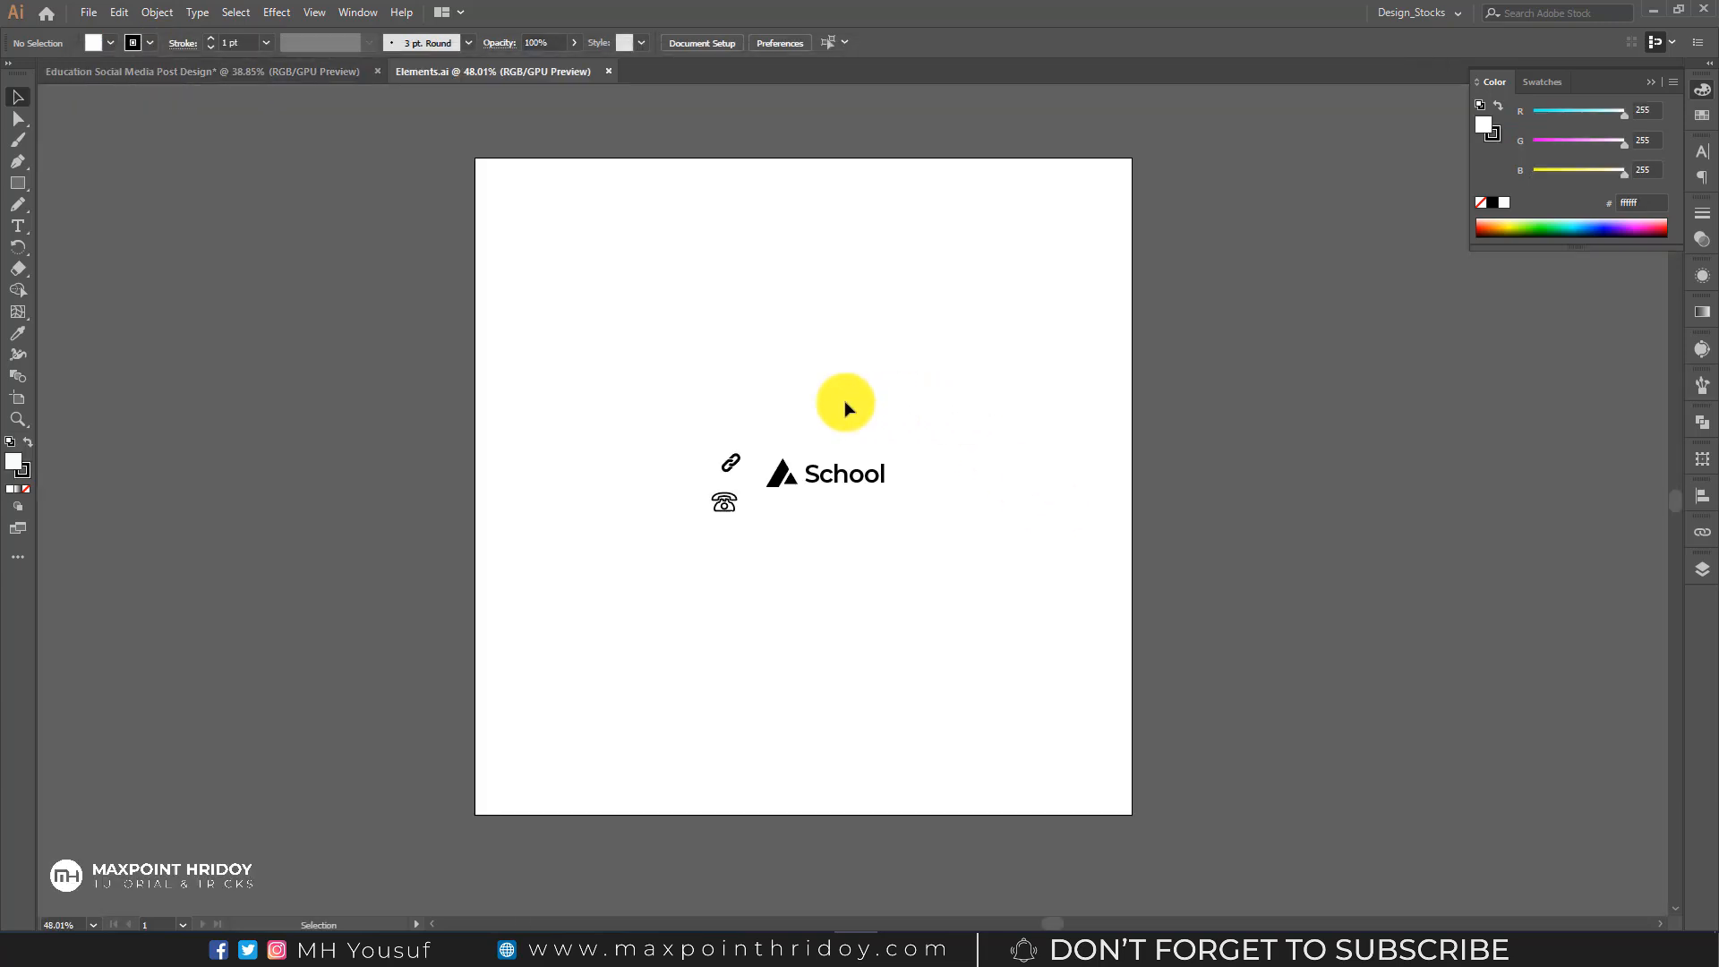
pyautogui.moveTo(894, 581); pyautogui.dragTo(1052, 683)
pyautogui.hotkey('ctrl', 'c')
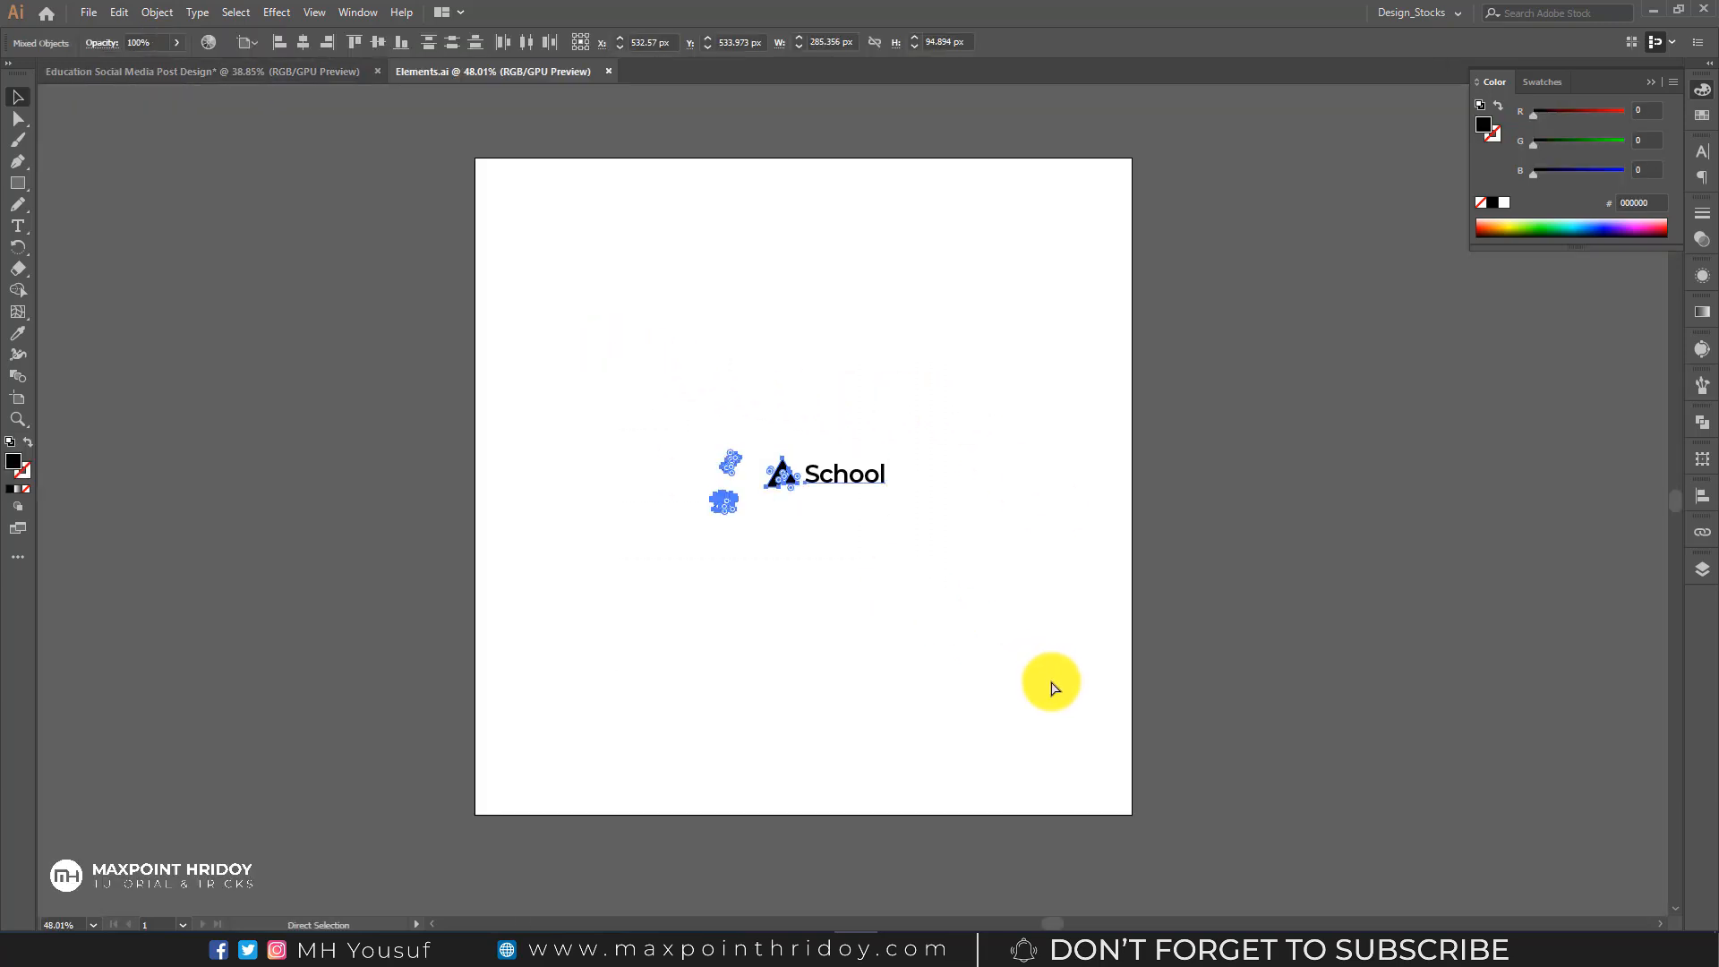
# - Paste the icons and School logo to the left of the artboard in Education Social Media Post Design and close Elements.ai
pyautogui.click(247, 73)
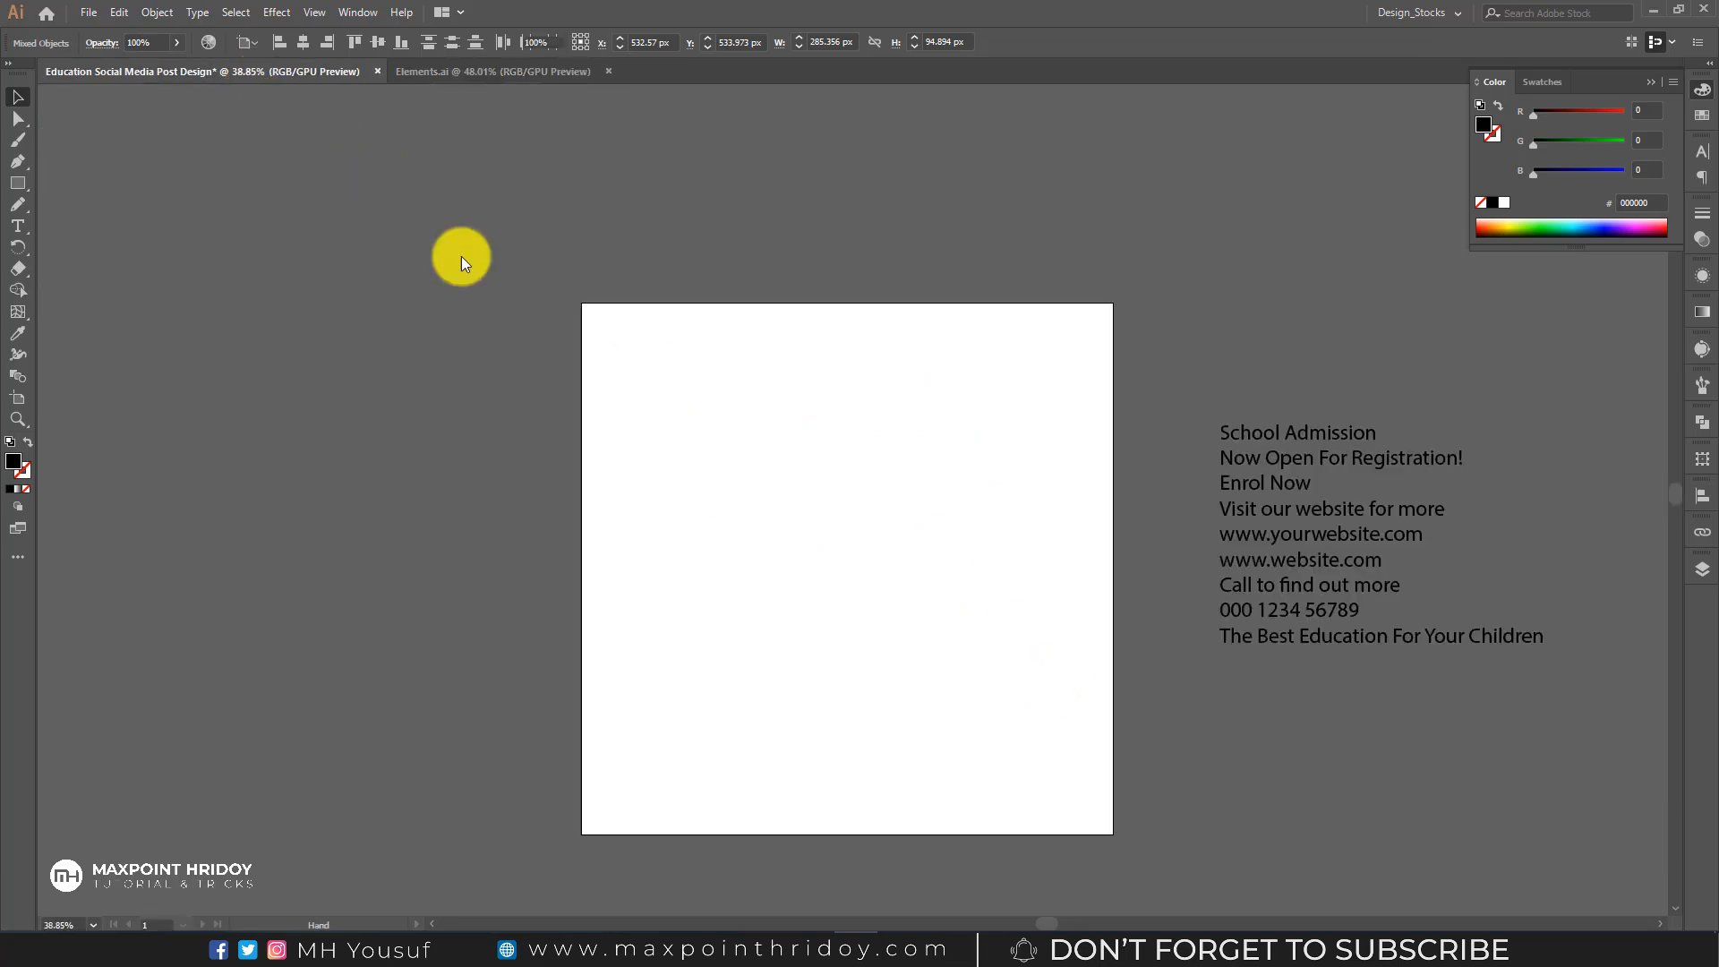
pyautogui.hotkey('ctrl', 'v')
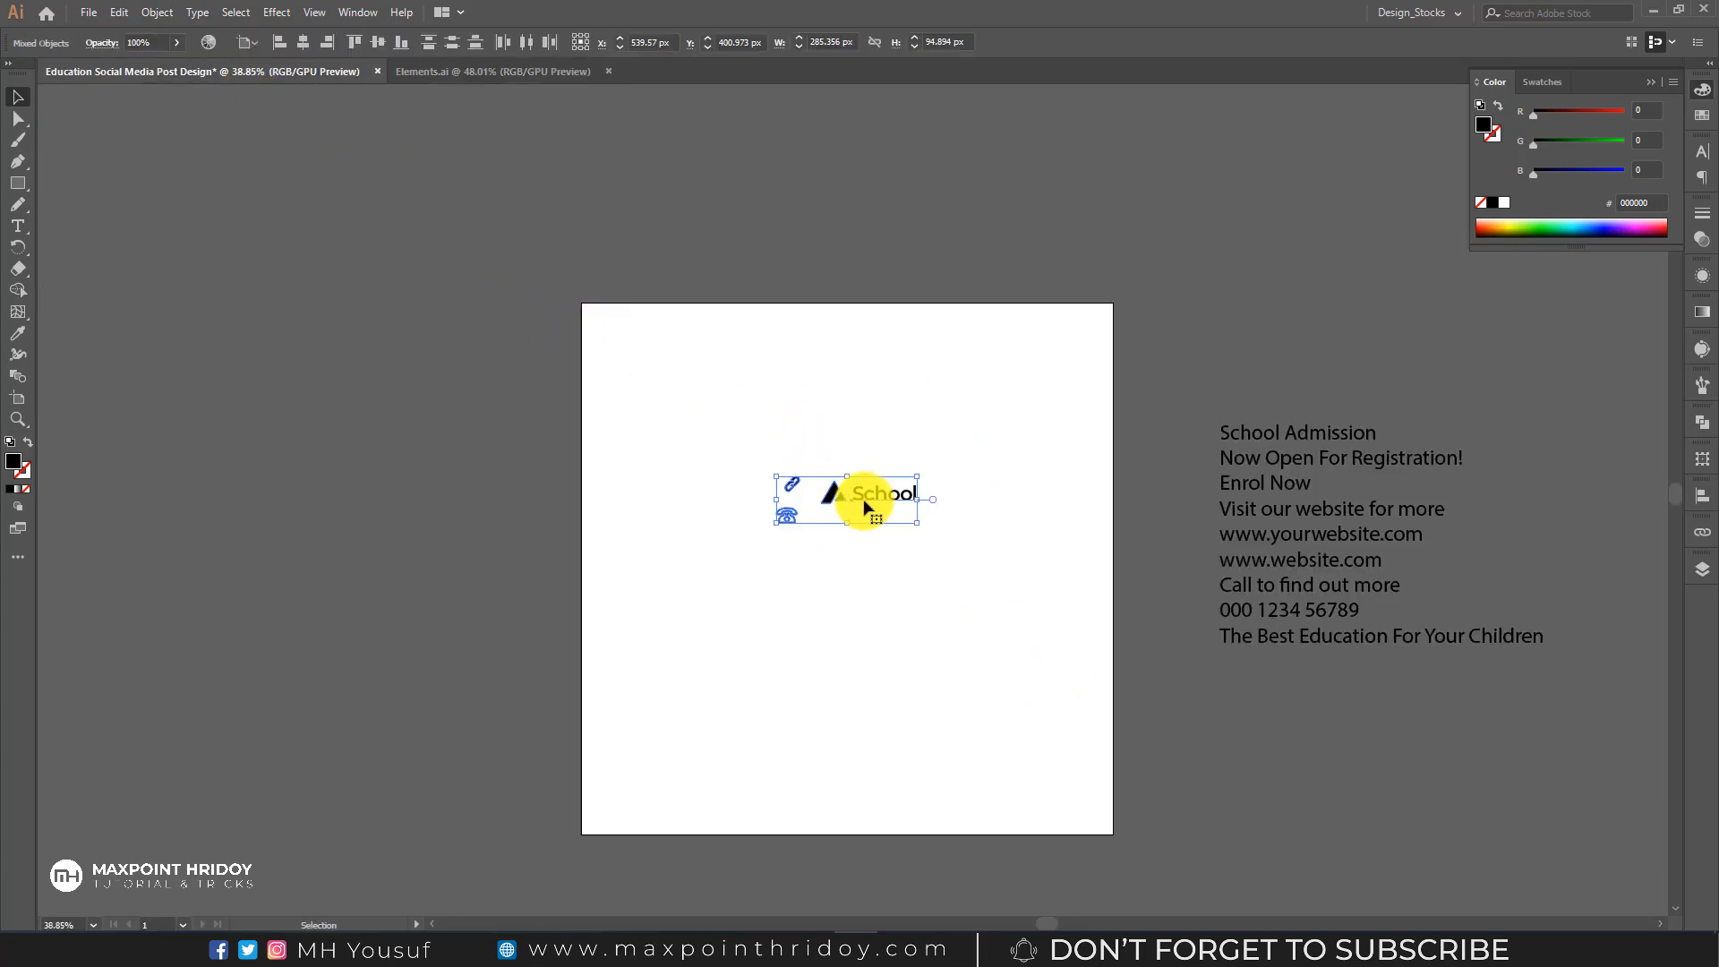
pyautogui.moveTo(845, 495); pyautogui.dragTo(359, 404)
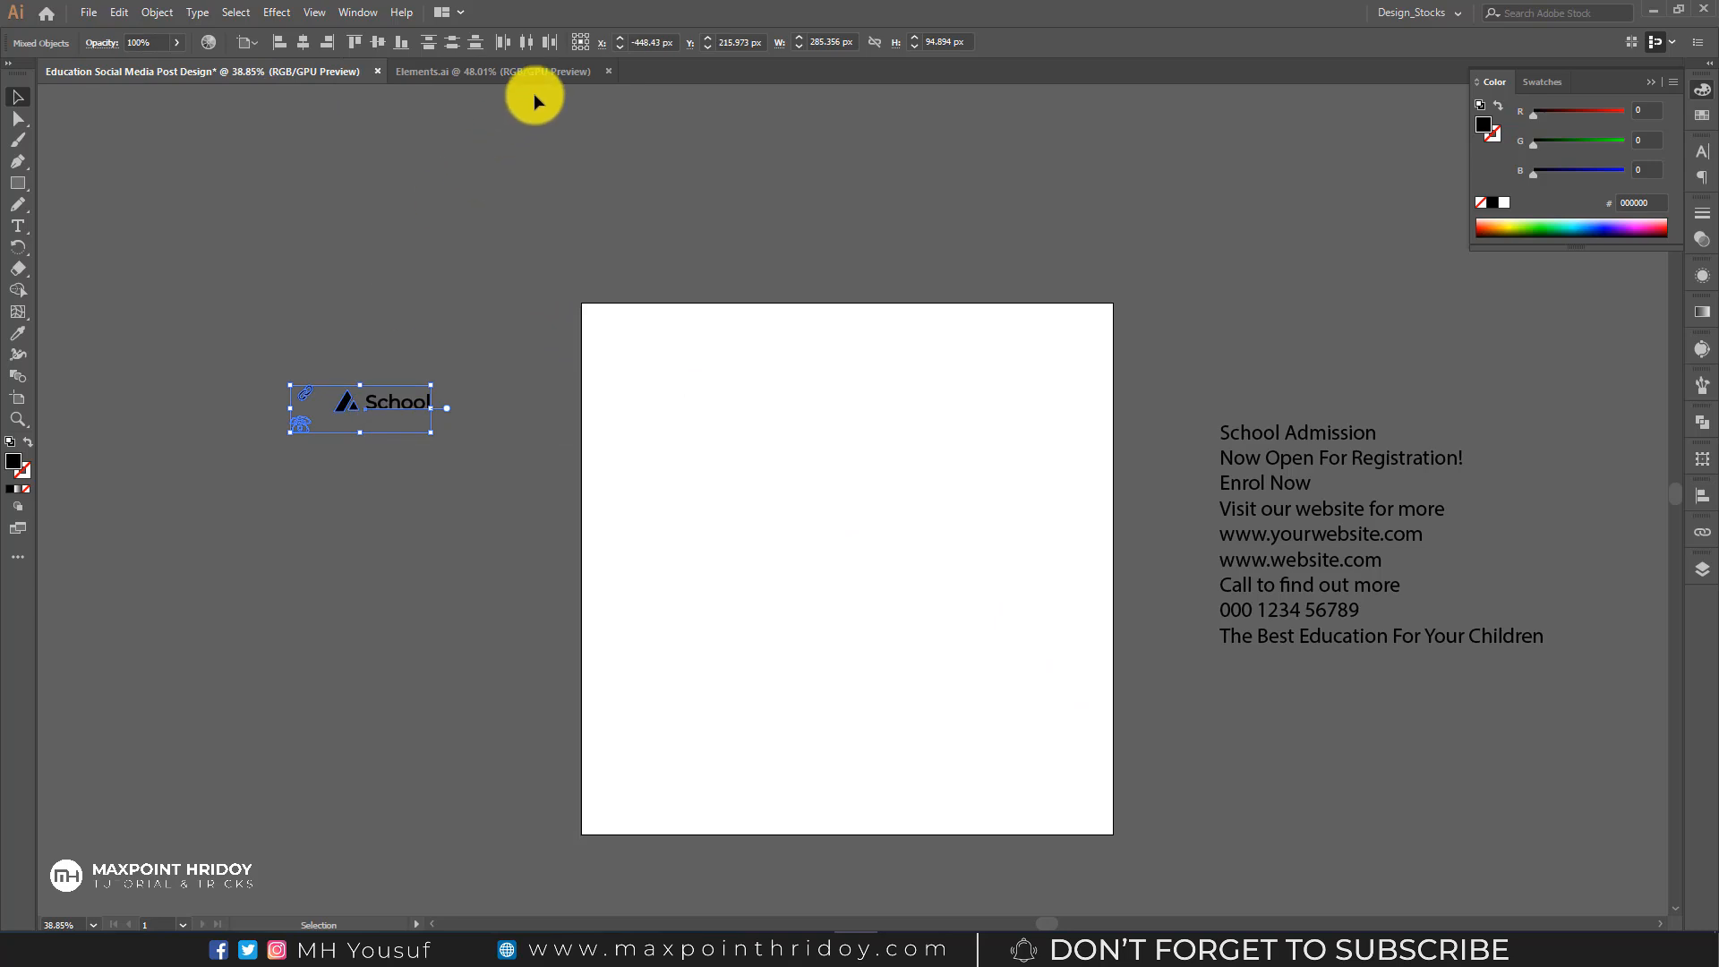
pyautogui.click(609, 71)
pyautogui.click(618, 286)
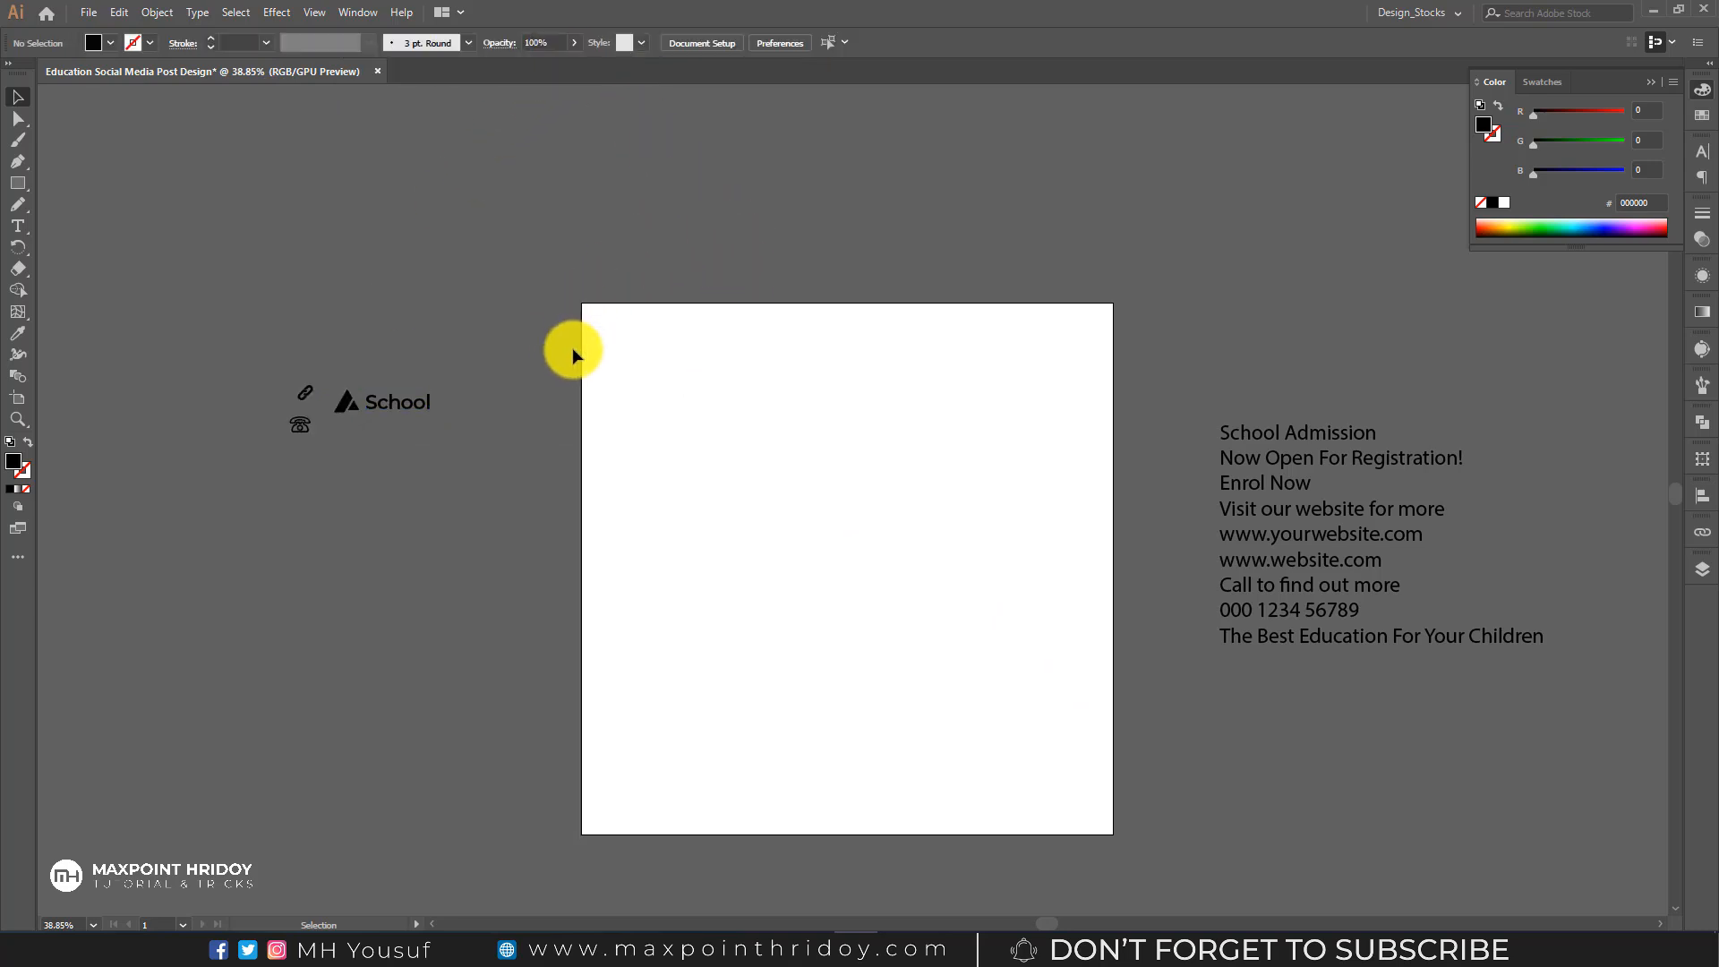
pyautogui.scroll(-2, 474, 296)
pyautogui.moveTo(222, 177); pyautogui.dragTo(1348, 695)
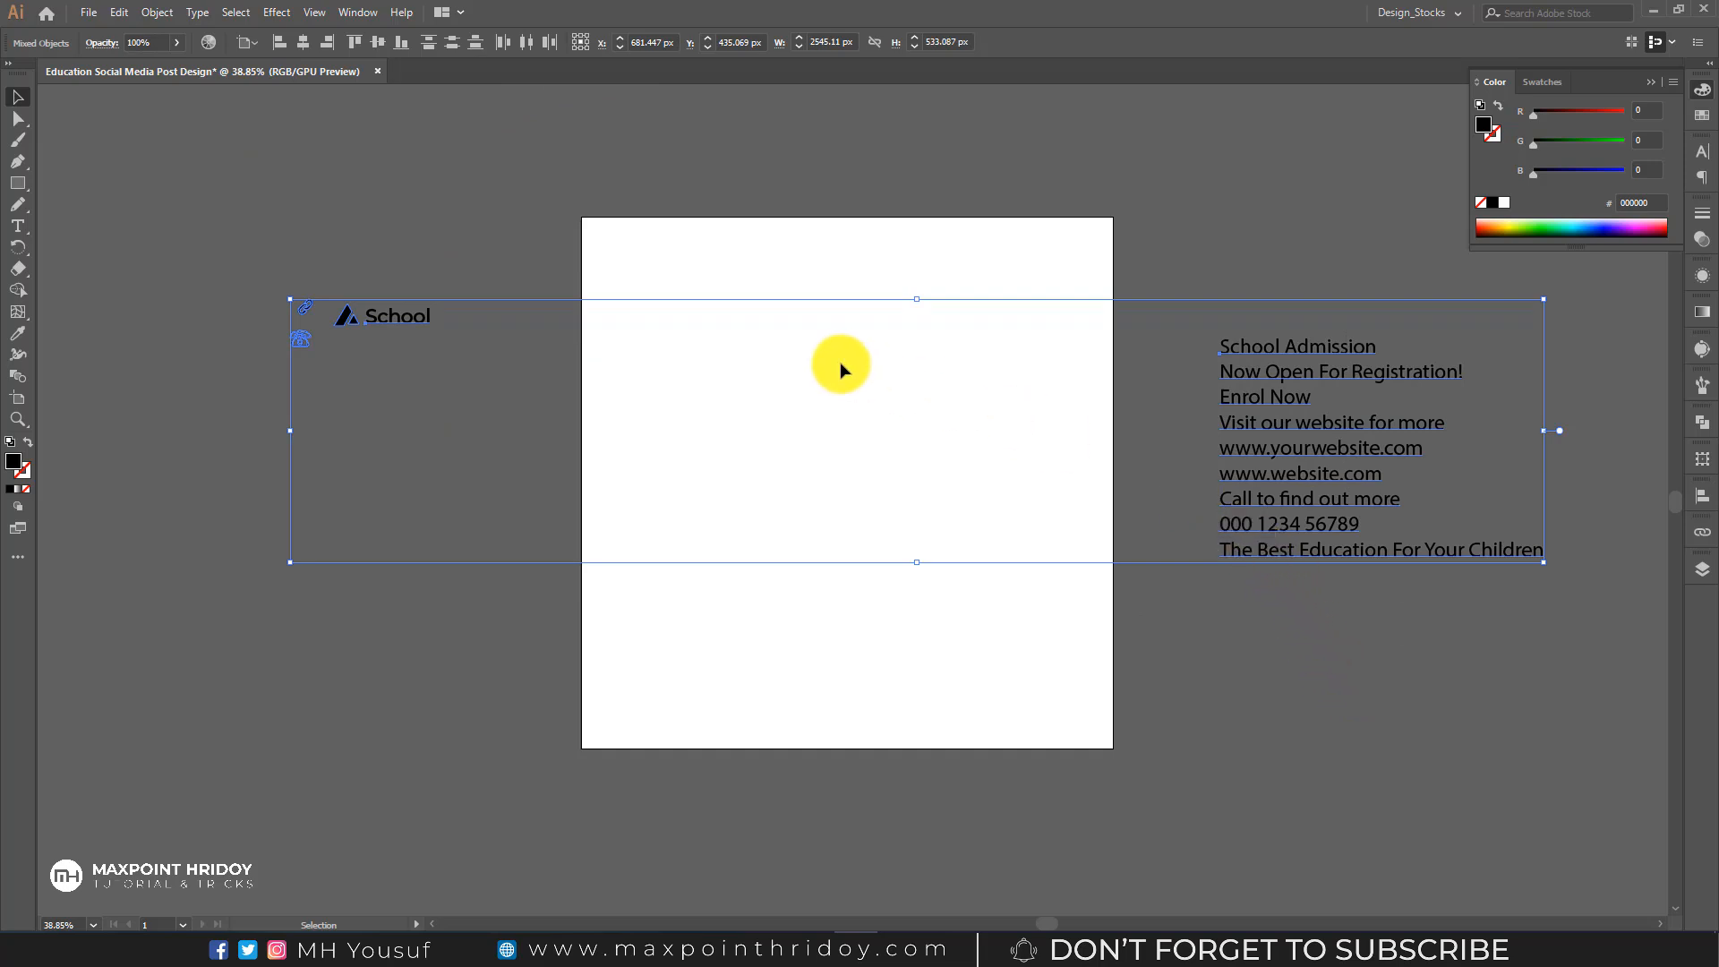
pyautogui.click(703, 239)
pyautogui.scroll(1, 708, 242)
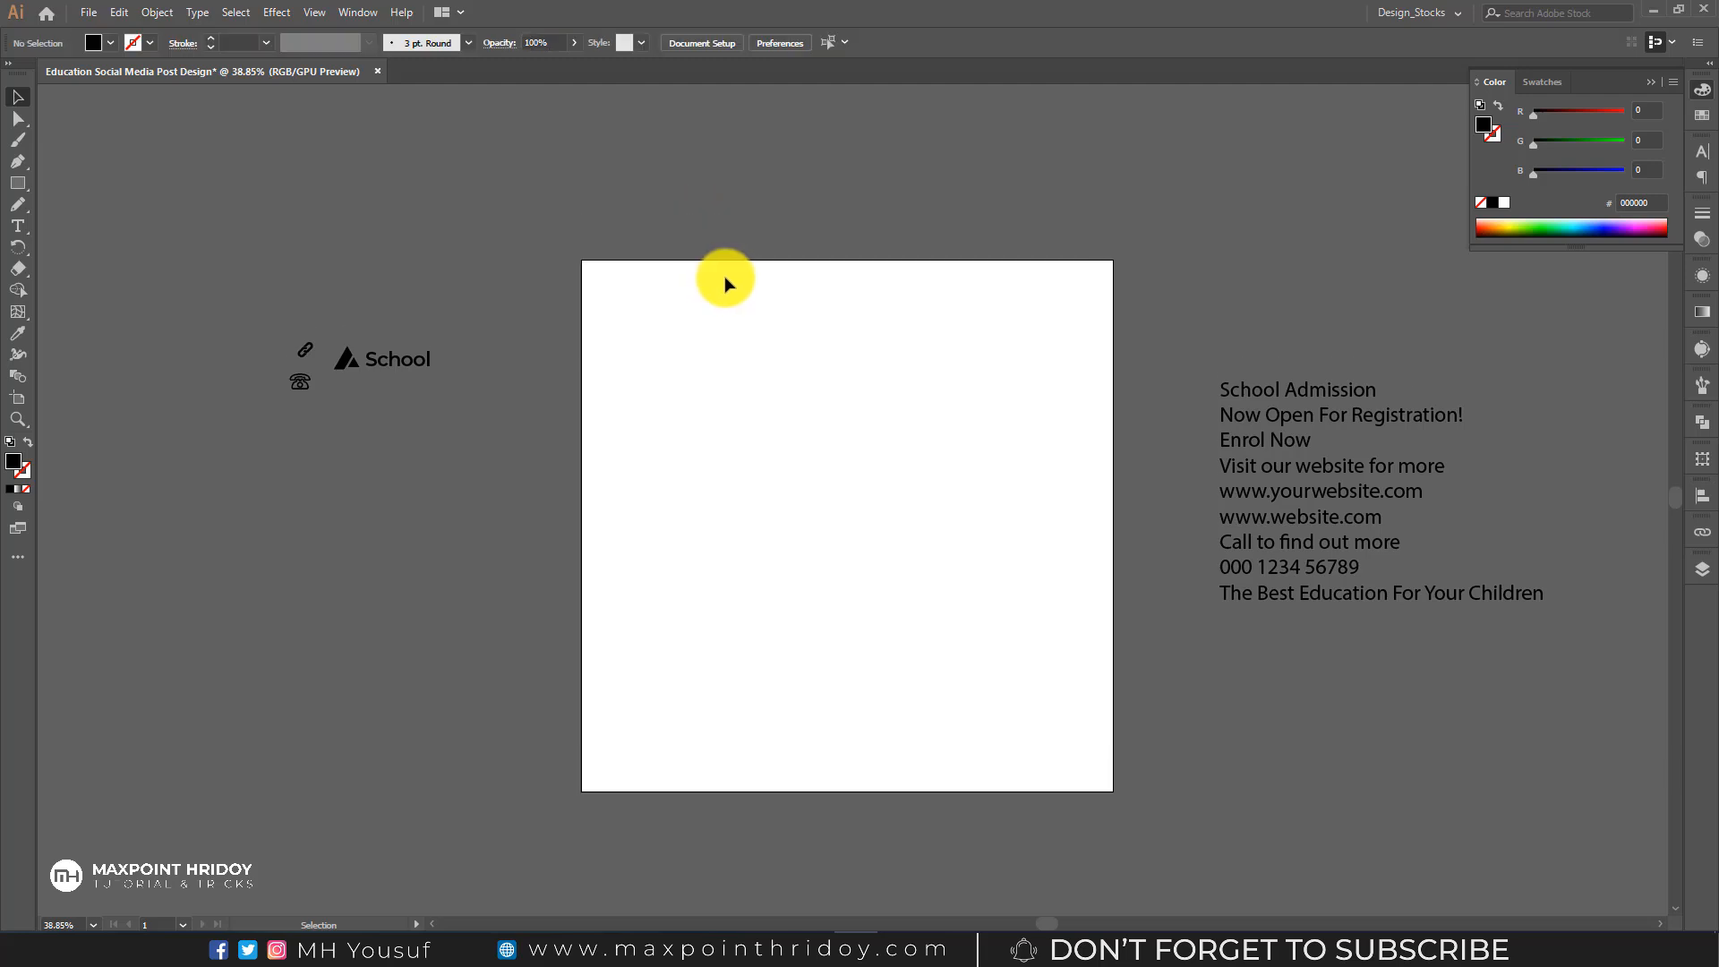
pyautogui.scroll(-1, 752, 353)
pyautogui.moveTo(892, 327); pyautogui.dragTo(818, 405)
pyautogui.moveTo(734, 442); pyautogui.dragTo(788, 445)
pyautogui.moveTo(704, 444); pyautogui.dragTo(736, 430)
pyautogui.moveTo(834, 367); pyautogui.dragTo(795, 368)
pyautogui.moveTo(875, 400); pyautogui.dragTo(771, 399)
pyautogui.moveTo(651, 403); pyautogui.dragTo(684, 413)
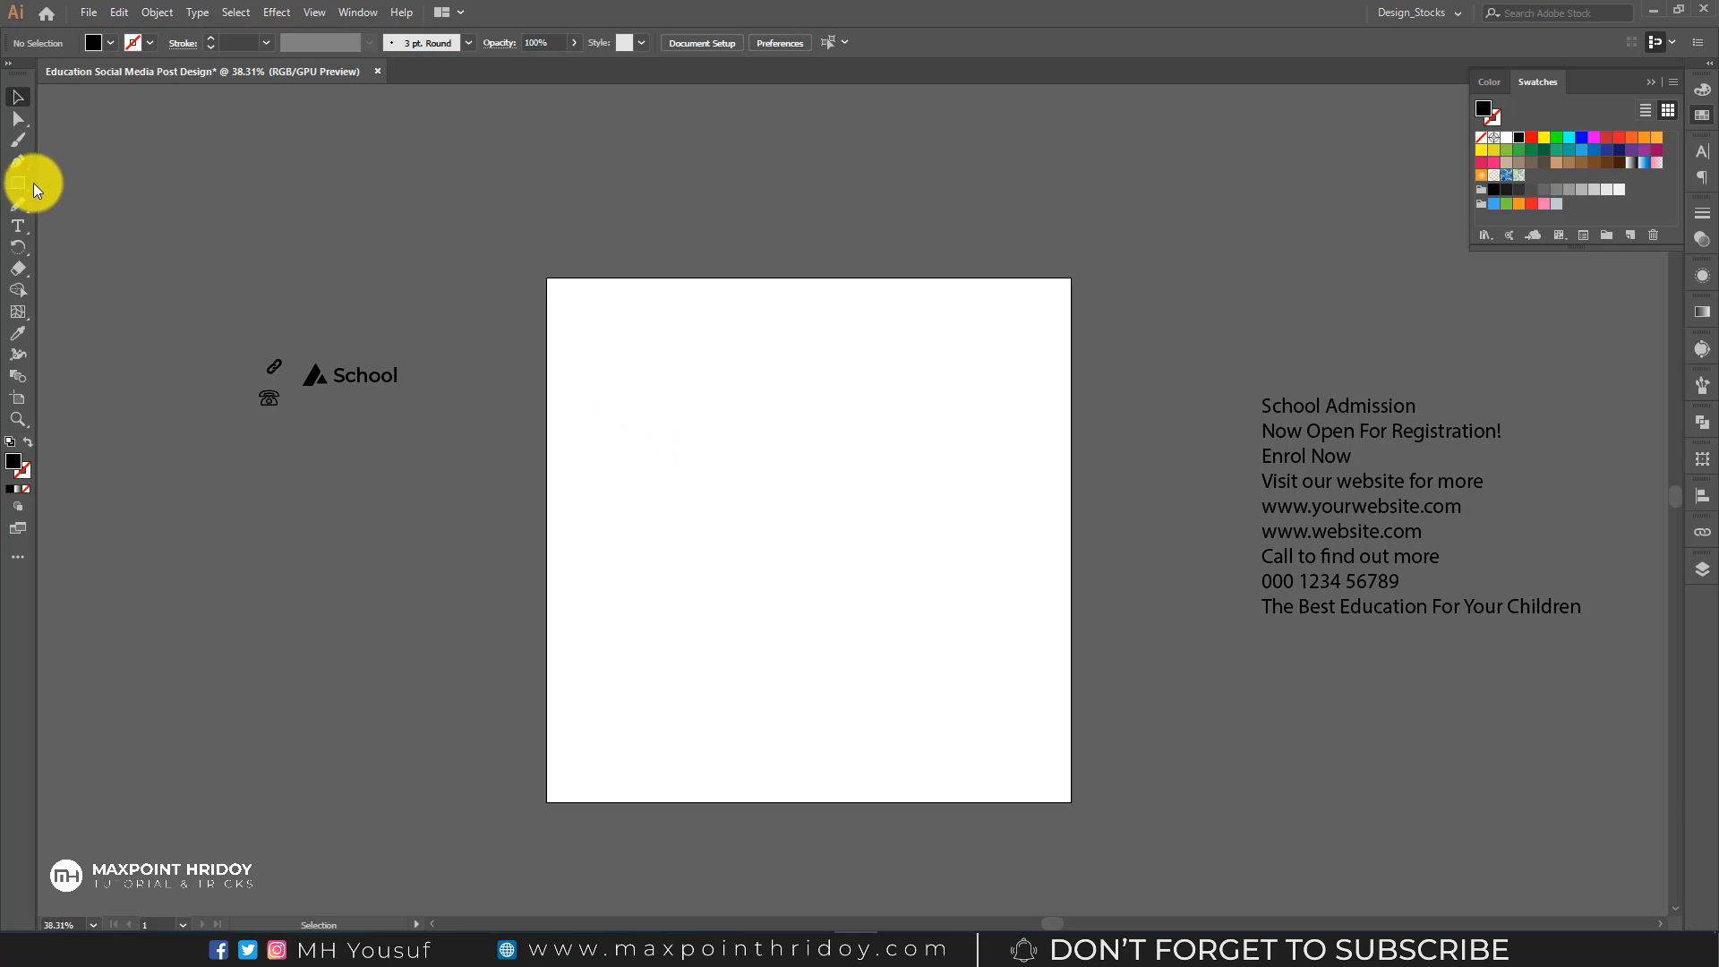
# - Draw a 1080 x 1080 px rectangle that covers the whole artboard as the background
pyautogui.moveTo(19, 184); pyautogui.dragTo(70, 183)
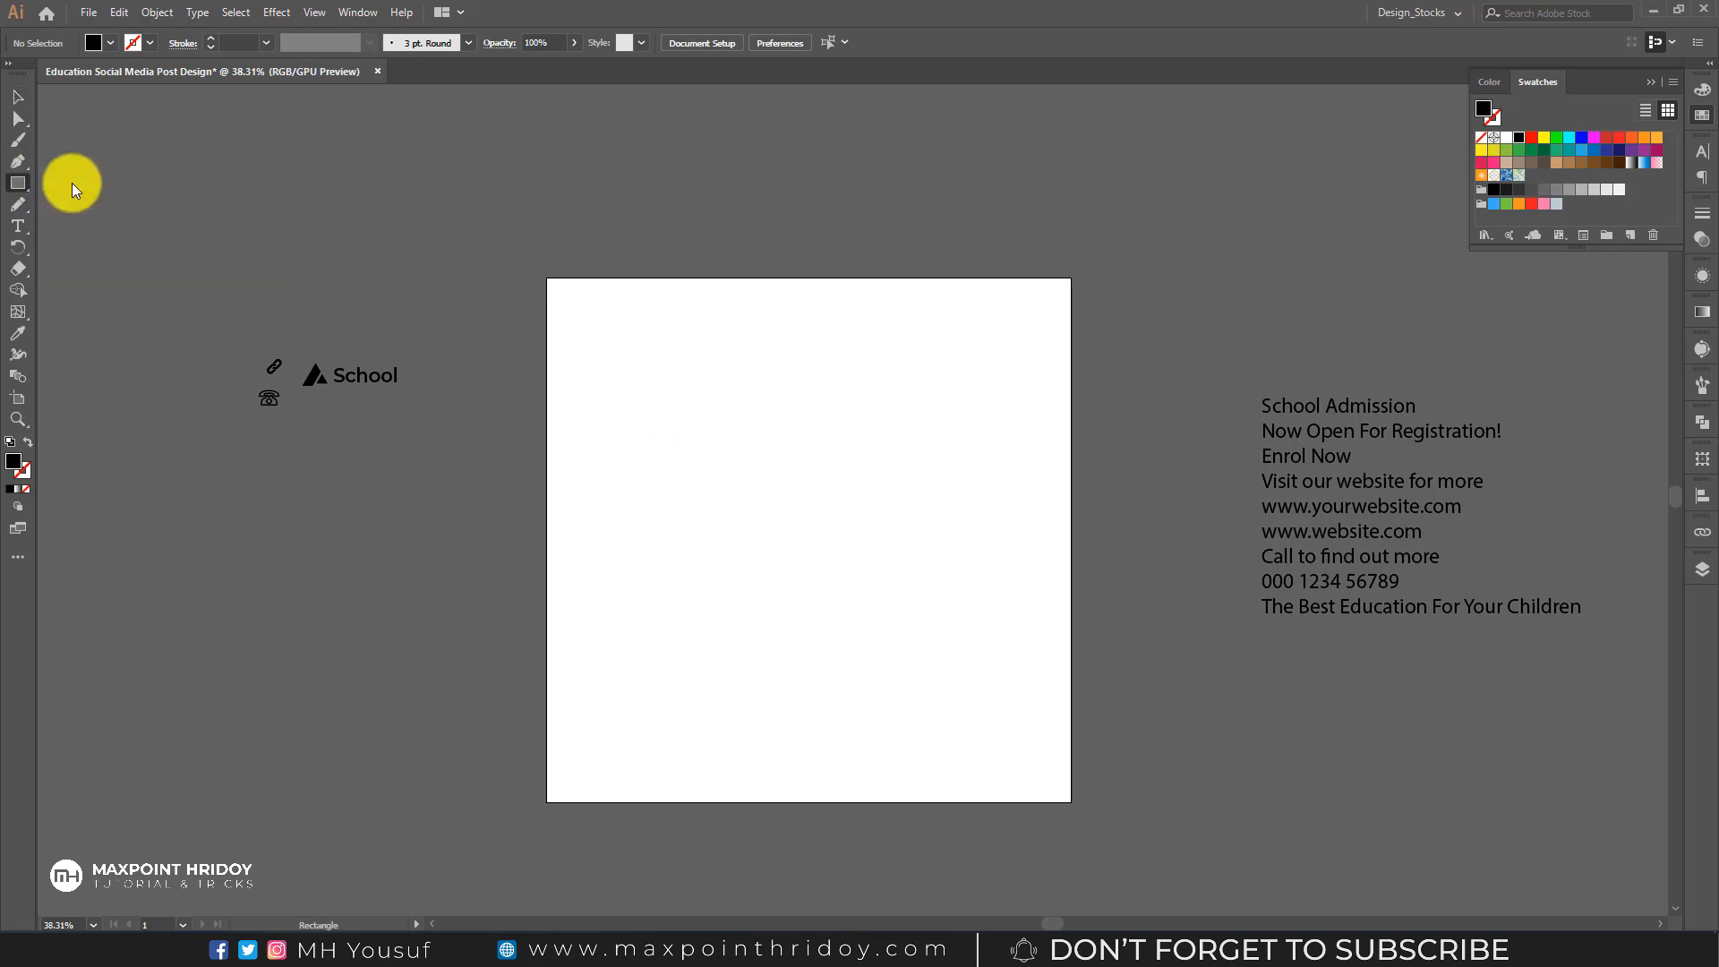
pyautogui.moveTo(547, 279); pyautogui.dragTo(1072, 805)
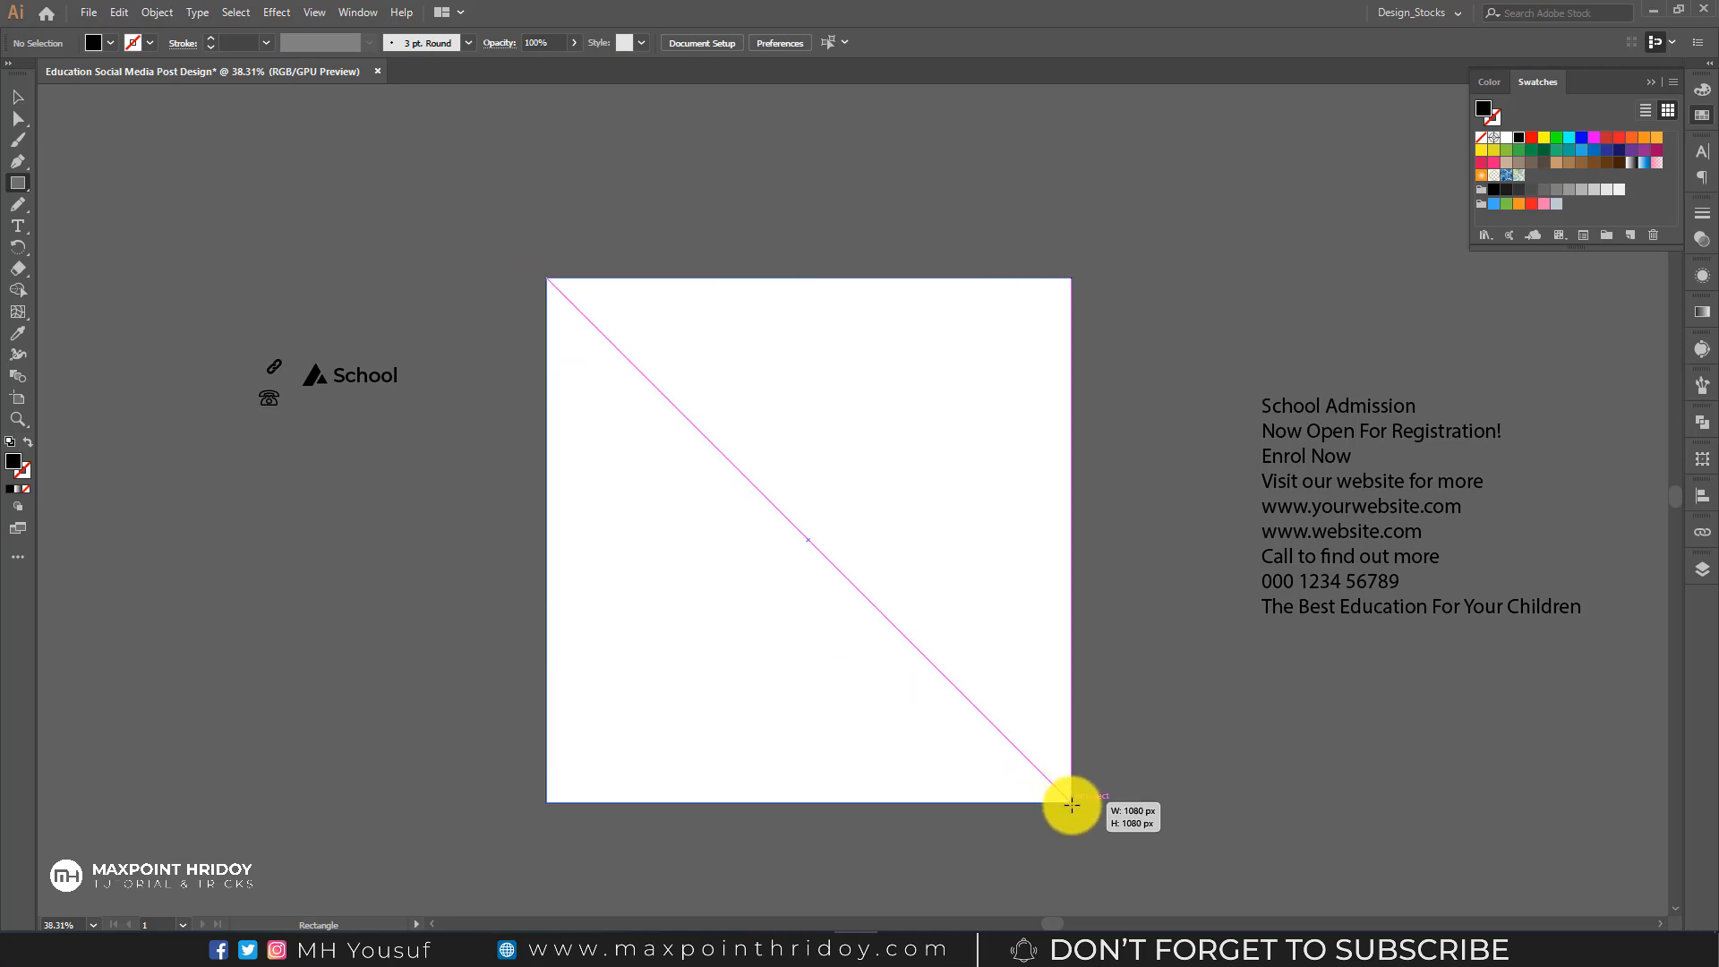
pyautogui.moveTo(1071, 805); pyautogui.dragTo(1072, 805)
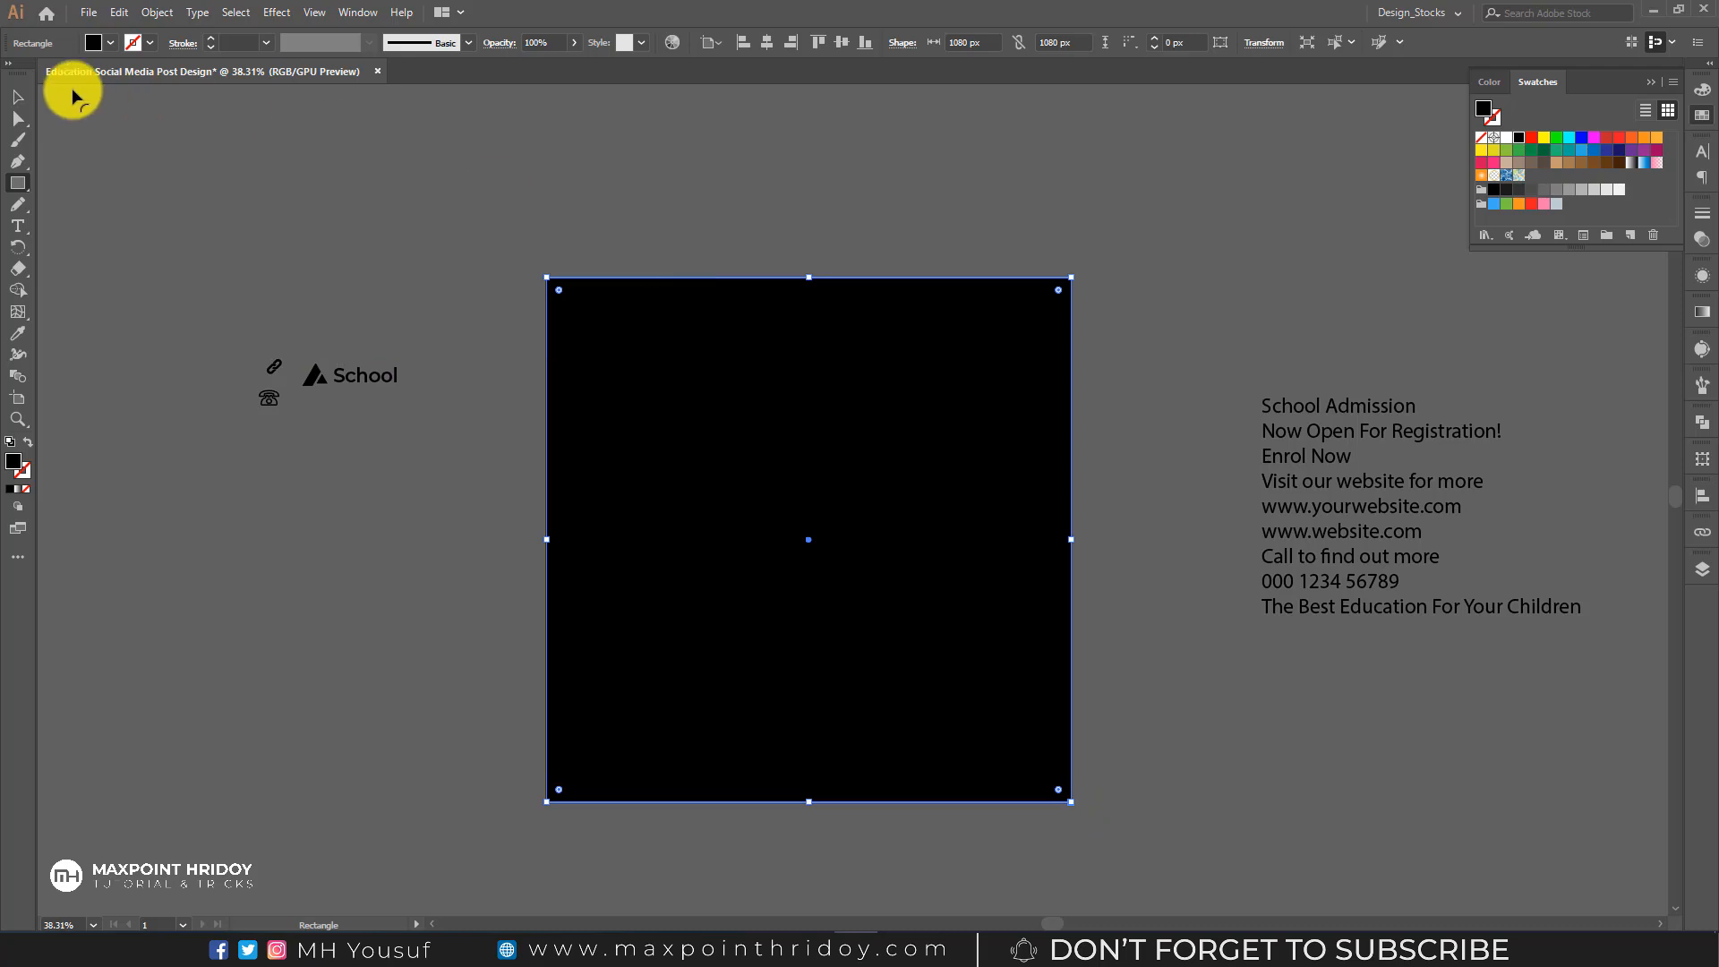
pyautogui.click(18, 96)
pyautogui.click(728, 212)
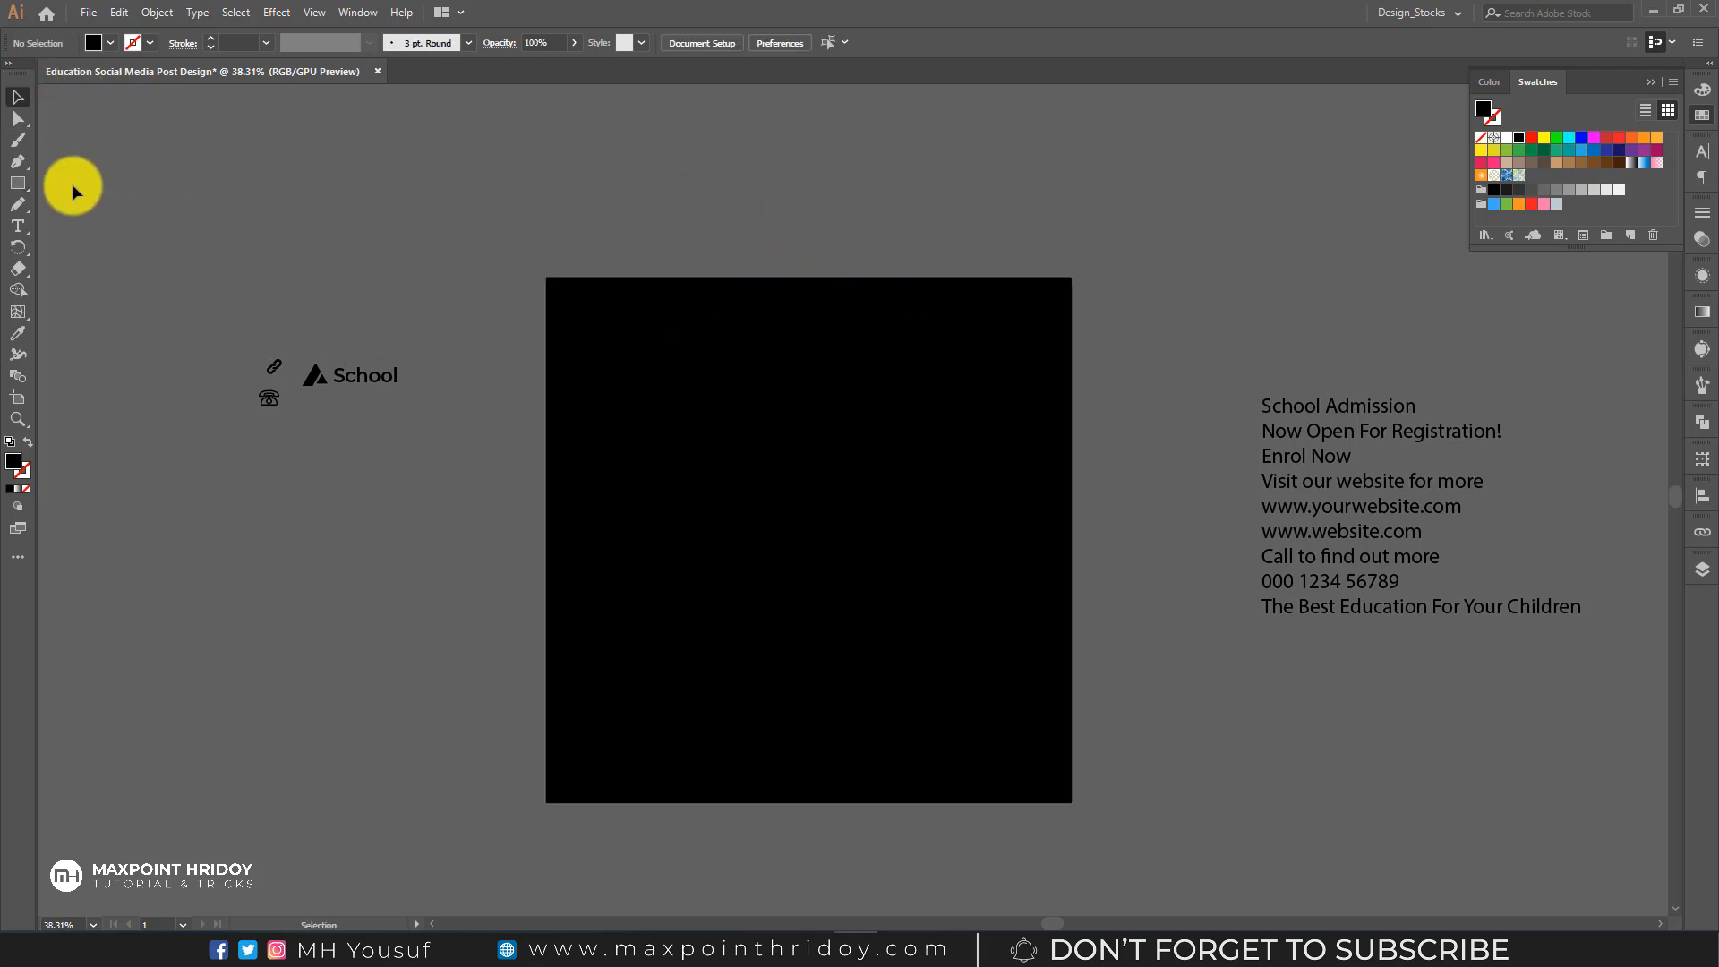
# - Draw a square of about 109 px above the School logo and place a copy of it directly below
pyautogui.moveTo(19, 186); pyautogui.dragTo(64, 185)
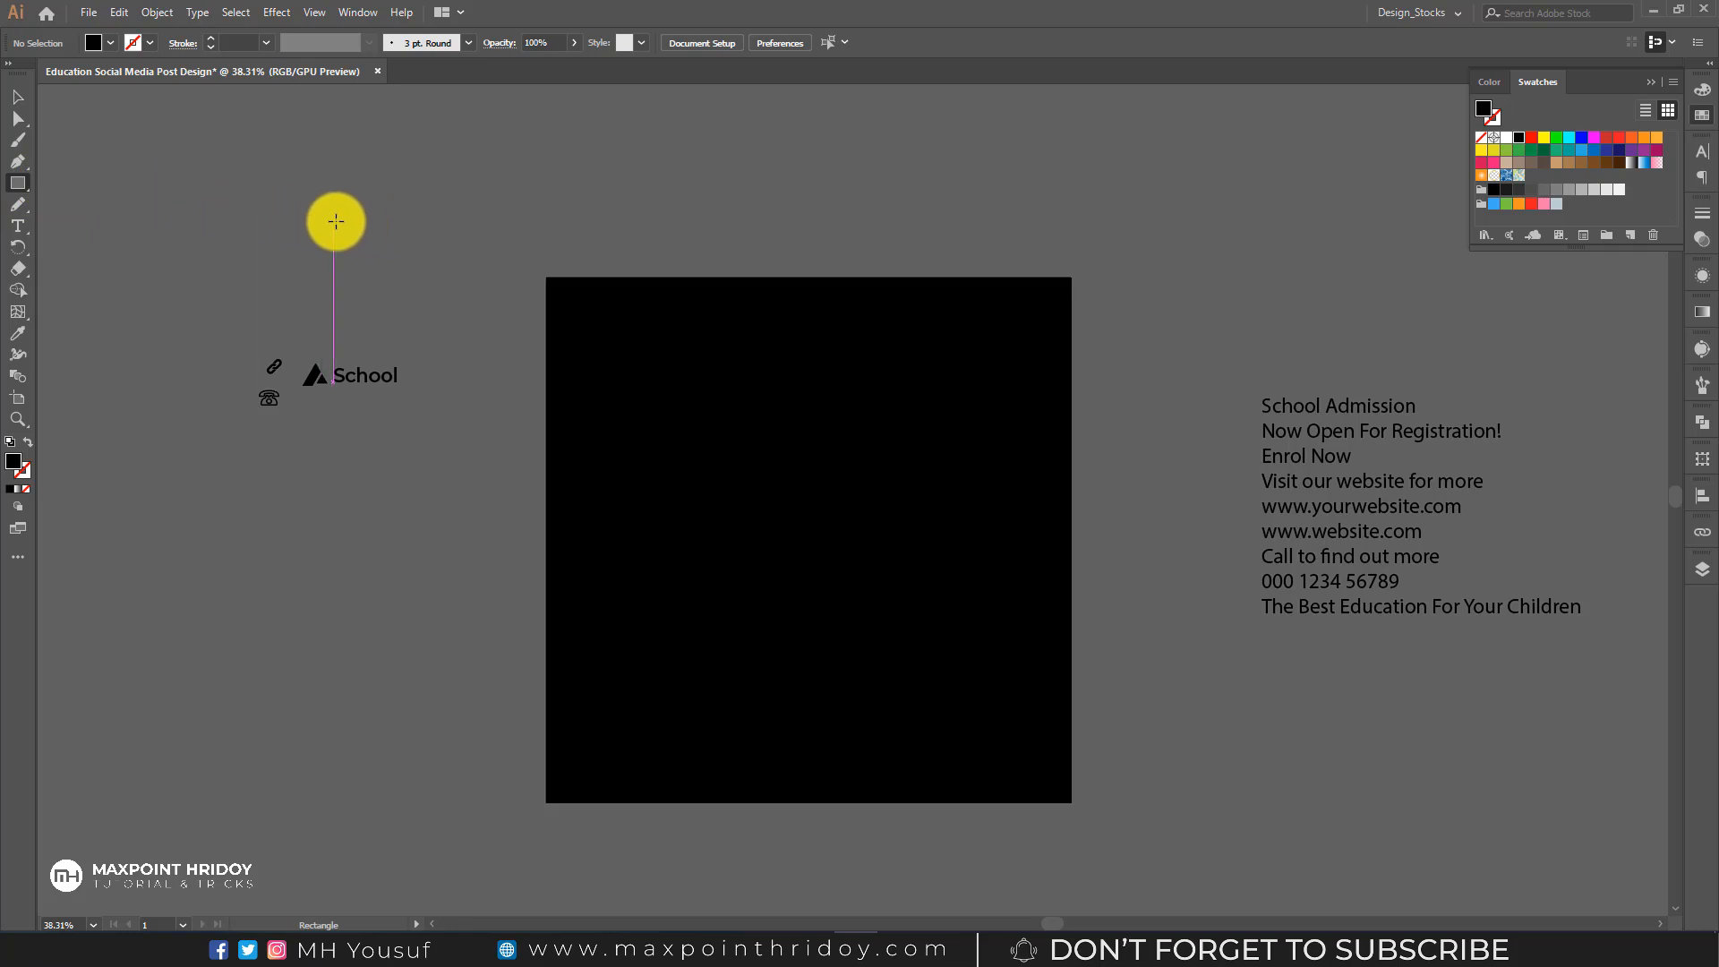
pyautogui.moveTo(345, 208)
pyautogui.mouseDown()
pyautogui.moveTo(389, 259)
pyautogui.moveTo(378, 295)
pyautogui.mouseUp()
pyautogui.press('v')
pyautogui.click(407, 223)
pyautogui.moveTo(428, 189); pyautogui.dragTo(314, 225)
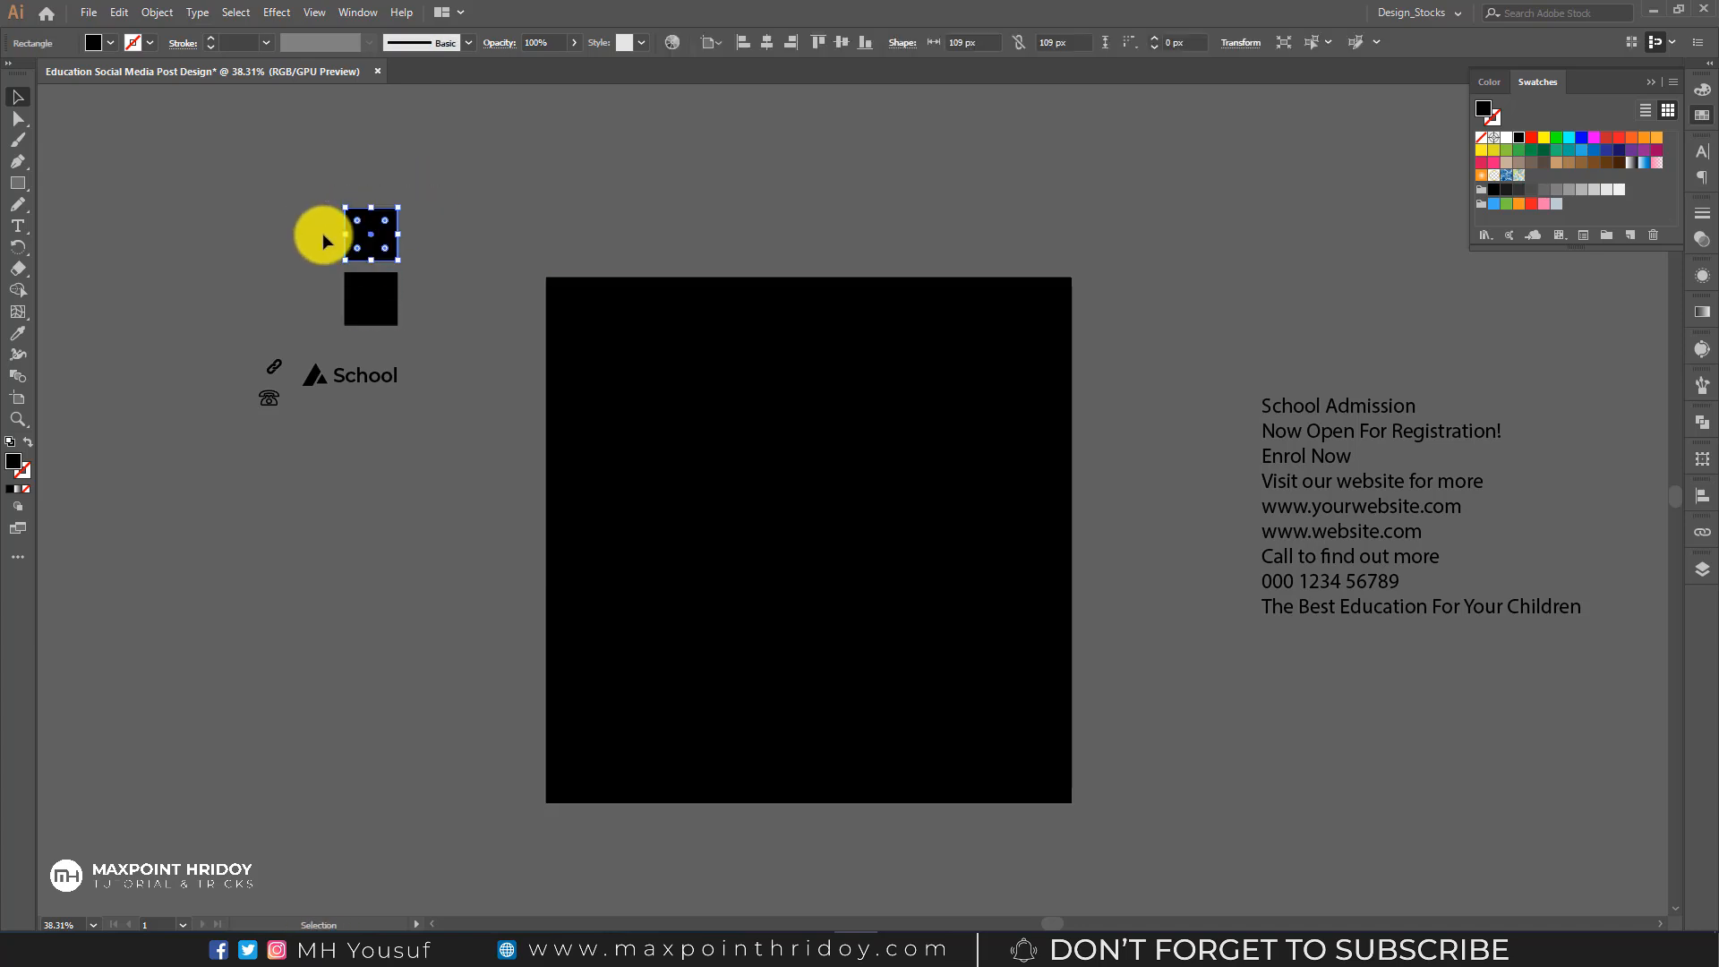
pyautogui.click(421, 299)
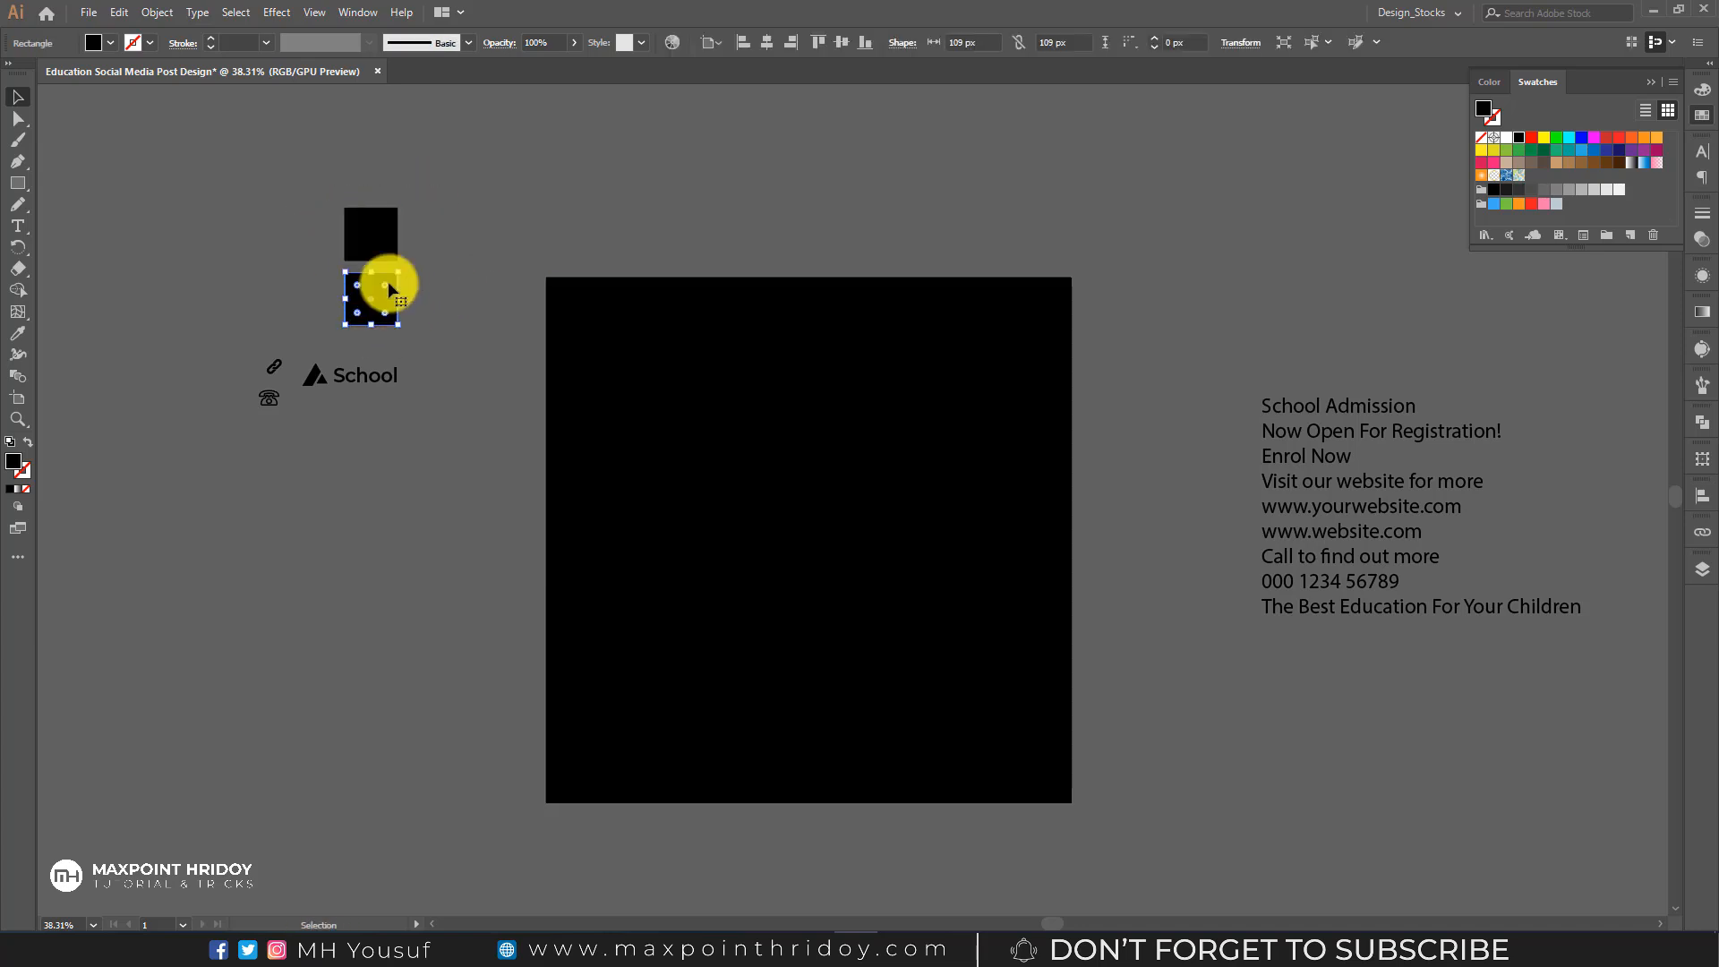
# - Fill the upper small square with the RGB colour 95, 60, 190
pyautogui.moveTo(449, 188); pyautogui.dragTo(314, 246)
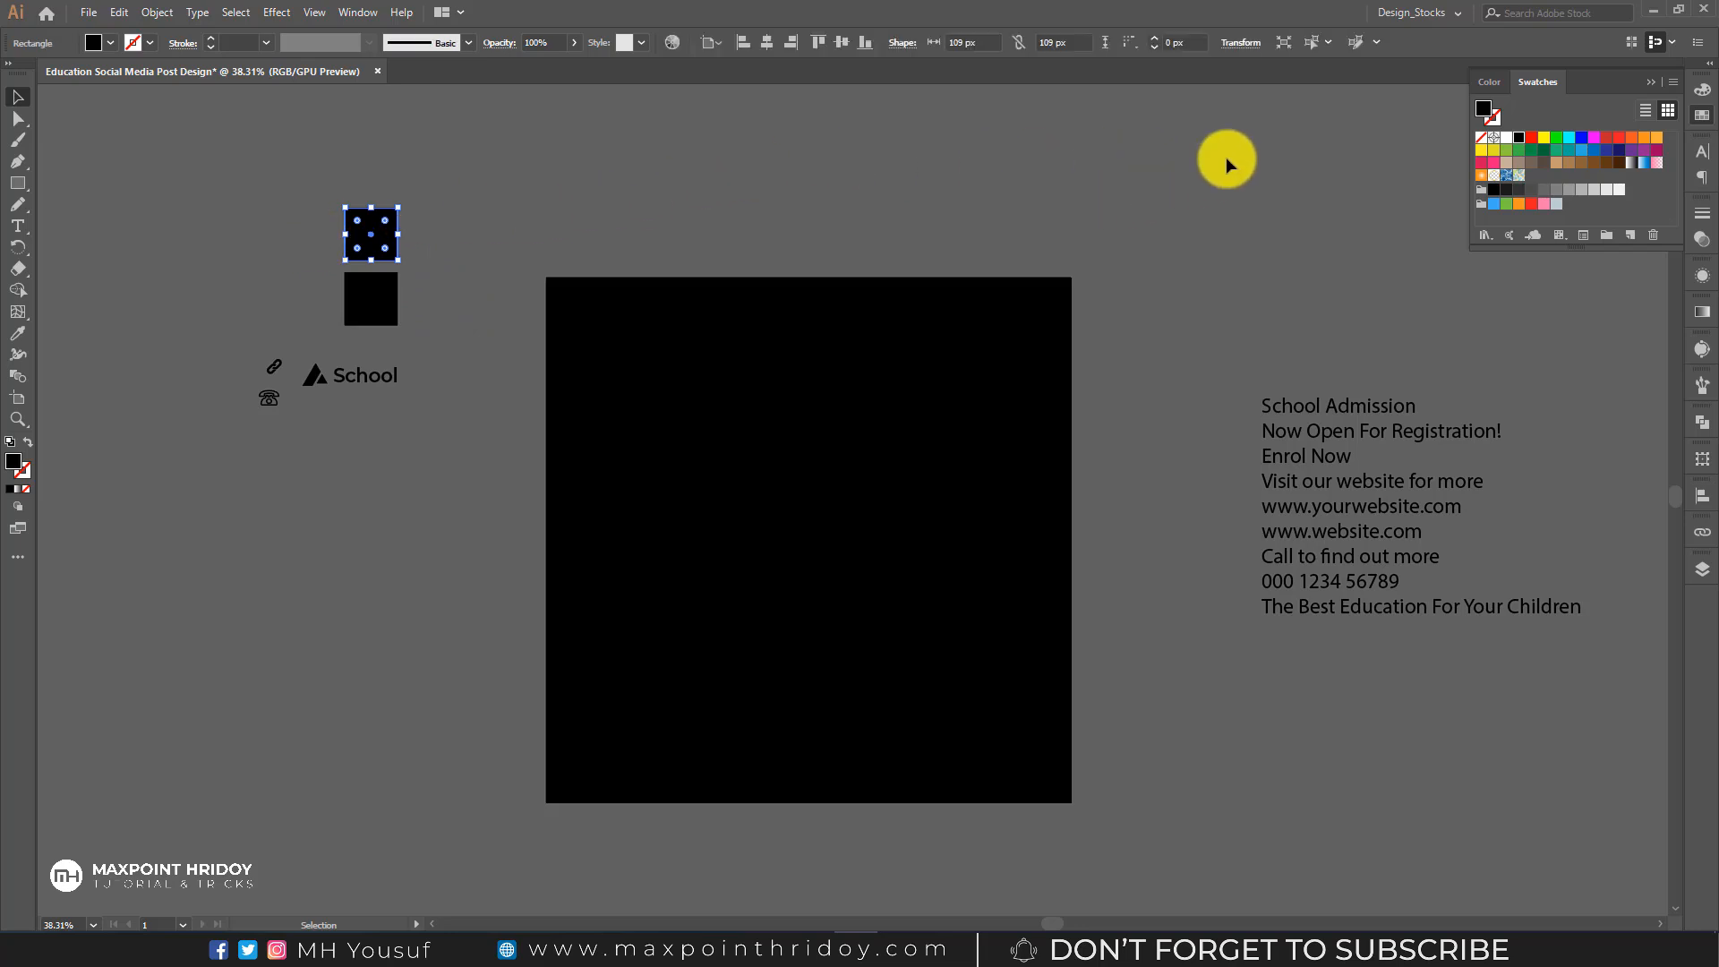
pyautogui.click(357, 12)
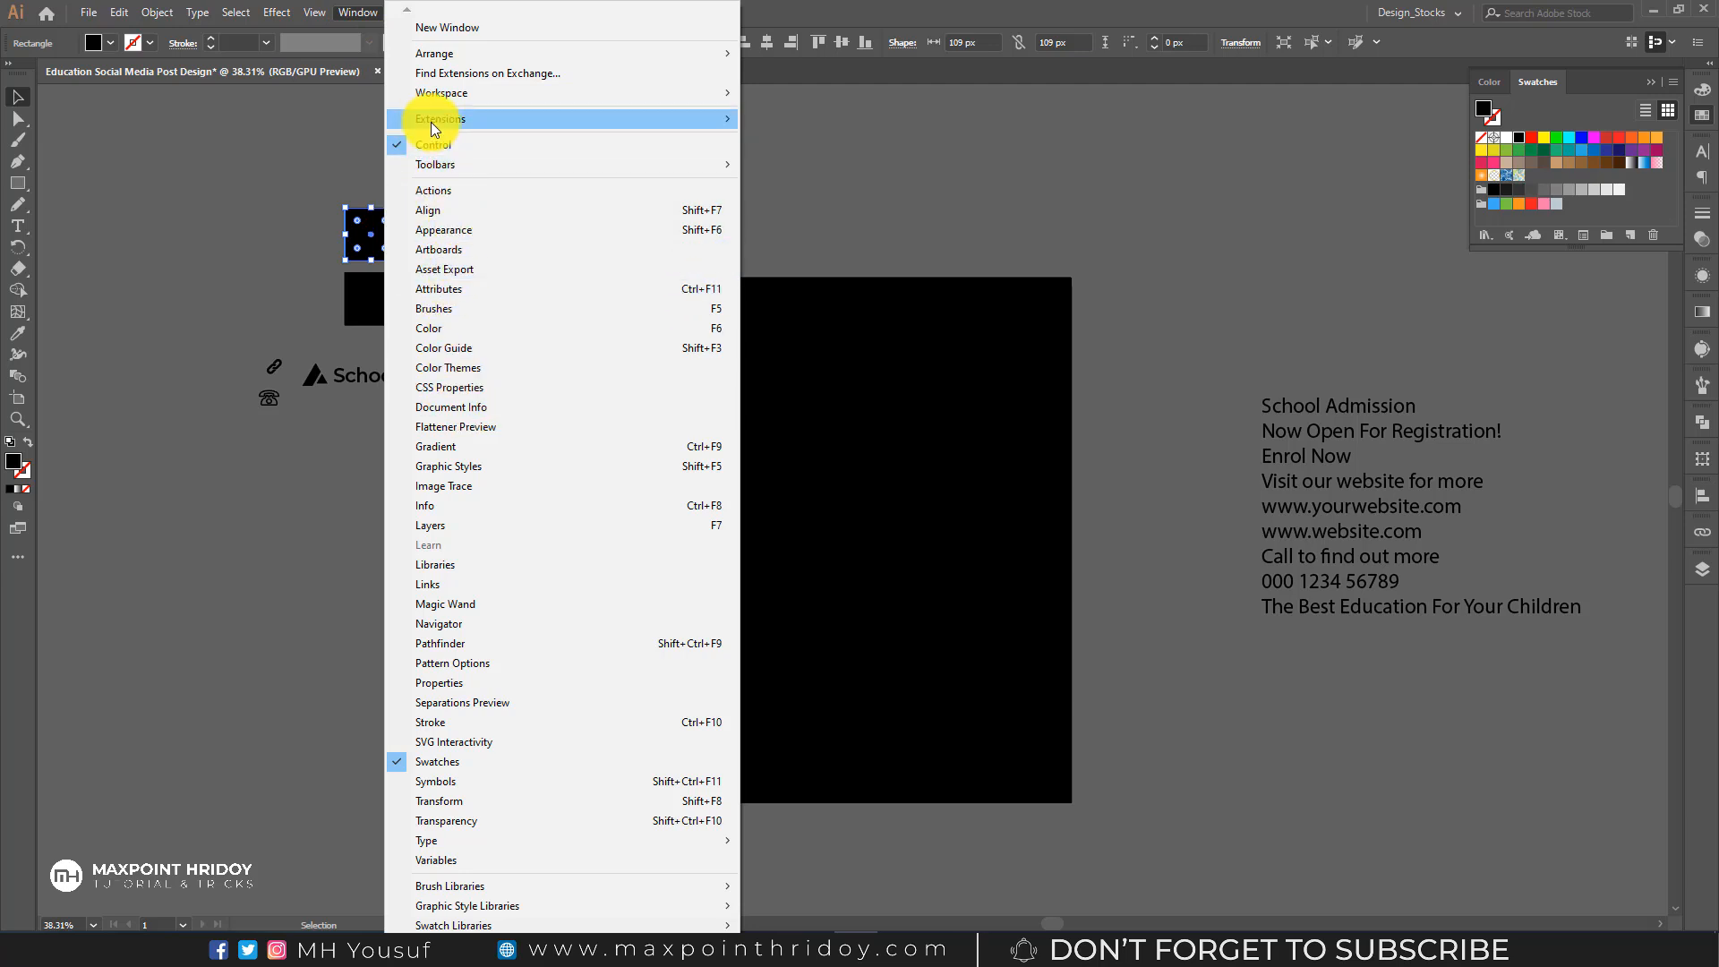
pyautogui.click(506, 324)
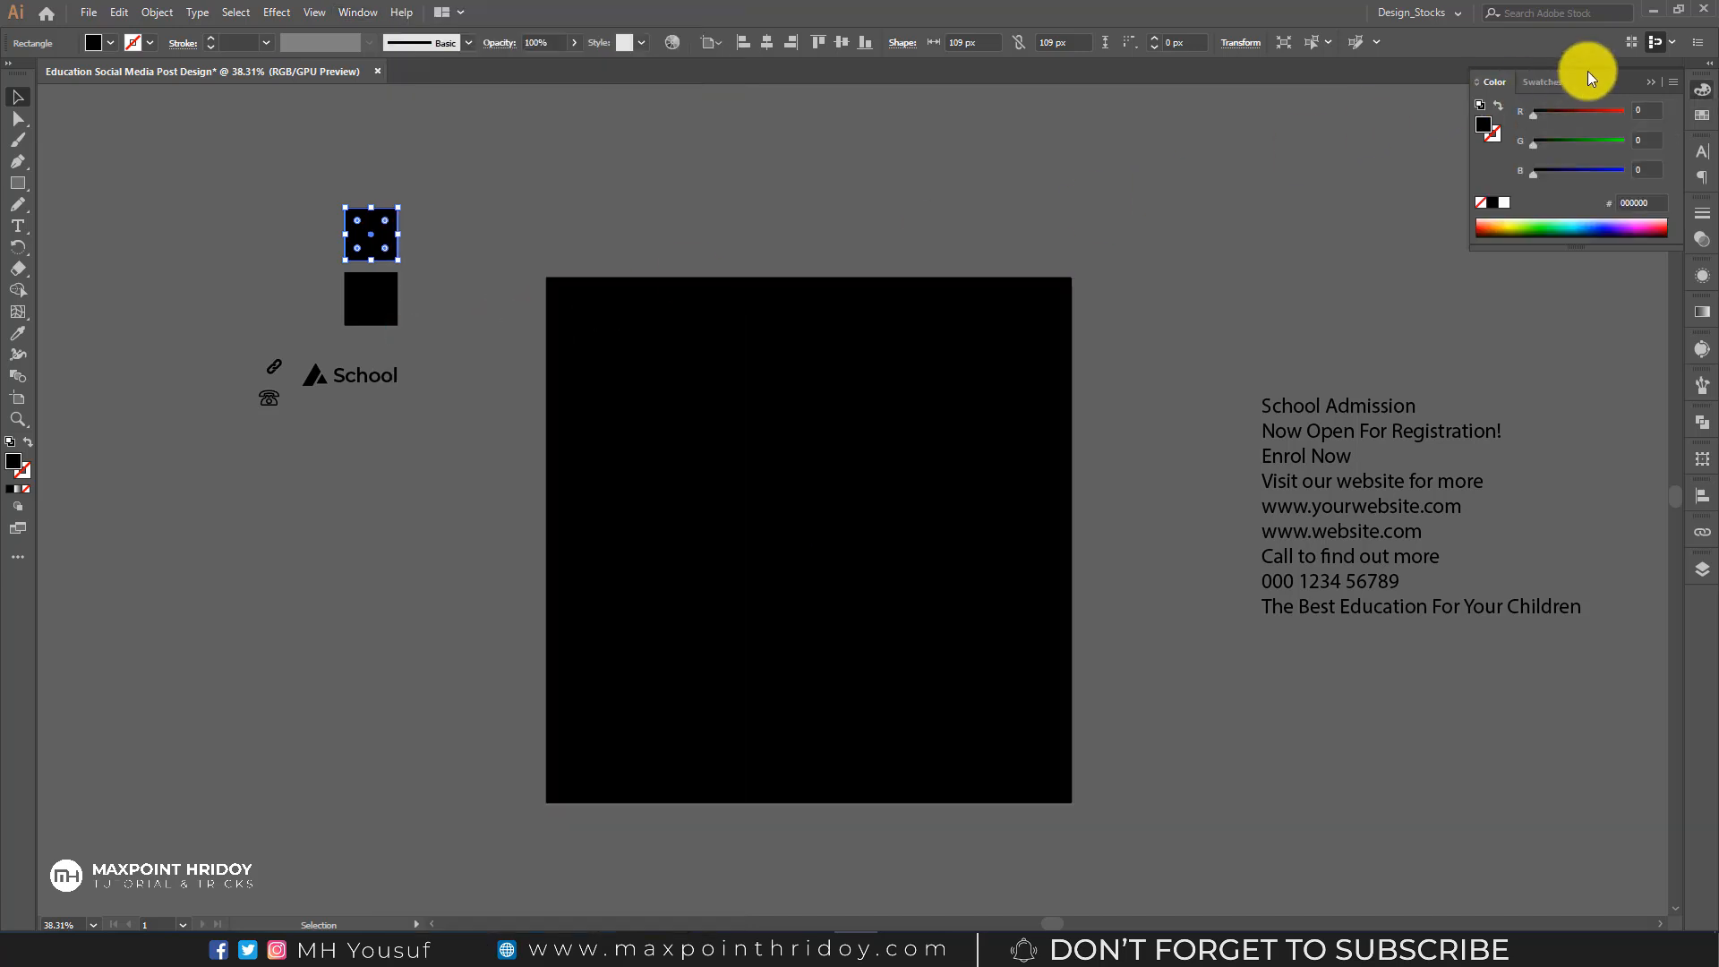
pyautogui.click(1645, 108)
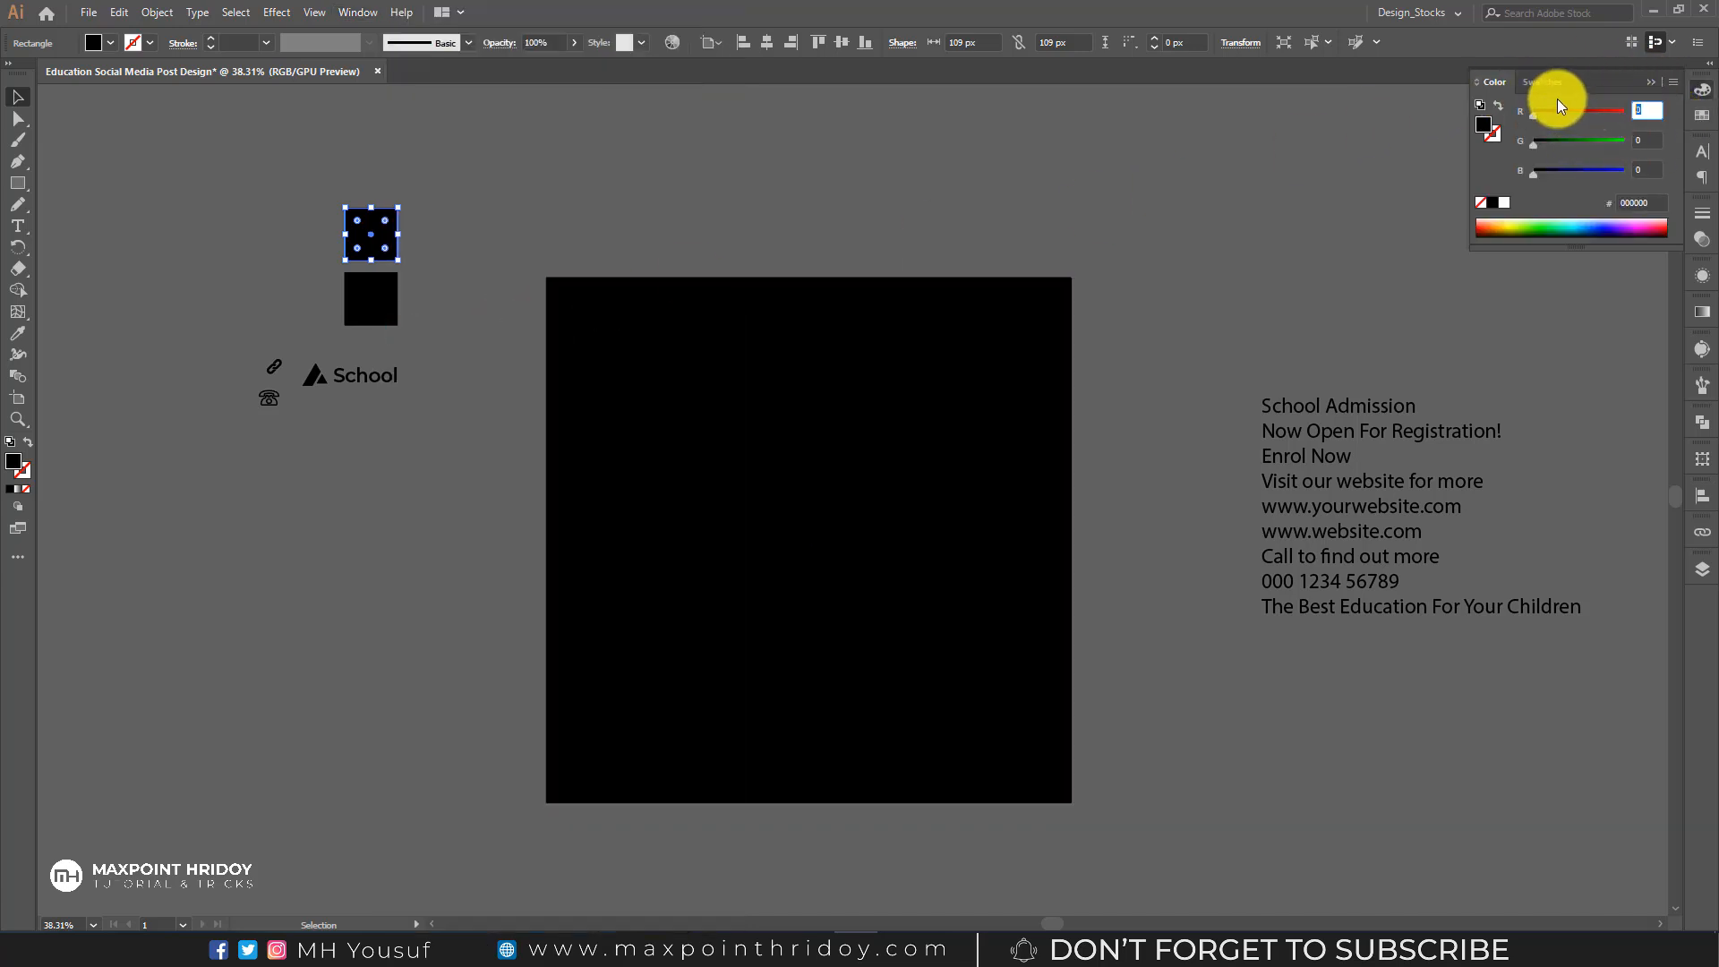
pyautogui.write('95')
pyautogui.press('Tab')
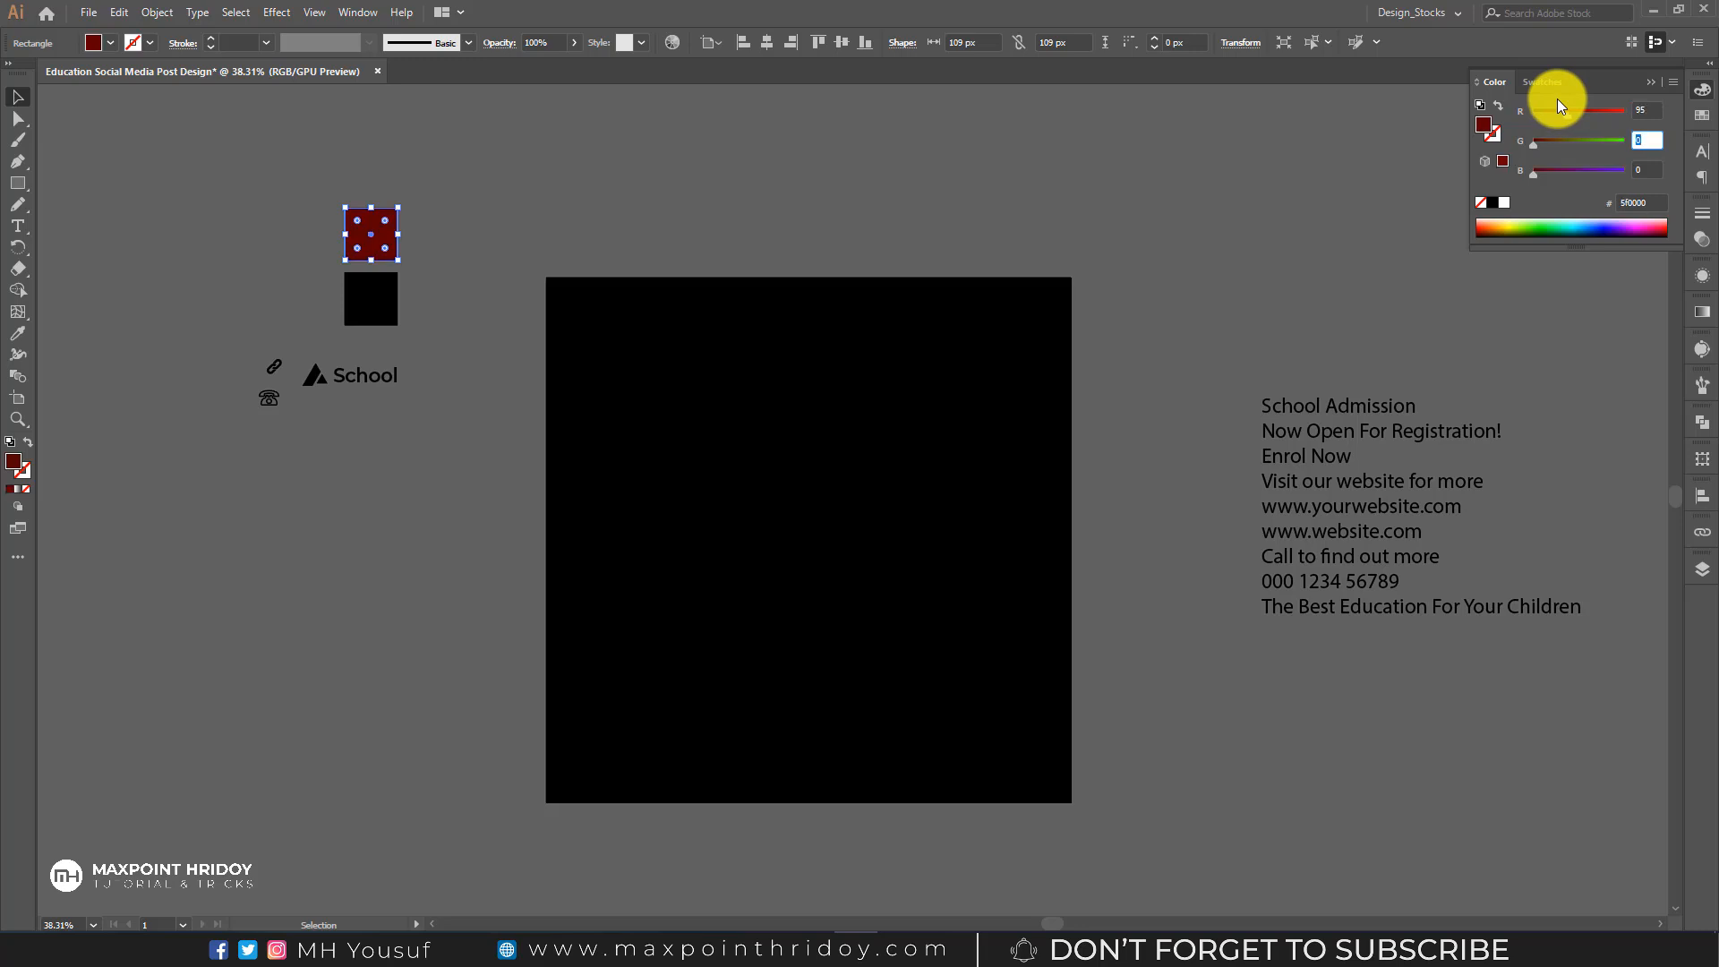
pyautogui.write('60')
pyautogui.press('Tab')
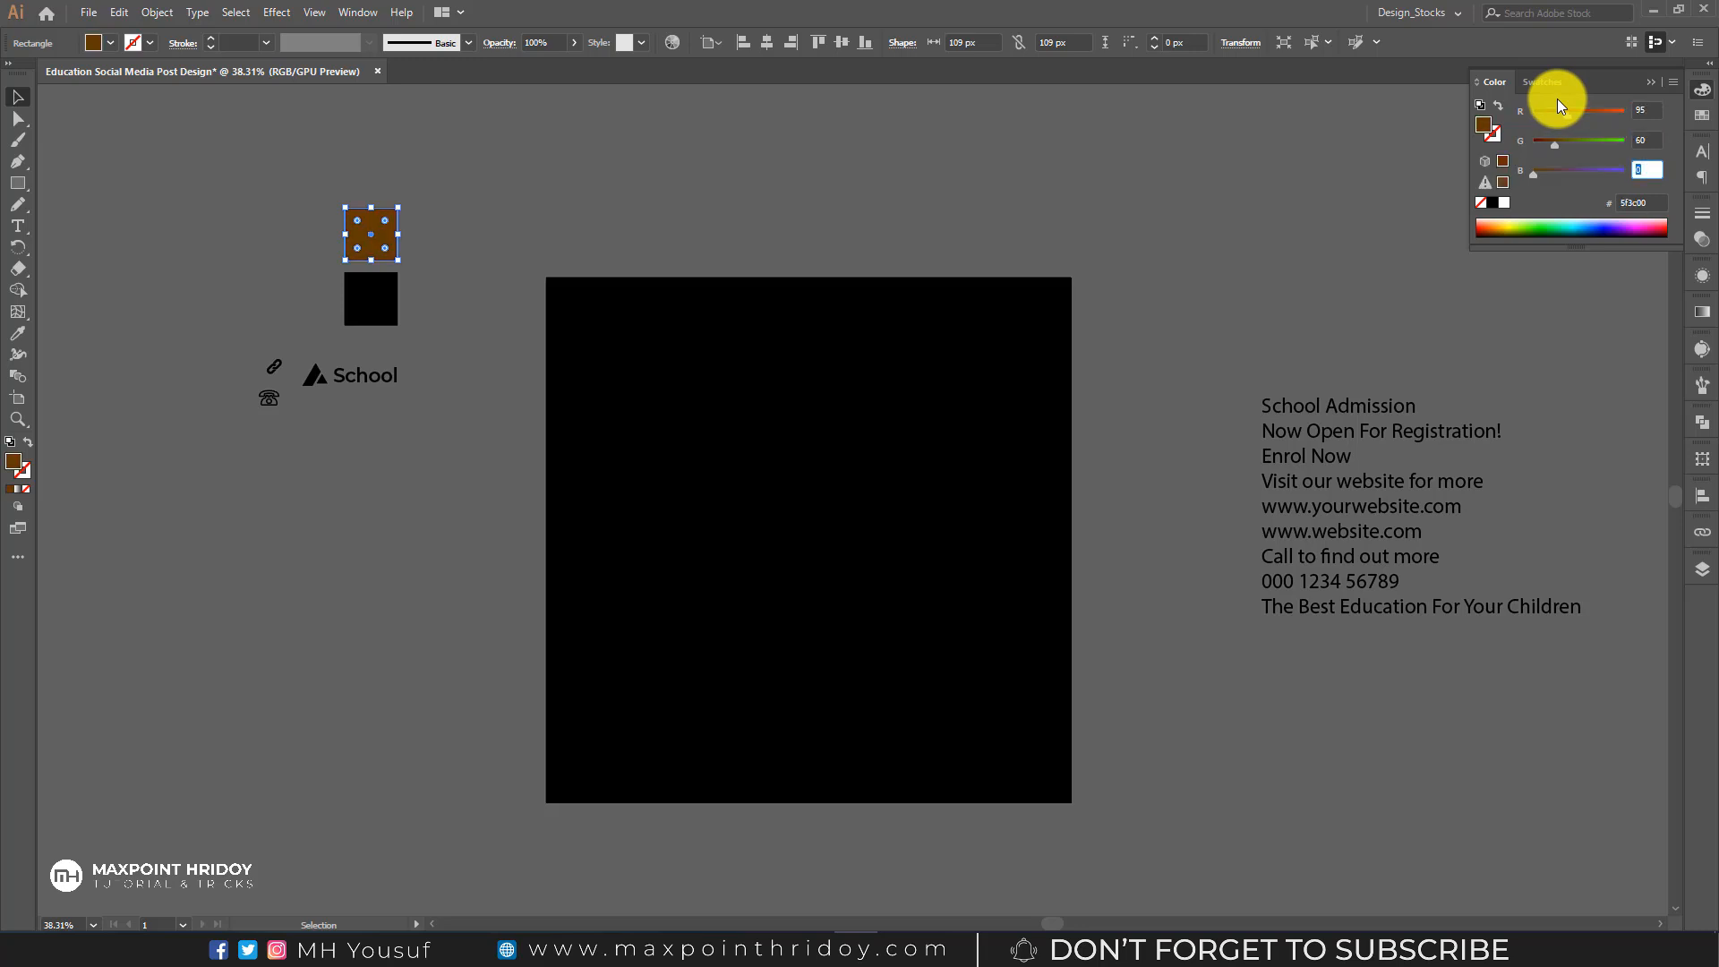
pyautogui.write('190')
pyautogui.press('Return')
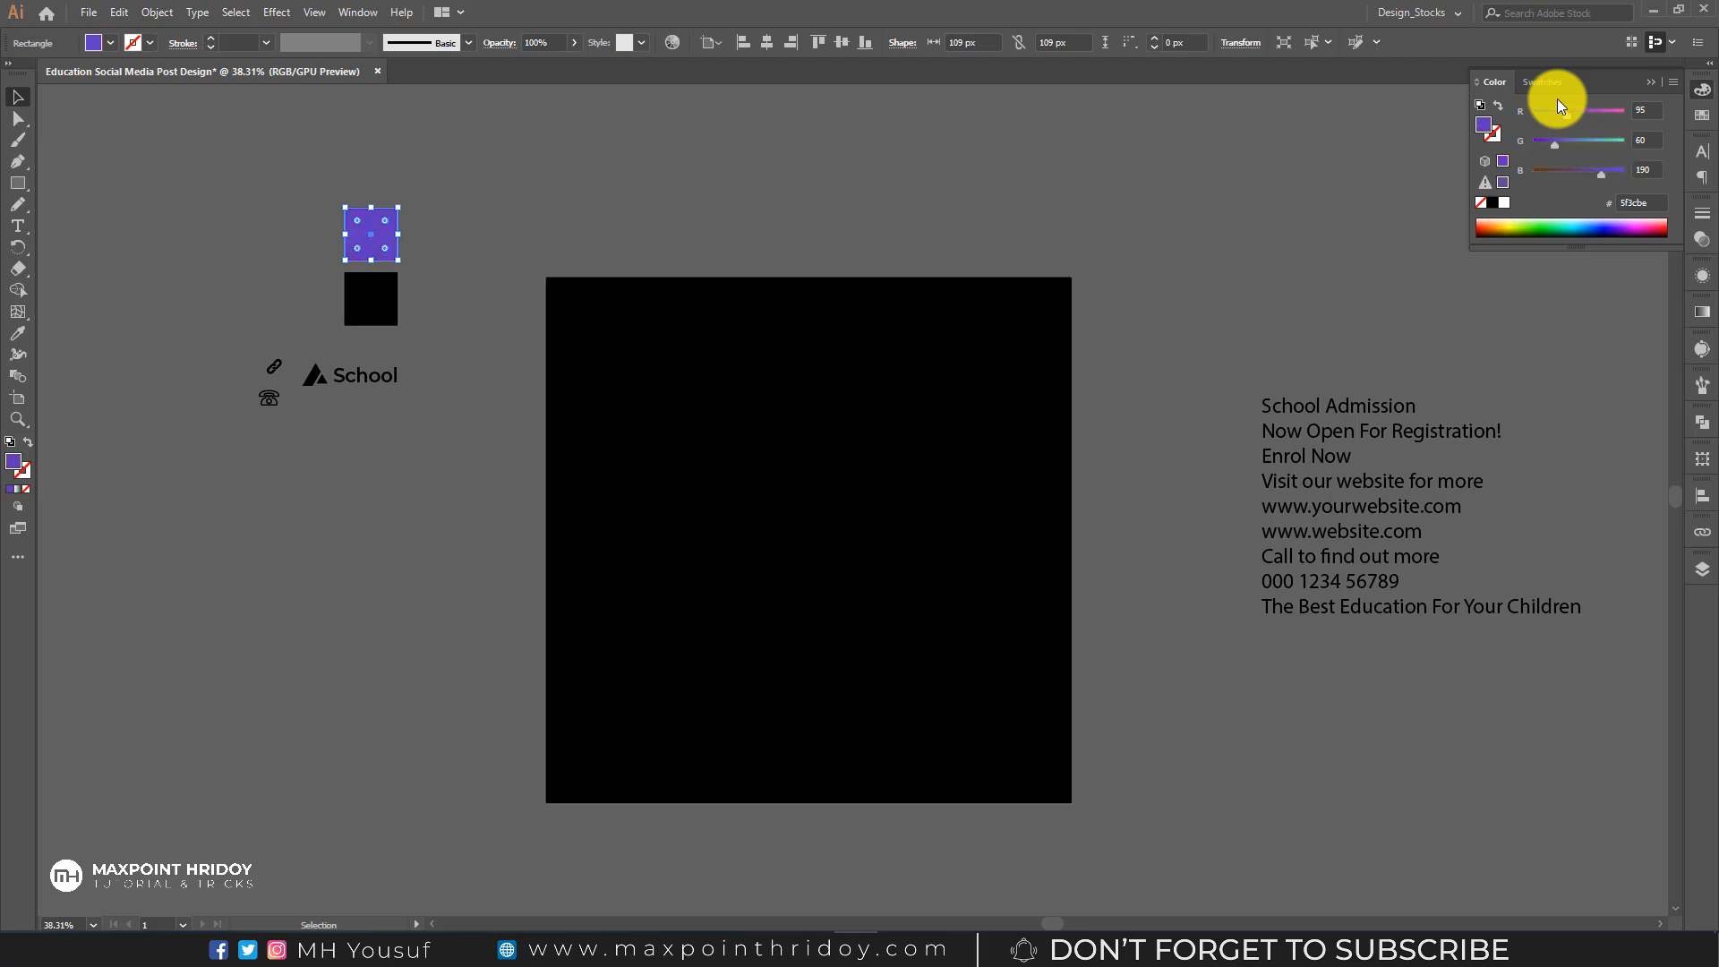
pyautogui.click(940, 198)
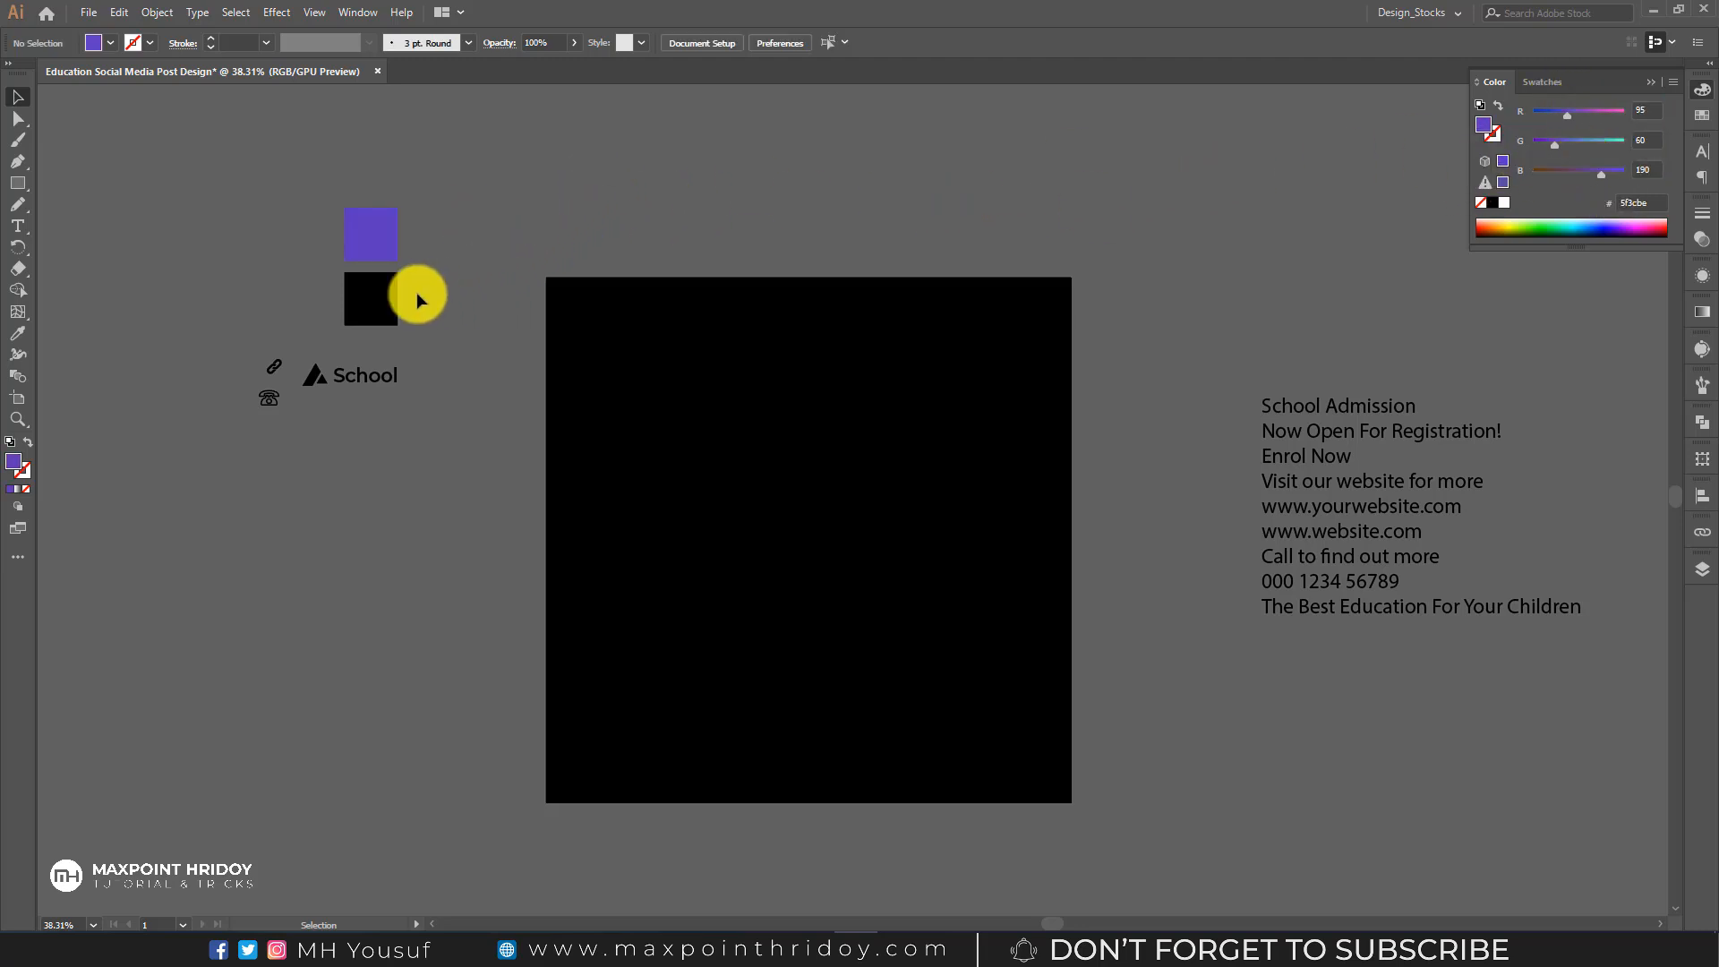
# - Fill the lower small square with the RGB colour 255, 200, 5
pyautogui.click(371, 228)
pyautogui.click(447, 163)
pyautogui.click(378, 298)
pyautogui.click(1646, 108)
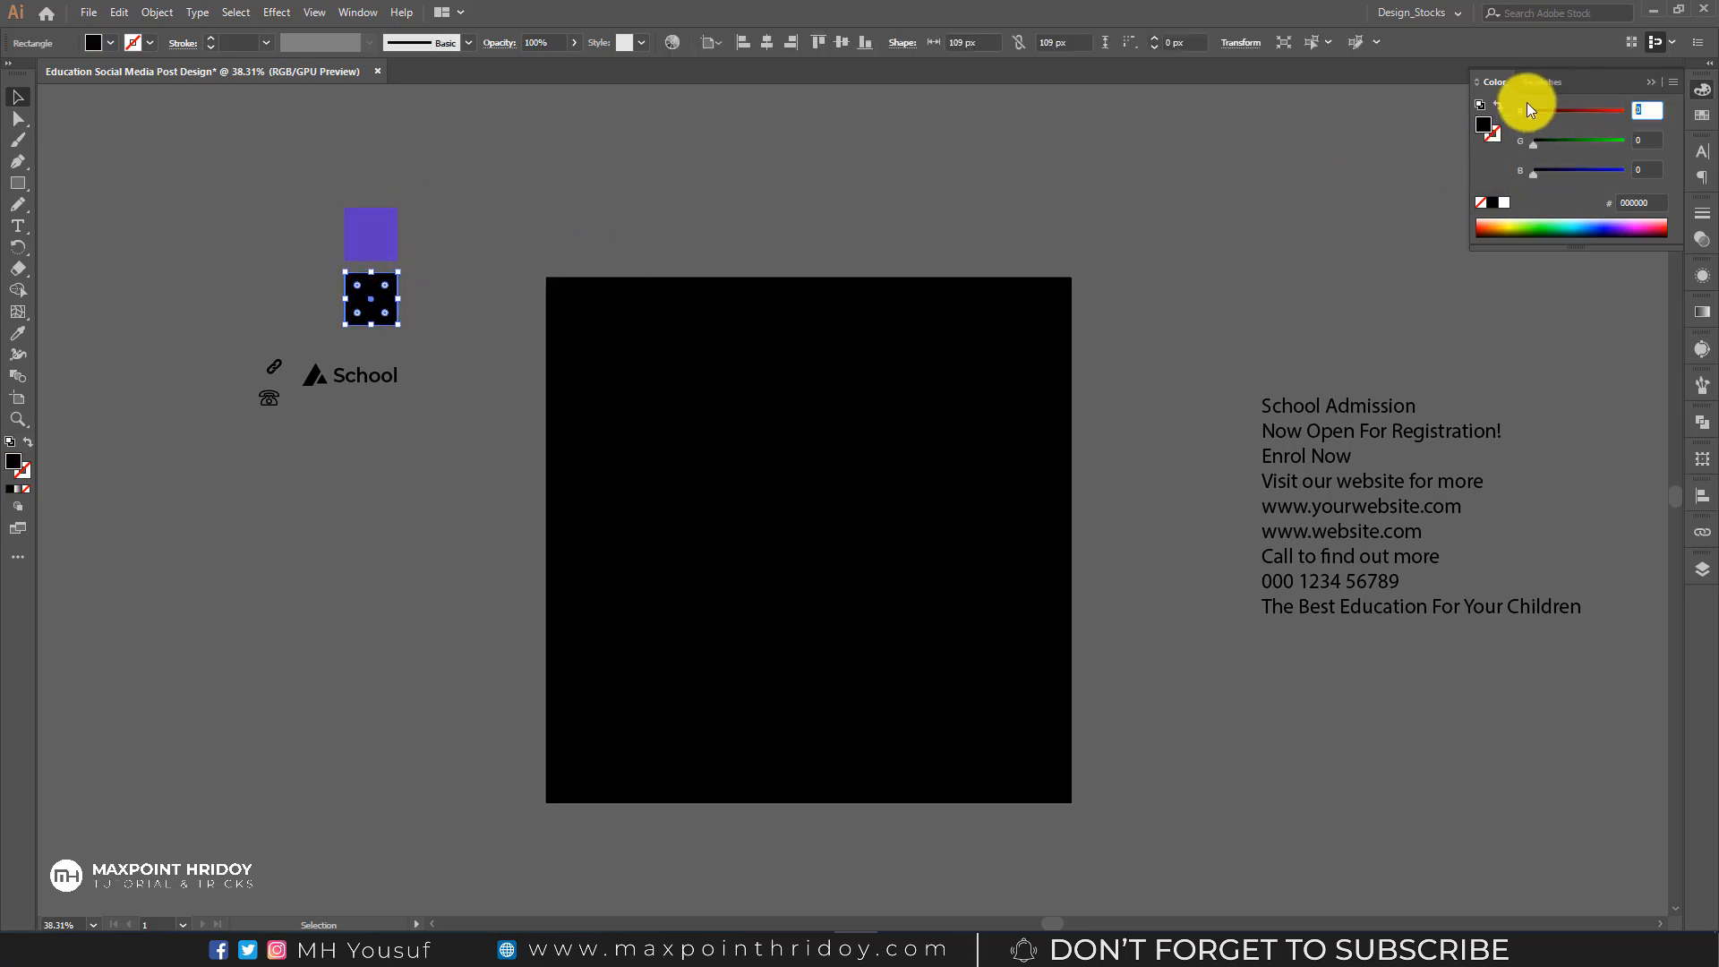
pyautogui.write('255')
pyautogui.press('Tab')
pyautogui.write('200')
pyautogui.press('Tab')
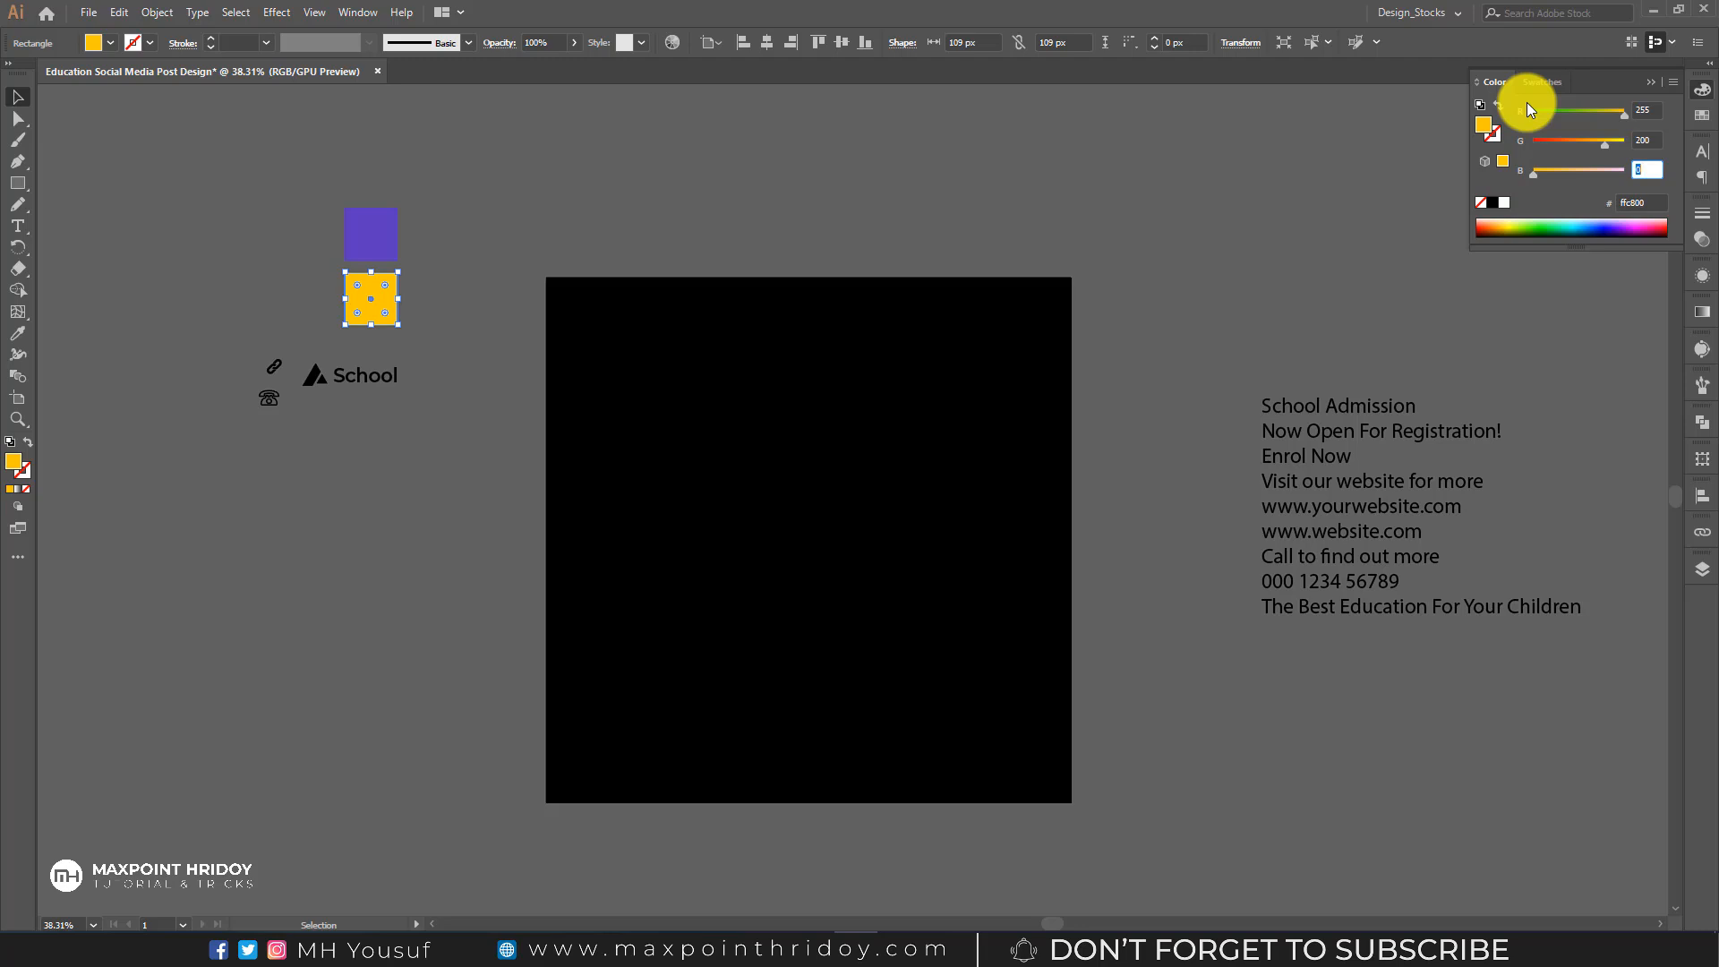
pyautogui.write('5')
pyautogui.click(444, 172)
# - Move both colour squares together to the empty area below the School logo
pyautogui.moveTo(444, 172); pyautogui.dragTo(358, 296)
pyautogui.moveTo(367, 230); pyautogui.dragTo(361, 562)
pyautogui.click(491, 265)
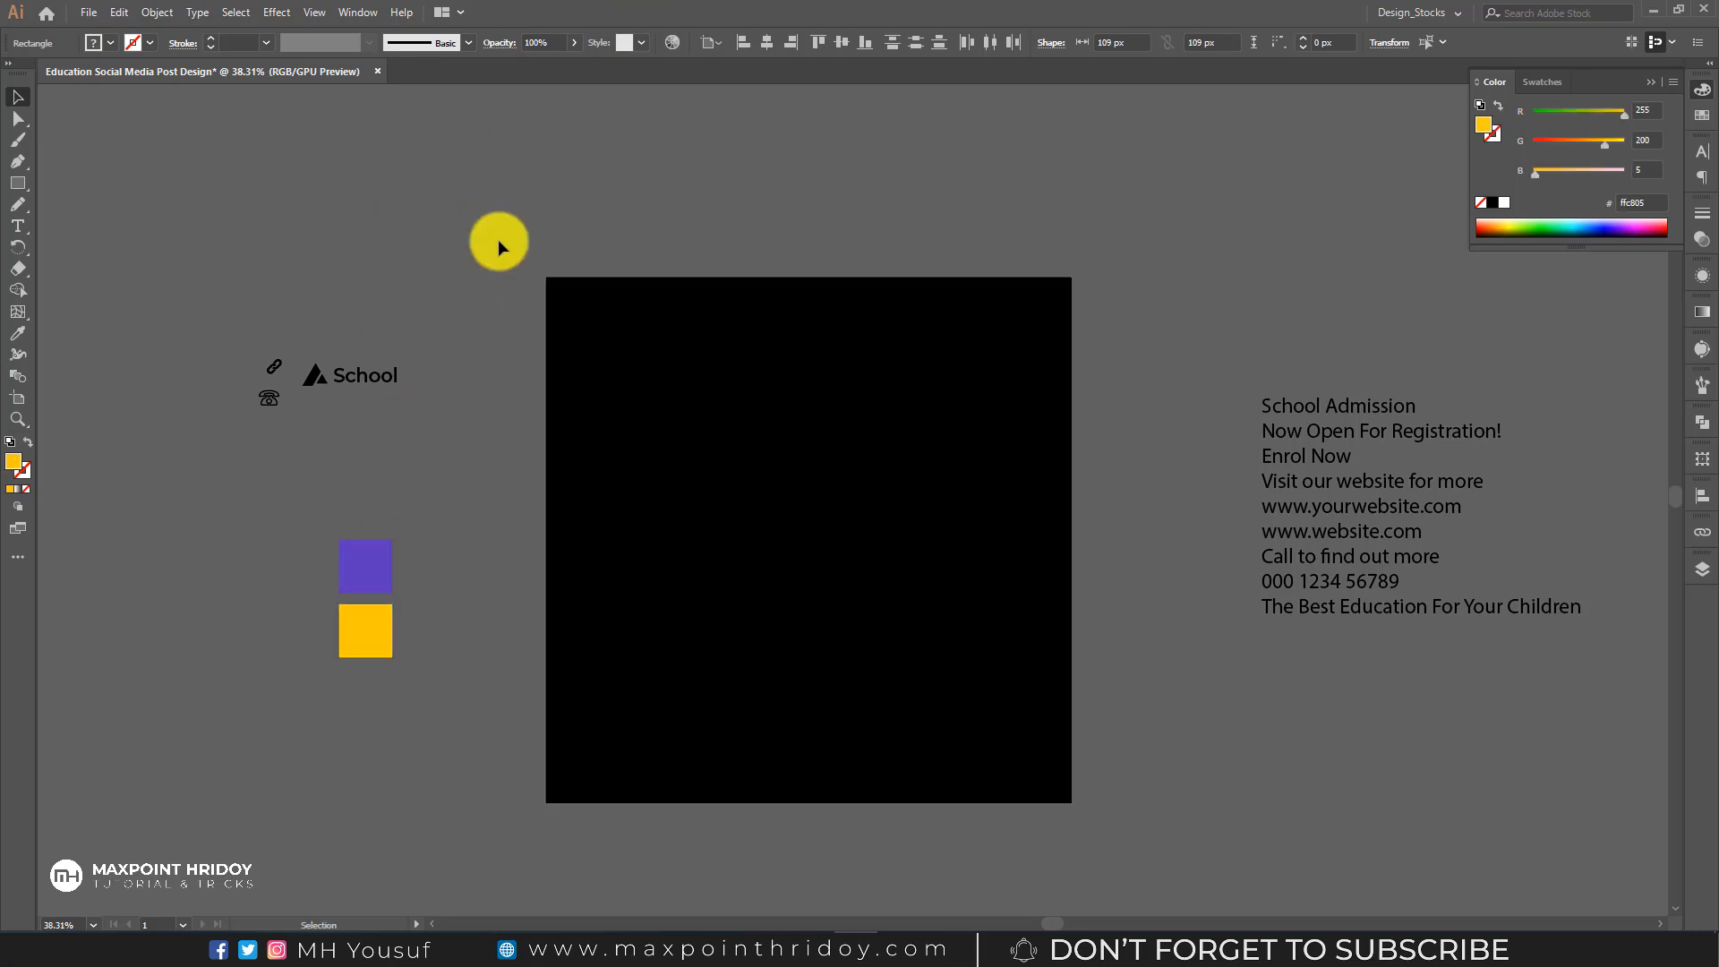
# - Fill the black 1080 x 1080 px background square with the purple sampled from the purple colour square
pyautogui.click(786, 530)
pyautogui.click(647, 195)
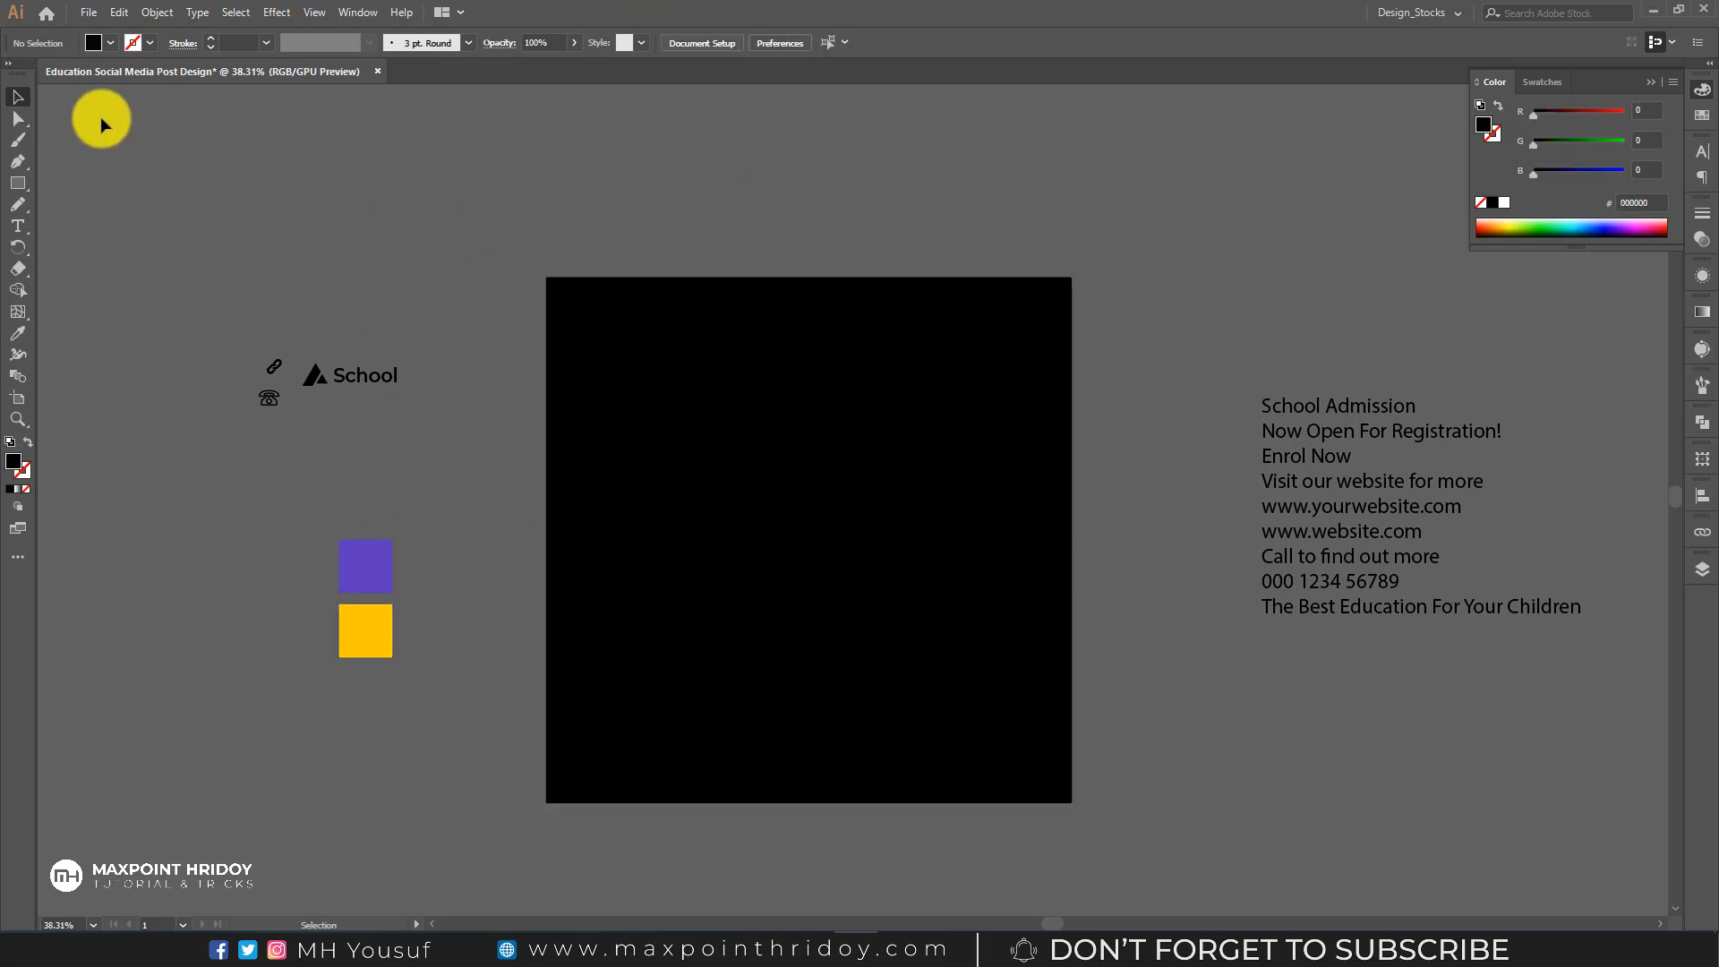
pyautogui.moveTo(618, 243); pyautogui.dragTo(817, 601)
pyautogui.click(18, 337)
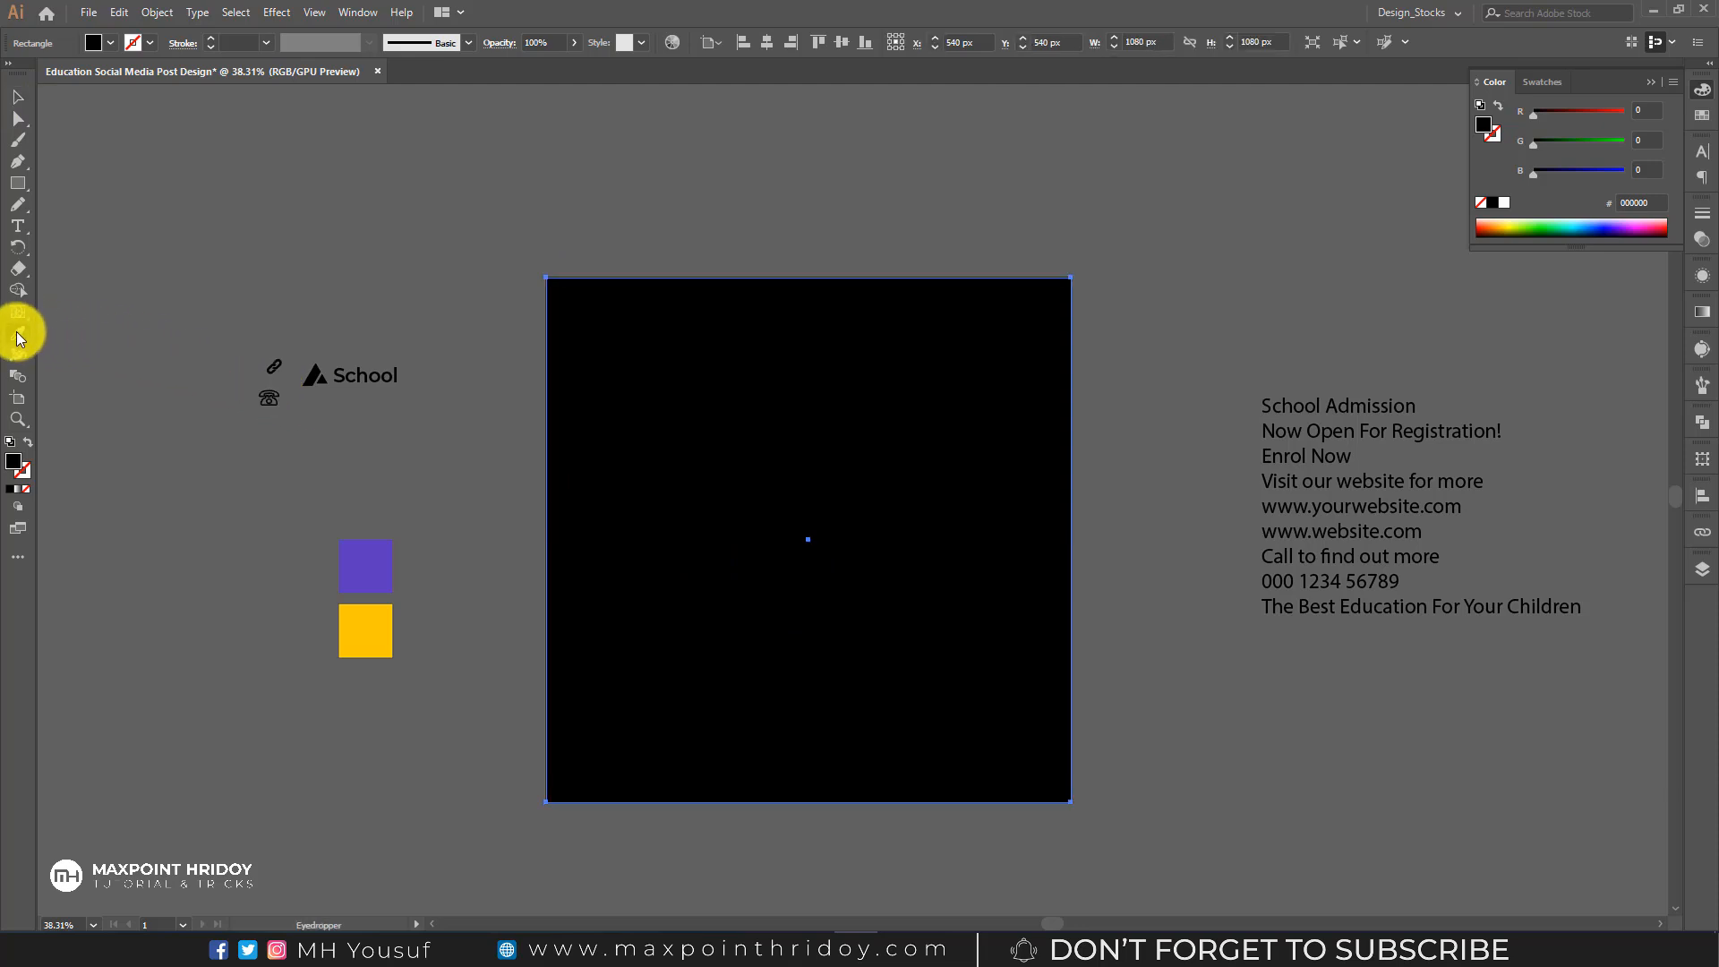
pyautogui.click(374, 546)
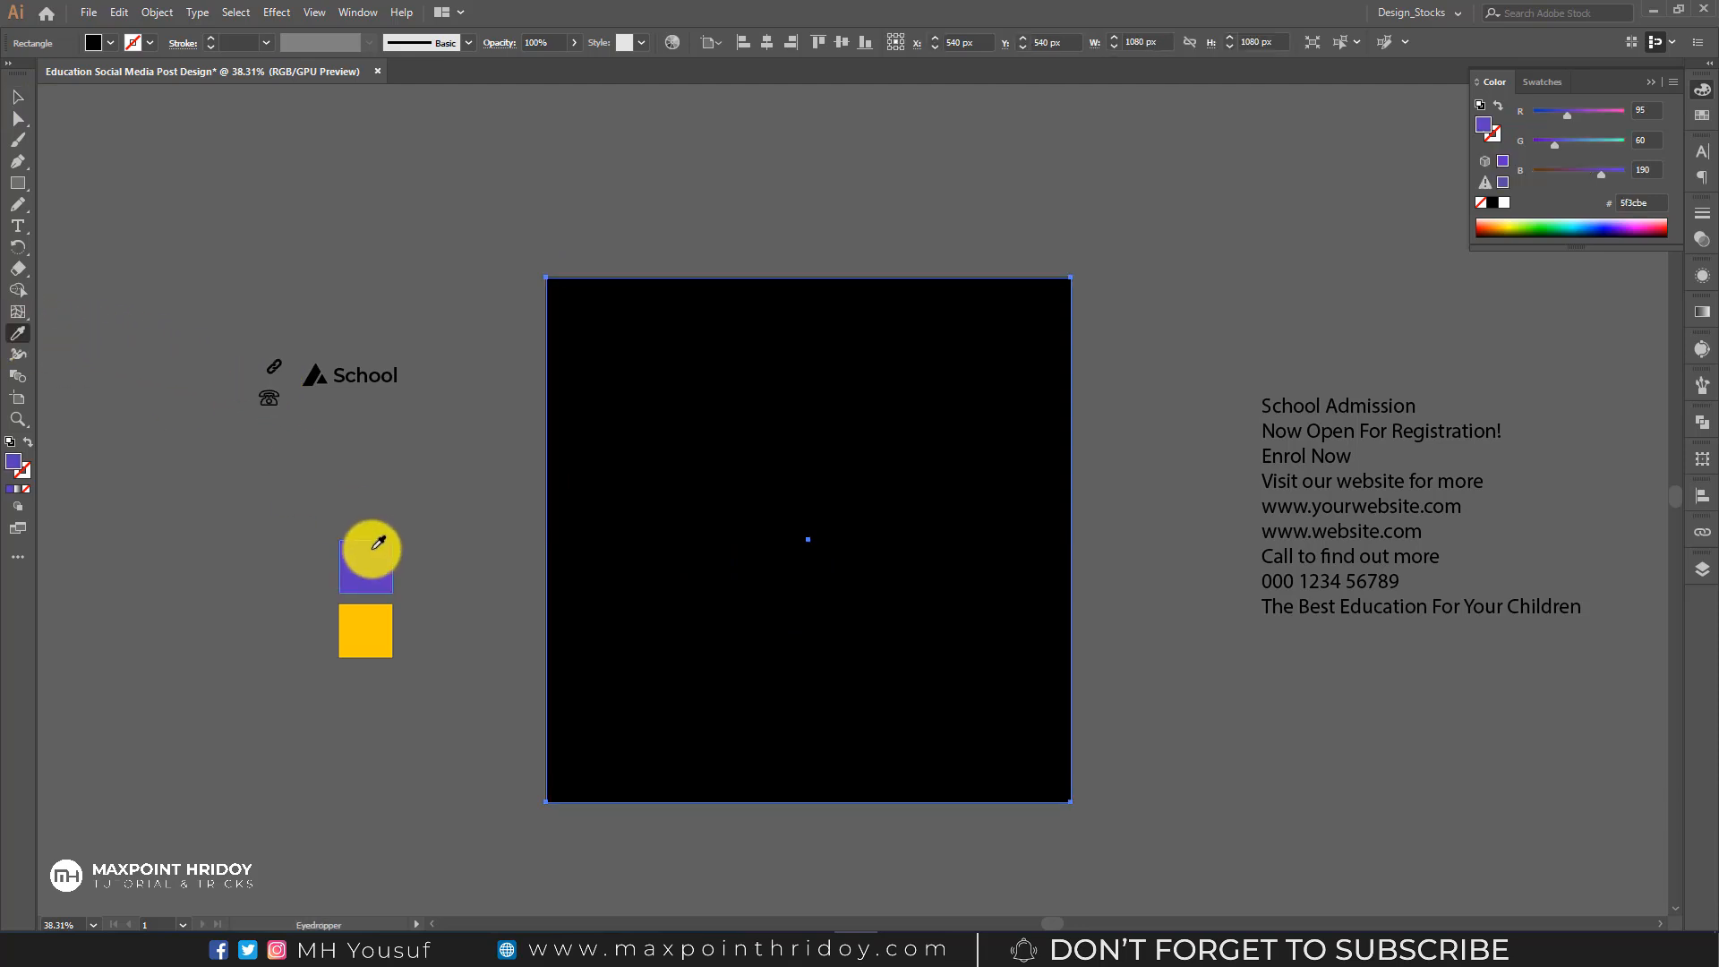
pyautogui.click(17, 99)
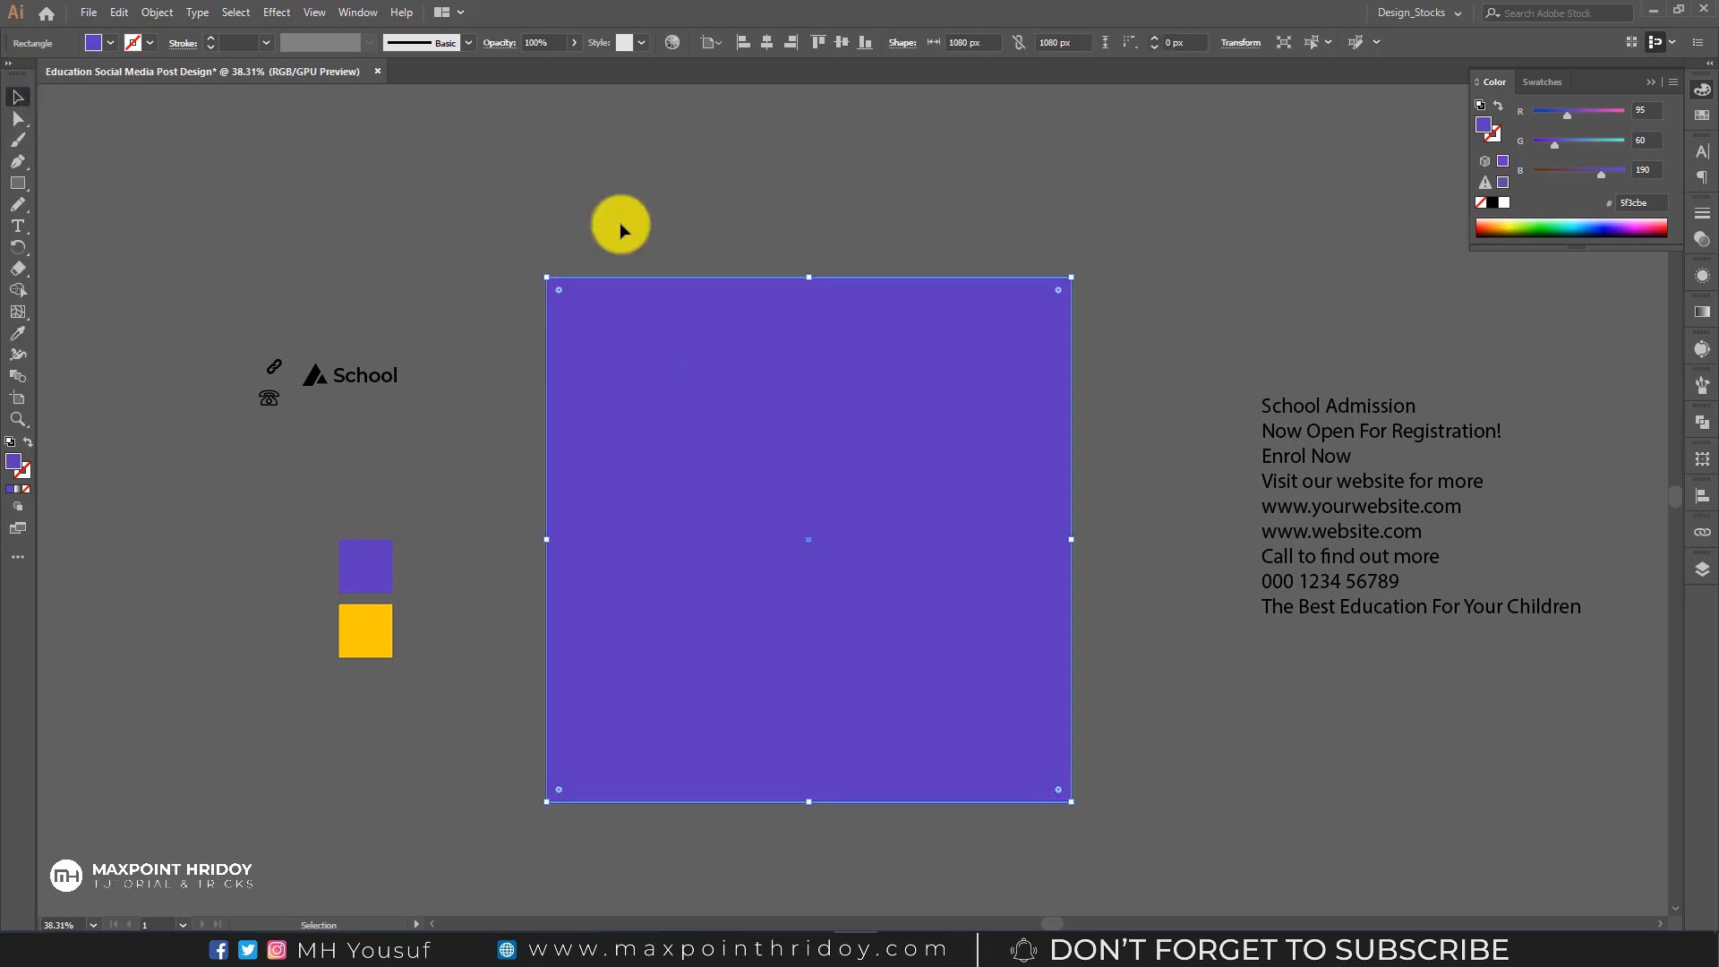
# - Lock the purple background square in place
pyautogui.click(657, 234)
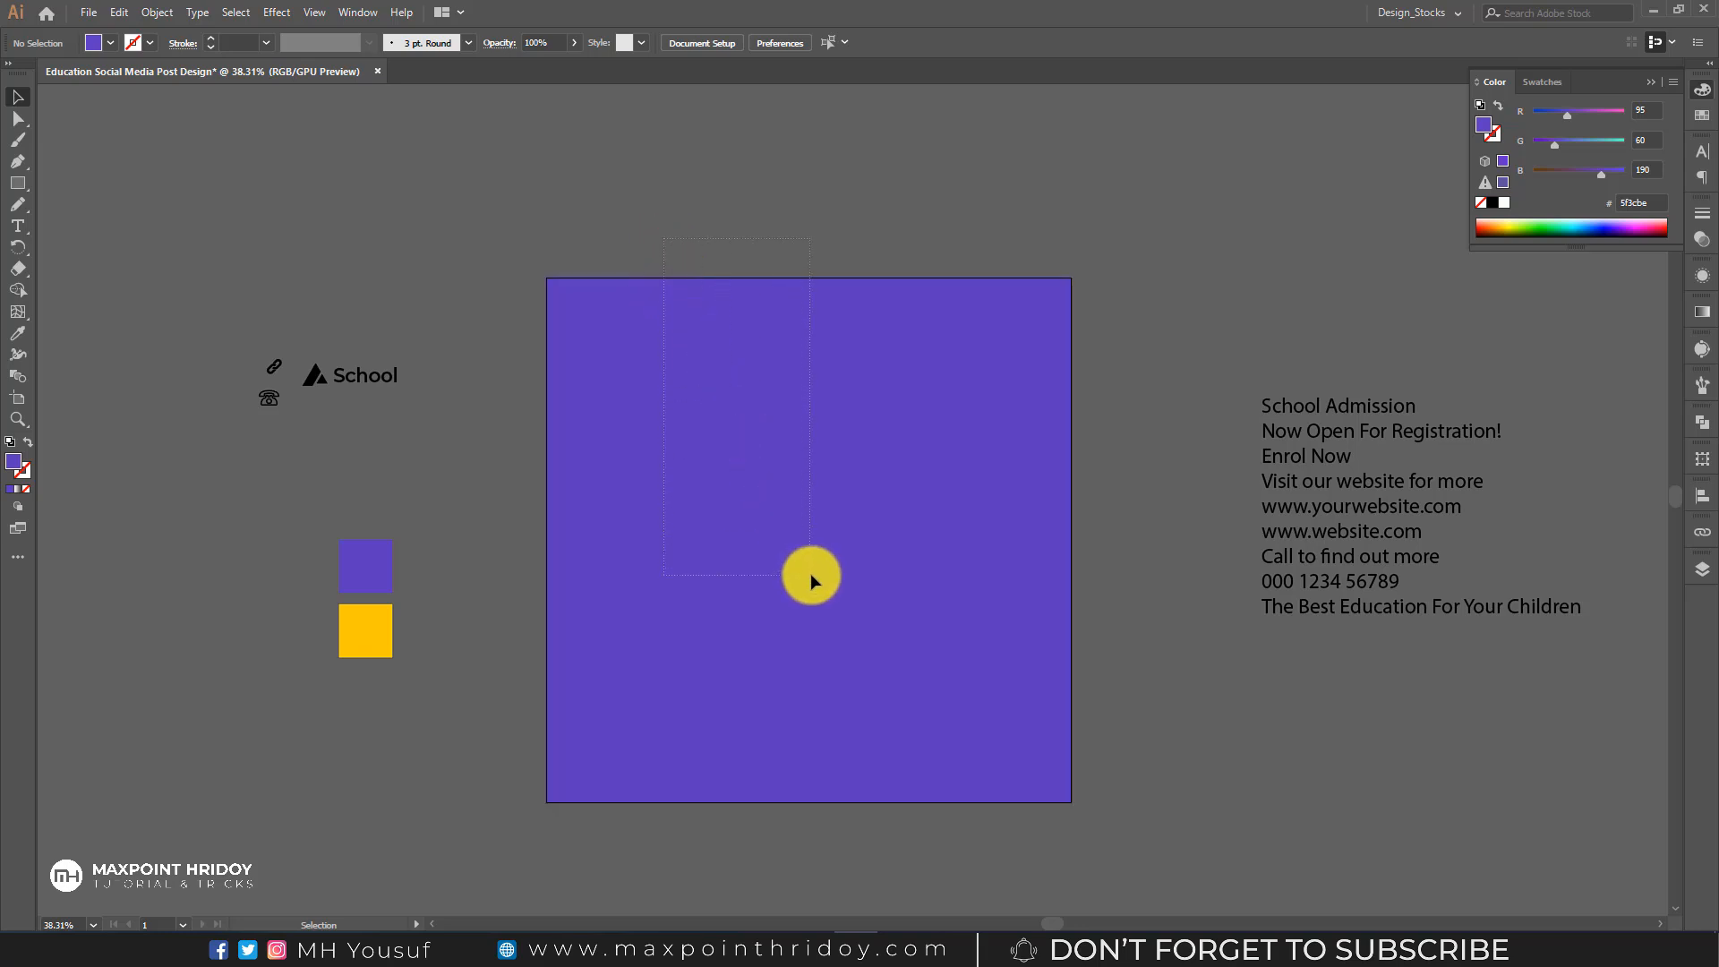
pyautogui.click(817, 587)
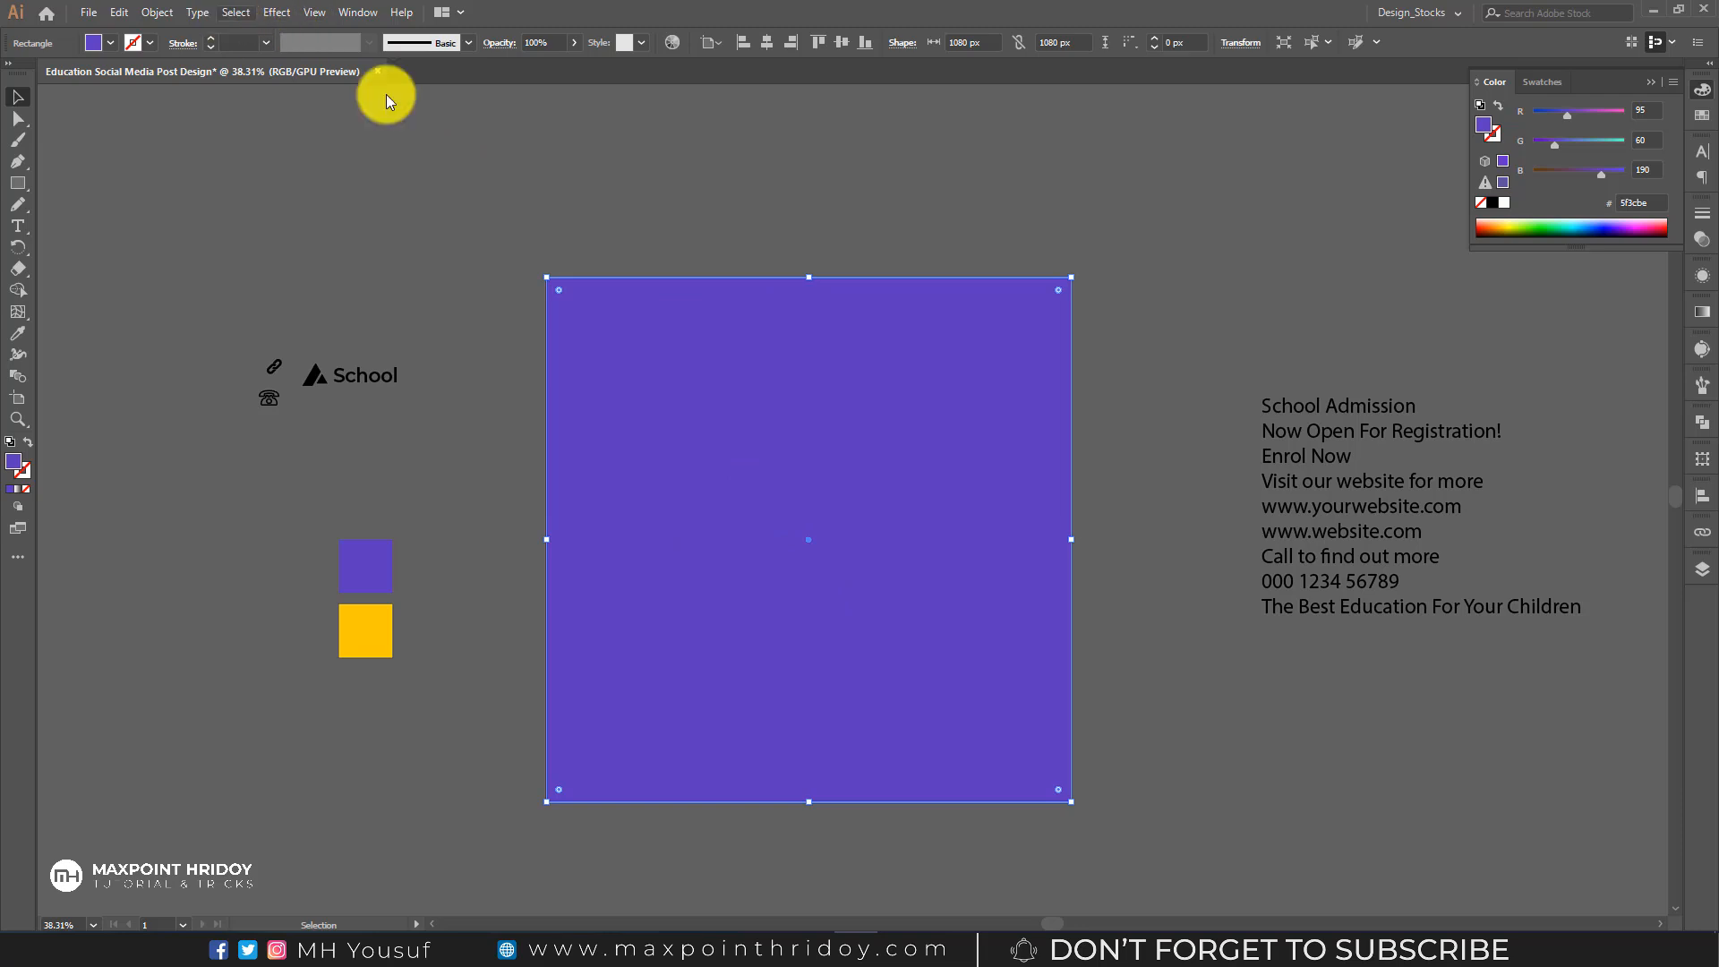
pyautogui.click(160, 13)
pyautogui.moveTo(191, 117)
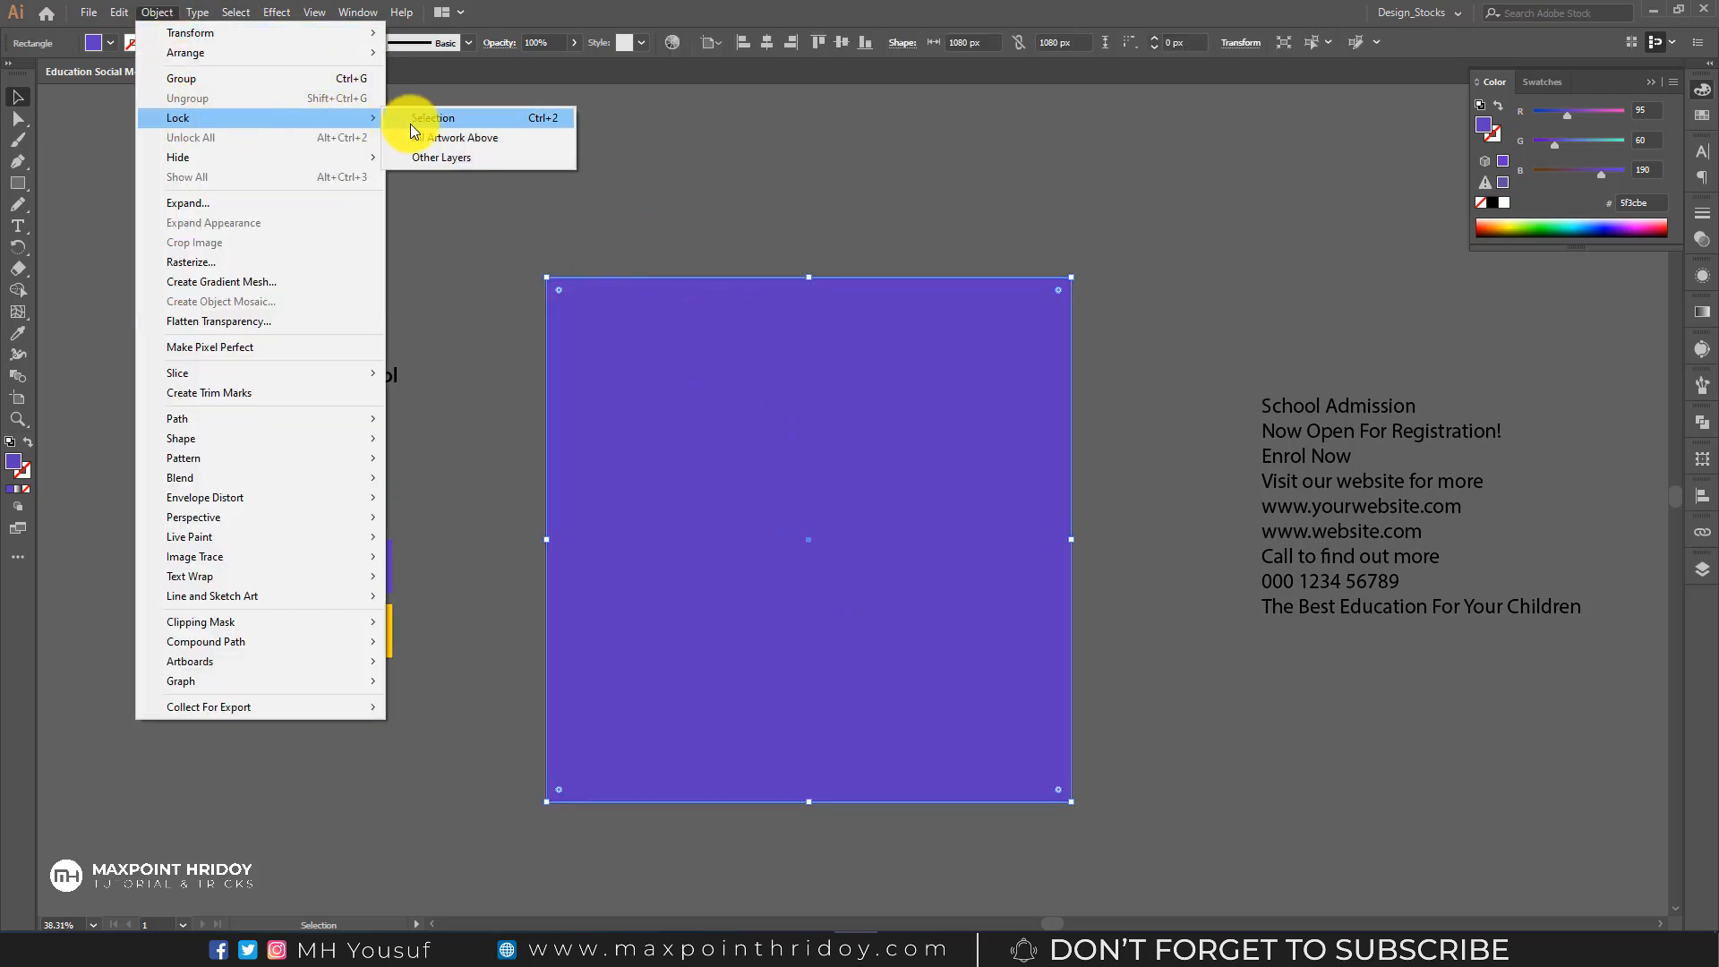
pyautogui.click(436, 122)
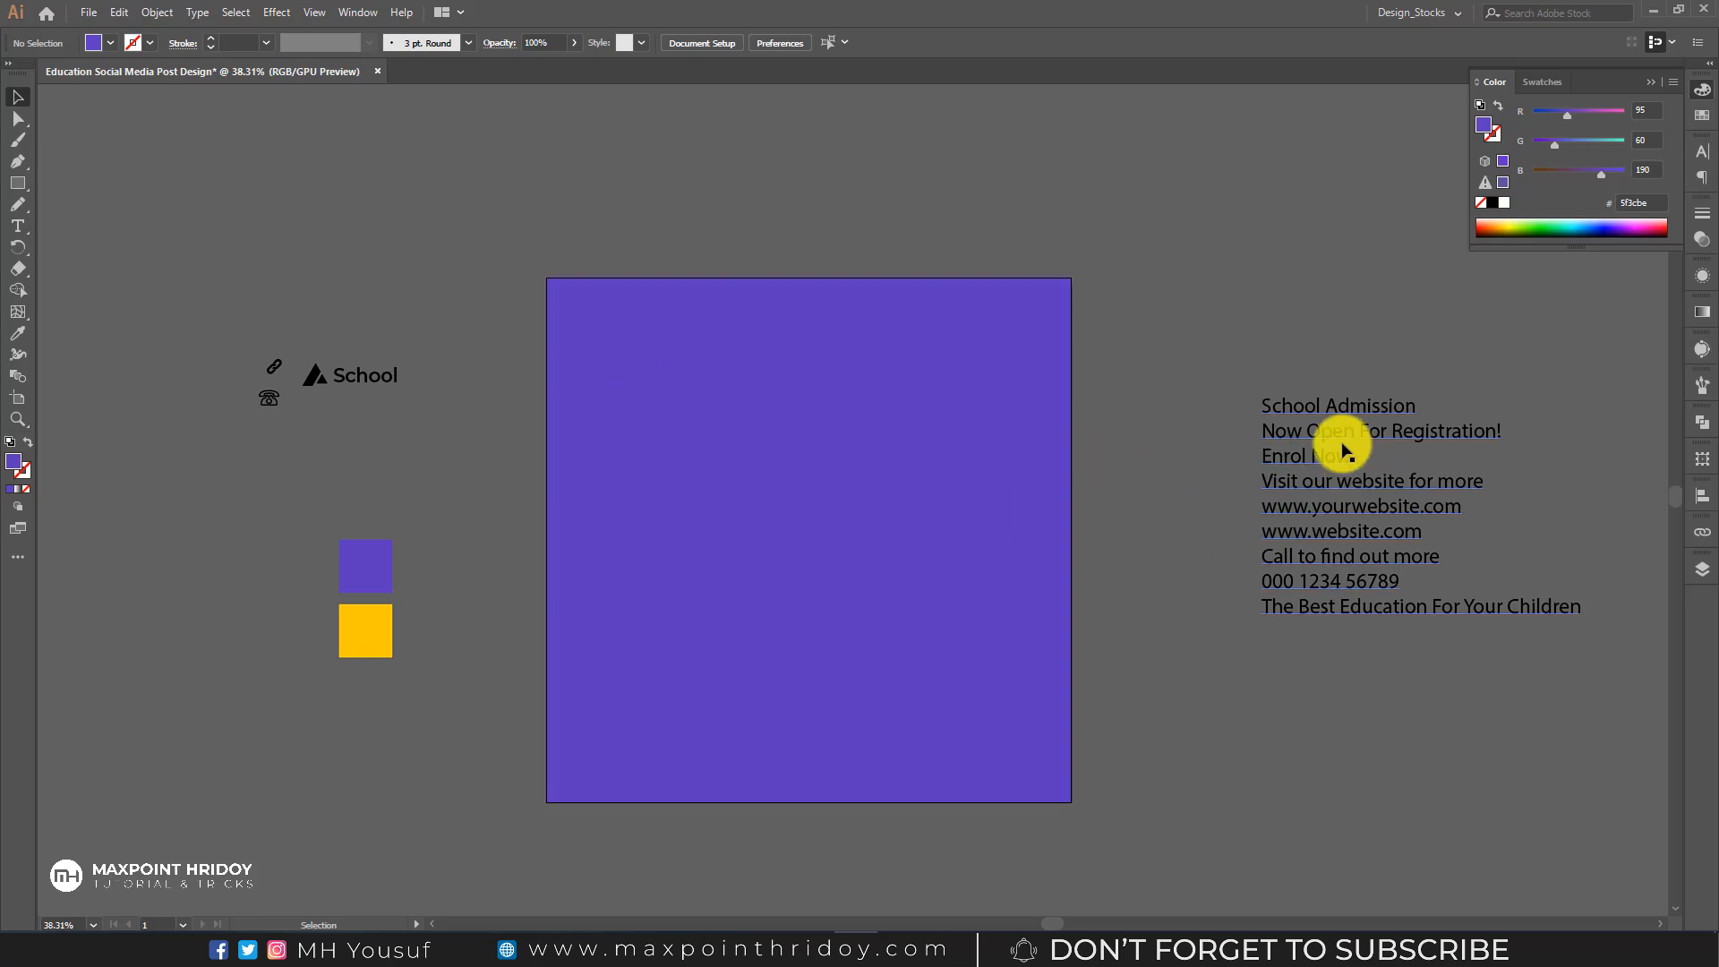
# - Separate the line "School Admission" from the prepared text block and place it as its own text object above the block
pyautogui.moveTo(1312, 410); pyautogui.dragTo(1285, 410)
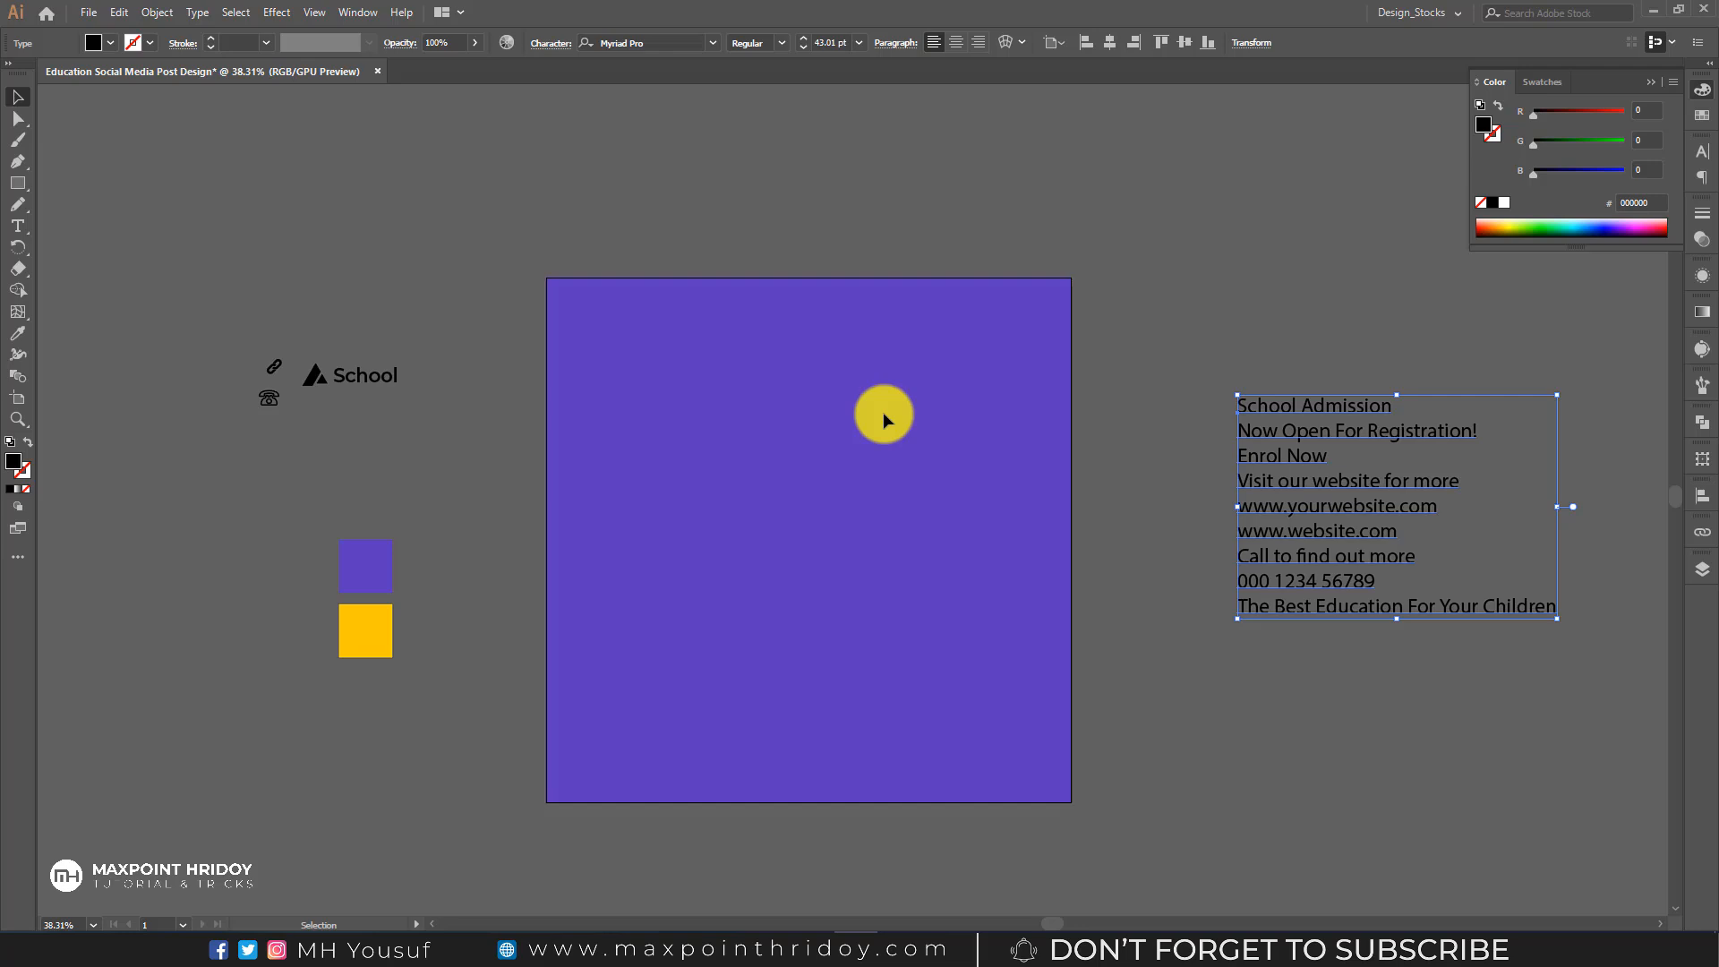
pyautogui.click(814, 335)
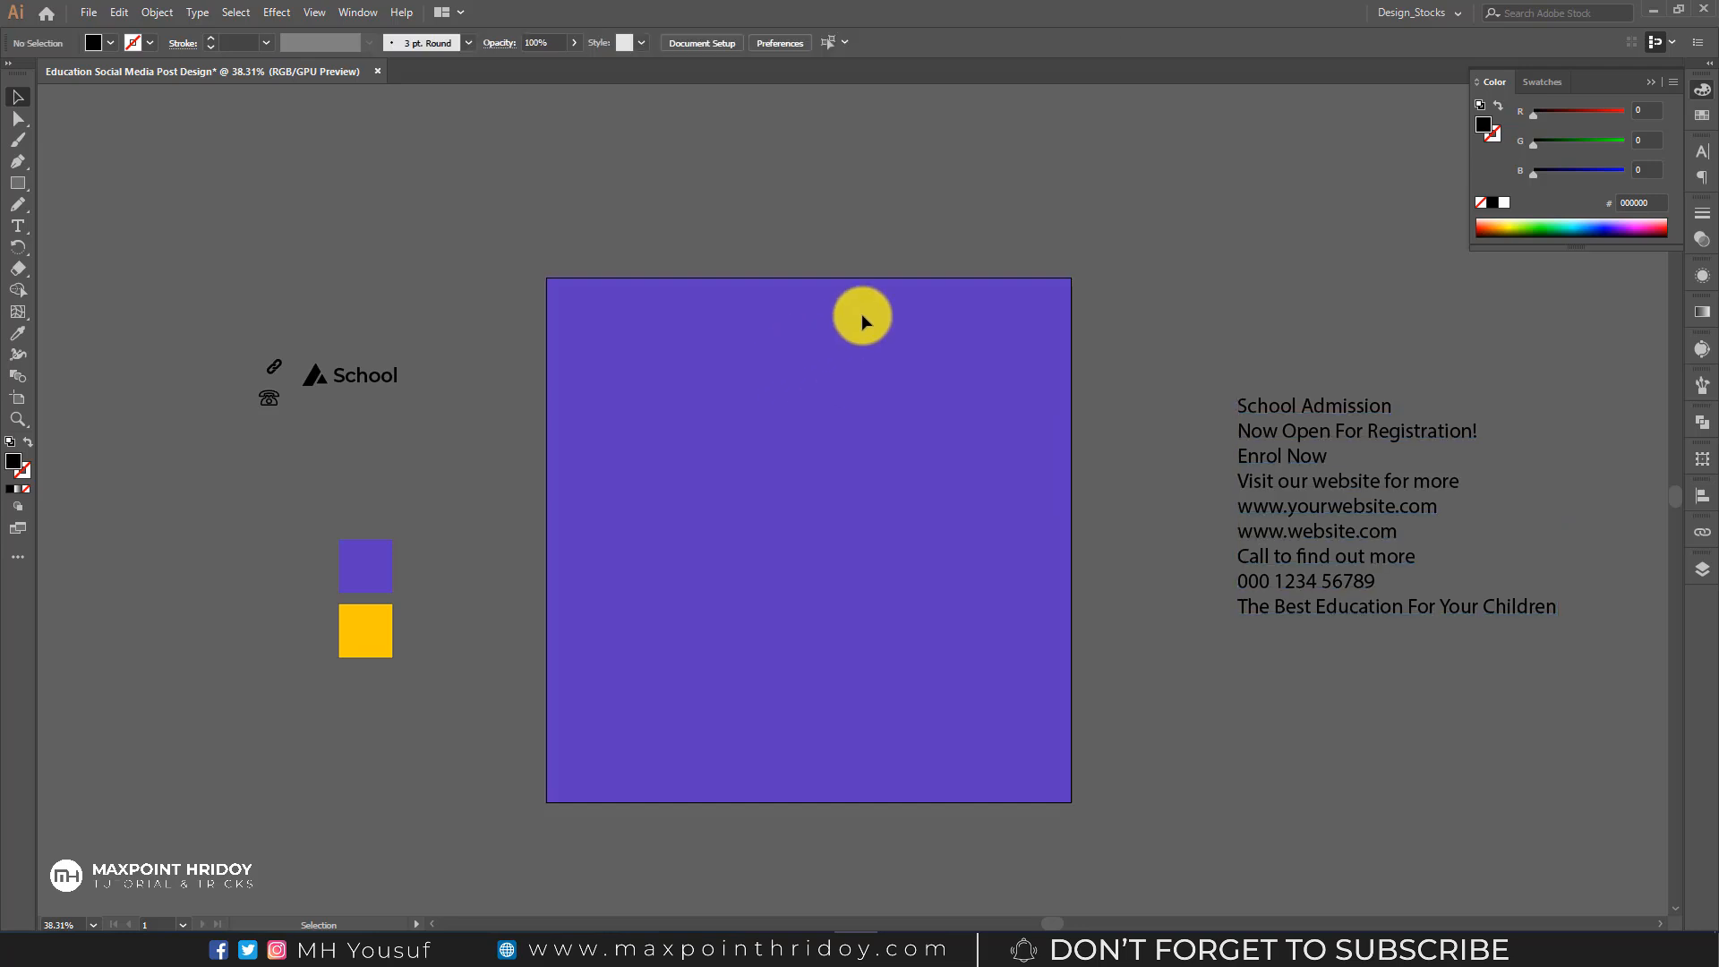
pyautogui.press('t')
pyautogui.moveTo(1384, 406); pyautogui.dragTo(1181, 403)
pyautogui.hotkey('ctrl', 'c')
pyautogui.press('BackSpace')
pyautogui.press('Escape')
pyautogui.click(1196, 399)
pyautogui.press('a')
pyautogui.hotkey('ctrl', 'v')
pyautogui.moveTo(893, 492); pyautogui.dragTo(1386, 285)
# - Cut "Now Open For Registration!" out of the text block and place it as separate text just below "School Admission"
pyautogui.press('t')
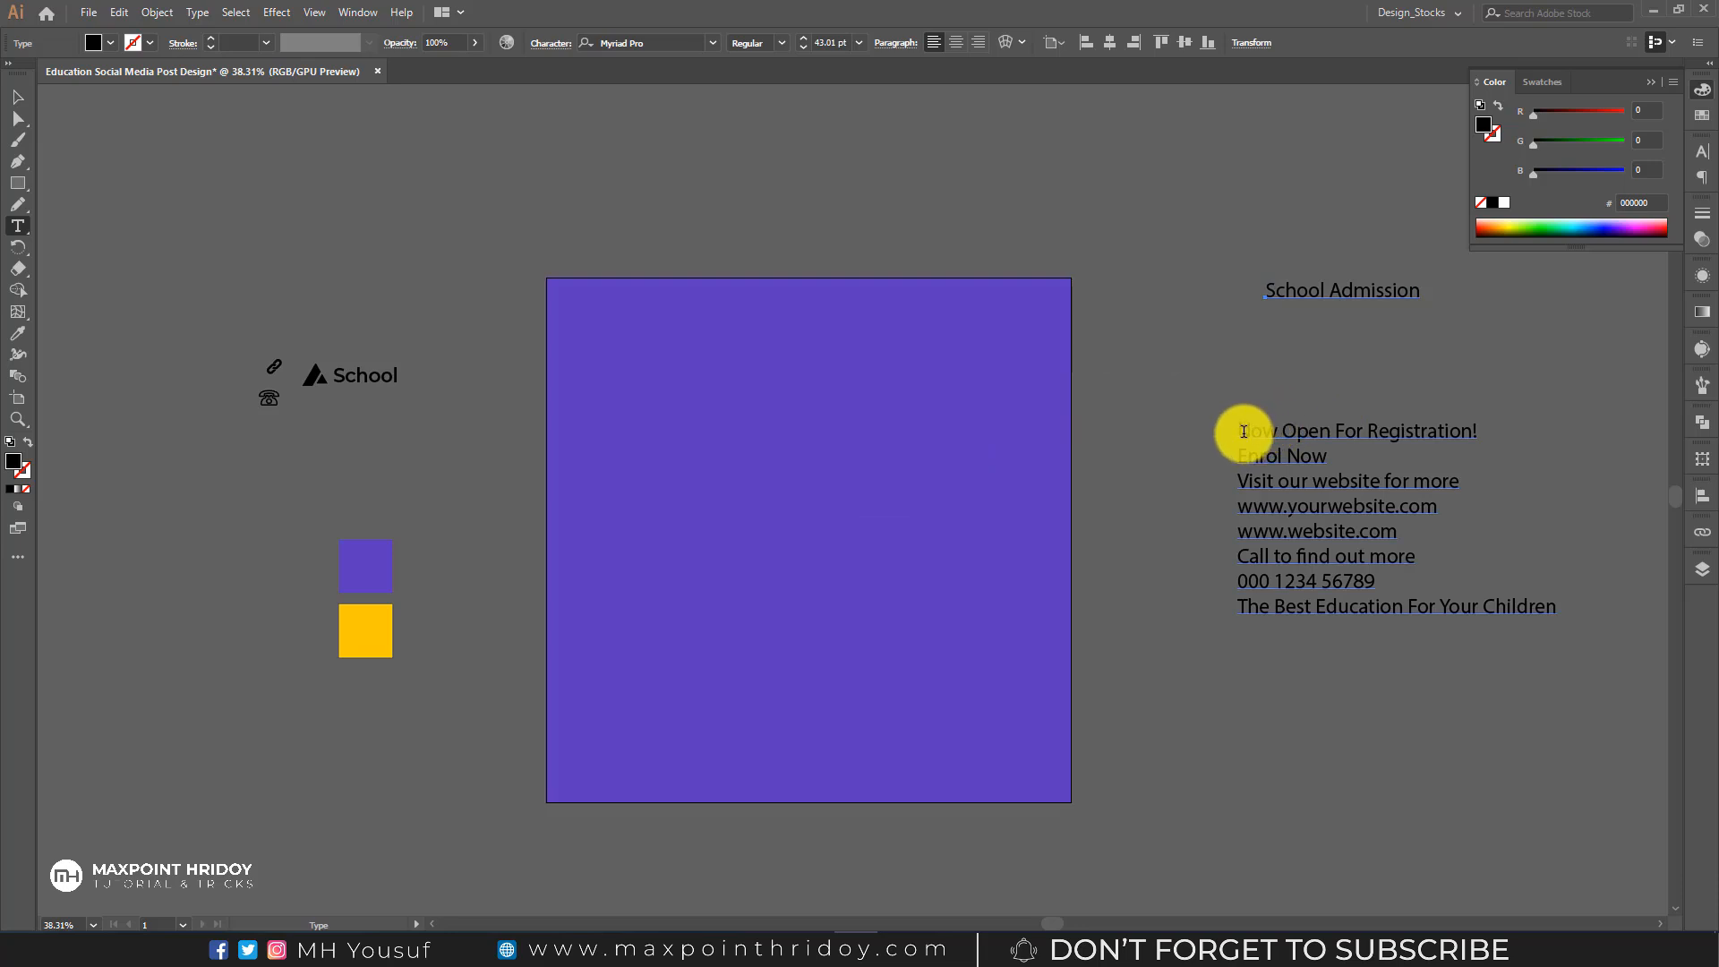
pyautogui.moveTo(1238, 431); pyautogui.dragTo(1508, 427)
pyautogui.hotkey('ctrl', 'x')
pyautogui.press('Escape')
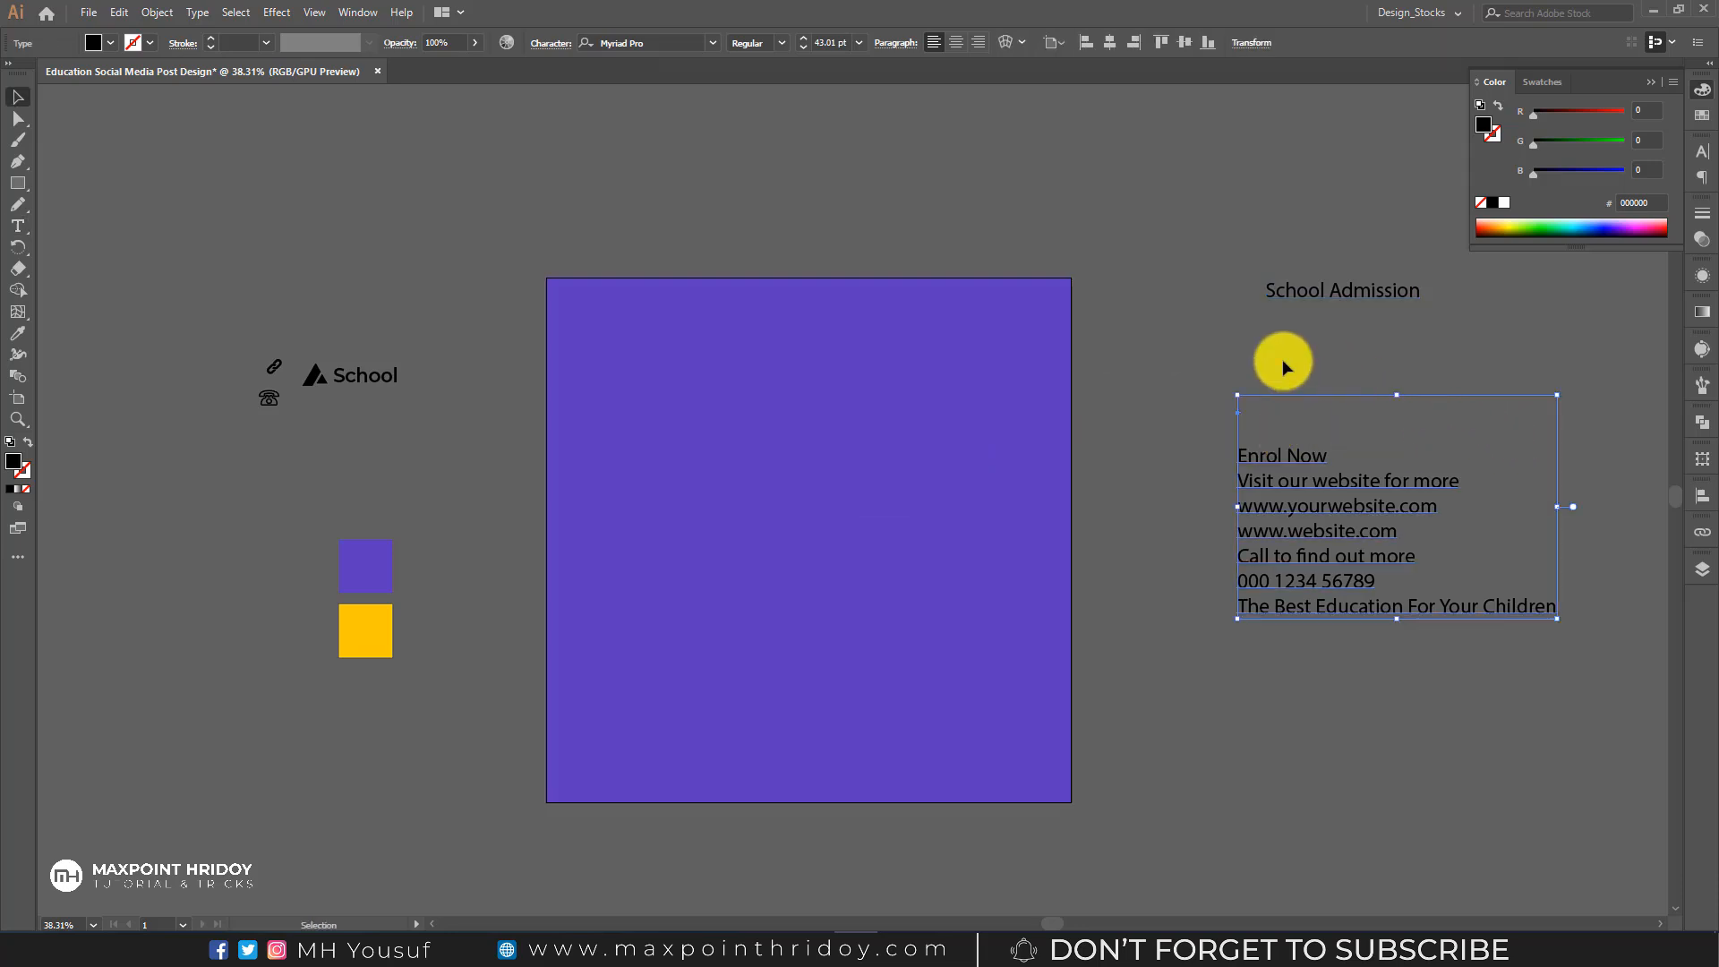
pyautogui.click(1224, 354)
pyautogui.press('a')
pyautogui.hotkey('ctrl', 'v')
pyautogui.moveTo(928, 498); pyautogui.dragTo(1429, 348)
# - Cut "Enrol Now" out of the text block and place it as separate text above and left of "School Admission"
pyautogui.press('t')
pyautogui.moveTo(1235, 457); pyautogui.dragTo(1361, 461)
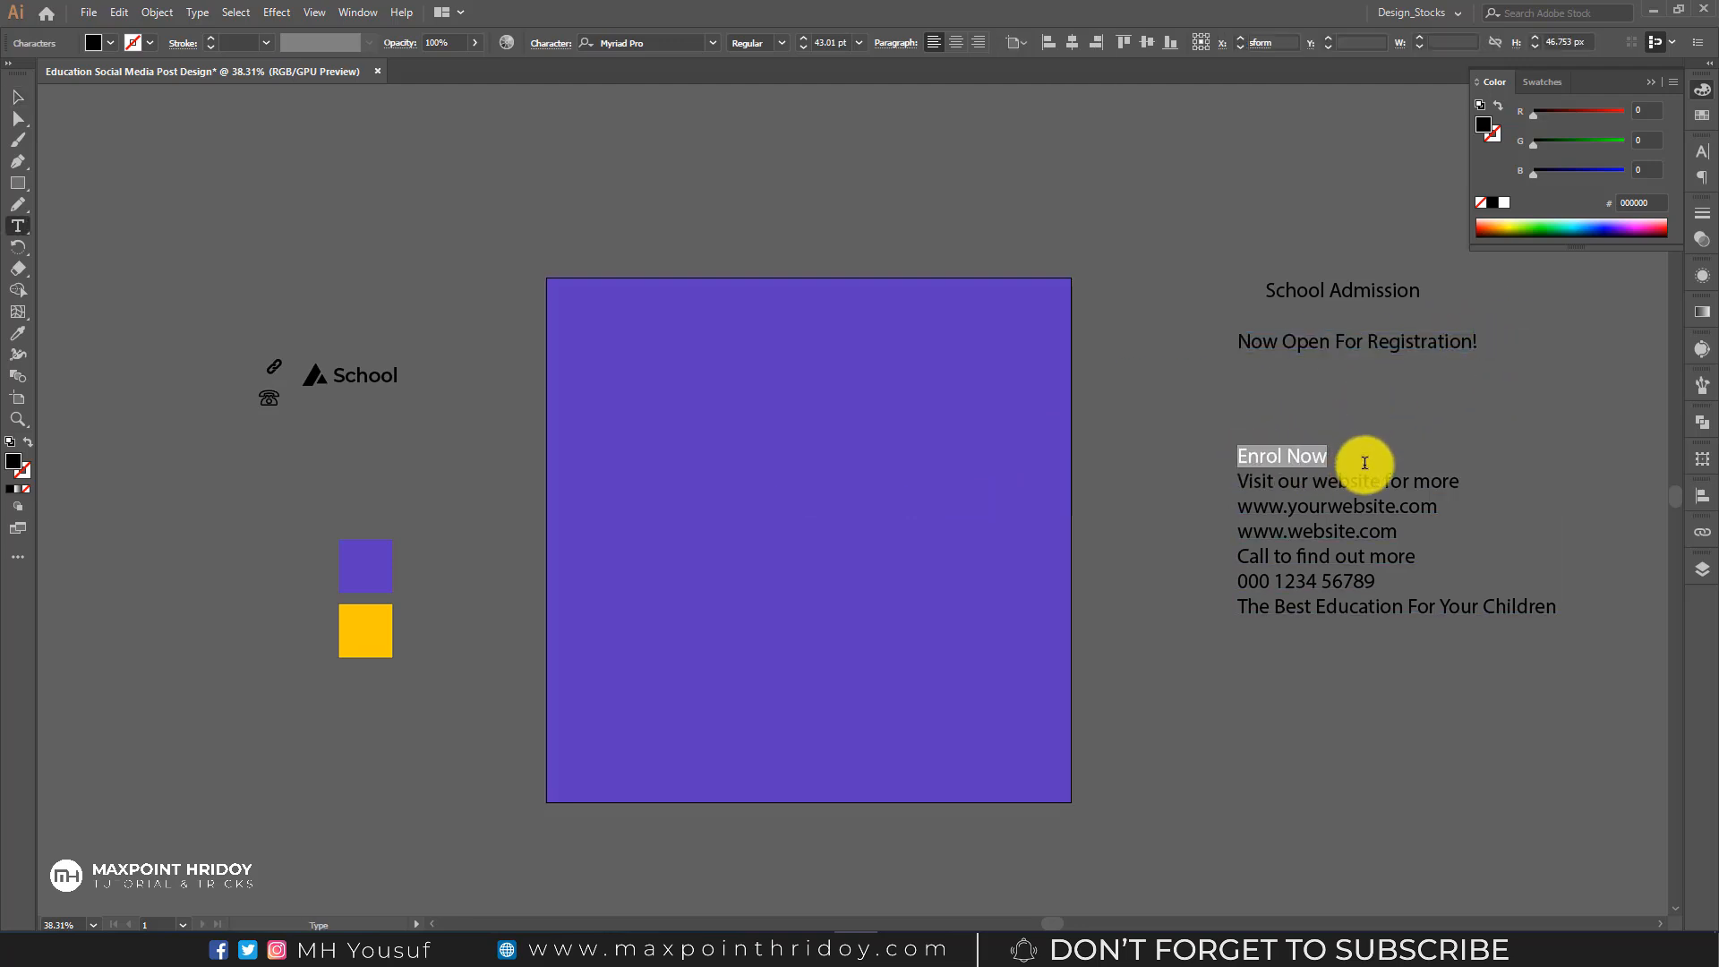
pyautogui.hotkey('ctrl', 'x')
pyautogui.press('Escape')
pyautogui.click(1212, 406)
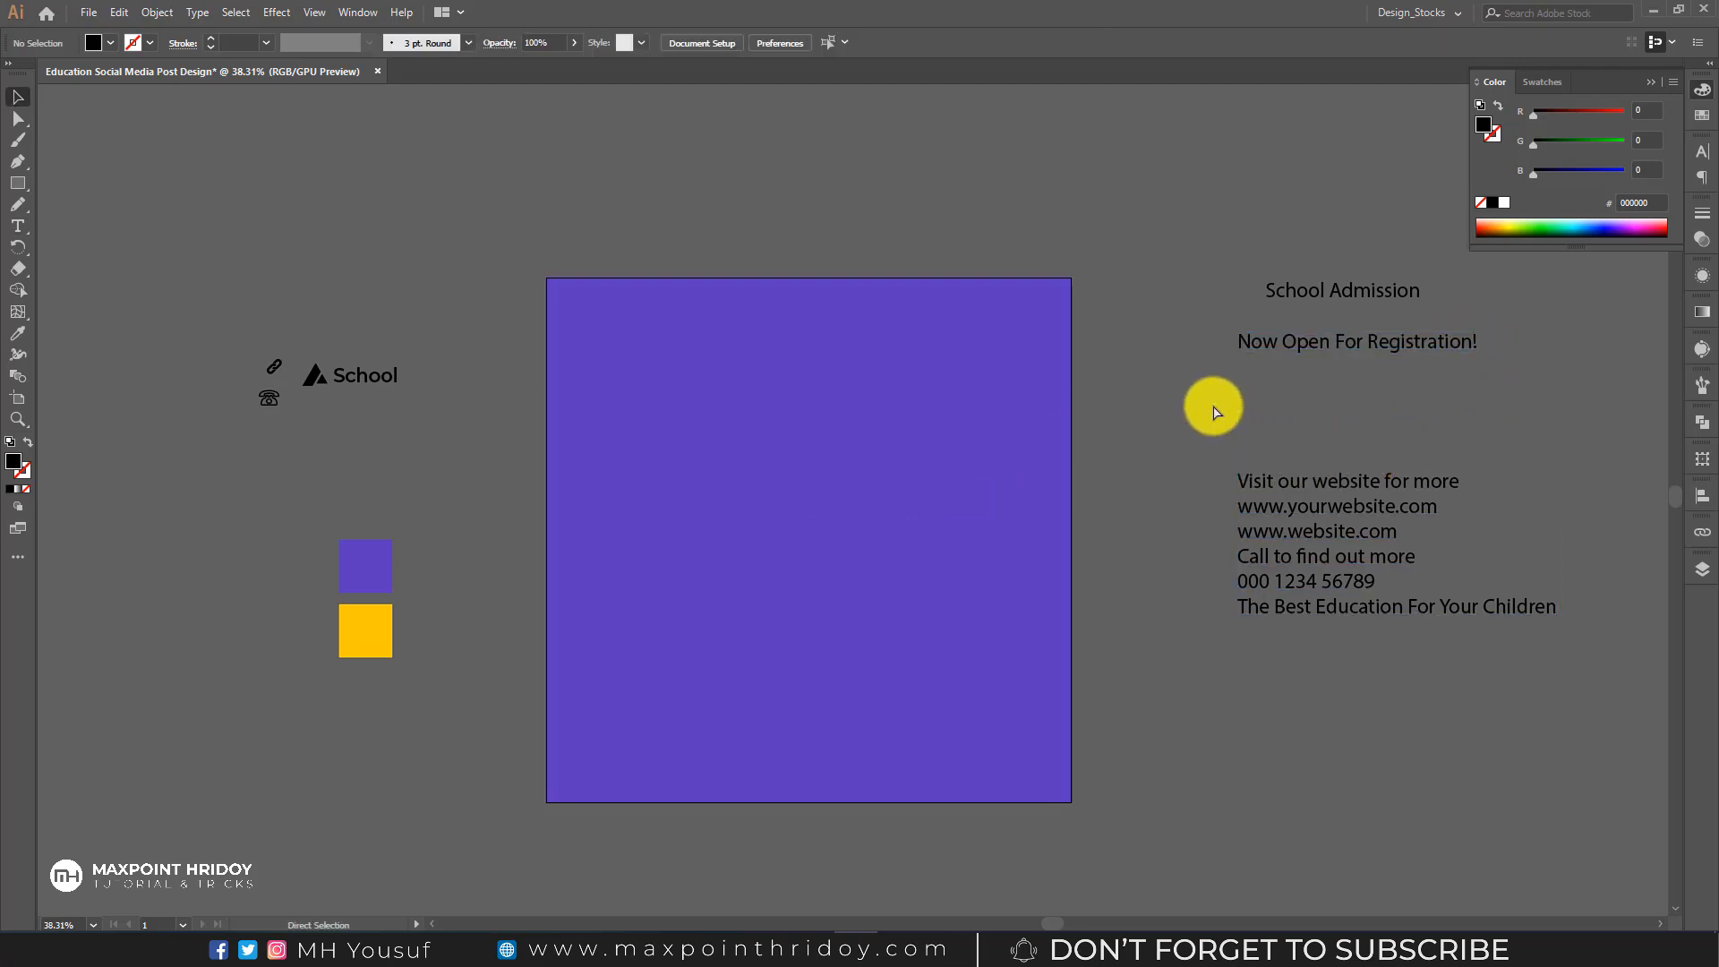
pyautogui.hotkey('ctrl', 'v')
pyautogui.moveTo(859, 498); pyautogui.dragTo(1188, 258)
# - Lower the text block and split off "Visit our website for more" as separate text above it
pyautogui.press('t')
pyautogui.moveTo(1235, 481); pyautogui.dragTo(1512, 481)
pyautogui.hotkey('ctrl', 'x')
pyautogui.press('Escape')
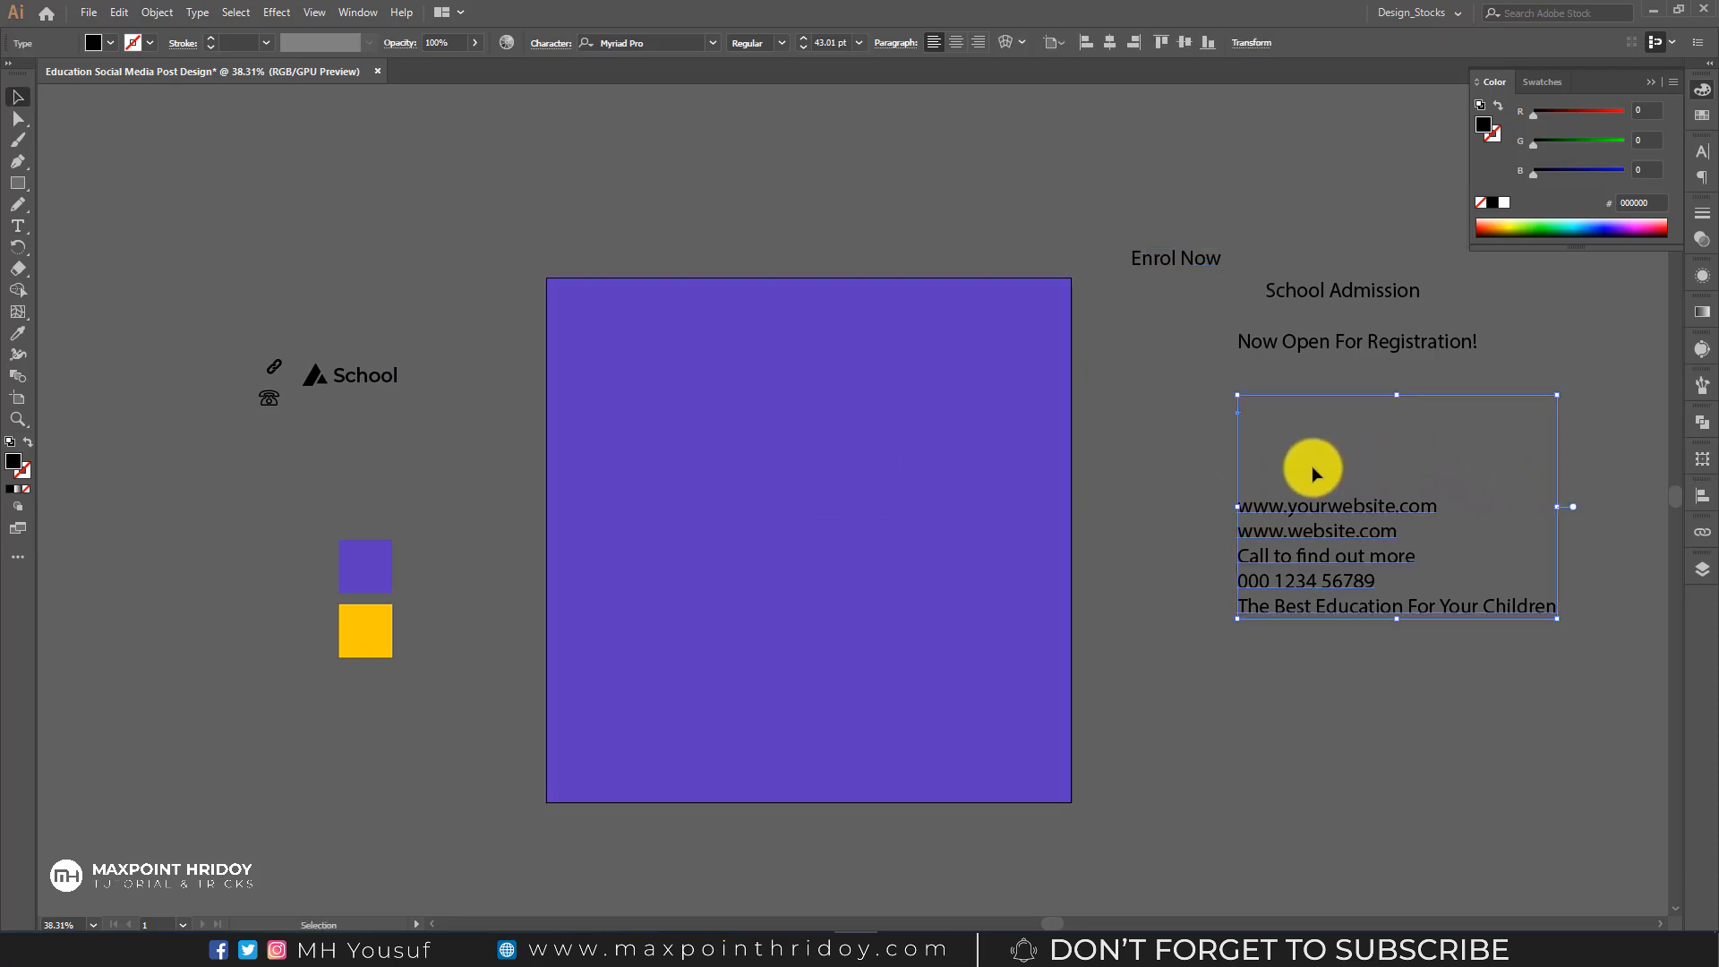
pyautogui.moveTo(1307, 501); pyautogui.dragTo(1325, 588)
pyautogui.click(1216, 445)
pyautogui.hotkey('ctrl', 'v')
pyautogui.moveTo(925, 498); pyautogui.dragTo(1365, 490)
pyautogui.press('t')
pyautogui.moveTo(1251, 591); pyautogui.dragTo(1482, 580)
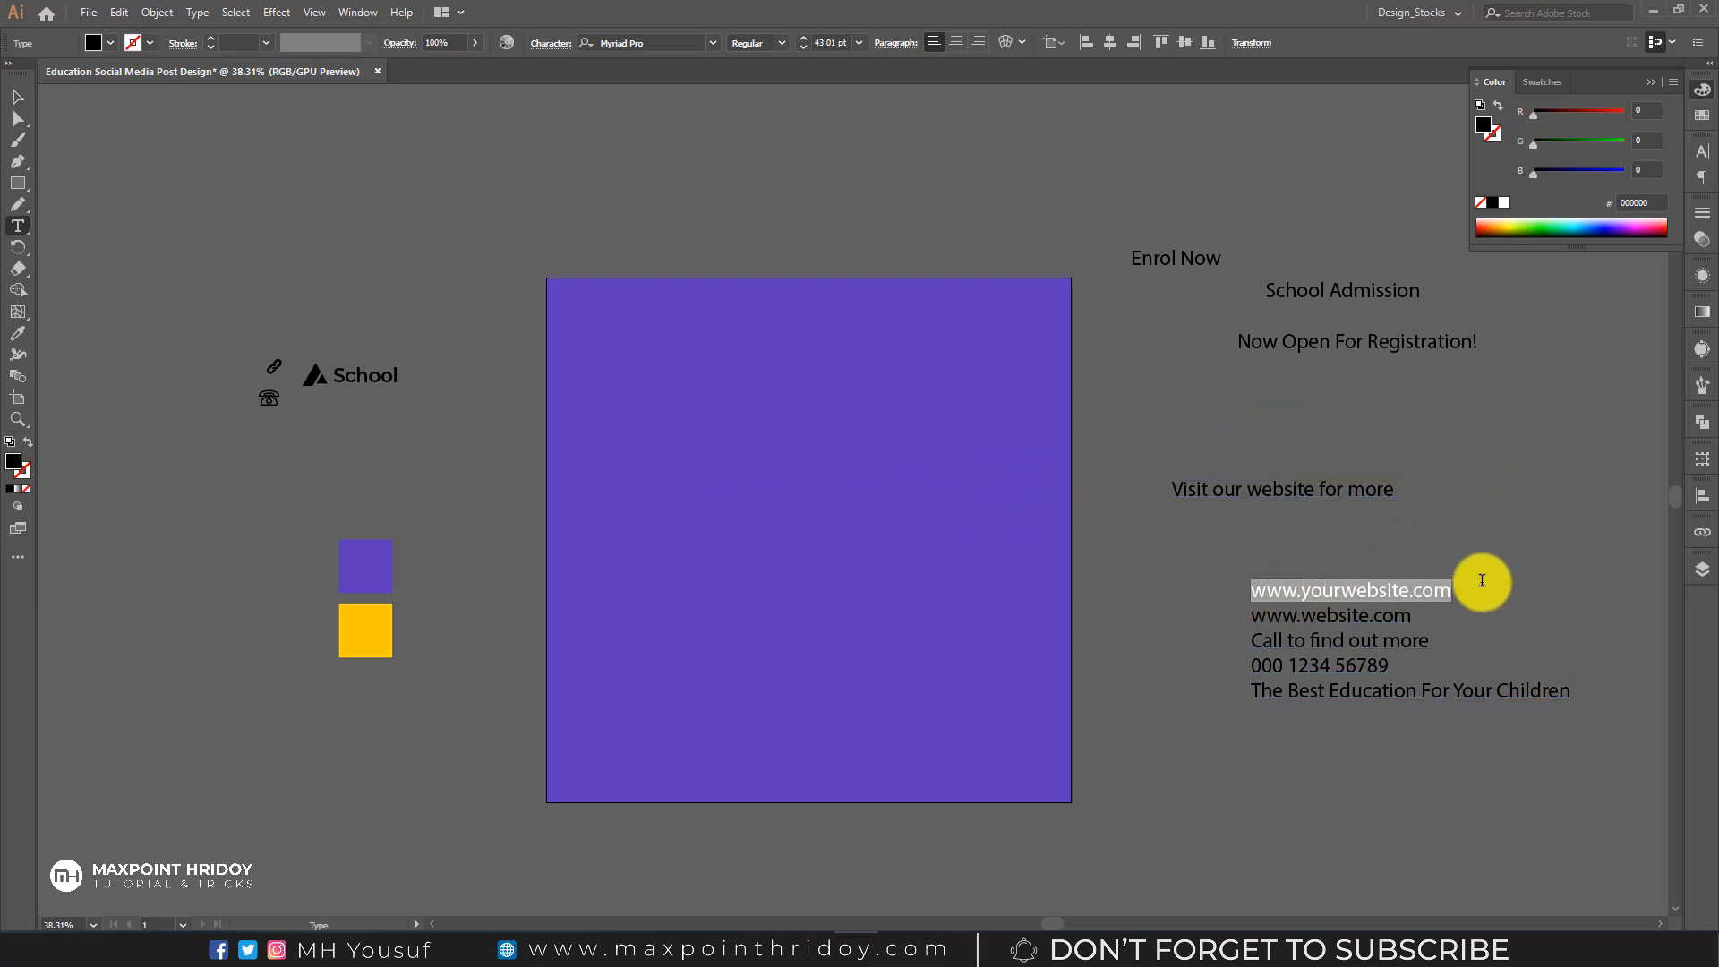
pyautogui.hotkey('ctrl', 'x')
pyautogui.press('Escape')
pyautogui.hotkey('ctrl', 'v')
pyautogui.moveTo(925, 498); pyautogui.dragTo(1356, 442)
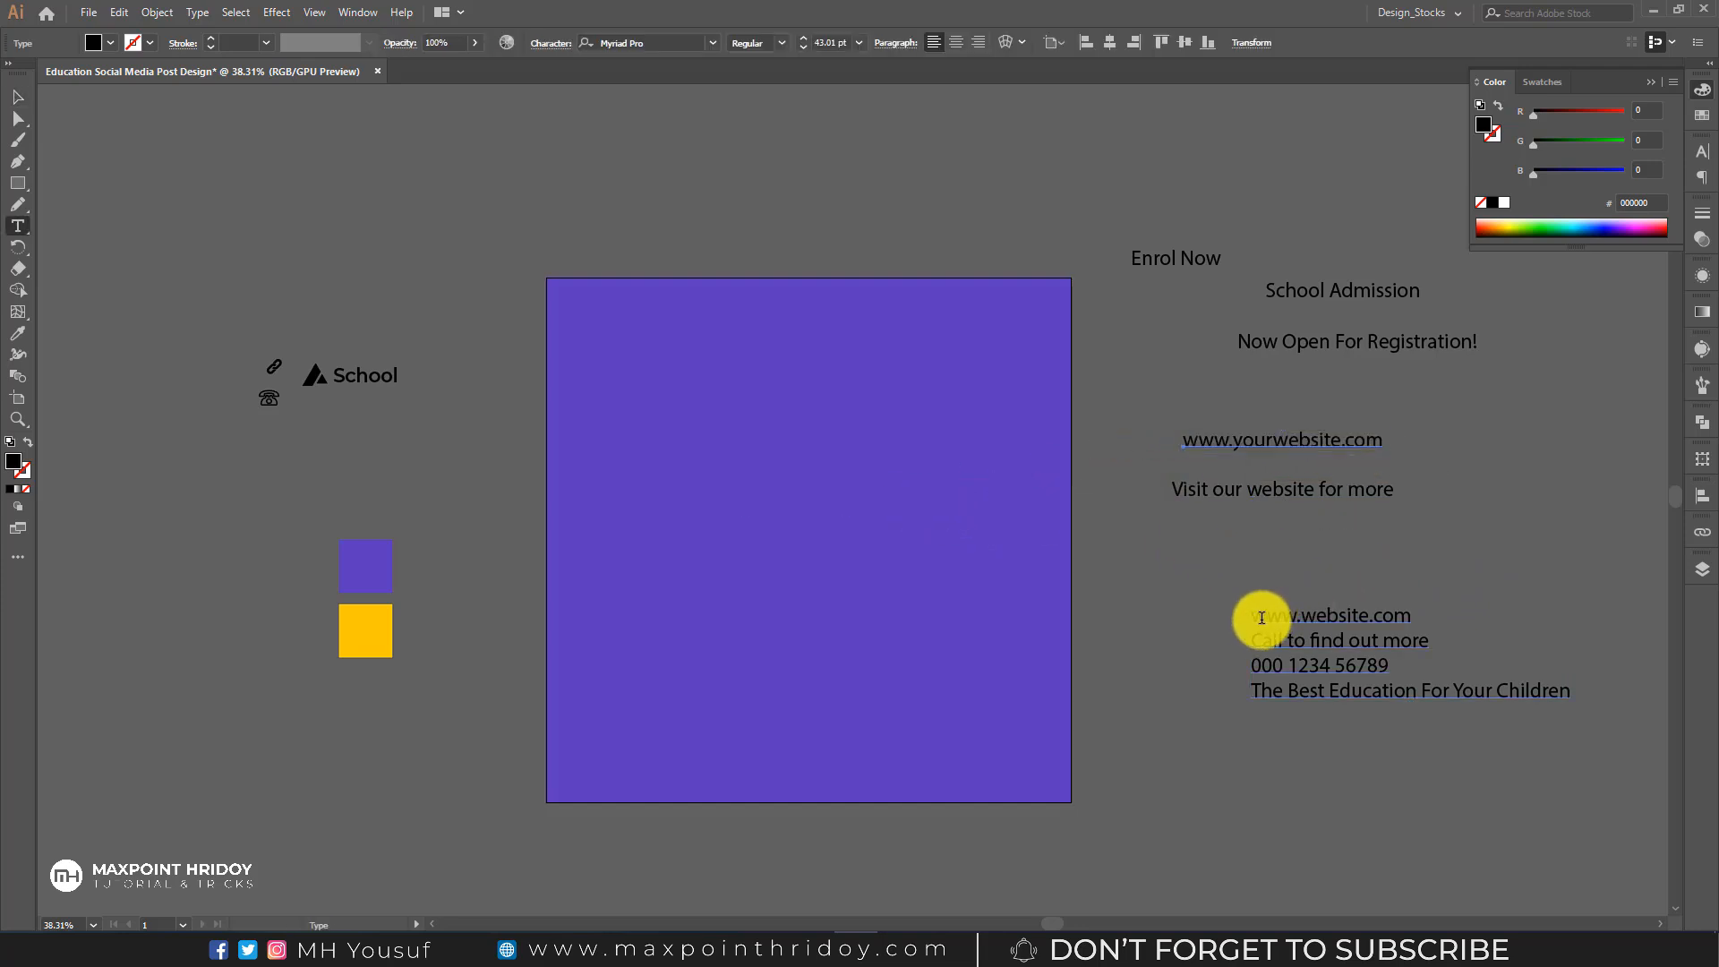
pyautogui.moveTo(1254, 614); pyautogui.dragTo(1457, 606)
pyautogui.press('BackSpace')
pyautogui.press('Escape')
pyautogui.hotkey('ctrl', 'v')
pyautogui.moveTo(911, 505); pyautogui.dragTo(1582, 535)
# - Split "Call to find out more" and its phone number line off the text block as one text object above the remaining line
pyautogui.press('t')
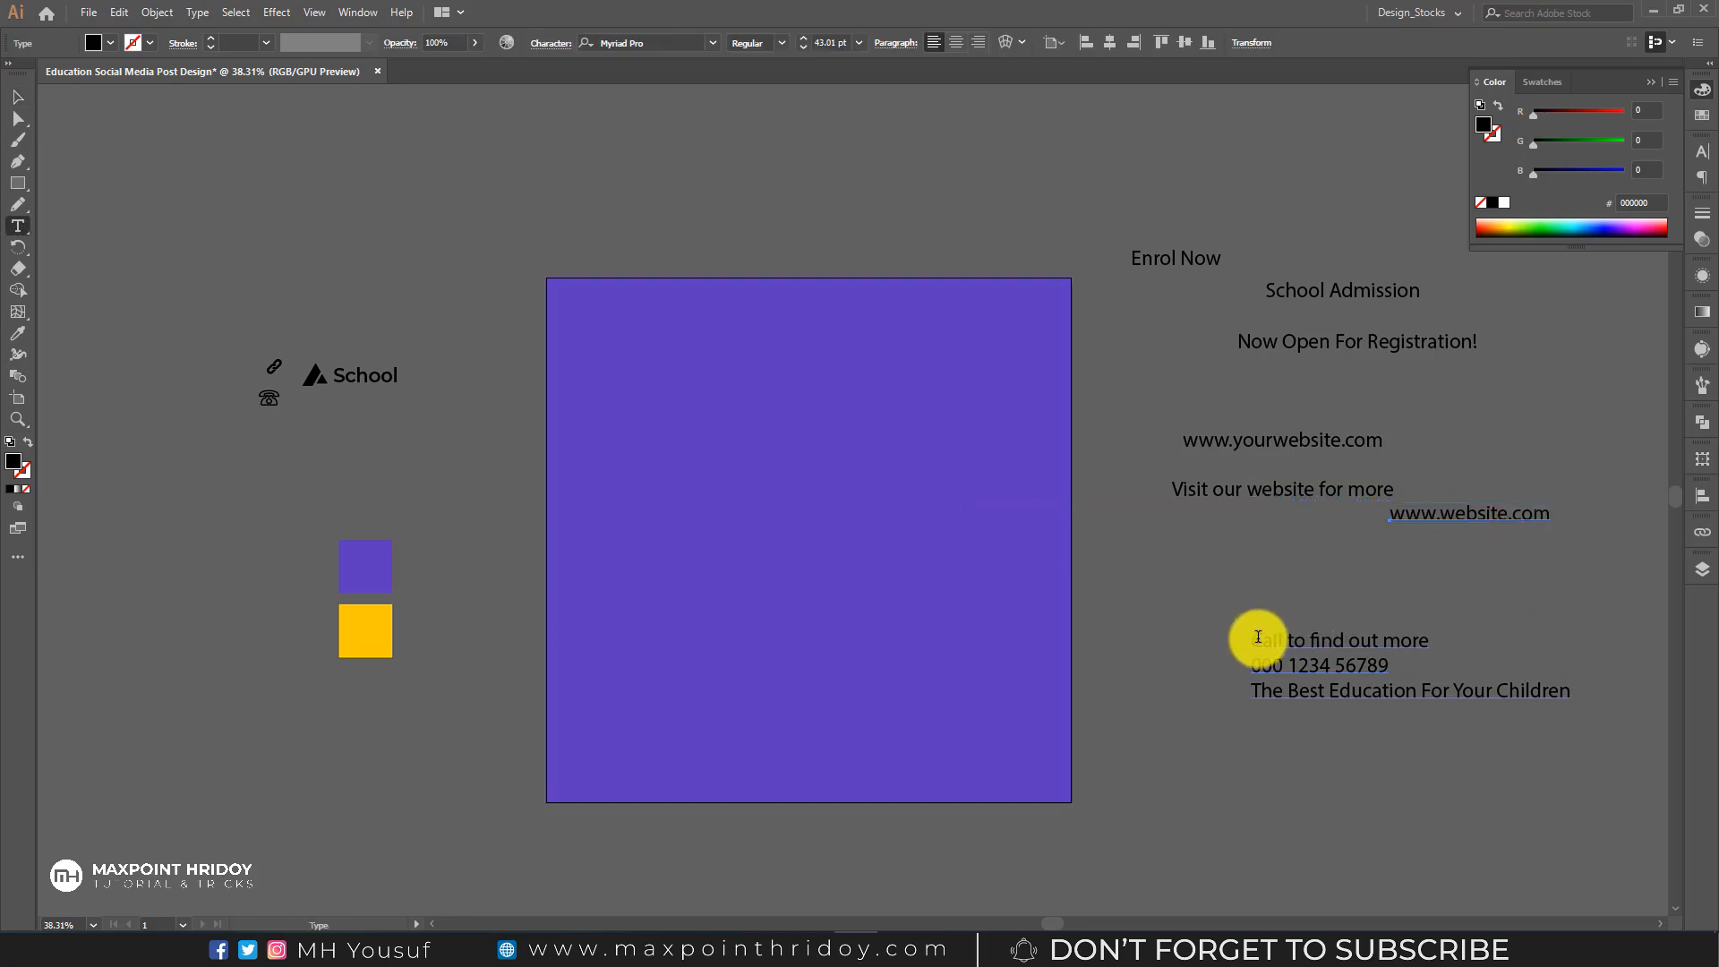
pyautogui.moveTo(1255, 637); pyautogui.dragTo(1412, 663)
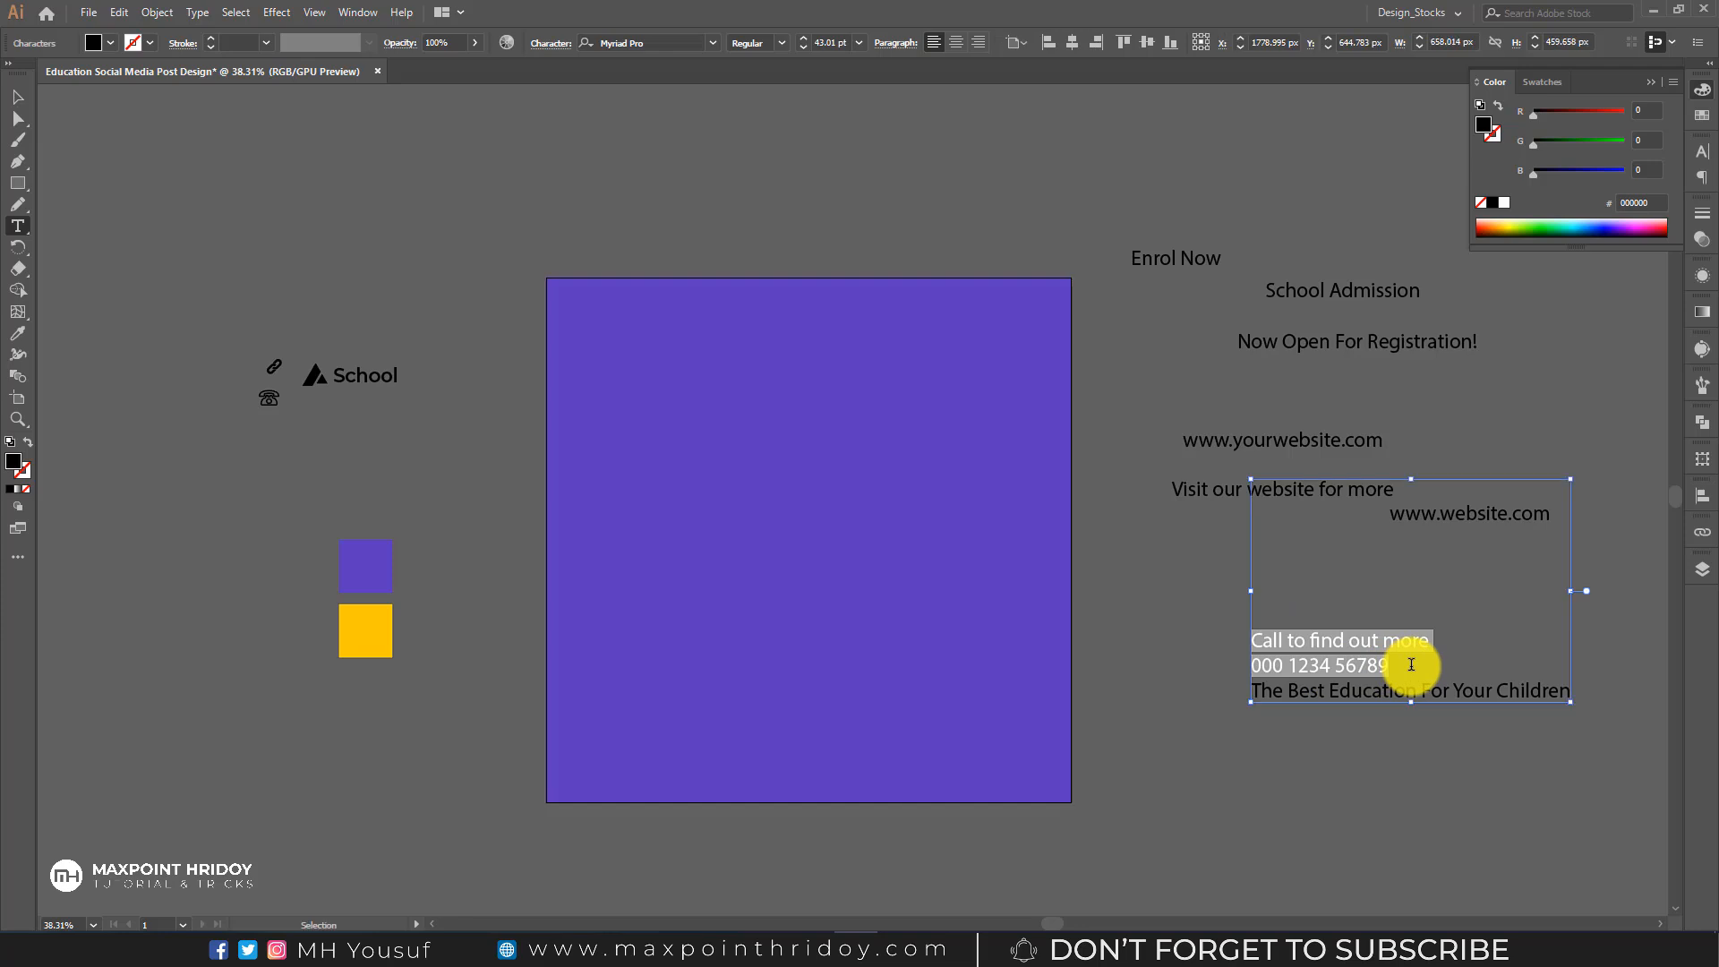
pyautogui.press('BackSpace')
pyautogui.press('Escape')
pyautogui.click(1281, 722)
pyautogui.hotkey('ctrl', 'v')
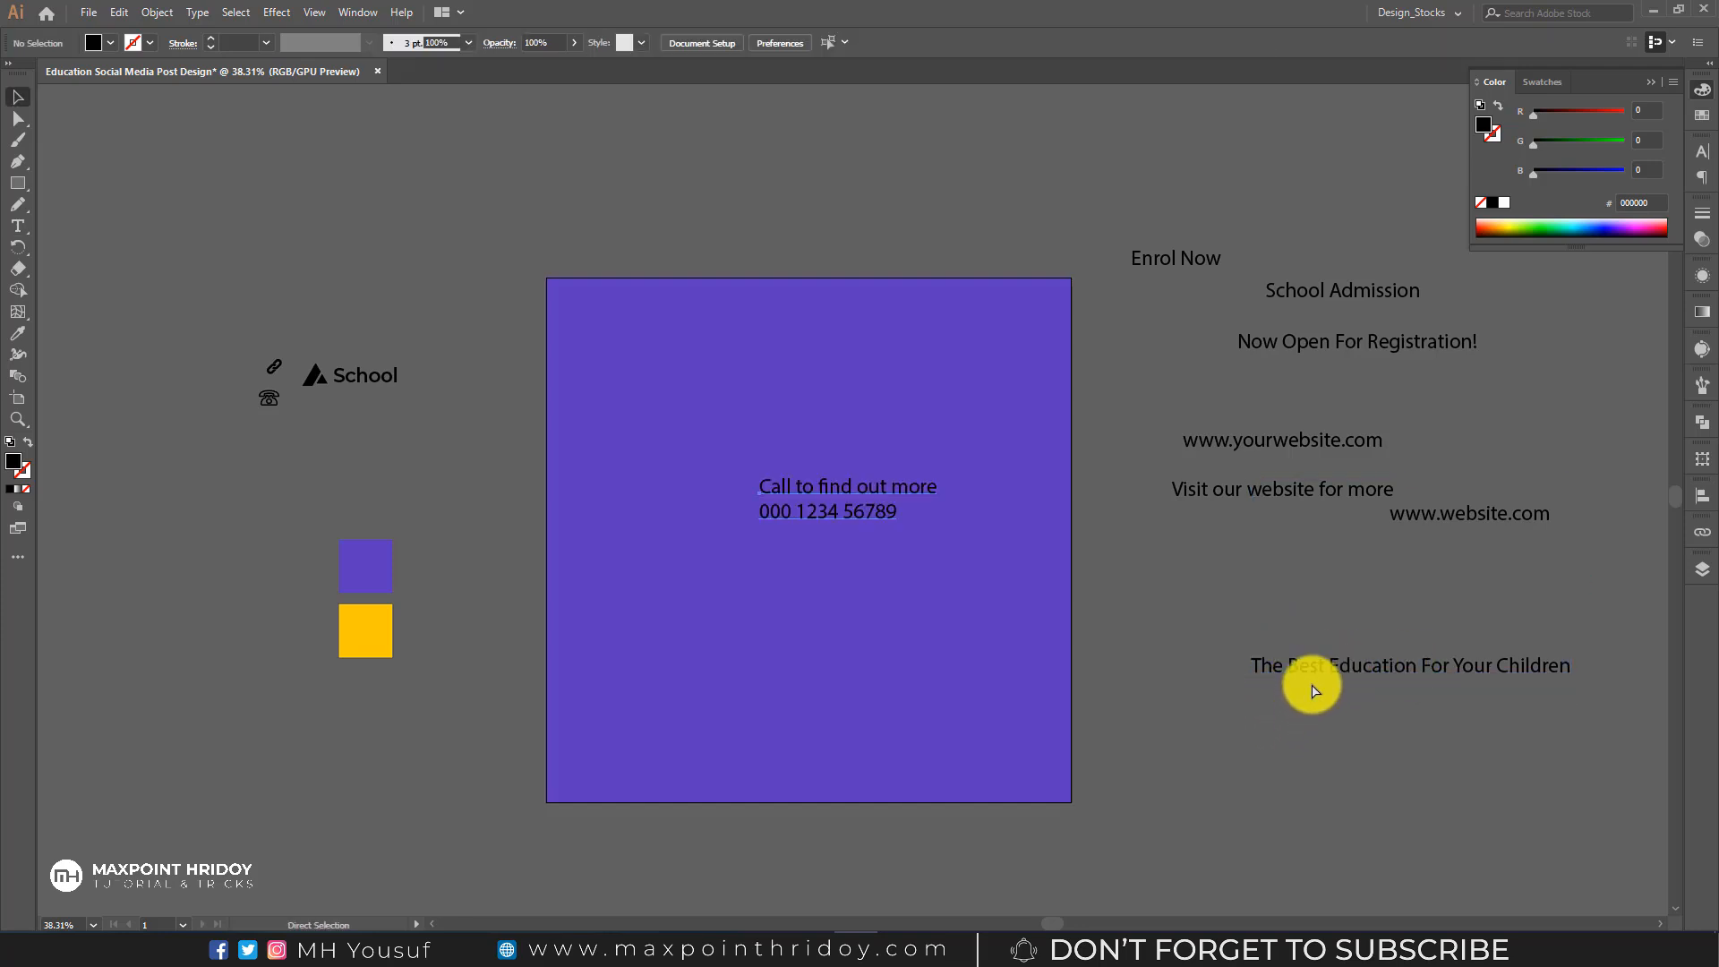
pyautogui.moveTo(916, 497); pyautogui.dragTo(1324, 604)
# - Turn "The Best Education For Your Children" into its own text object below the other separated lines
pyautogui.press('t')
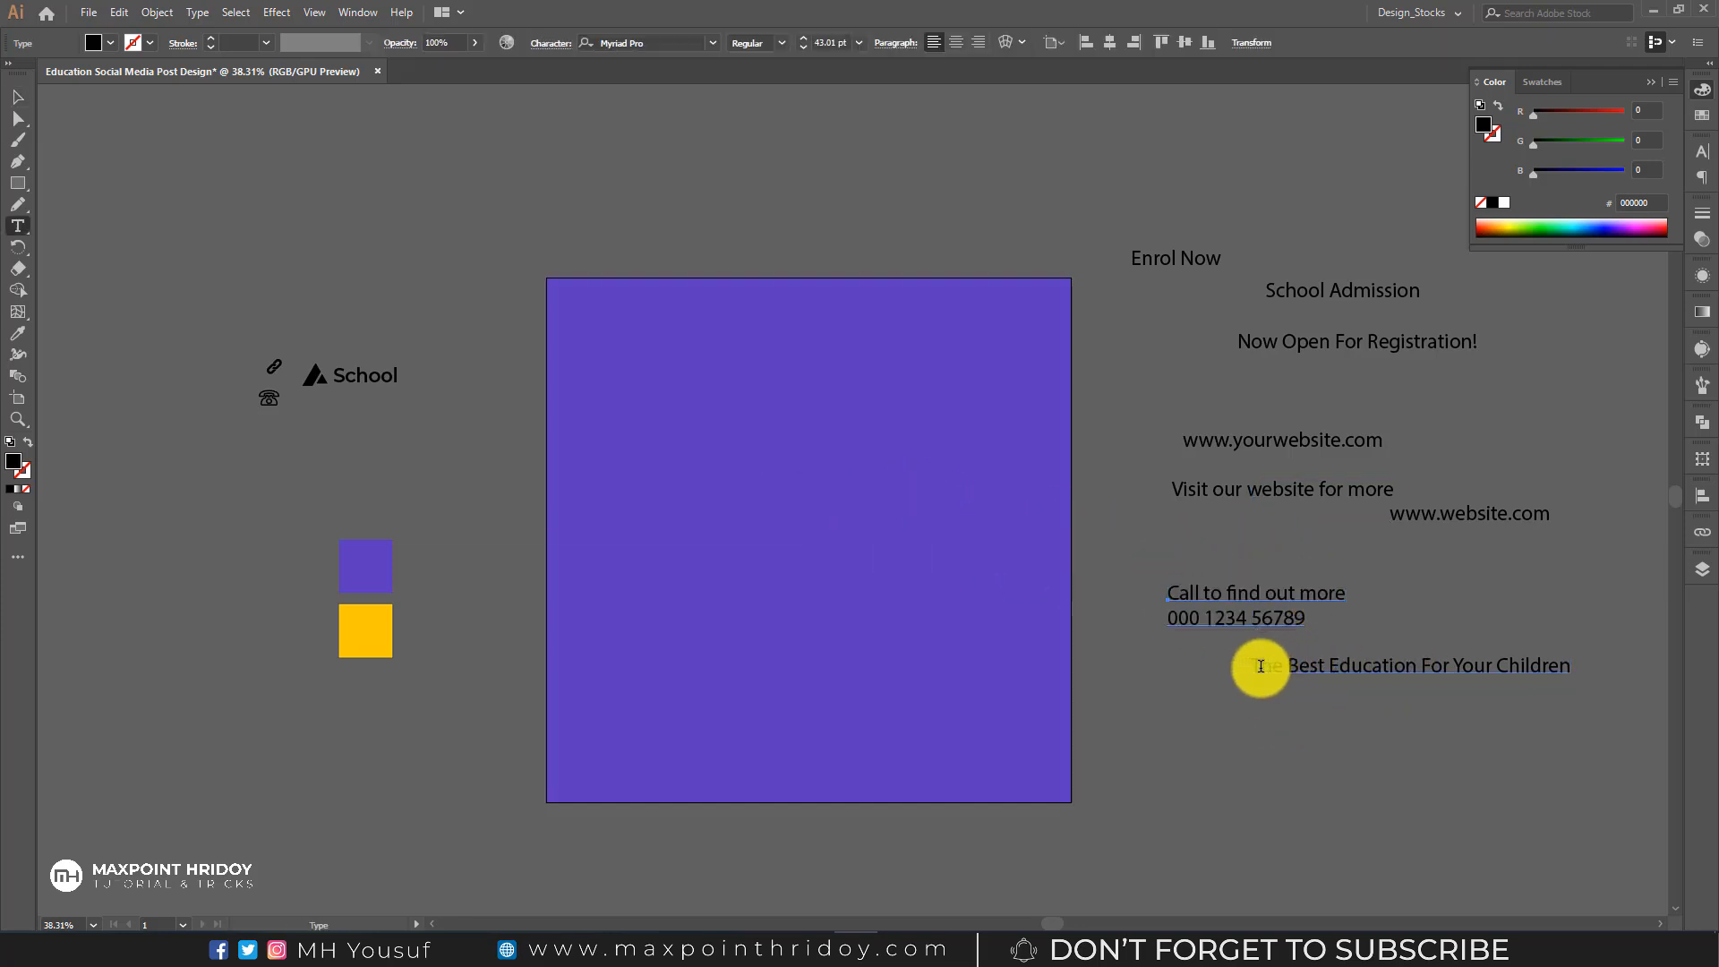
pyautogui.moveTo(1255, 665); pyautogui.dragTo(1611, 680)
pyautogui.press('BackSpace')
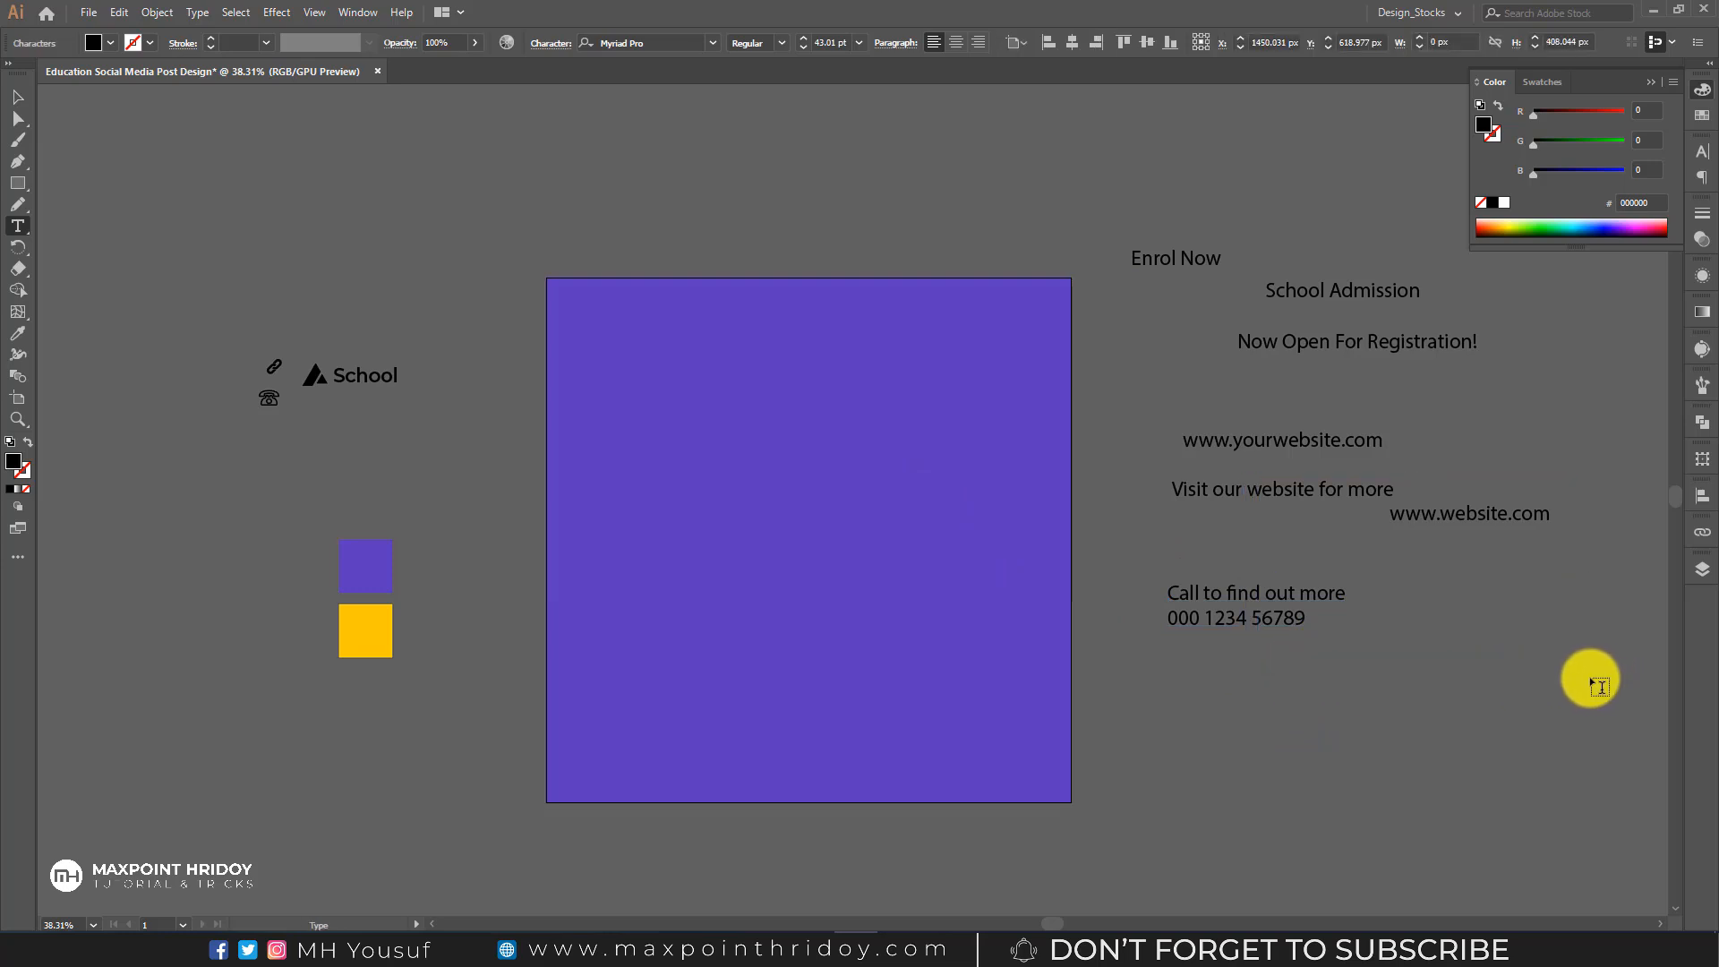
pyautogui.press('Escape')
pyautogui.click(1546, 682)
pyautogui.hotkey('ctrl', 'v')
pyautogui.moveTo(887, 506); pyautogui.dragTo(1444, 718)
pyautogui.moveTo(1132, 210); pyautogui.dragTo(1396, 627)
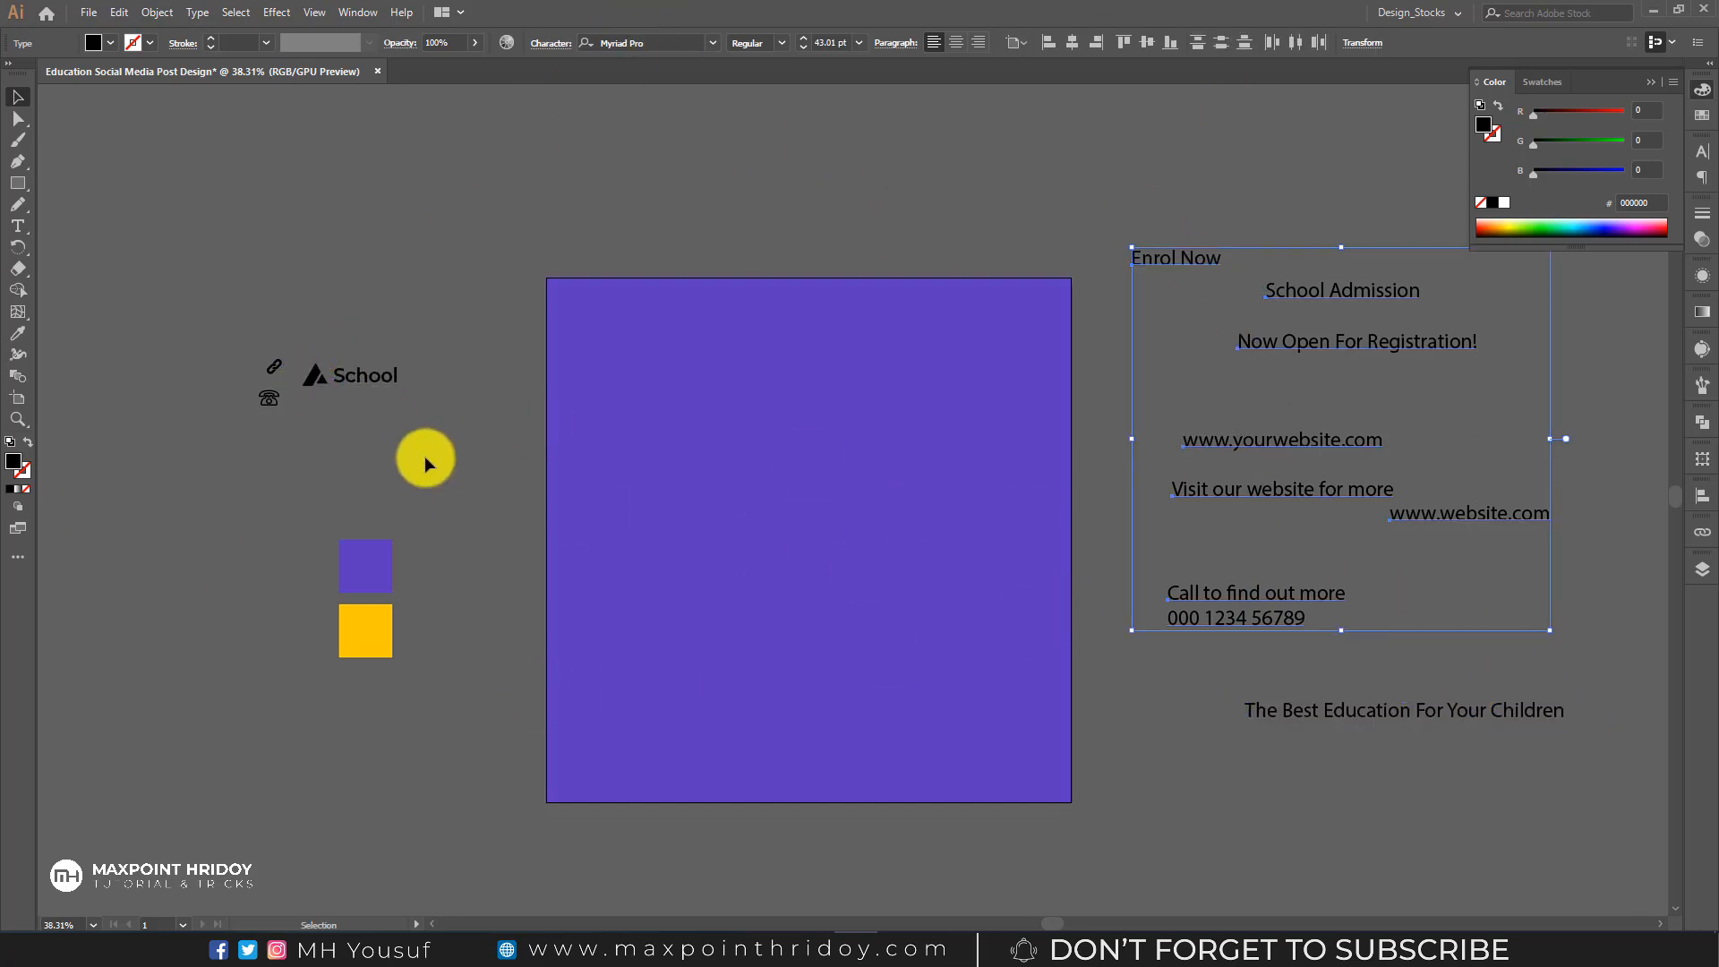
# - Draw a rectangle of about 663 x 405 px across the artboard's left edge and shift it up and to the right
pyautogui.click(19, 188)
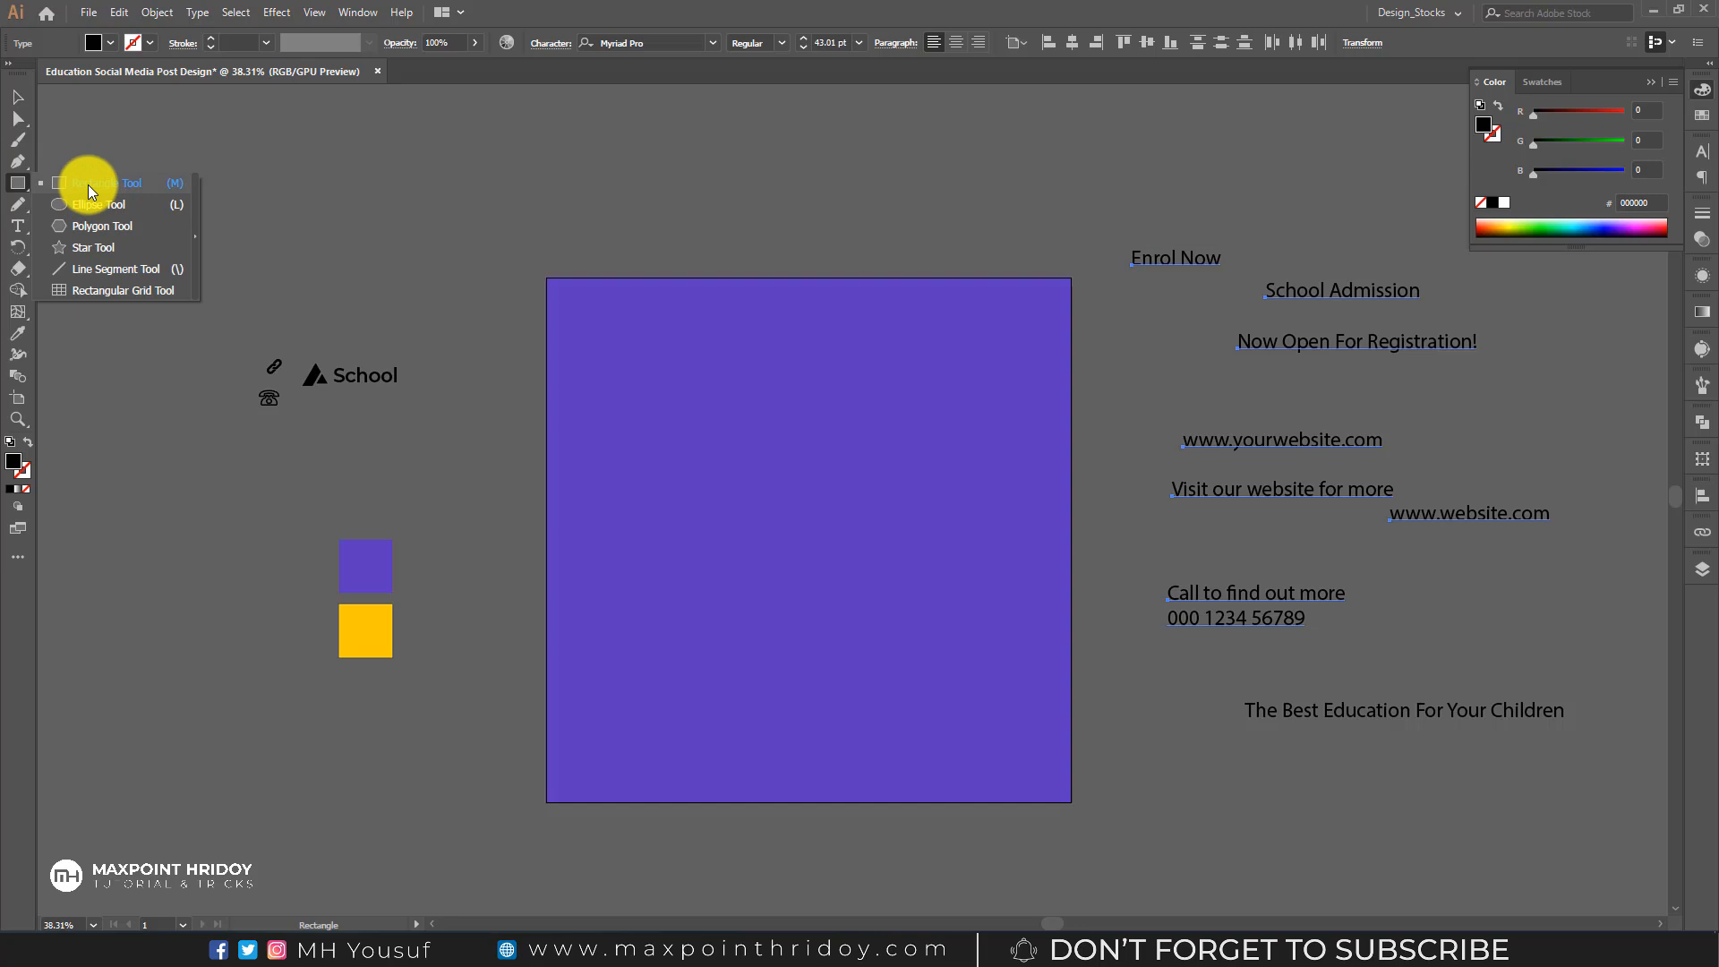
pyautogui.click(90, 187)
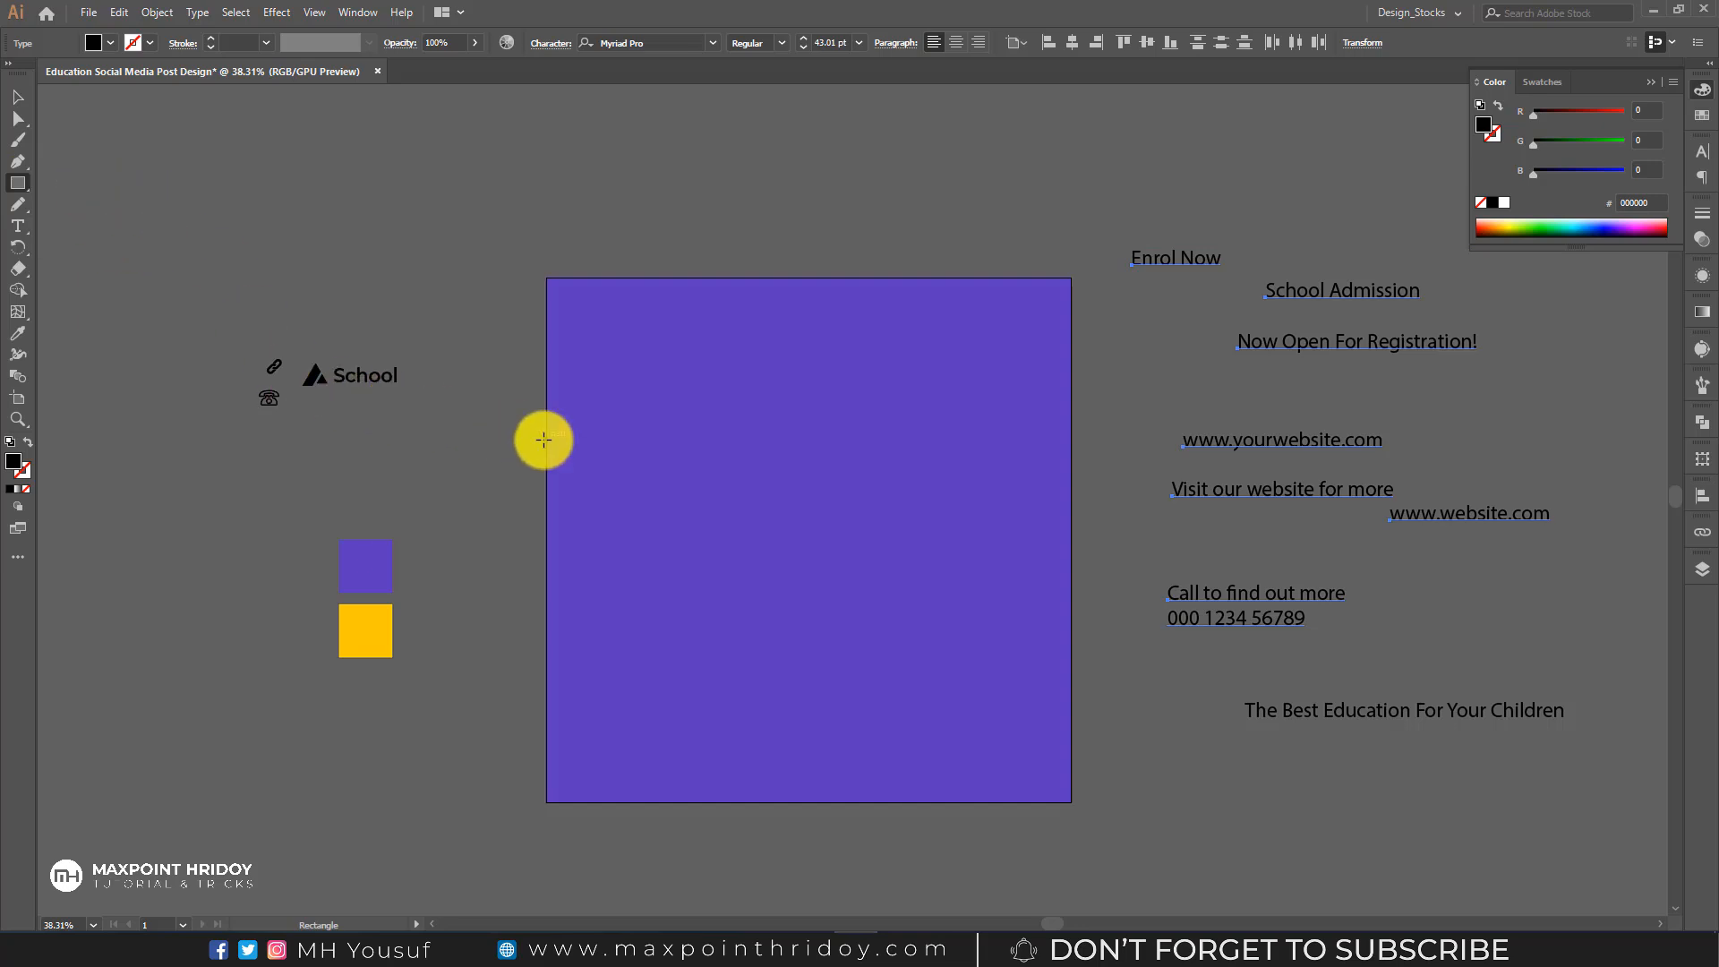
pyautogui.moveTo(472, 454); pyautogui.dragTo(794, 647)
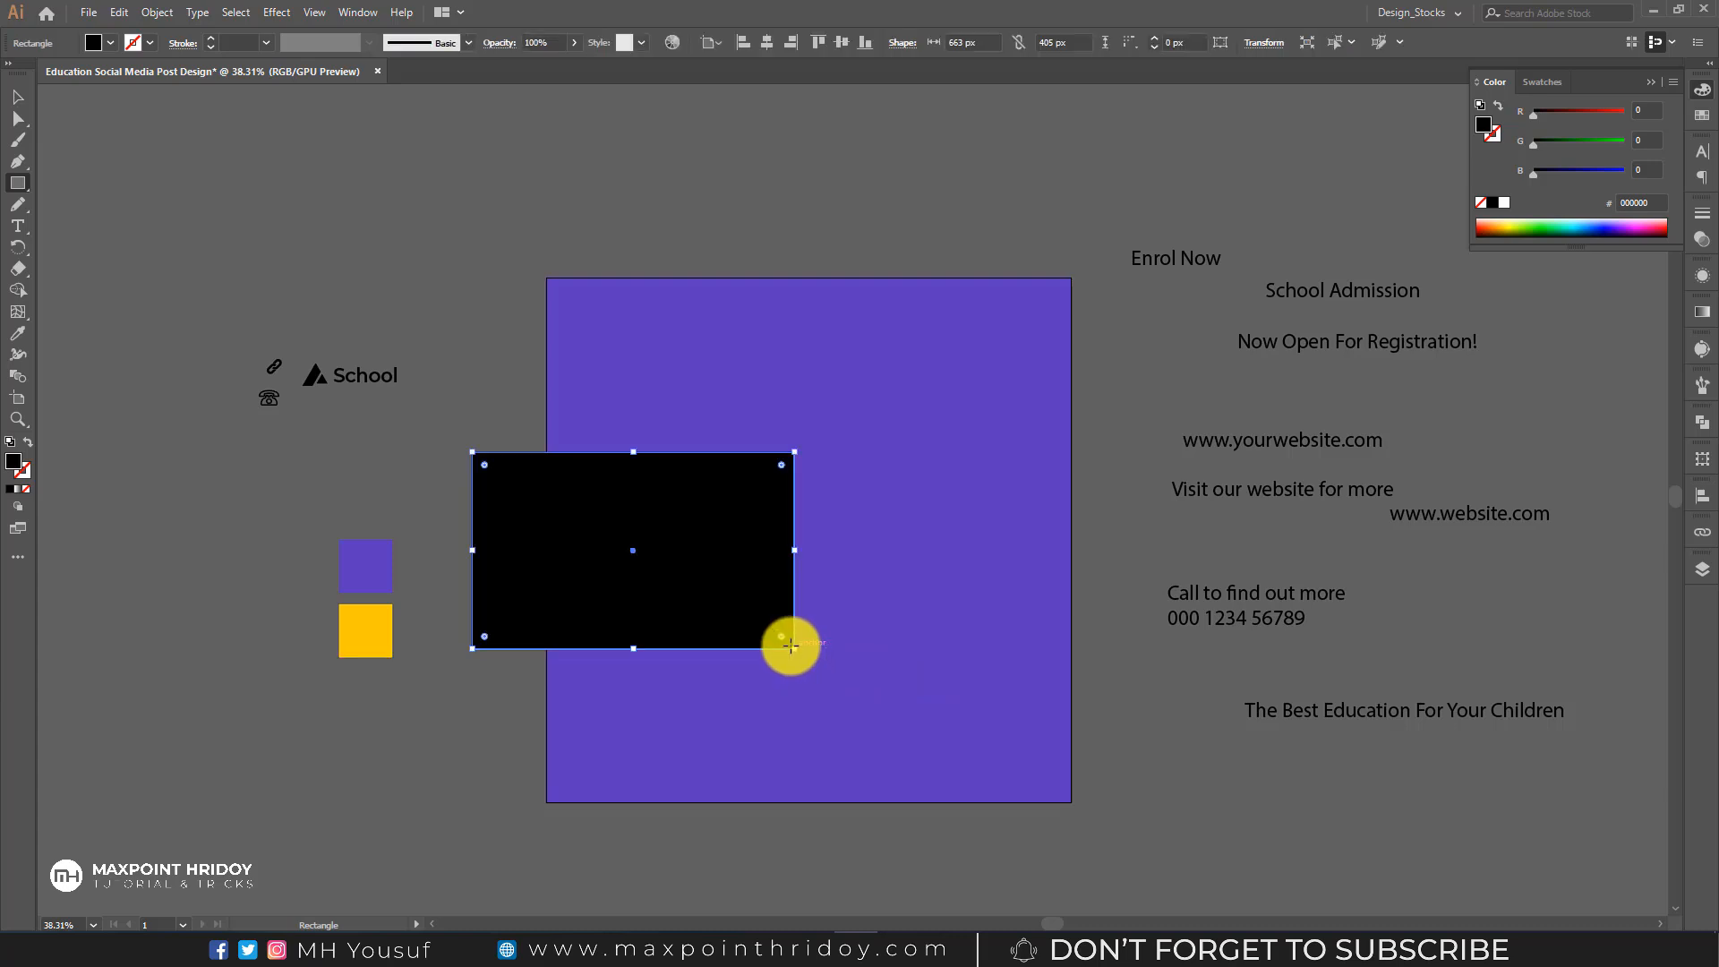
pyautogui.press('v')
pyautogui.moveTo(625, 523); pyautogui.dragTo(668, 461)
# - Shear the black rectangle by 30° into a slanted parallelogram
pyautogui.click(358, 11)
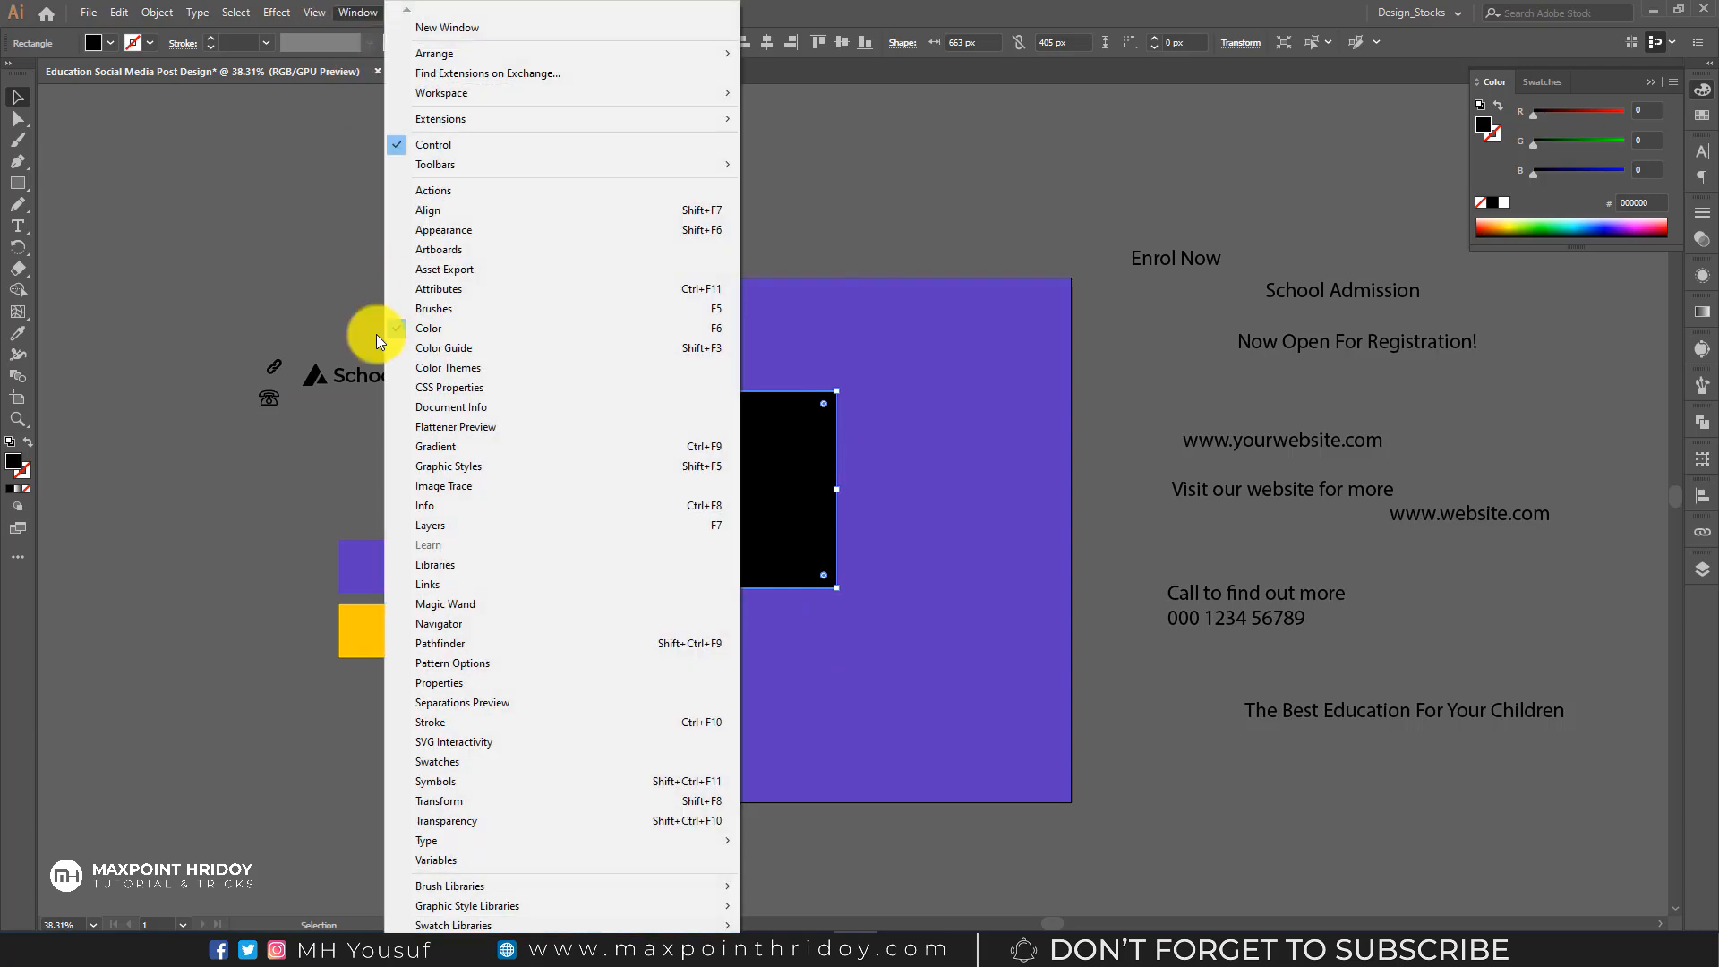
pyautogui.click(465, 802)
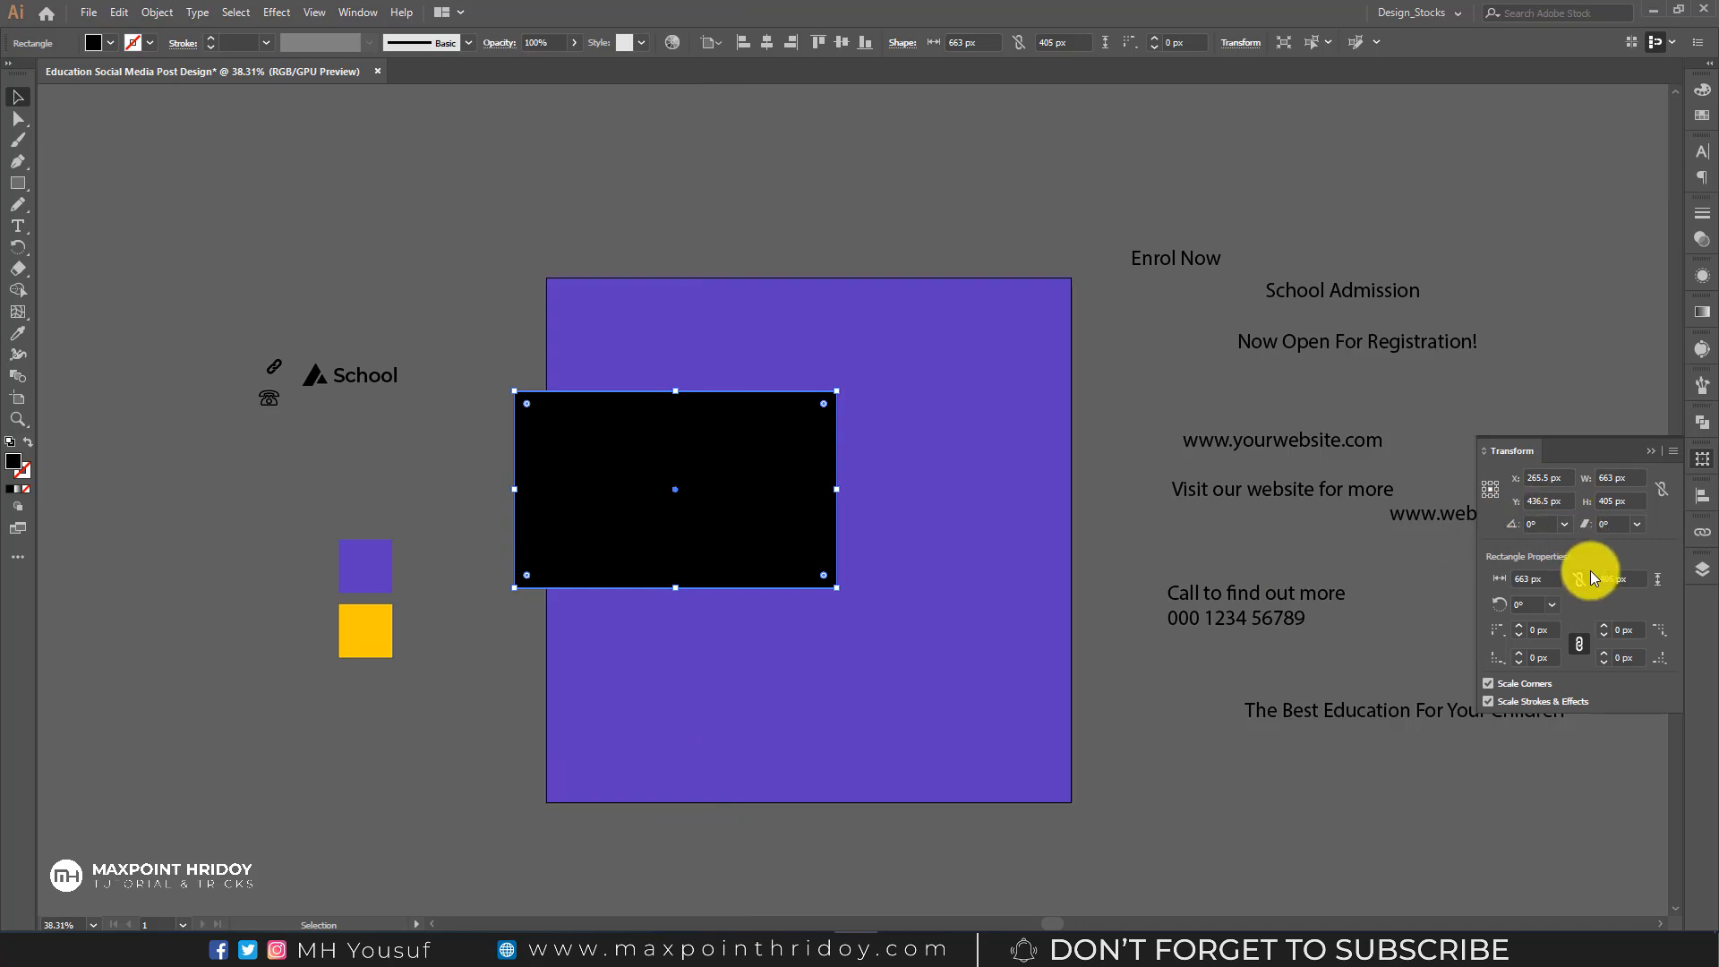
pyautogui.click(1609, 524)
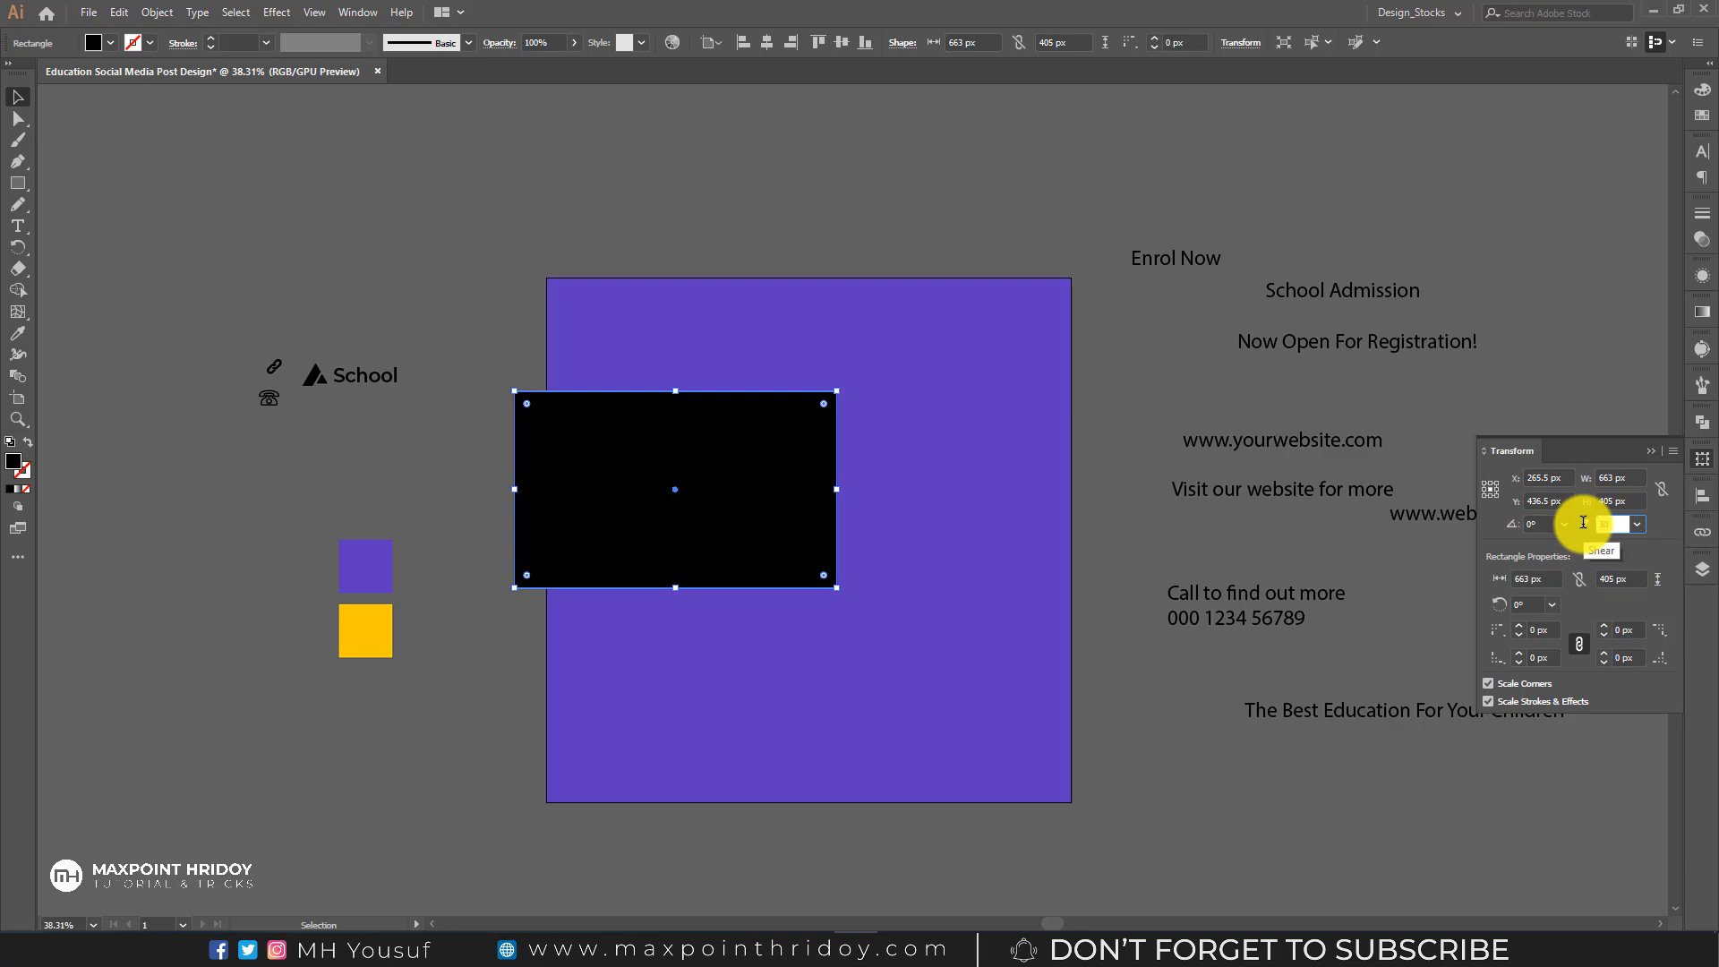
pyautogui.write('30')
pyautogui.press('Return')
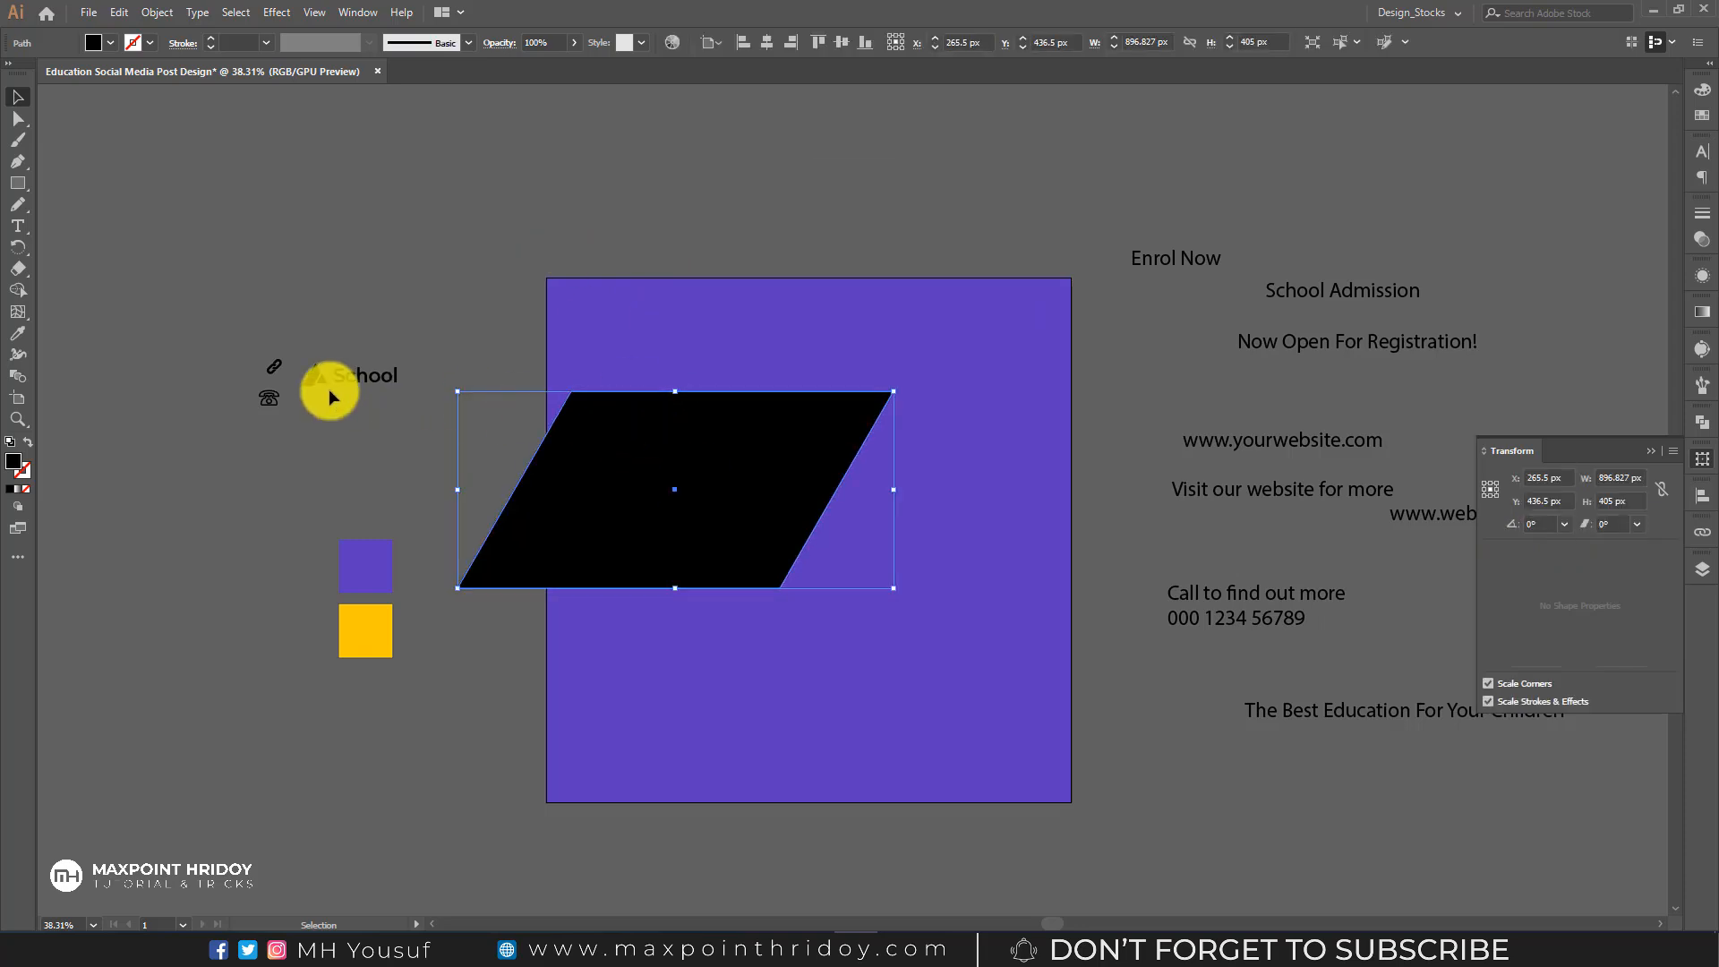
# - Fill the slanted shape with the yellow sampled from the yellow colour square
pyautogui.click(17, 333)
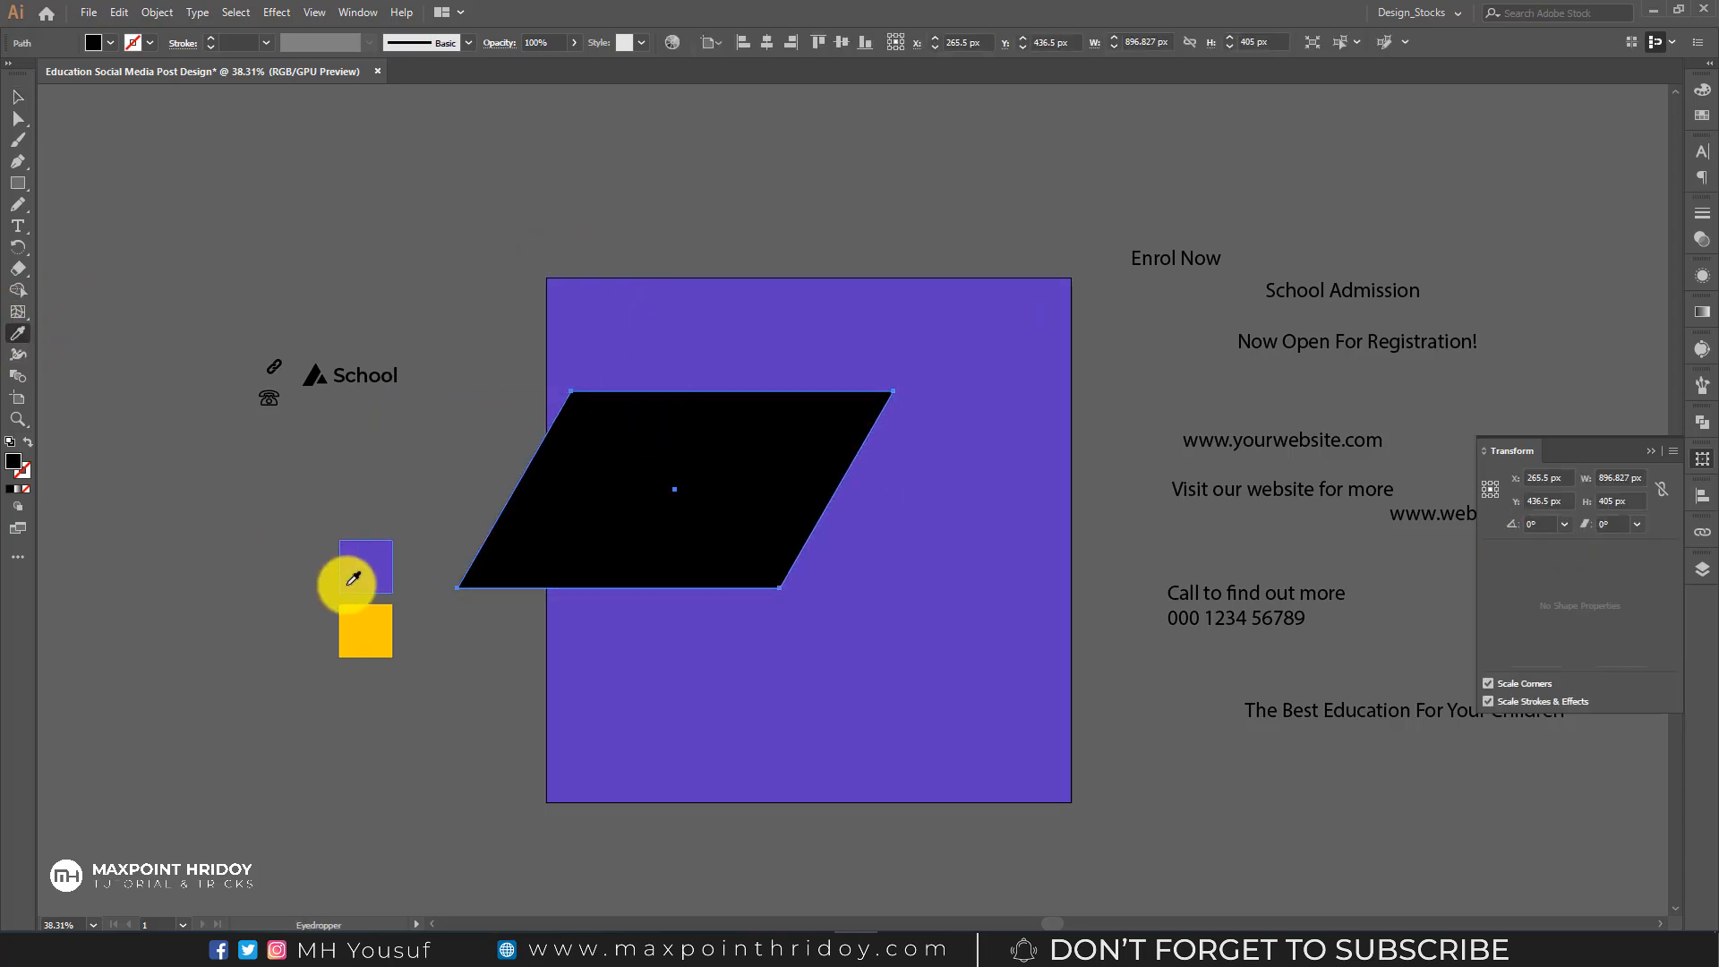
pyautogui.click(364, 624)
pyautogui.click(19, 95)
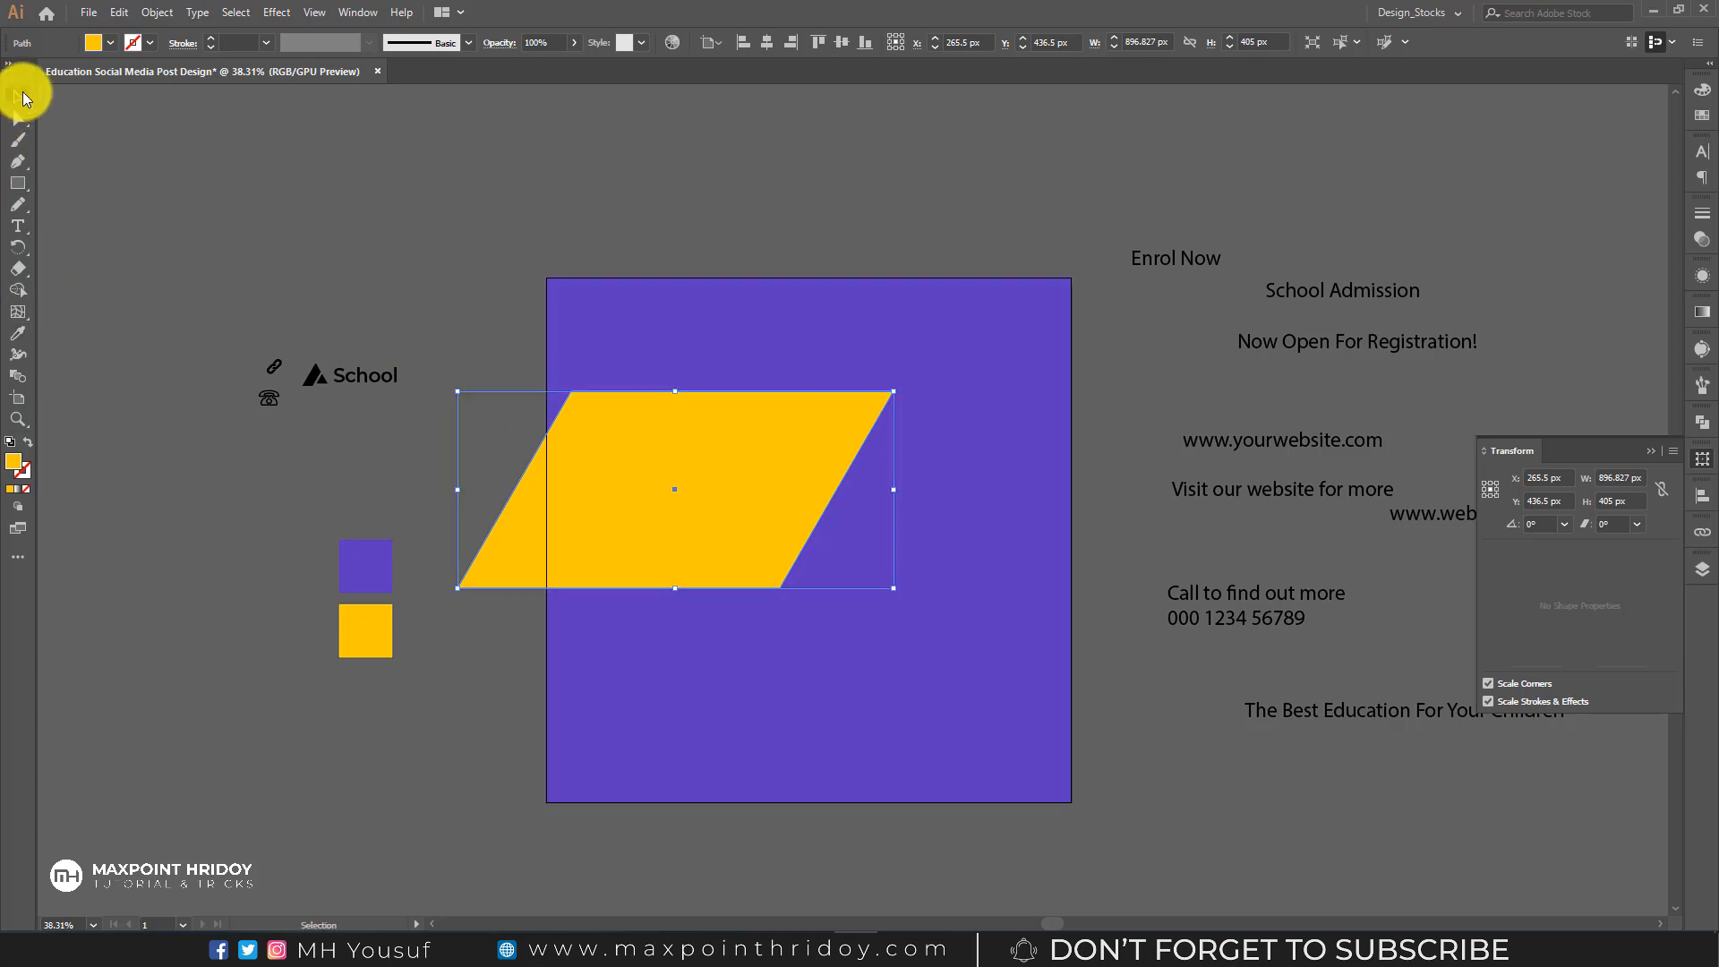
# - Move the School logo into the artboard's upper-left corner area above the yellow shape and fill it white
pyautogui.click(177, 168)
pyautogui.moveTo(345, 378); pyautogui.dragTo(632, 327)
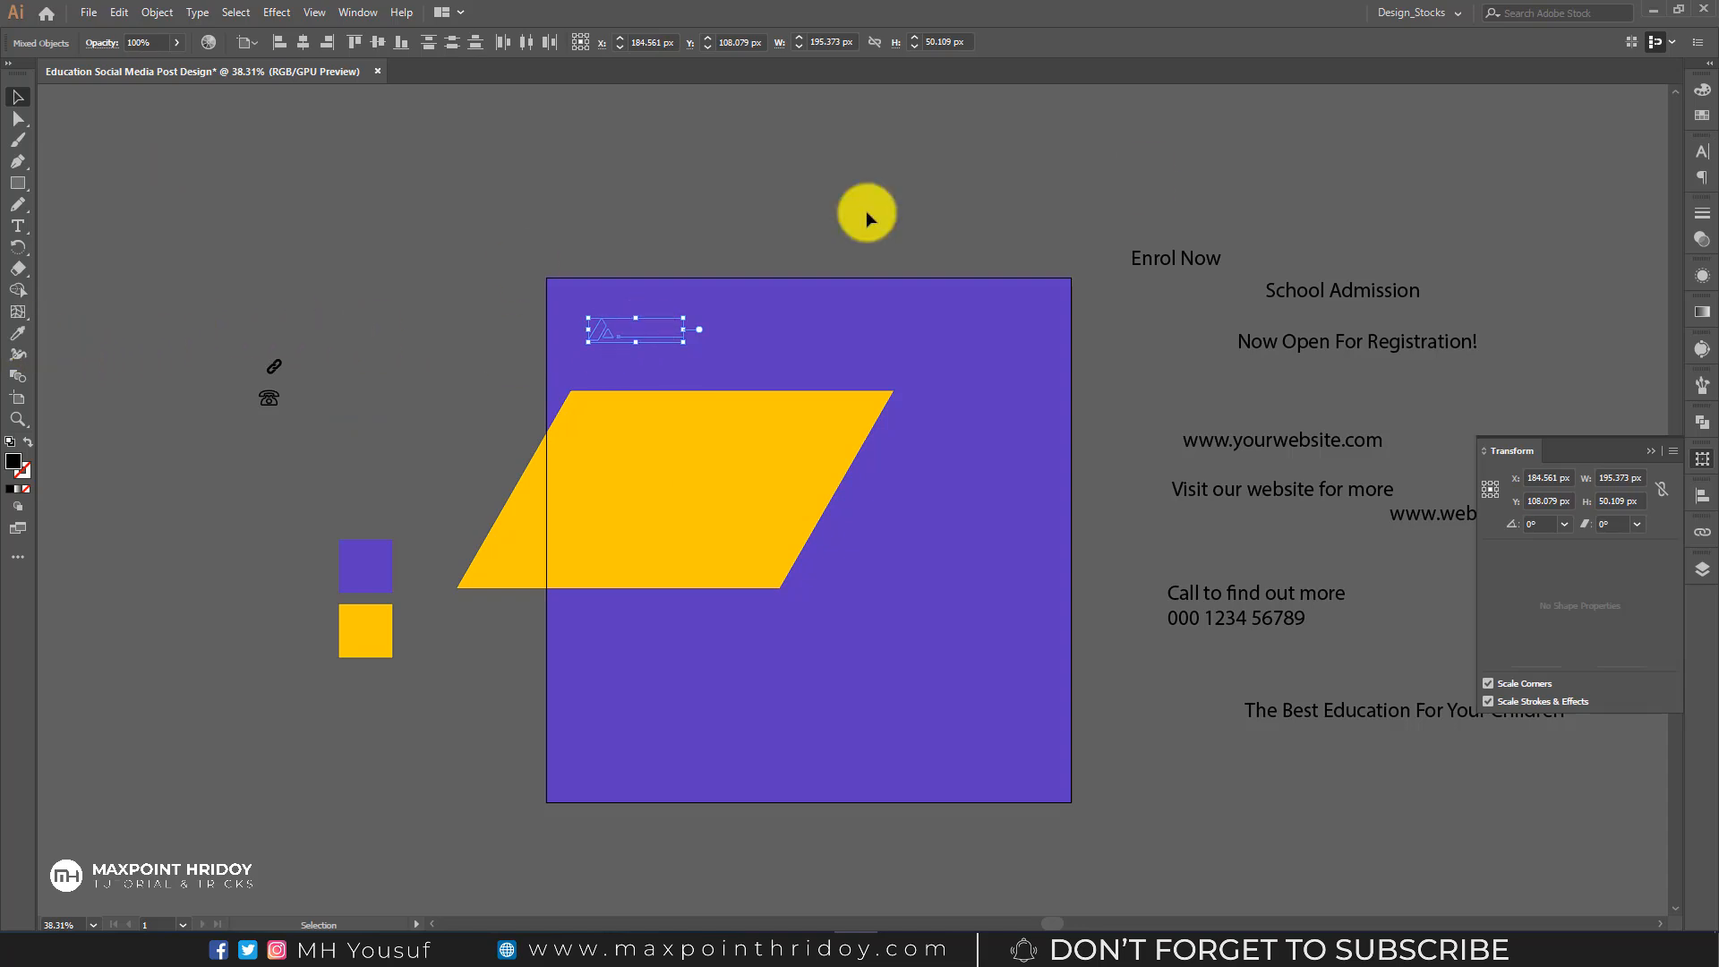
pyautogui.click(1701, 89)
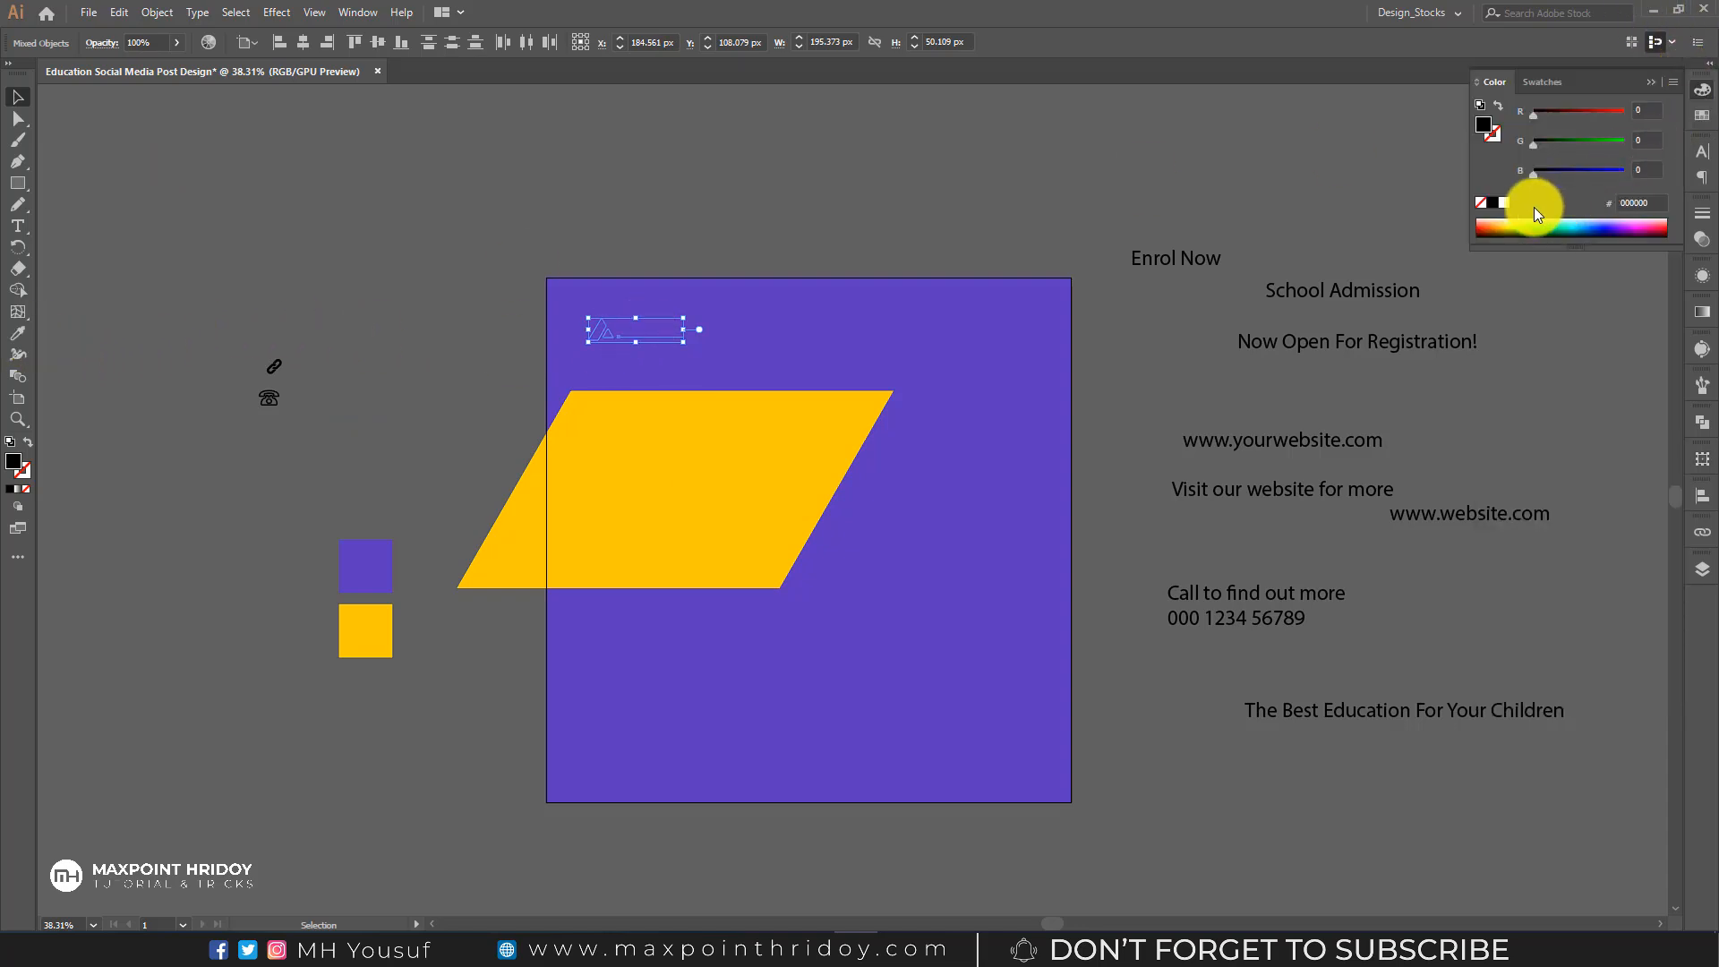
pyautogui.click(1505, 208)
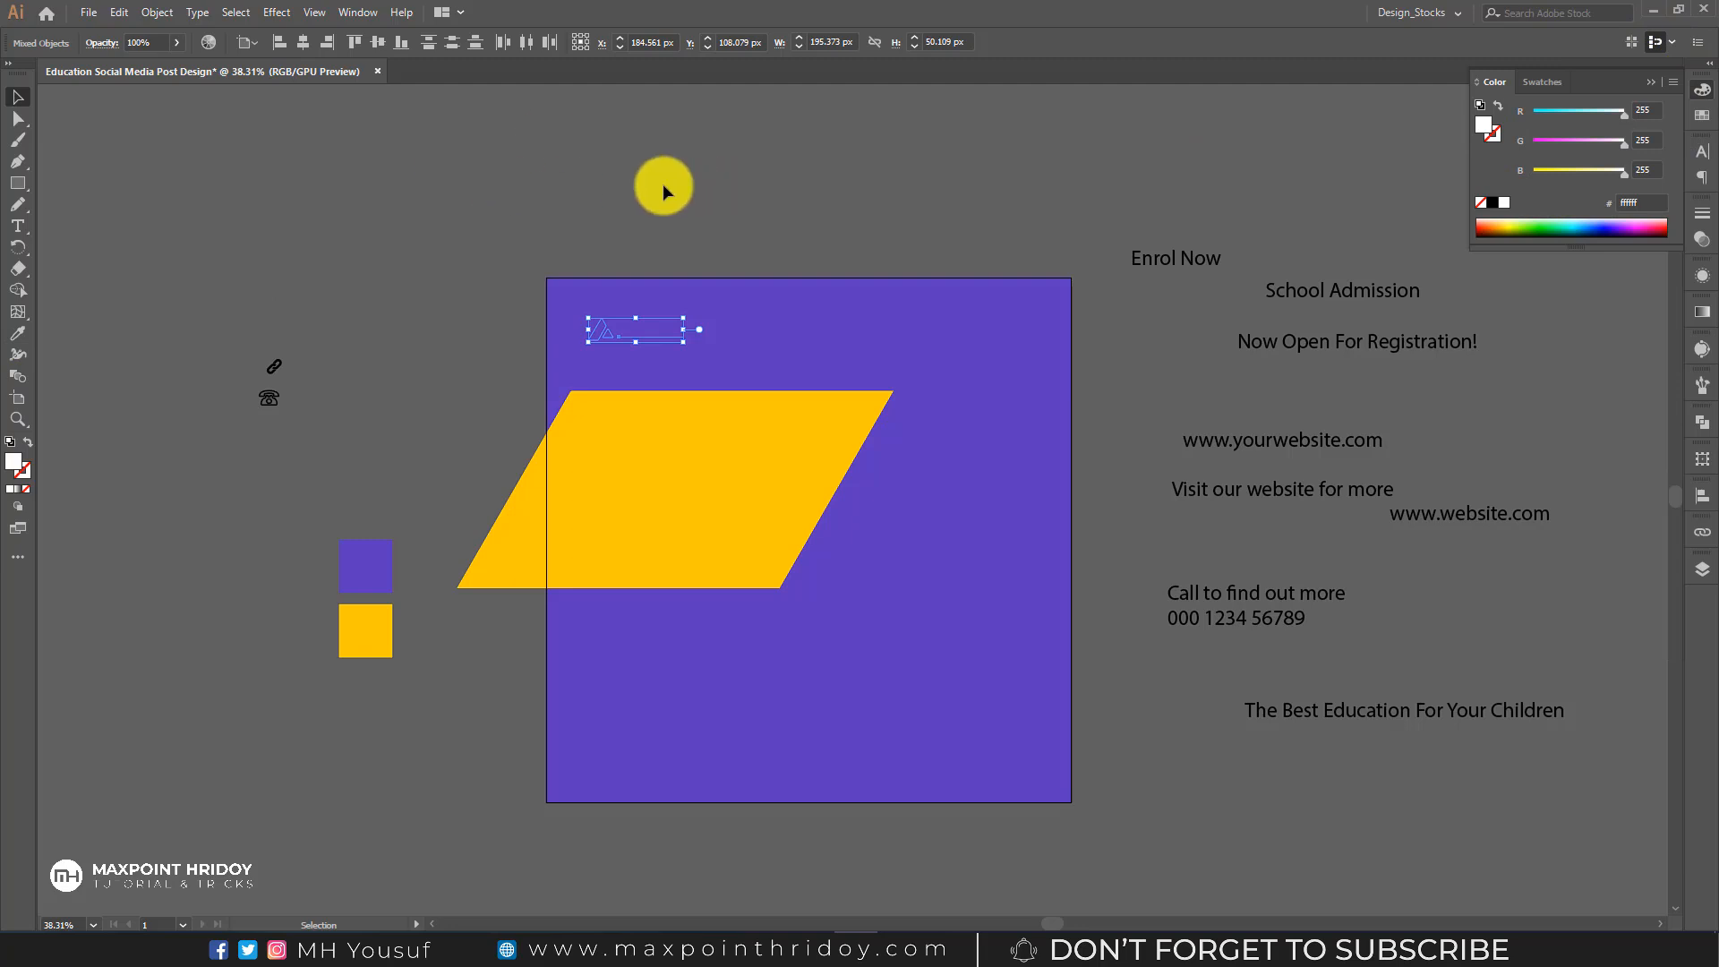
# - Bring the white School logo to the front of the stacking order on the artboard
pyautogui.rightClick(650, 325)
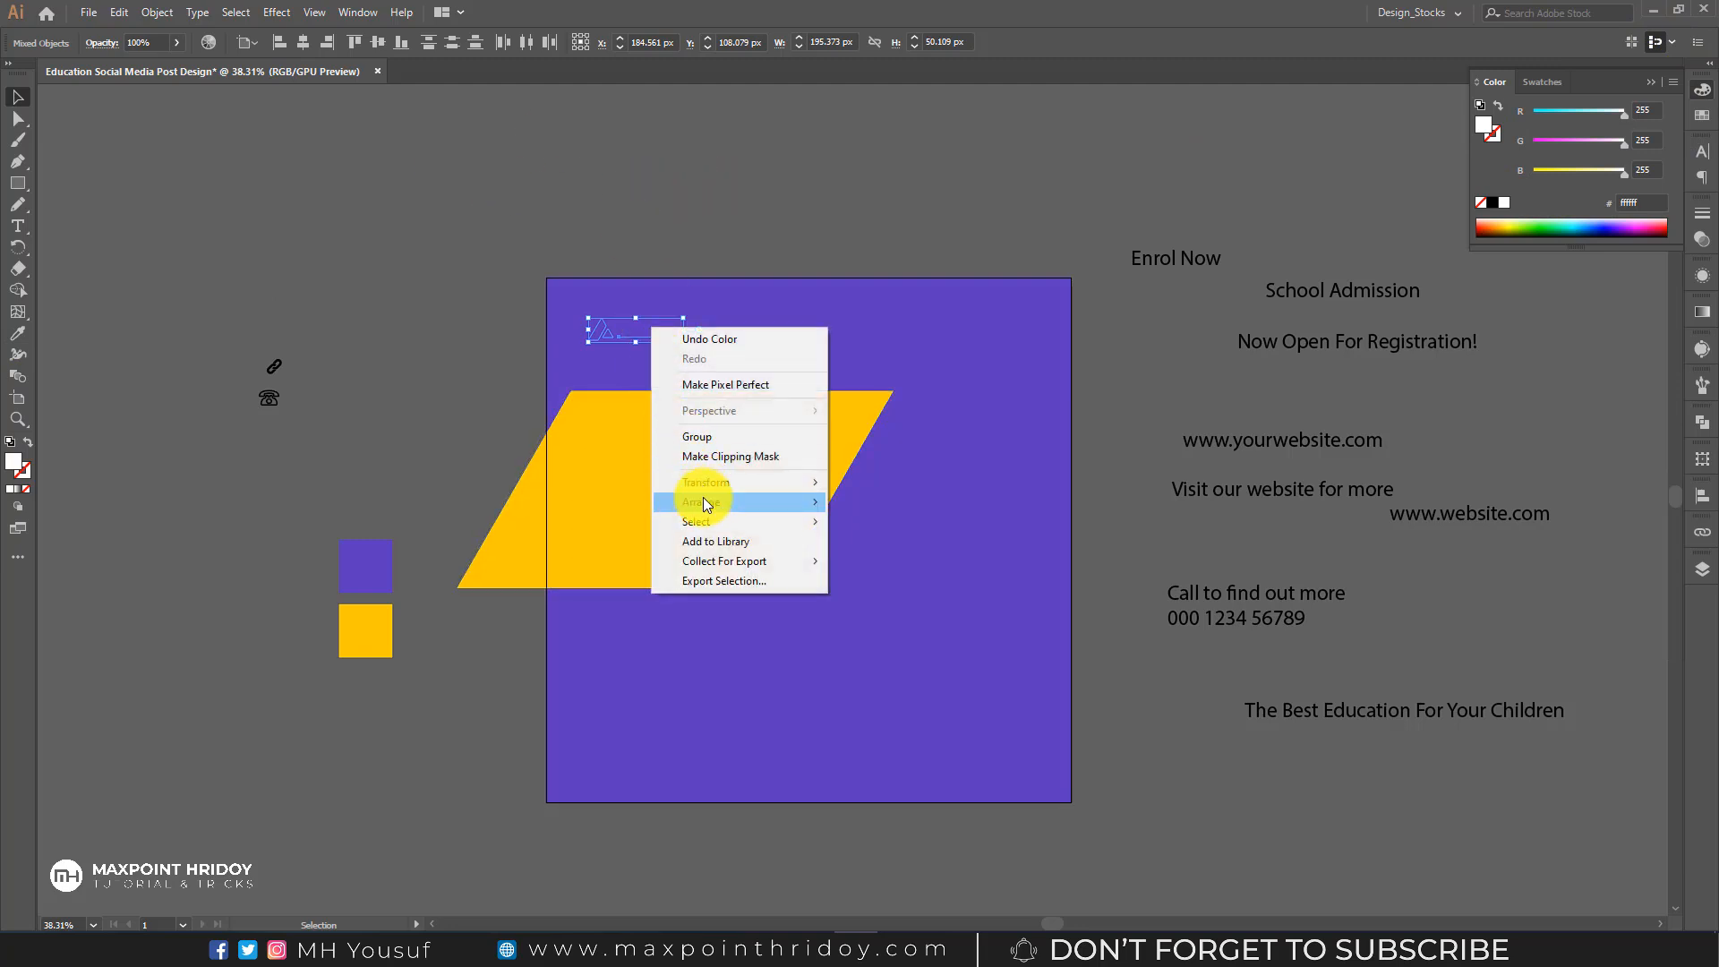
pyautogui.moveTo(706, 497)
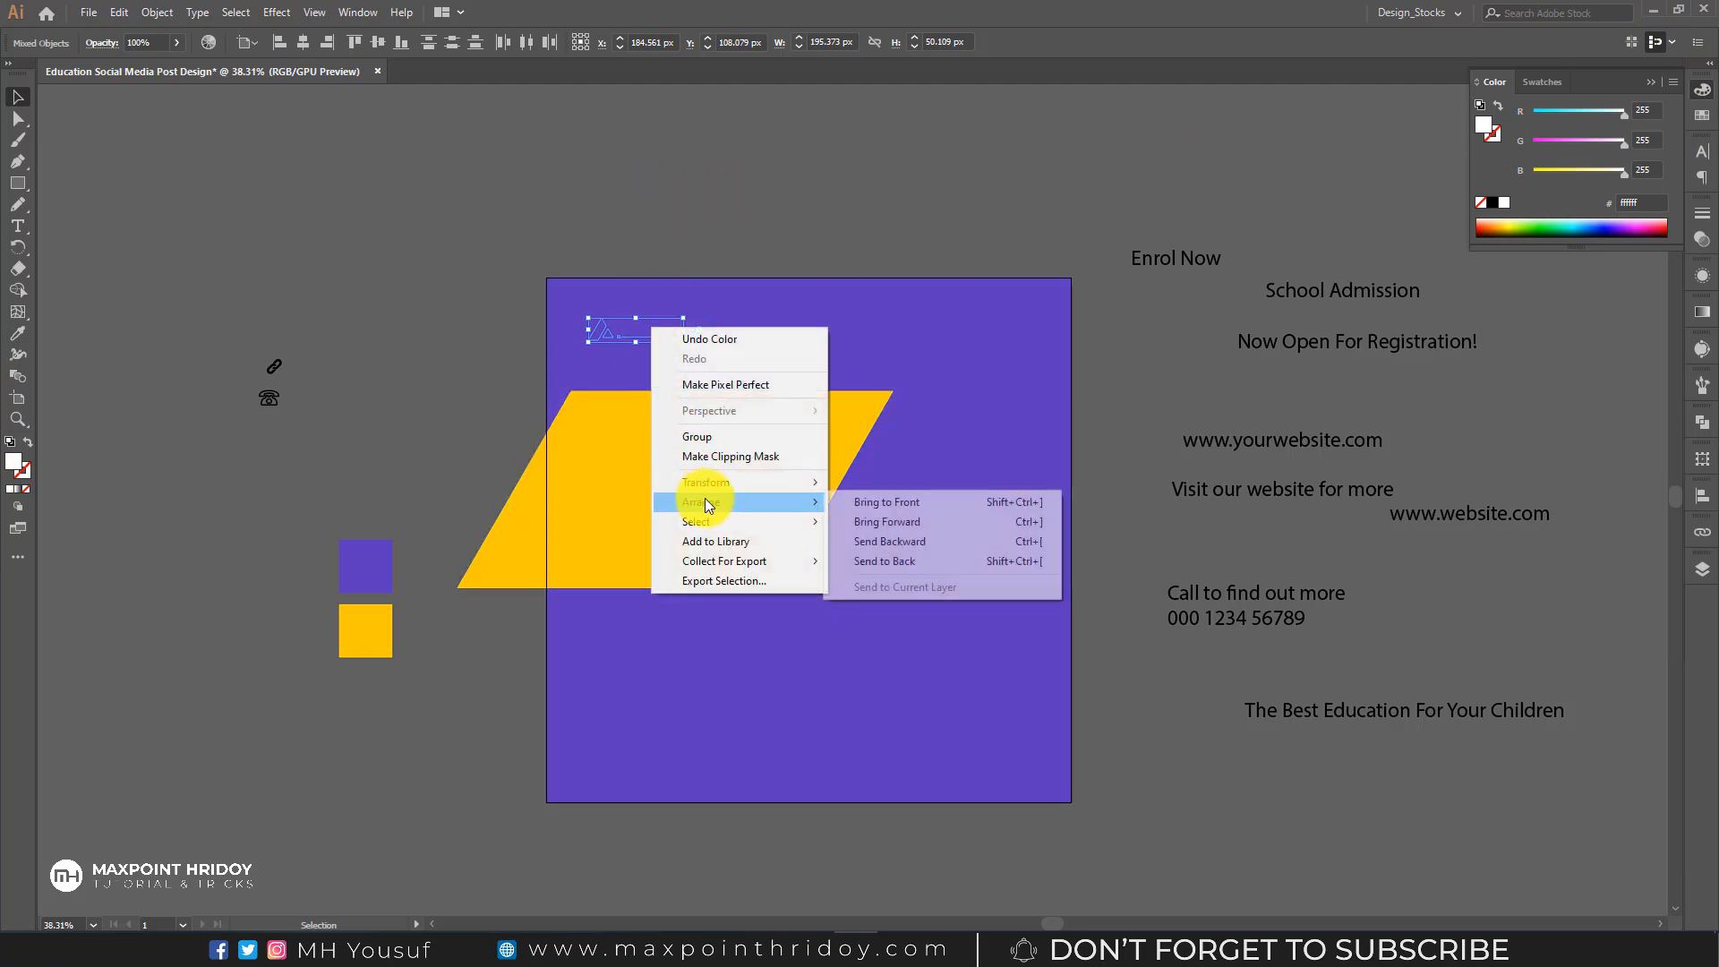
pyautogui.click(916, 503)
pyautogui.click(628, 203)
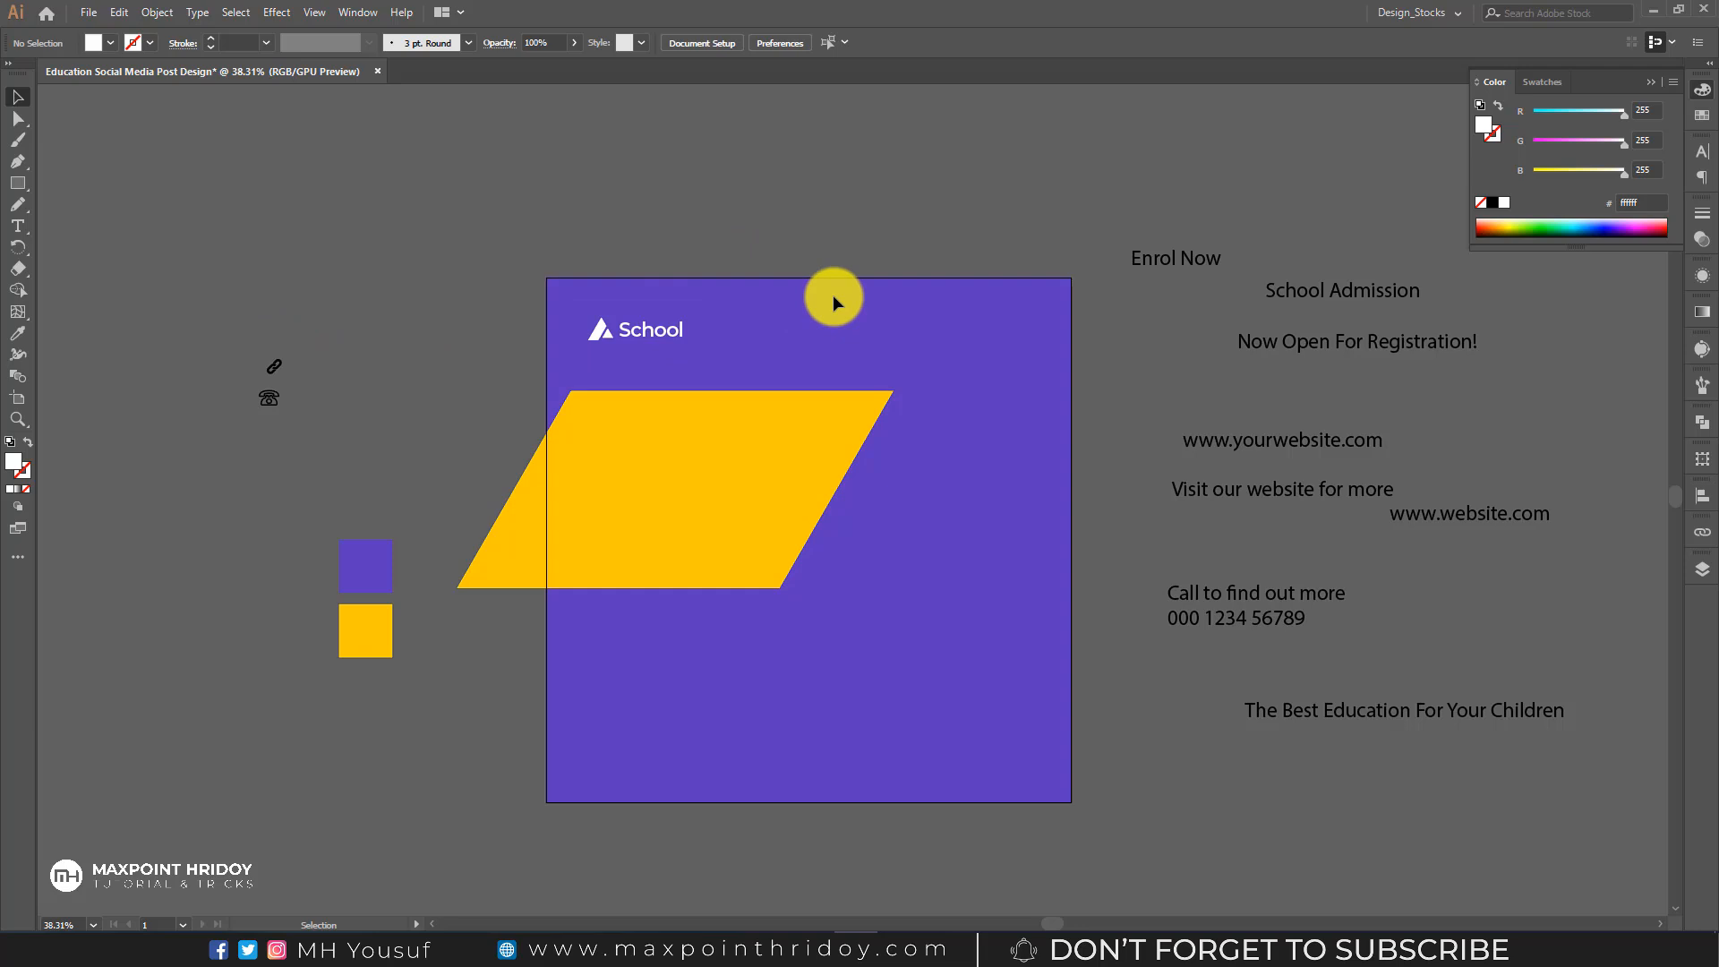
# - Bring all the loose text lines and the link and phone icons to the front of the stacking order
pyautogui.click(1450, 694)
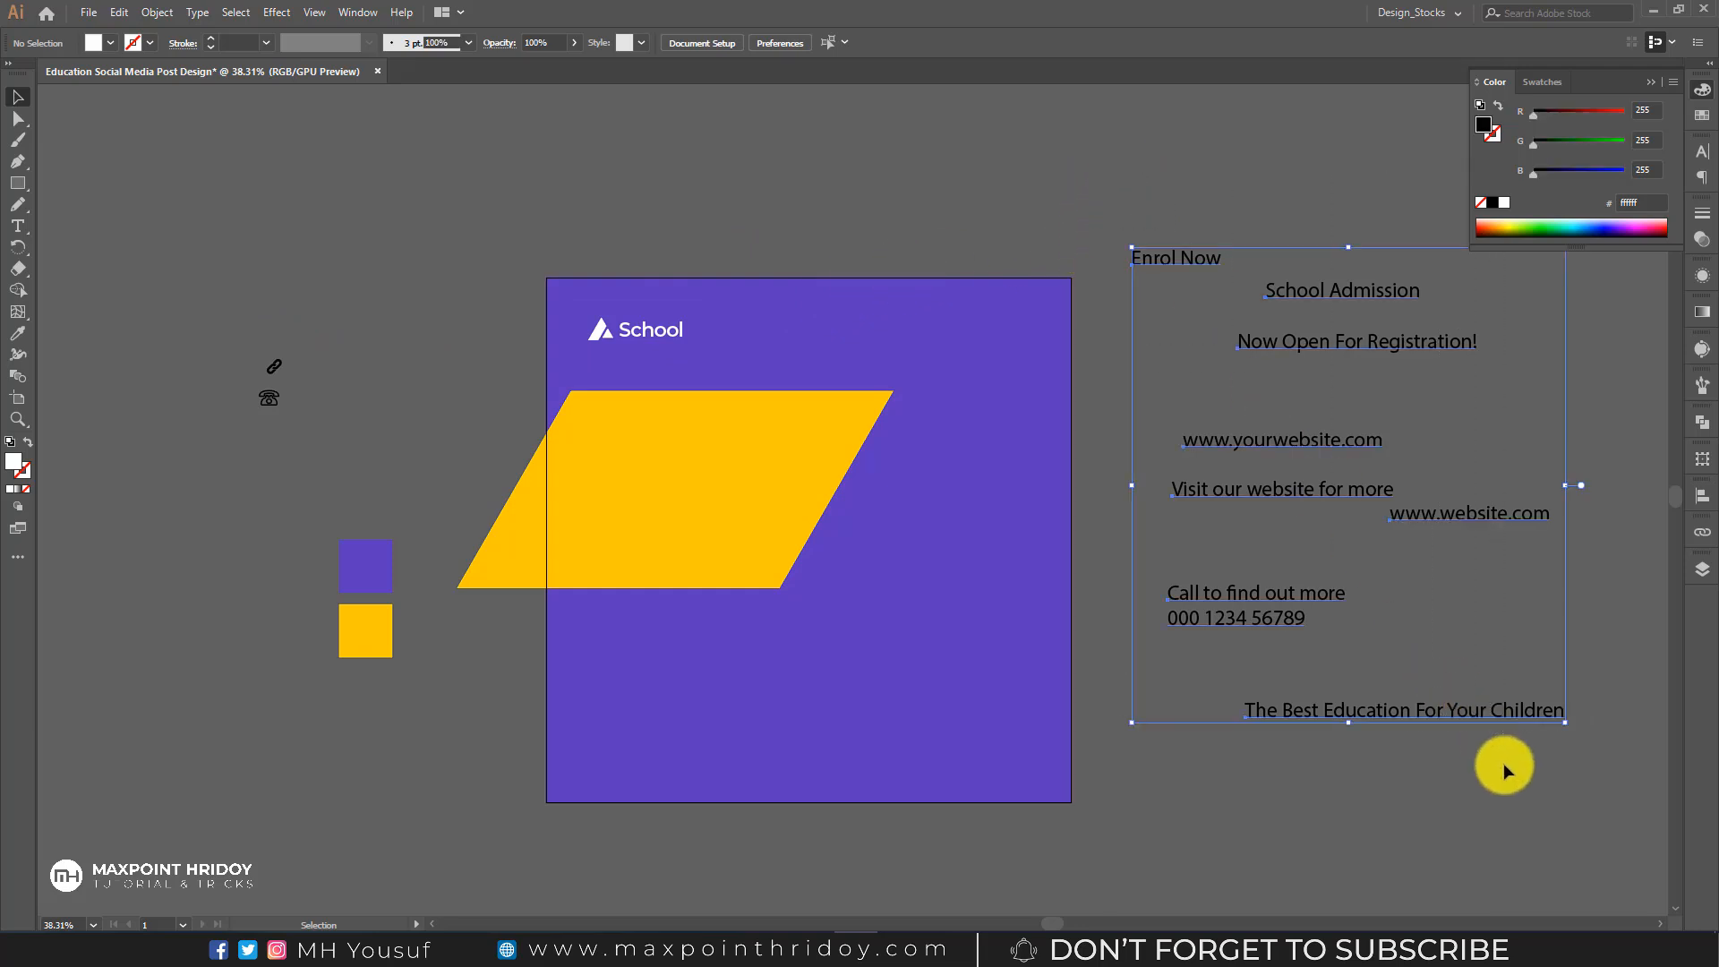
pyautogui.keyDown('shift'); pyautogui.click(270, 398); pyautogui.keyUp('shift')
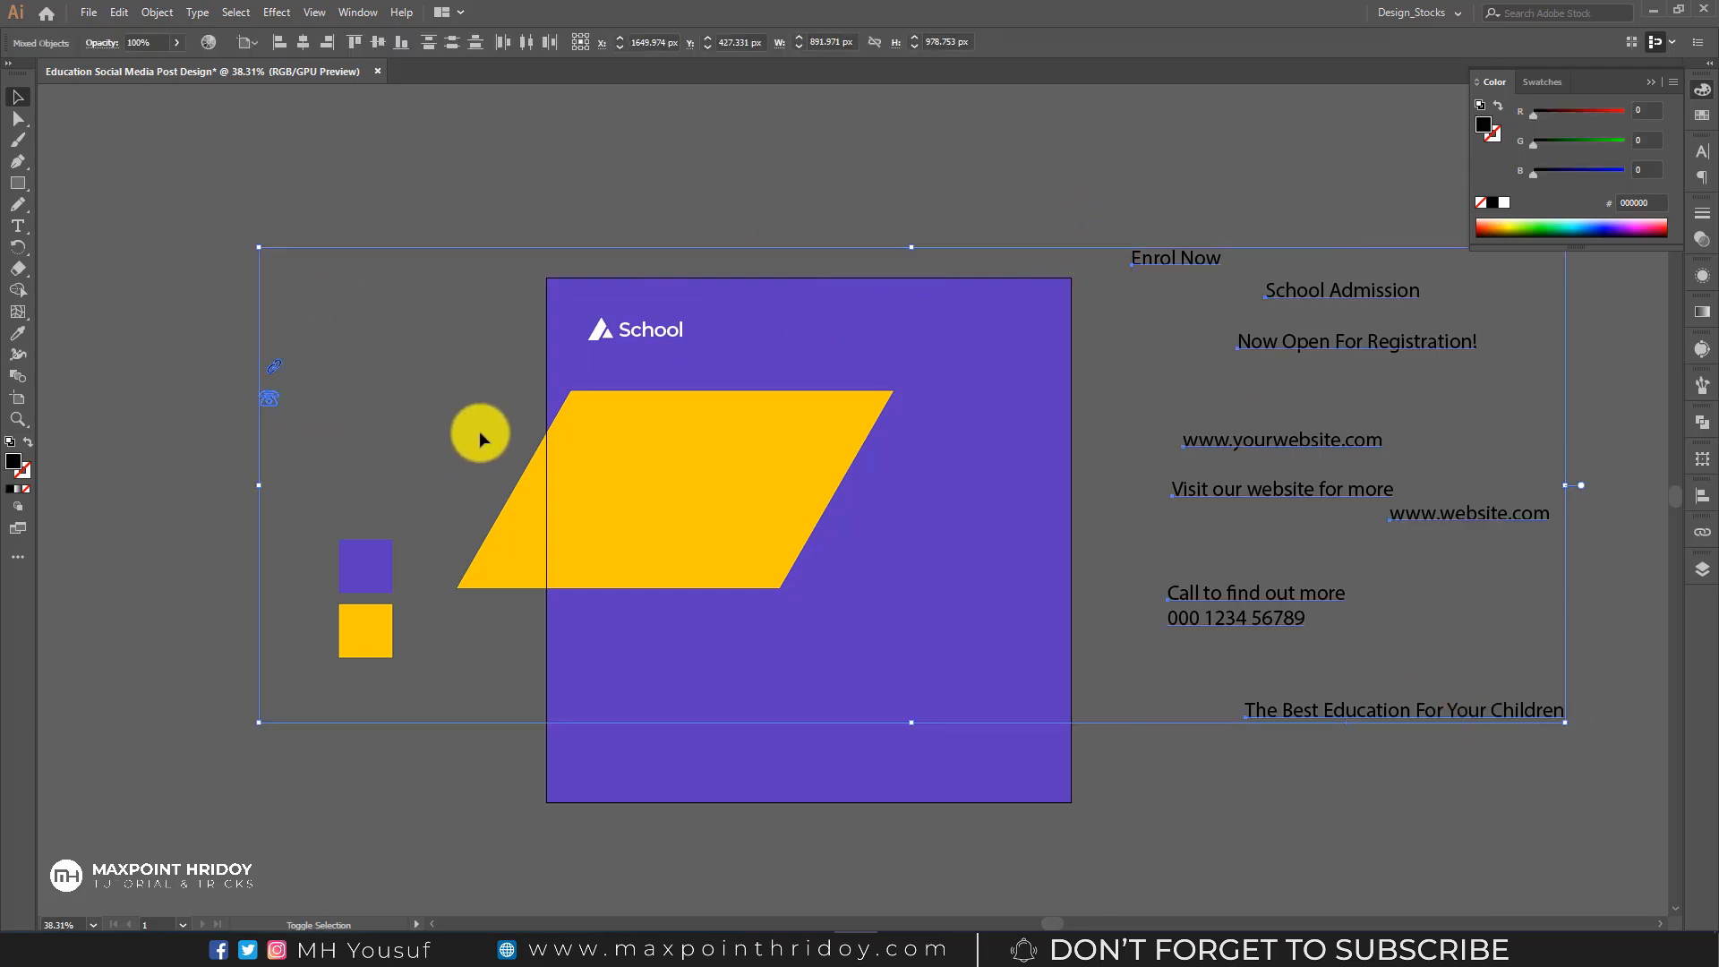
pyautogui.rightClick(1163, 258)
pyautogui.moveTo(1212, 435)
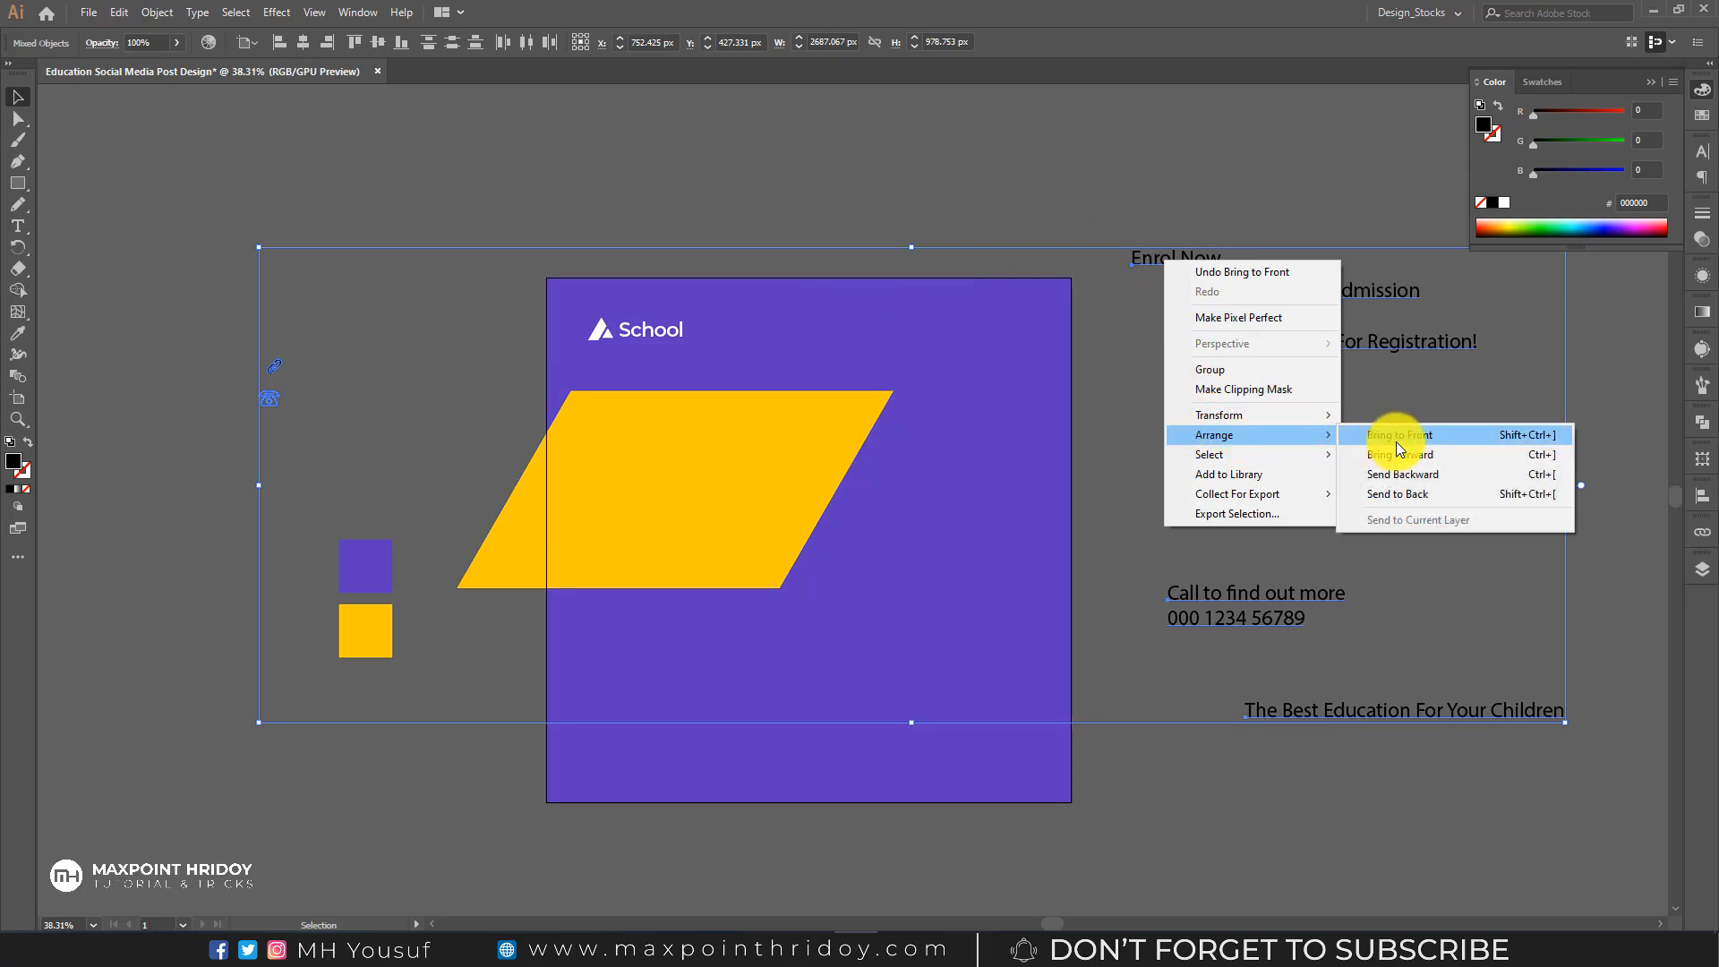
pyautogui.click(1399, 437)
pyautogui.click(618, 388)
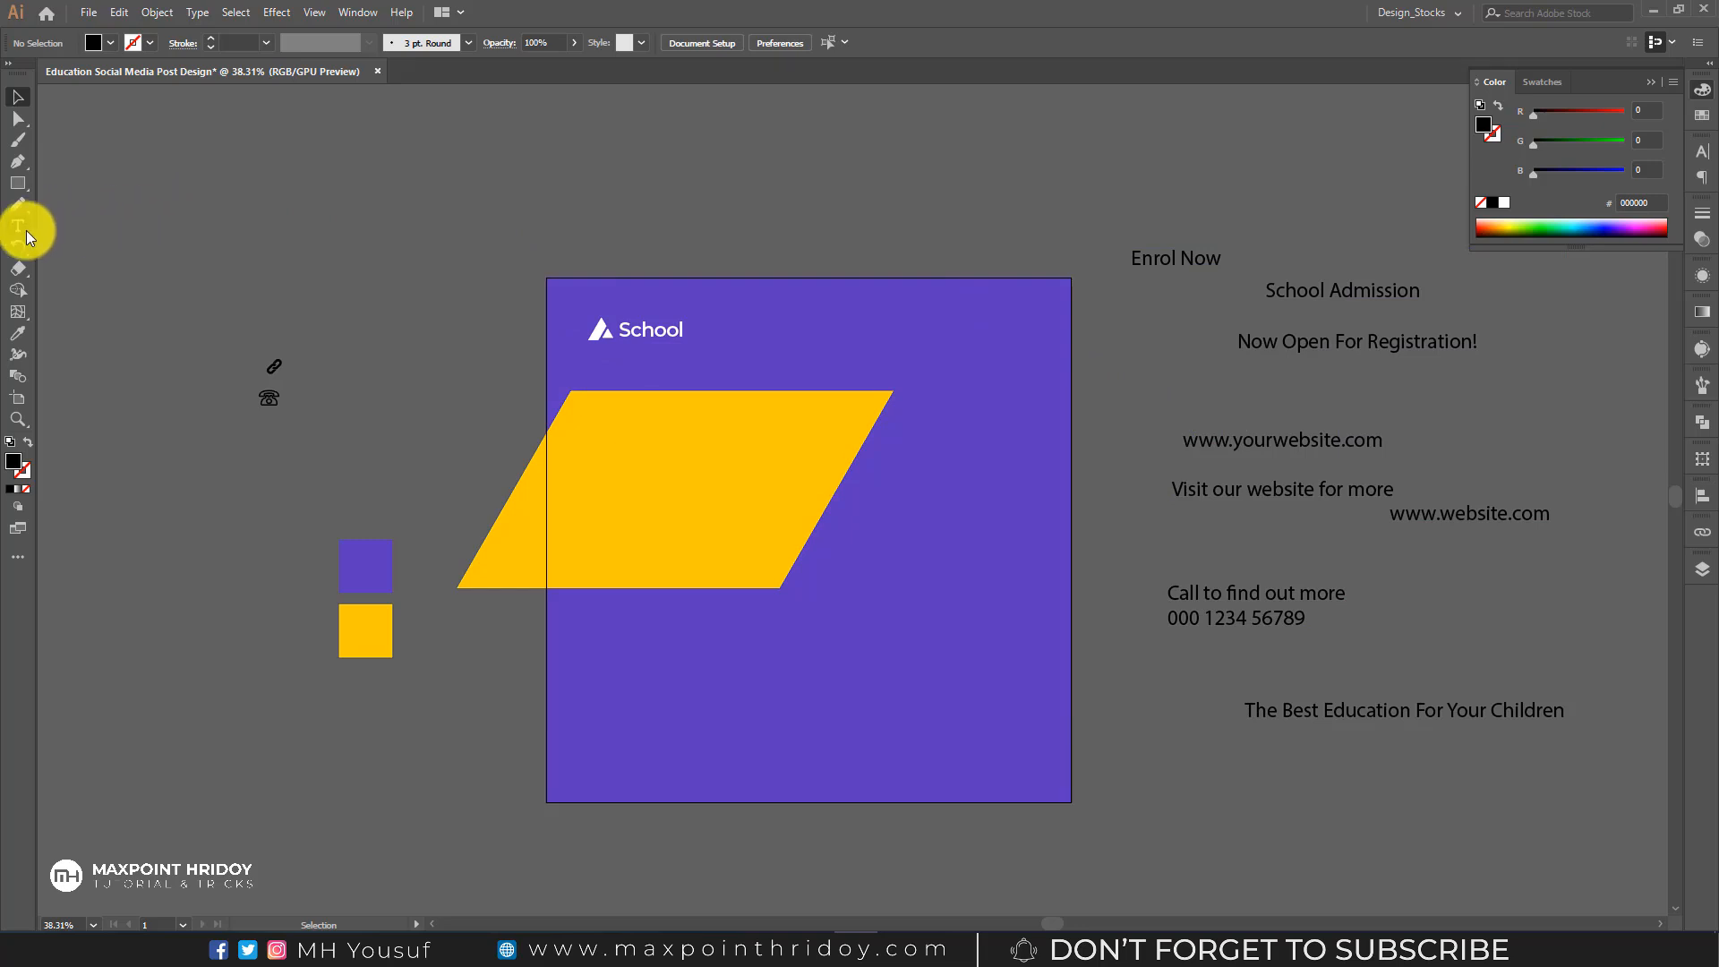
# - Draw a 1080 x 1080 px rectangle covering the artboard and offset its path by -70 px with miter joins
pyautogui.click(13, 181)
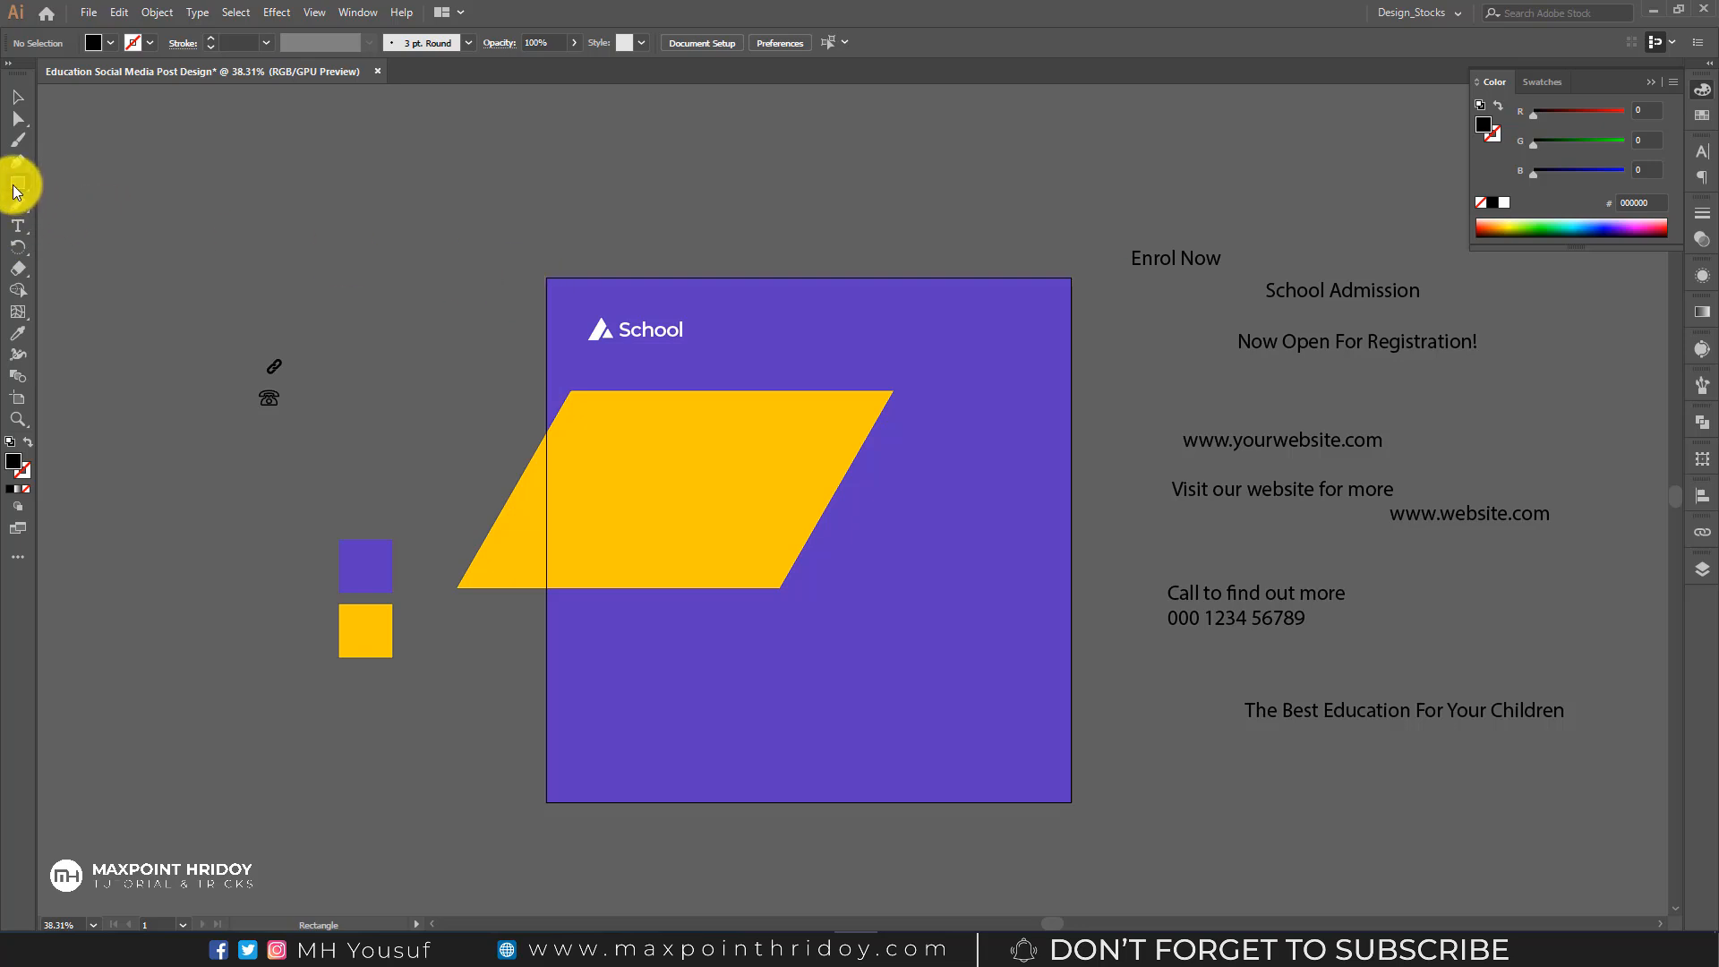
pyautogui.moveTo(547, 279); pyautogui.dragTo(1071, 798)
pyautogui.click(158, 13)
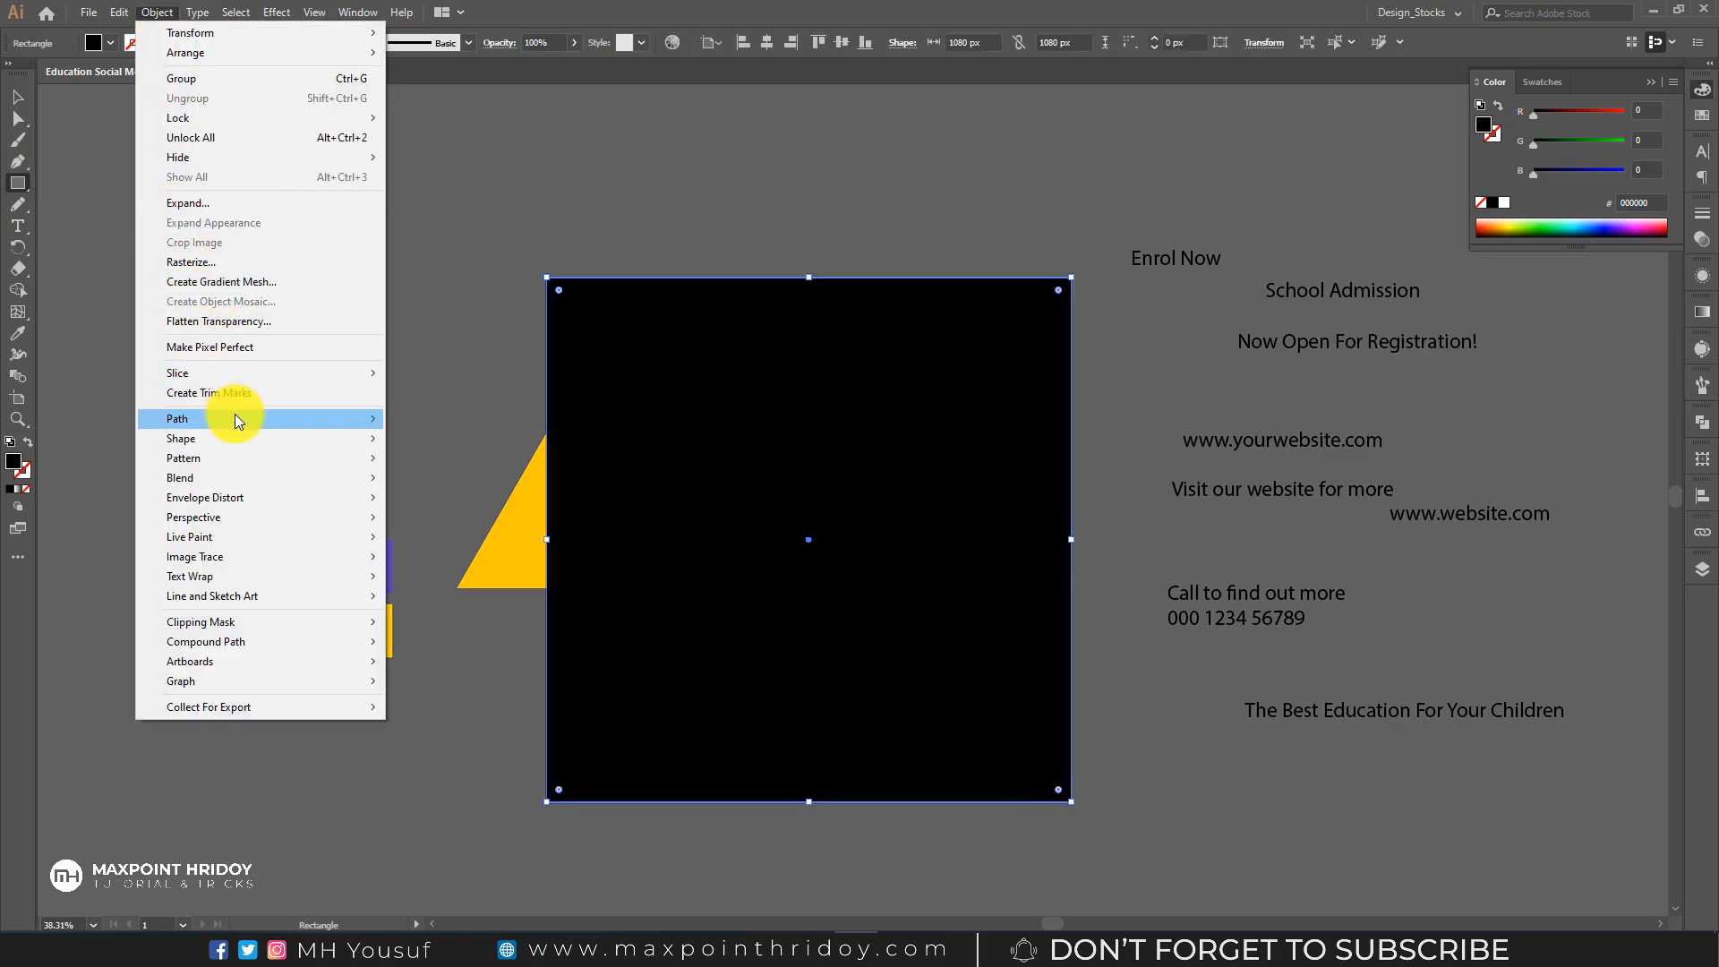
pyautogui.moveTo(235, 418)
pyautogui.click(437, 483)
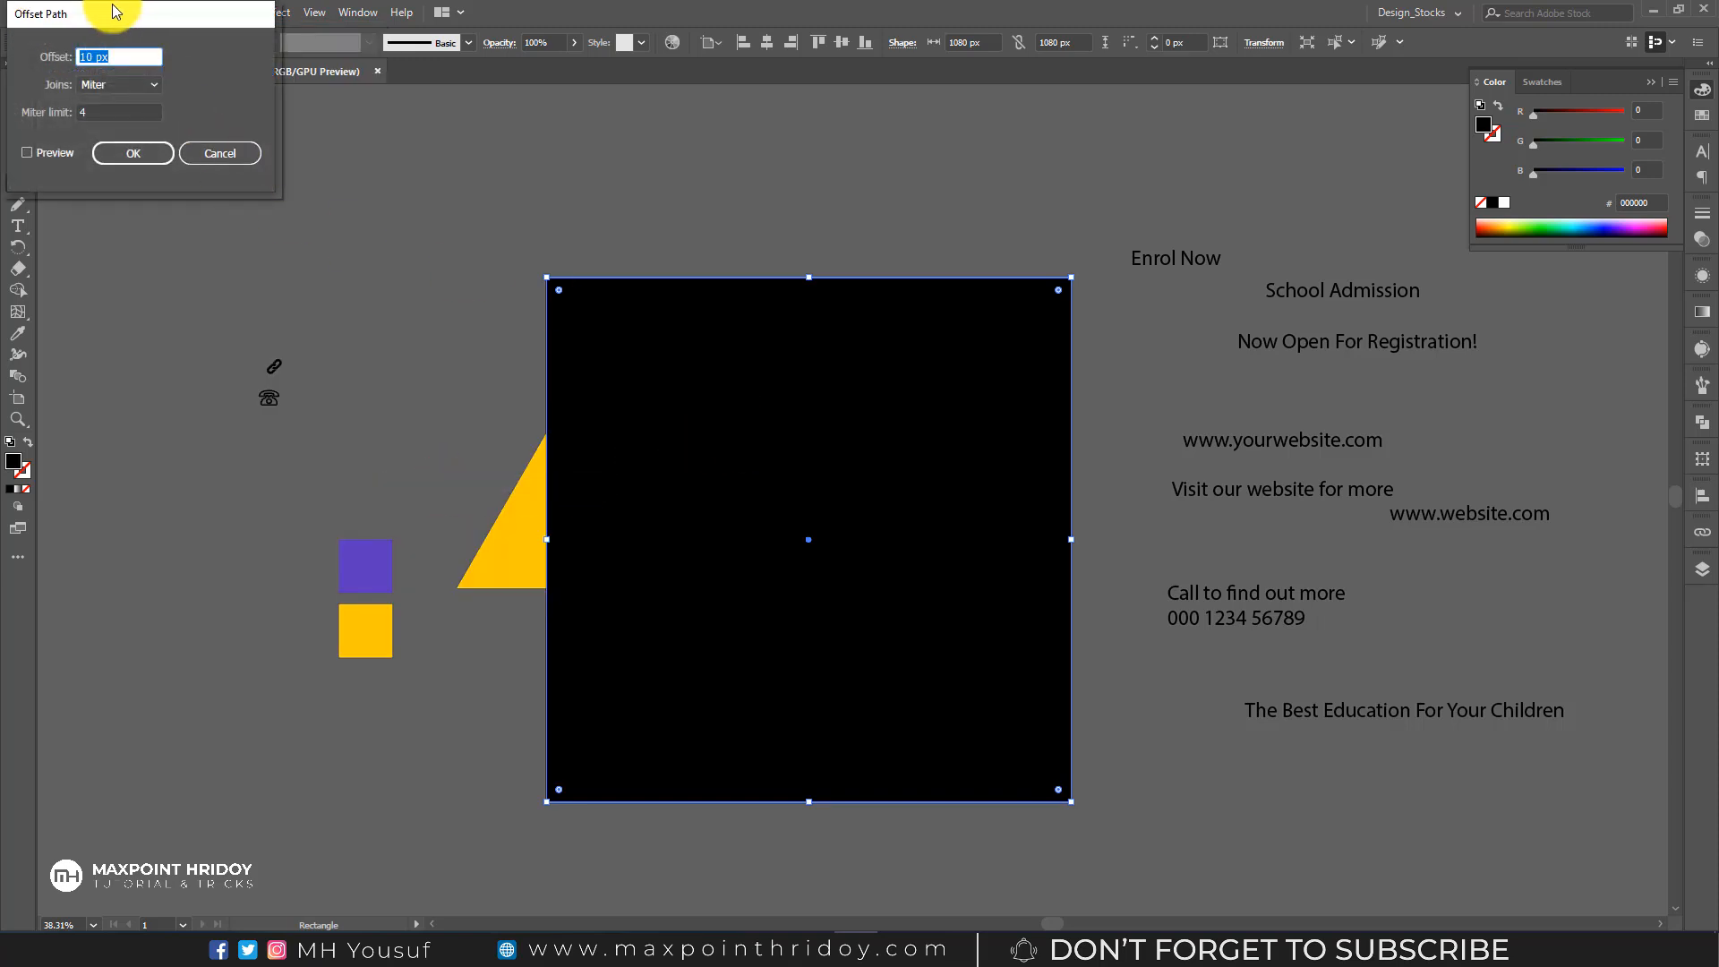
pyautogui.moveTo(896, 202); pyautogui.dragTo(1255, 271)
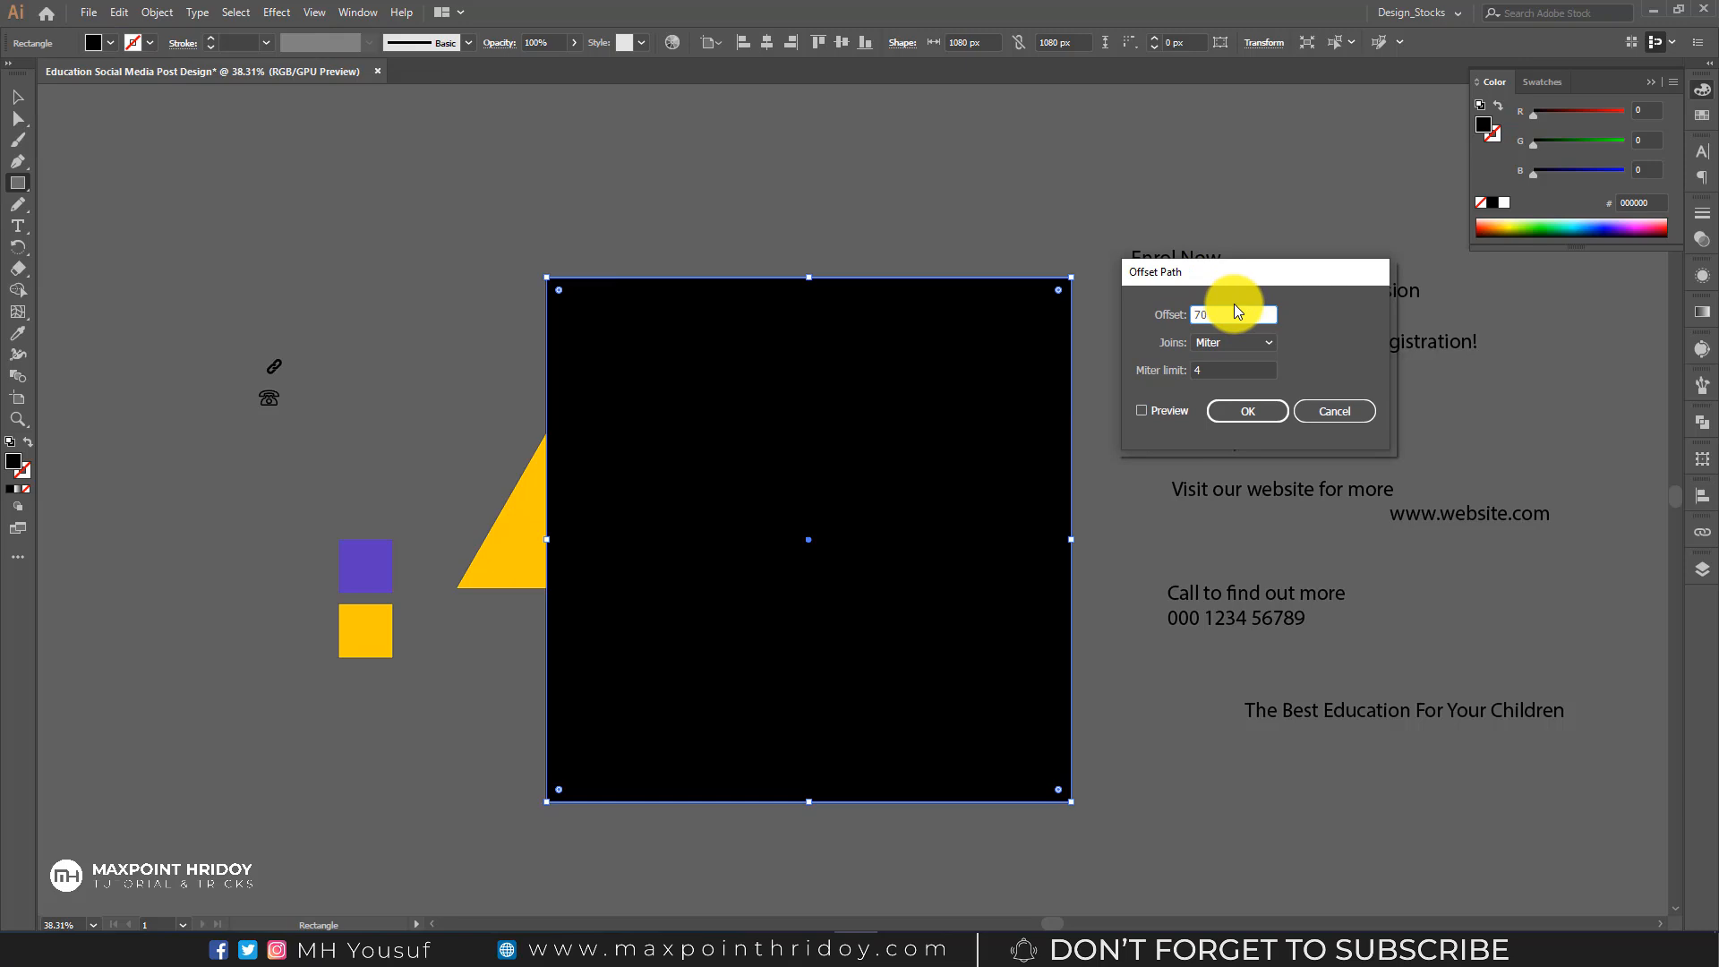
pyautogui.click(1160, 411)
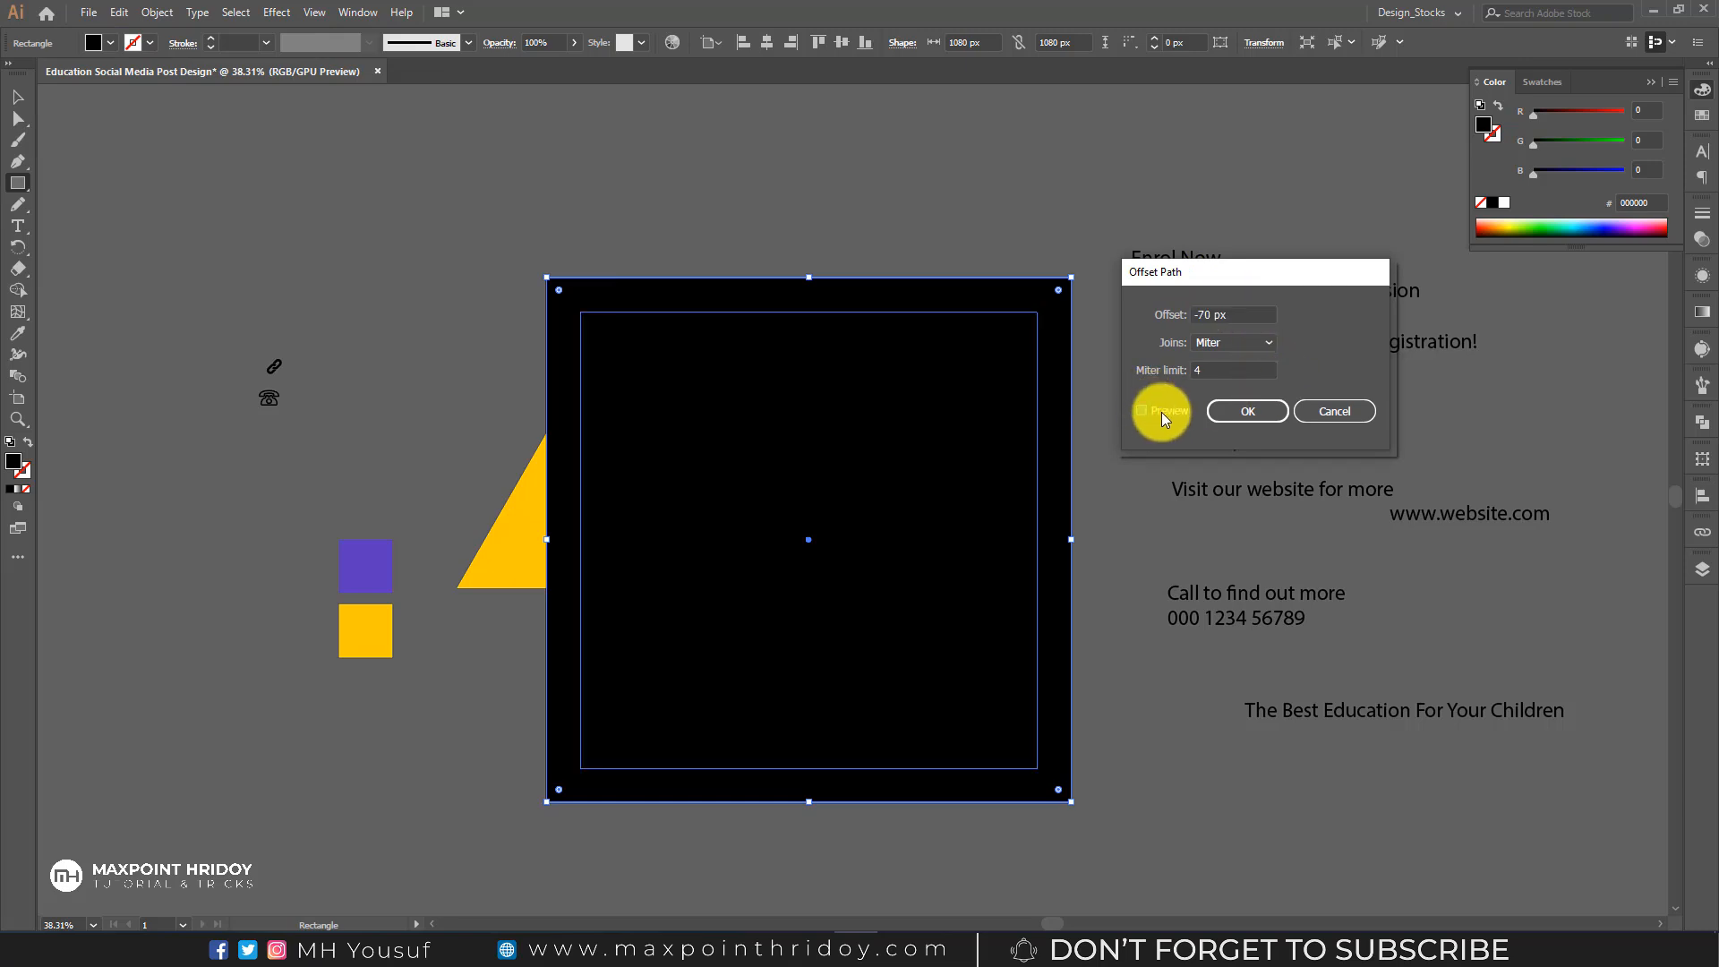
pyautogui.click(1249, 413)
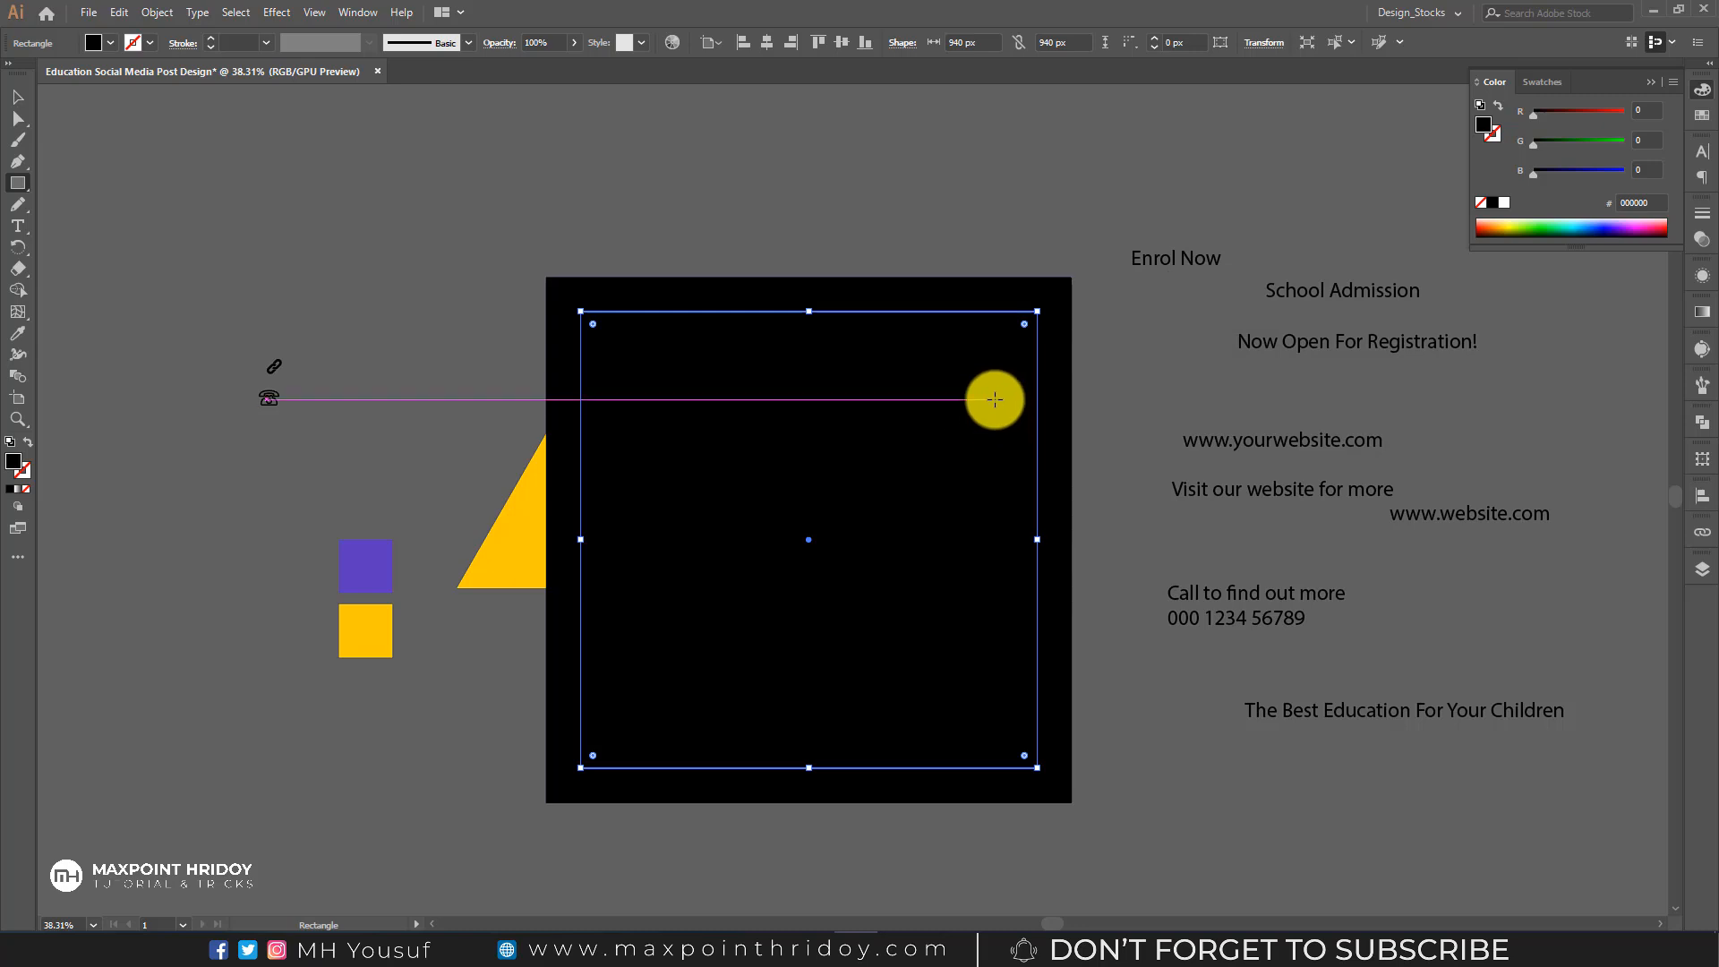
# - Convert the inset square into margin guides and delete the full-size black square
pyautogui.rightClick(863, 407)
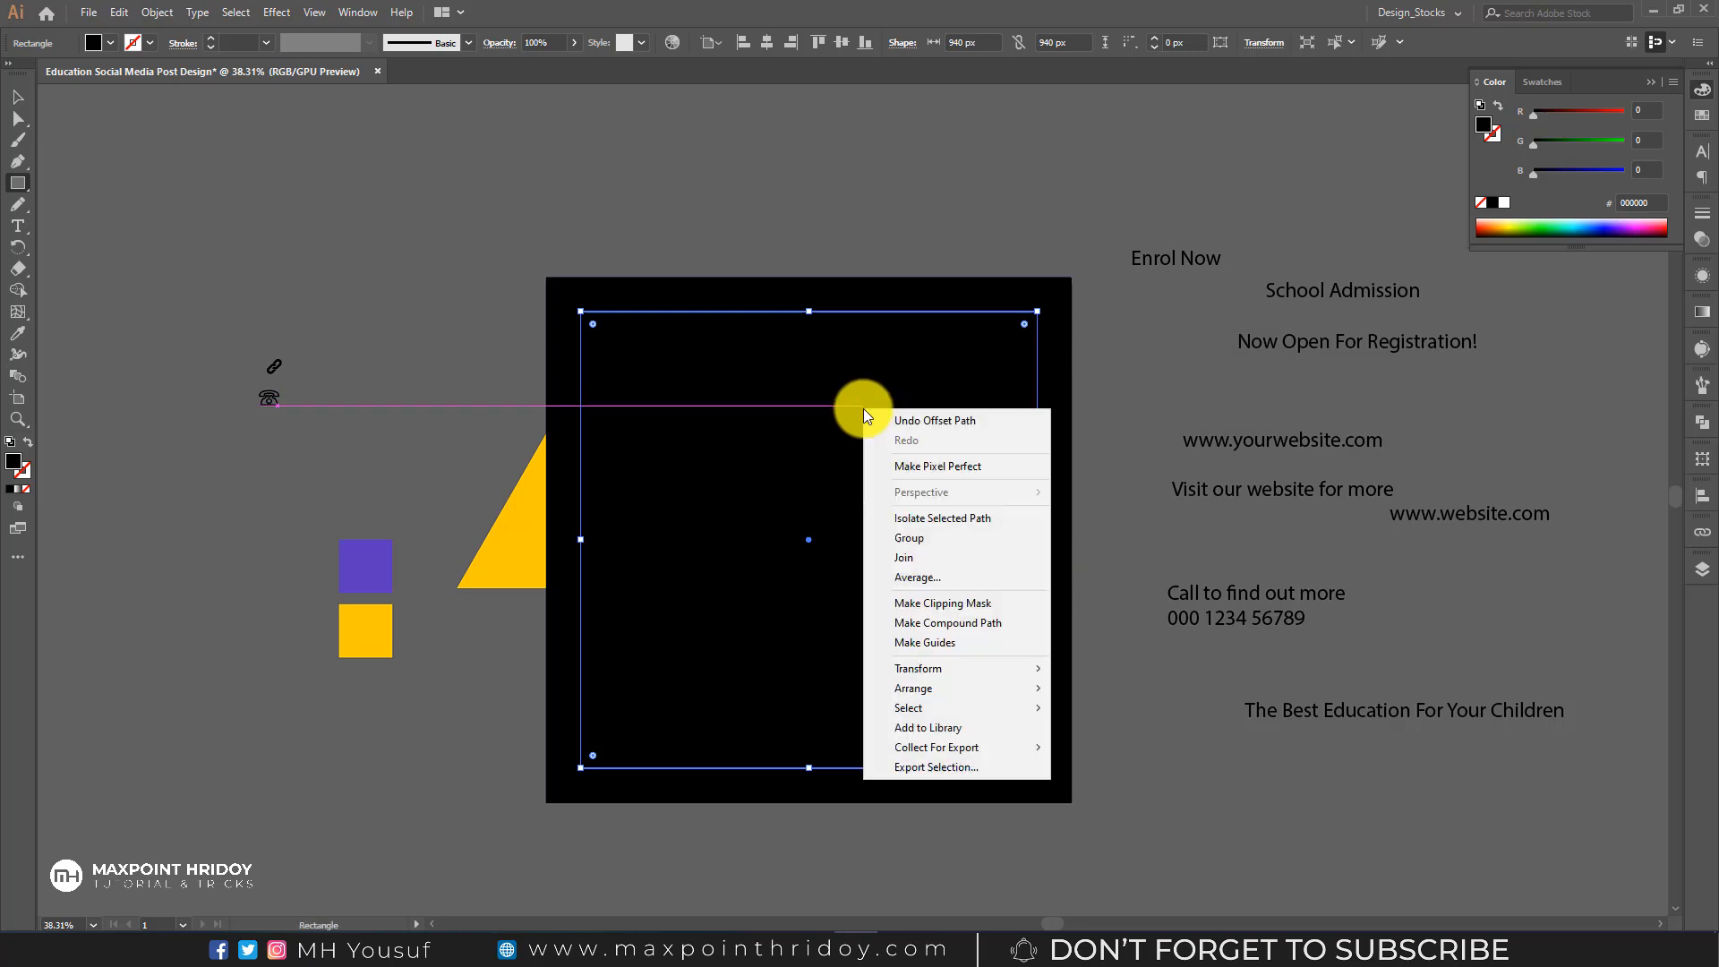
pyautogui.click(941, 642)
pyautogui.press('v')
pyautogui.moveTo(1009, 299); pyautogui.dragTo(523, 307)
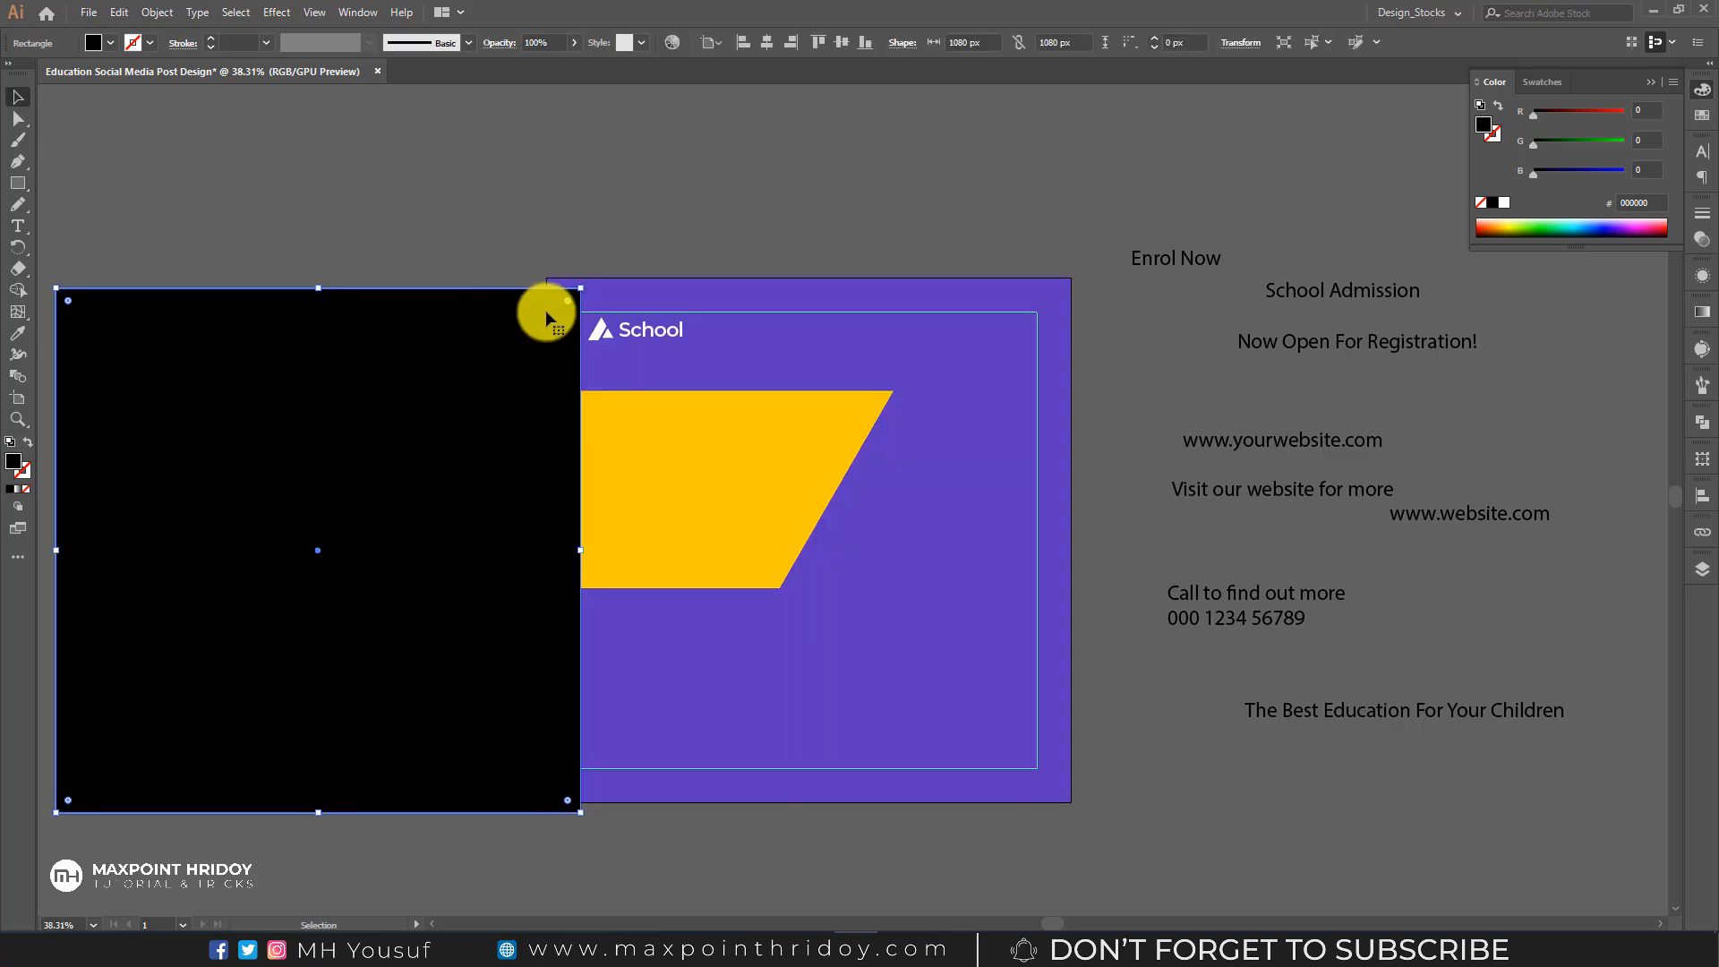
pyautogui.press('Delete')
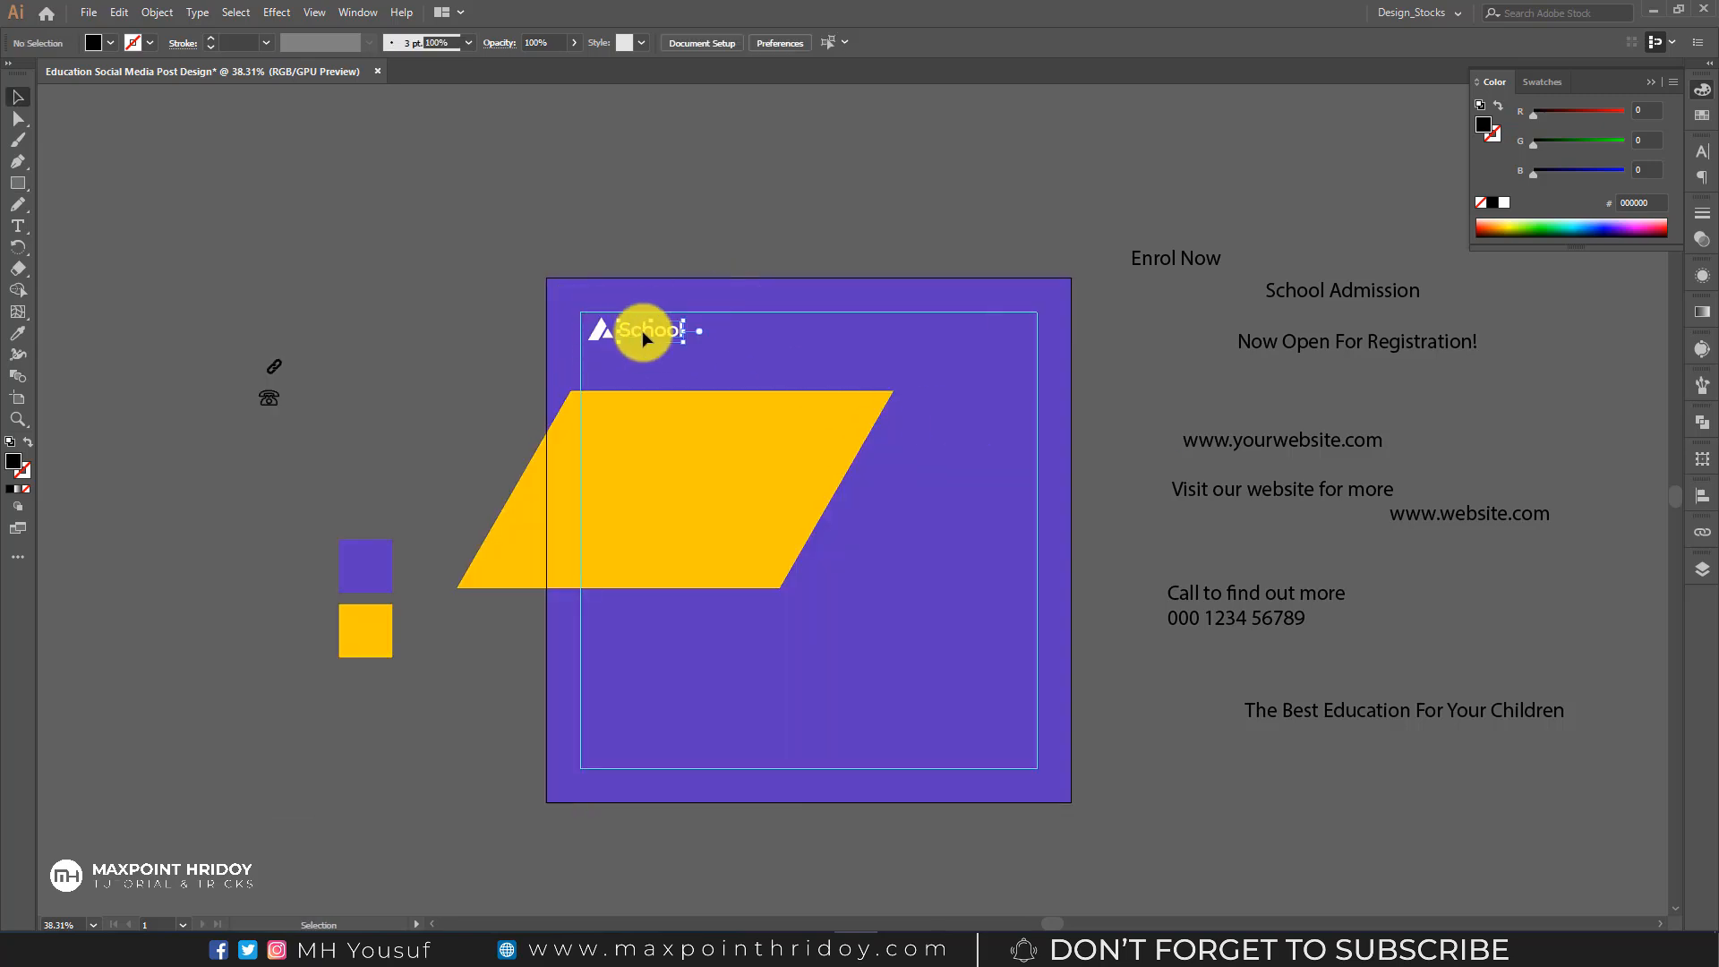
# - Nudge the School logo's icon and text 20 px left to the left margin guide
pyautogui.click(642, 331)
pyautogui.keyDown('shift'); pyautogui.click(599, 333); pyautogui.keyUp('shift')
pyautogui.press('Left')
pyautogui.press('Left')
pyautogui.press('Left')
pyautogui.press('Left')
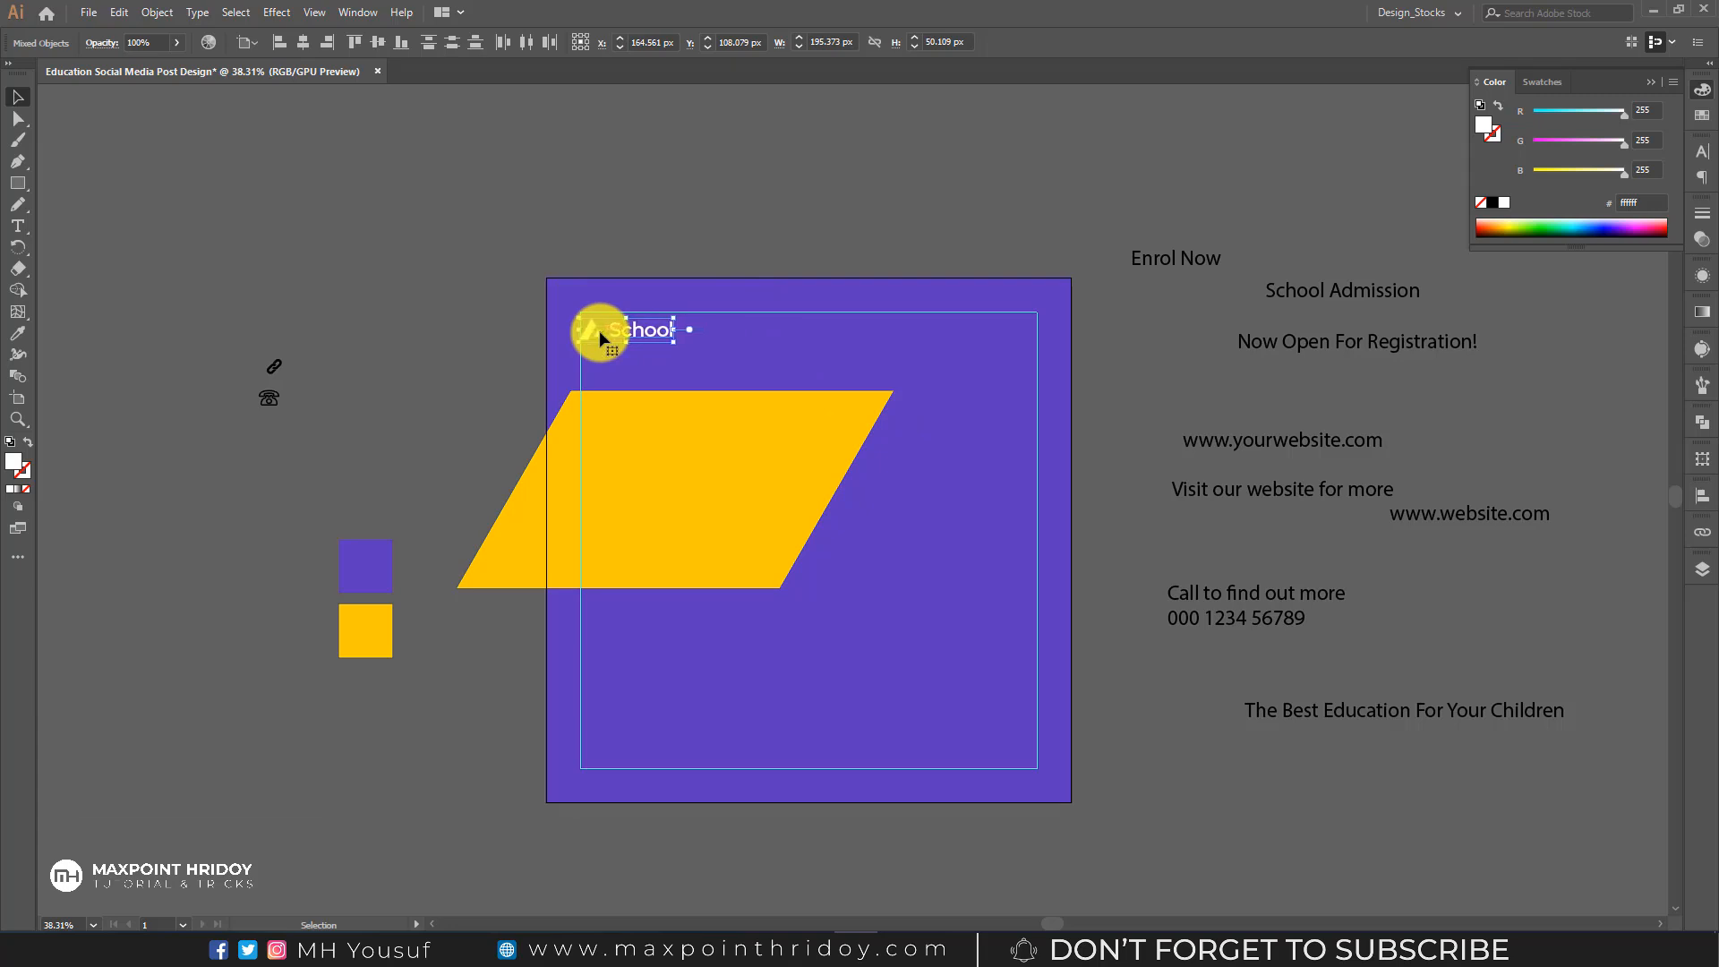
# - Recolour the logo's triangle icon with the yellow sampled from the slanted shape
pyautogui.click(580, 336)
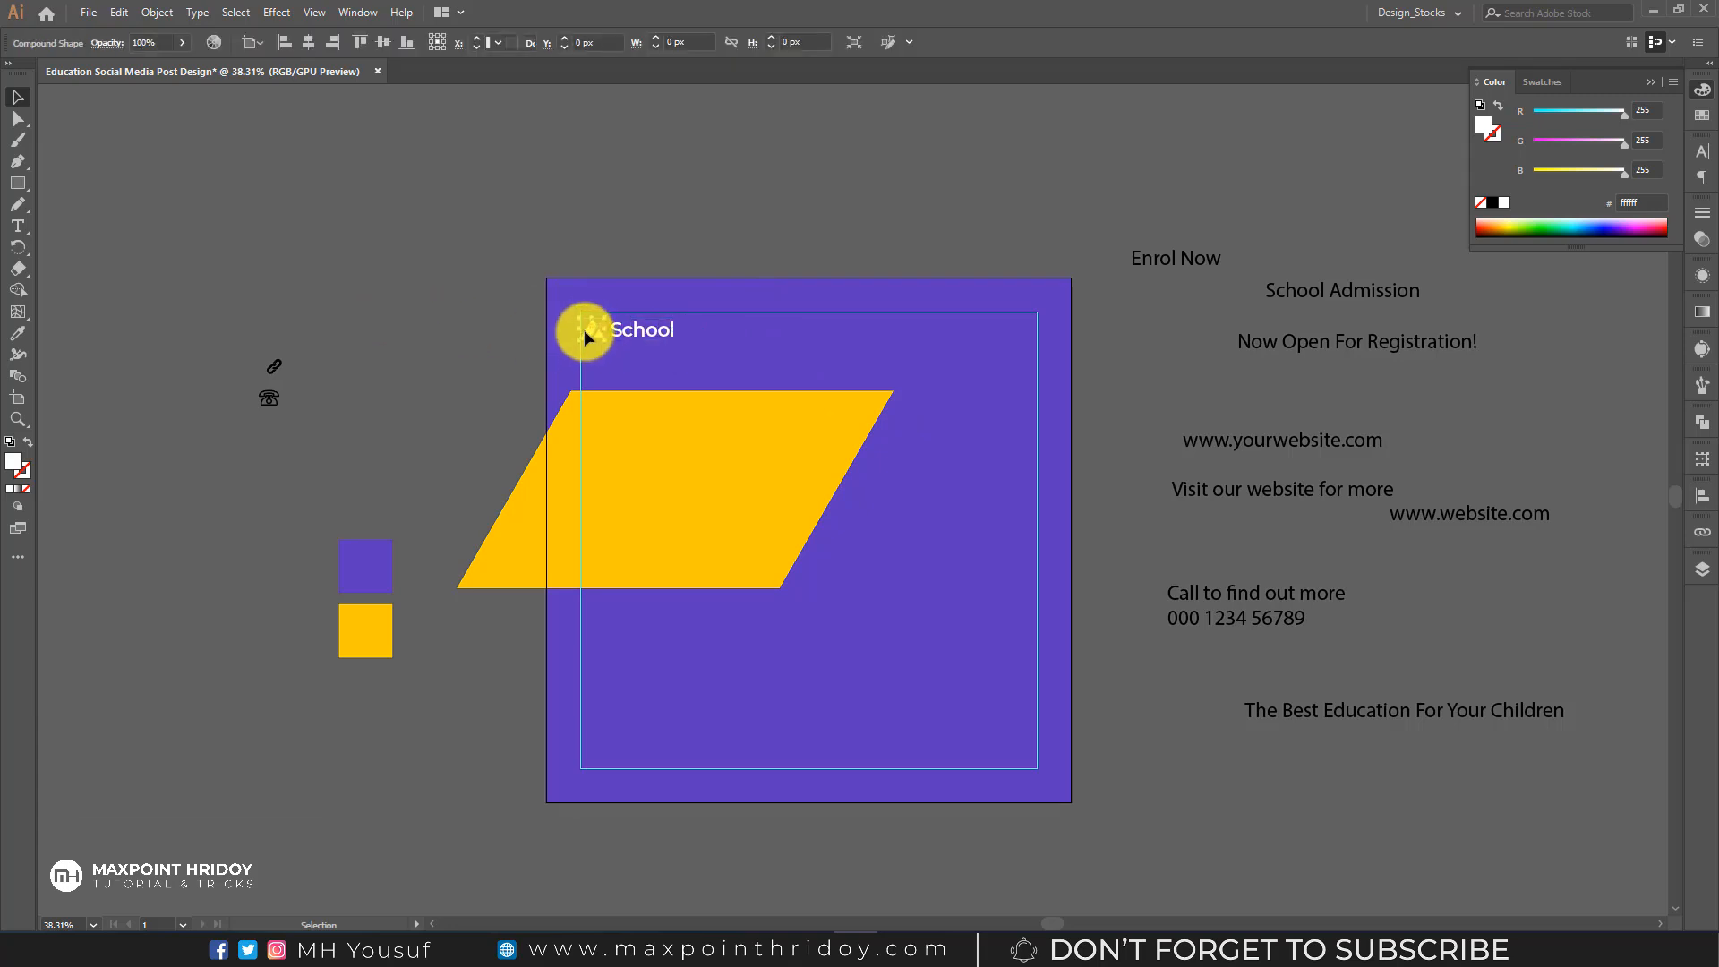
pyautogui.click(707, 413)
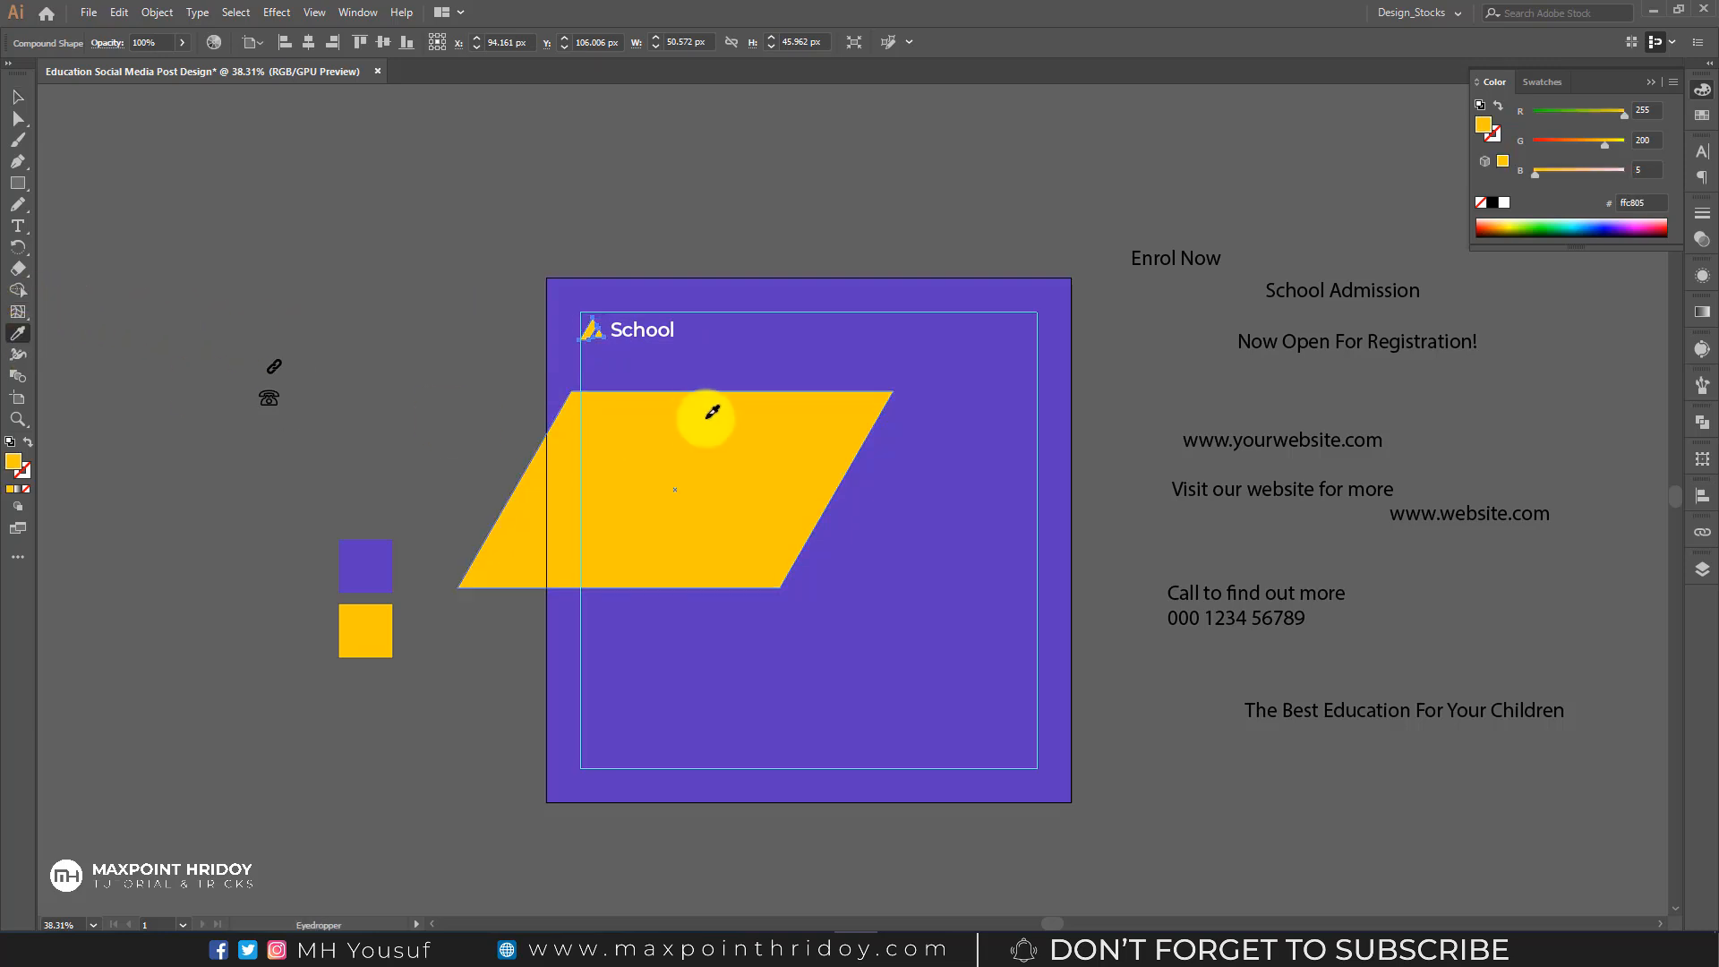
pyautogui.click(14, 95)
pyautogui.click(286, 218)
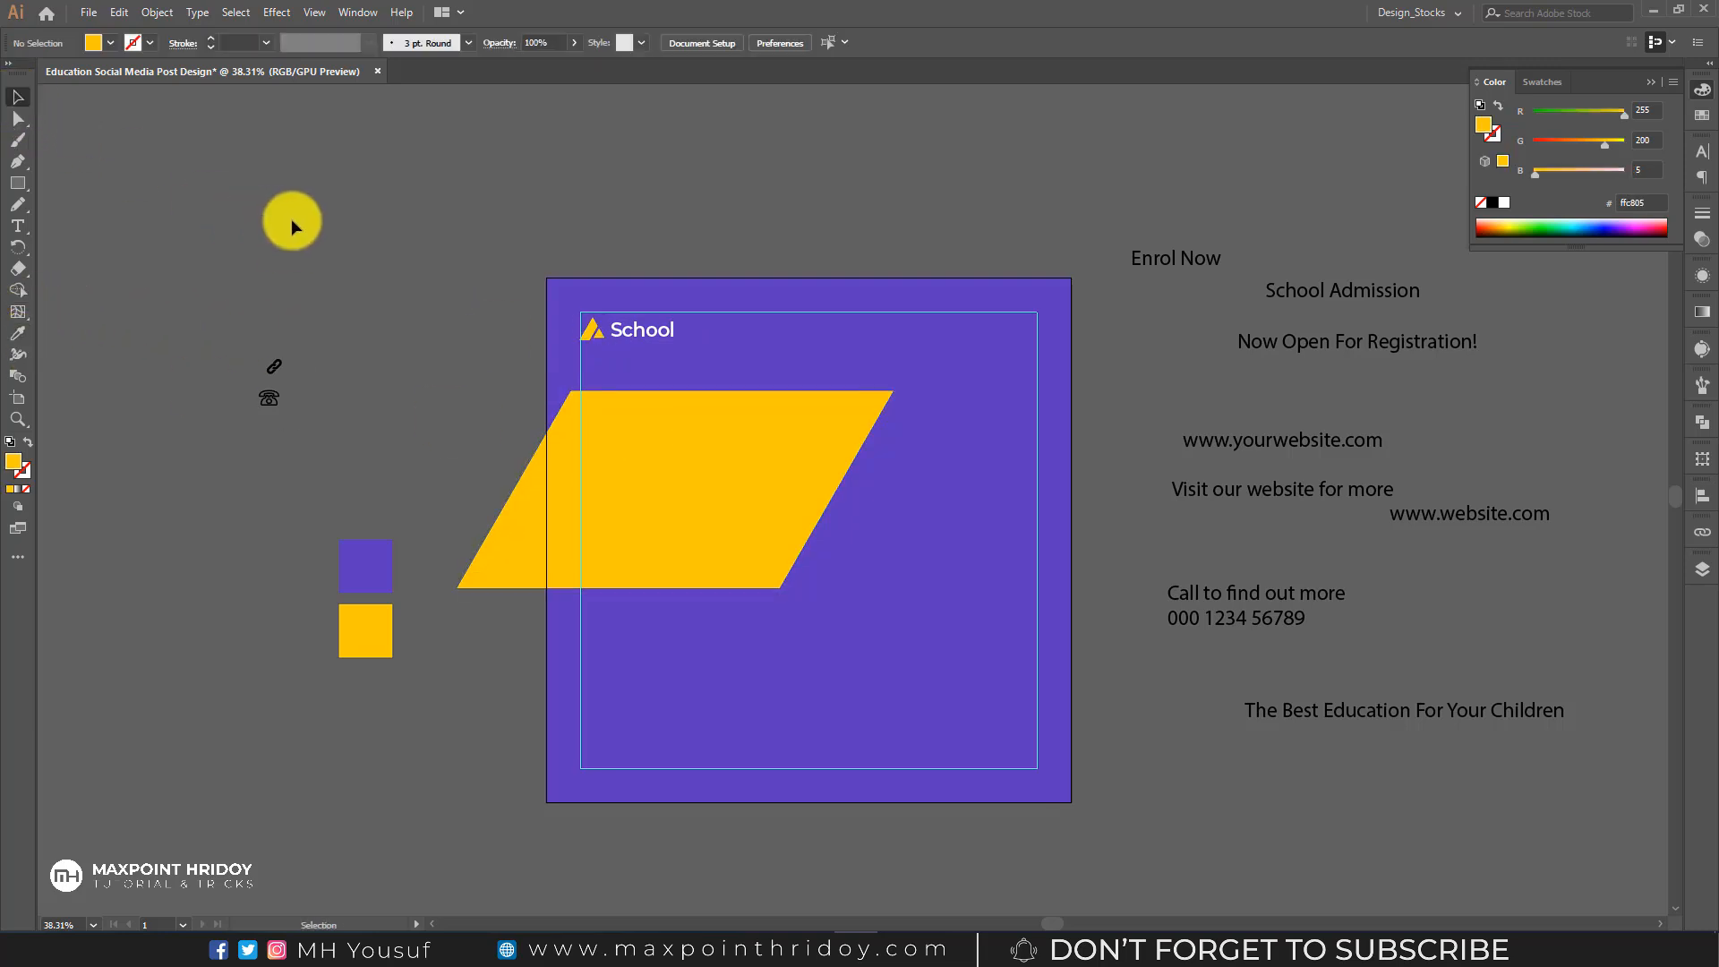
# - Group the logo's icon and School text, and shift the group slightly down inside the margin guides
pyautogui.click(614, 331)
pyautogui.keyDown('shift'); pyautogui.click(589, 330); pyautogui.keyUp('shift')
pyautogui.hotkey('ctrl', 'g')
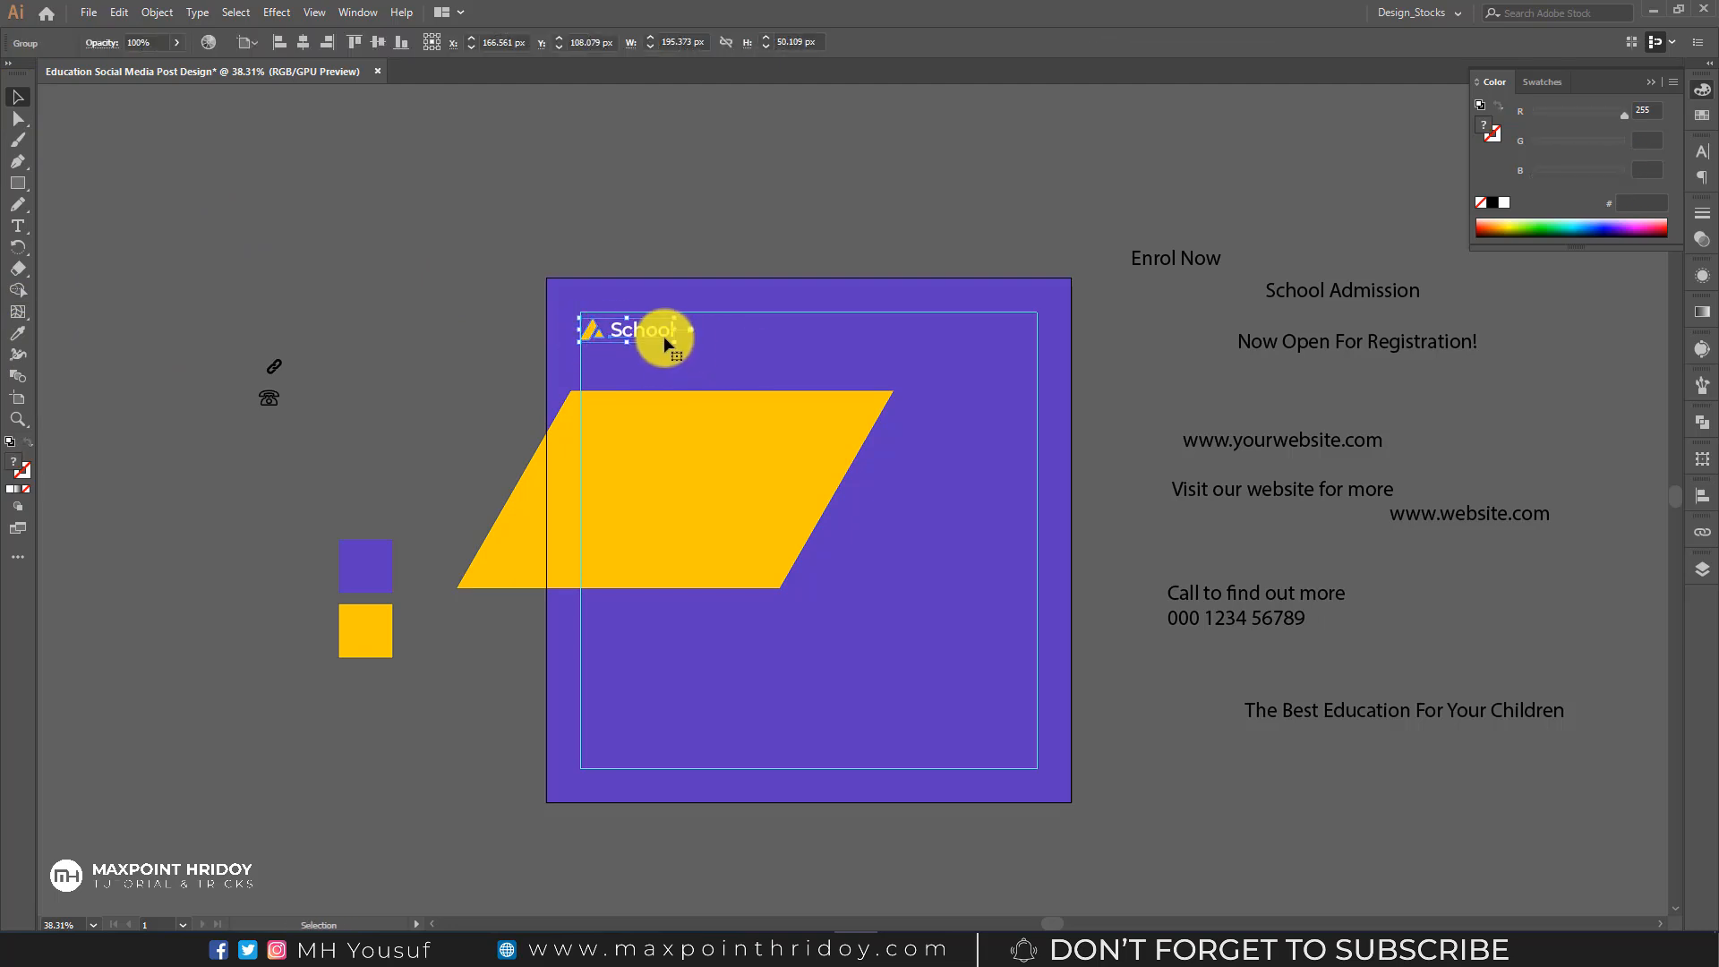
pyautogui.moveTo(640, 331); pyautogui.dragTo(639, 337)
pyautogui.click(646, 268)
# - Apply the School logo text's white Montserrat SemiBold style to all the loose text lines beside the artboard with the Eyedropper
pyautogui.moveTo(1162, 196); pyautogui.dragTo(1319, 527)
pyautogui.moveTo(1501, 766); pyautogui.dragTo(1496, 759)
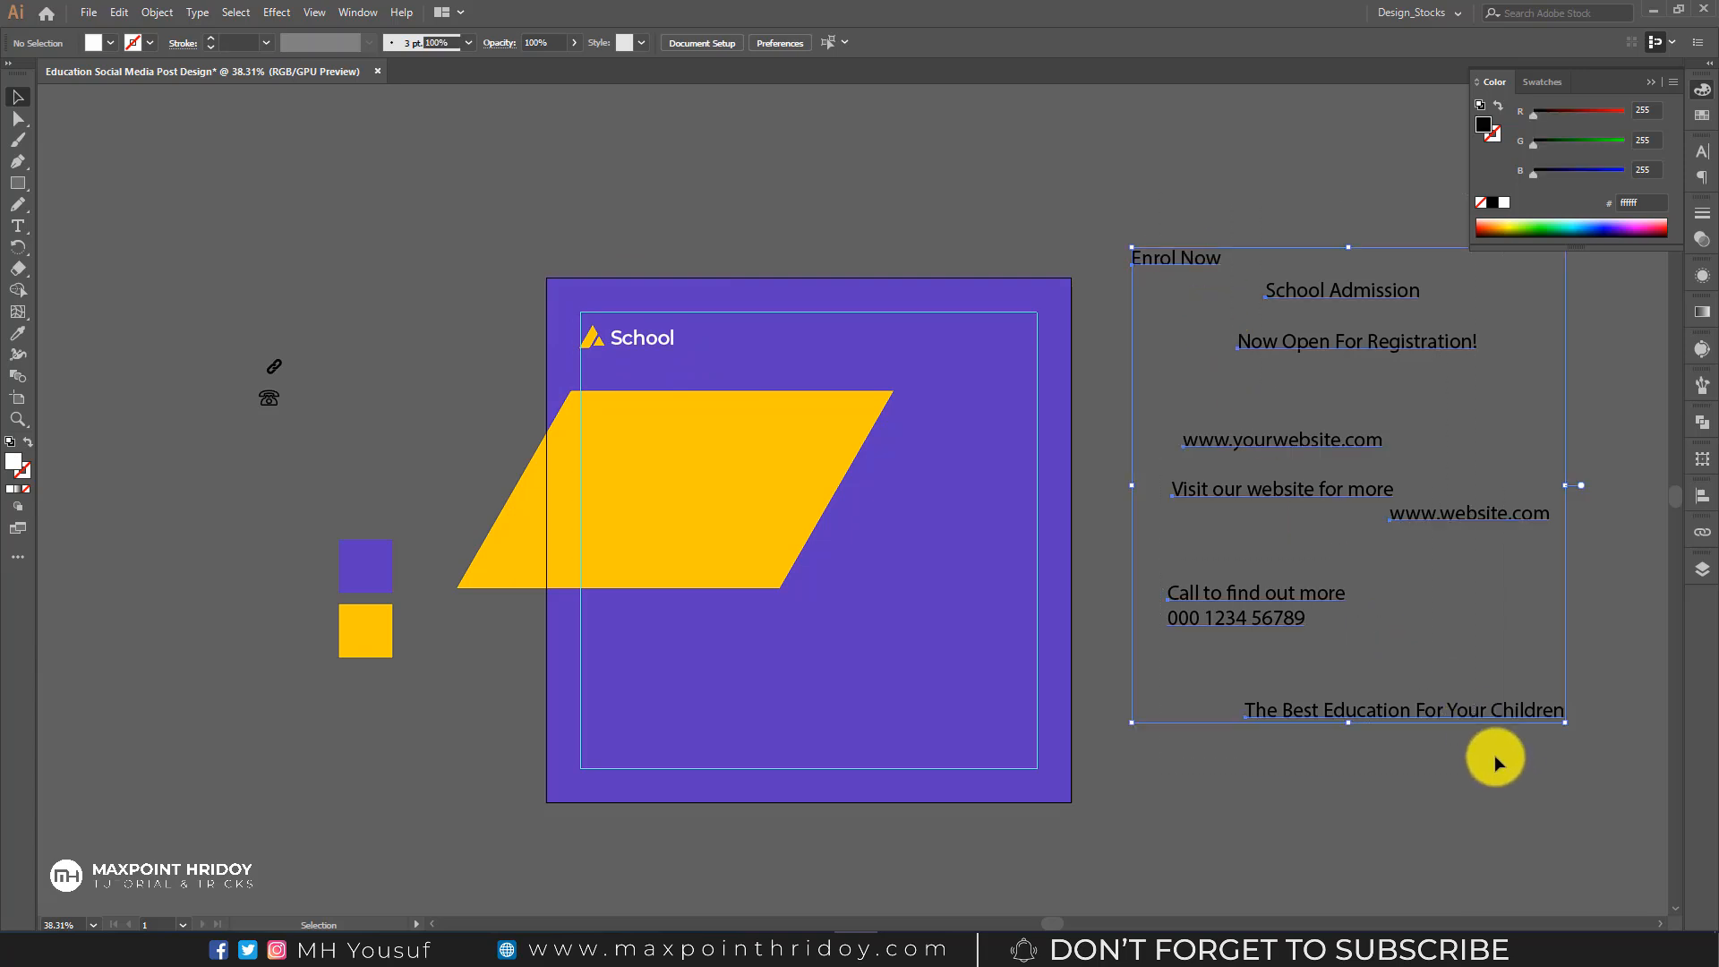
pyautogui.click(17, 333)
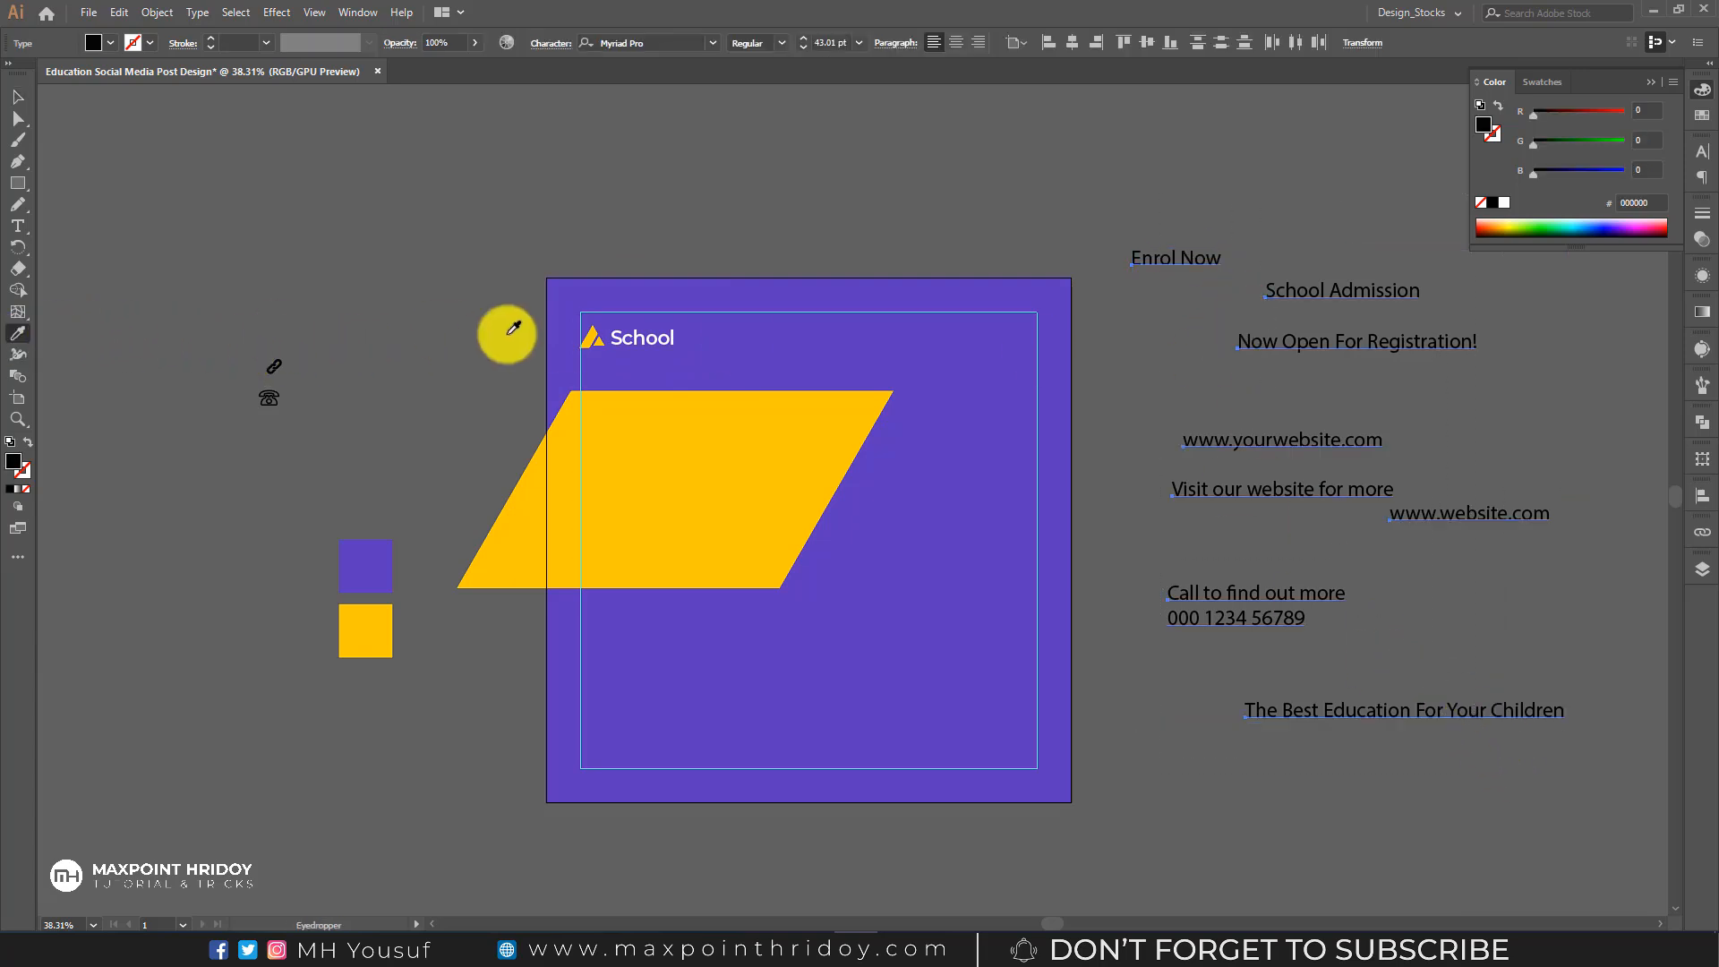
pyautogui.click(654, 336)
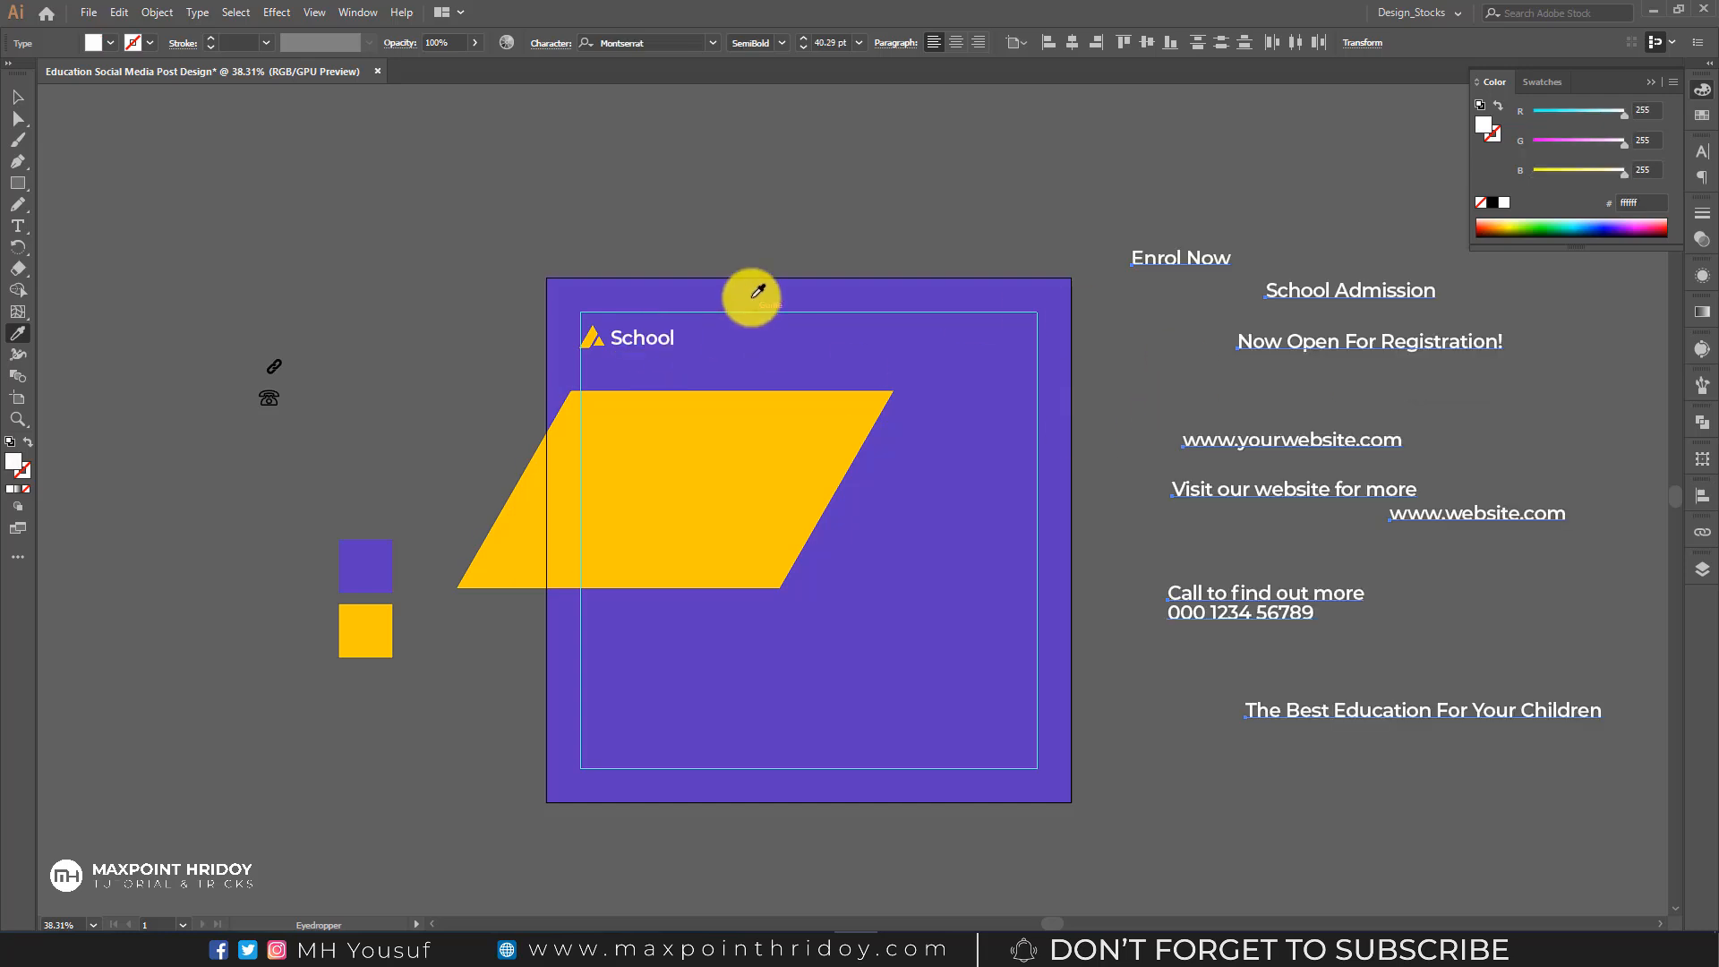
pyautogui.click(17, 96)
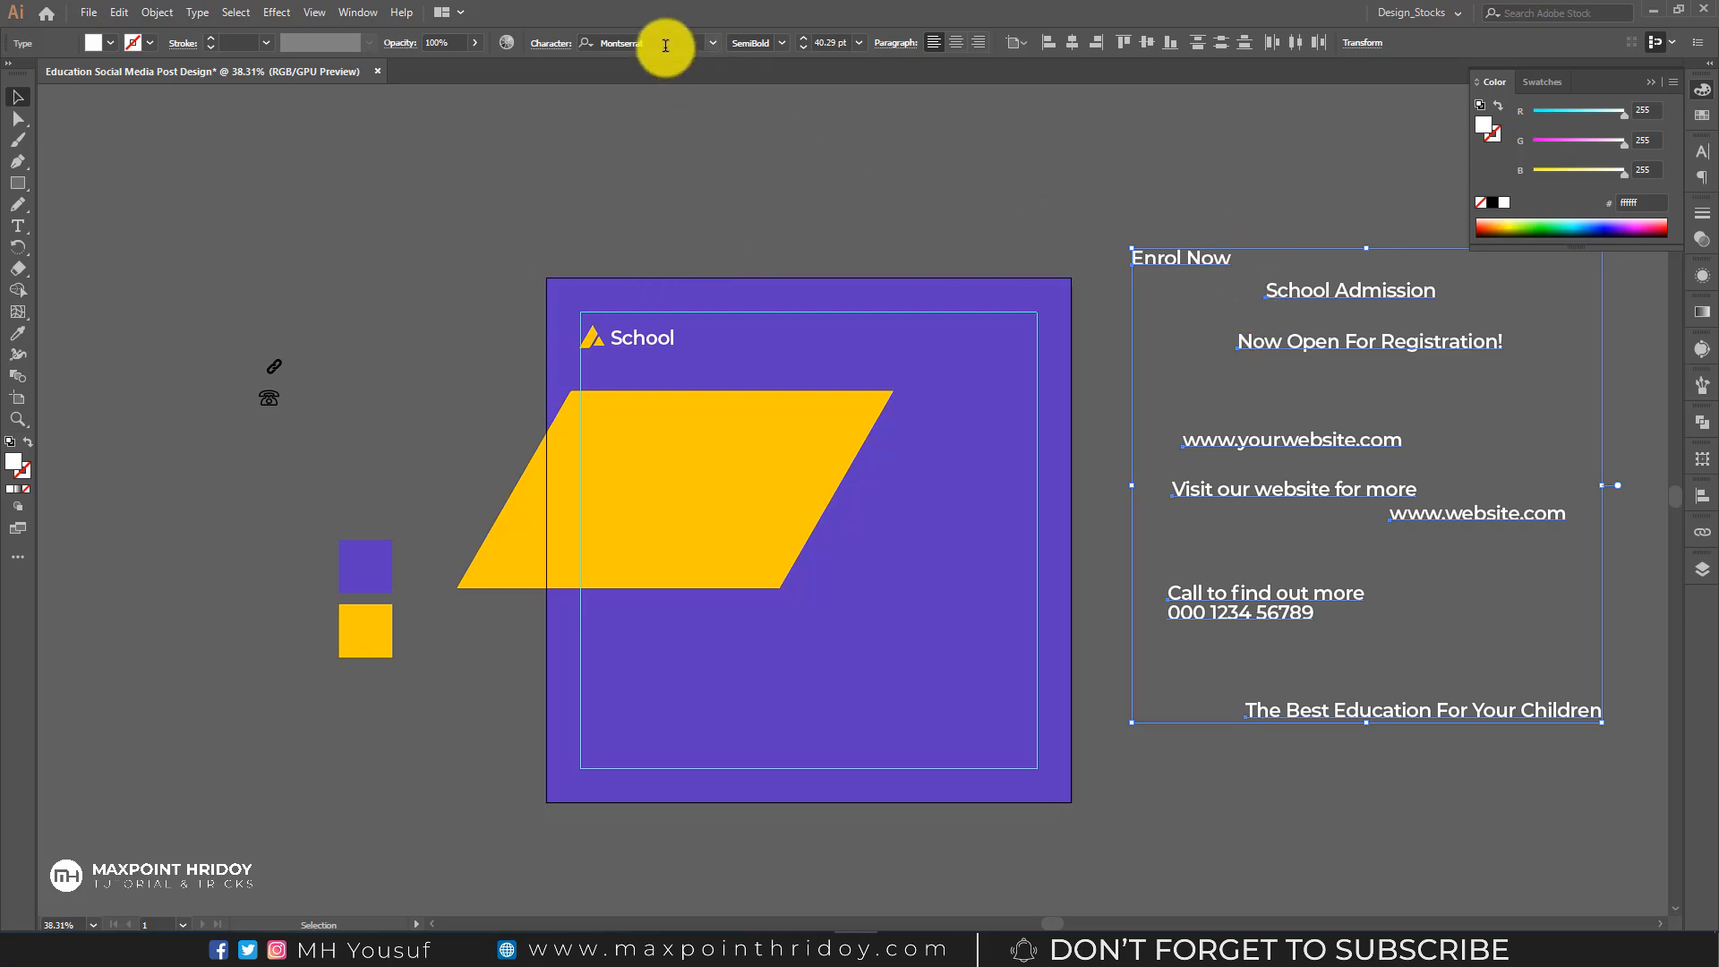
pyautogui.click(1208, 172)
pyautogui.click(1204, 333)
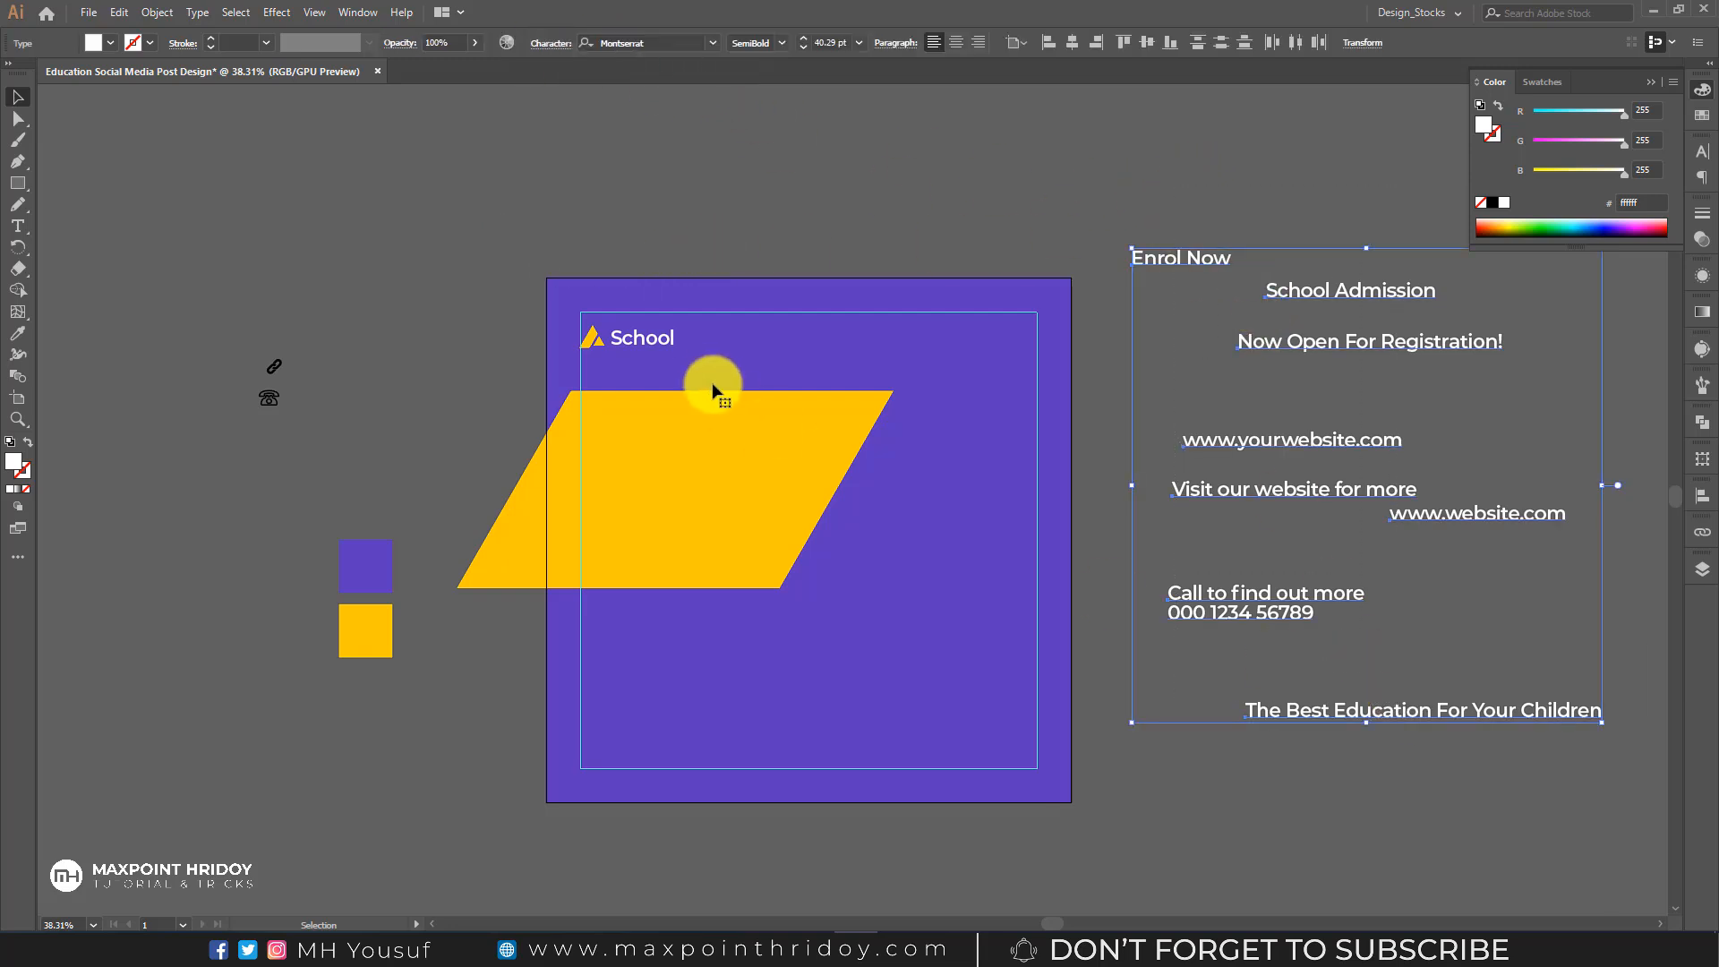
pyautogui.moveTo(1212, 188); pyautogui.dragTo(1350, 601)
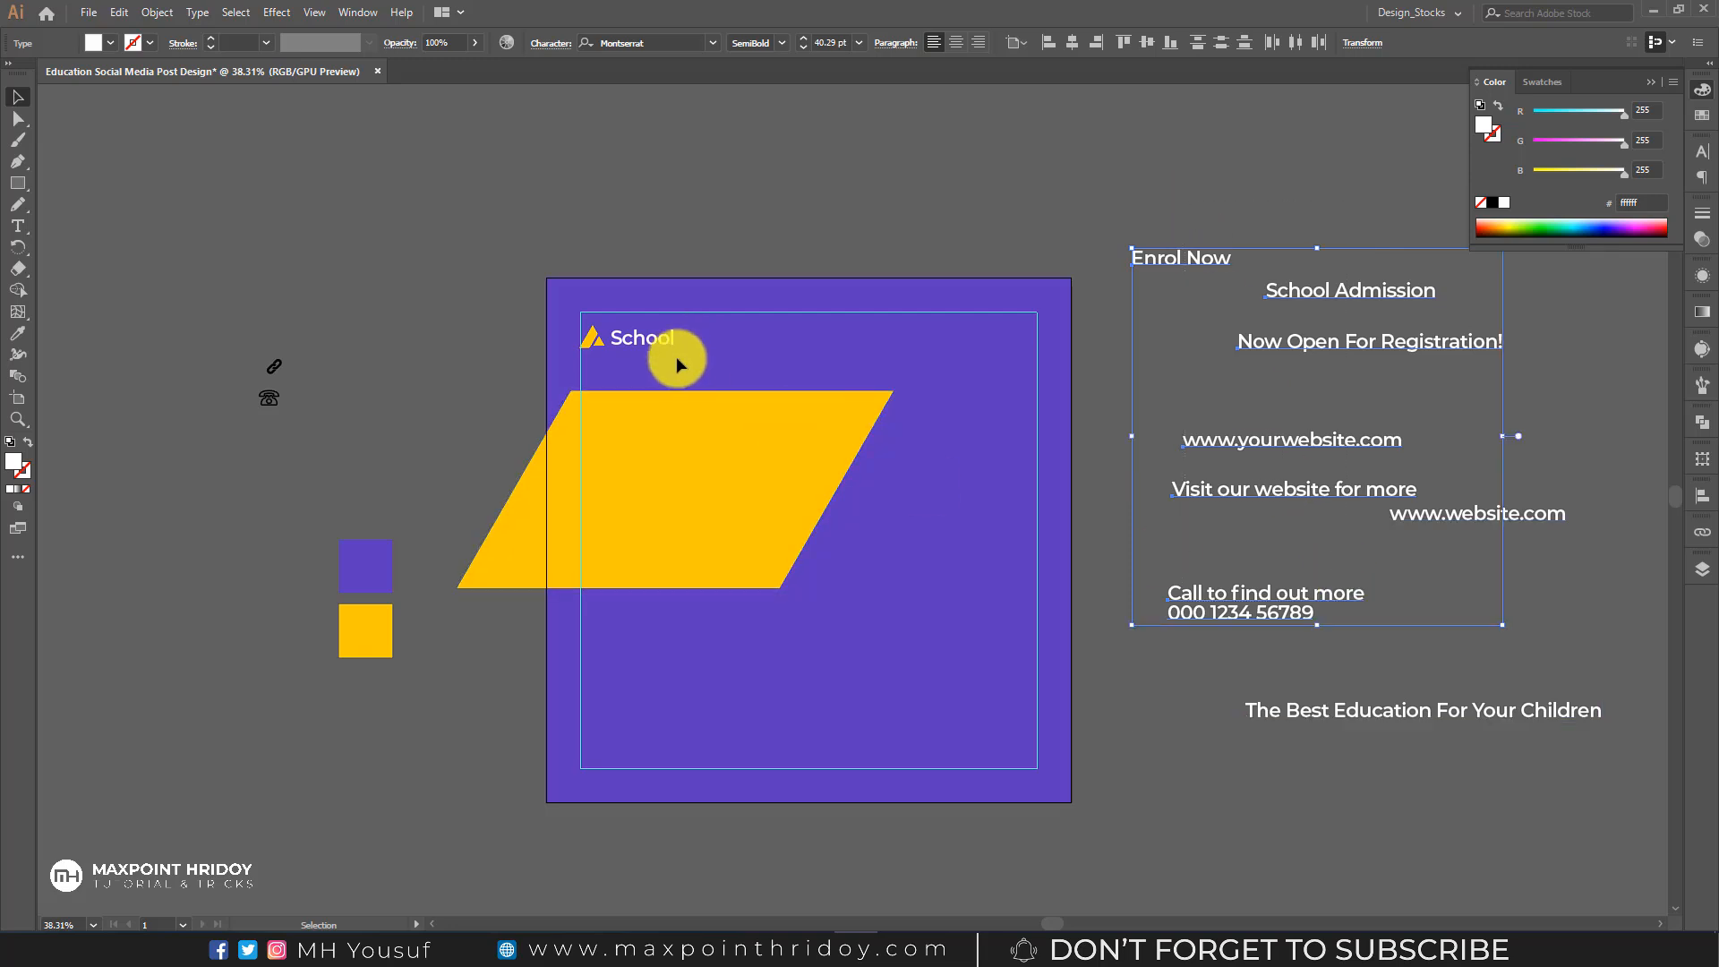
pyautogui.click(1211, 213)
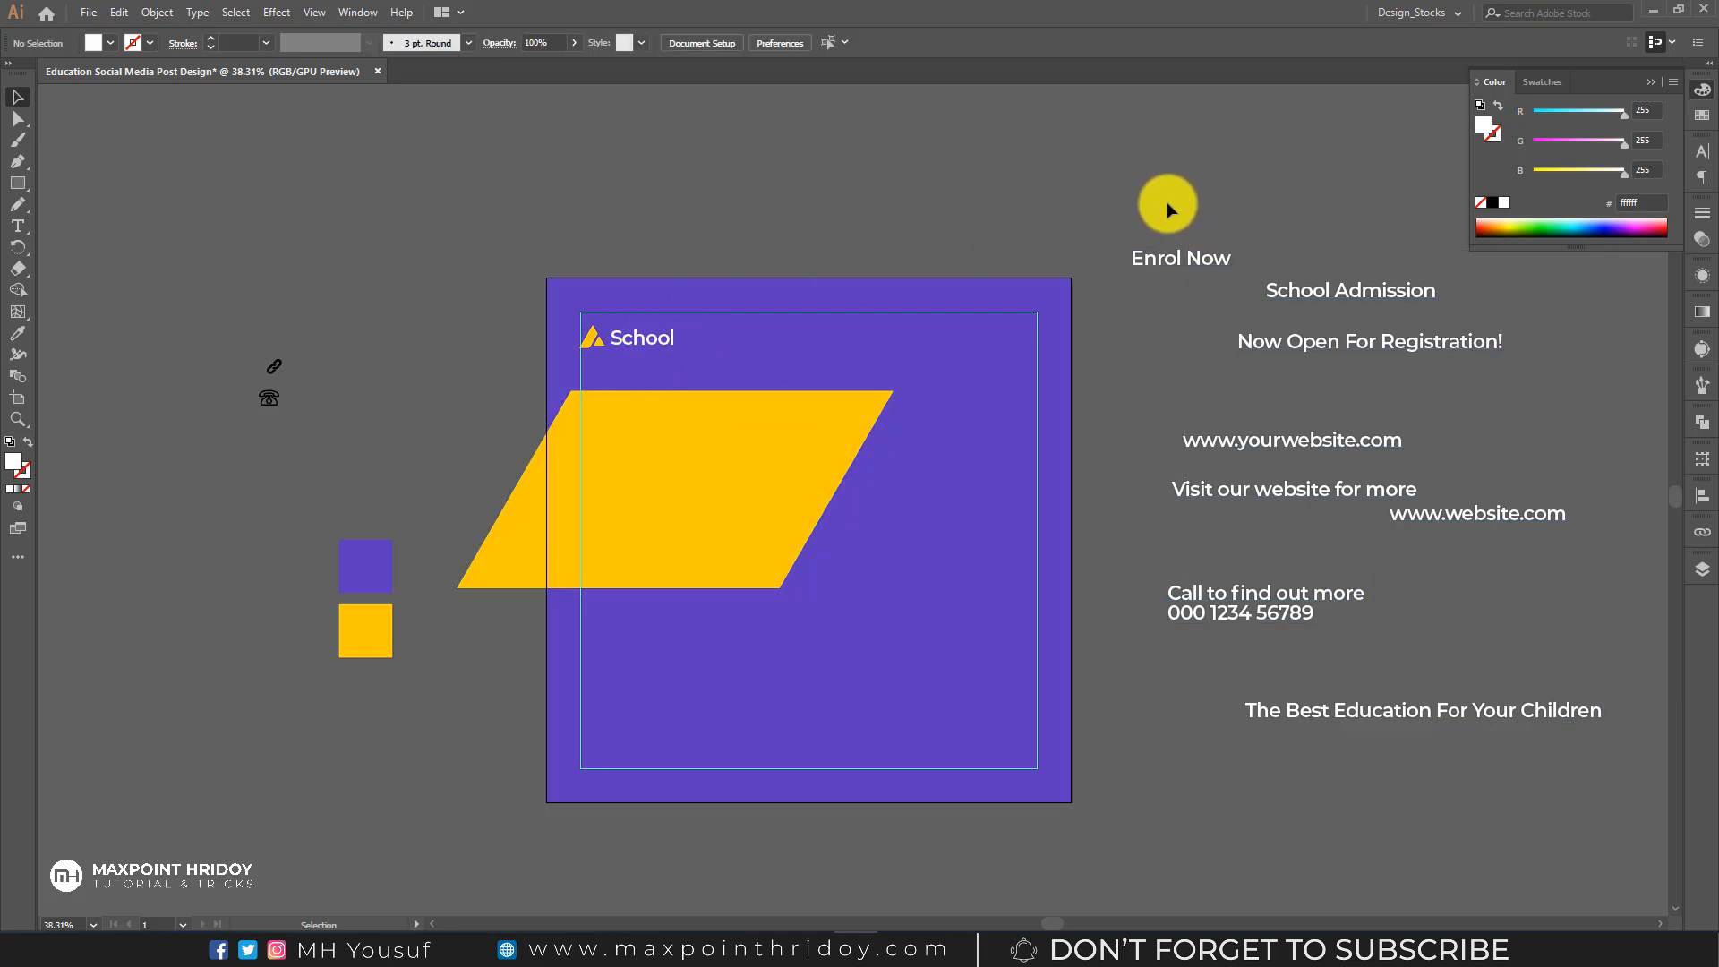
# - Colour the School Admission text black and place it on the upper part of the yellow slanted shape
pyautogui.moveTo(1339, 287); pyautogui.dragTo(1022, 213)
pyautogui.doubleClick(993, 210)
pyautogui.click(16, 99)
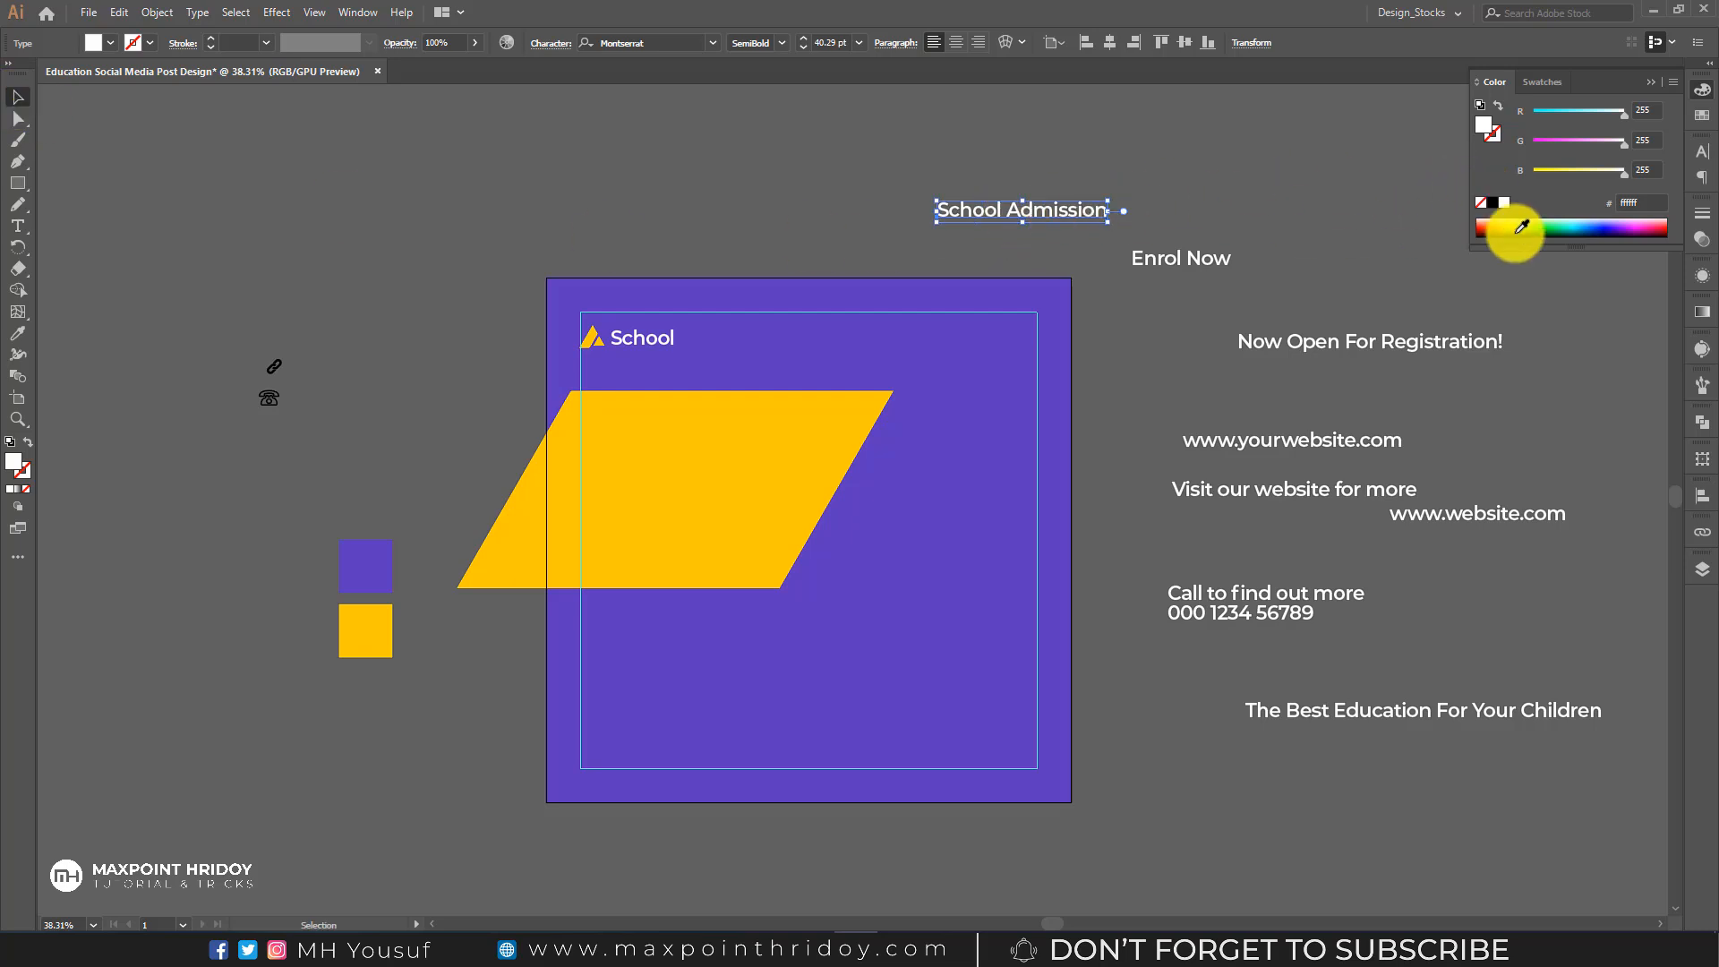
pyautogui.click(1493, 204)
pyautogui.moveTo(986, 213); pyautogui.dragTo(647, 452)
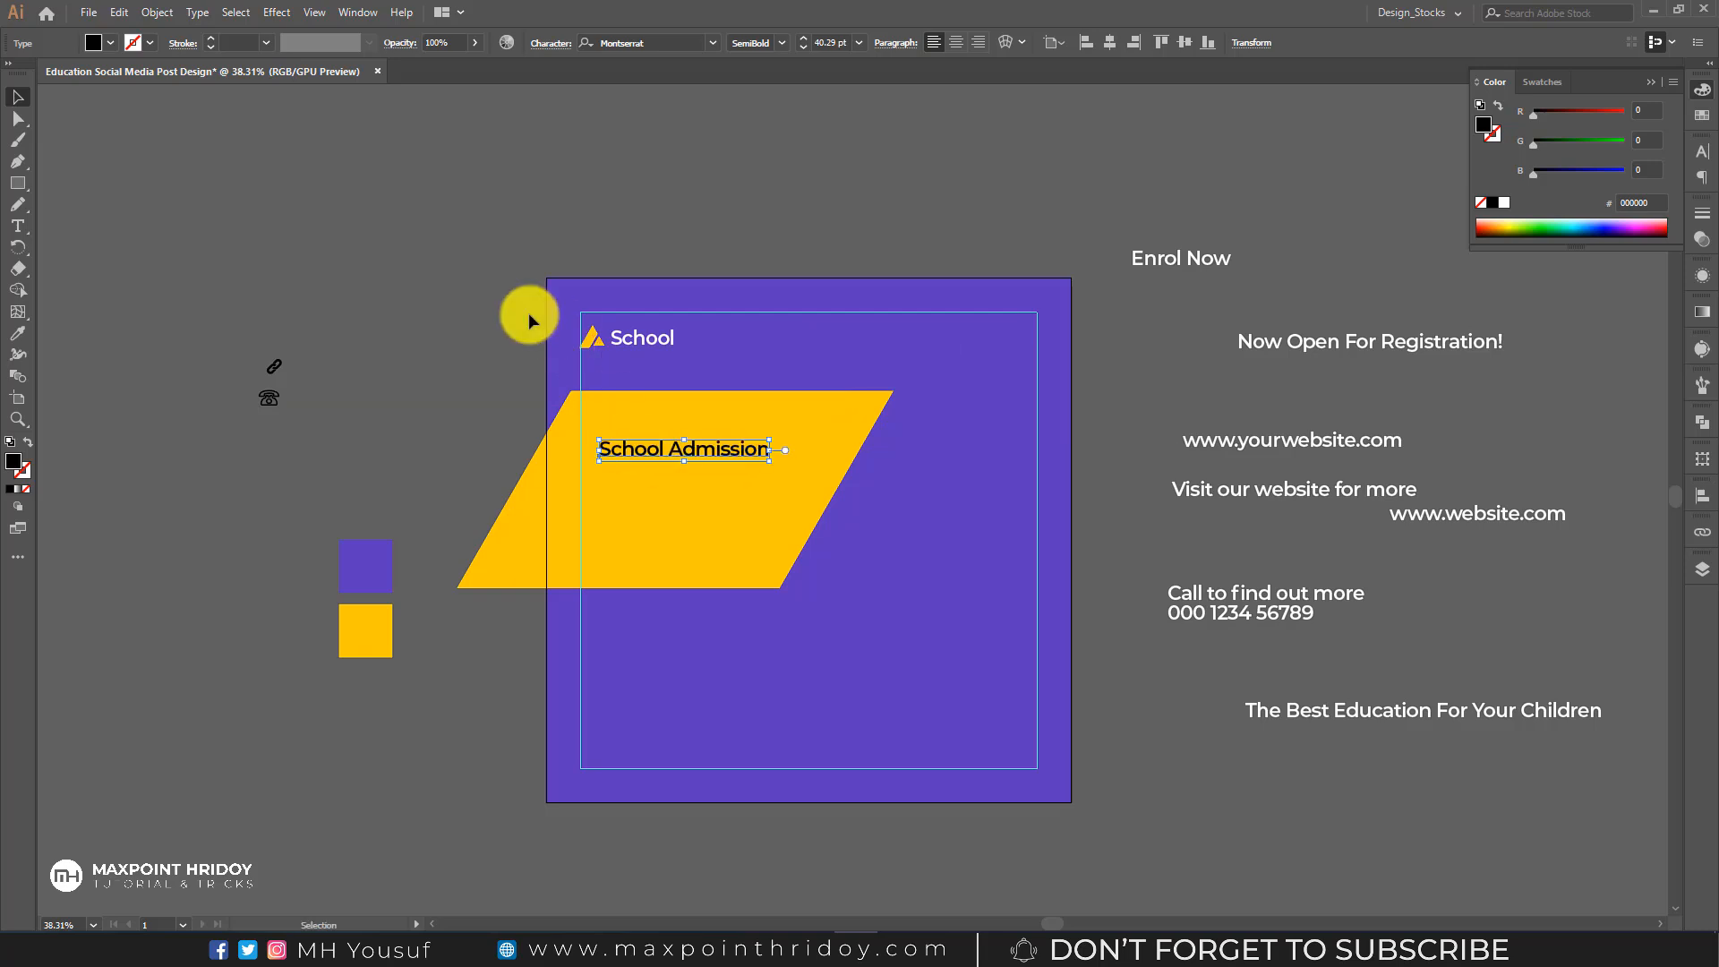
# - Break the School Admission text into two lines, with Admission below School
pyautogui.click(20, 226)
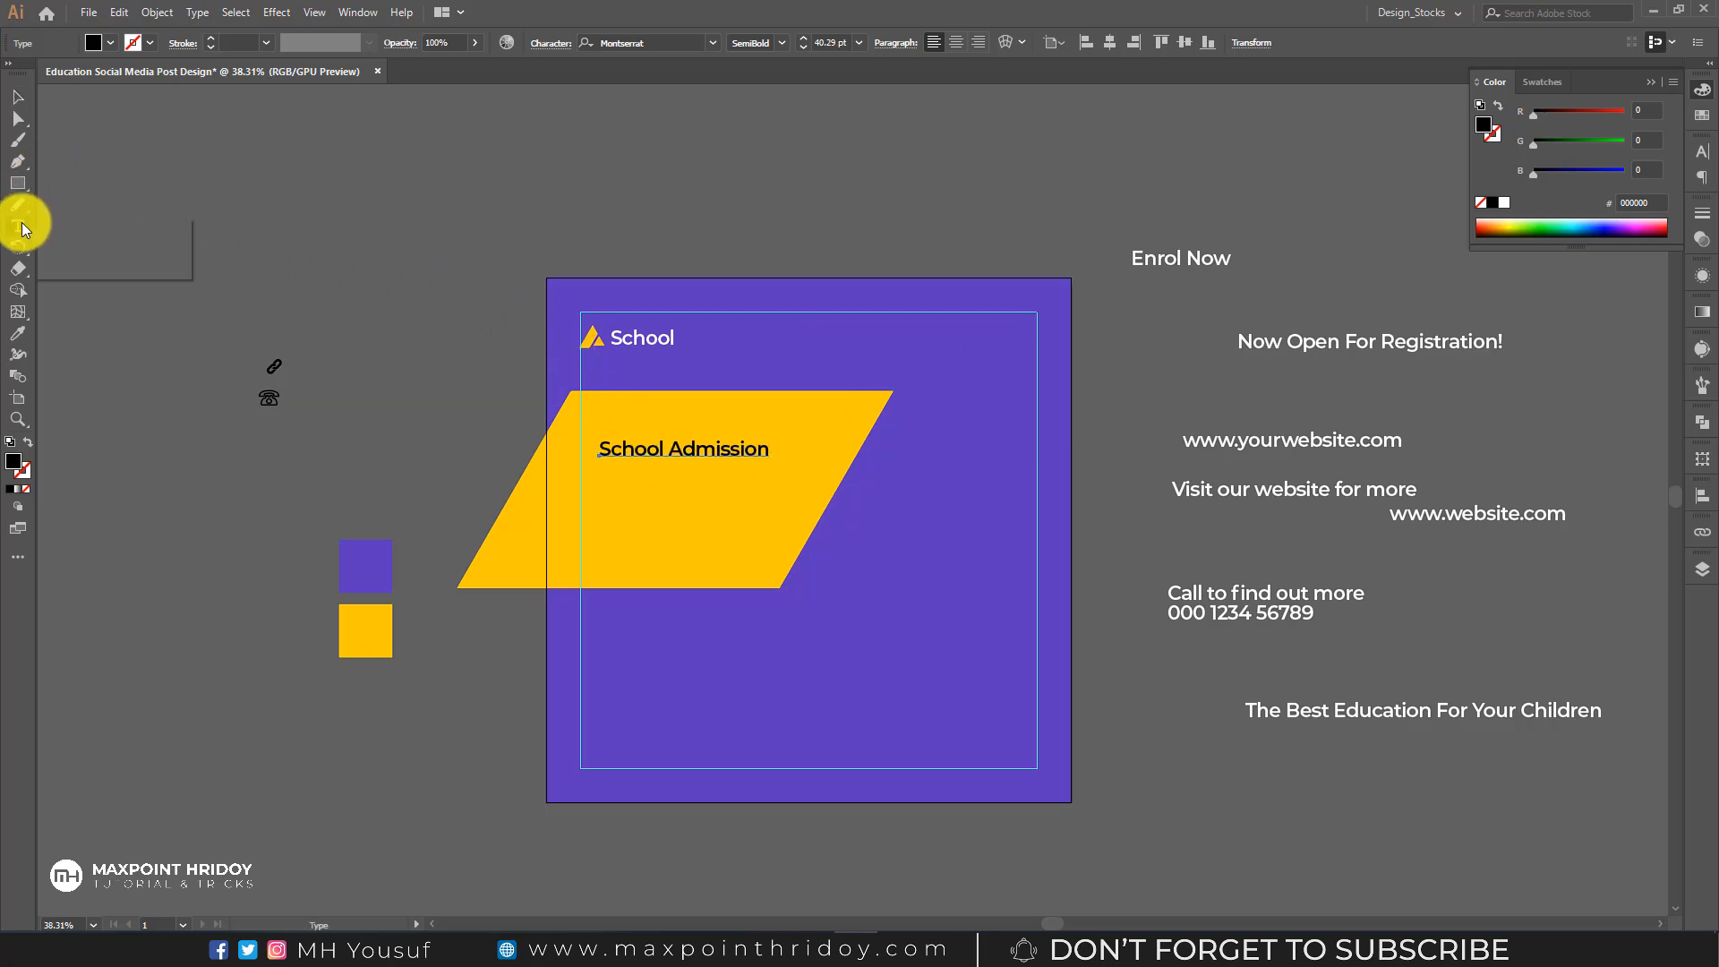
pyautogui.click(671, 456)
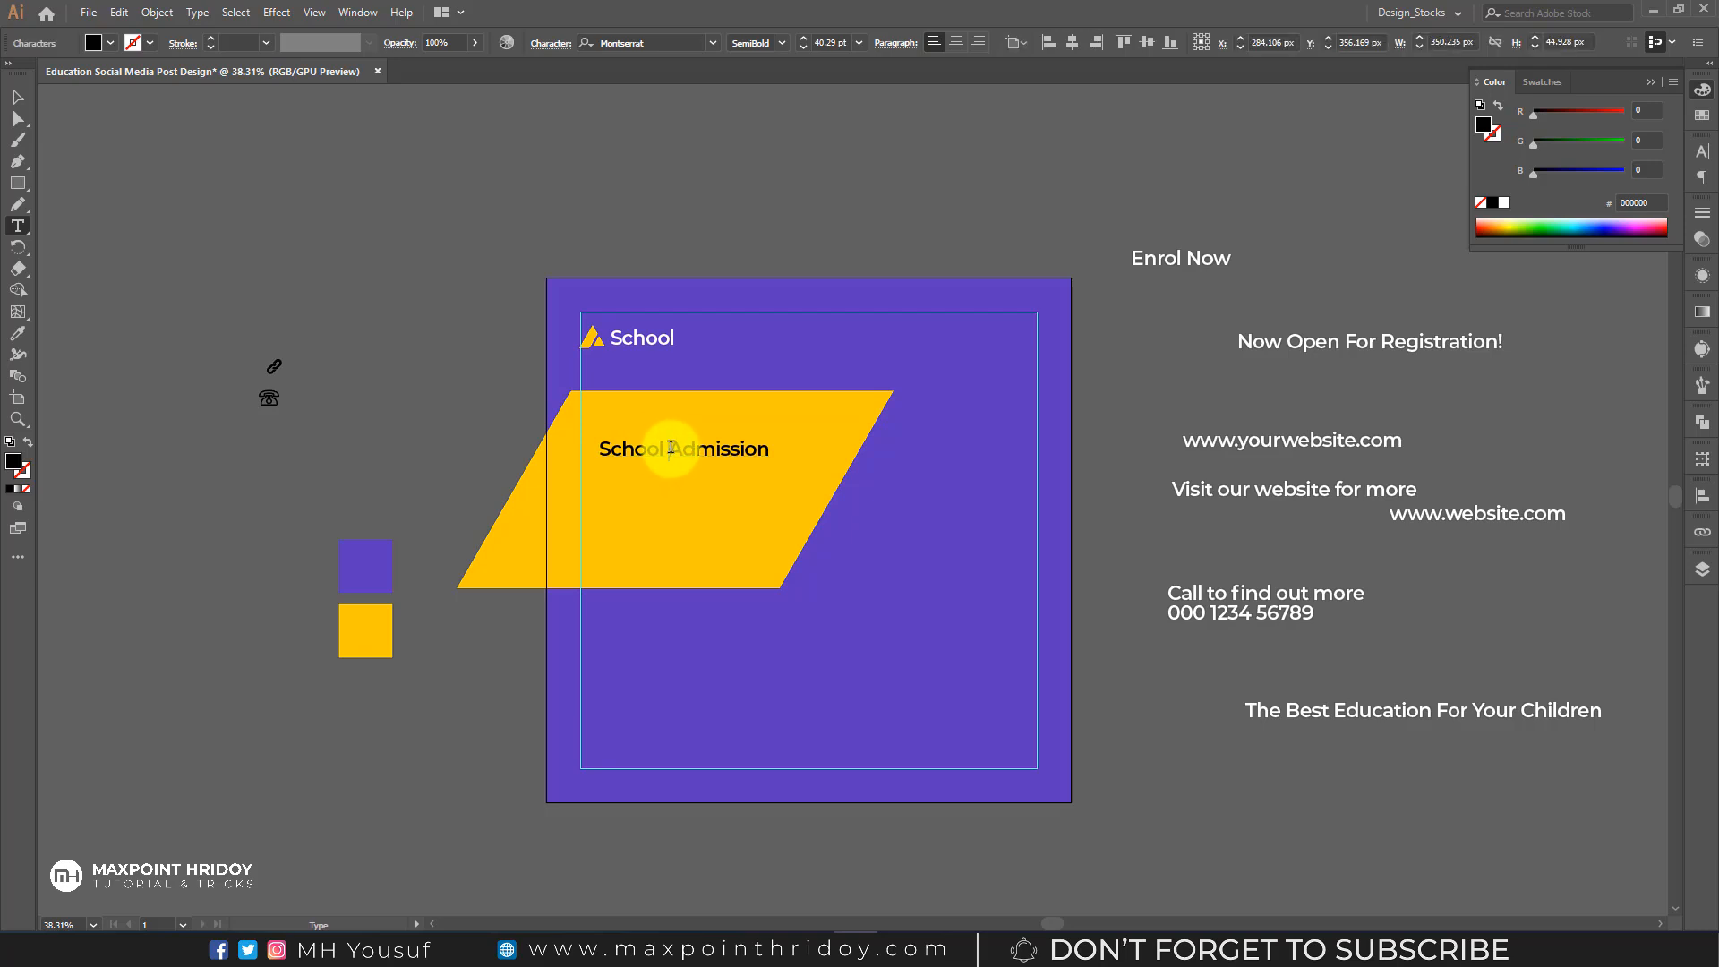
pyautogui.press('Return')
pyautogui.press('Escape')
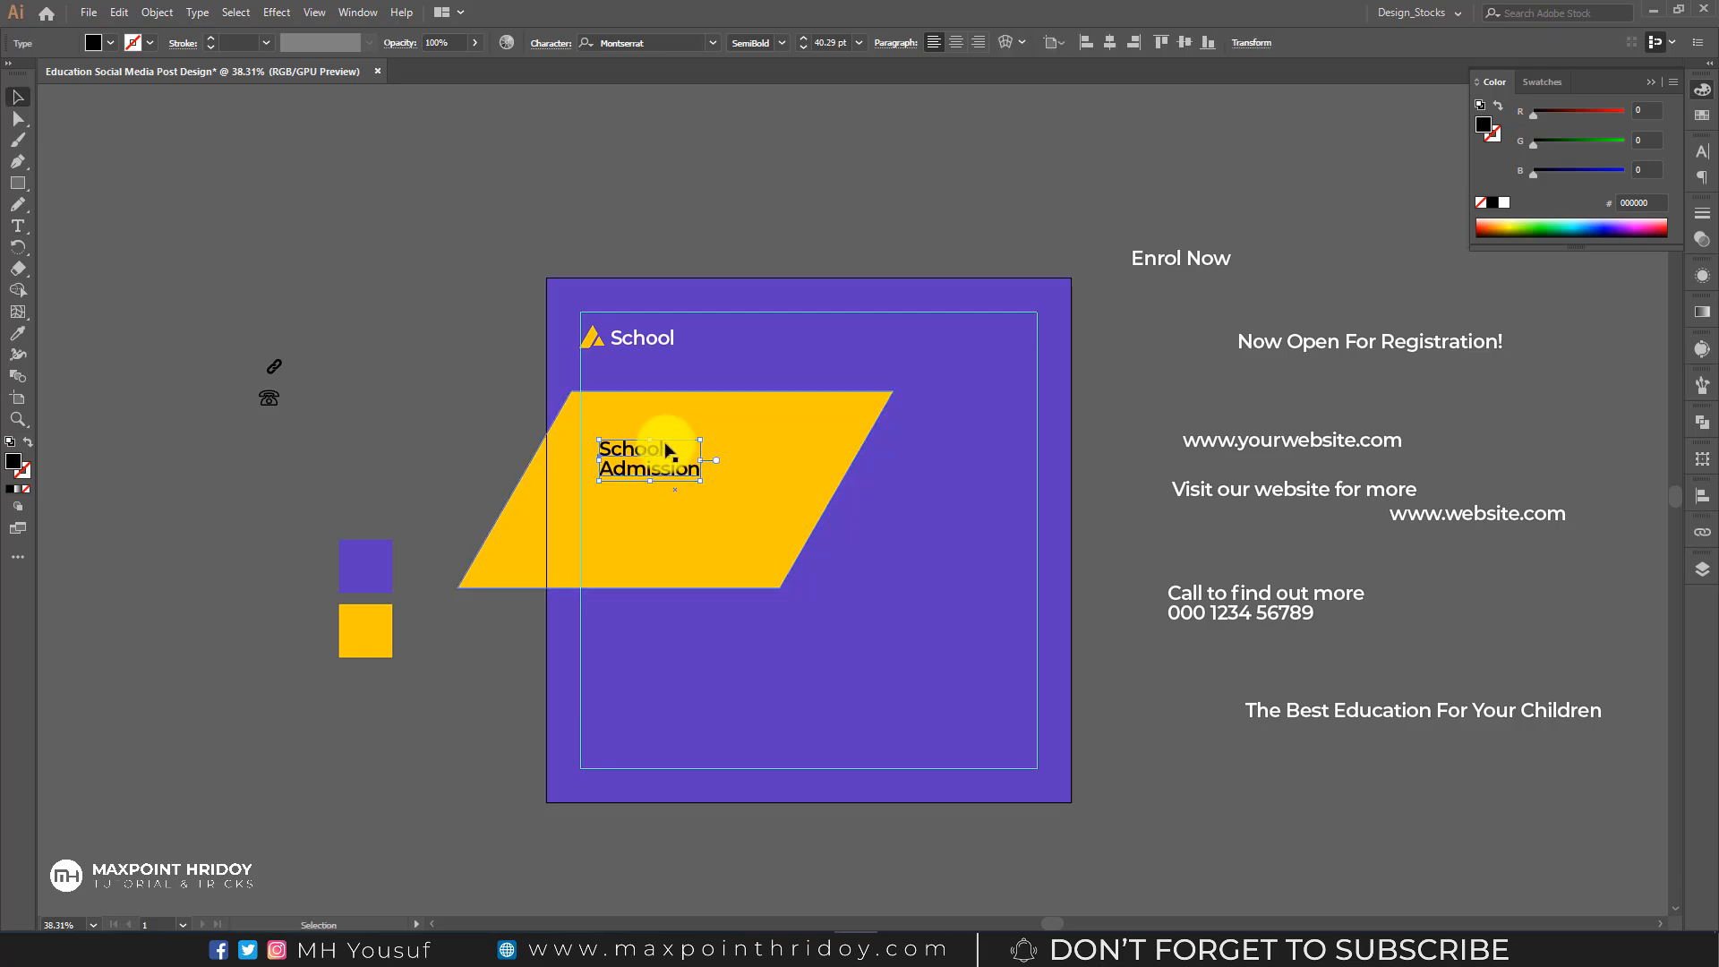
# - Set the School Admission text in Bebas Neue Bold with a tracking of 0
pyautogui.click(647, 43)
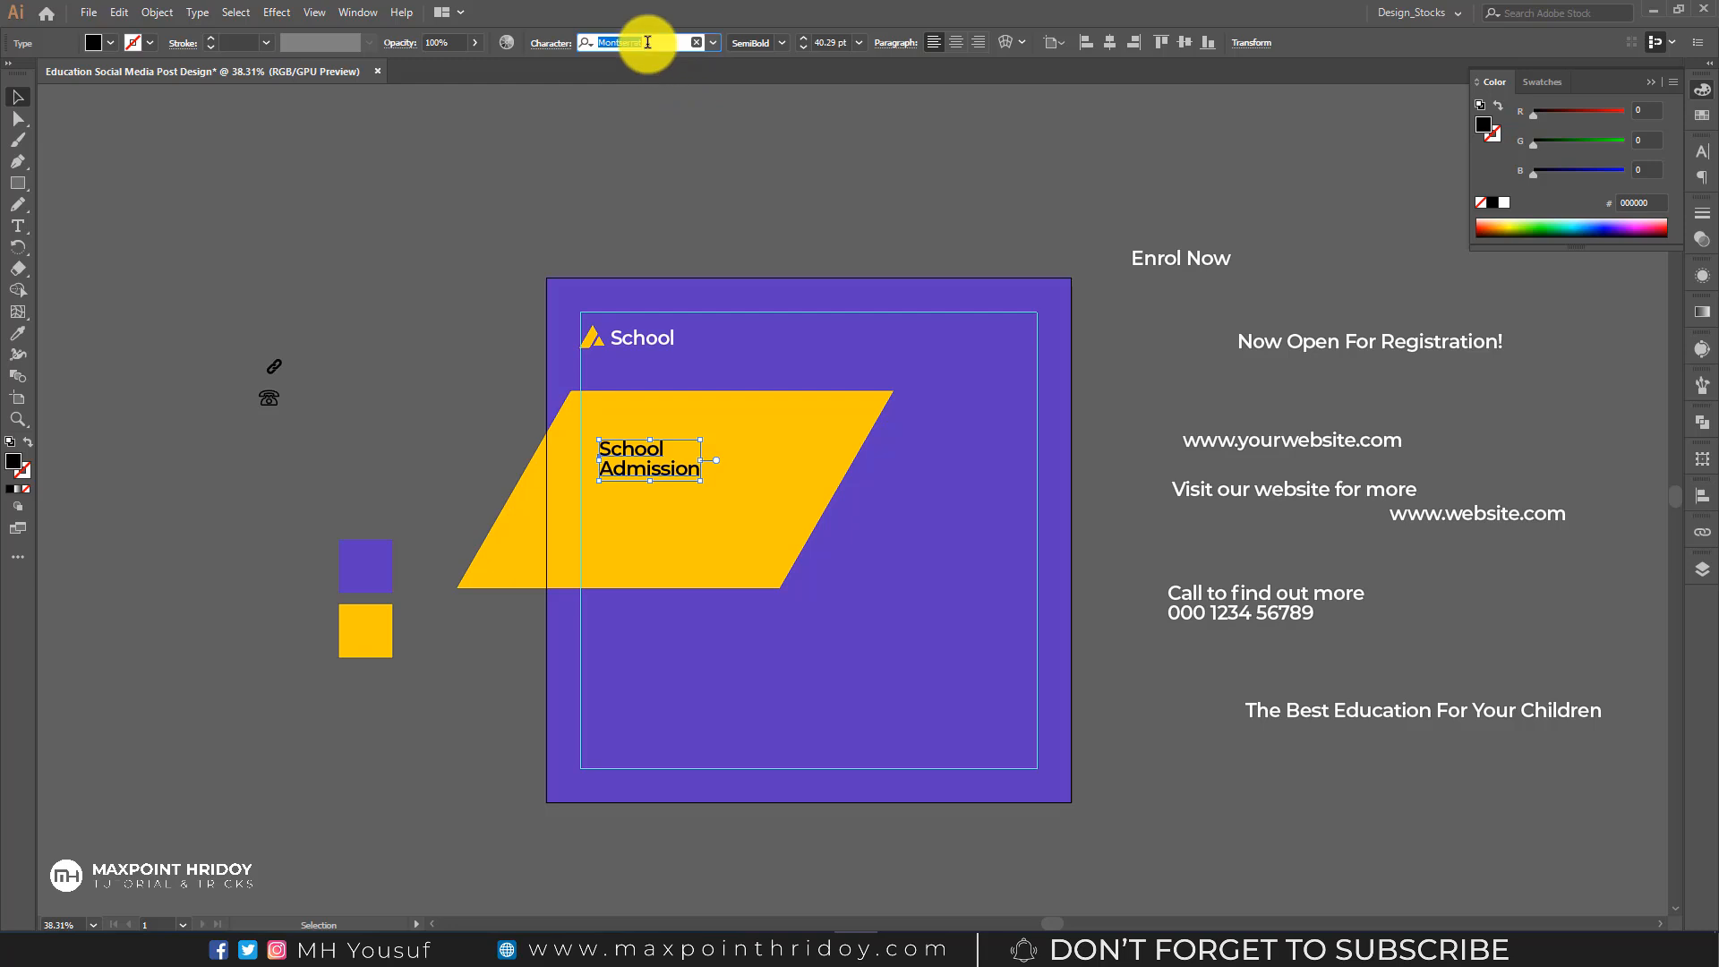
pyautogui.write('beb')
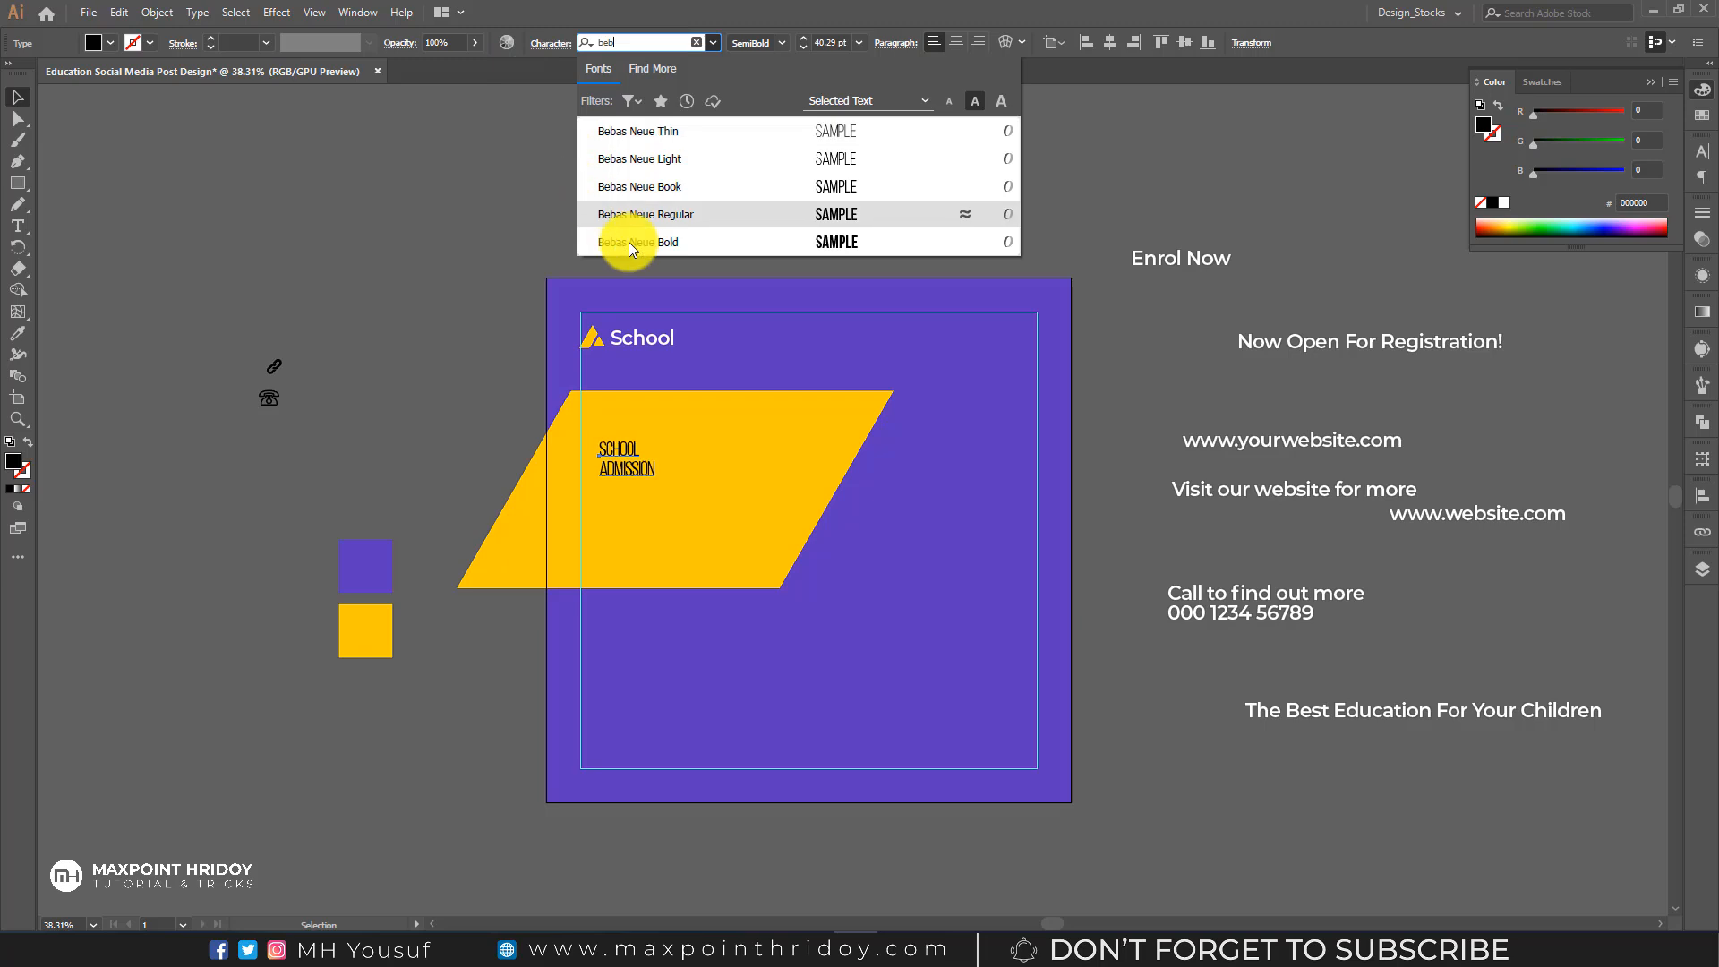
pyautogui.click(670, 249)
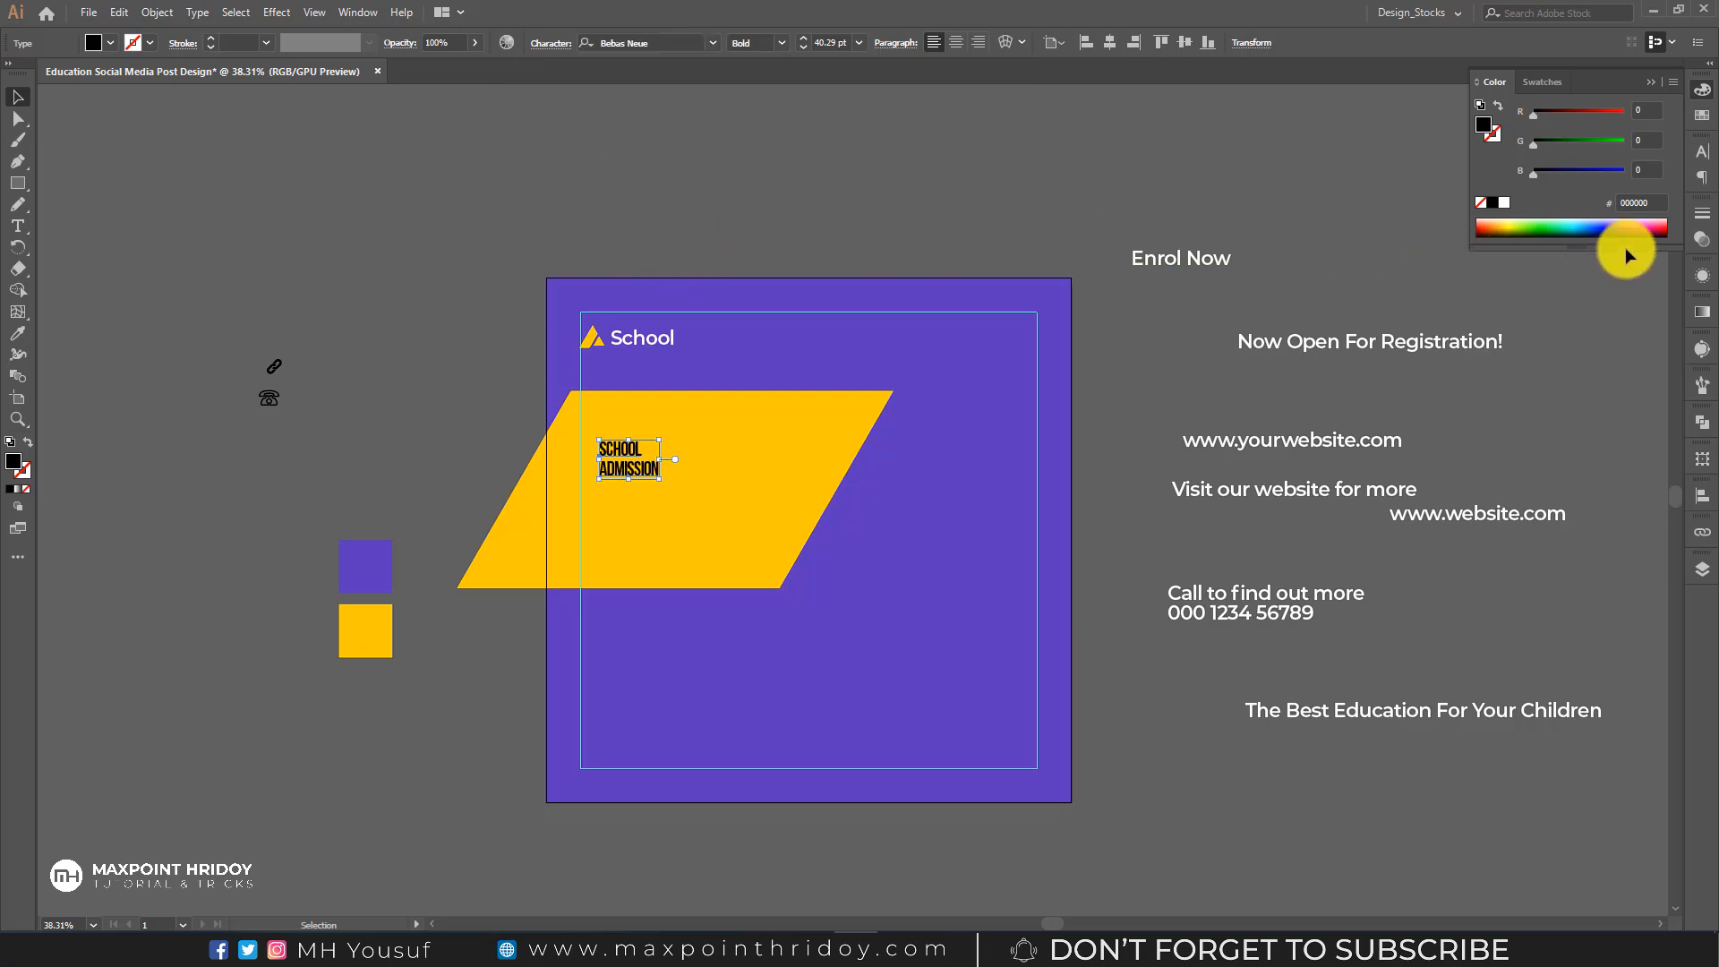
pyautogui.click(1701, 154)
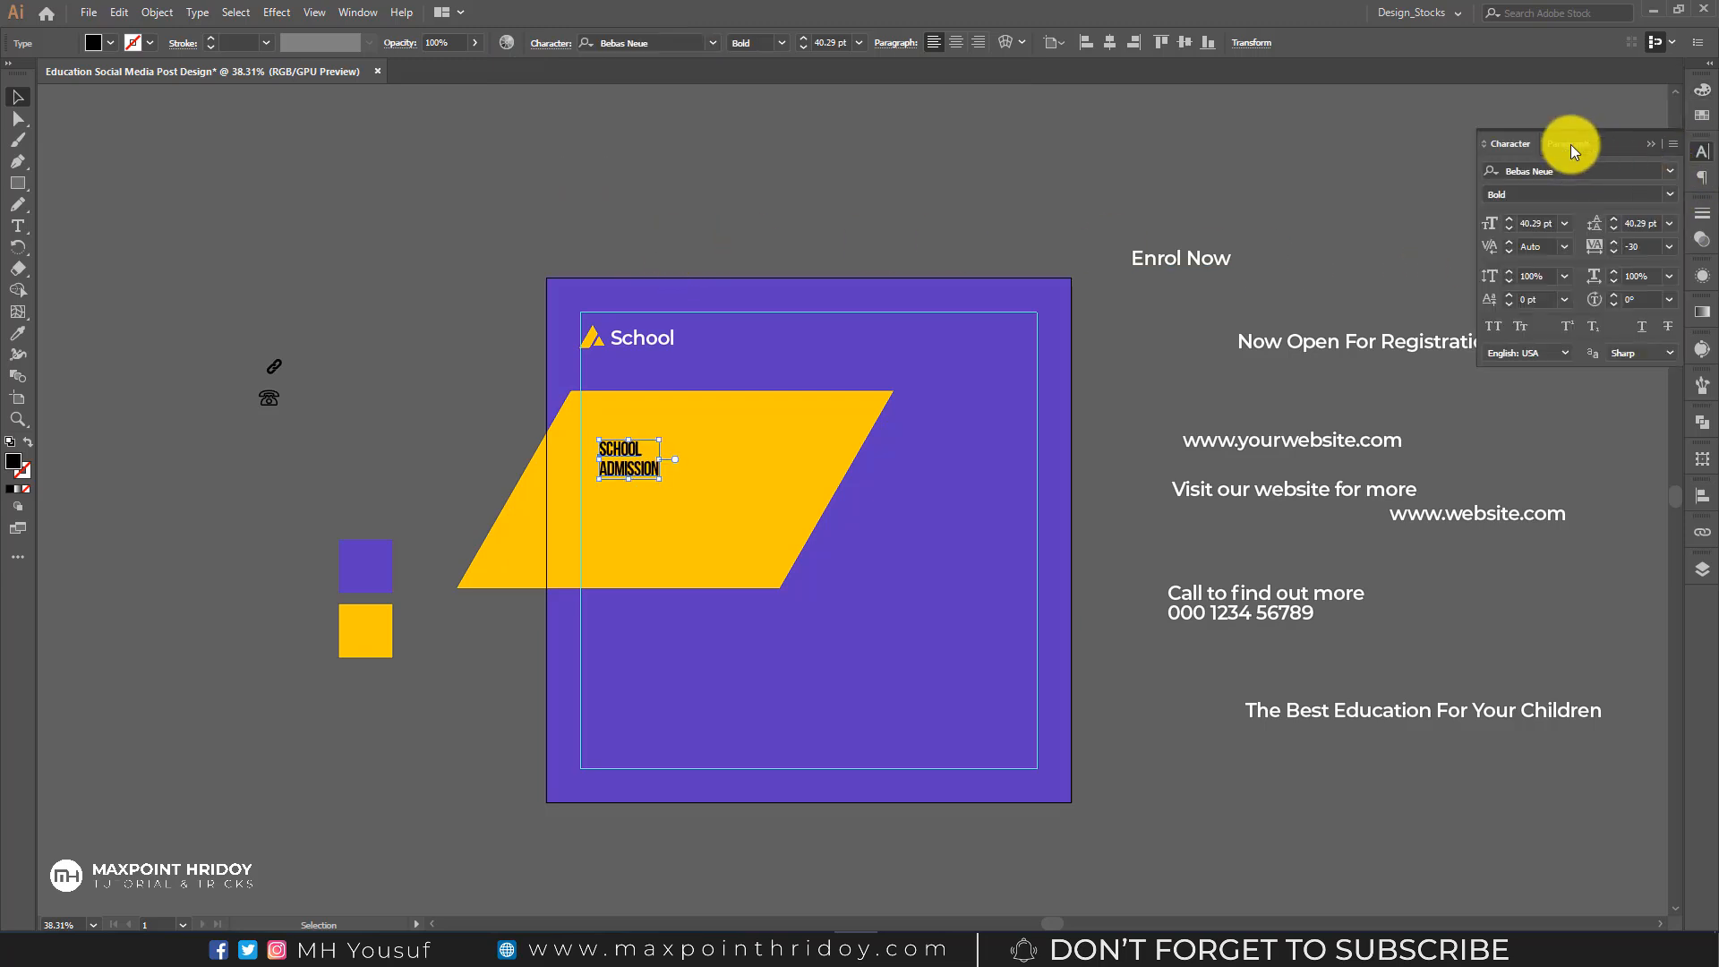
pyautogui.moveTo(1652, 244); pyautogui.dragTo(1555, 251)
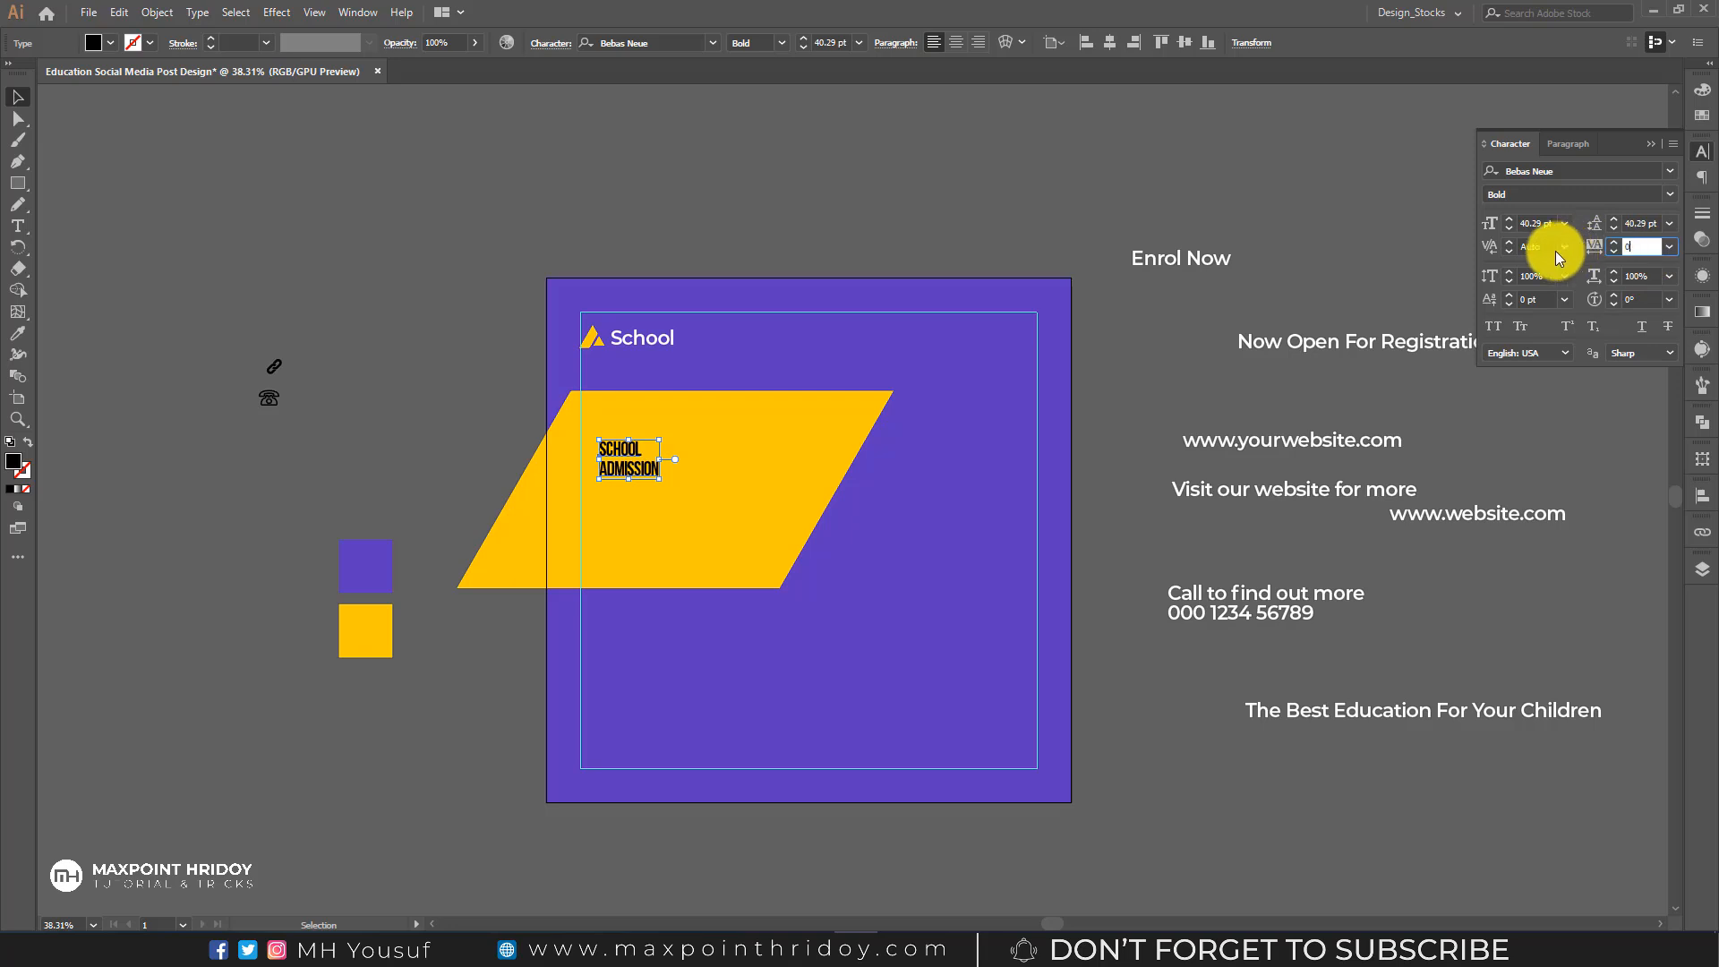
pyautogui.write('0')
pyautogui.press('Return')
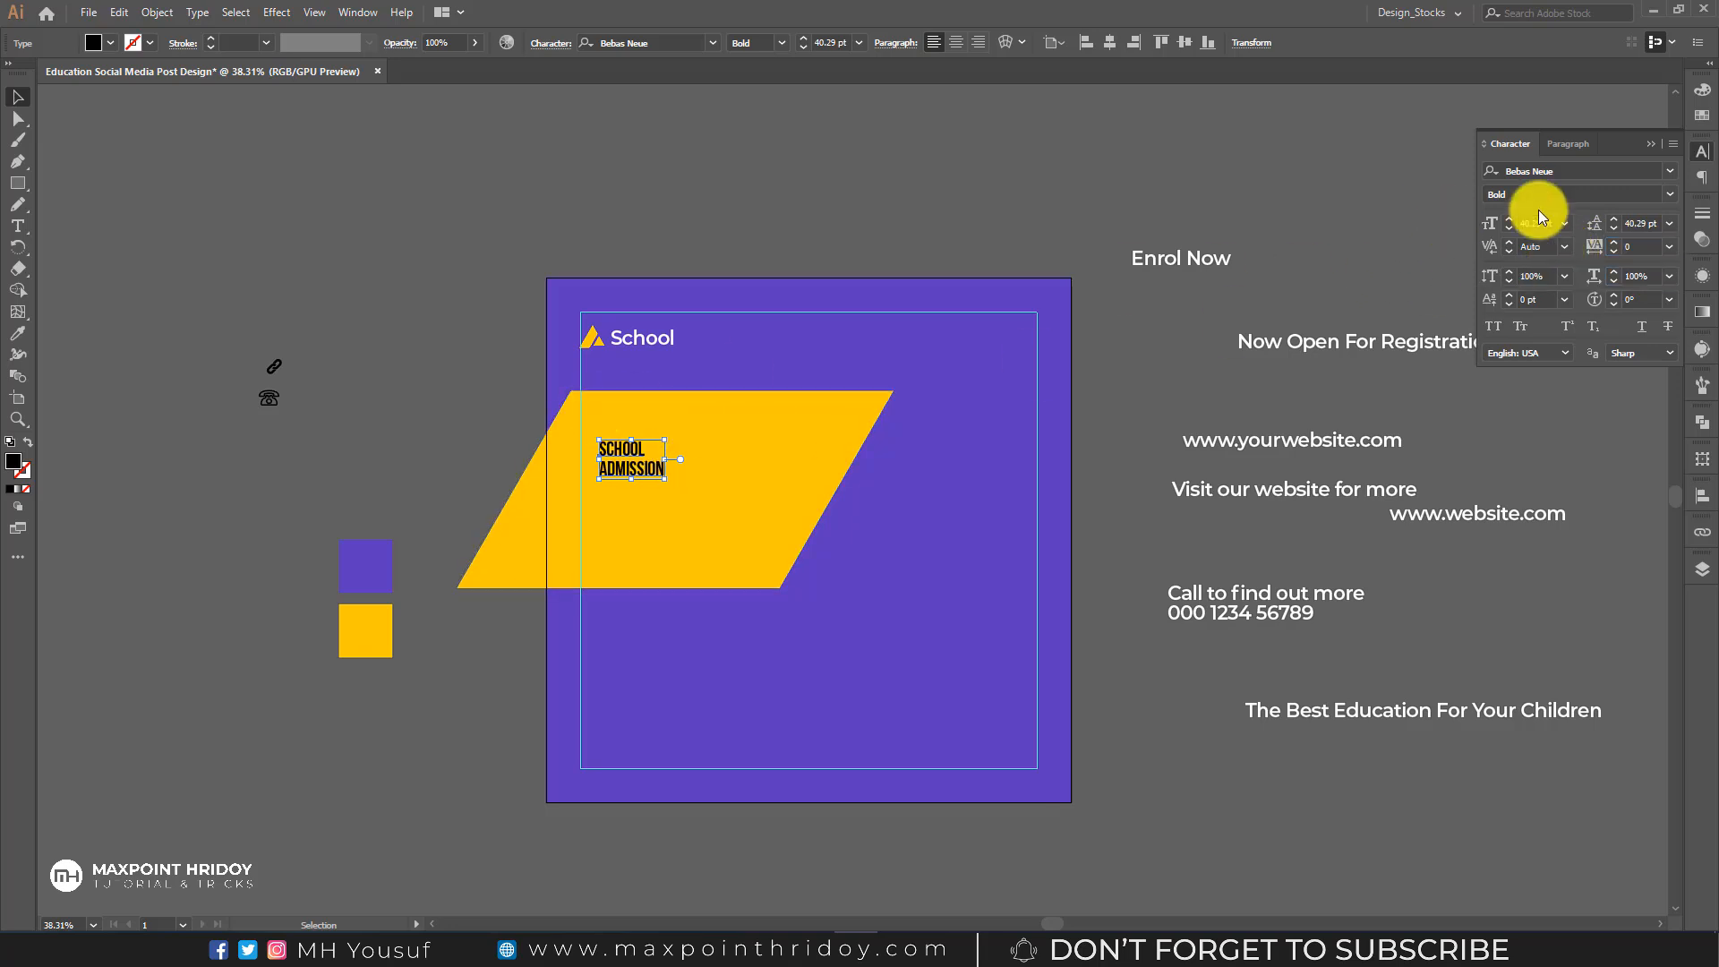
# - Size the School Admission heading to 130 pt with 100 pt leading and align its left edge to the left margin guide
pyautogui.moveTo(1552, 223); pyautogui.dragTo(1430, 224)
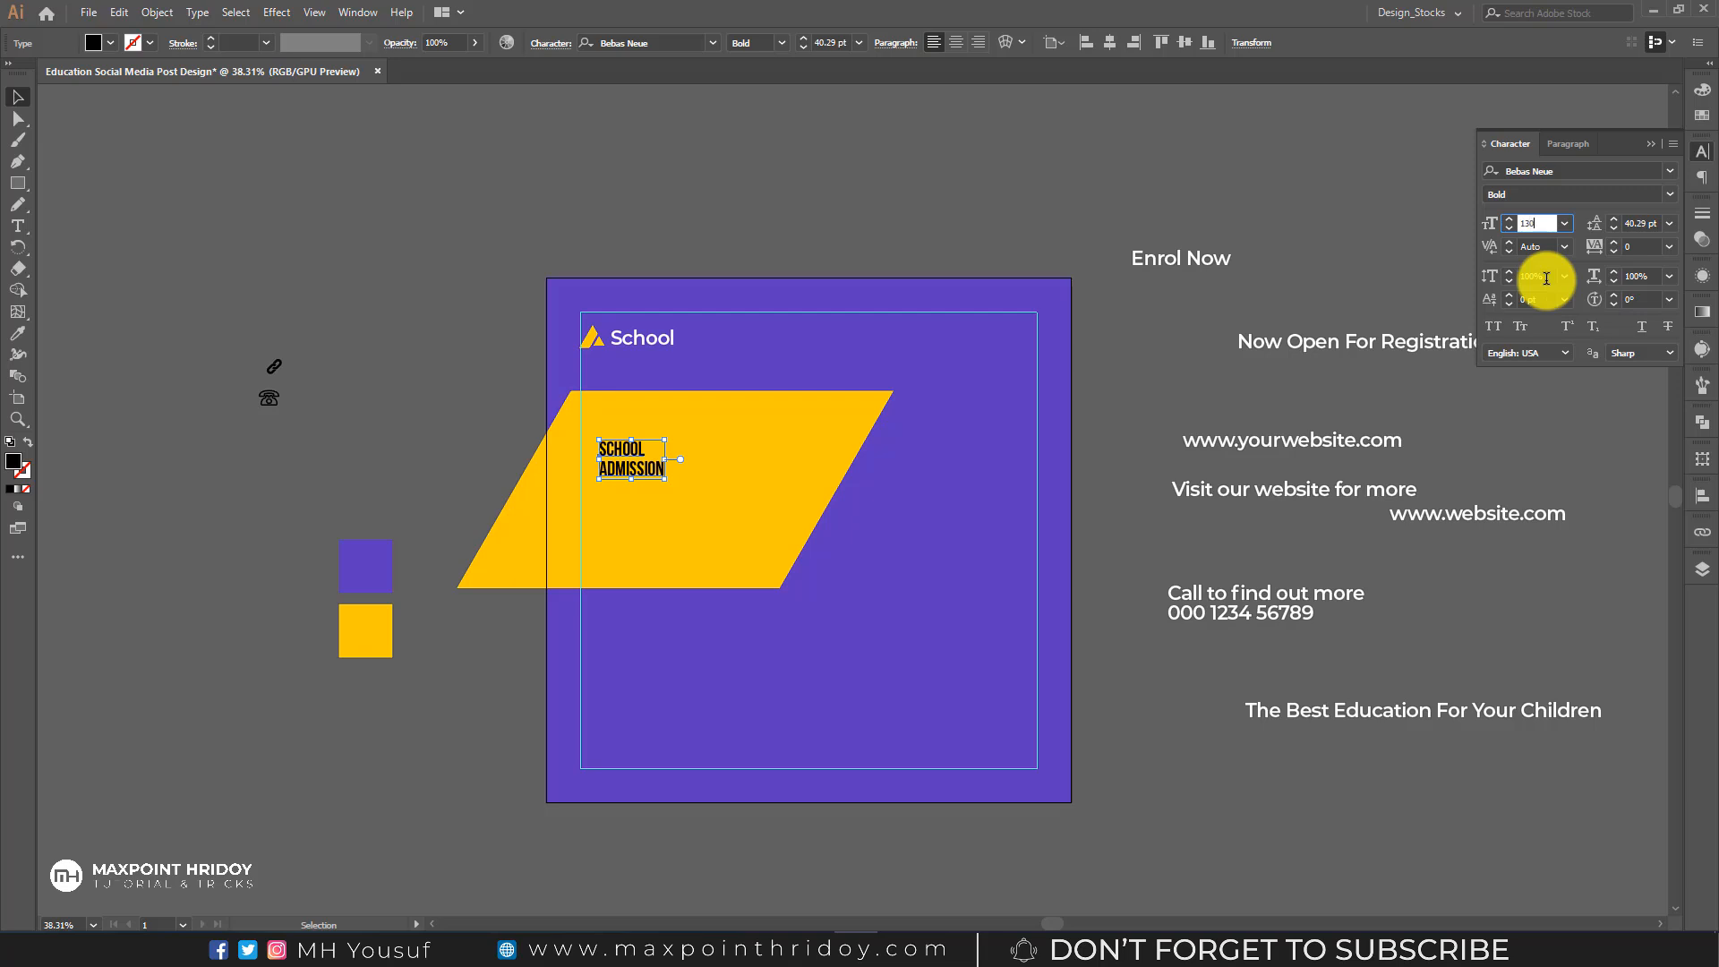
pyautogui.press('Return')
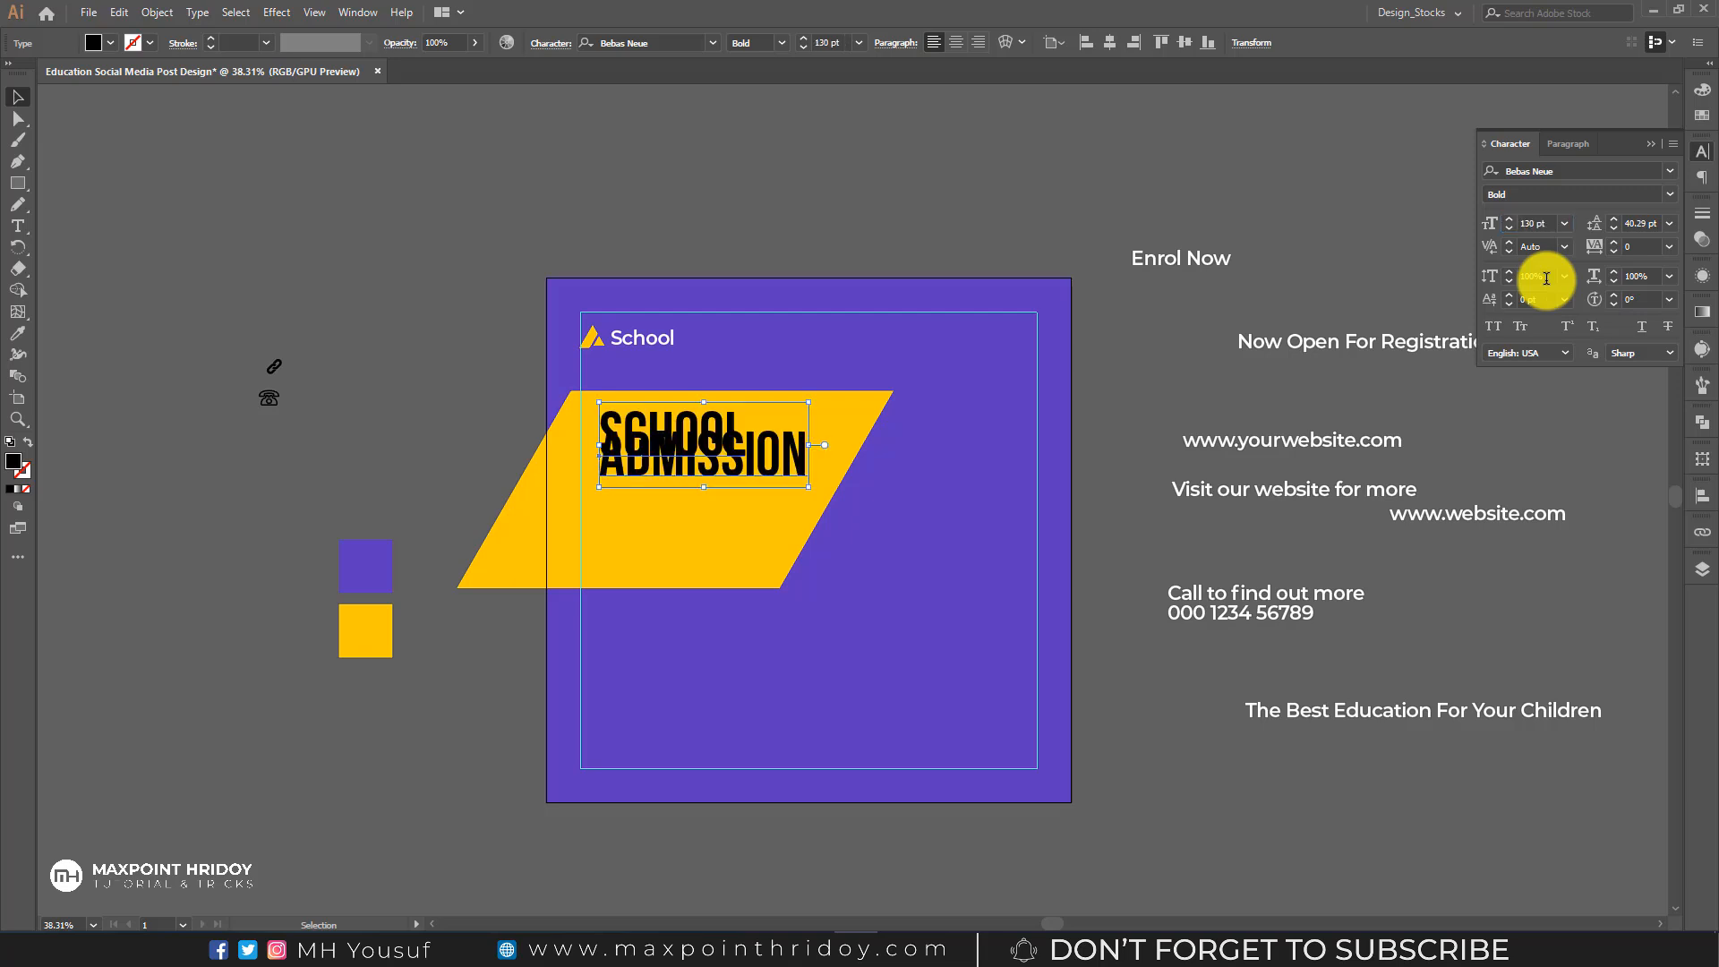
pyautogui.click(1637, 221)
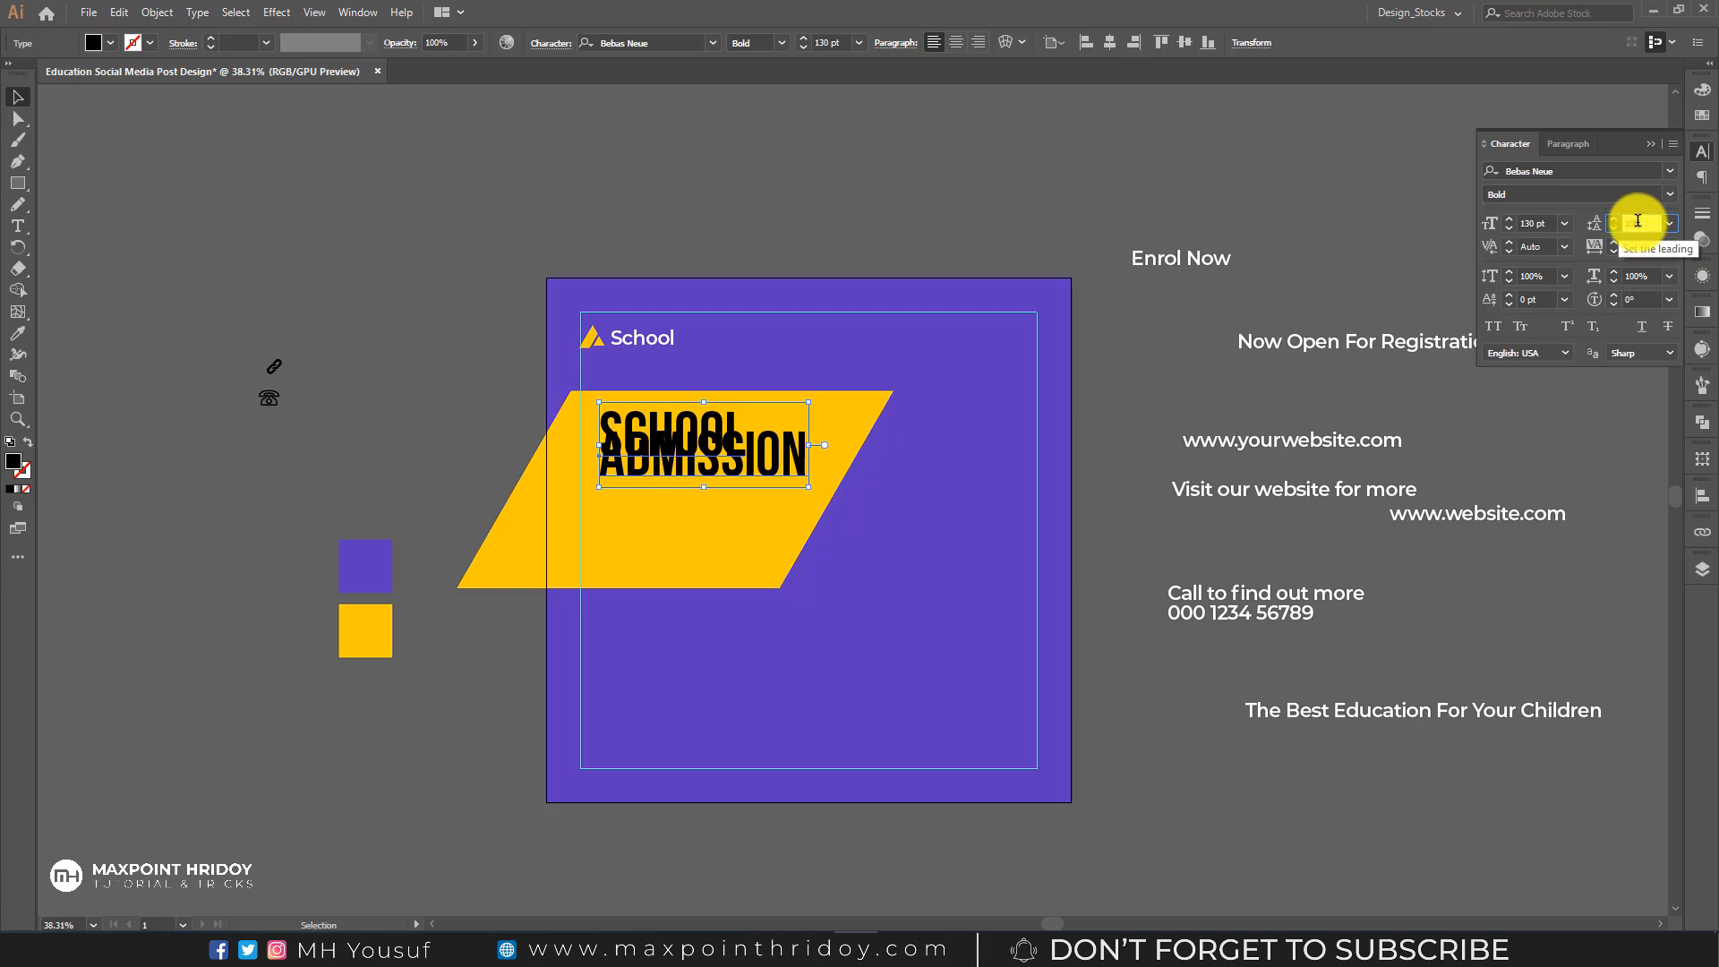
pyautogui.press('Return')
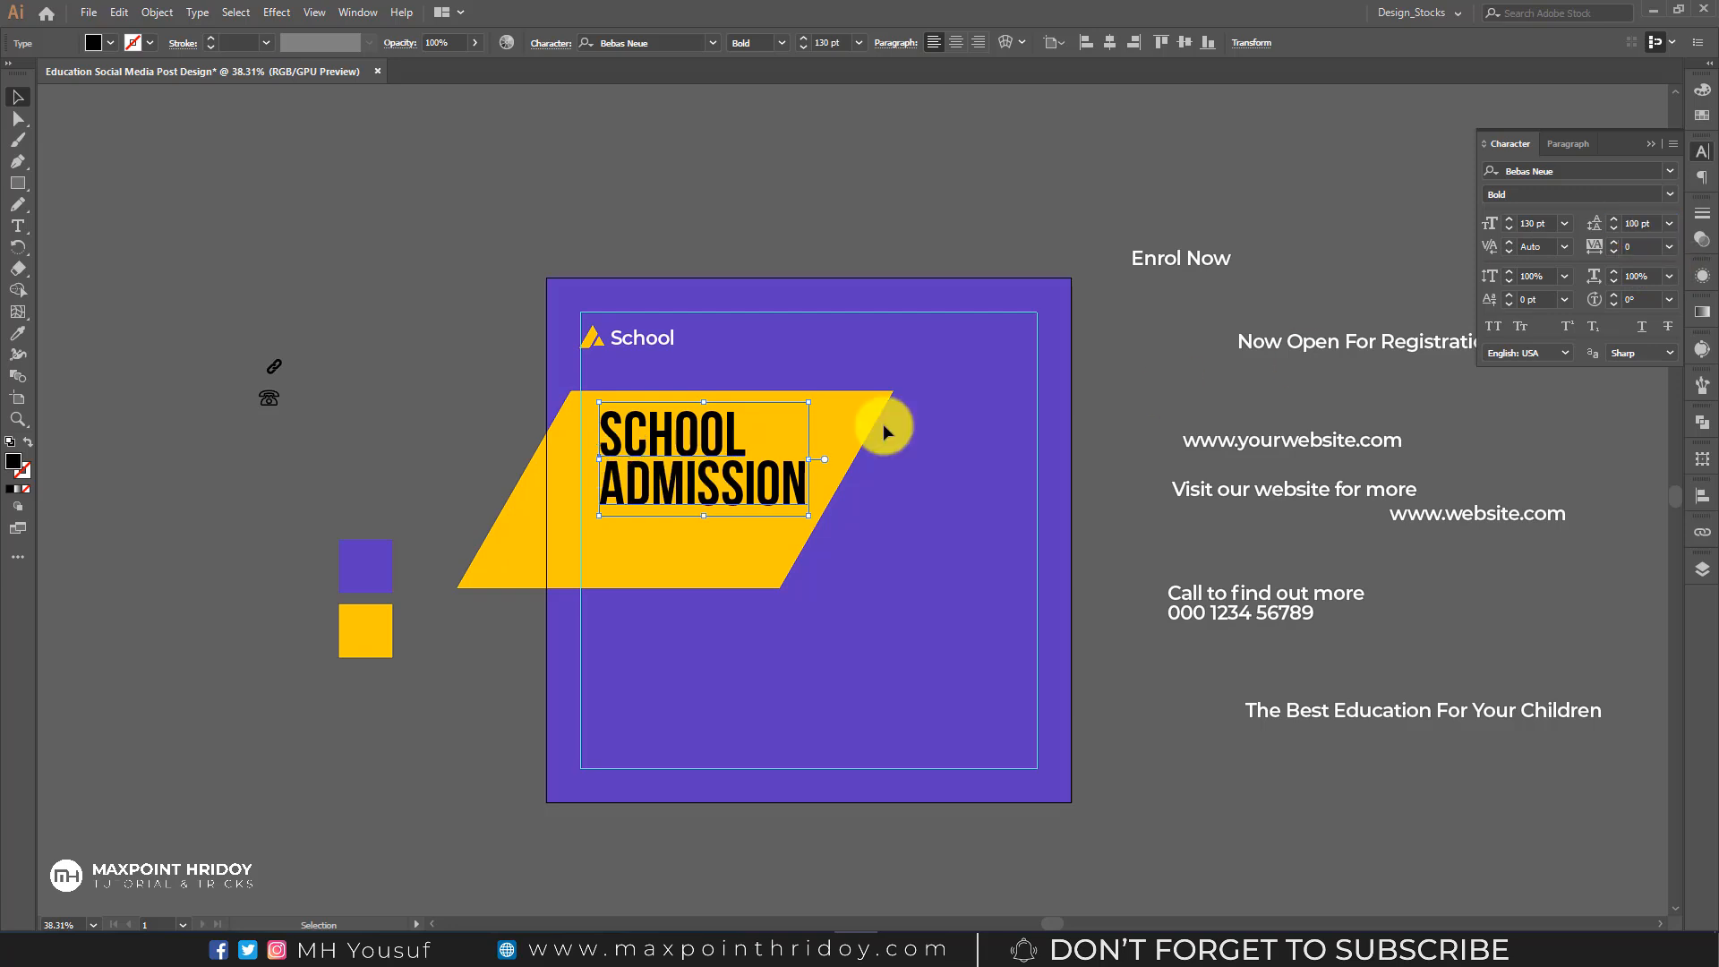
pyautogui.moveTo(700, 452); pyautogui.dragTo(665, 466)
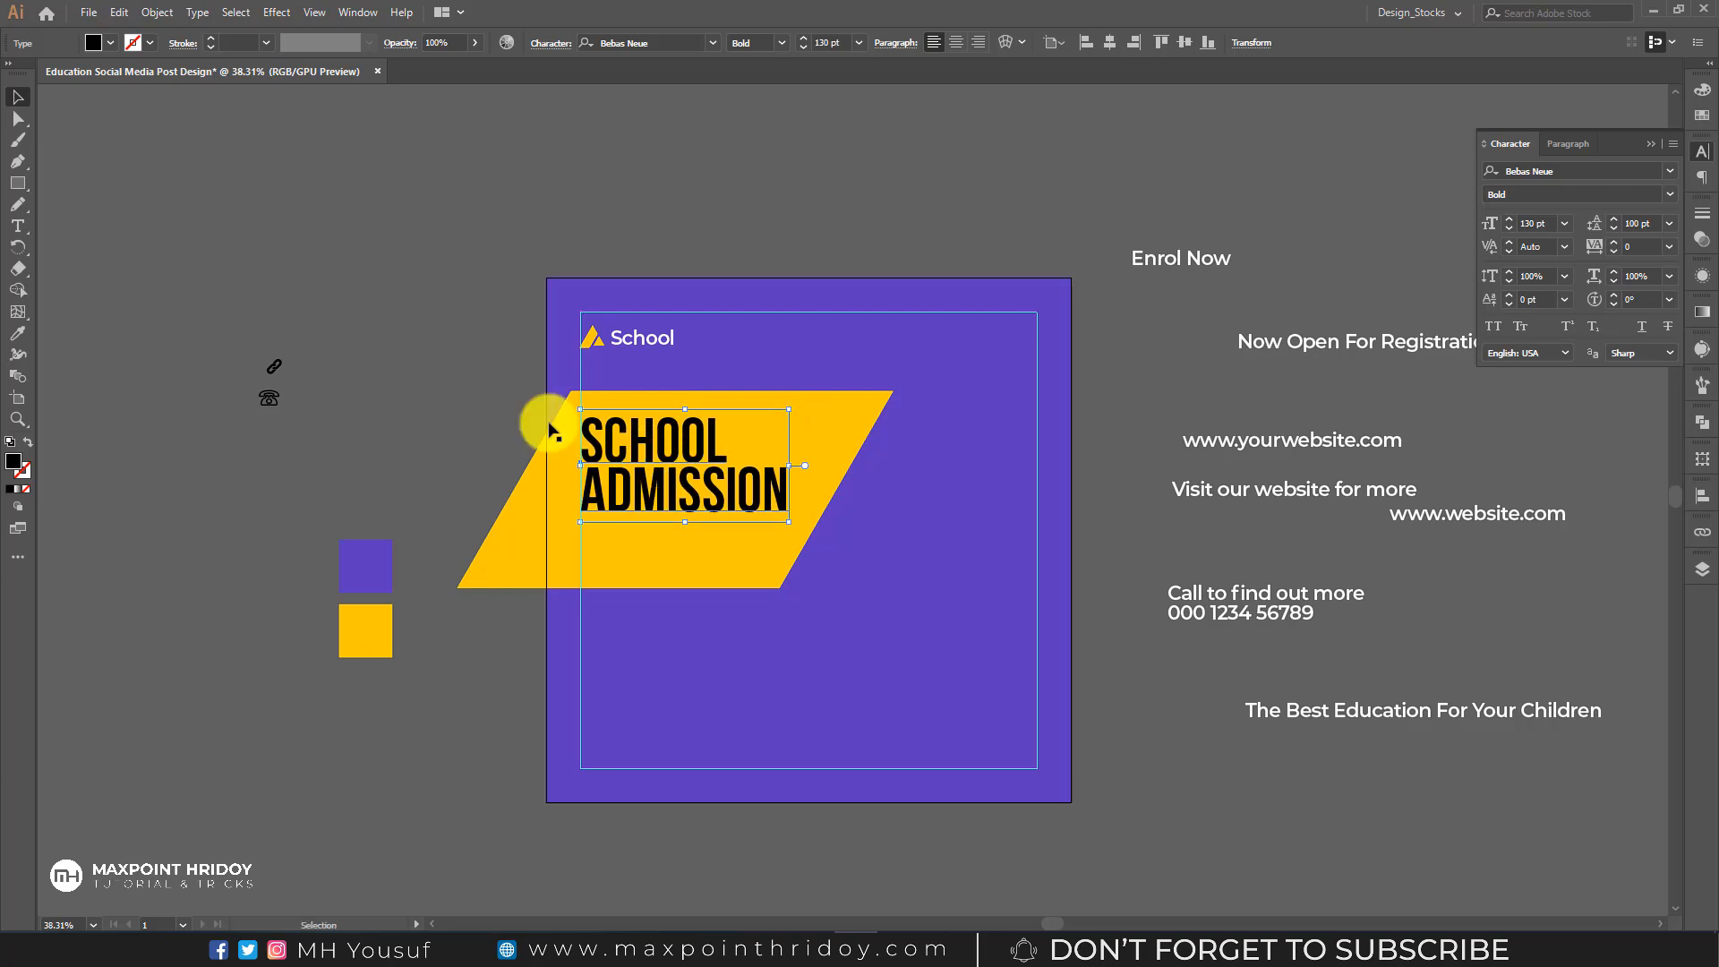
pyautogui.click(465, 385)
# - Colour the Now Open For Registration! line black, place it directly below the heading at the left guide, and size it to 30 pt
pyautogui.moveTo(1316, 340); pyautogui.dragTo(1237, 393)
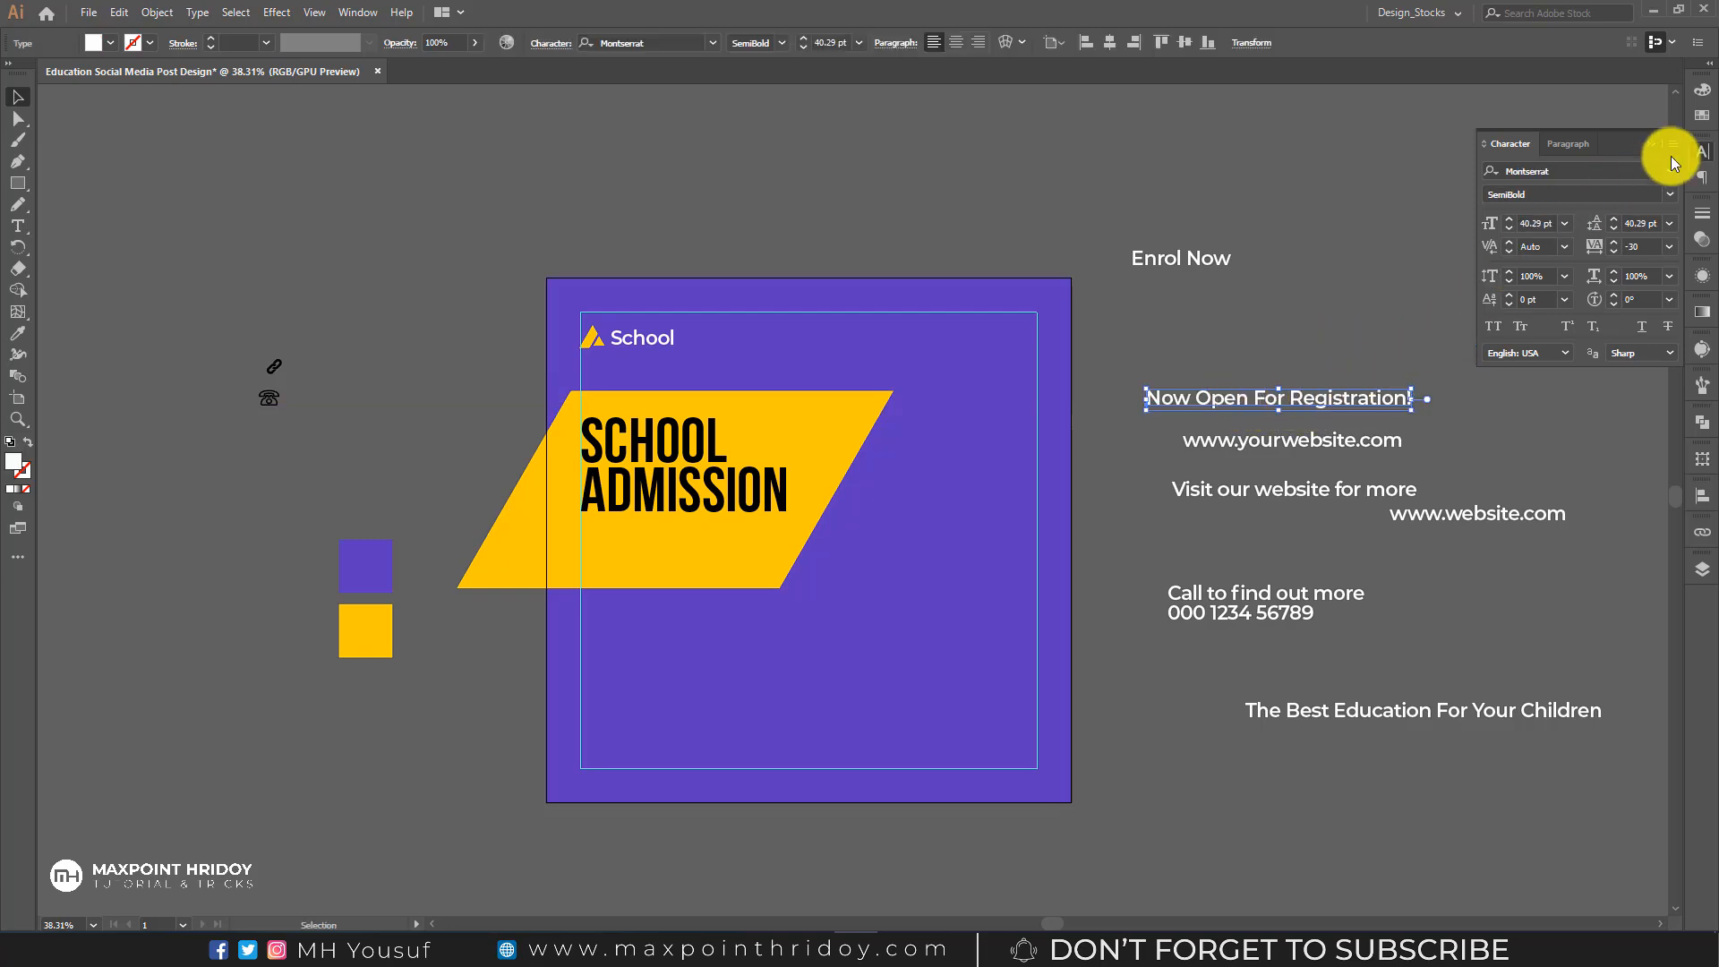
pyautogui.click(1700, 90)
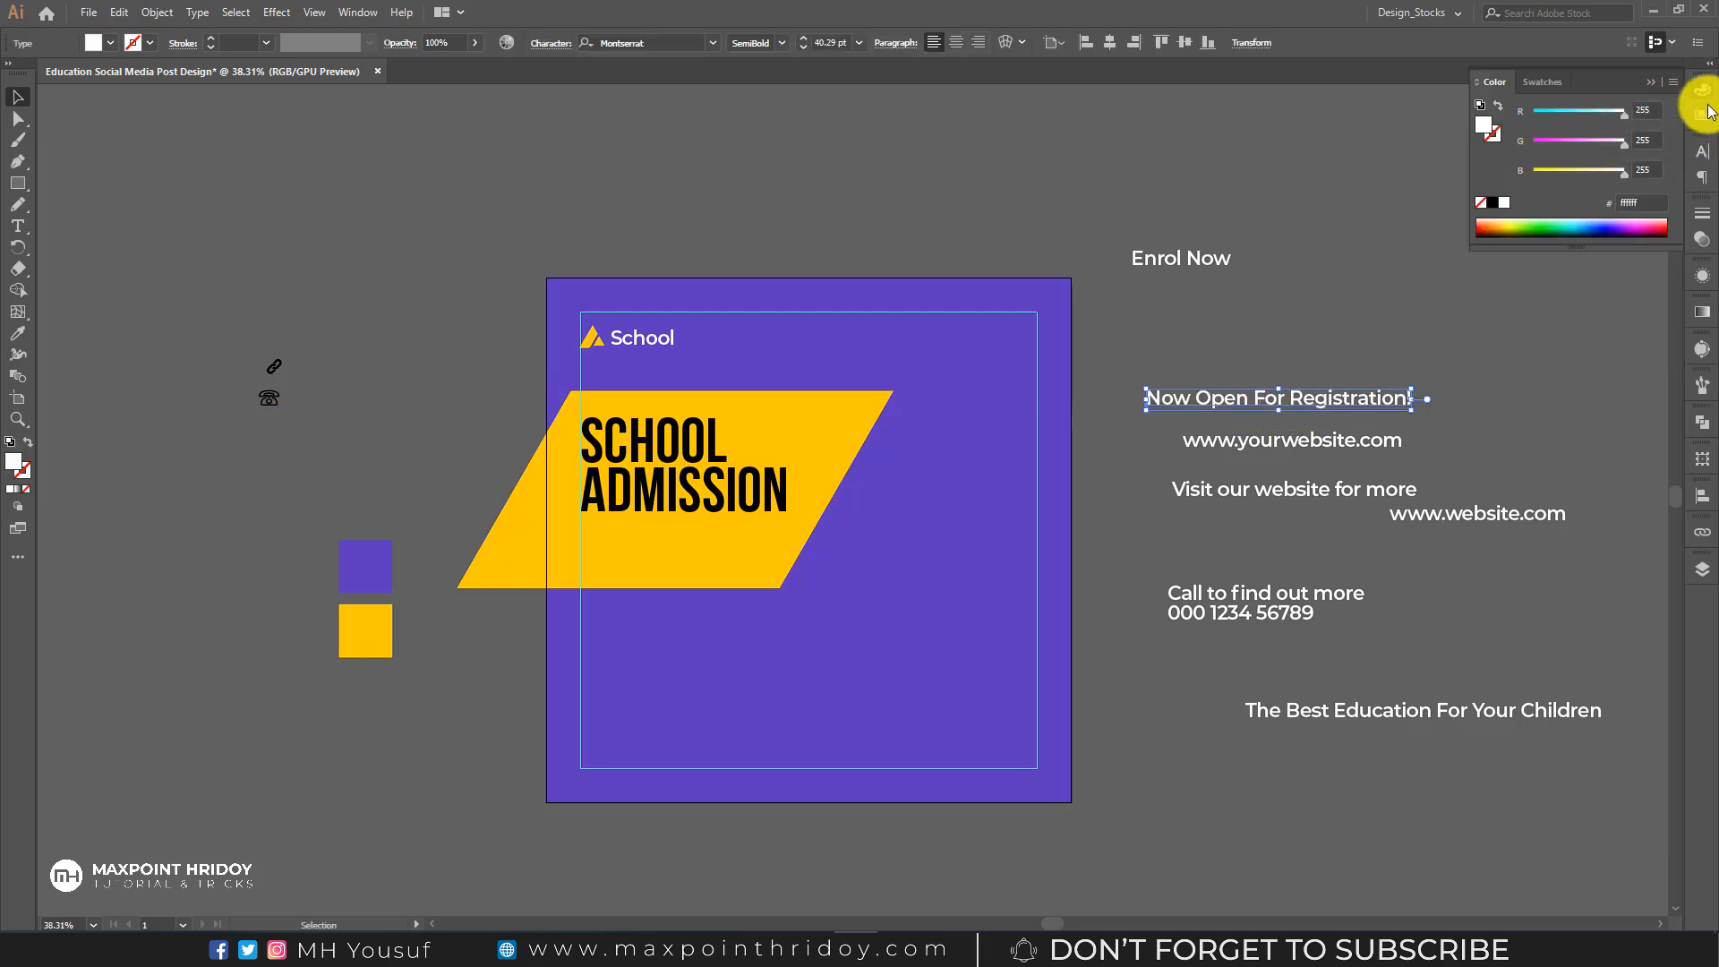
pyautogui.click(1493, 202)
pyautogui.moveTo(1294, 394); pyautogui.dragTo(732, 543)
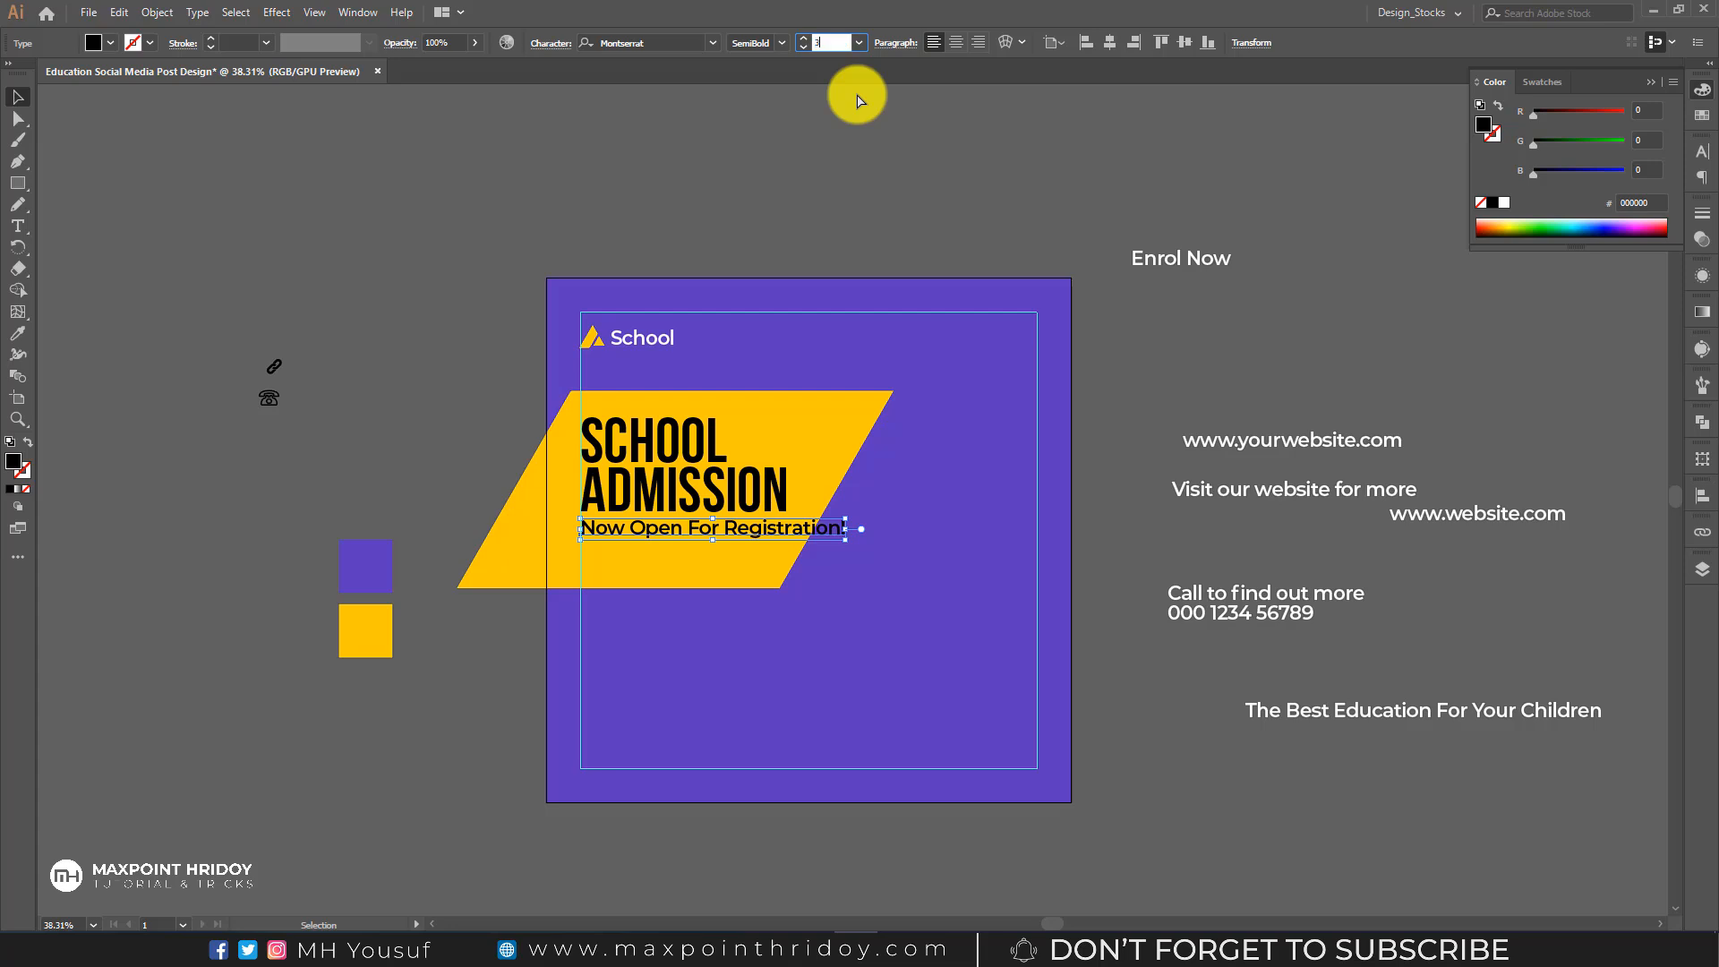
pyautogui.press('Return')
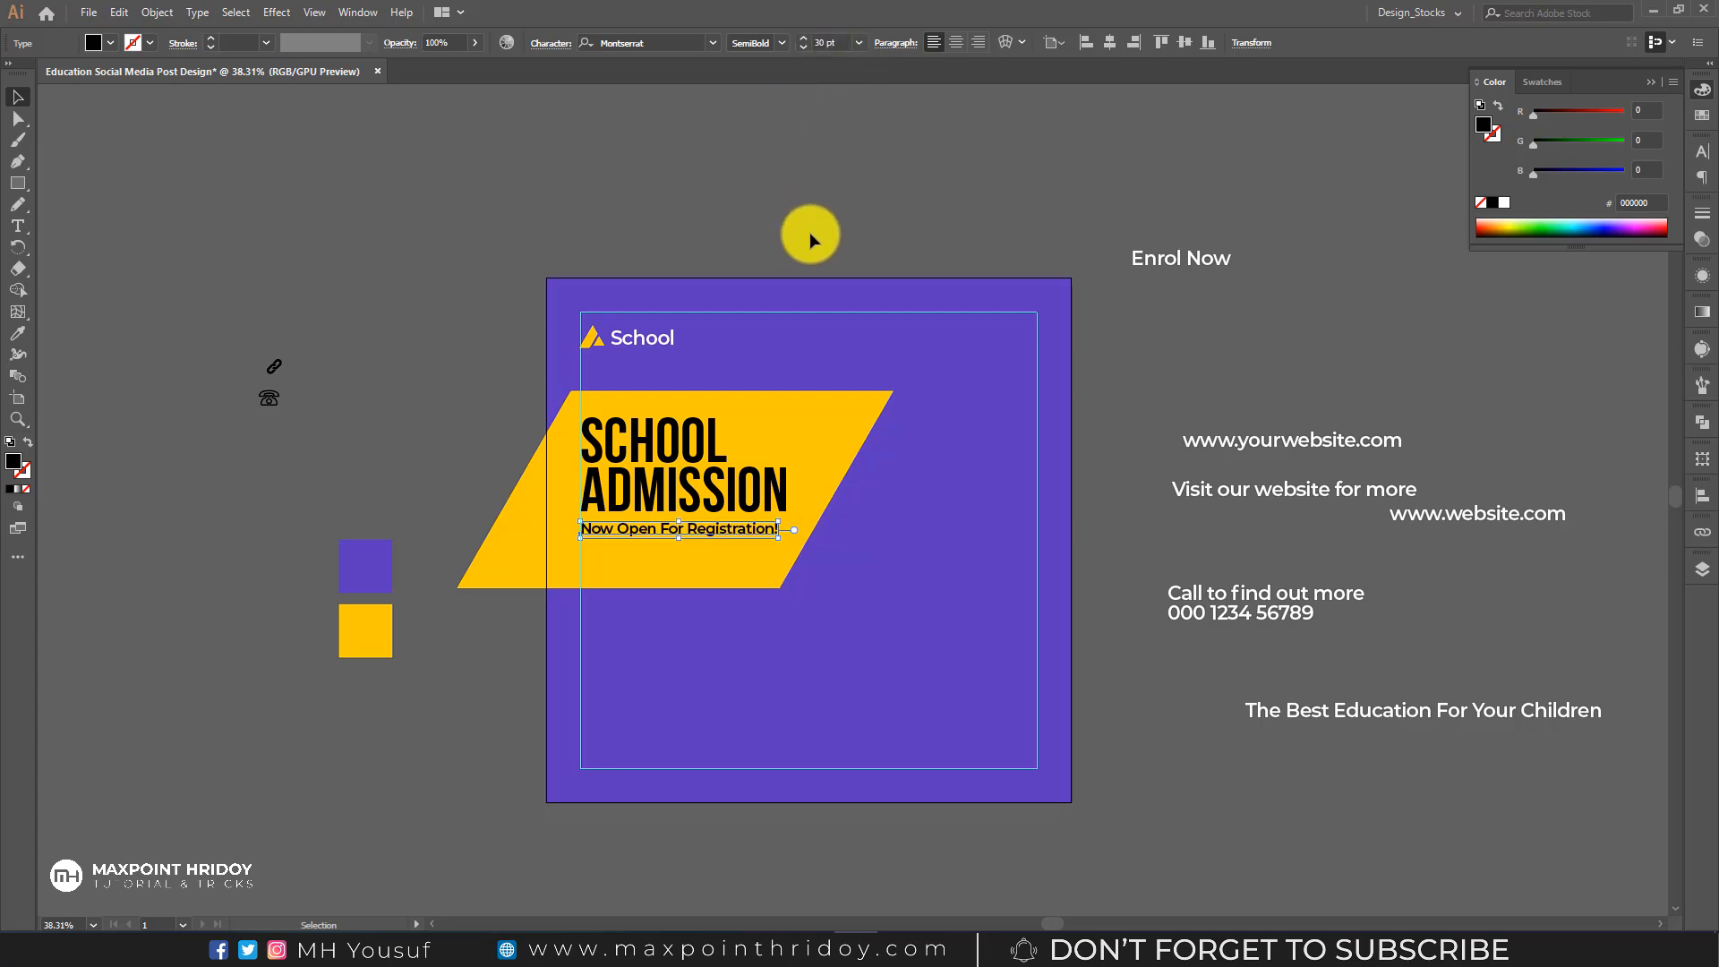
# - Nudge the Now Open For Registration! line up so it sits close beneath the School Admission heading
pyautogui.press('Up')
pyautogui.press('Up')
pyautogui.press('Up')
pyautogui.press('Up')
pyautogui.press('Up')
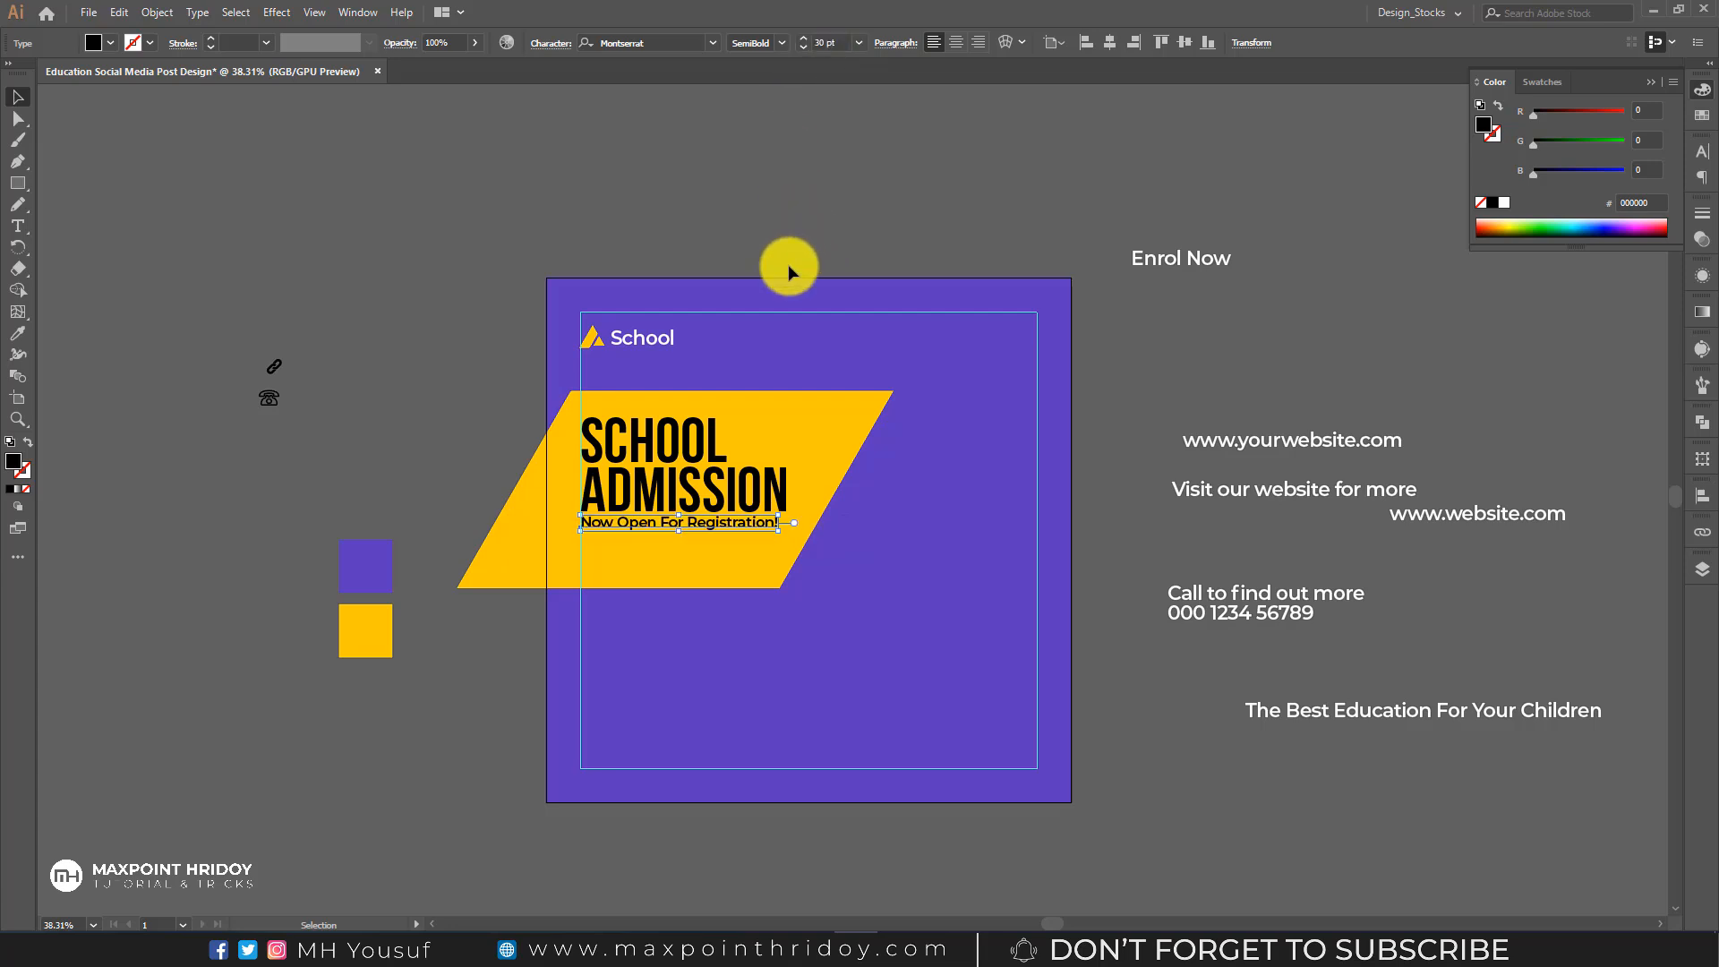
pyautogui.press('Up')
pyautogui.press('Down')
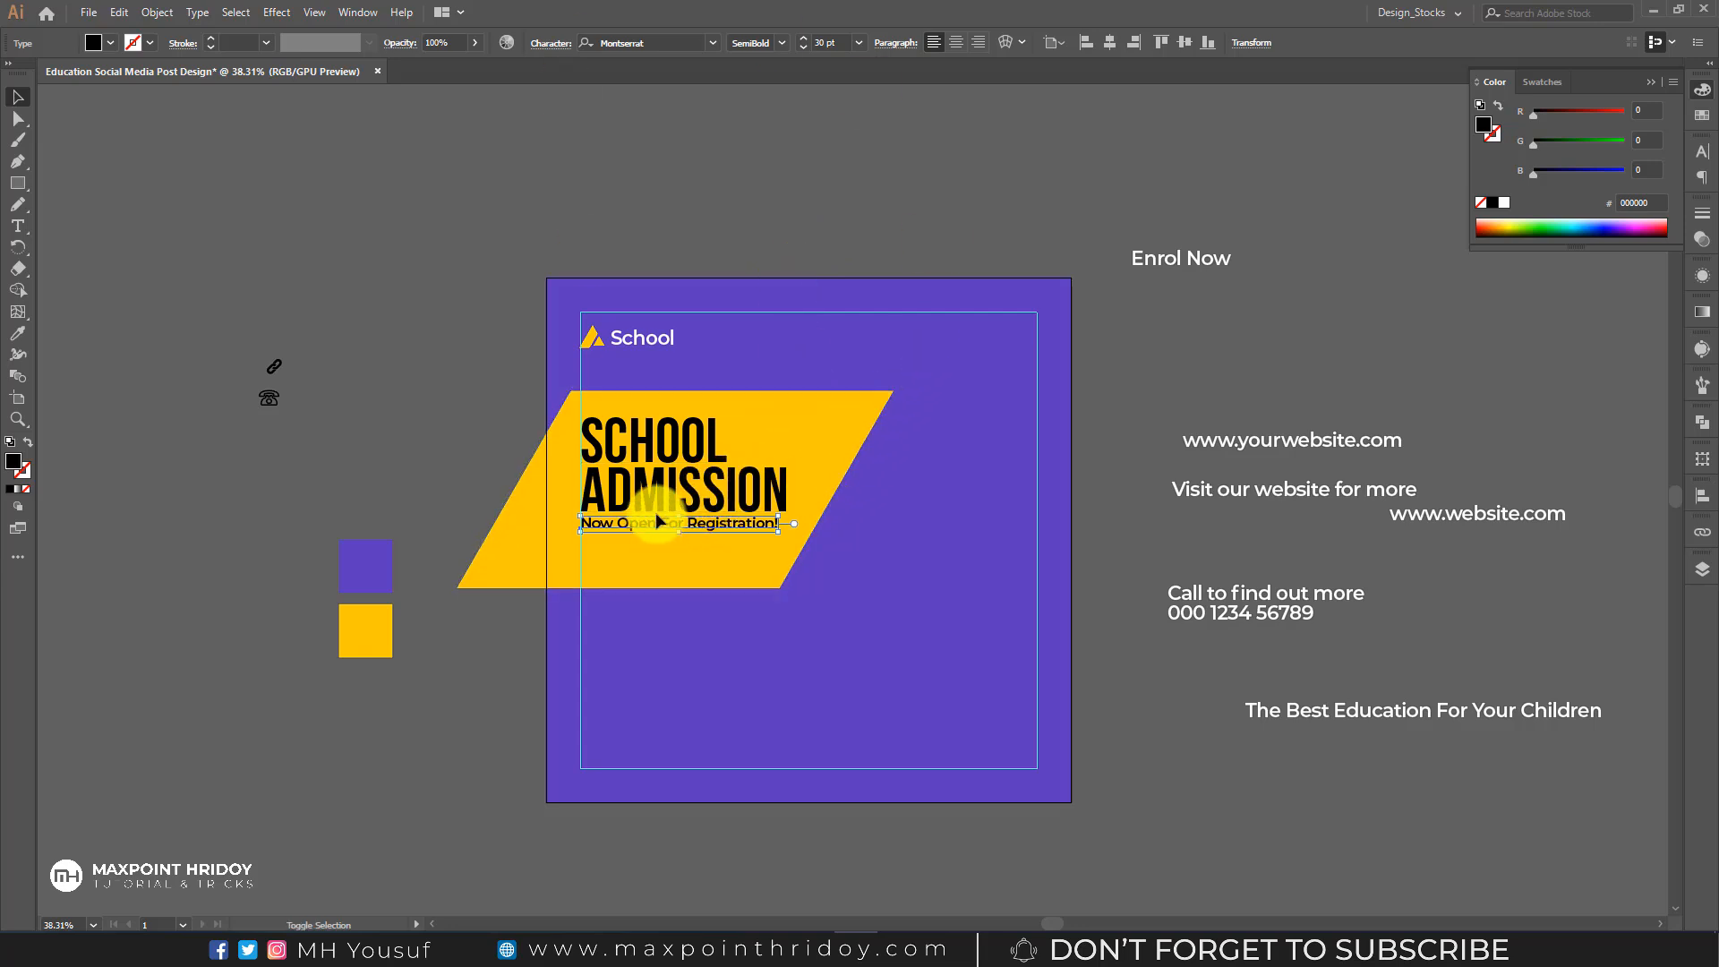
# - Shift the heading and the registration line together slightly down within the yellow slanted shape
pyautogui.keyDown('shift'); pyautogui.click(679, 493); pyautogui.keyUp('shift')
pyautogui.moveTo(656, 495); pyautogui.dragTo(654, 507)
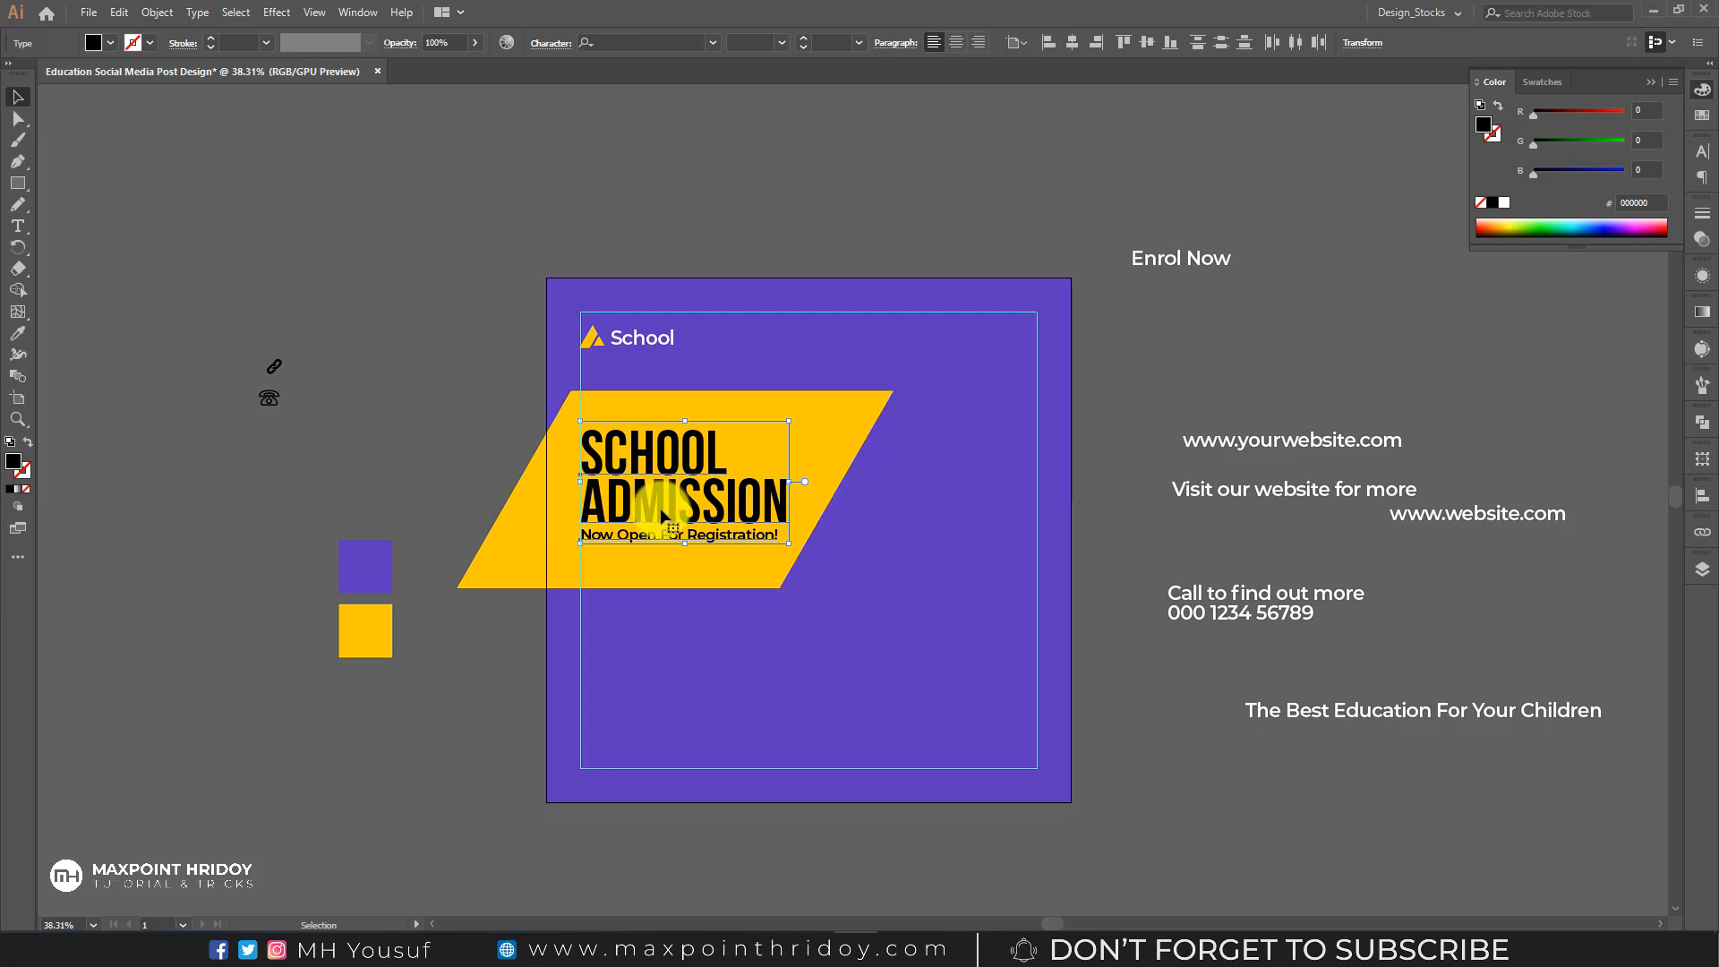
pyautogui.click(1208, 372)
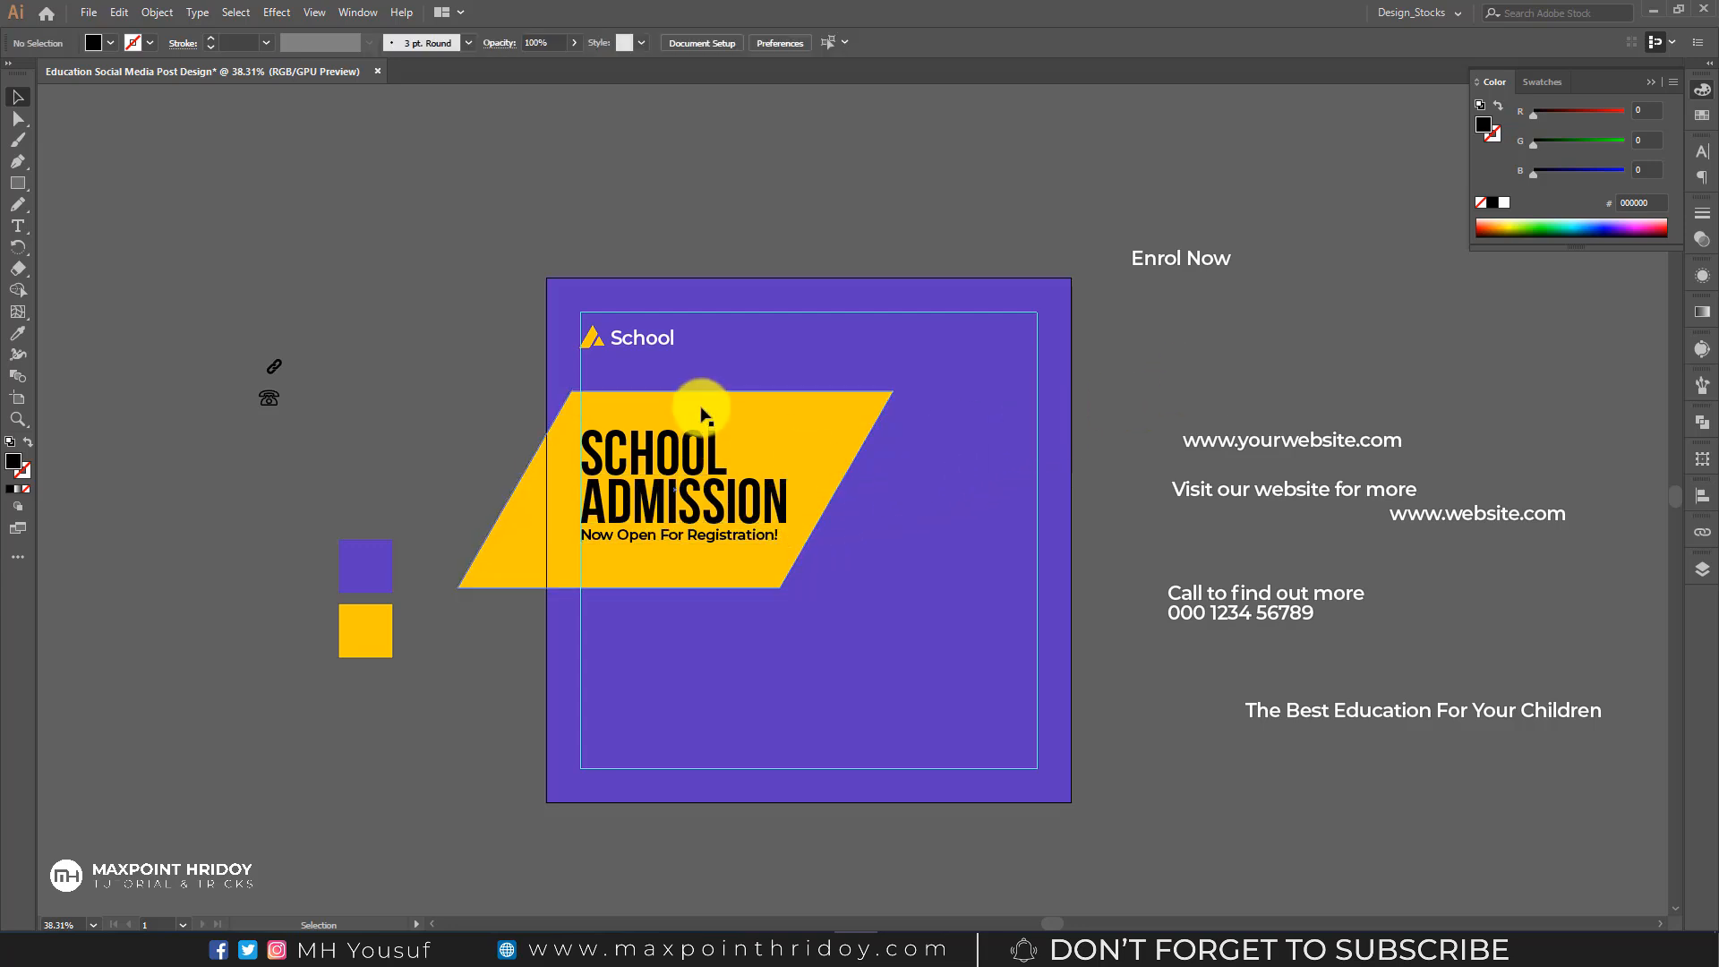
# - Reduce the yellow slanted shape's height to about 381 px evenly from its top and bottom edges
pyautogui.click(674, 394)
pyautogui.moveTo(674, 395); pyautogui.dragTo(676, 400)
pyautogui.click(657, 474)
pyautogui.click(670, 488)
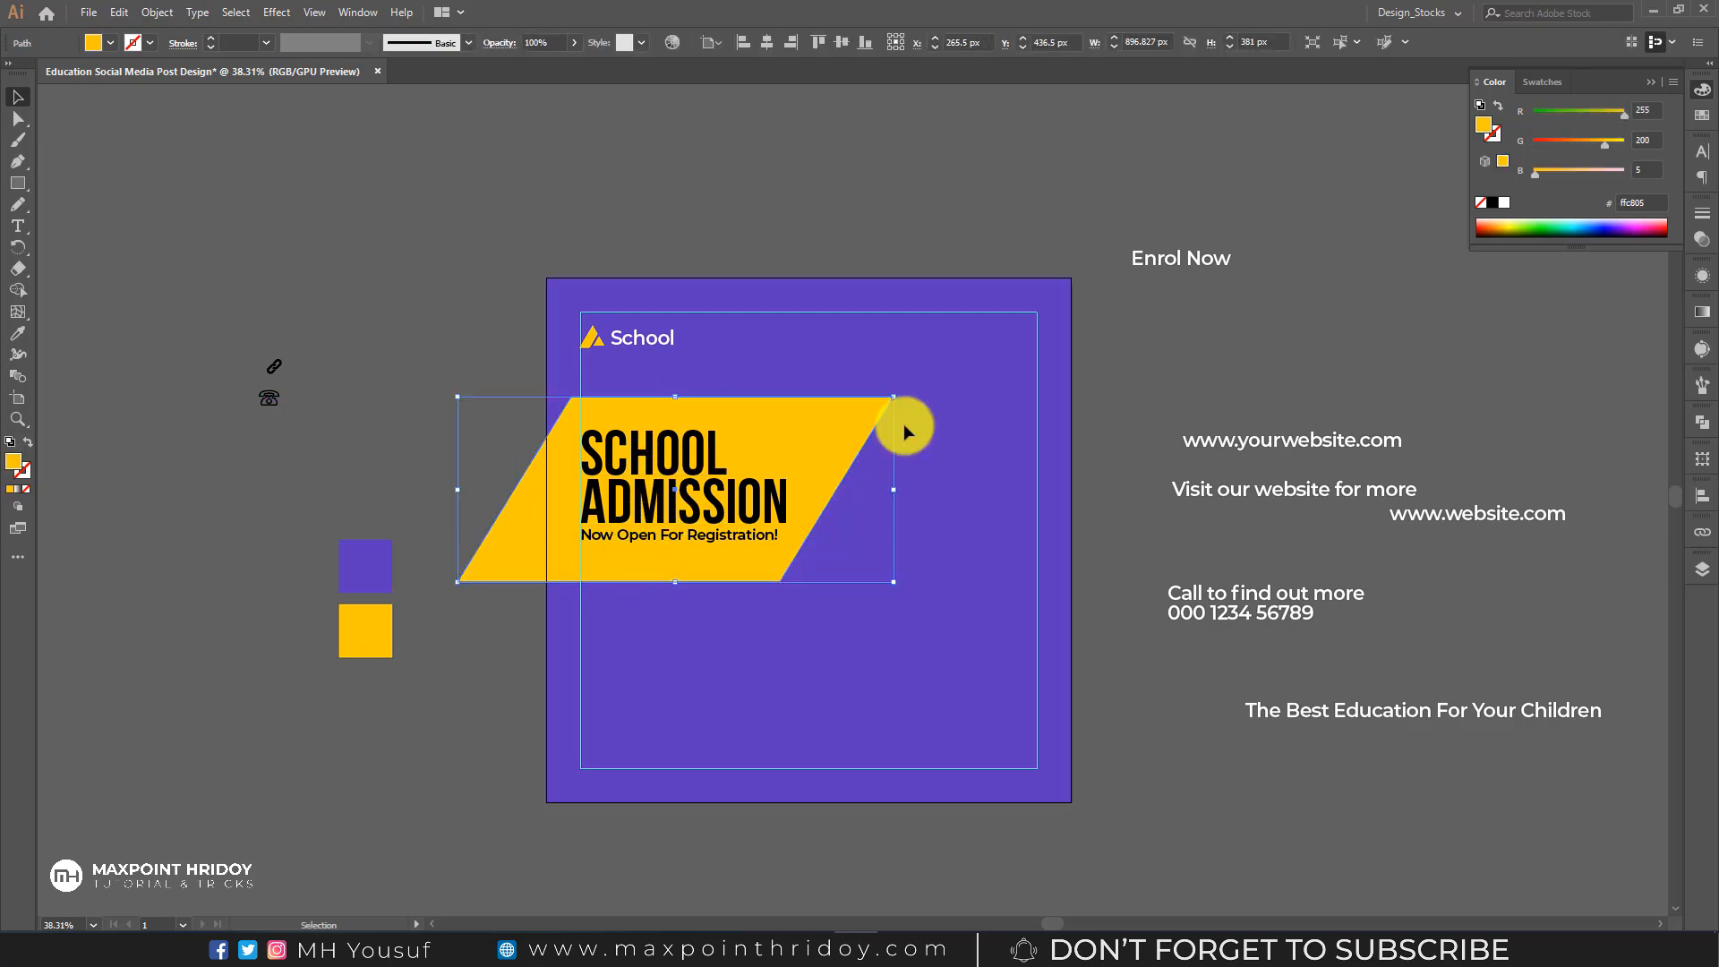
pyautogui.click(1227, 385)
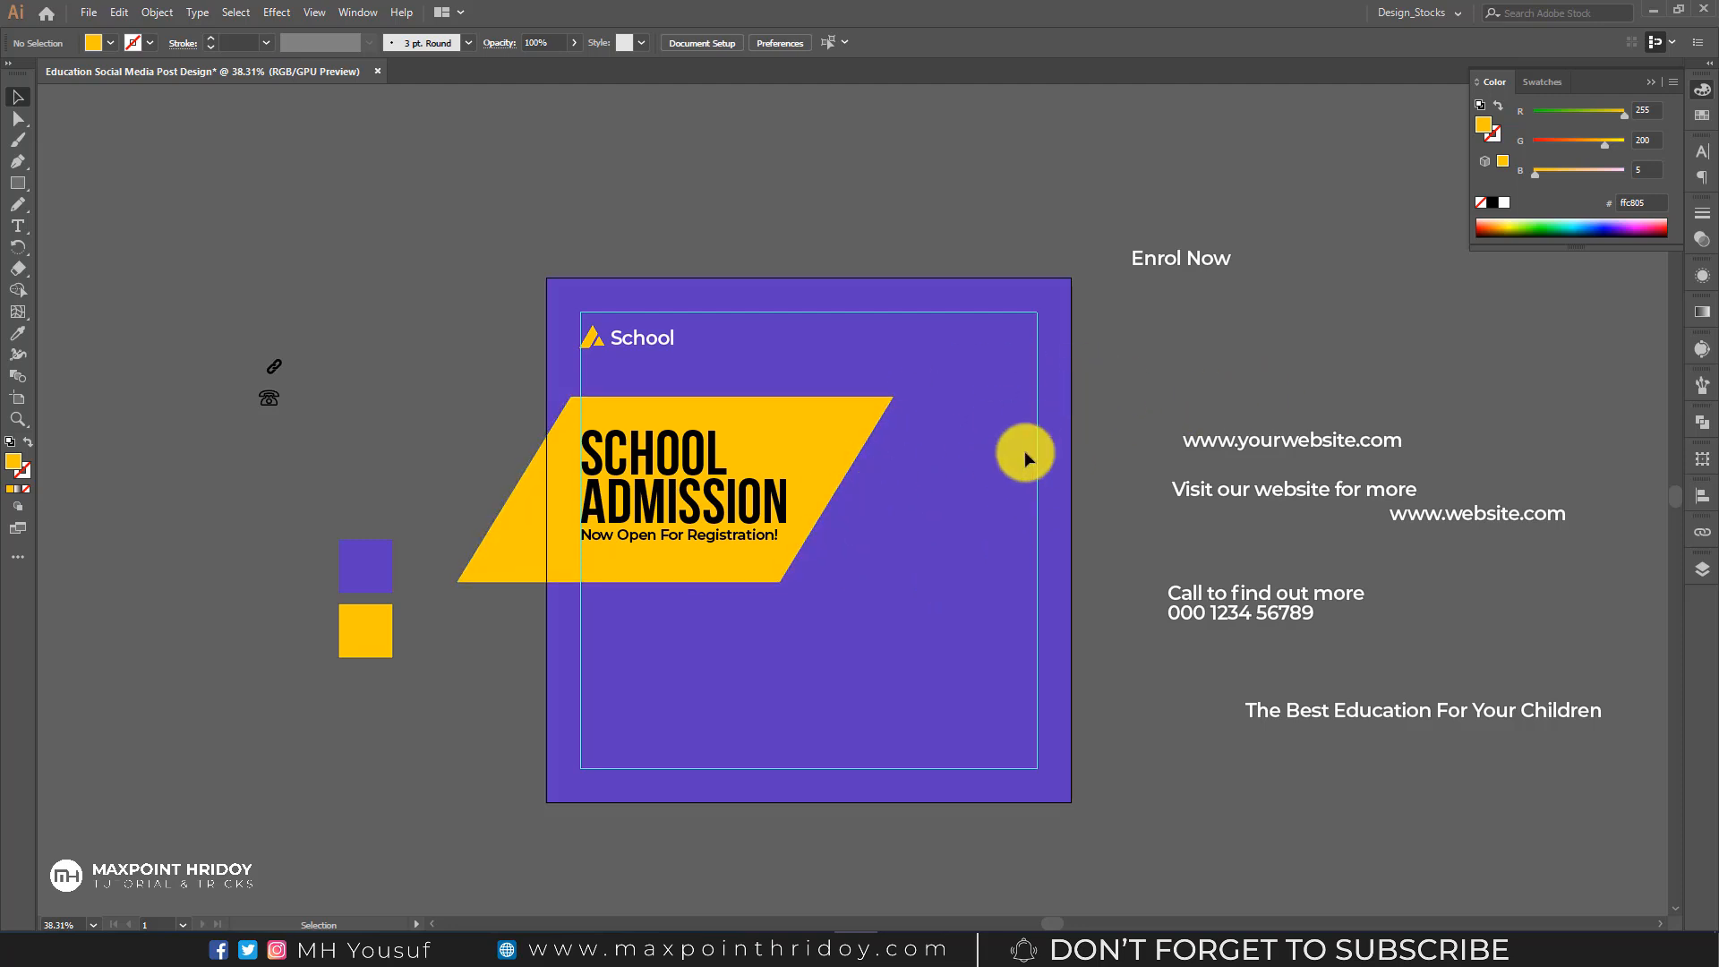
pyautogui.moveTo(1034, 428); pyautogui.dragTo(860, 411)
pyautogui.moveTo(1100, 398); pyautogui.dragTo(1149, 610)
pyautogui.moveTo(1066, 430); pyautogui.dragTo(1181, 428)
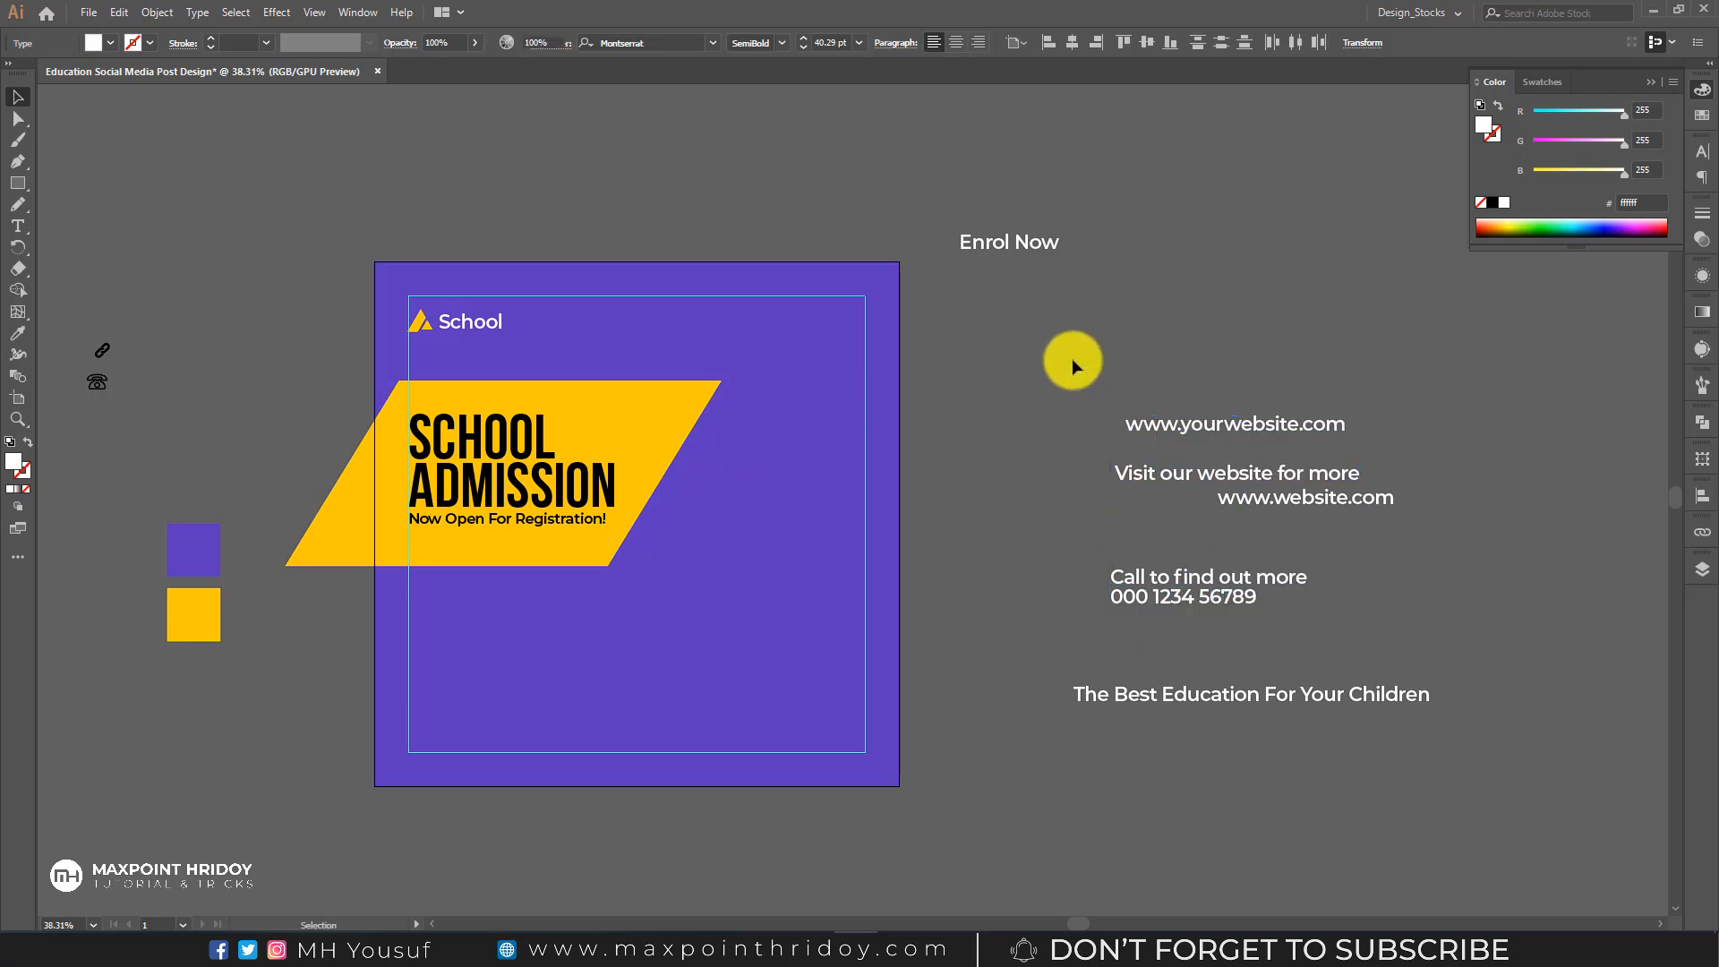
pyautogui.click(1078, 358)
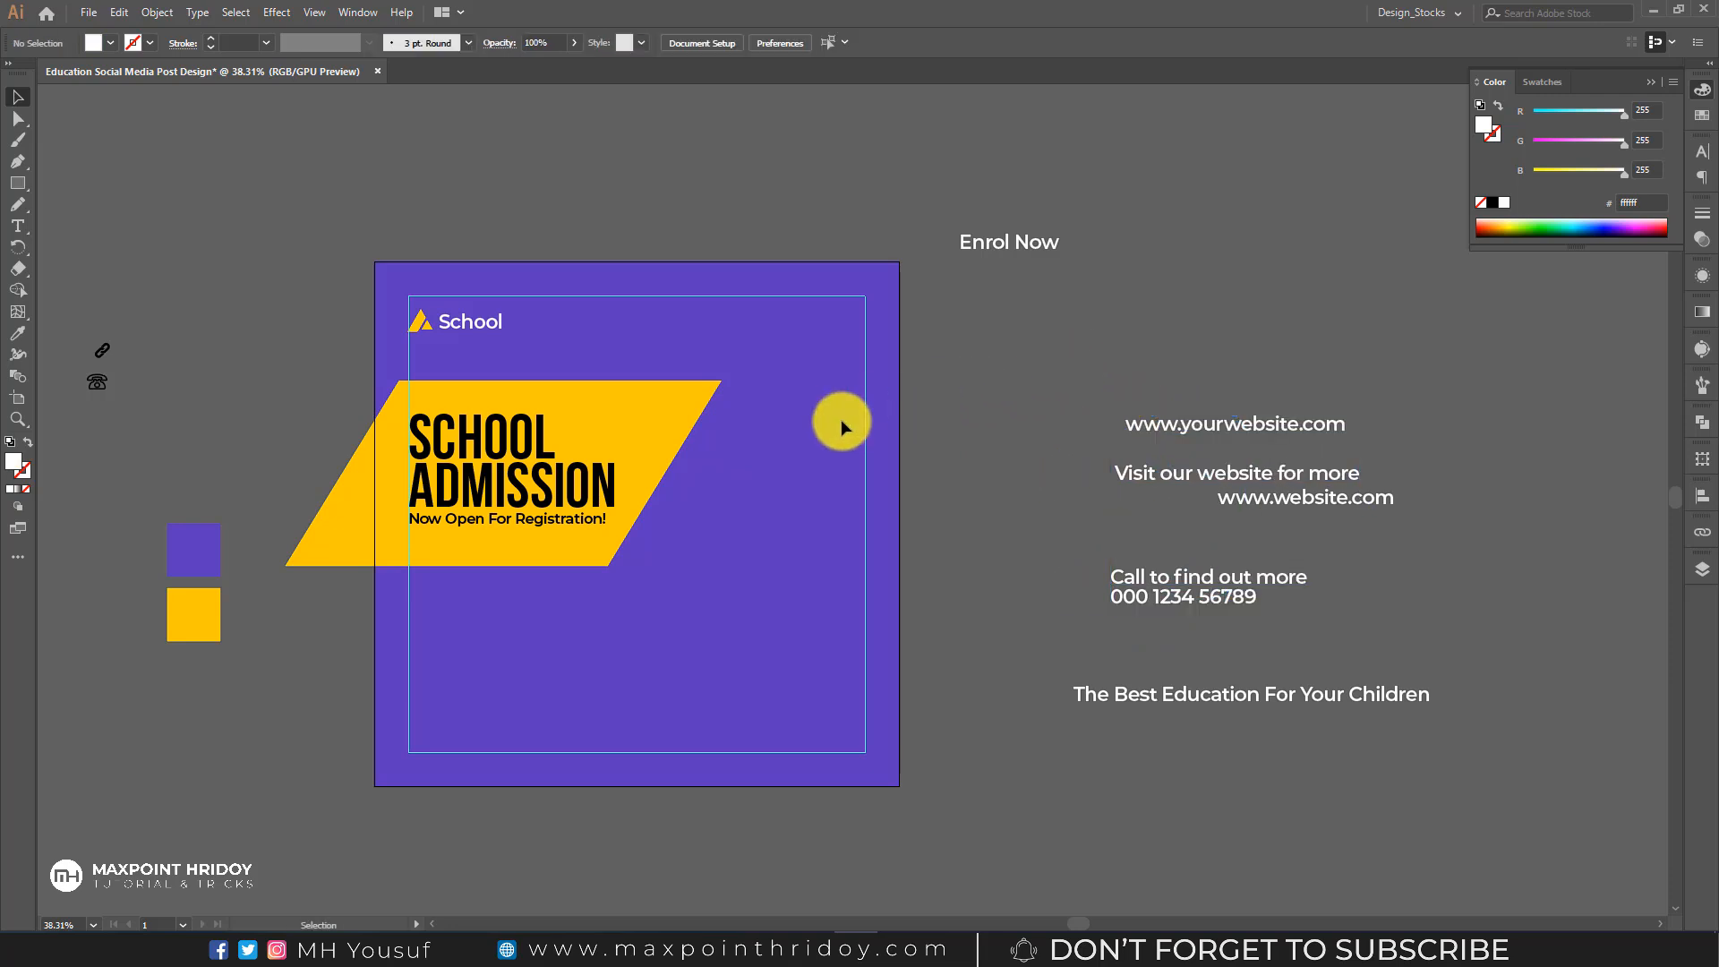
# - Duplicate the yellow slanted shape horizontally to the right and recolour the copy orange (#ff7405)
pyautogui.click(528, 488)
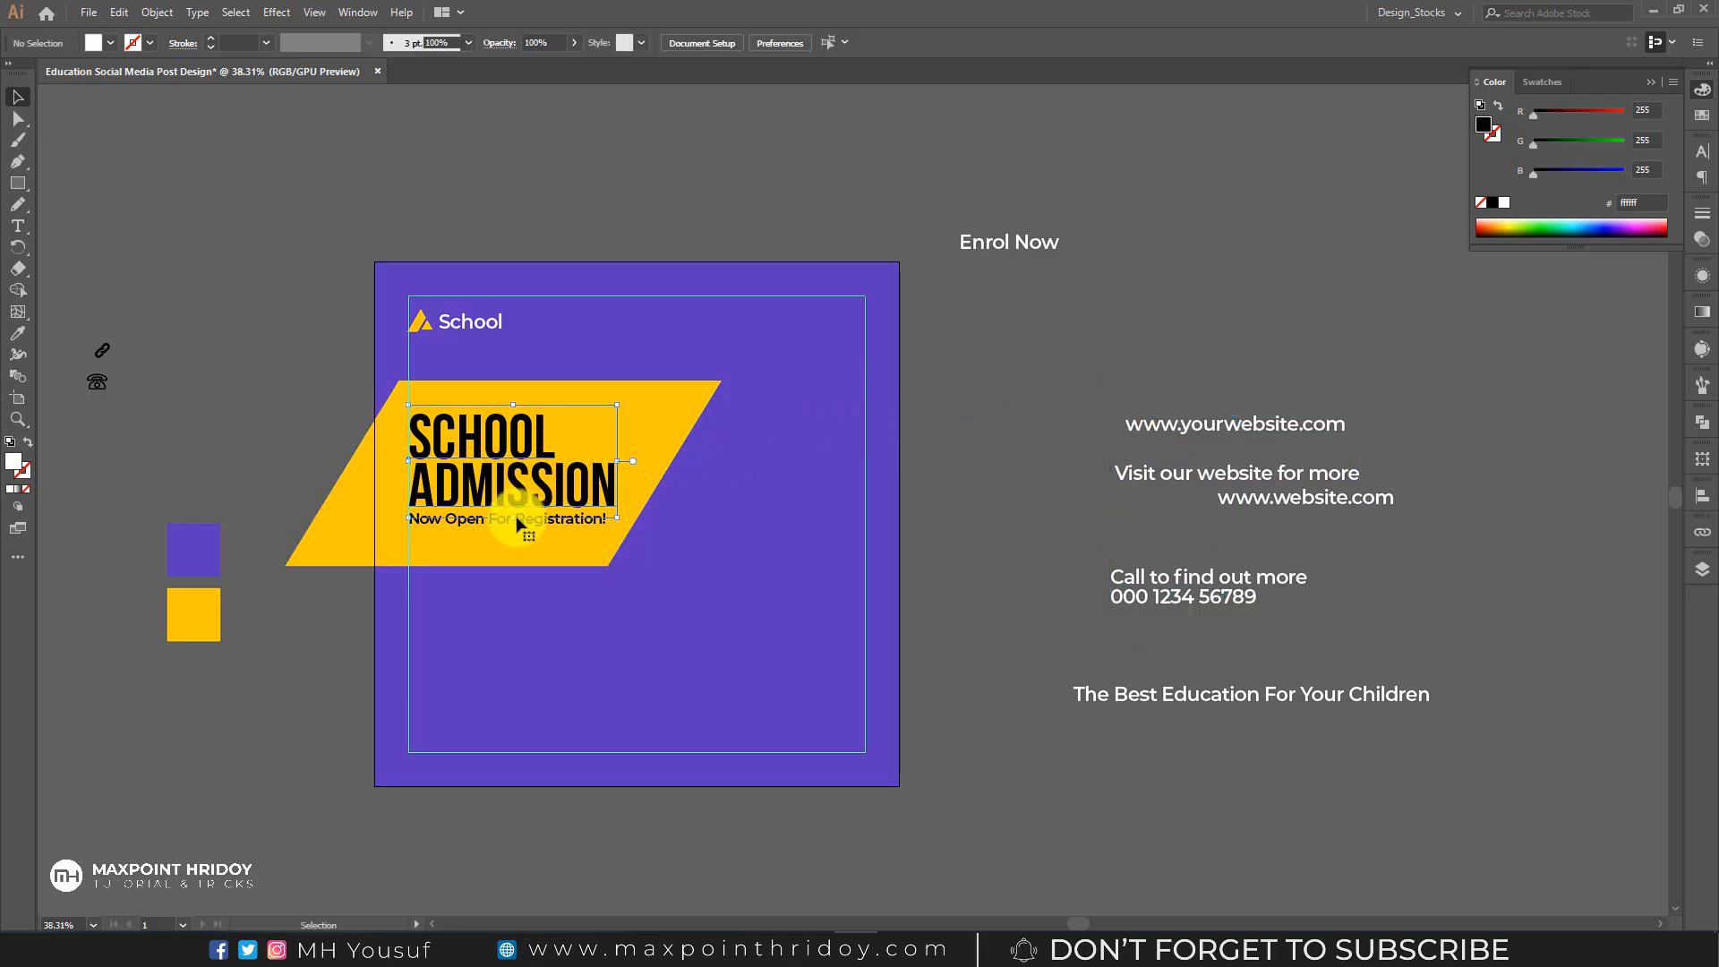
pyautogui.click(574, 524)
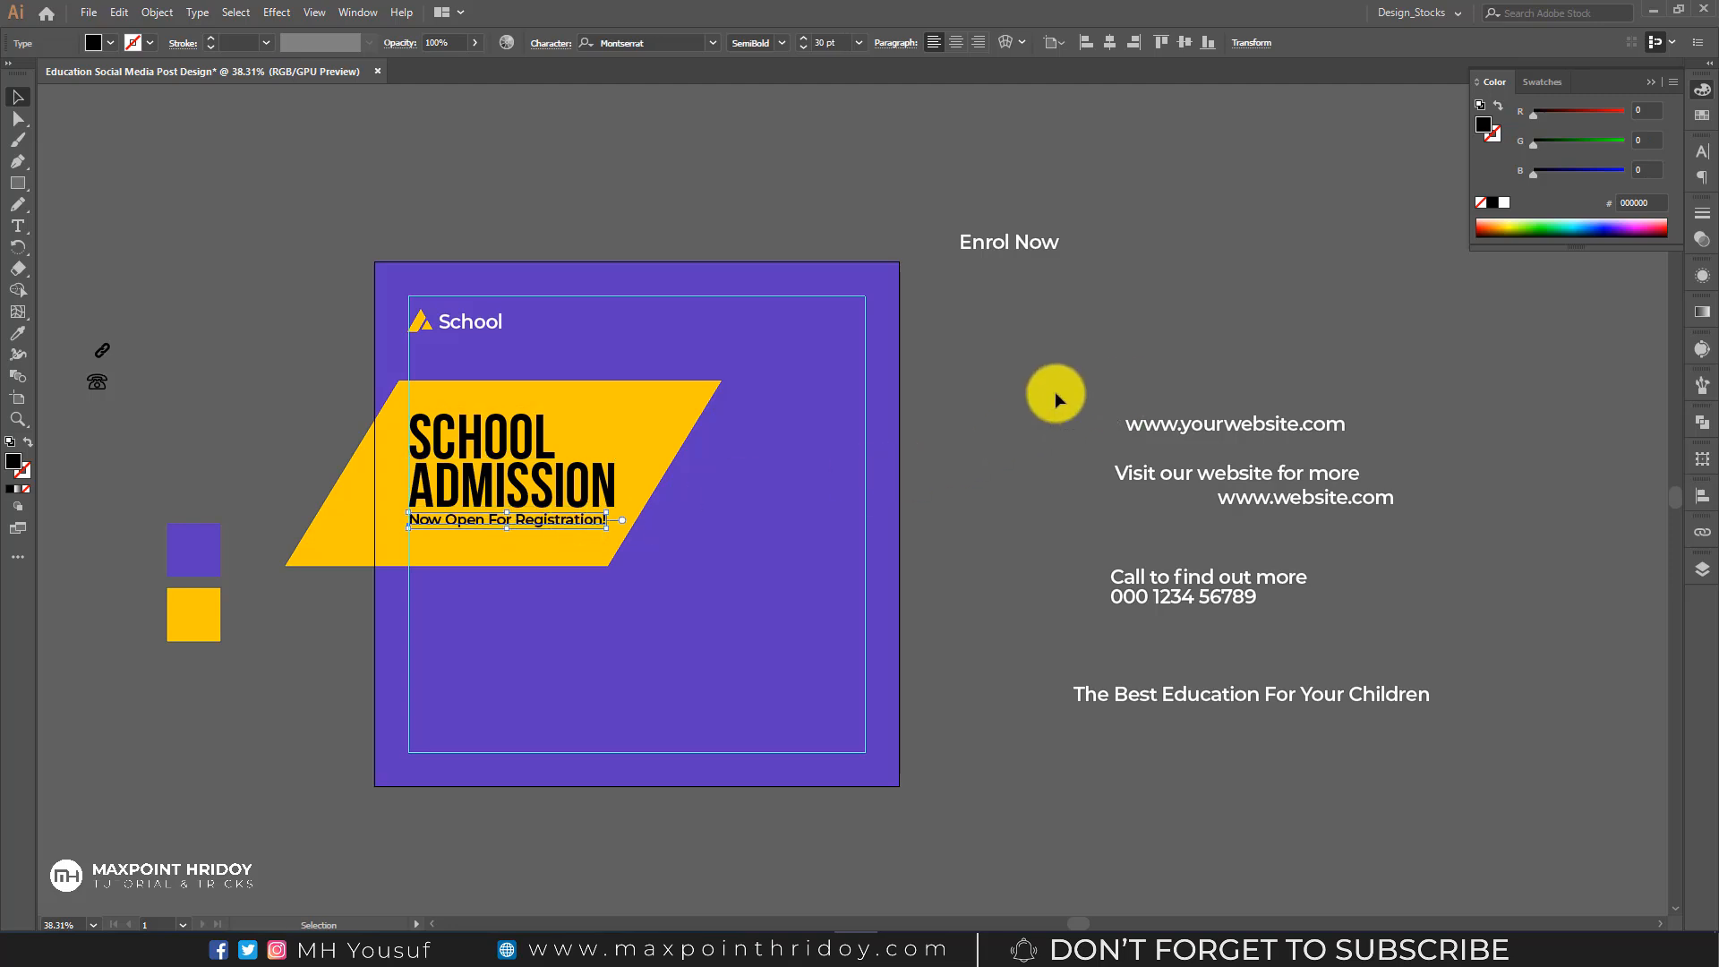
pyautogui.click(629, 423)
pyautogui.moveTo(629, 424); pyautogui.dragTo(890, 438)
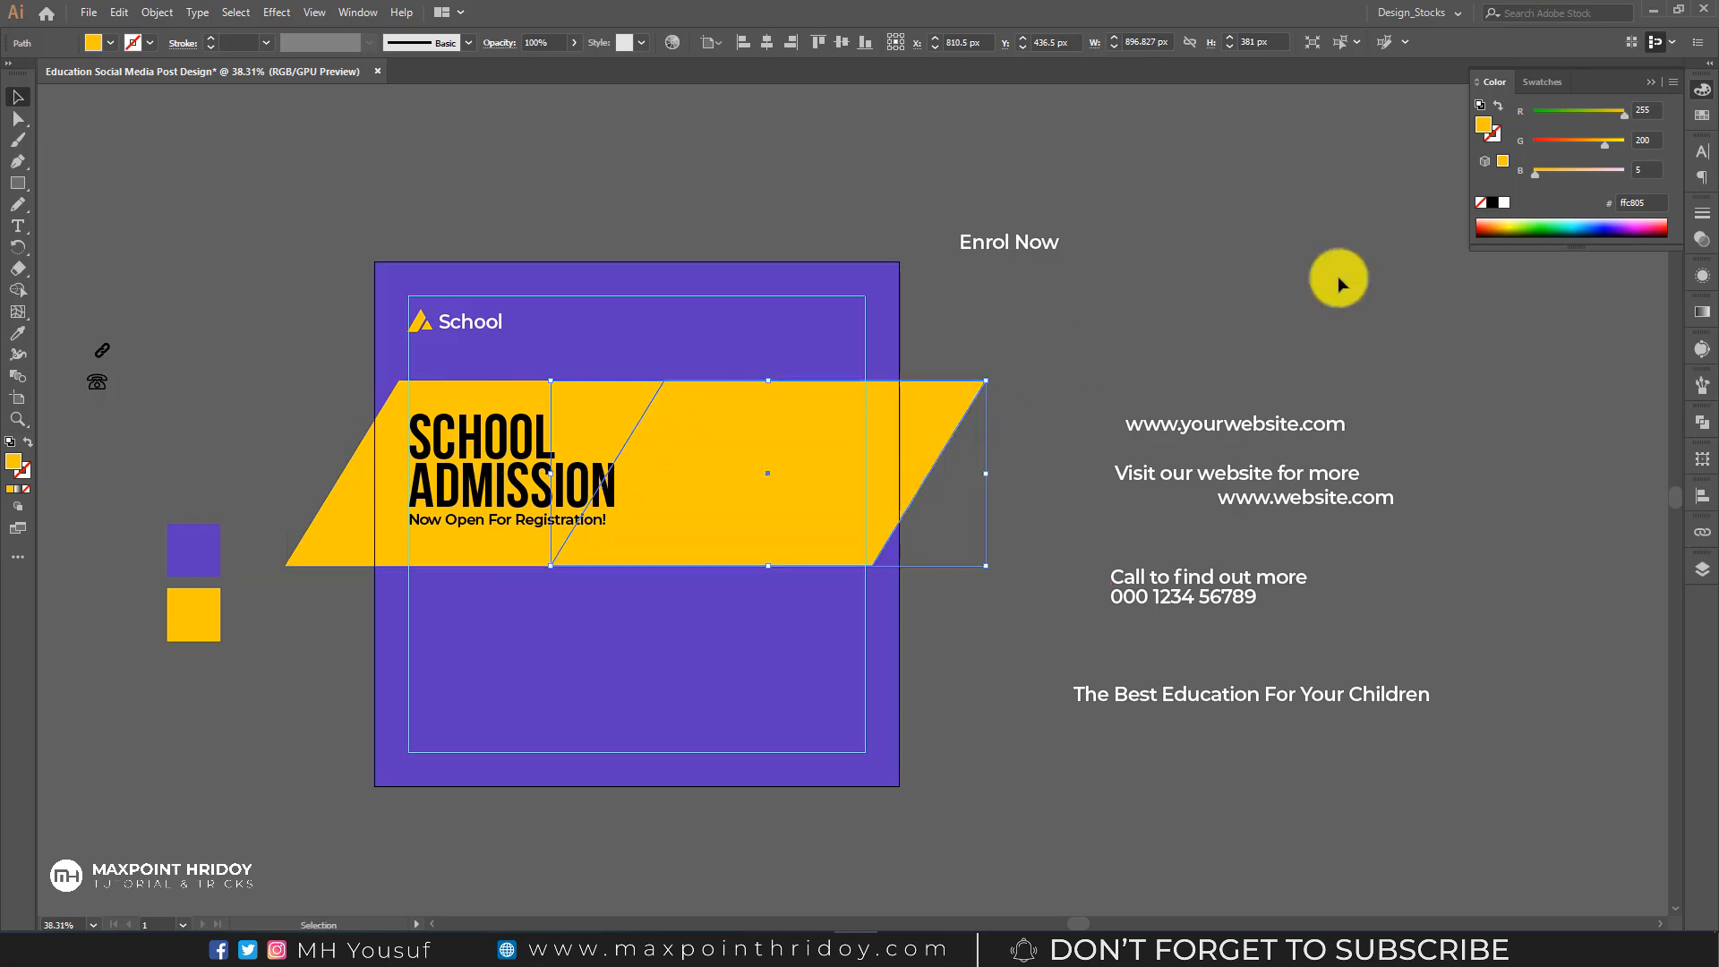
pyautogui.moveTo(1579, 137); pyautogui.dragTo(1575, 139)
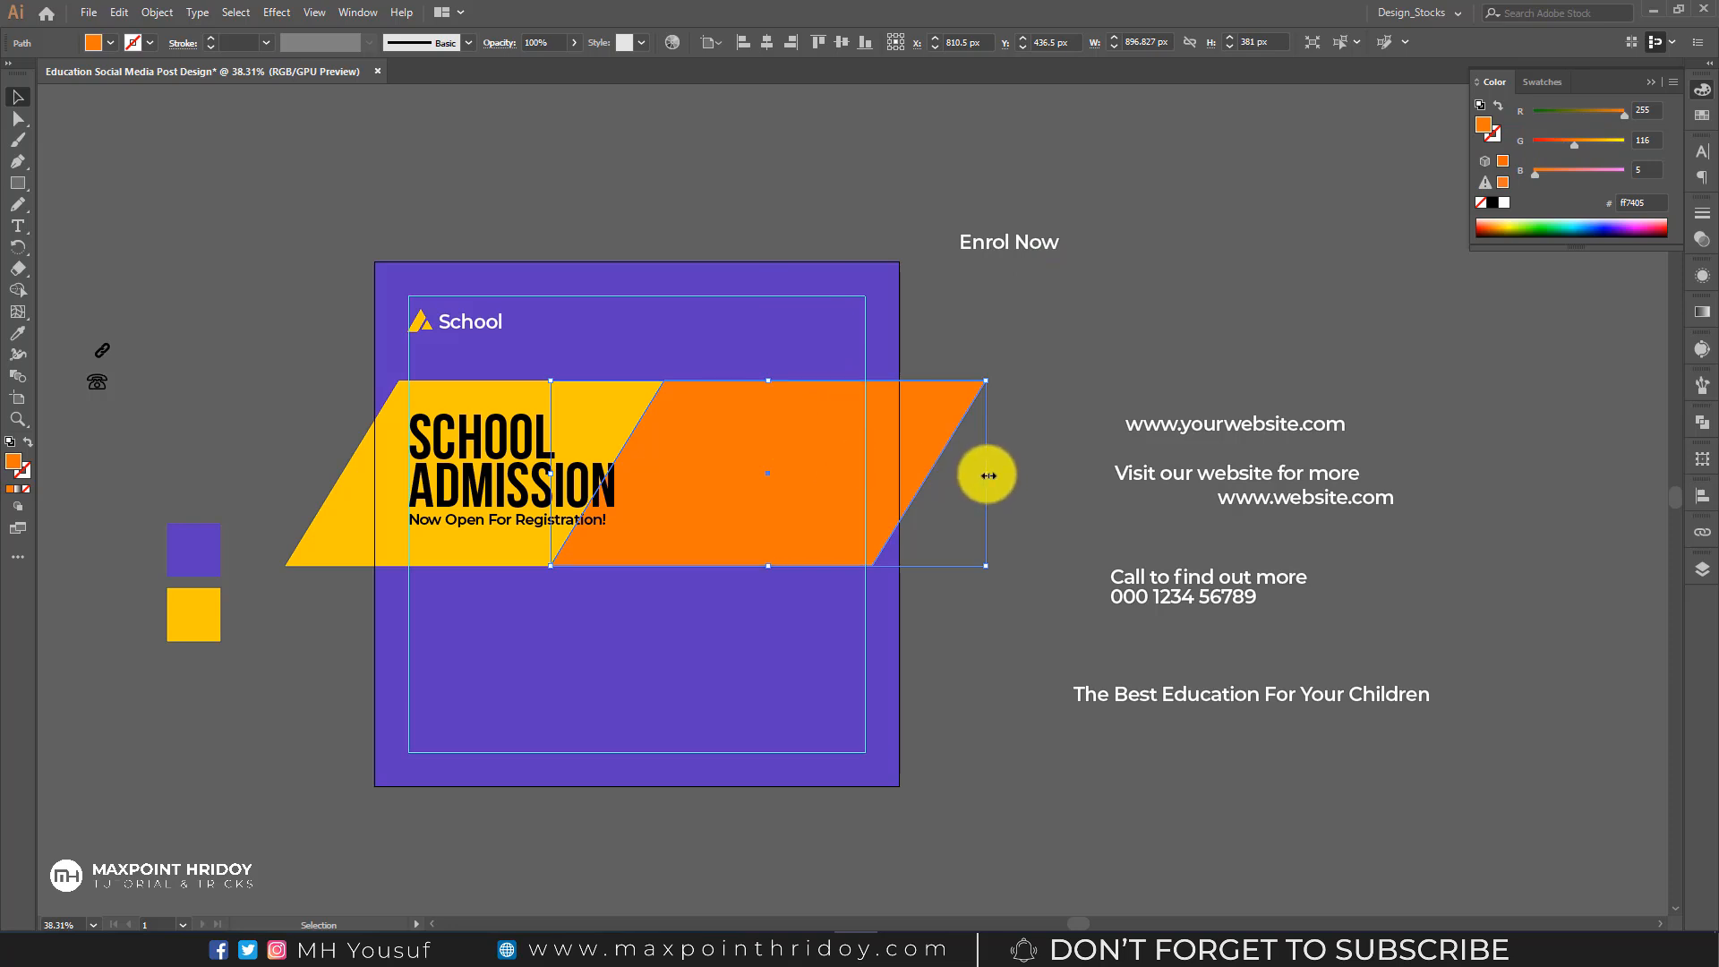
# - Enlarge the orange slanted shape to about 1713 x 728 px with its top edge on the artboard's top edge
pyautogui.moveTo(989, 473); pyautogui.dragTo(1324, 435)
pyautogui.moveTo(864, 465); pyautogui.dragTo(845, 423)
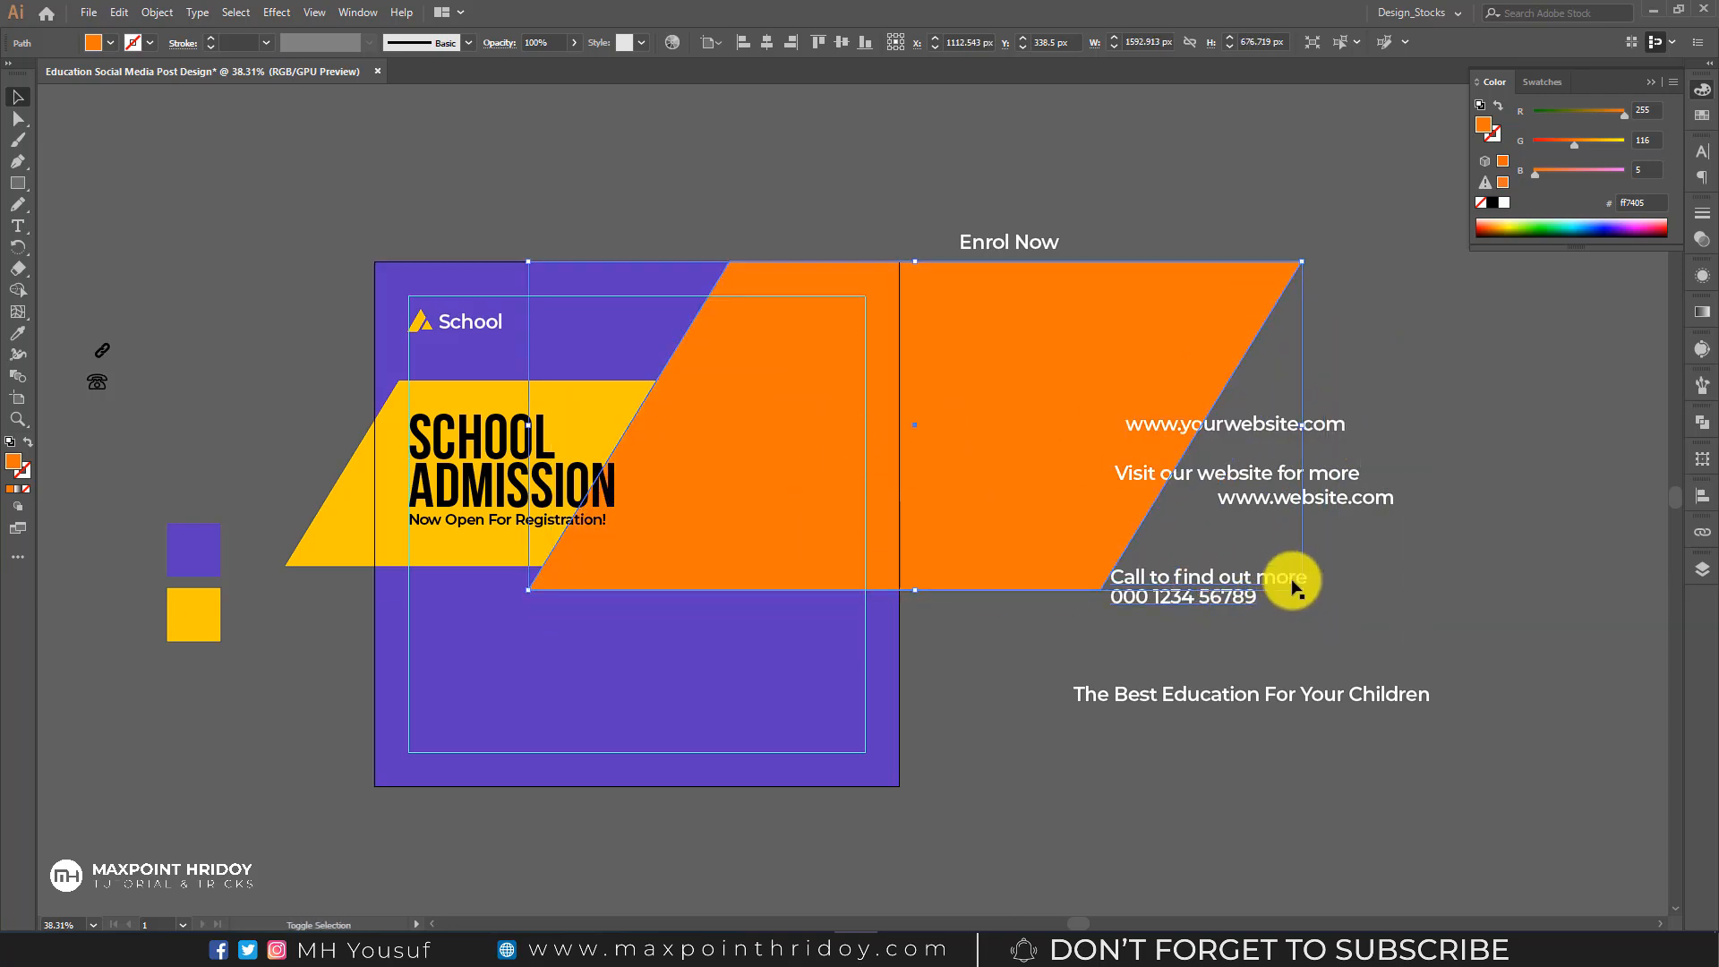
pyautogui.moveTo(1300, 589); pyautogui.dragTo(1393, 617)
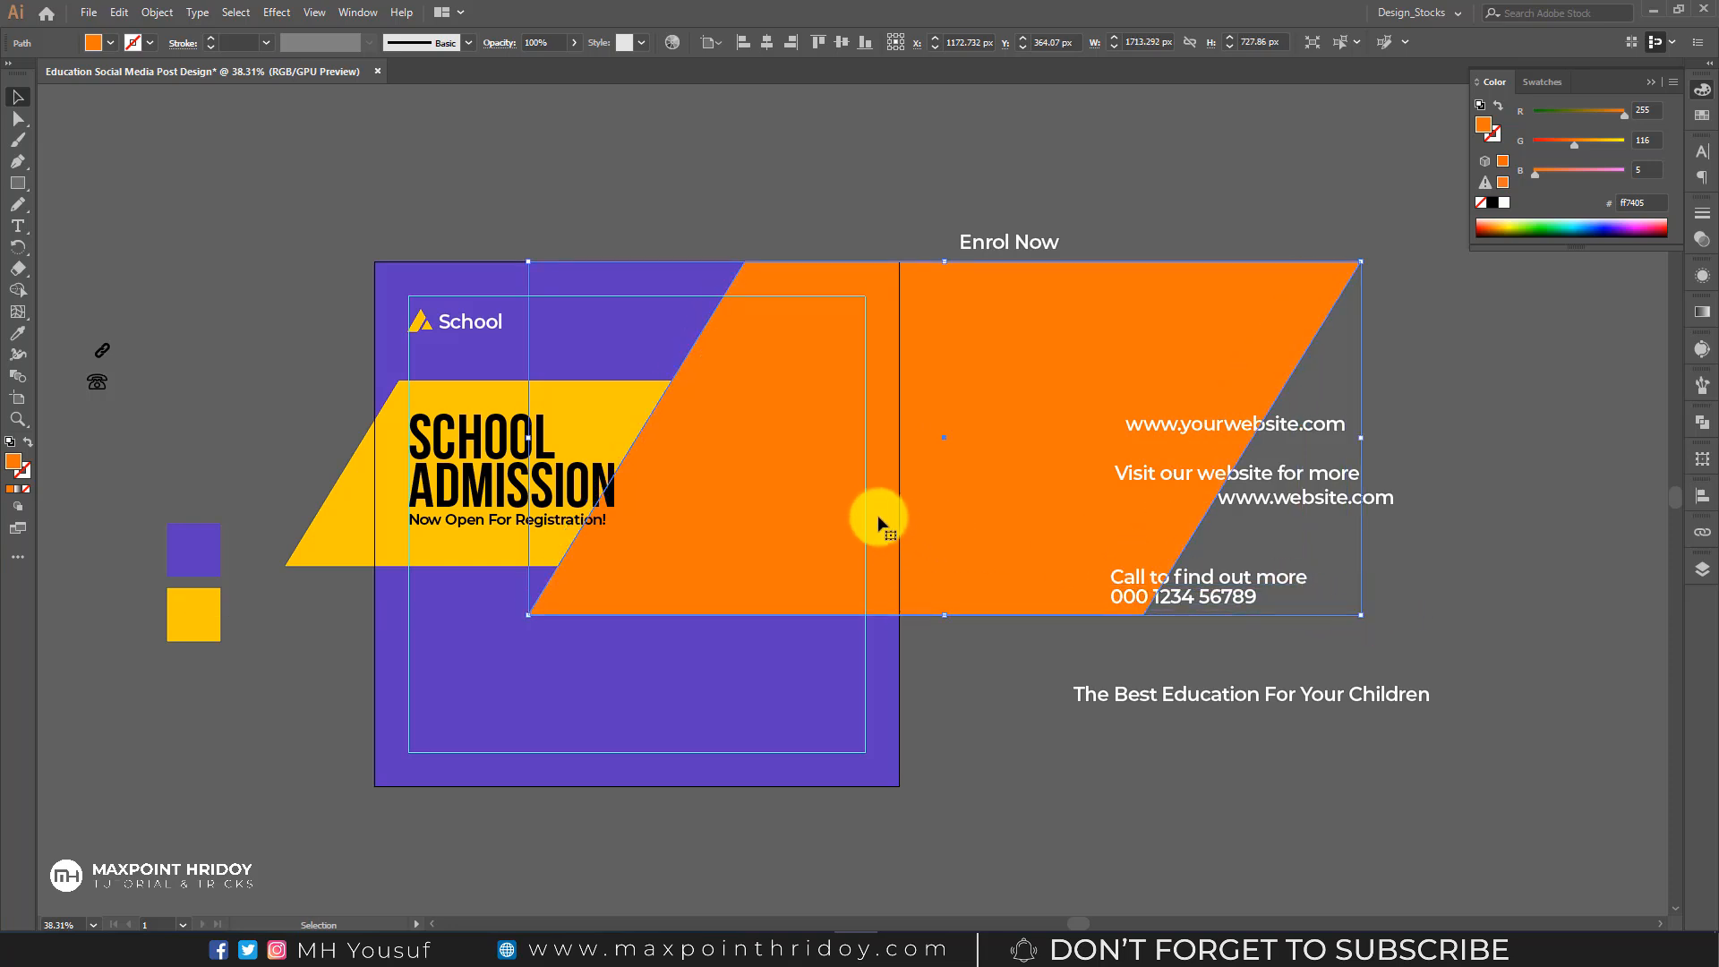
# - Send the orange shape behind the yellow shape and shift it slightly left along the artboard's top edge
pyautogui.rightClick(757, 475)
pyautogui.moveTo(829, 754)
pyautogui.click(1005, 792)
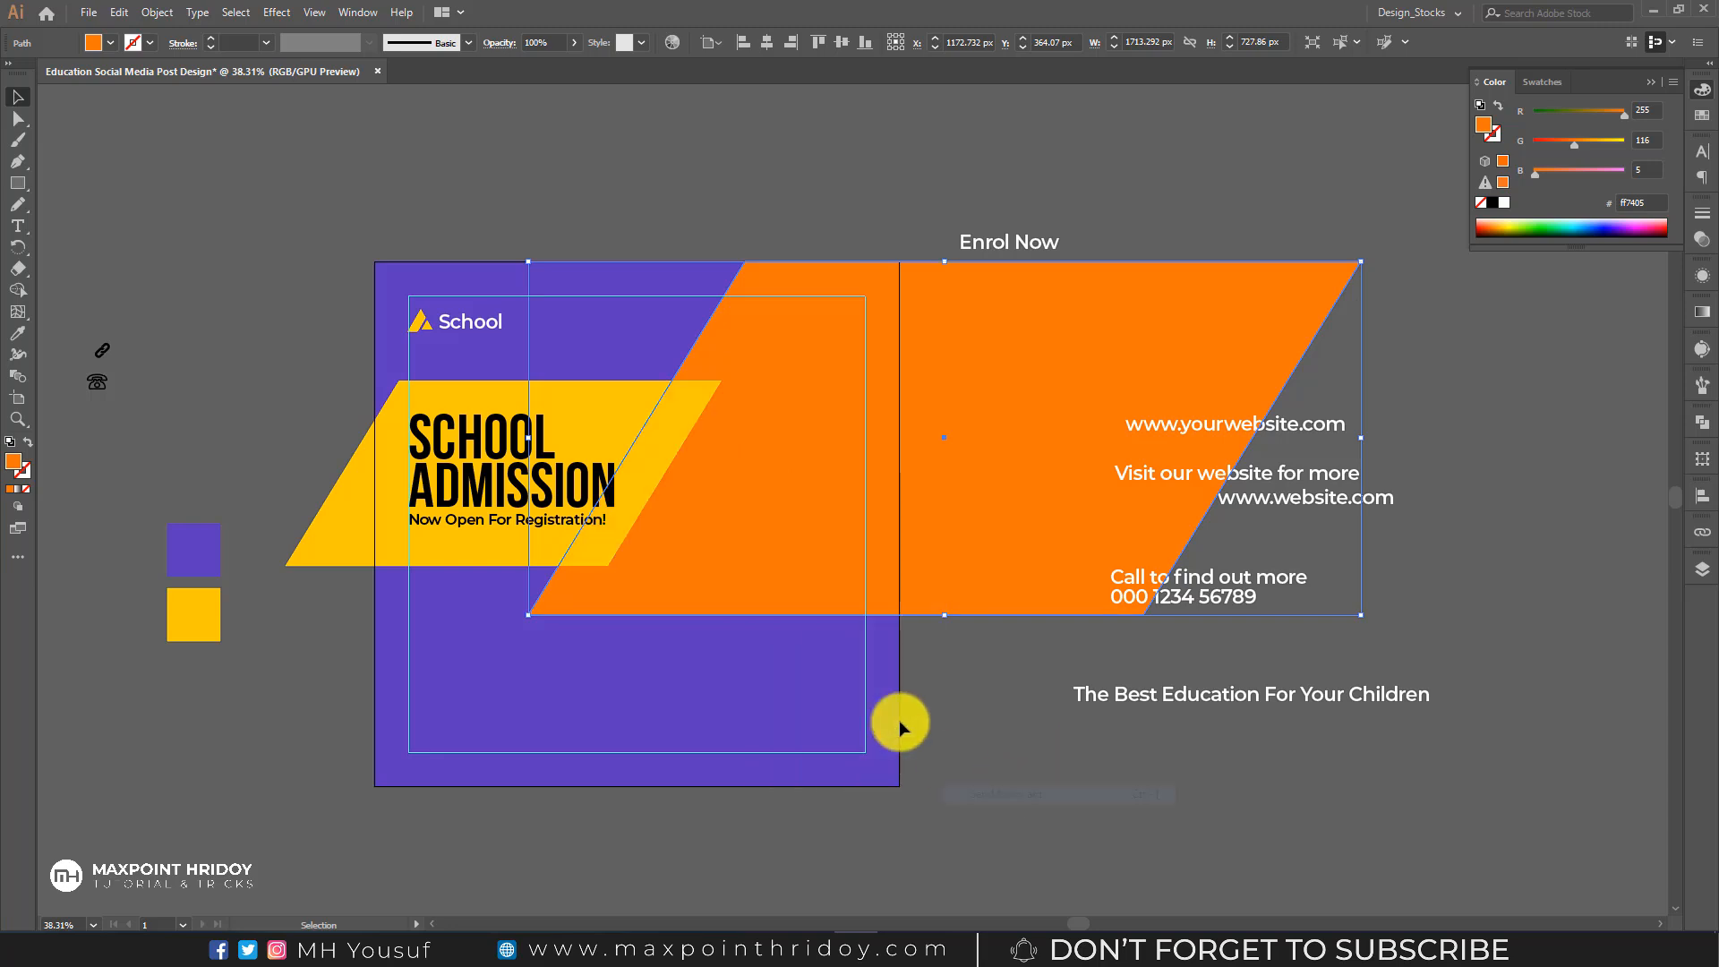
pyautogui.click(729, 246)
pyautogui.moveTo(817, 355); pyautogui.dragTo(788, 356)
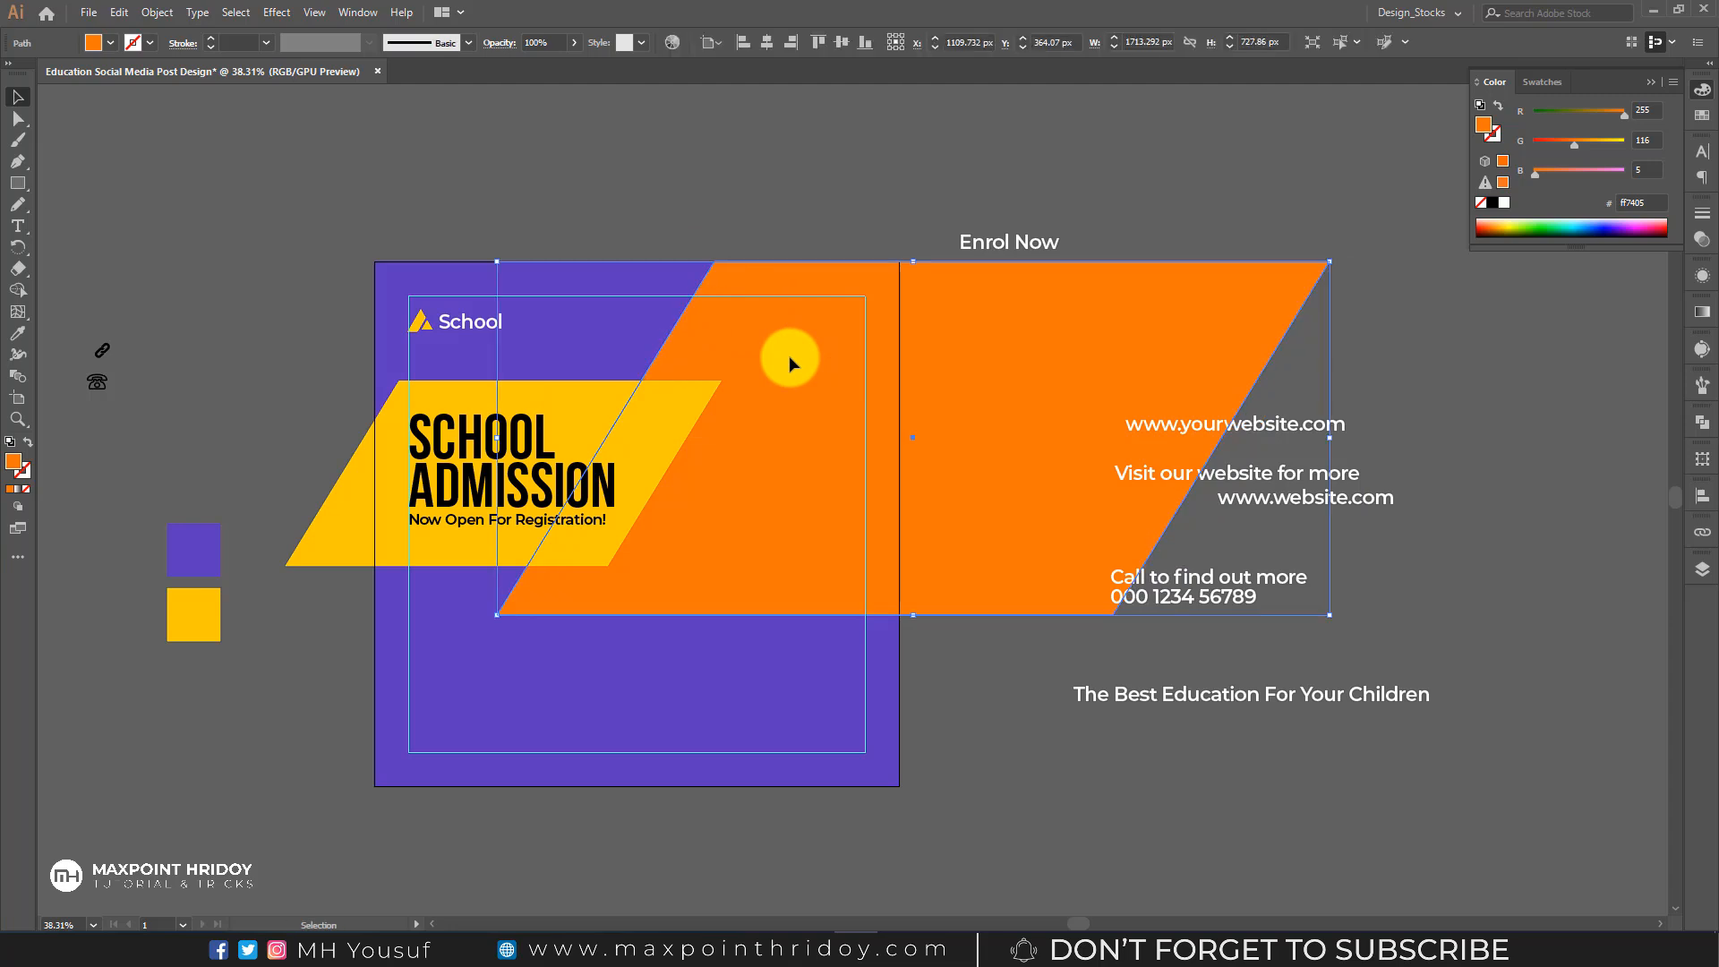
pyautogui.click(738, 193)
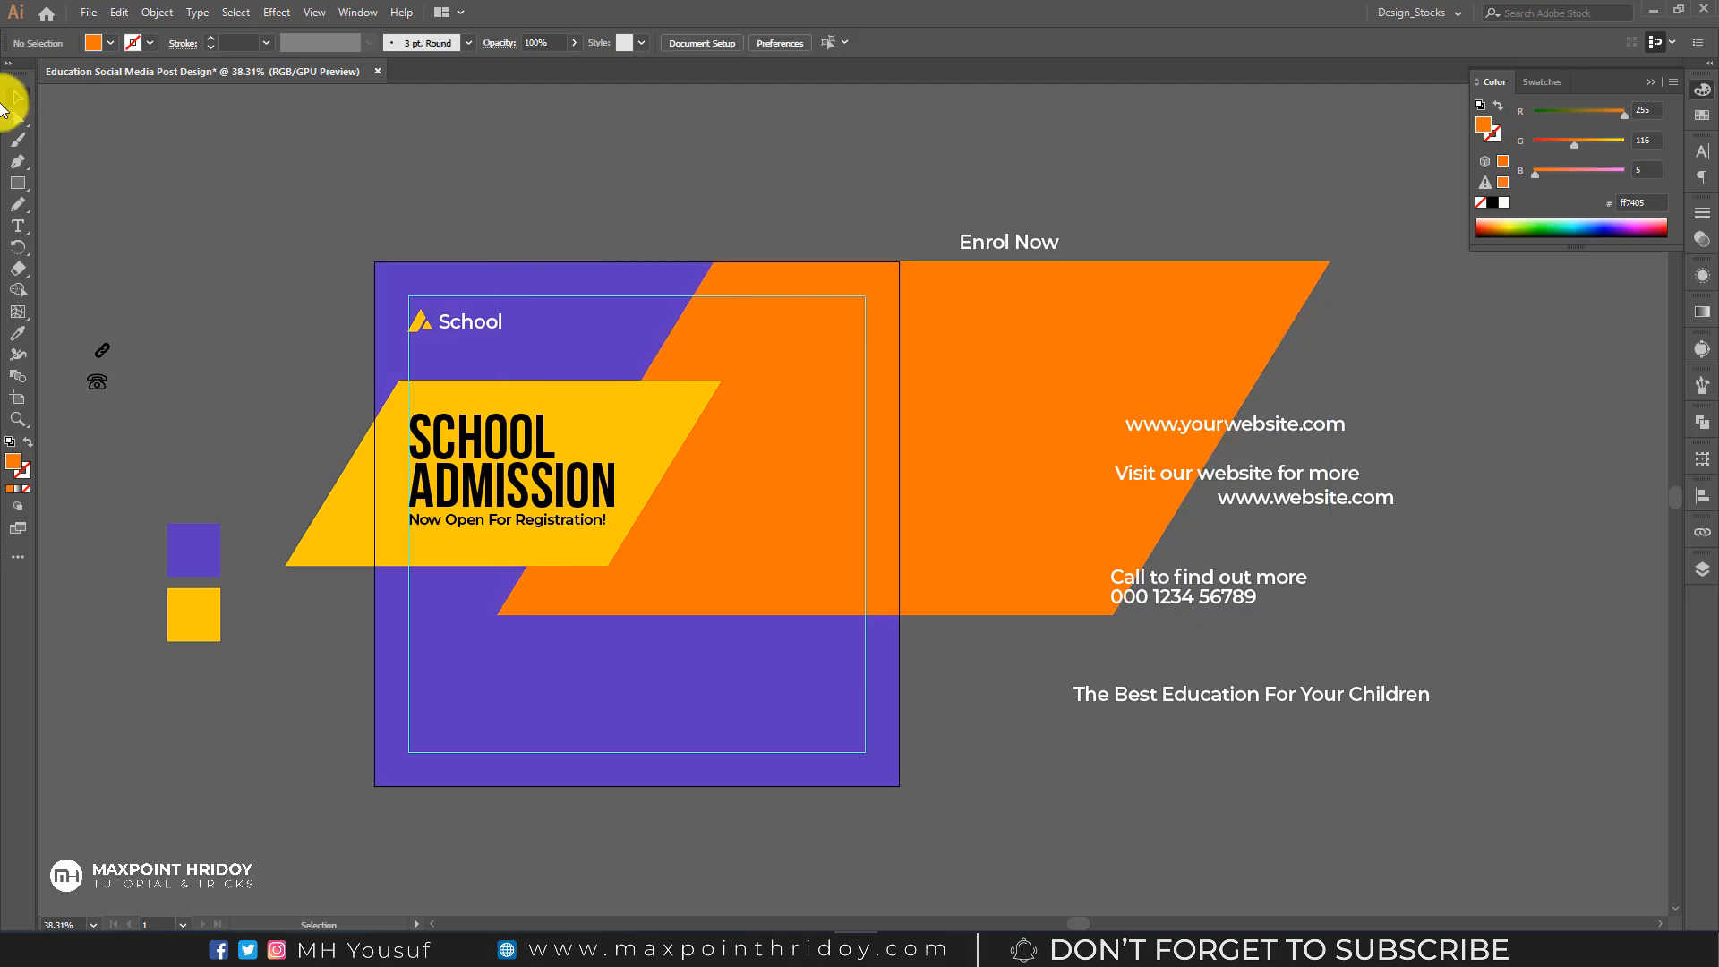
# - Narrow the orange shape to about 1200 px wide by moving only its right-hand anchor points inward, keeping its slant
pyautogui.click(18, 120)
pyautogui.moveTo(1265, 368); pyautogui.dragTo(1013, 392)
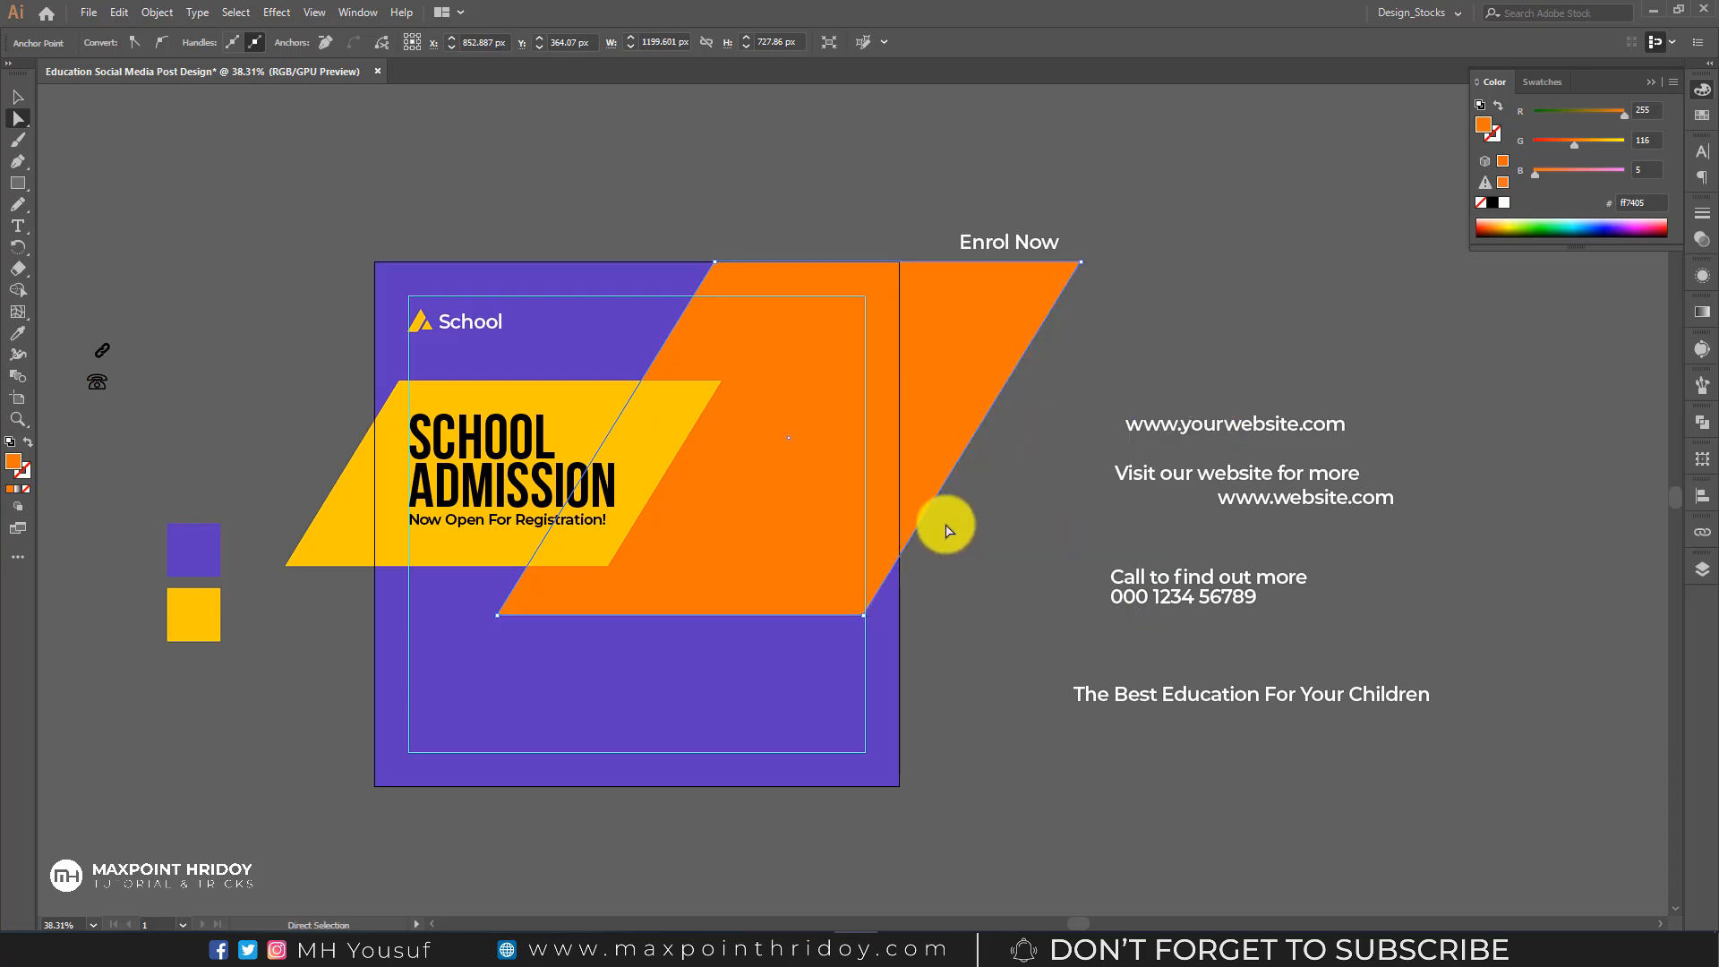
pyautogui.click(979, 498)
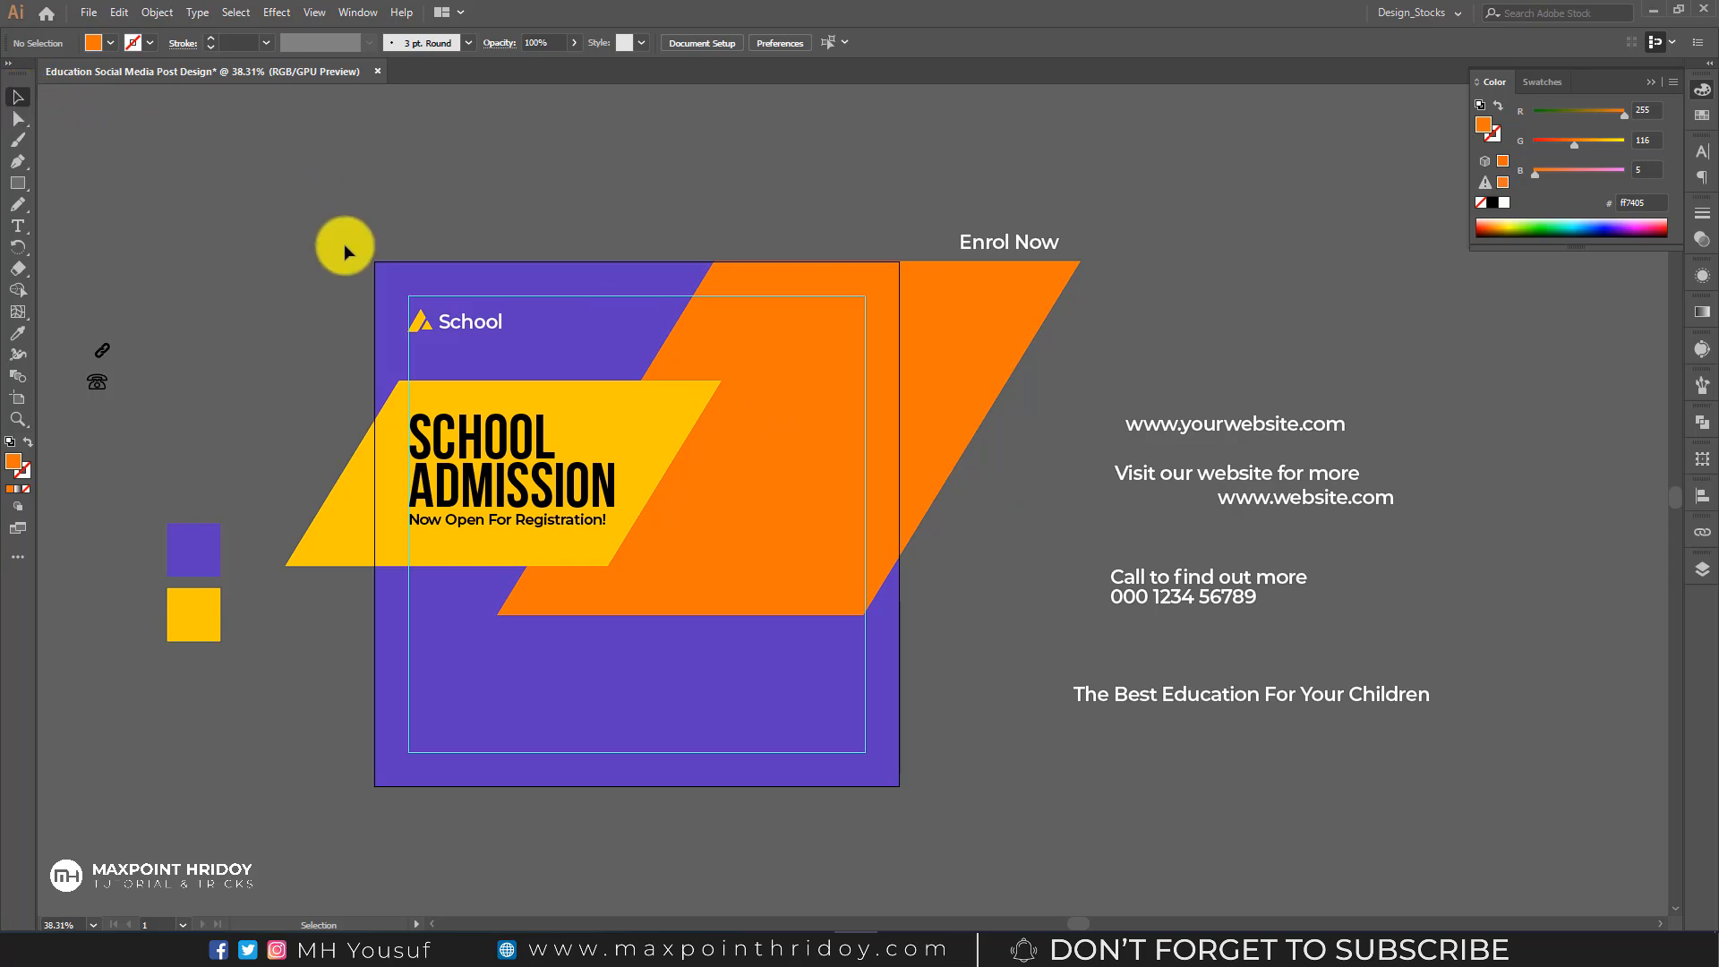
# - Duplicate the orange slanted shape slightly to the left and recolour the copy a deeper orange (#ff4505)
pyautogui.moveTo(870, 357); pyautogui.dragTo(798, 361)
pyautogui.click(1557, 141)
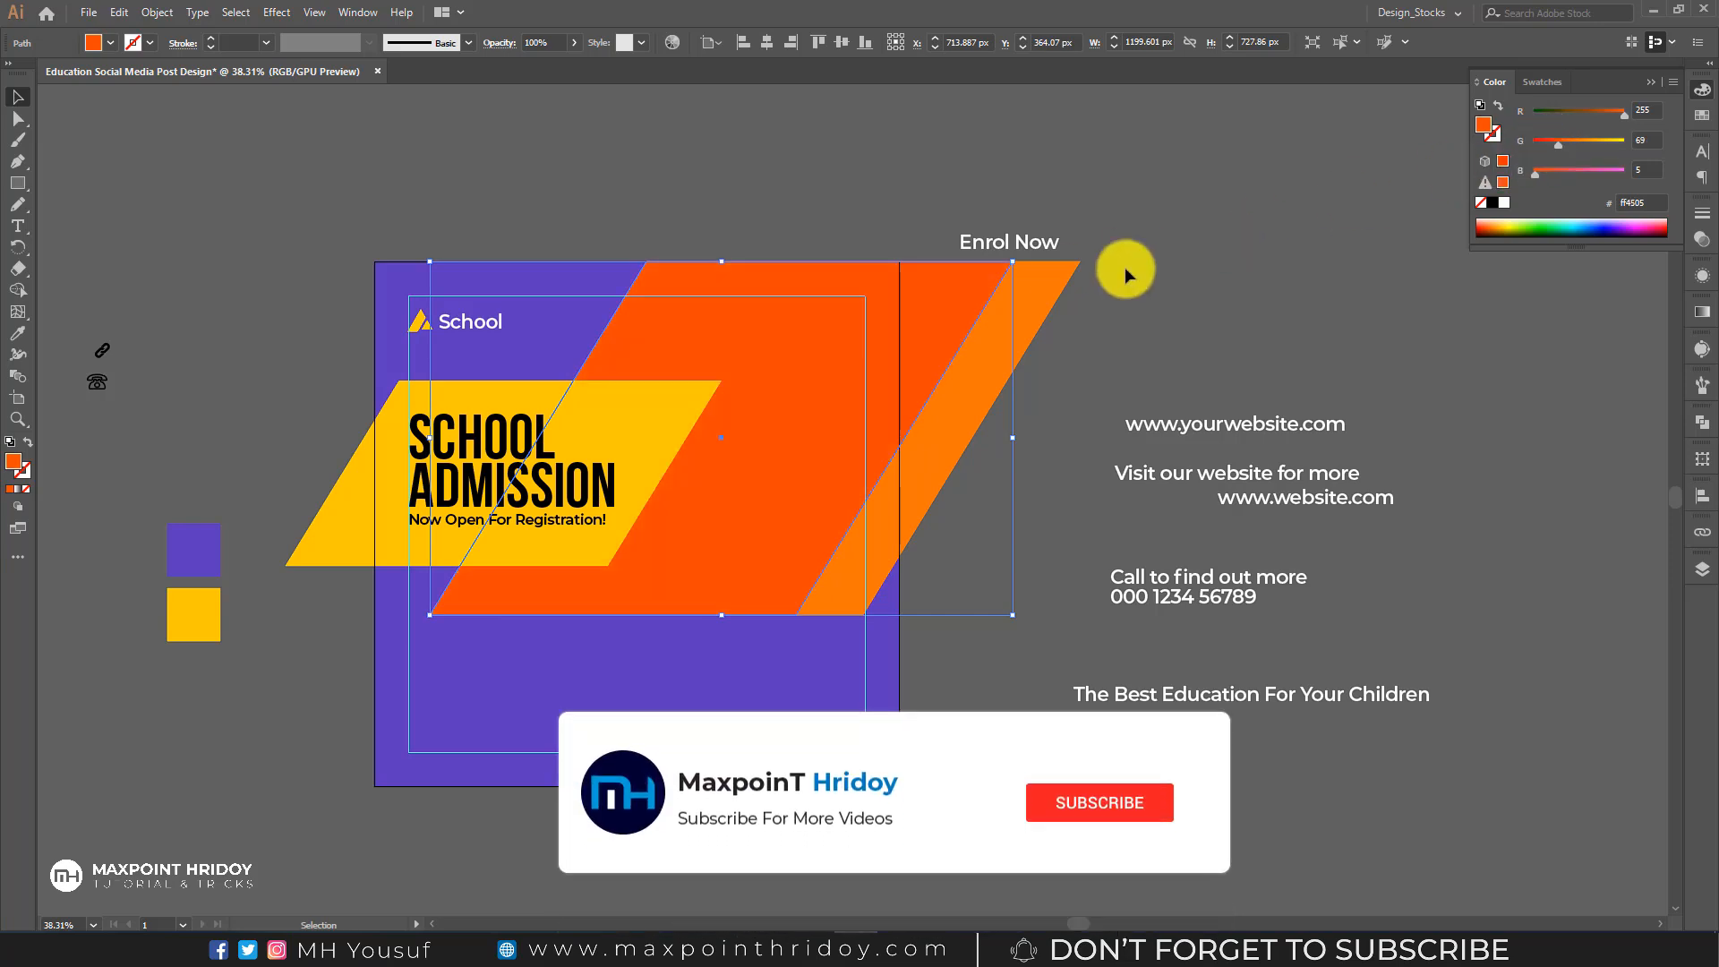
# - Send the deeper-orange slanted copy behind the orange shape and recolour it light grey
pyautogui.rightClick(893, 319)
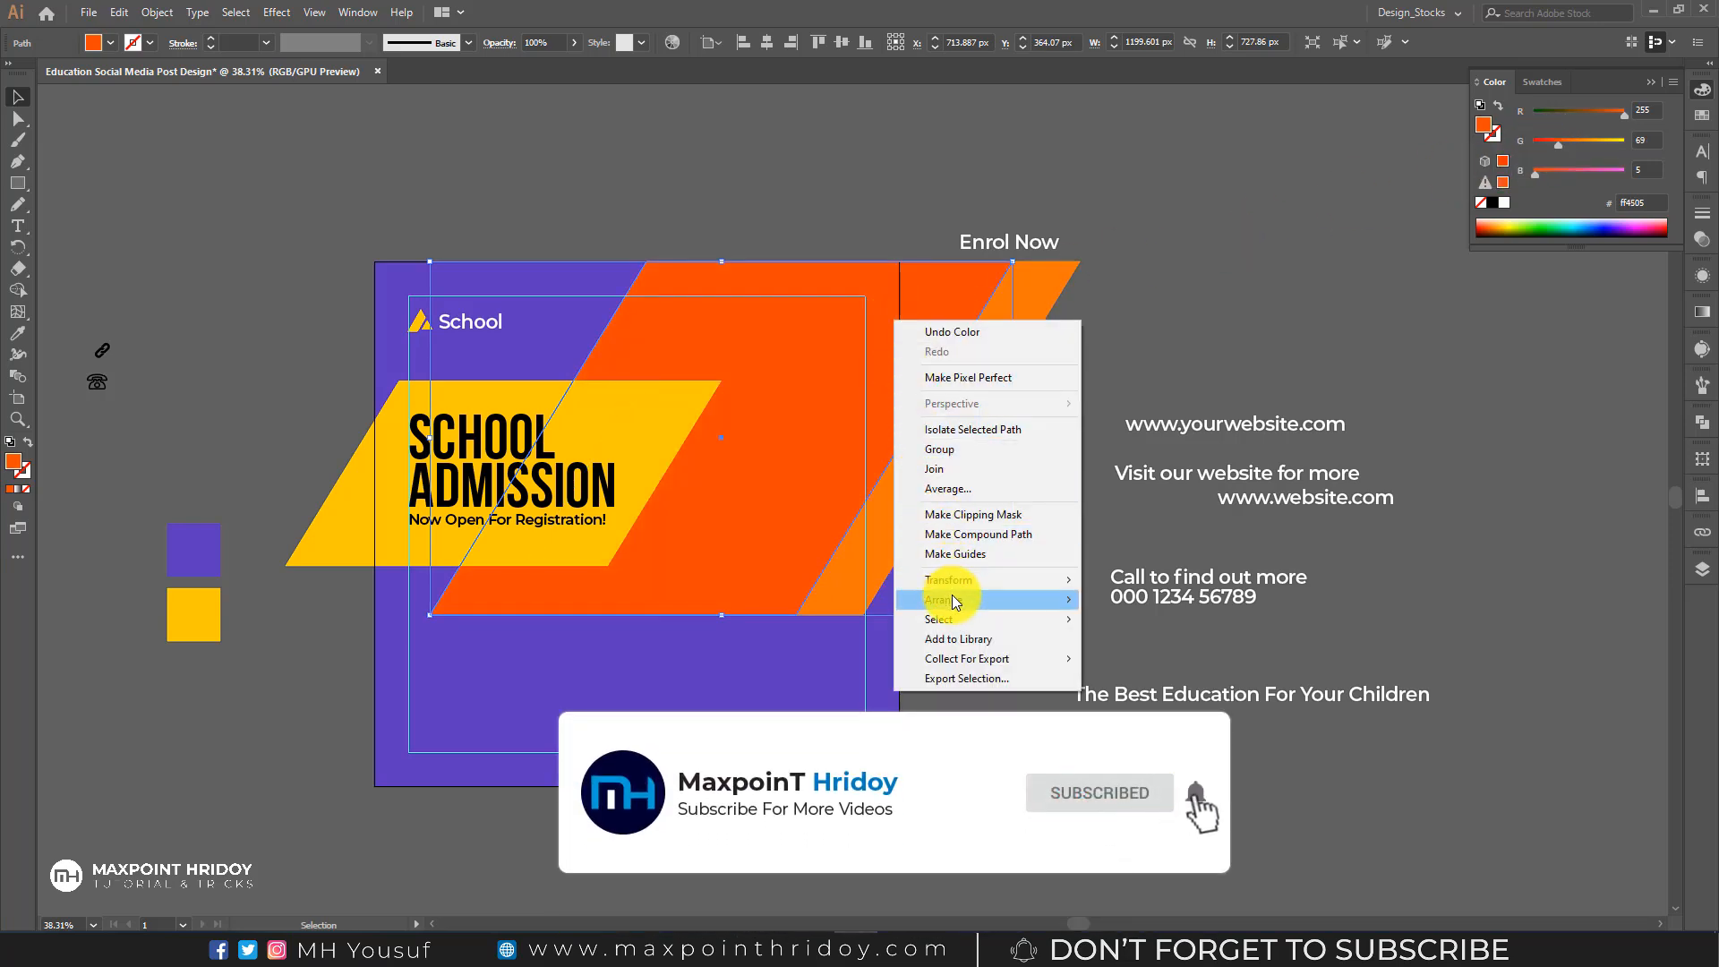
pyautogui.moveTo(1018, 598)
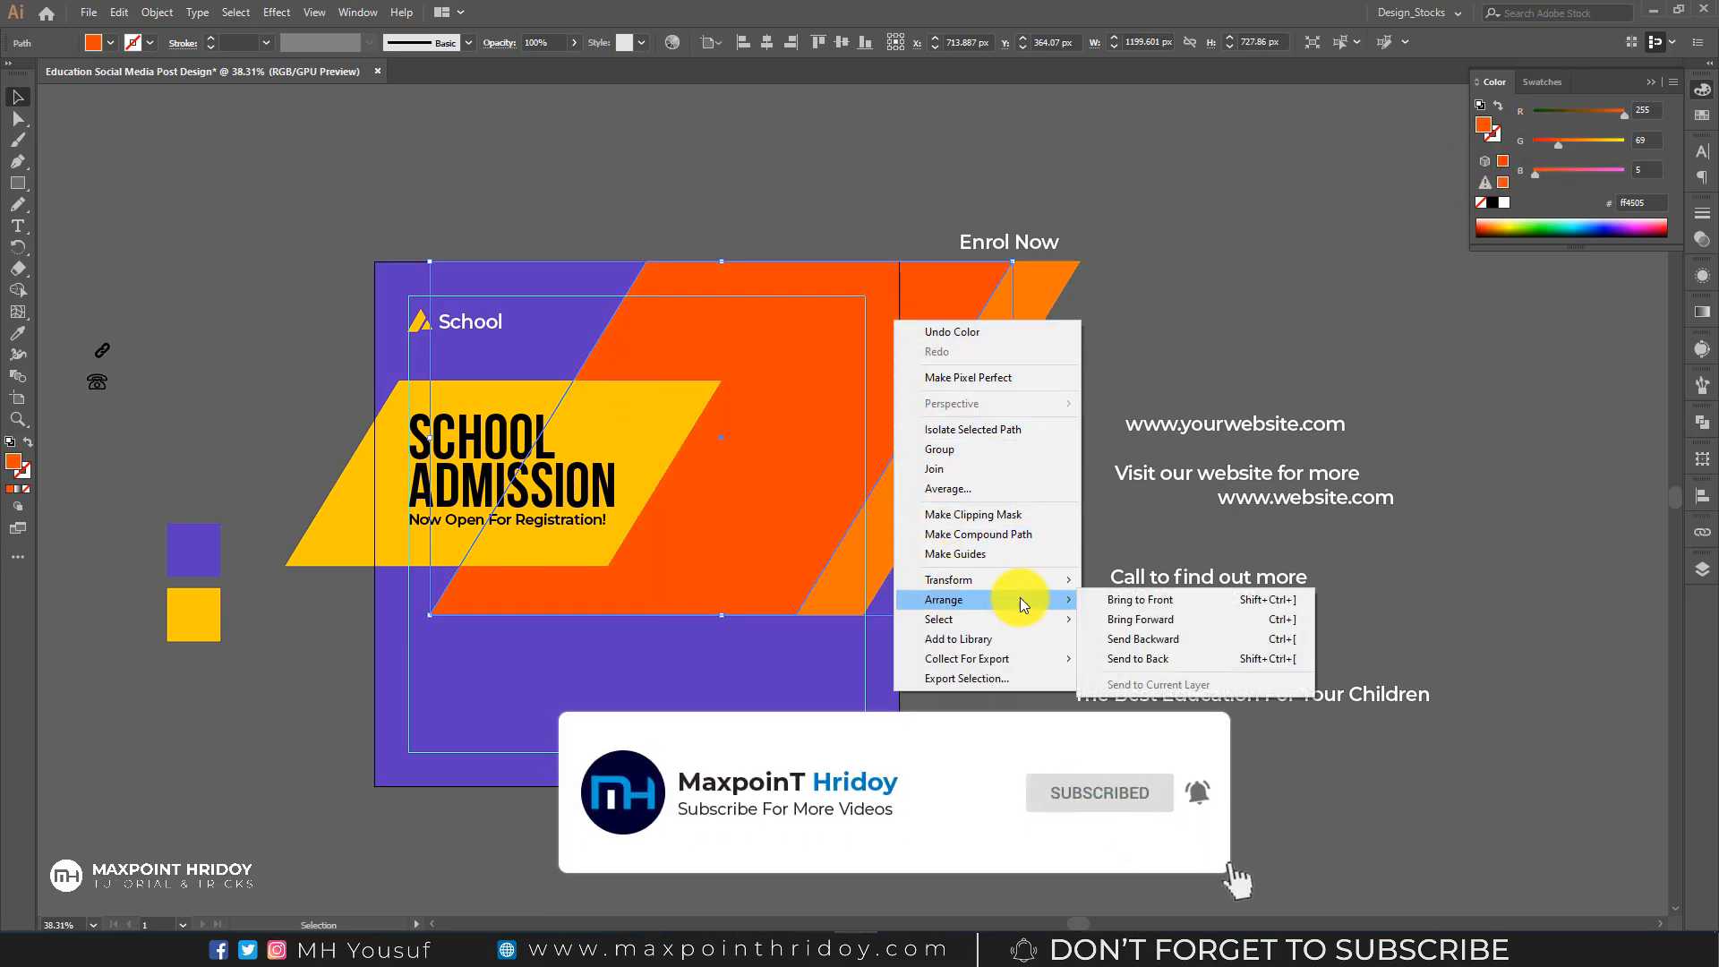
pyautogui.click(1158, 643)
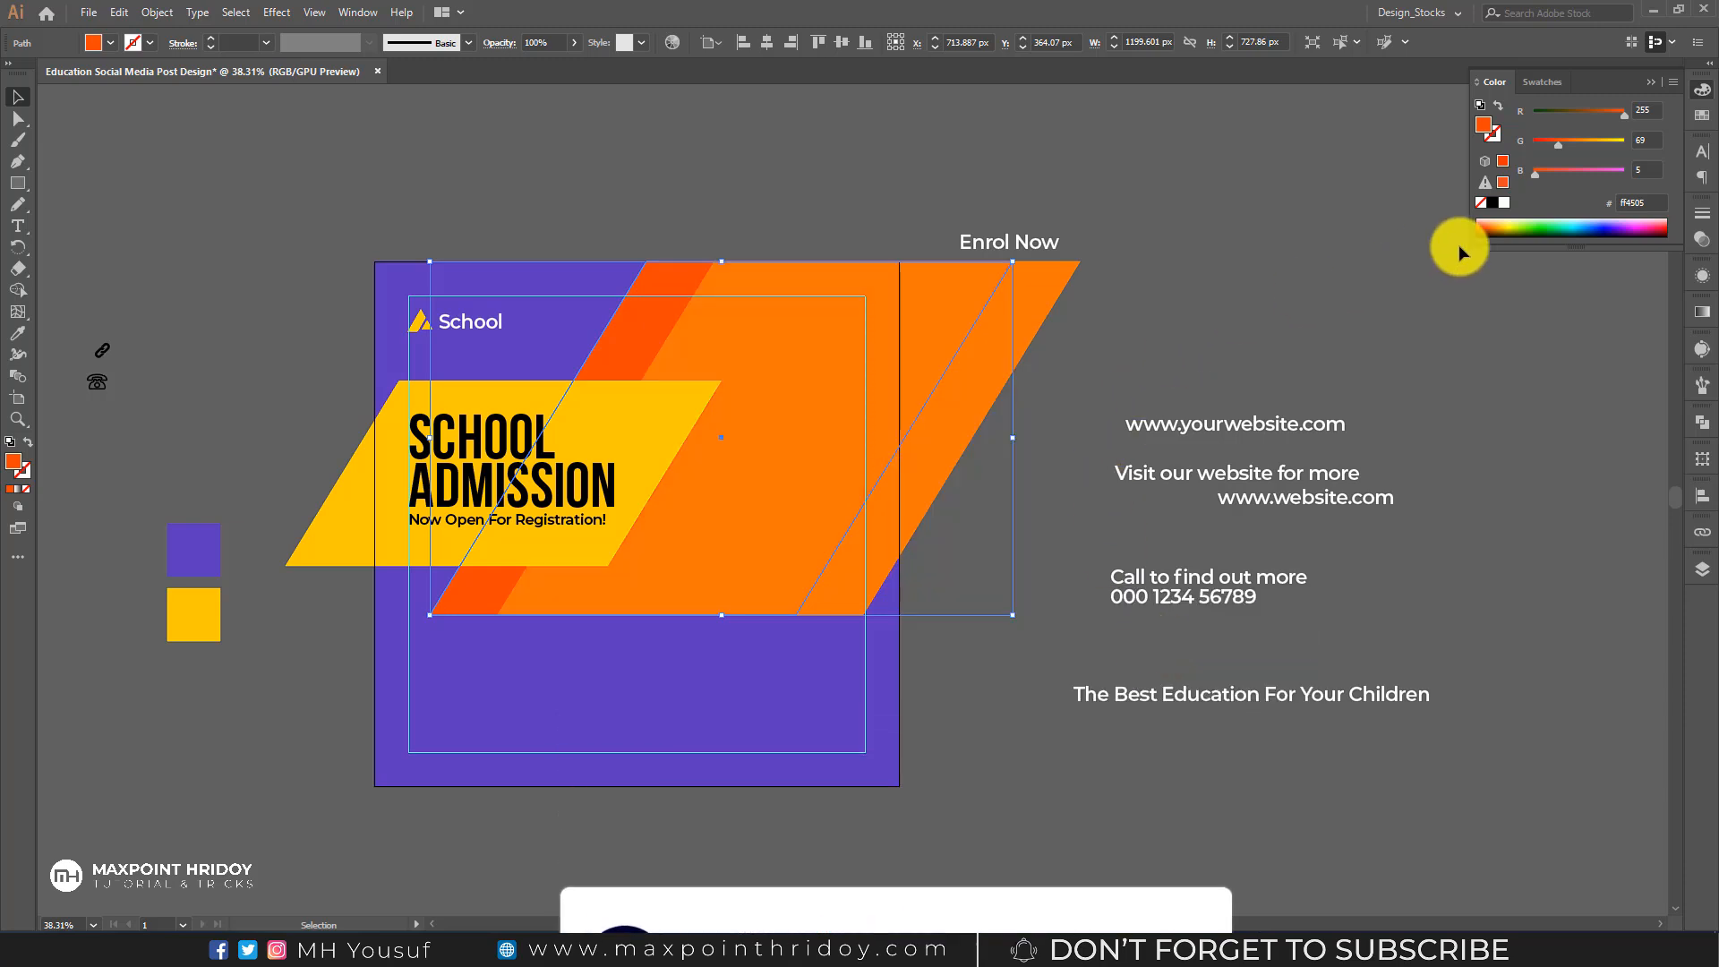
pyautogui.click(1703, 117)
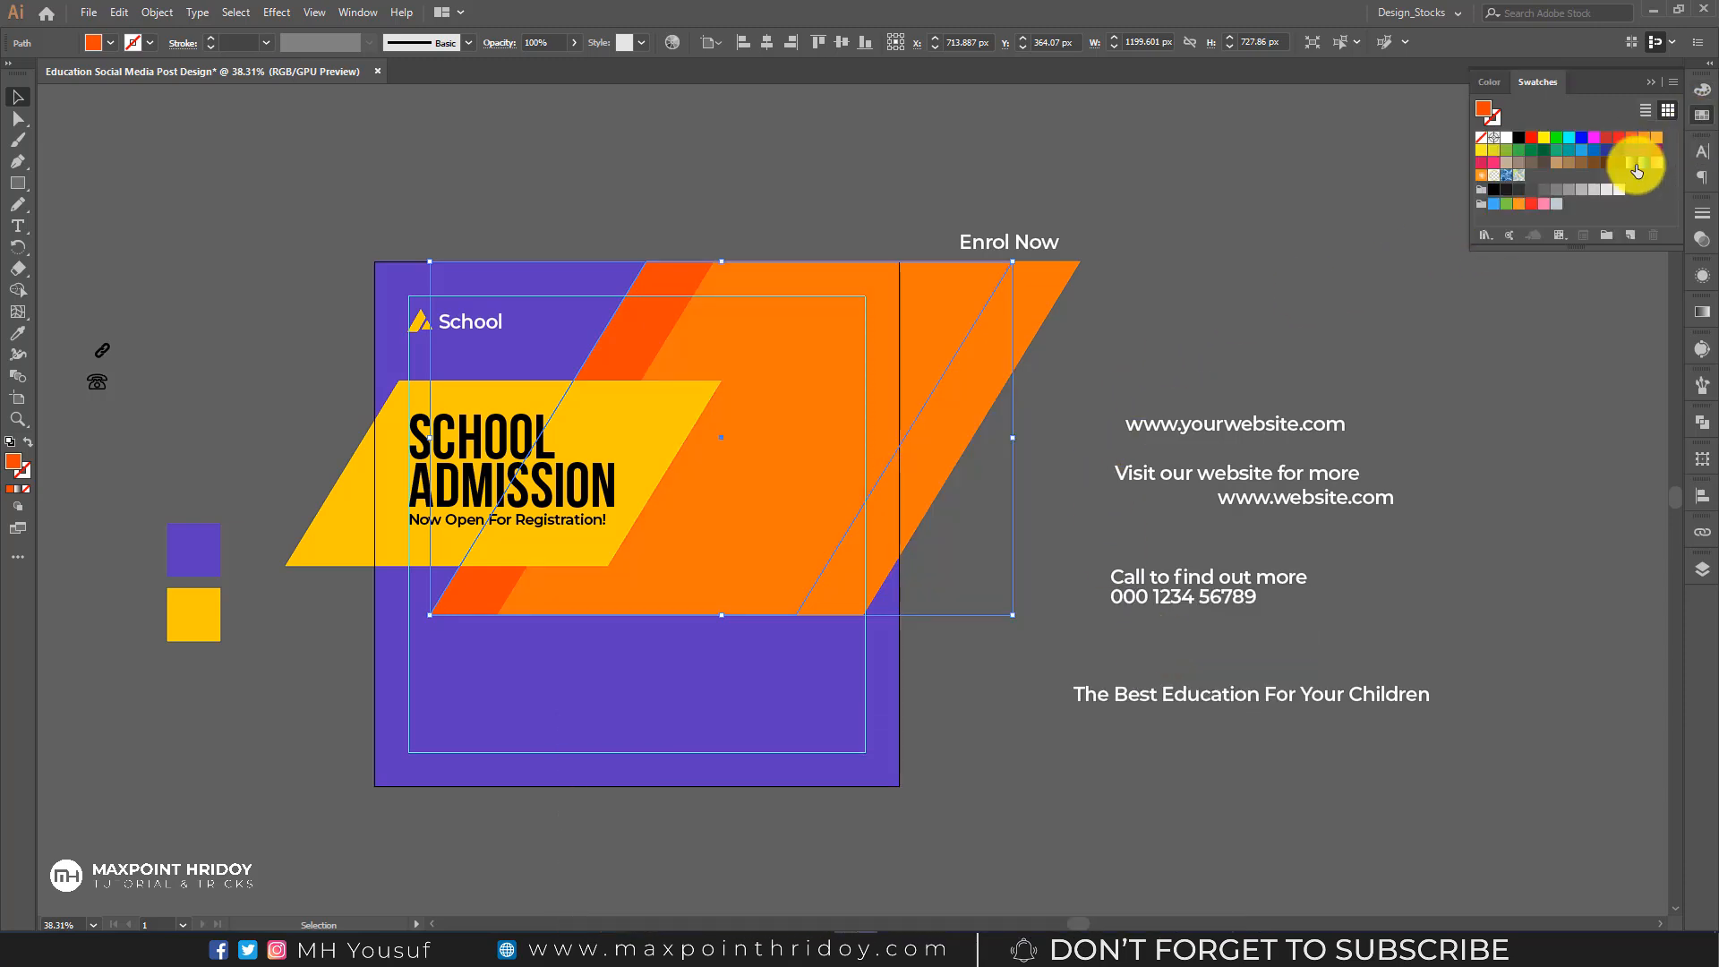
pyautogui.click(1594, 191)
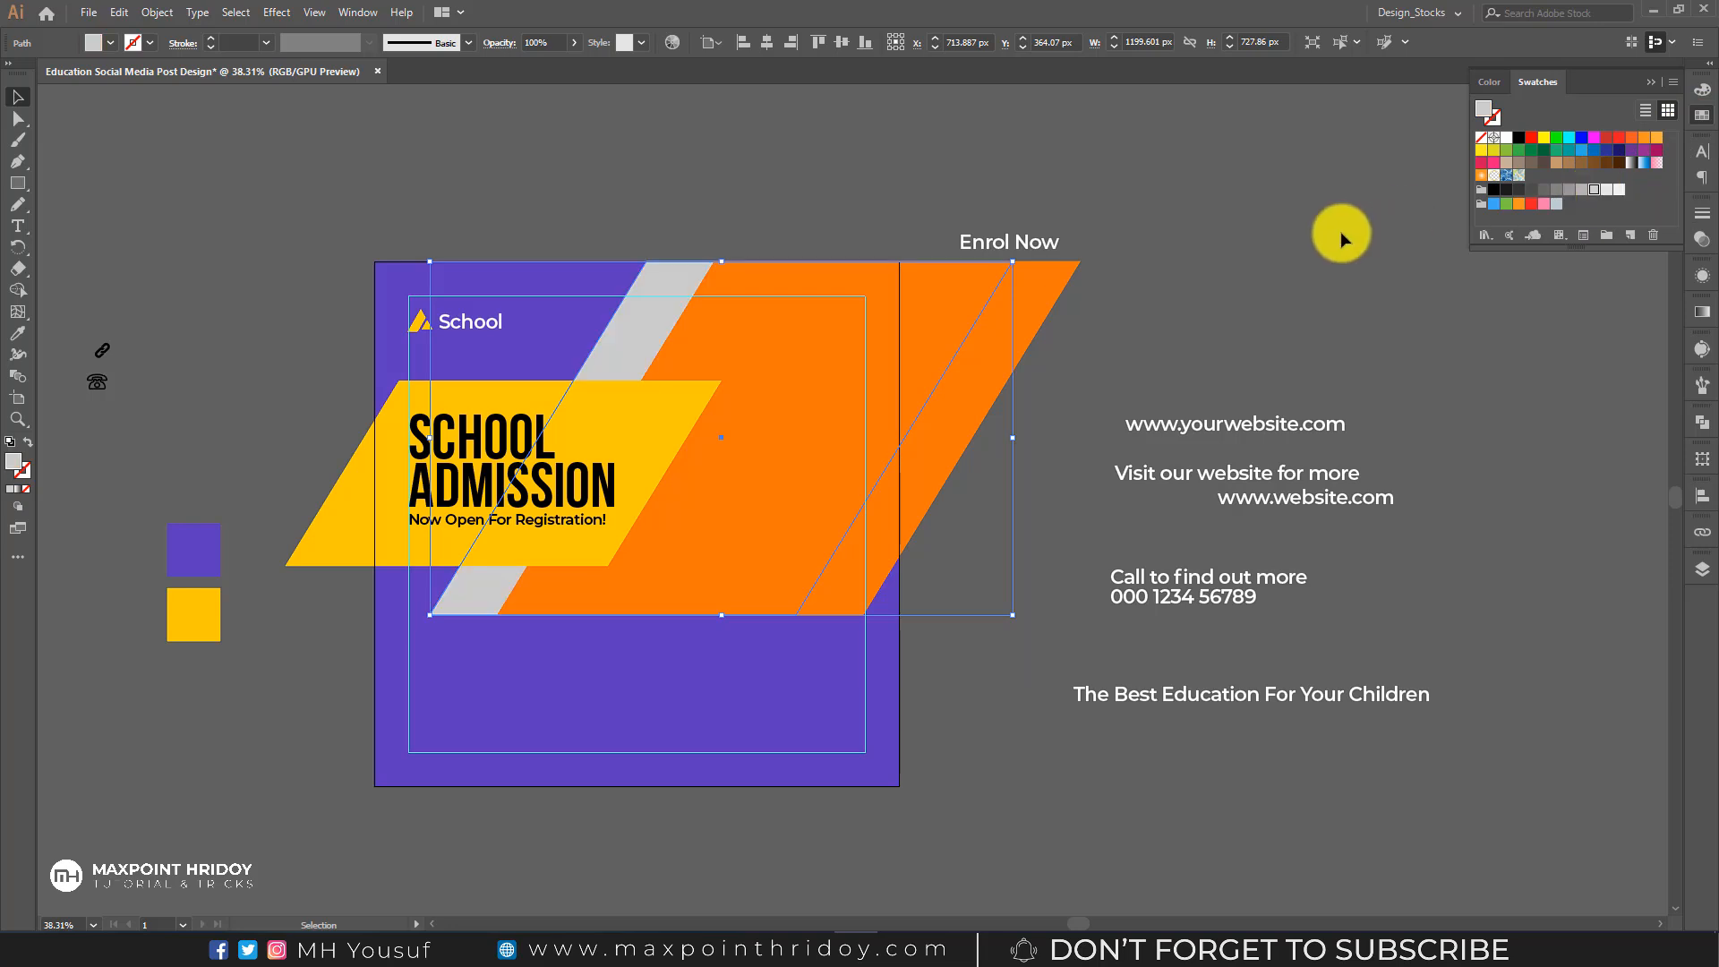
pyautogui.click(1322, 237)
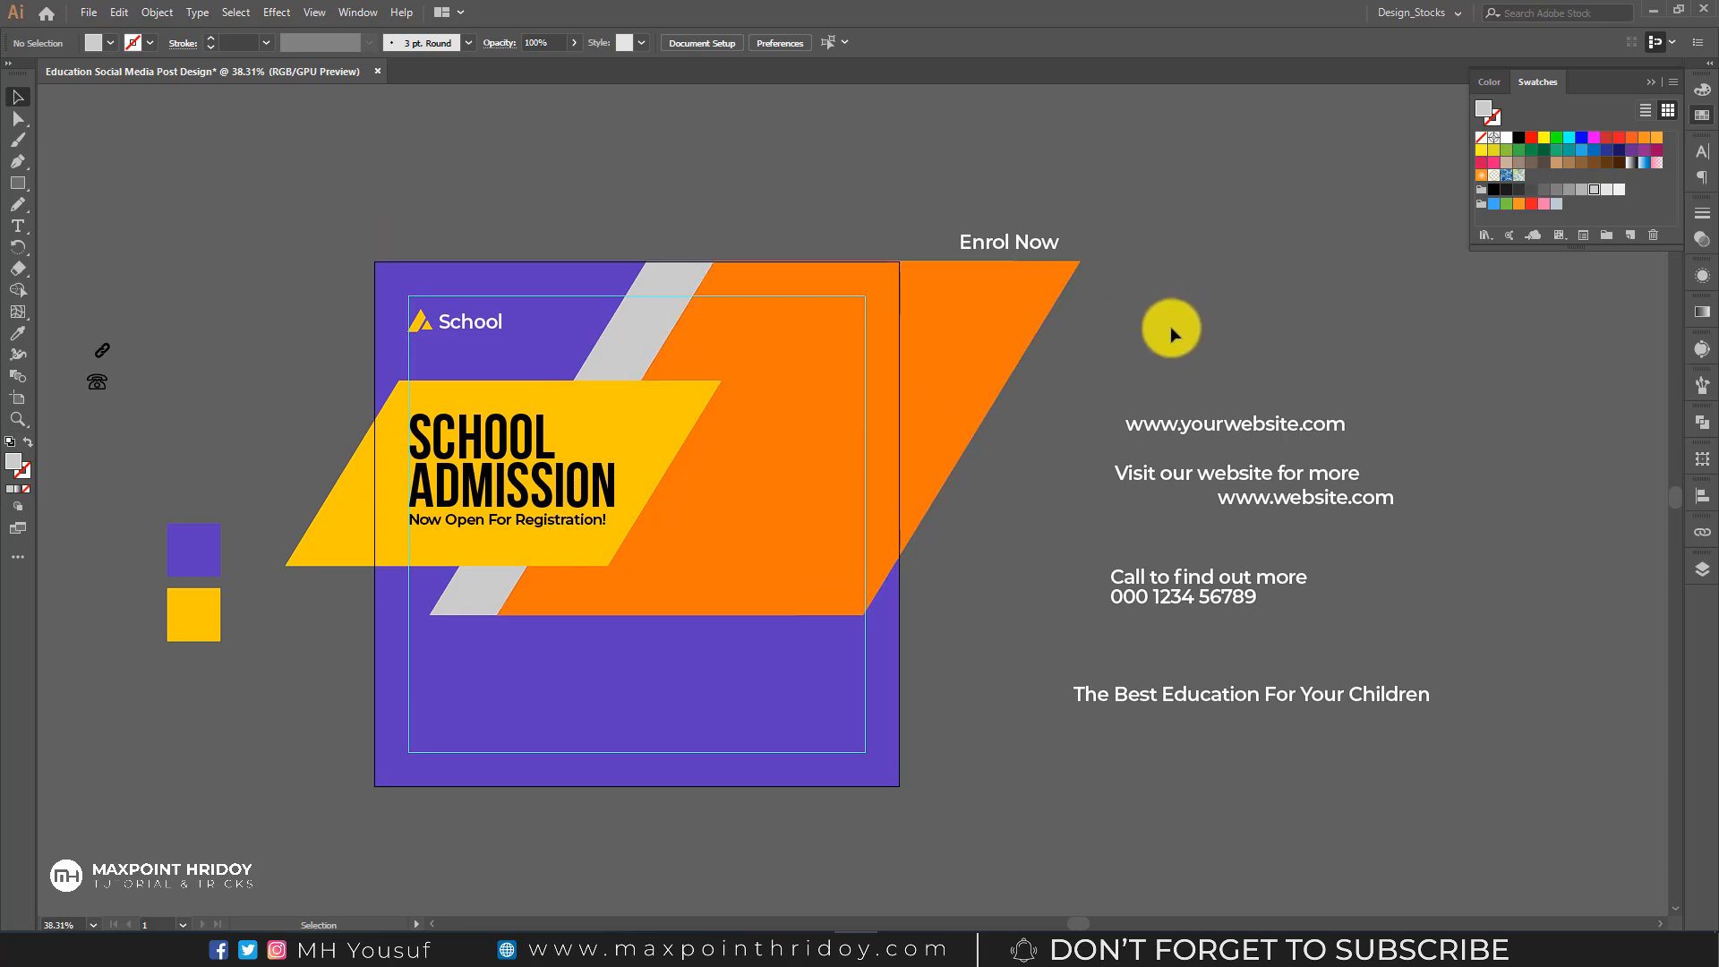
# - Duplicate the yellow slanted shape below and slightly left of the original, and enlarge the copy to about 1227 x 521 px
pyautogui.click(652, 423)
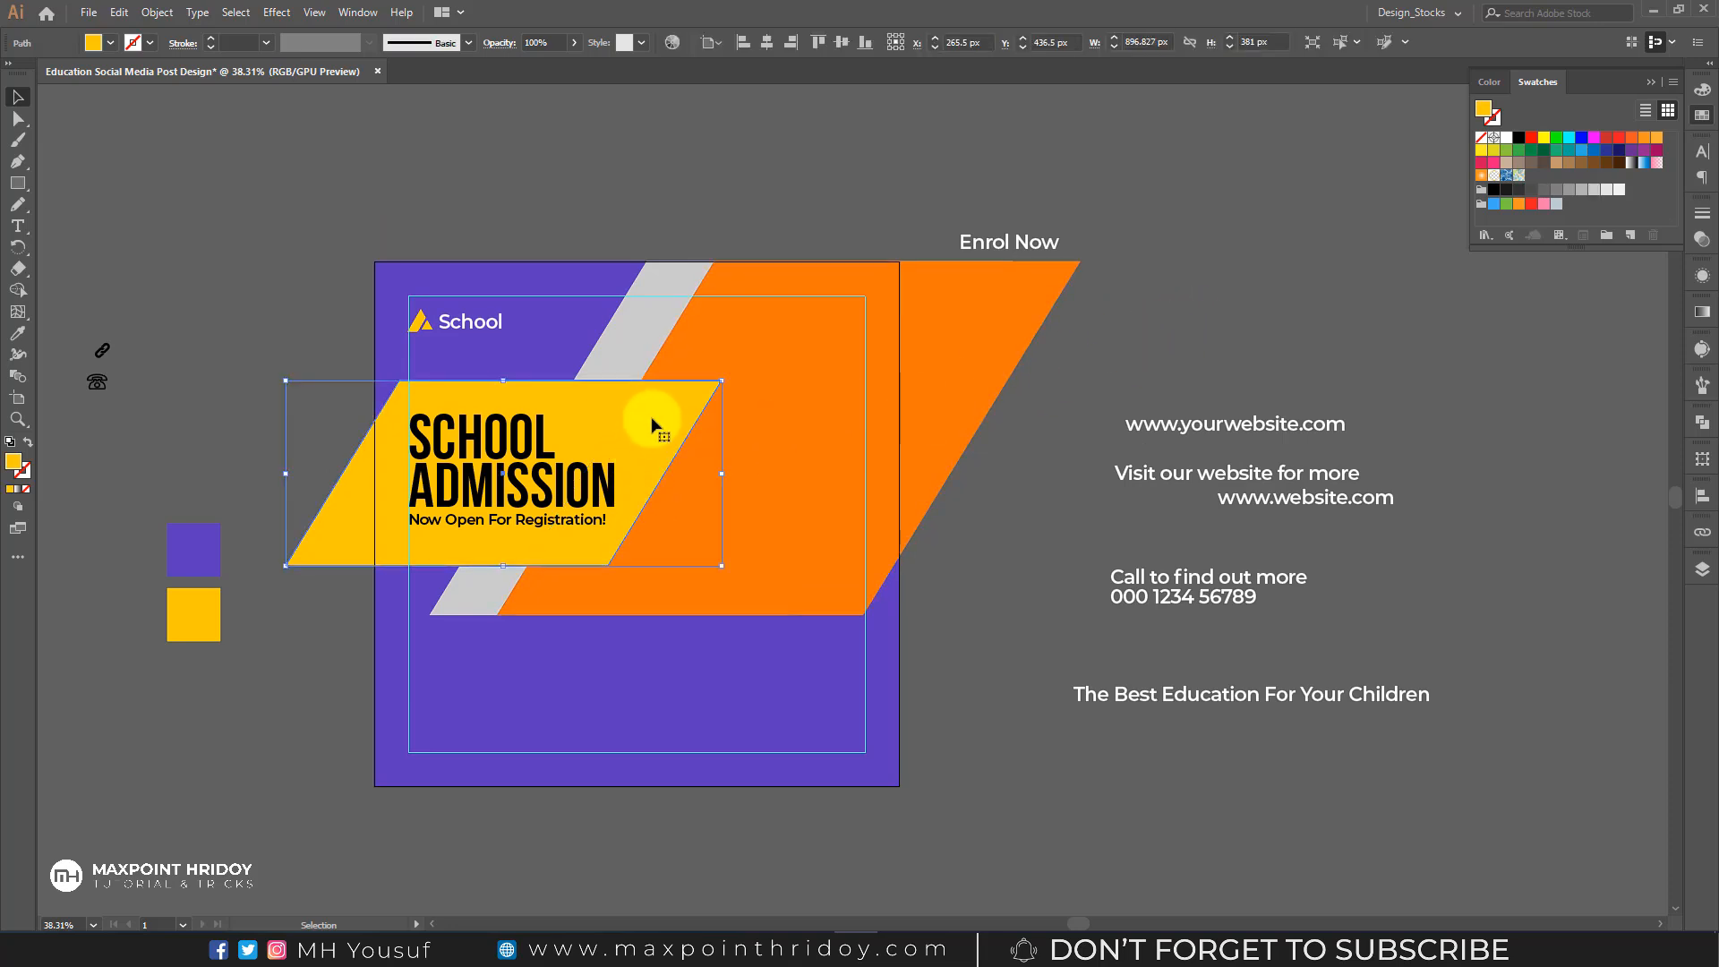
pyautogui.moveTo(651, 423); pyautogui.dragTo(606, 606)
pyautogui.scroll(-3, 260, 642)
pyautogui.moveTo(241, 649); pyautogui.dragTo(176, 770)
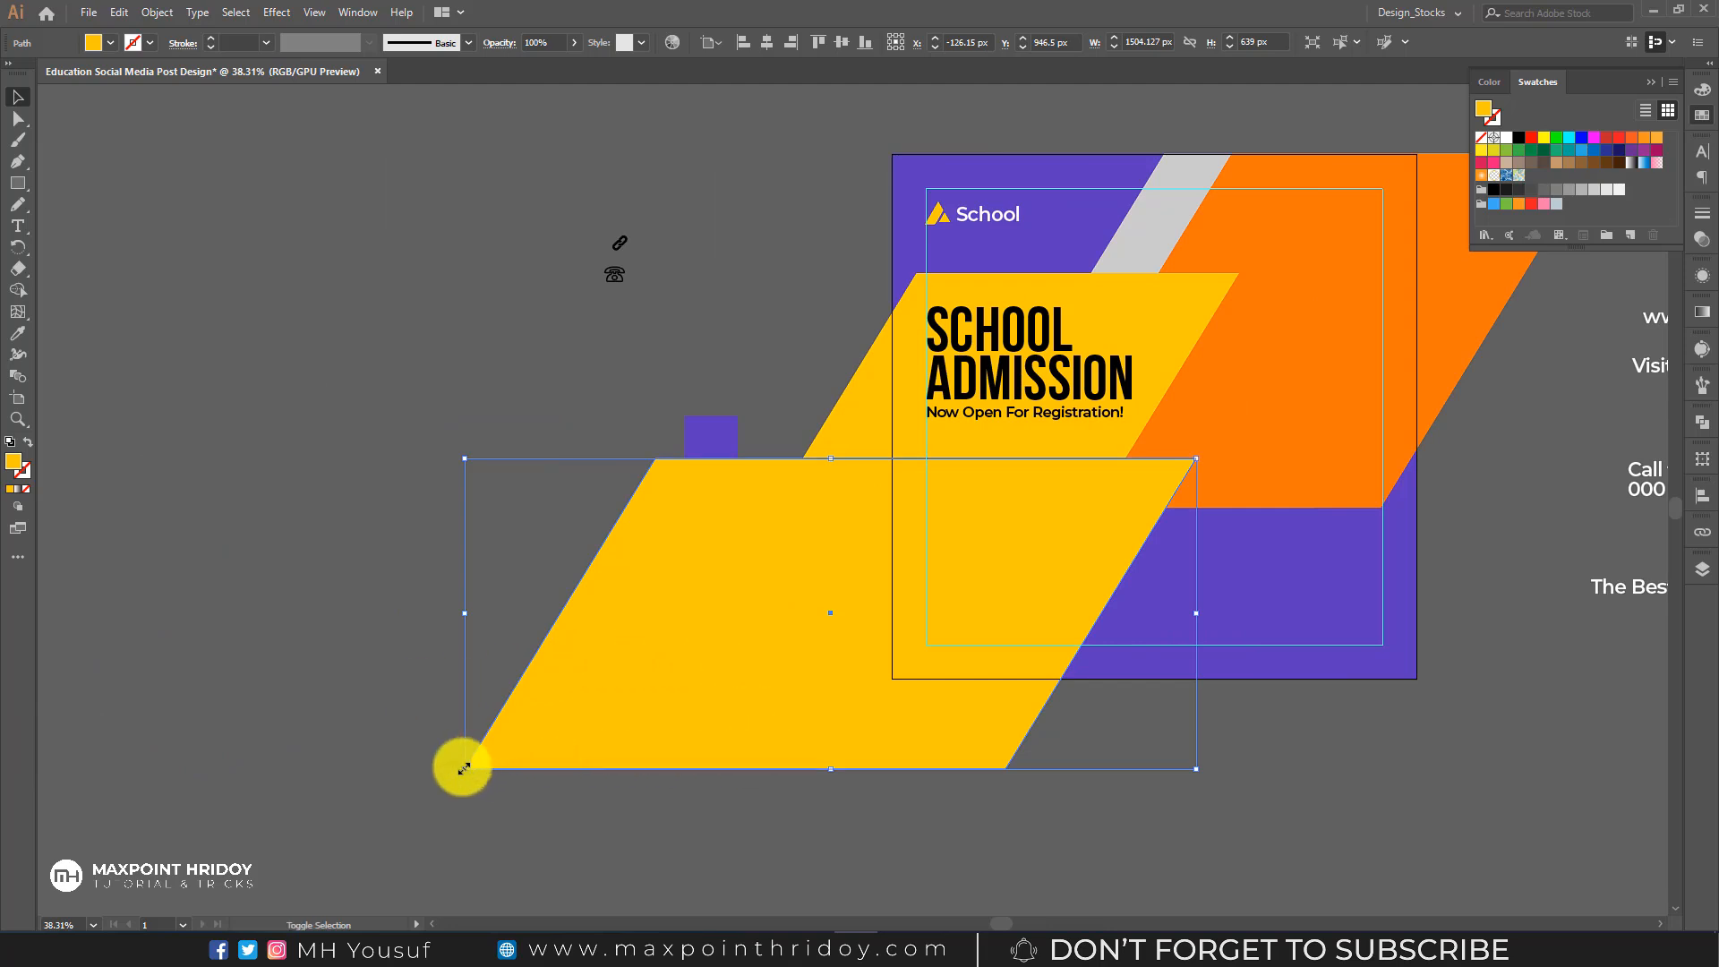
pyautogui.moveTo(463, 769); pyautogui.dragTo(600, 711)
# - Shift all the slanted shapes together slightly upward so the orange and grey ones extend past the artboard's top edge
pyautogui.scroll(2, 1016, 402)
pyautogui.moveTo(1016, 402); pyautogui.dragTo(757, 474)
pyautogui.click(955, 356)
pyautogui.keyDown('shift'); pyautogui.click(922, 280); pyautogui.keyUp('shift')
pyautogui.keyDown('shift'); pyautogui.click(1089, 309); pyautogui.keyUp('shift')
pyautogui.keyDown('shift'); pyautogui.click(826, 670); pyautogui.keyUp('shift')
pyautogui.moveTo(826, 670)
pyautogui.mouseDown()
pyautogui.moveTo(824, 645)
pyautogui.moveTo(824, 667)
pyautogui.mouseUp()
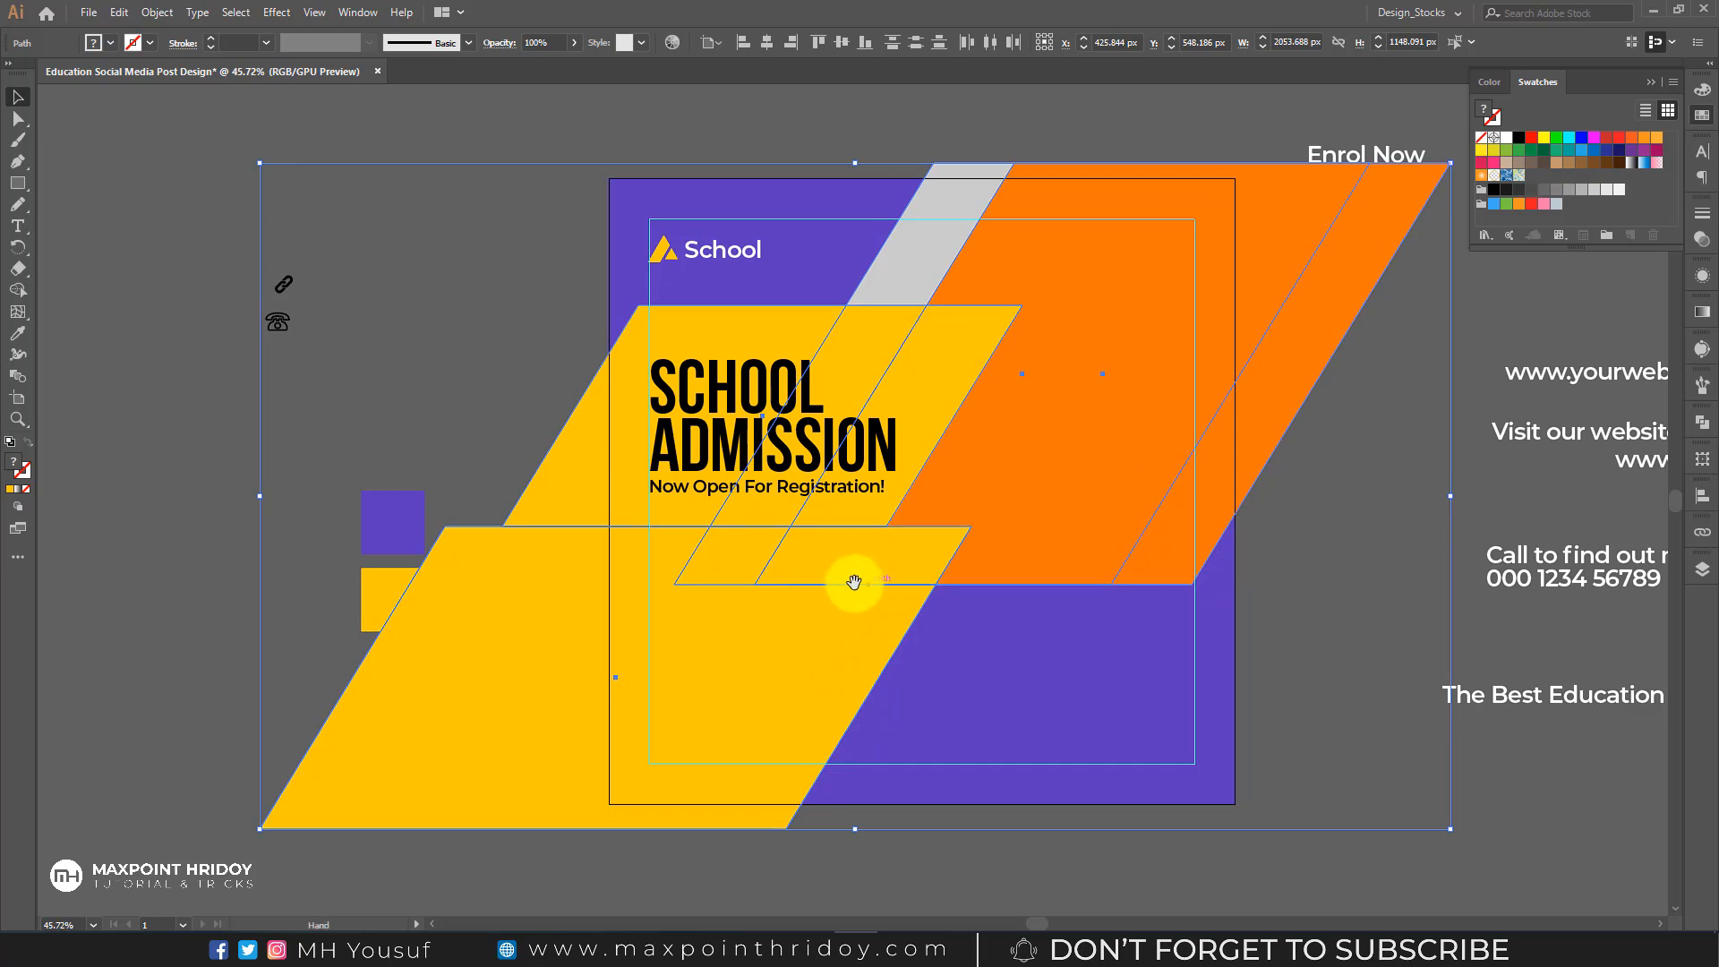
pyautogui.click(450, 419)
# - Hide the margin guides around the artboard
pyautogui.press('space')
pyautogui.moveTo(668, 445); pyautogui.dragTo(573, 456)
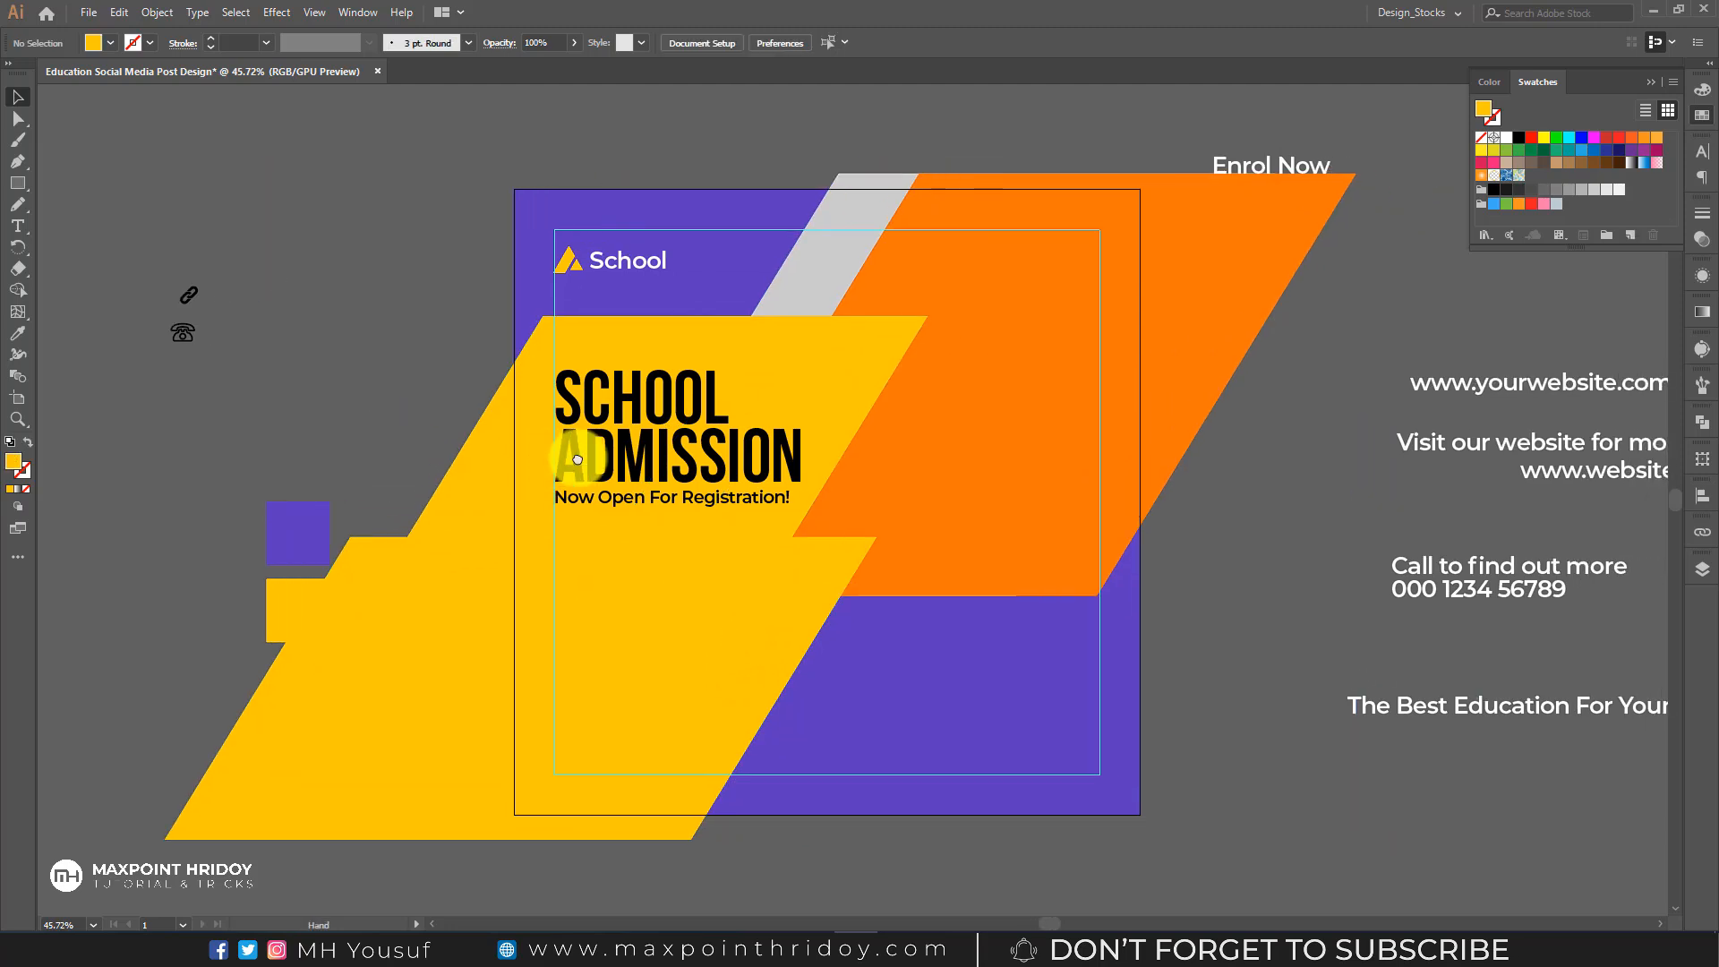
pyautogui.hotkey('ctrl', ';')
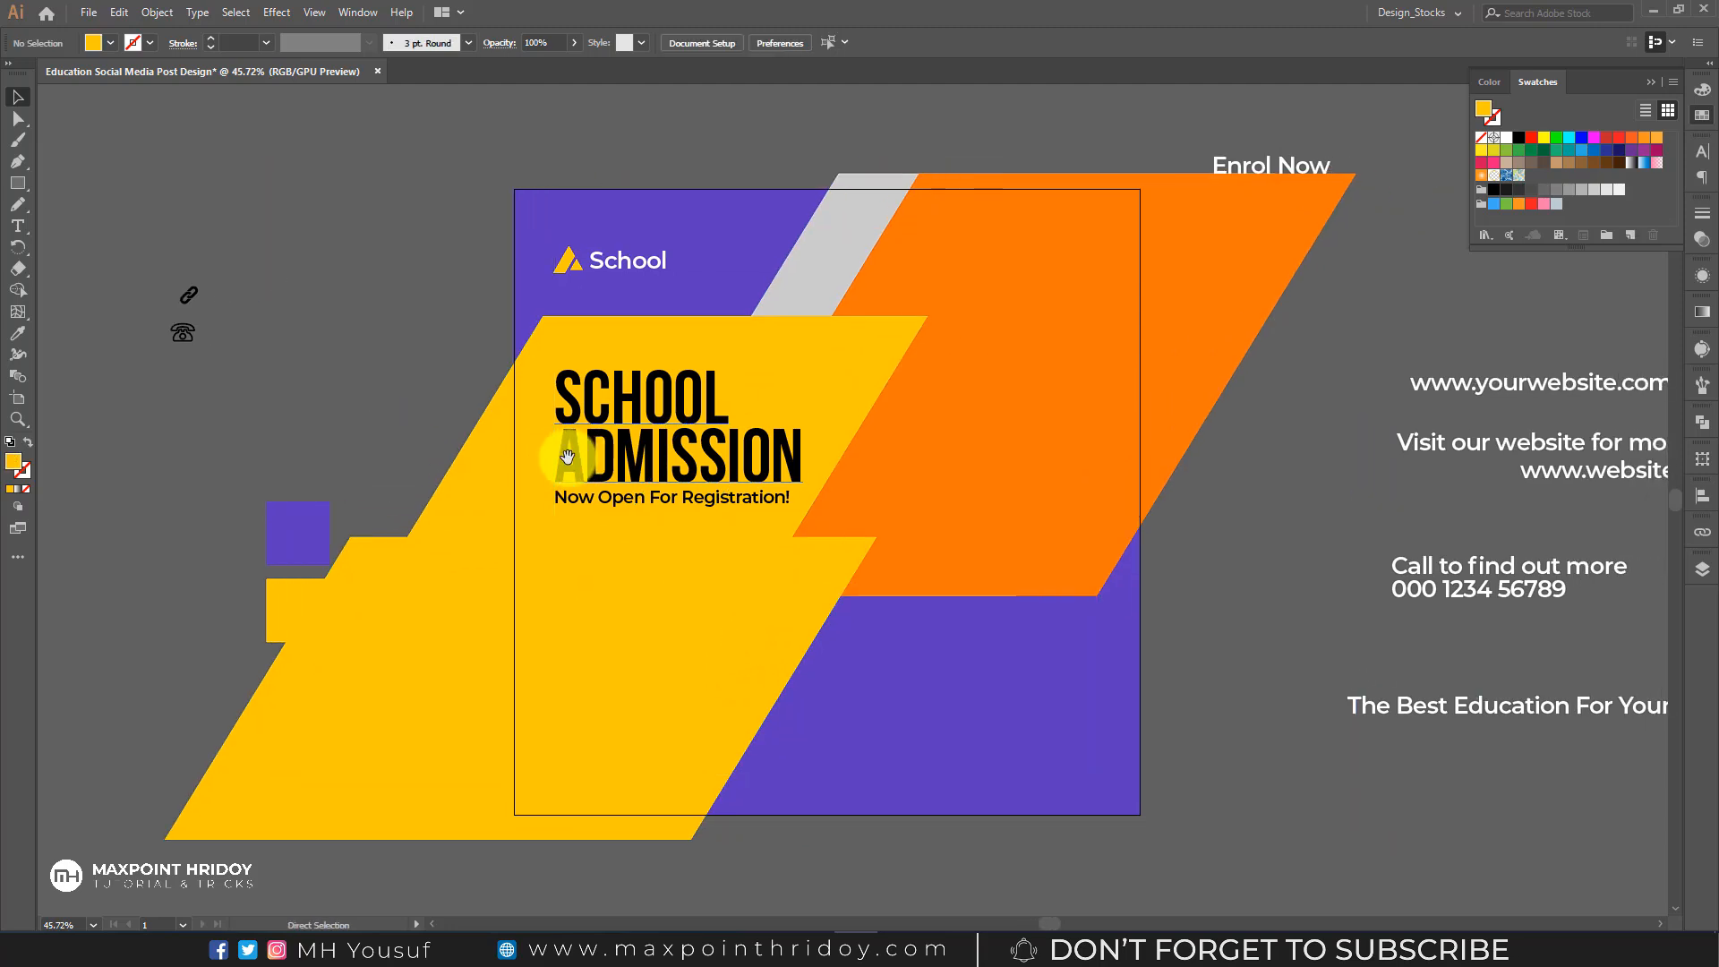
# - Recolour the large lower yellow slanted shape white
pyautogui.moveTo(729, 622); pyautogui.dragTo(756, 659)
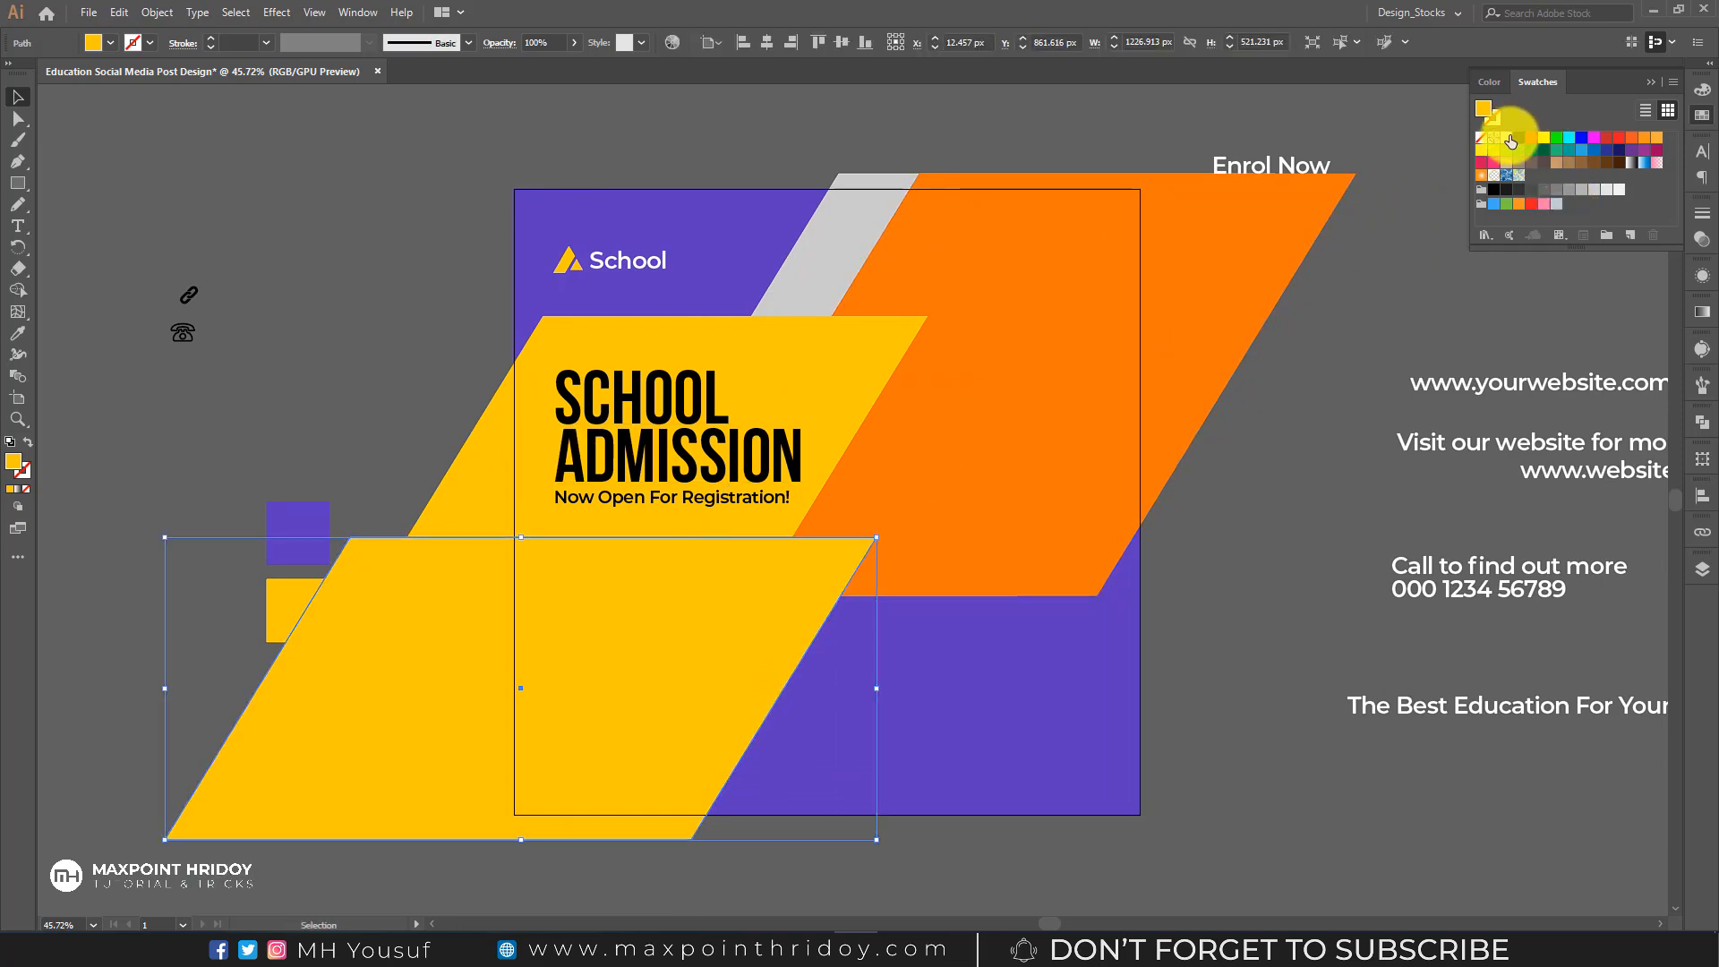
pyautogui.click(1508, 138)
pyautogui.click(1308, 355)
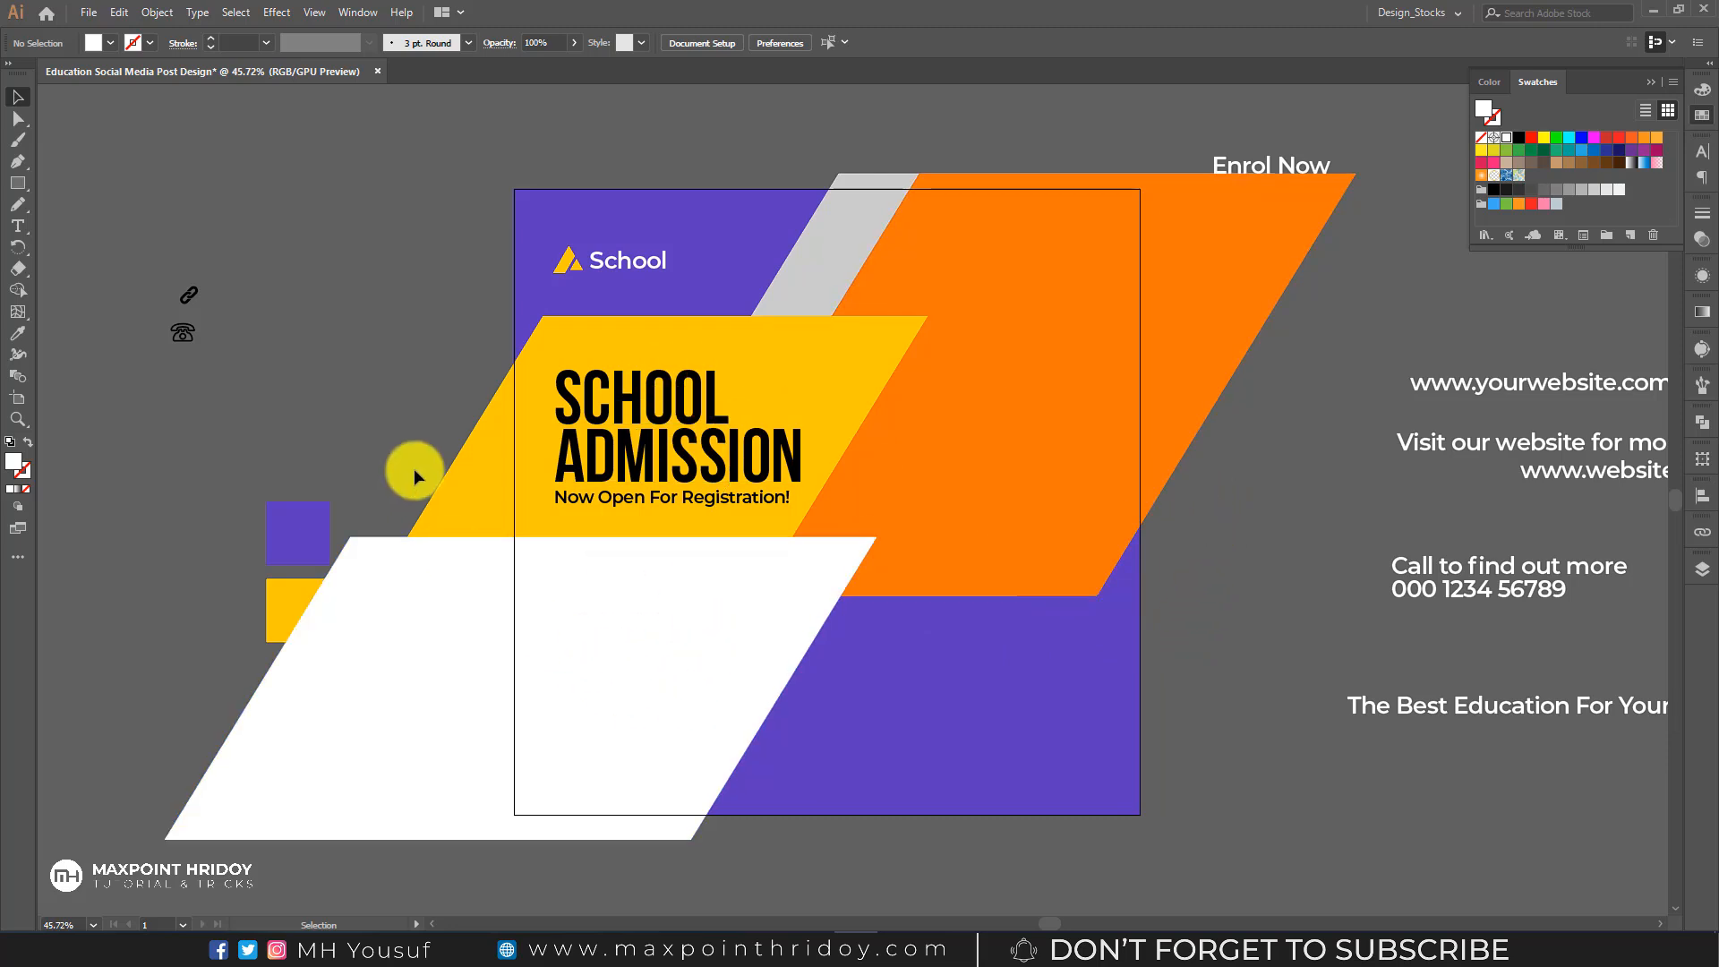
# - Duplicate the white slanted shape straight down over the artboard's lower edge and give the copy the background's purple
pyautogui.scroll(-3, 410, 473)
pyautogui.moveTo(689, 534); pyautogui.dragTo(692, 732)
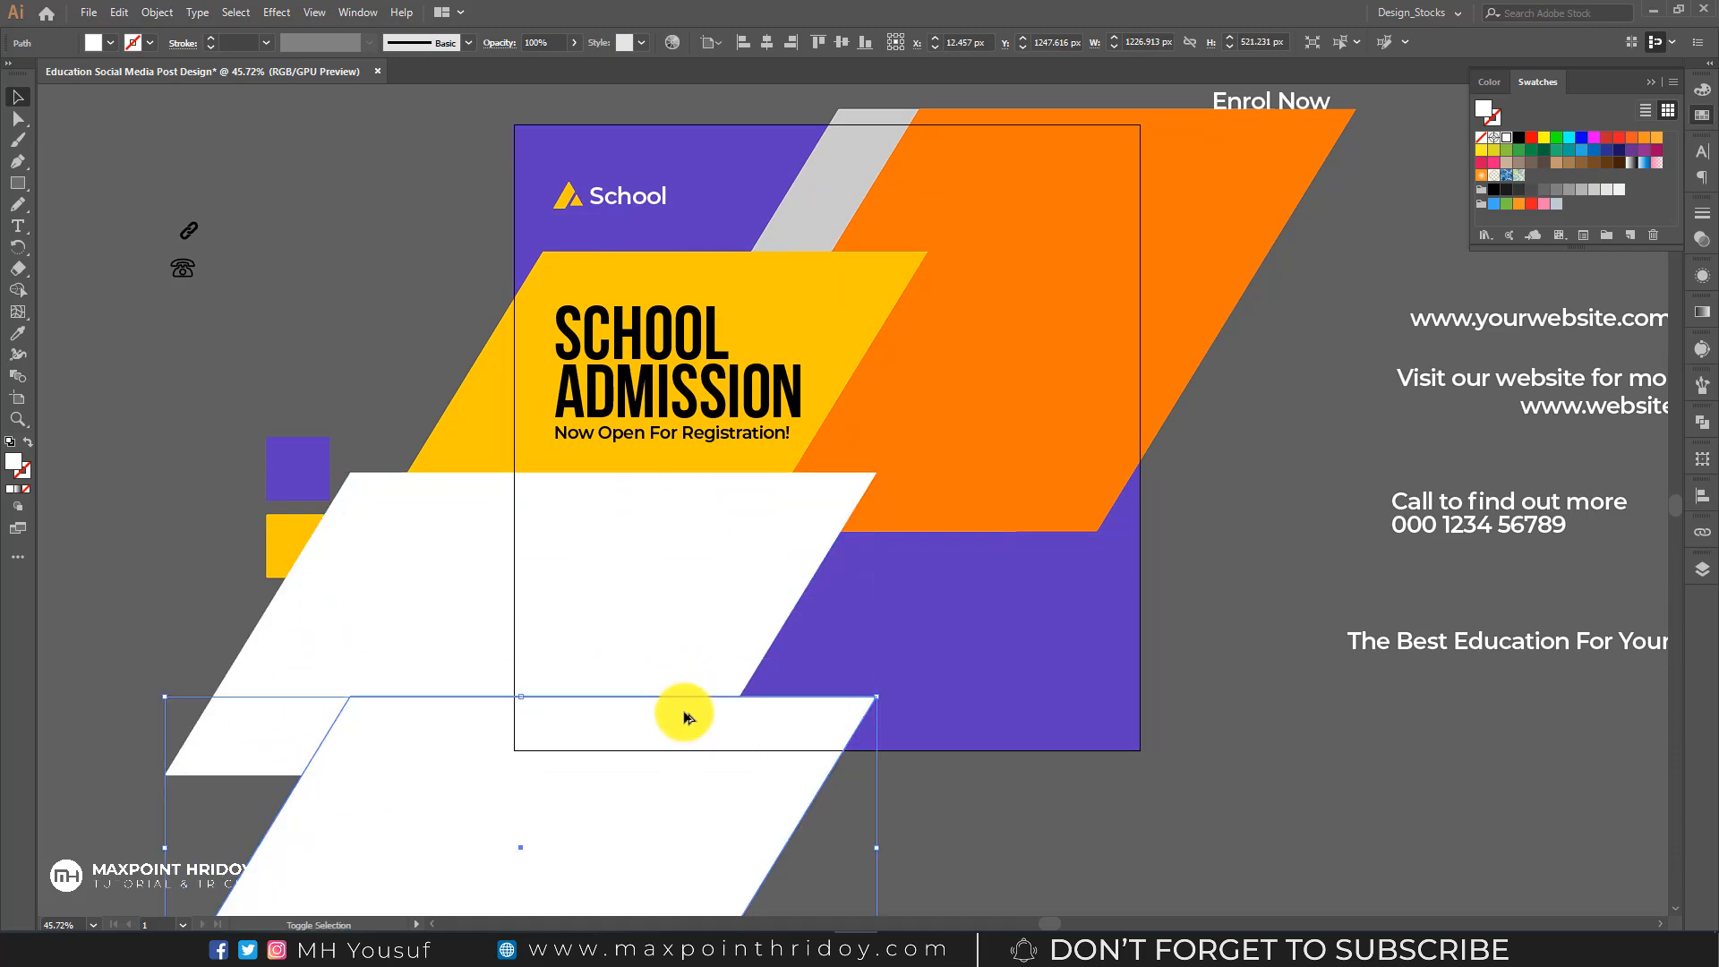
pyautogui.click(19, 336)
pyautogui.click(1048, 622)
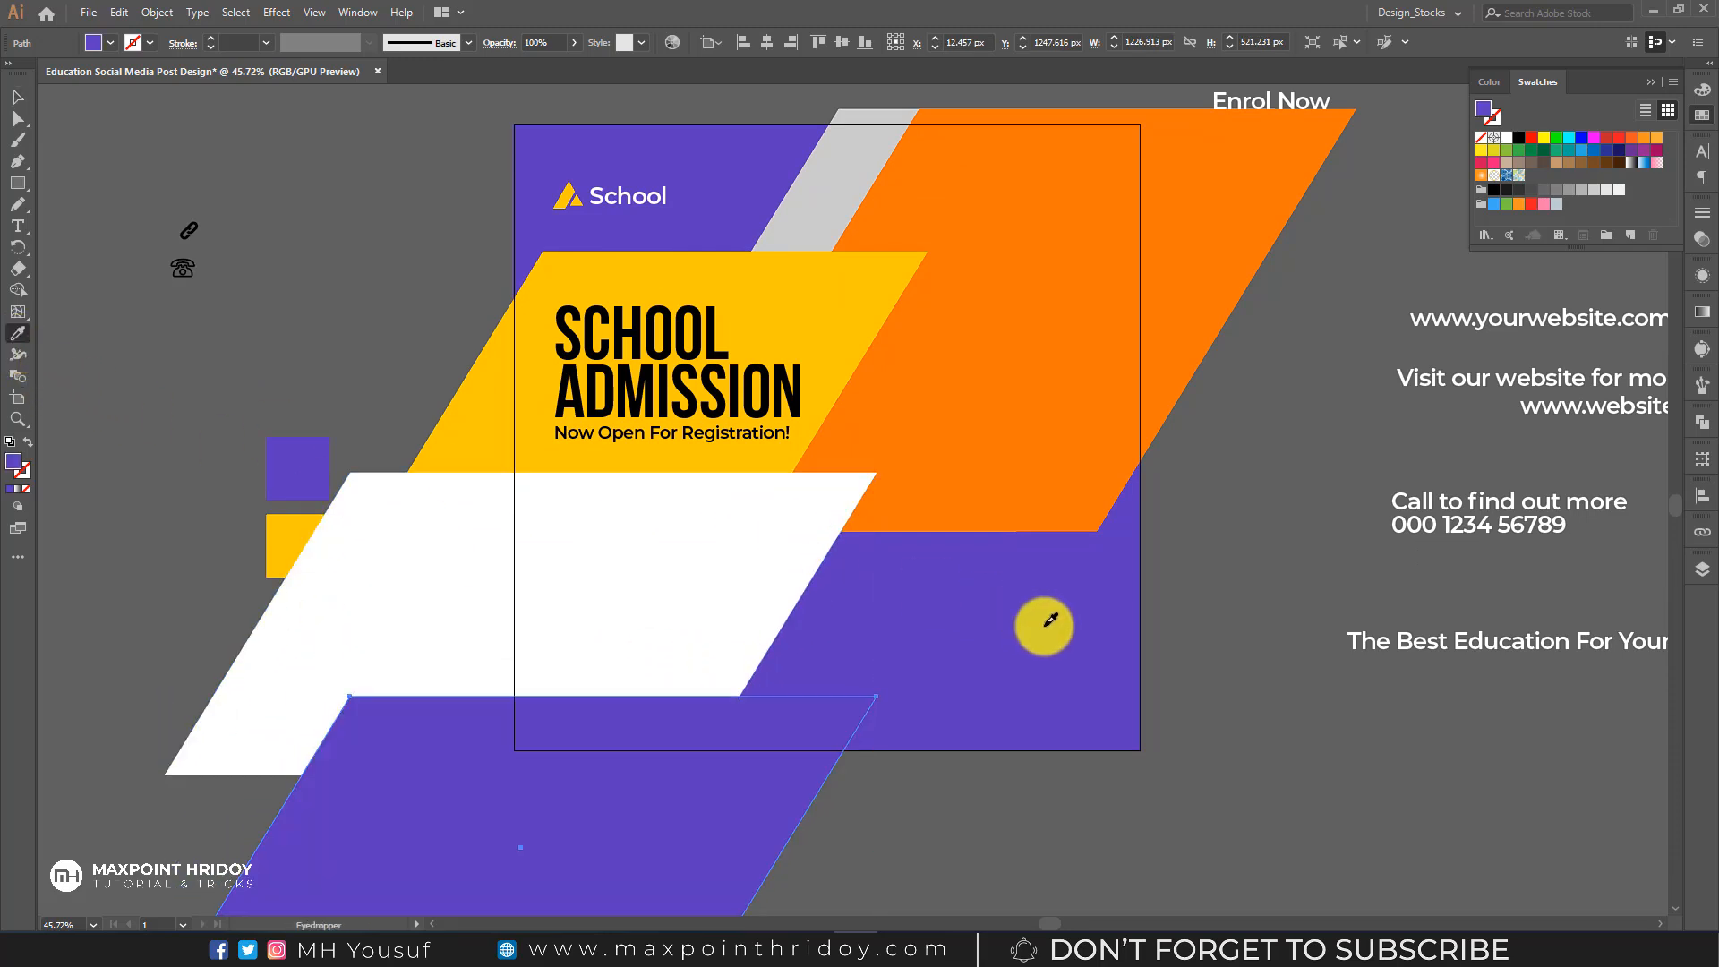
pyautogui.click(17, 96)
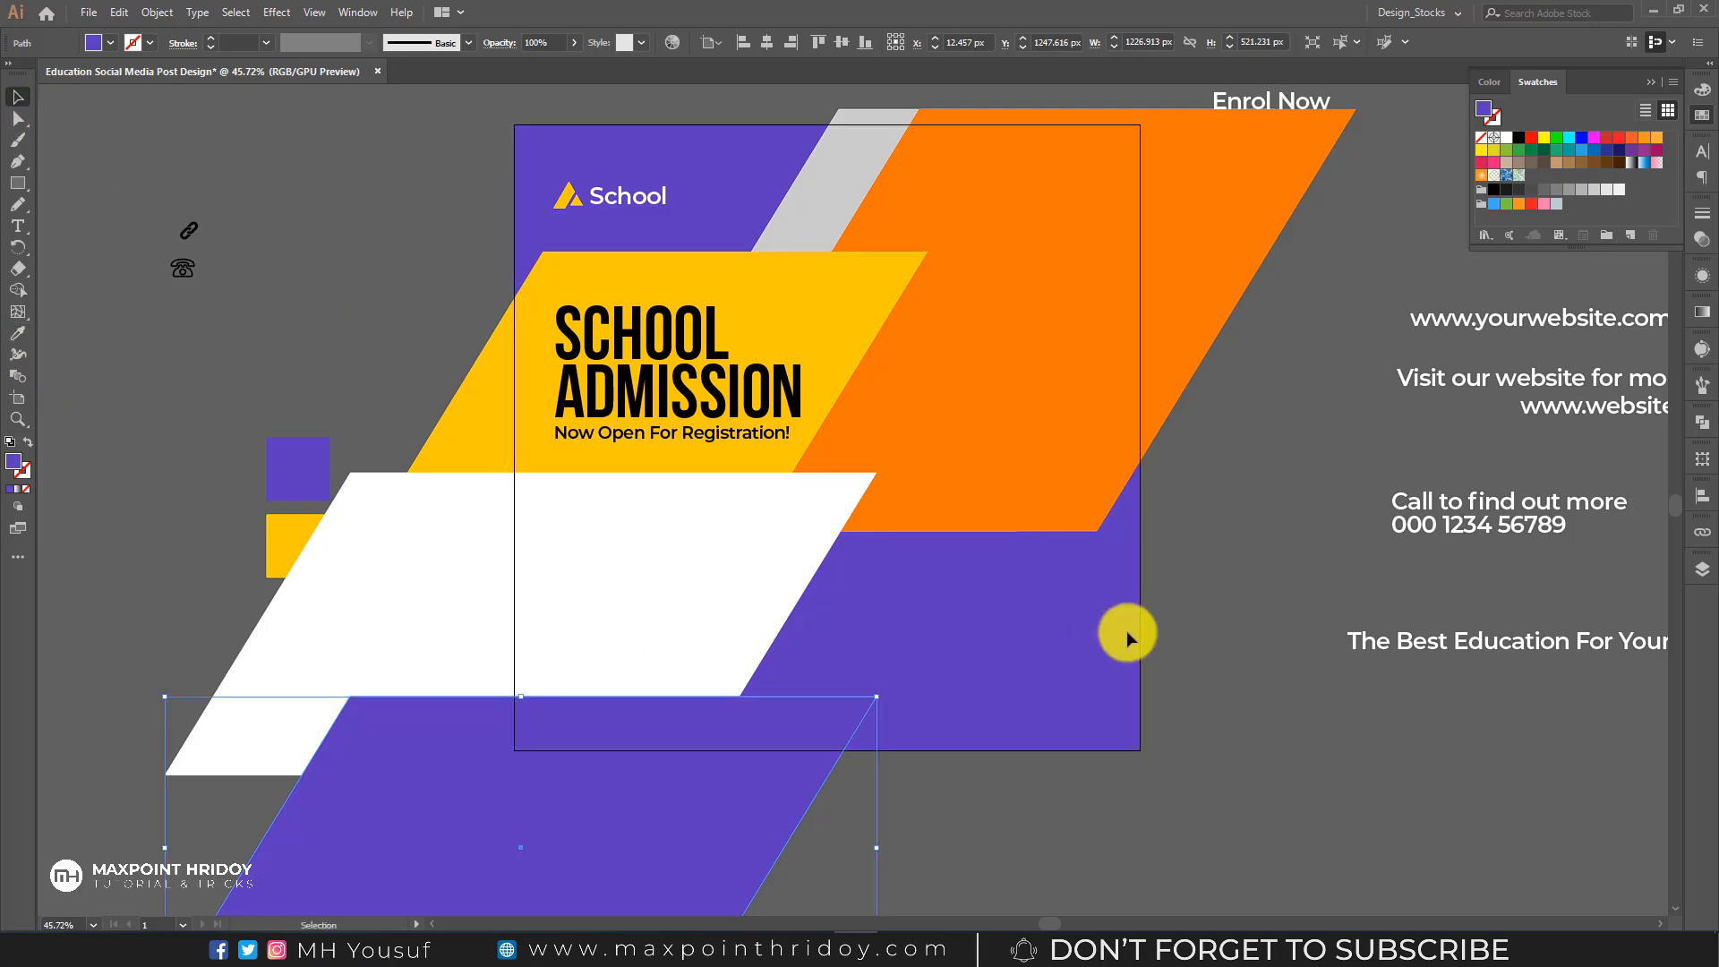
pyautogui.click(1173, 599)
# - Duplicate the orange slanted shape to the right and slightly down, and recolour the copy brown
pyautogui.scroll(2, 1146, 618)
pyautogui.scroll(1, 1151, 658)
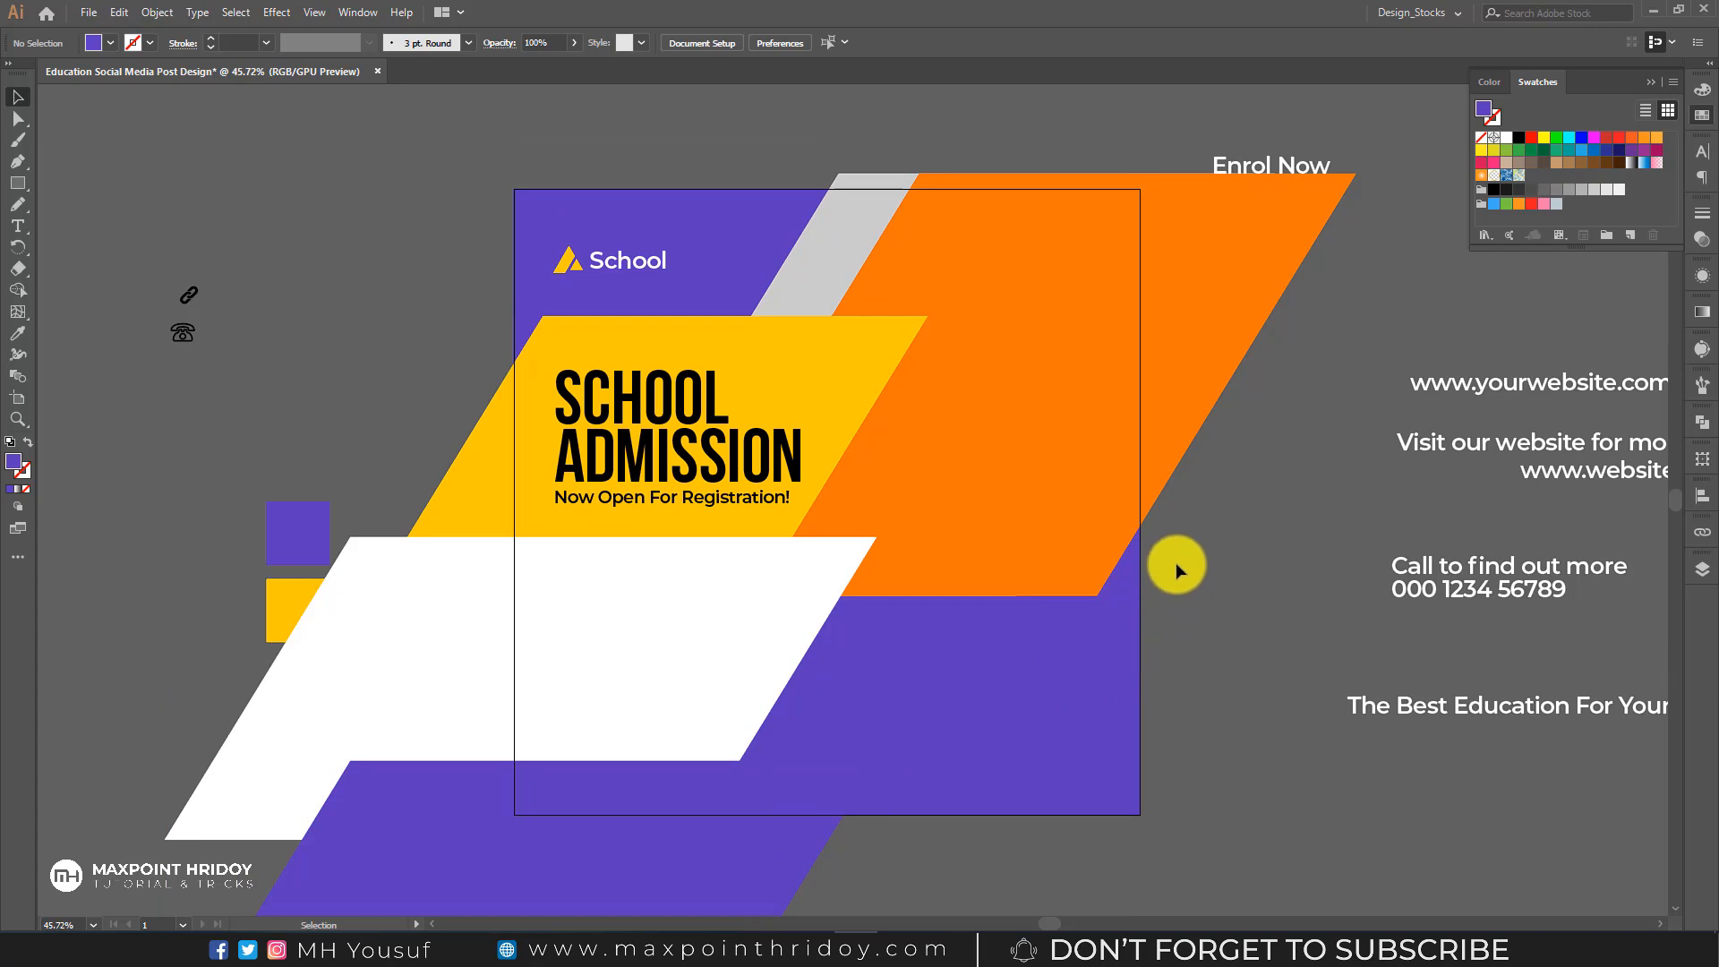
pyautogui.click(1055, 517)
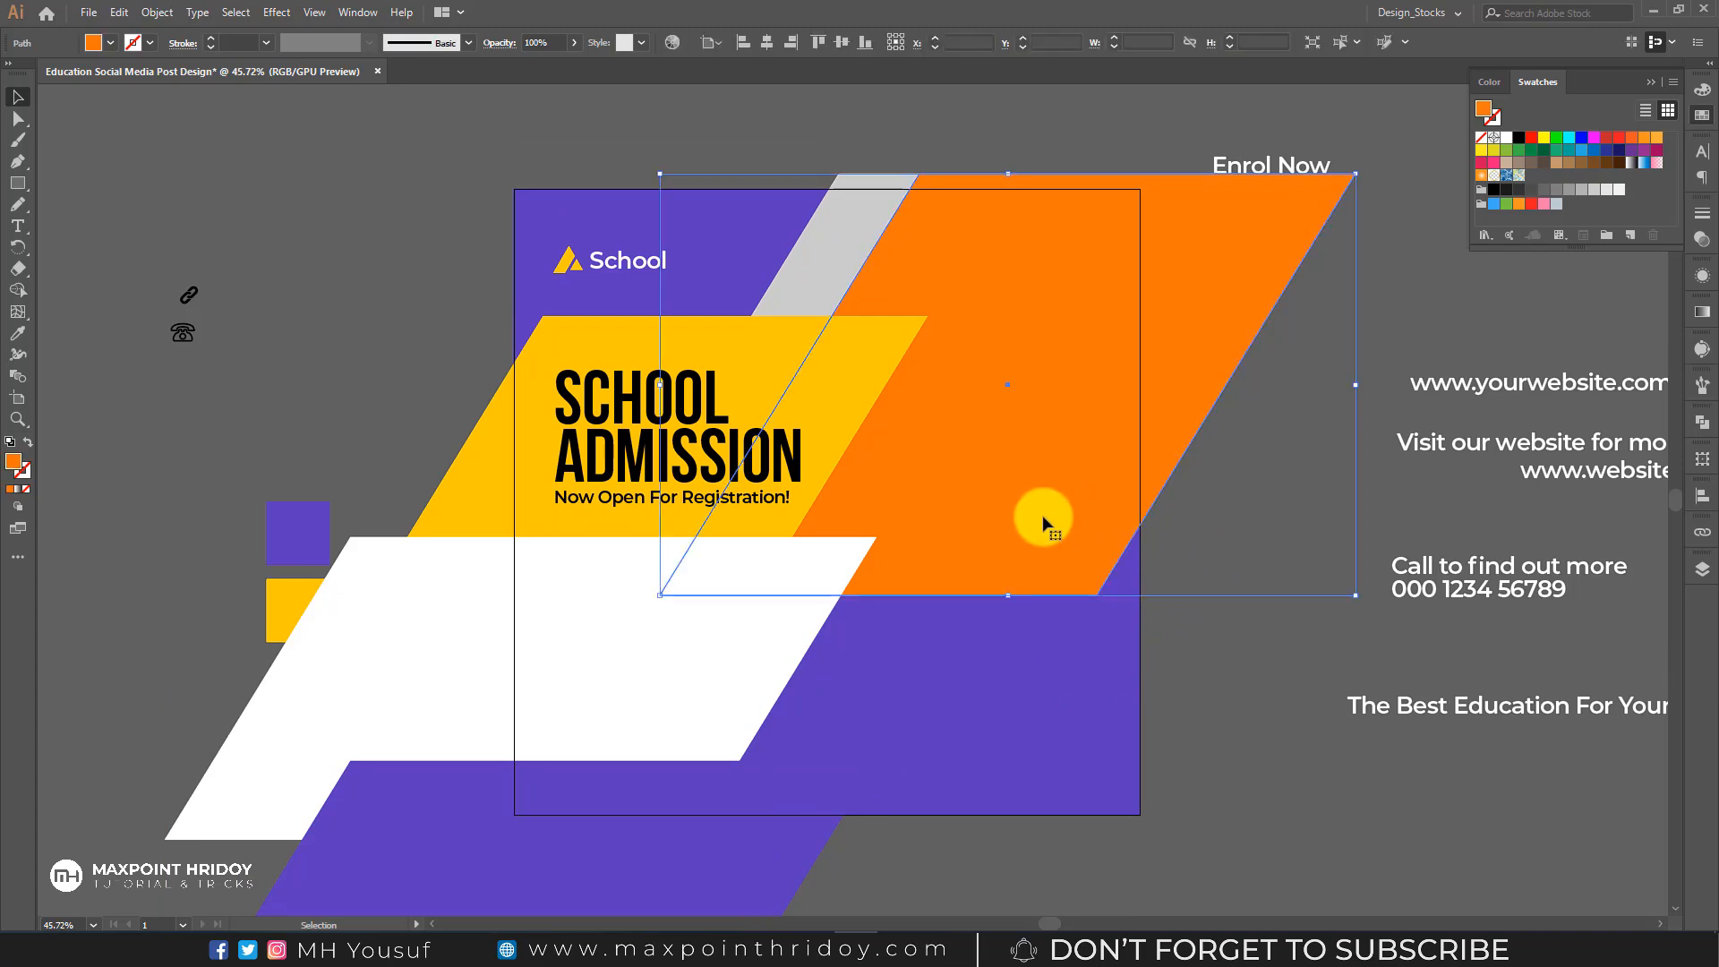
pyautogui.moveTo(960, 527); pyautogui.dragTo(1320, 555)
pyautogui.click(1271, 689)
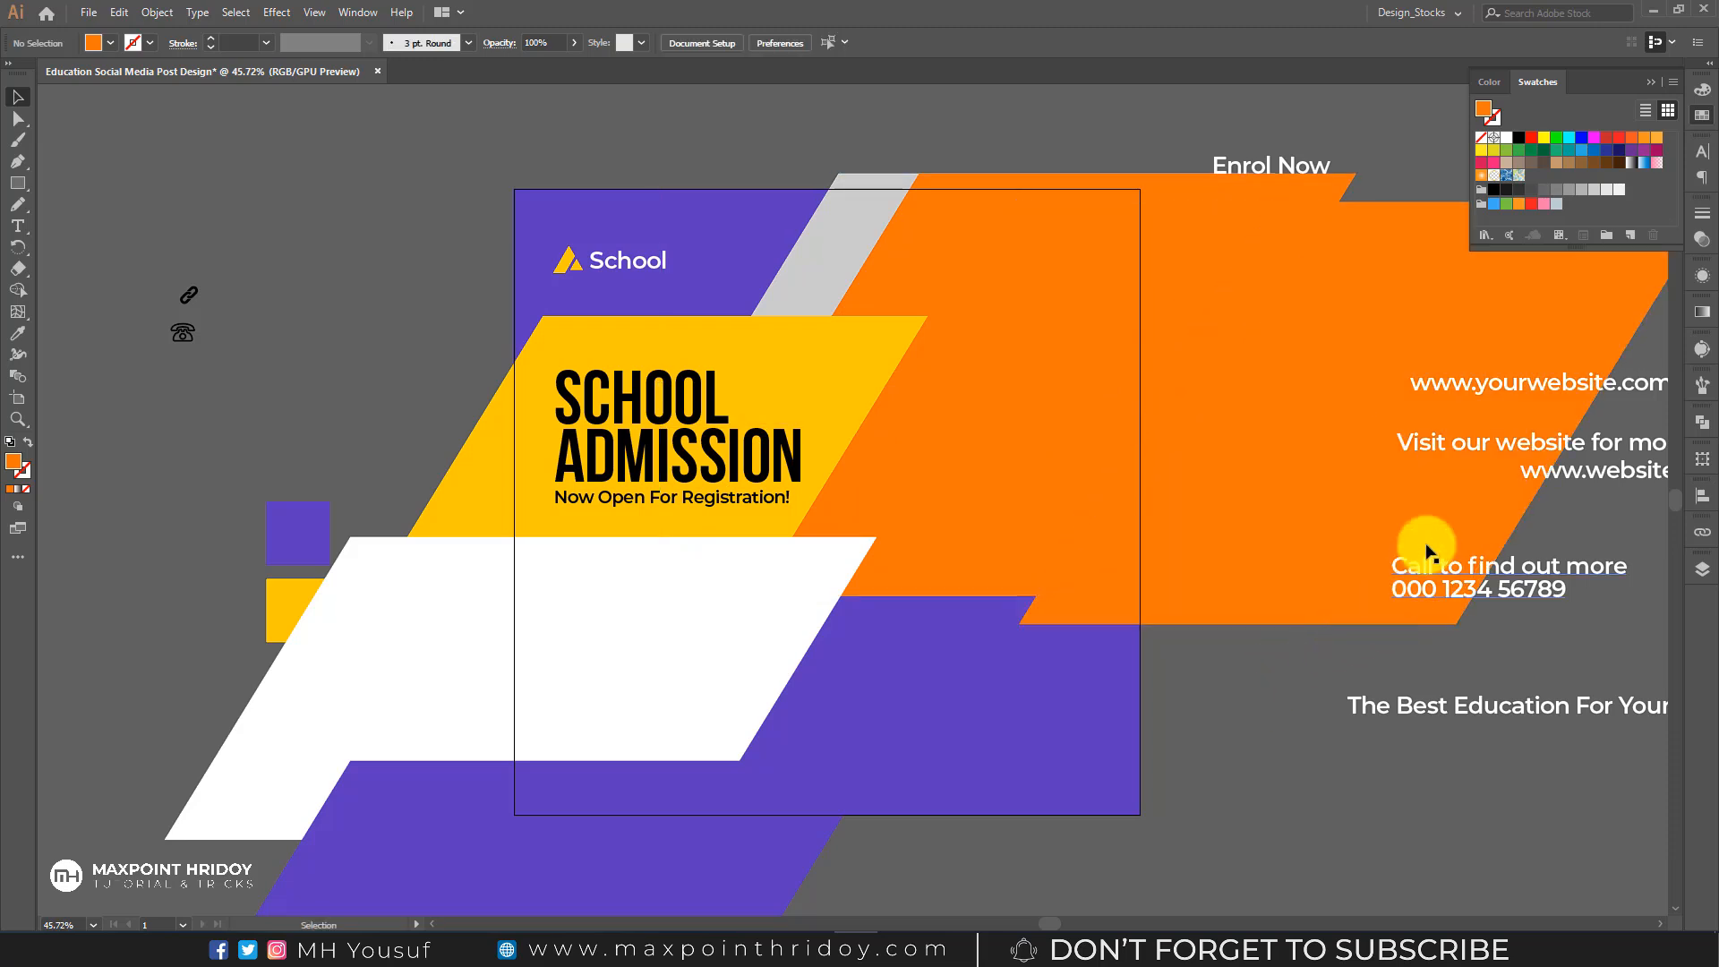
pyautogui.click(1348, 390)
pyautogui.click(1531, 163)
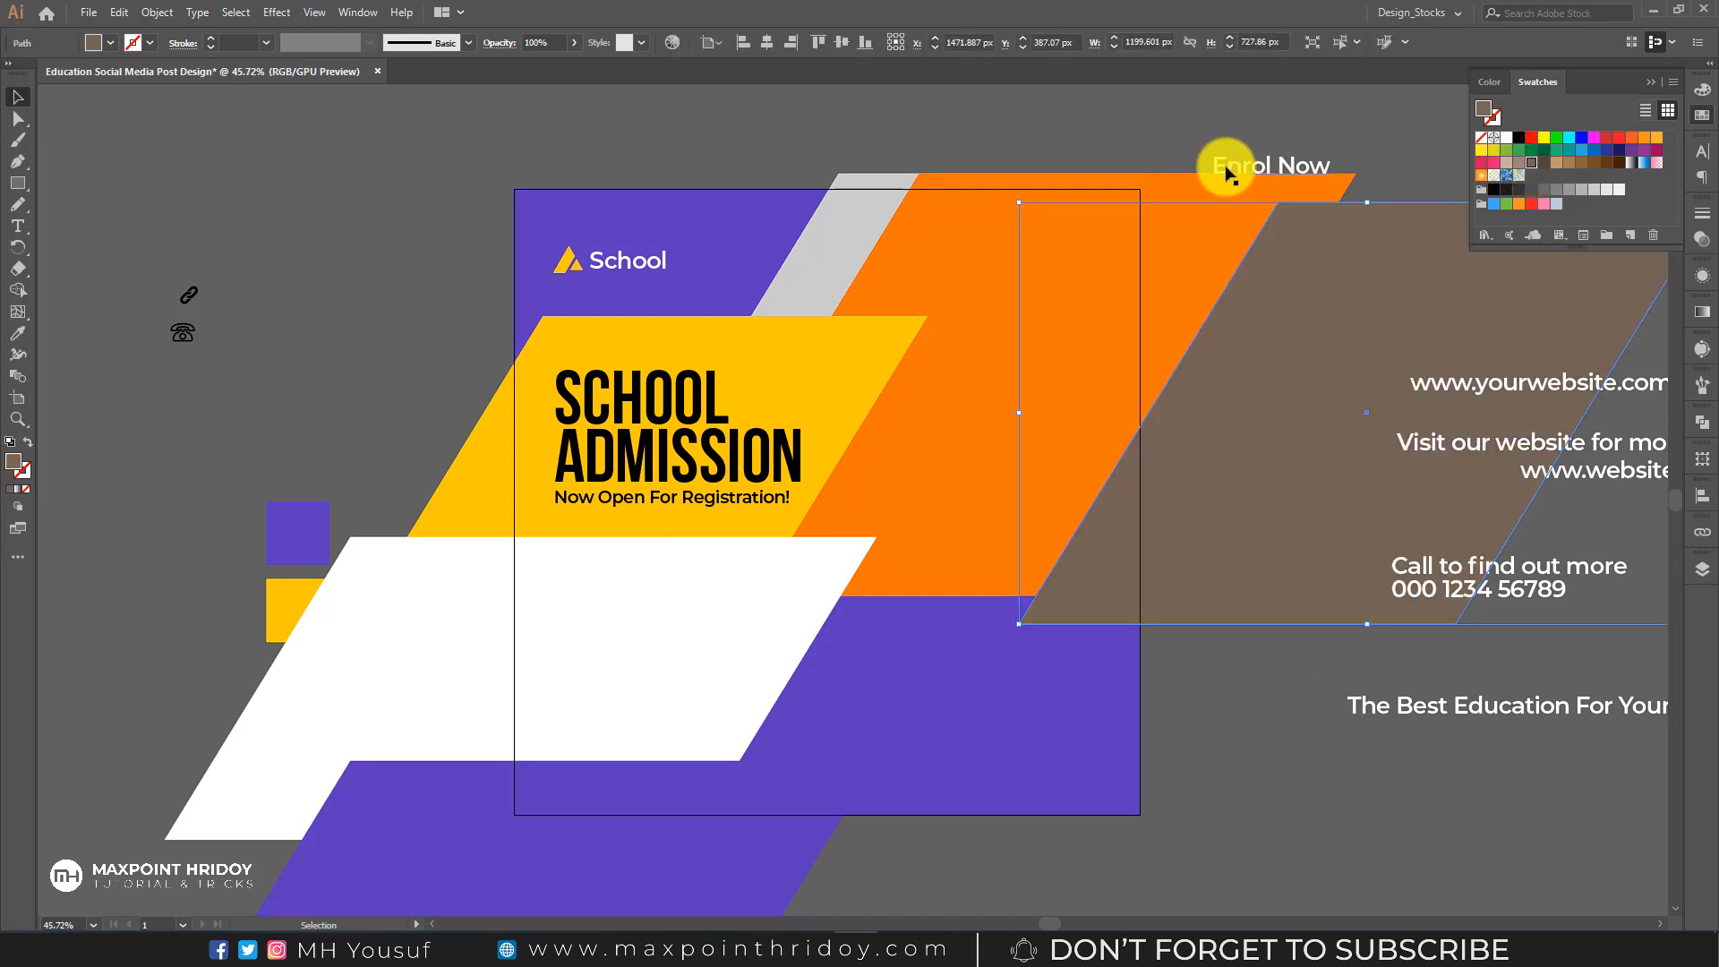
# - Narrow the brown slanted shape to about 608 px wide by moving only its right-hand anchor points inward
pyautogui.click(1178, 139)
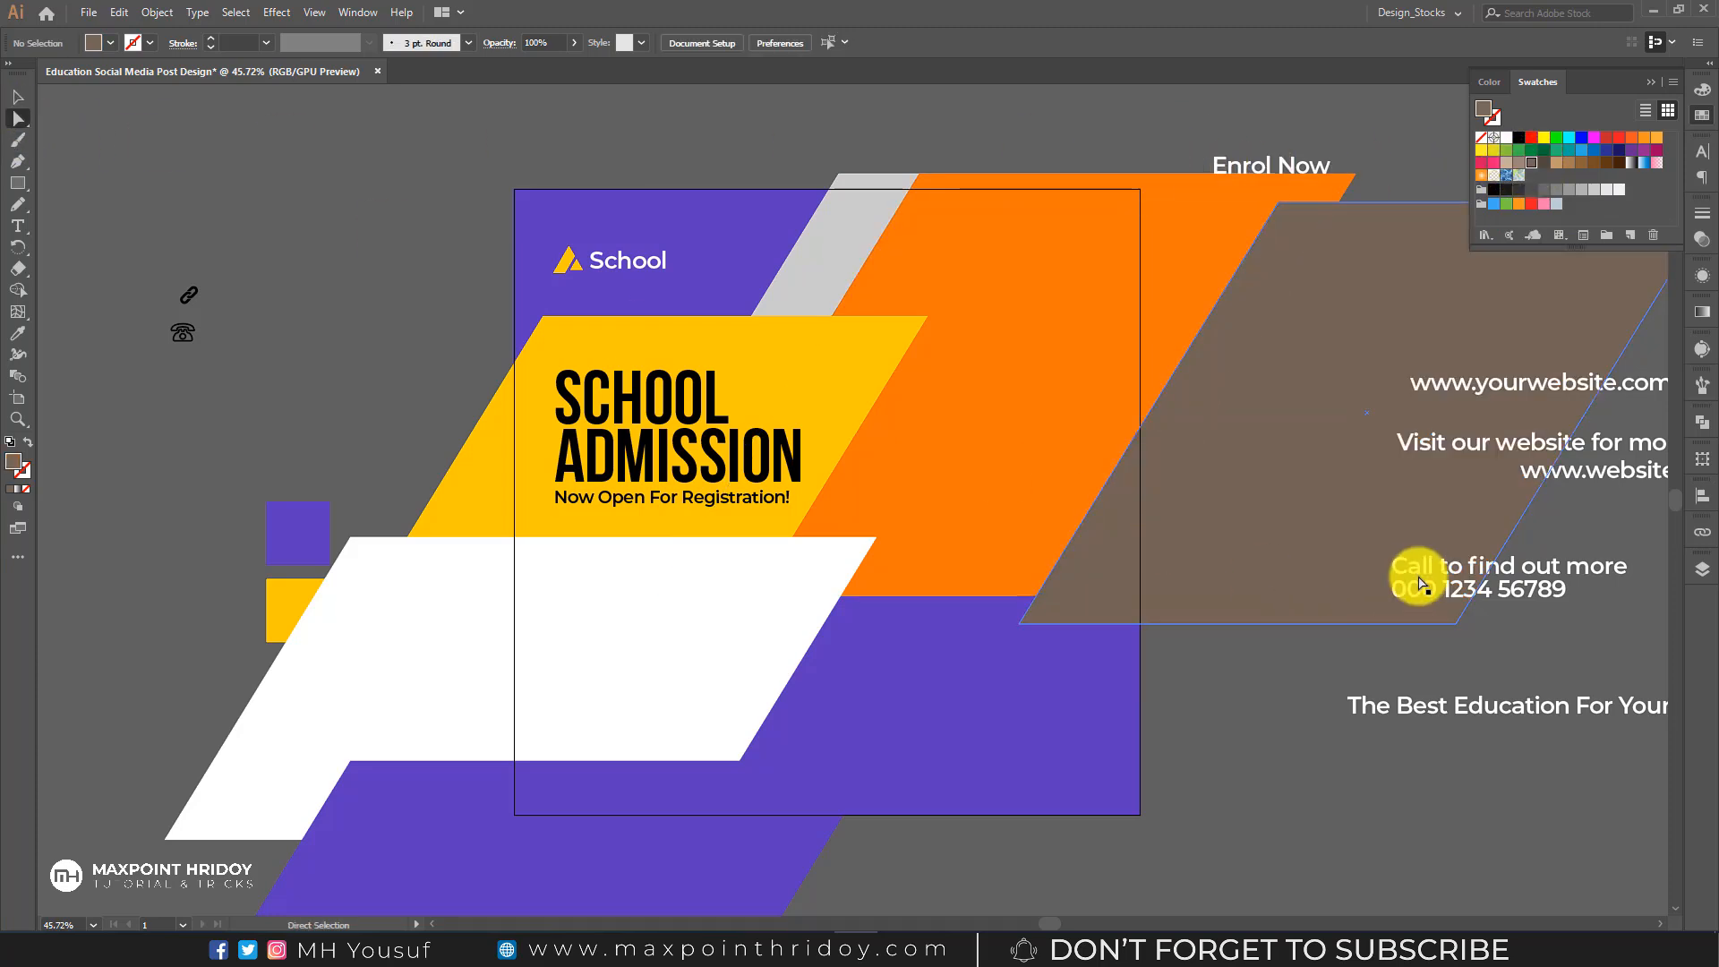
pyautogui.moveTo(1516, 538); pyautogui.dragTo(1169, 529)
pyautogui.press('ctrl')
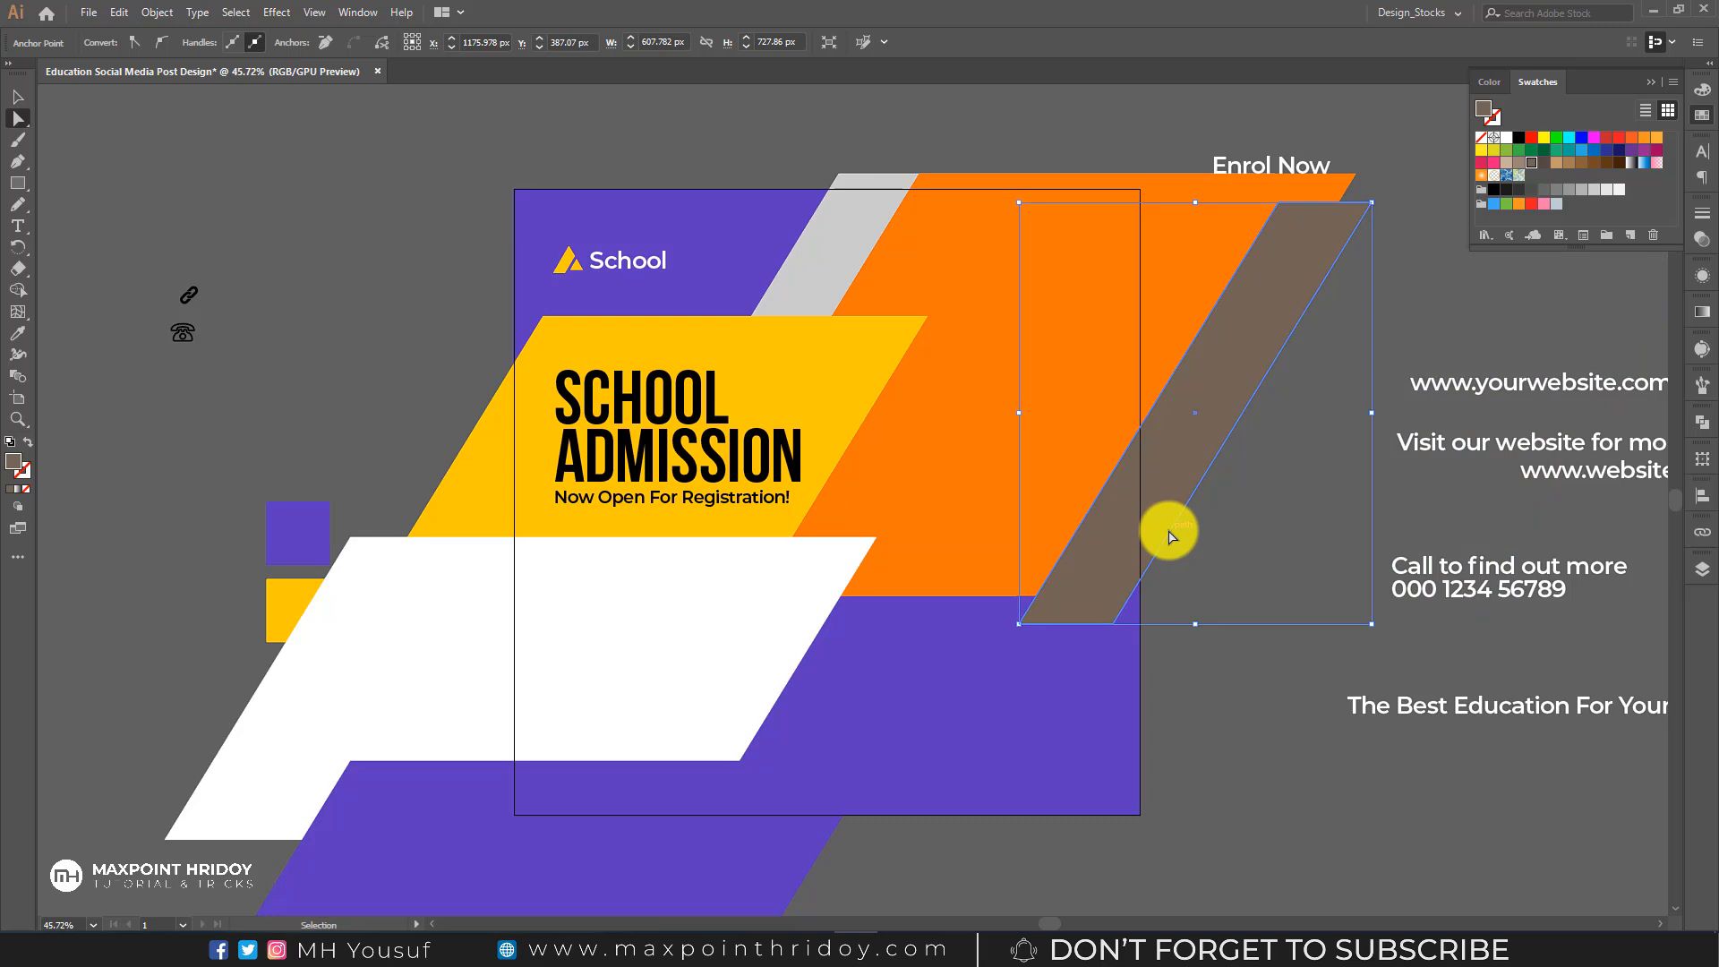
# - Send the brown slanted strip behind the orange shape and give it the yellow of the heading shape
pyautogui.hotkey('ctrl', '[')
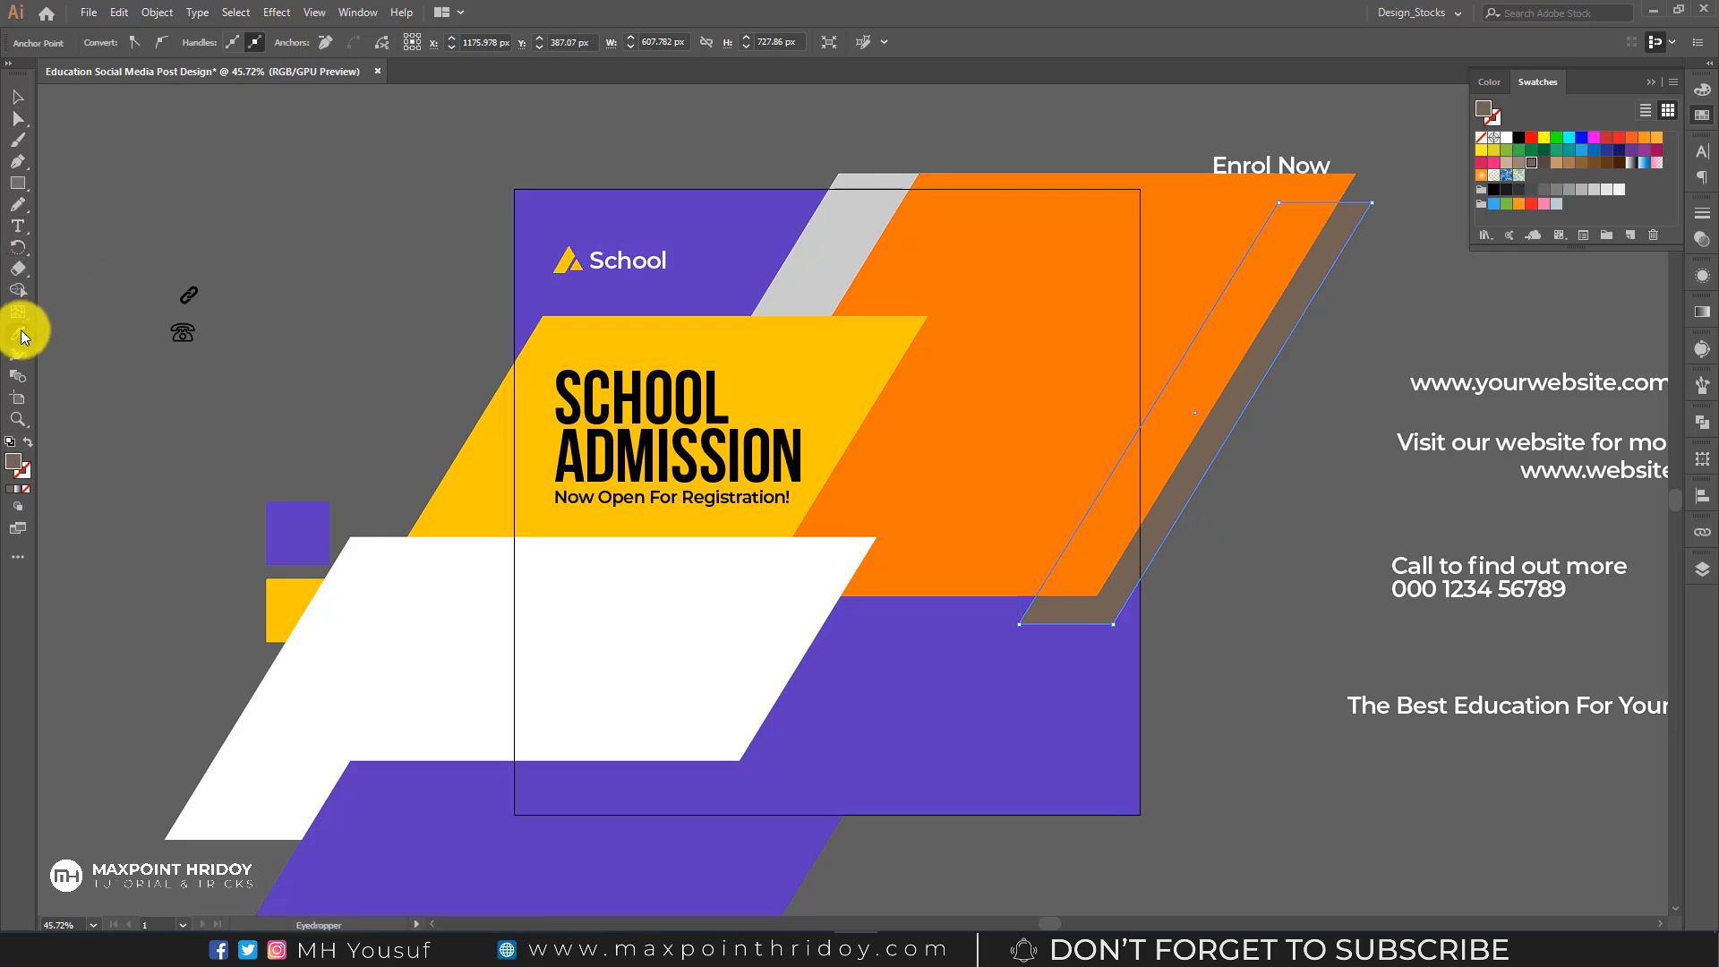
pyautogui.click(659, 335)
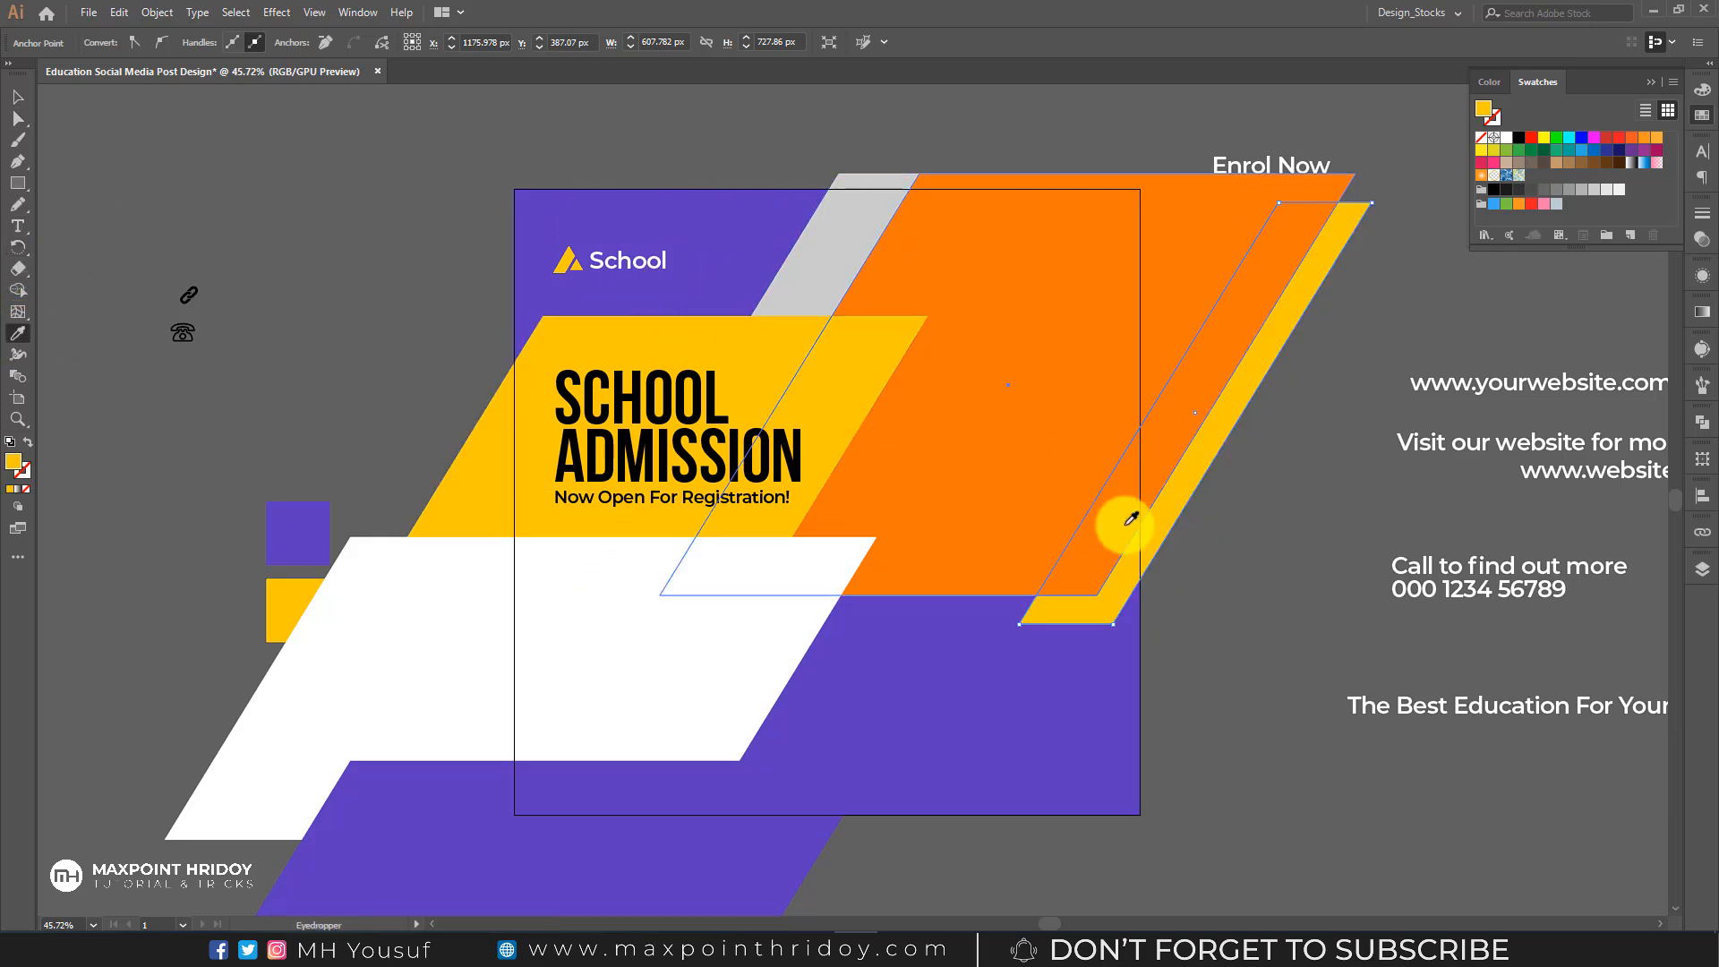
pyautogui.hotkey('ctrl', 'shift', 'a')
# - Move the orange shape's right-hand slanted edge slightly inward and the yellow strip's right-hand edge inward by about 14 px
pyautogui.press('a')
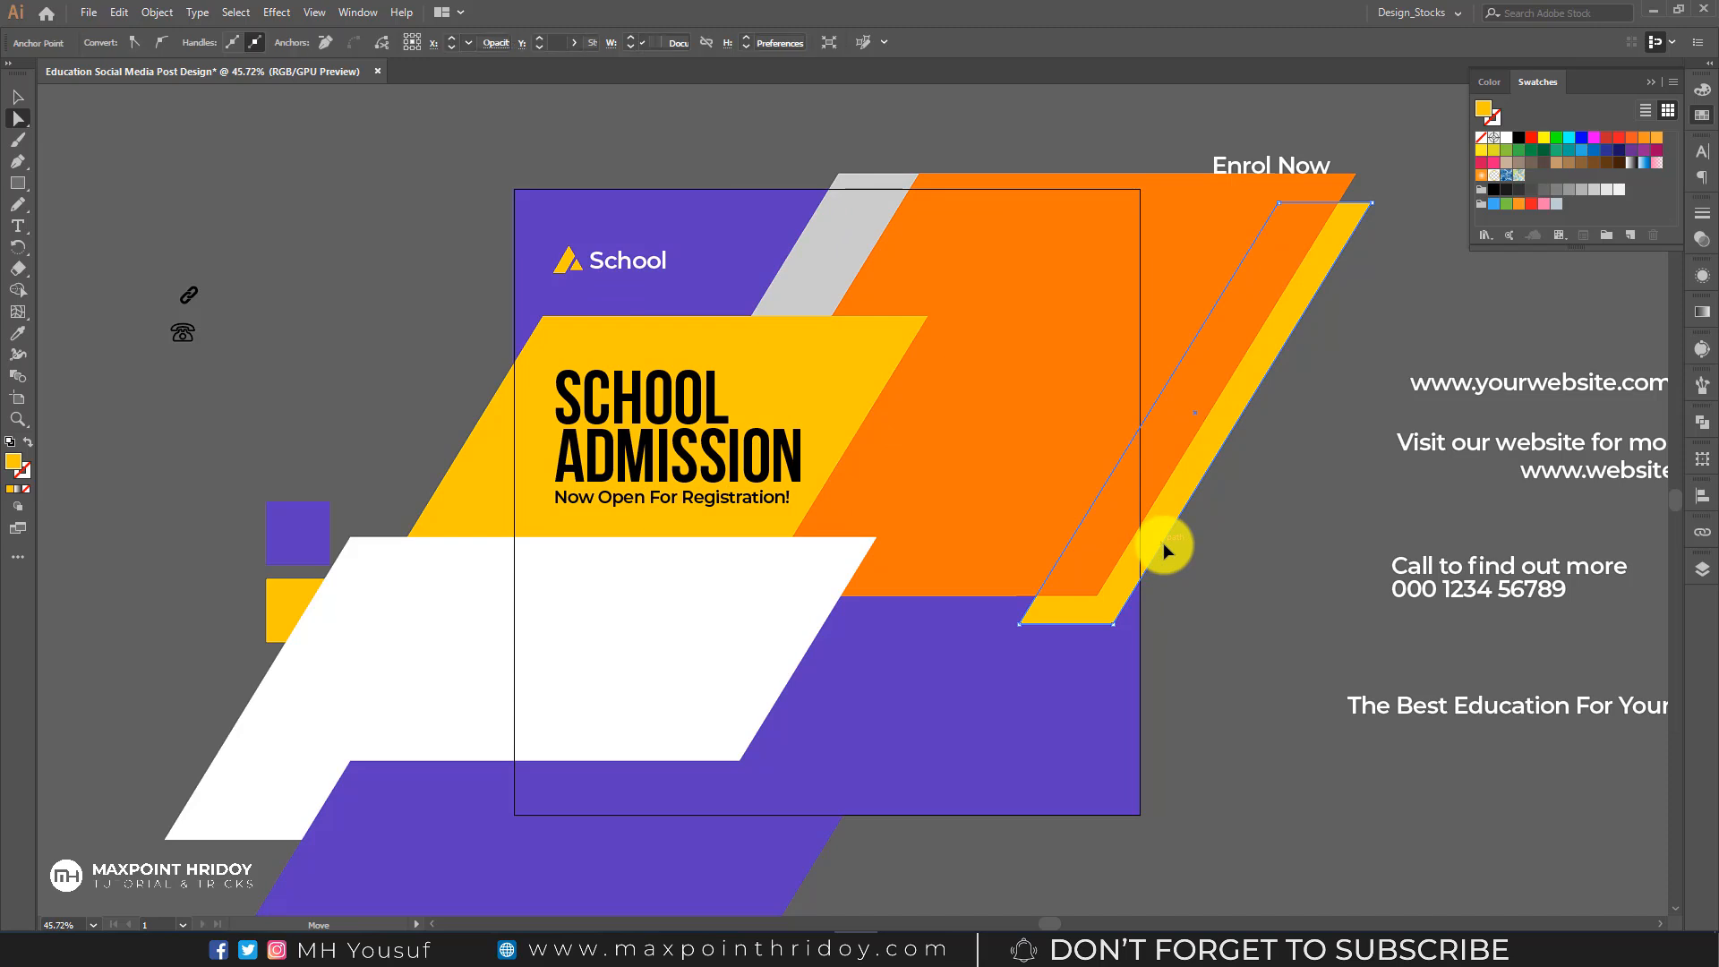
pyautogui.moveTo(1155, 506); pyautogui.dragTo(1168, 521)
pyautogui.click(1182, 526)
pyautogui.hotkey('ctrl', 'z')
pyautogui.click(1197, 528)
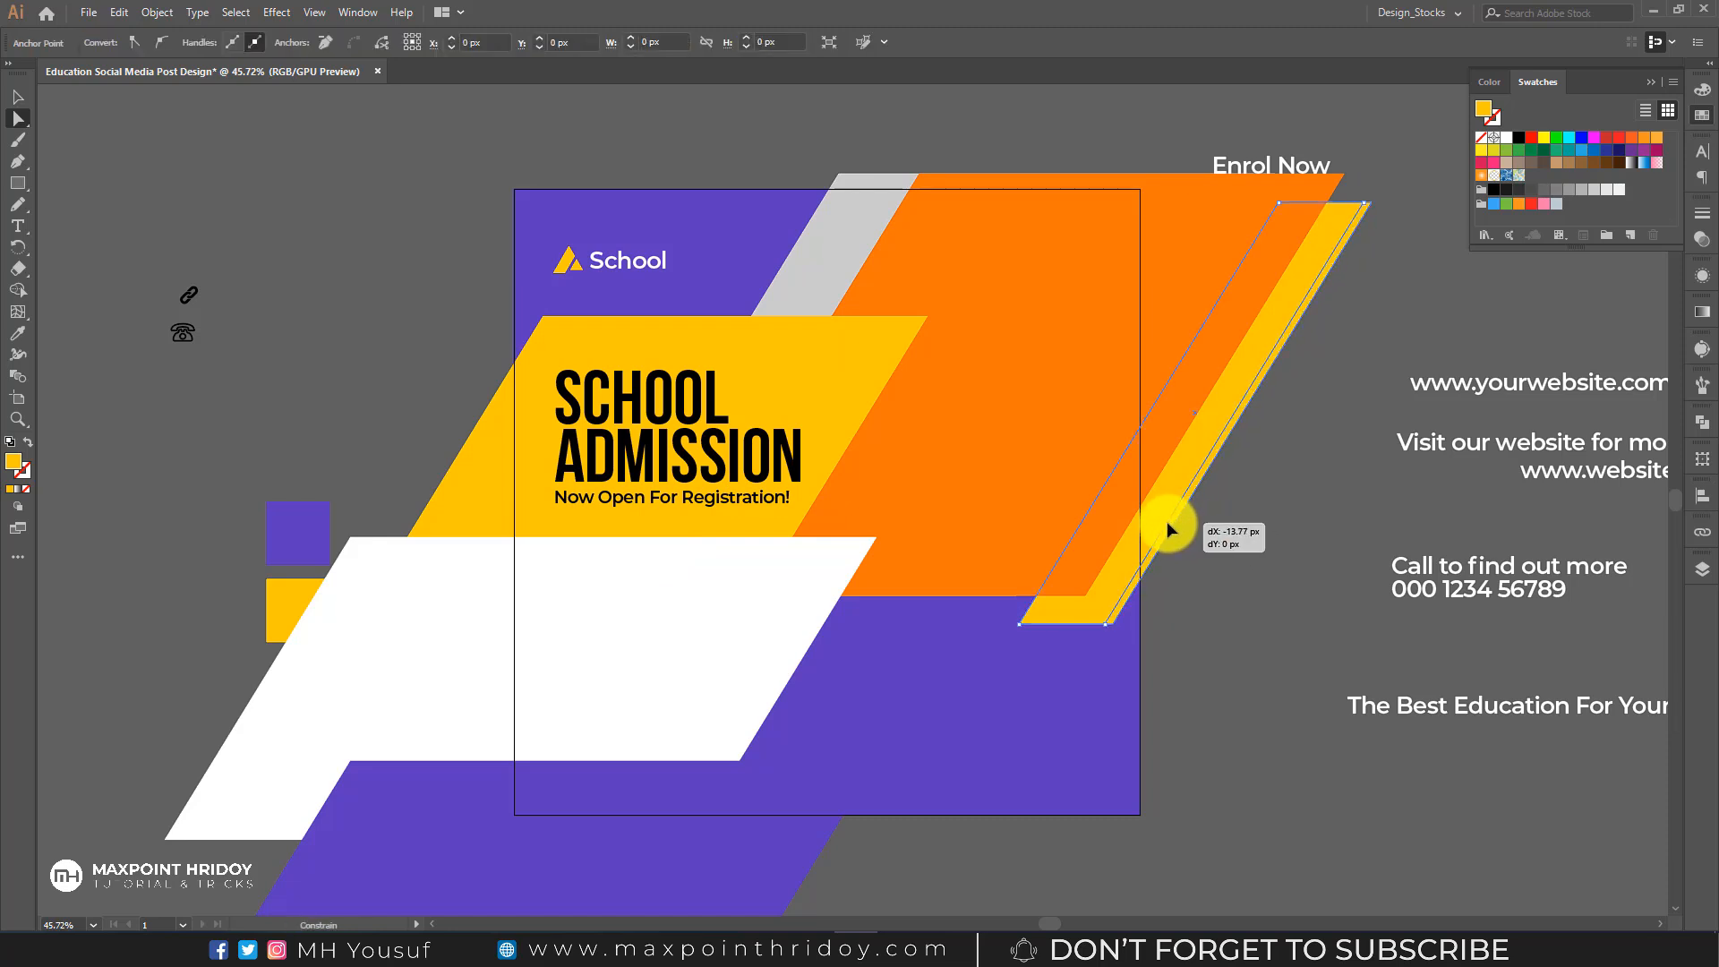
pyautogui.click(1210, 532)
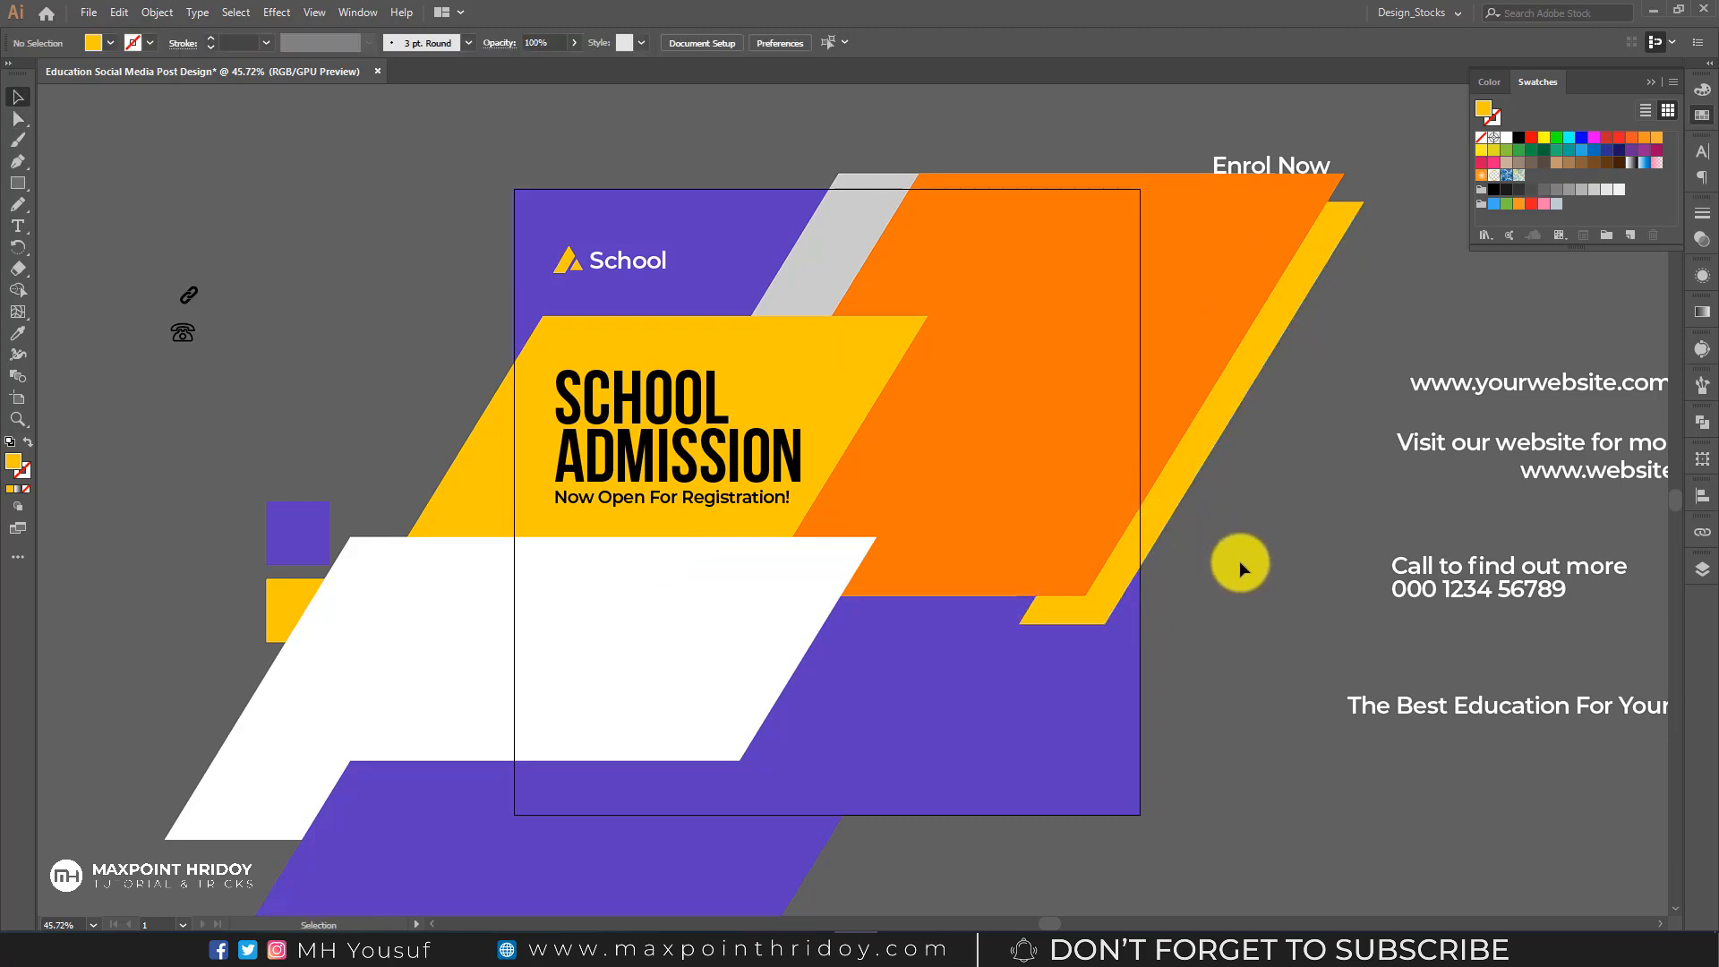
# - Move the yellow strip's left-hand slanted edge slightly outward to widen the strip
pyautogui.press('a')
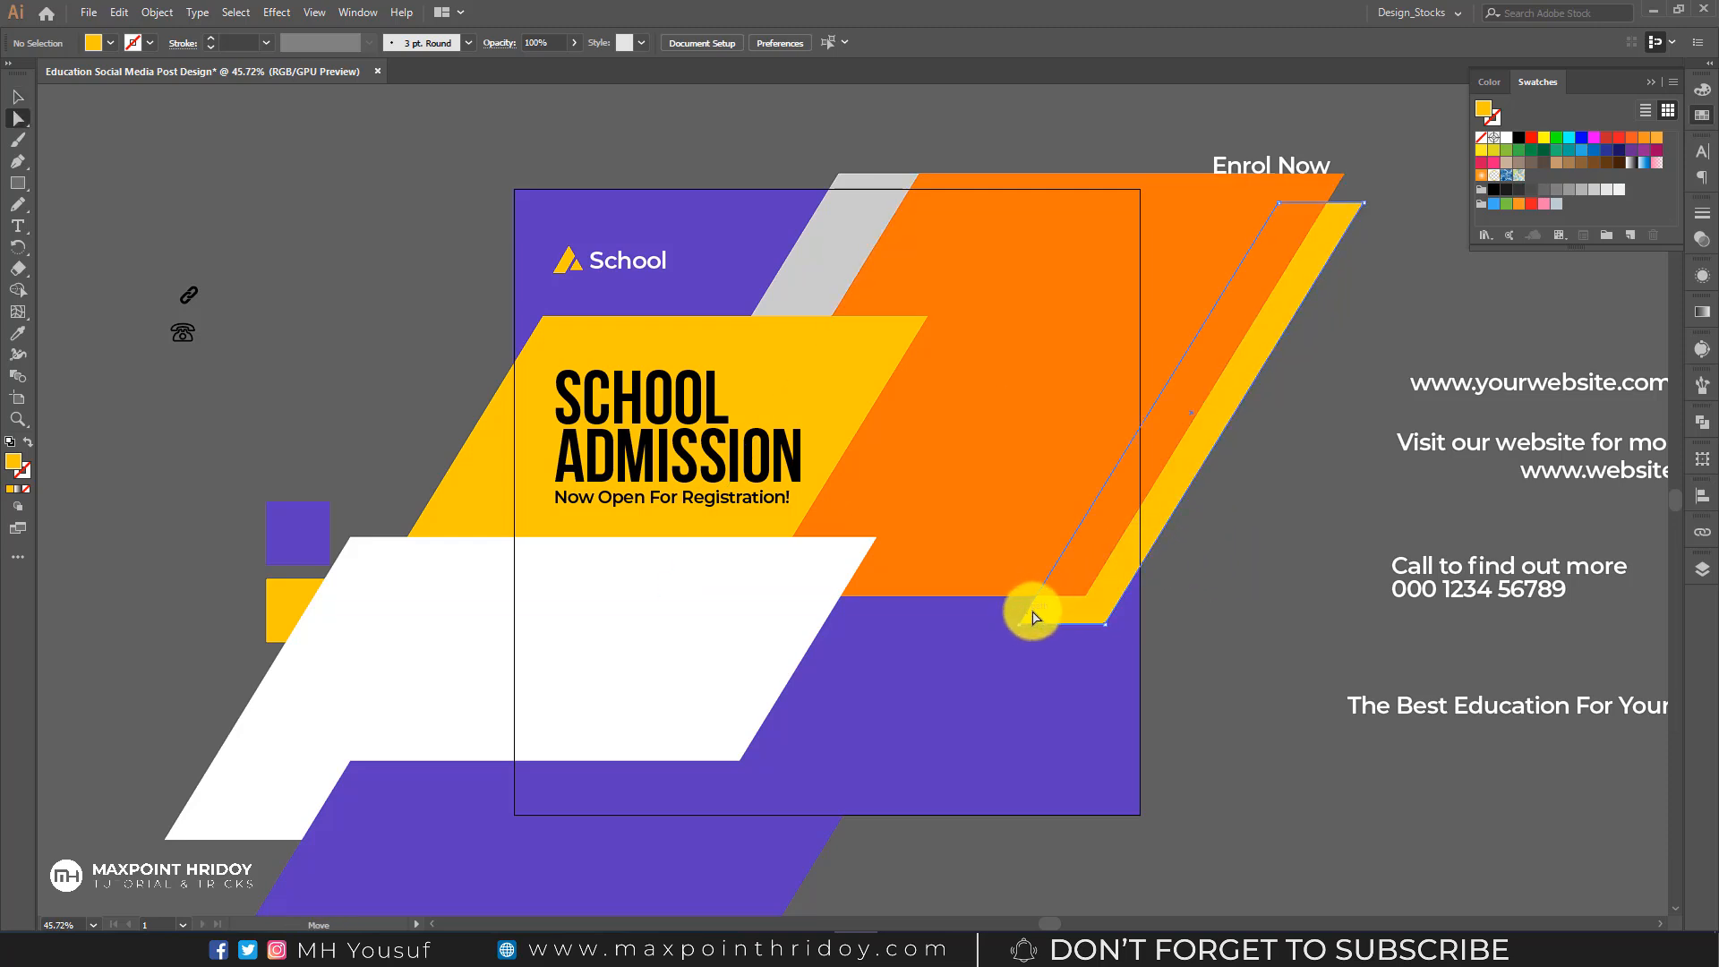
pyautogui.click(1030, 620)
pyautogui.moveTo(1021, 612); pyautogui.dragTo(1010, 614)
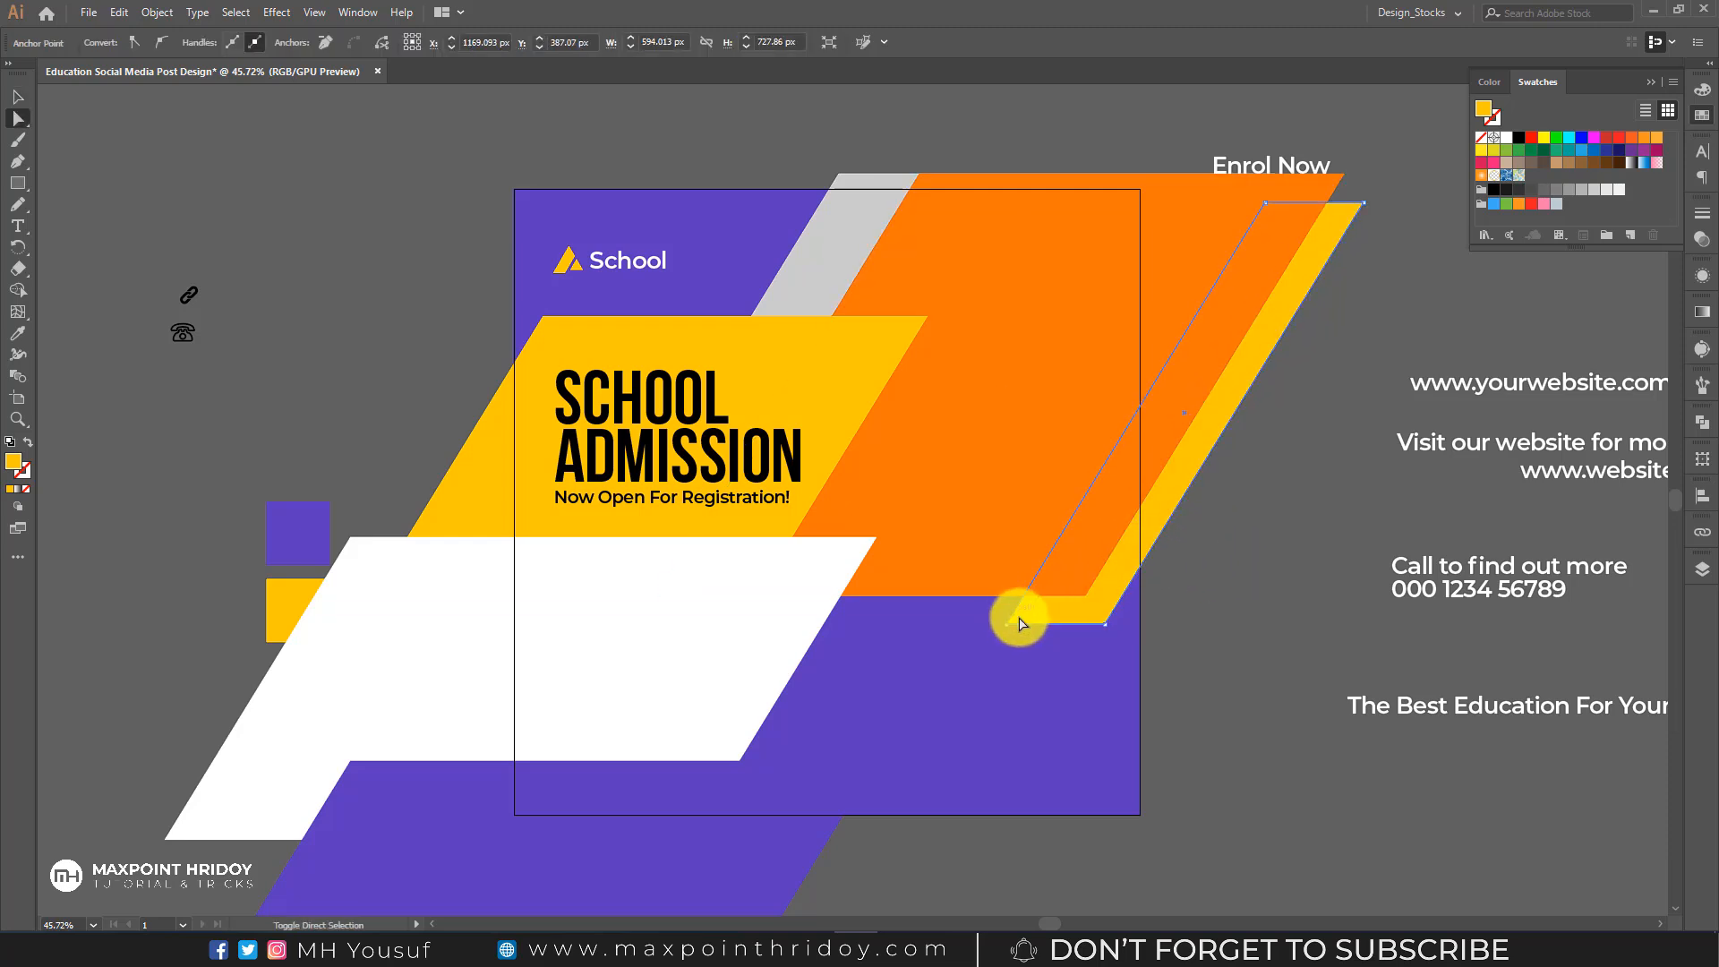
pyautogui.click(1223, 600)
# - Draw a 1080 x 1080 px rectangle on top of the slanted shapes, exactly covering the artboard
pyautogui.scroll(-3, 1176, 577)
pyautogui.moveTo(1059, 546); pyautogui.dragTo(1014, 559)
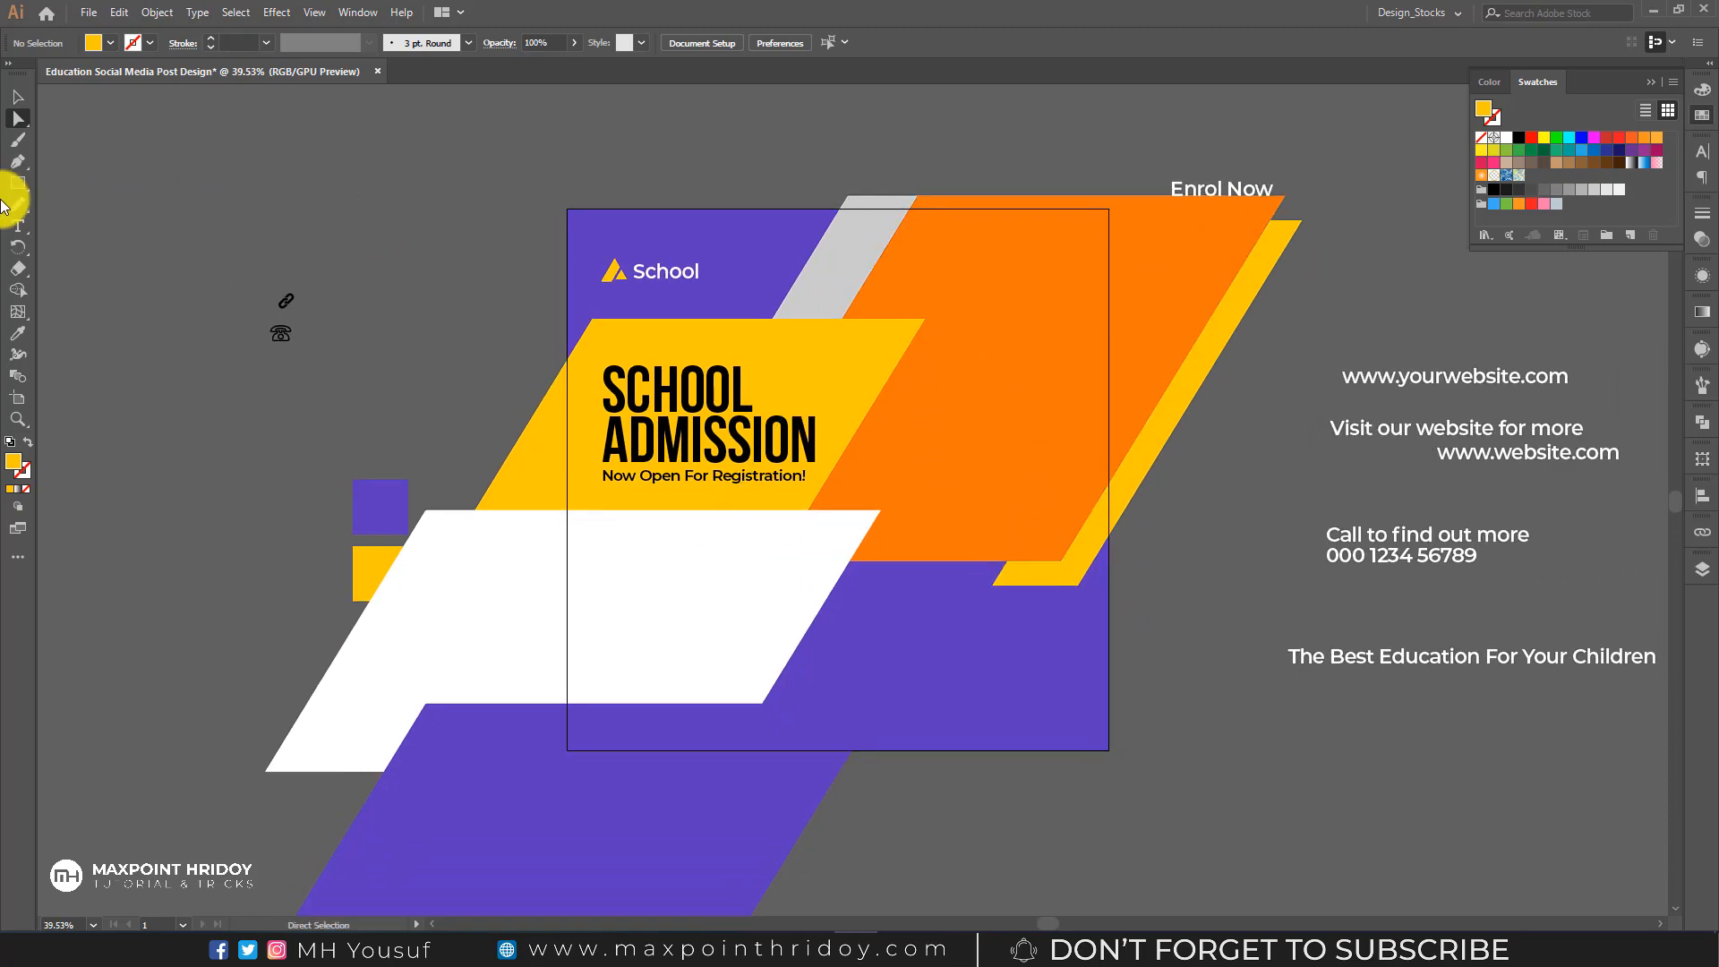
pyautogui.moveTo(18, 182); pyautogui.dragTo(54, 183)
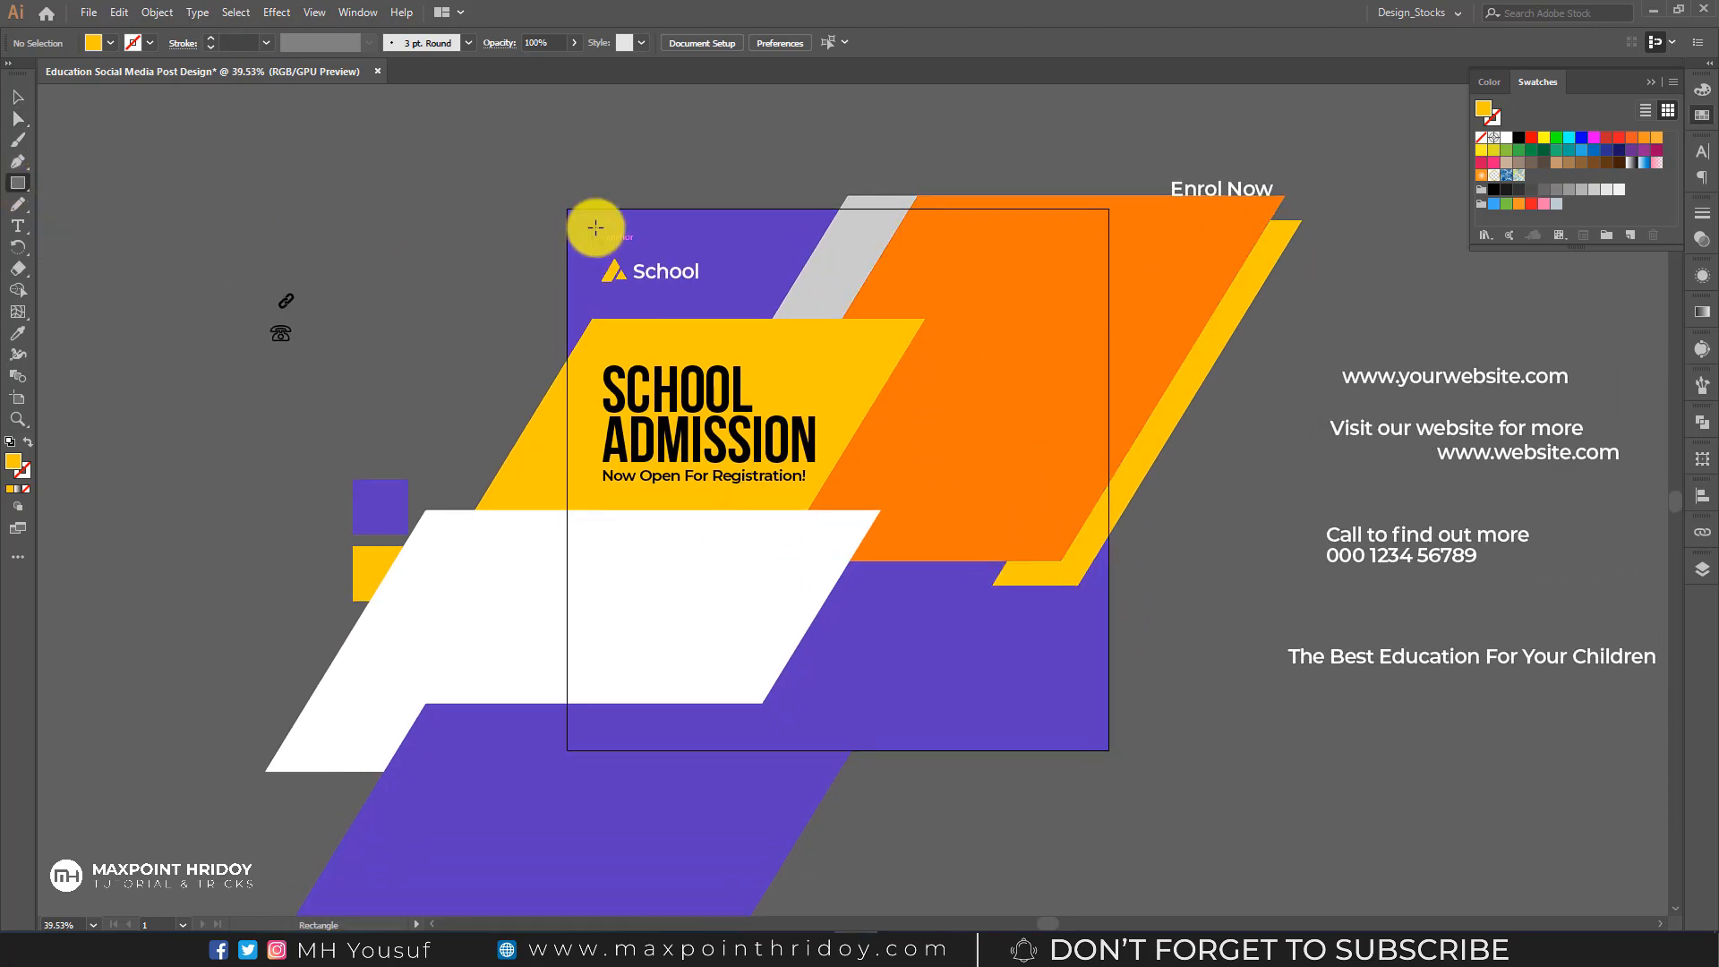
pyautogui.moveTo(567, 209)
pyautogui.mouseDown()
pyautogui.moveTo(676, 471)
pyautogui.moveTo(1009, 717)
pyautogui.moveTo(1111, 748)
pyautogui.mouseUp()
pyautogui.press('v')
pyautogui.moveTo(713, 256)
pyautogui.mouseDown()
pyautogui.moveTo(760, 326)
pyautogui.moveTo(834, 383)
pyautogui.mouseUp()
pyautogui.hotkey('ctrl', 'z')
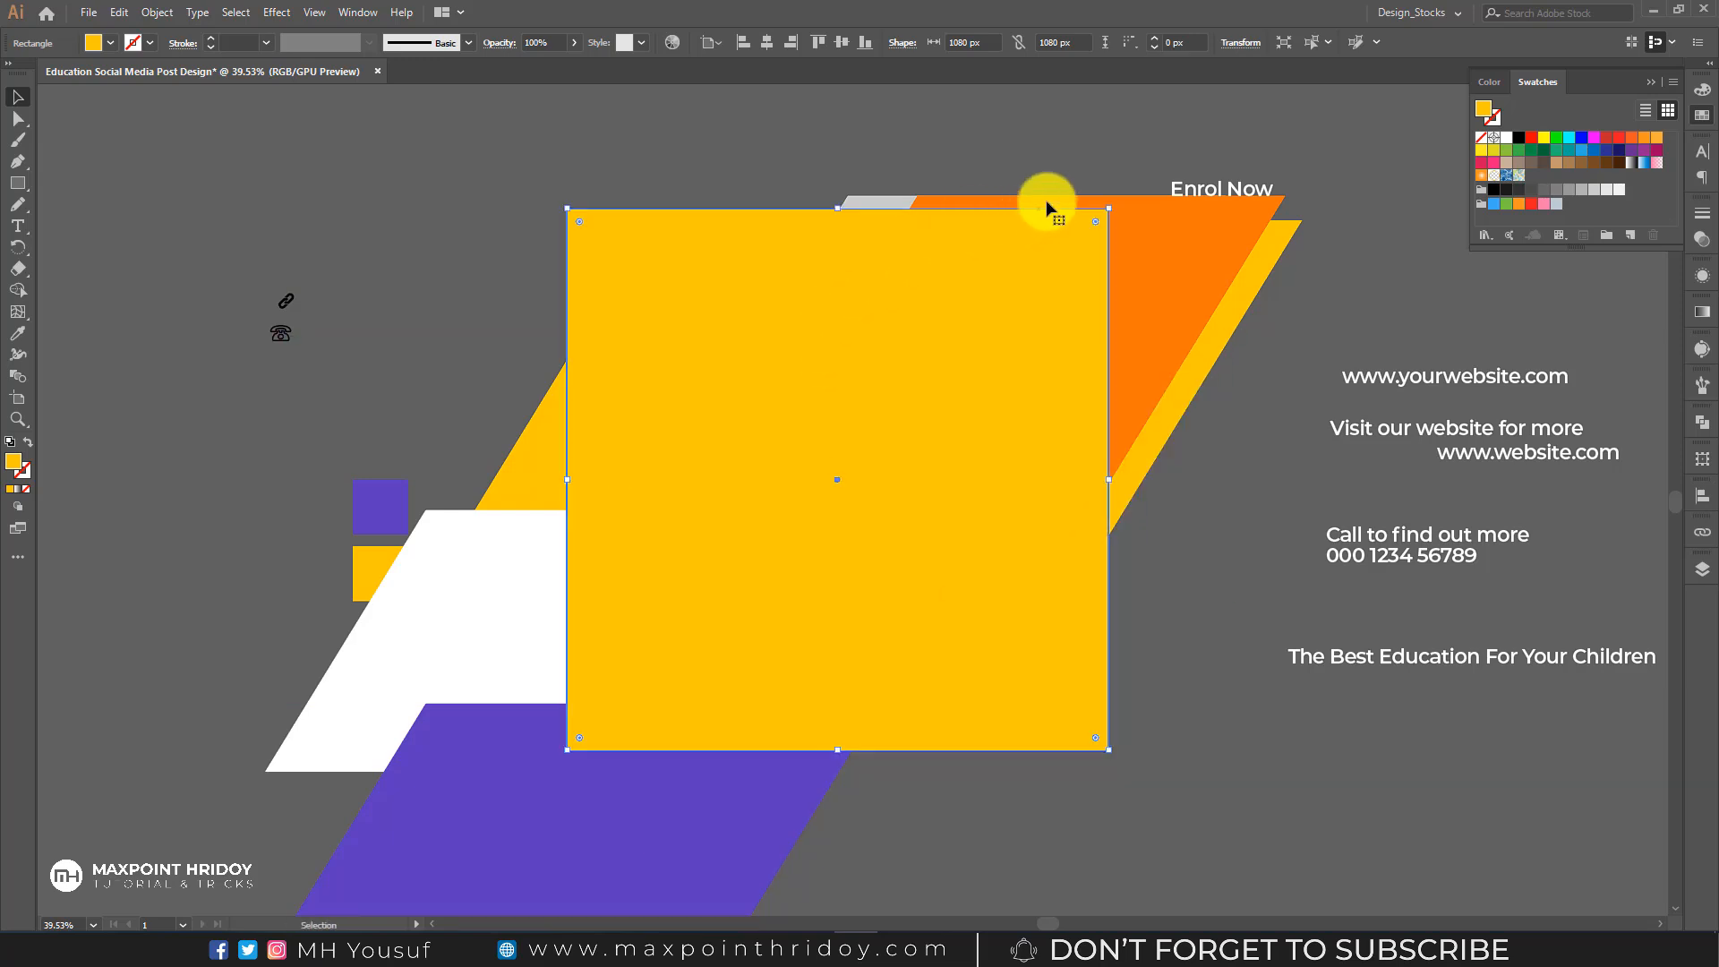
# - Remove every part of the slanted shapes outside the 1080 x 1080 px rectangle with Shape Builder
pyautogui.keyDown('shift'); pyautogui.click(1185, 417); pyautogui.keyUp('shift')
pyautogui.keyDown('shift'); pyautogui.click(510, 695); pyautogui.keyUp('shift')
pyautogui.keyDown('shift'); pyautogui.click(503, 794); pyautogui.keyUp('shift')
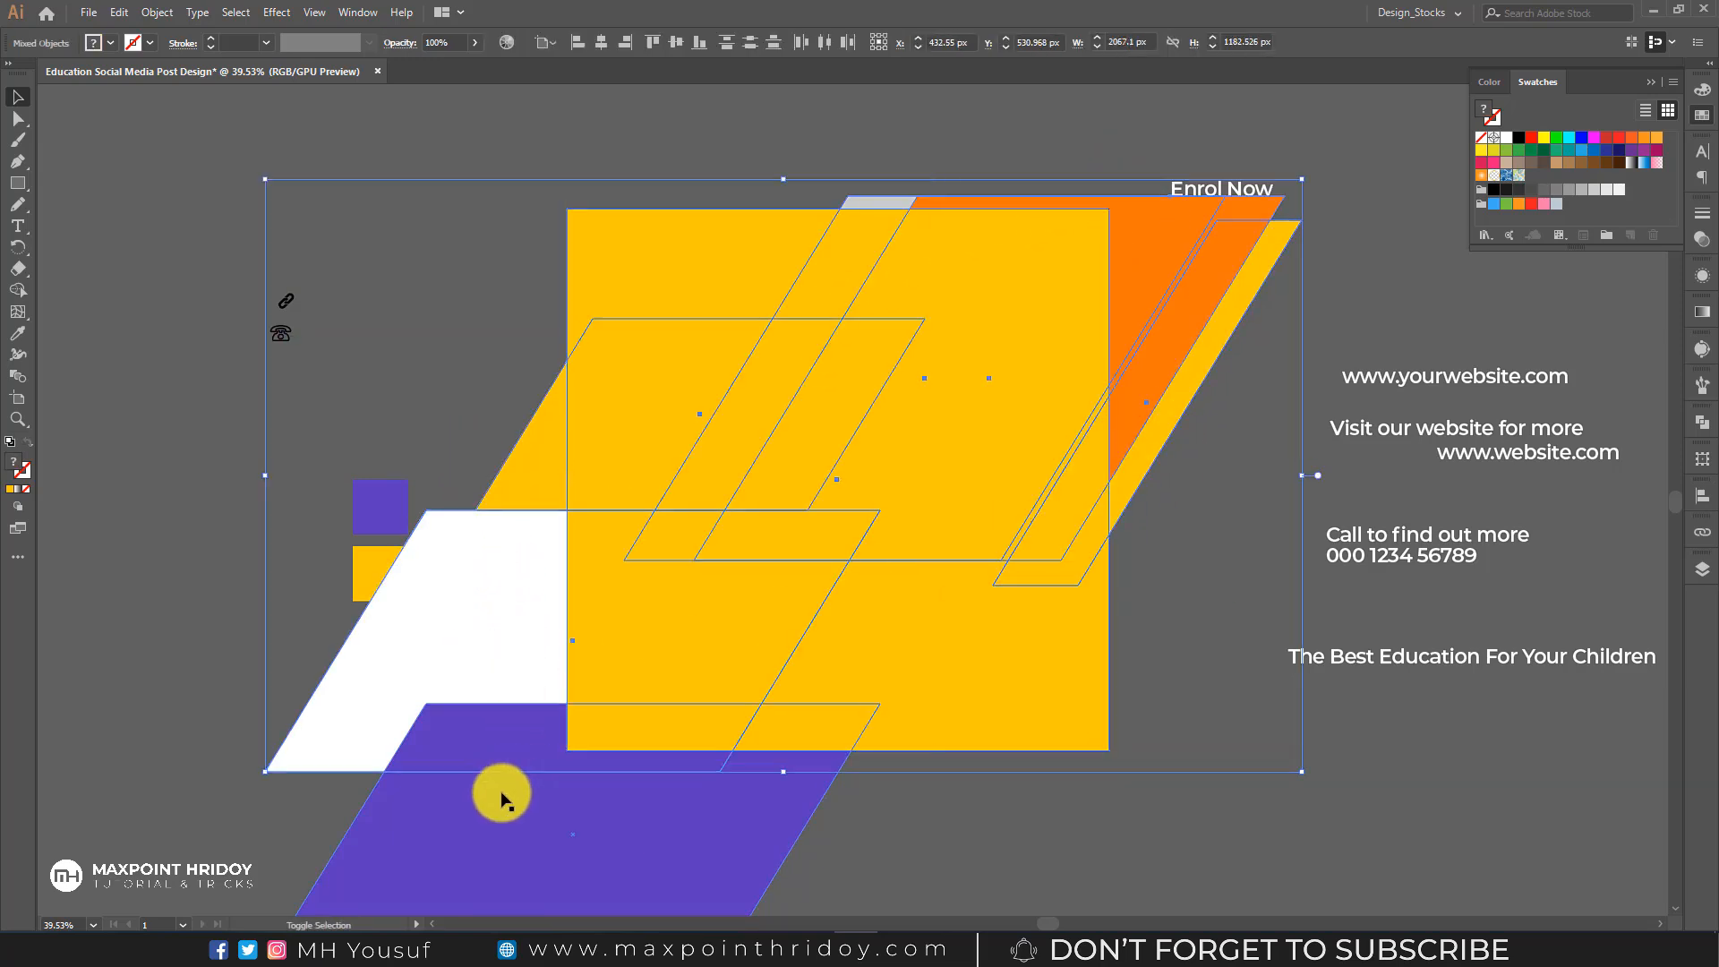
pyautogui.moveTo(619, 353); pyautogui.dragTo(1032, 379)
pyautogui.hotkey('ctrl', 'z')
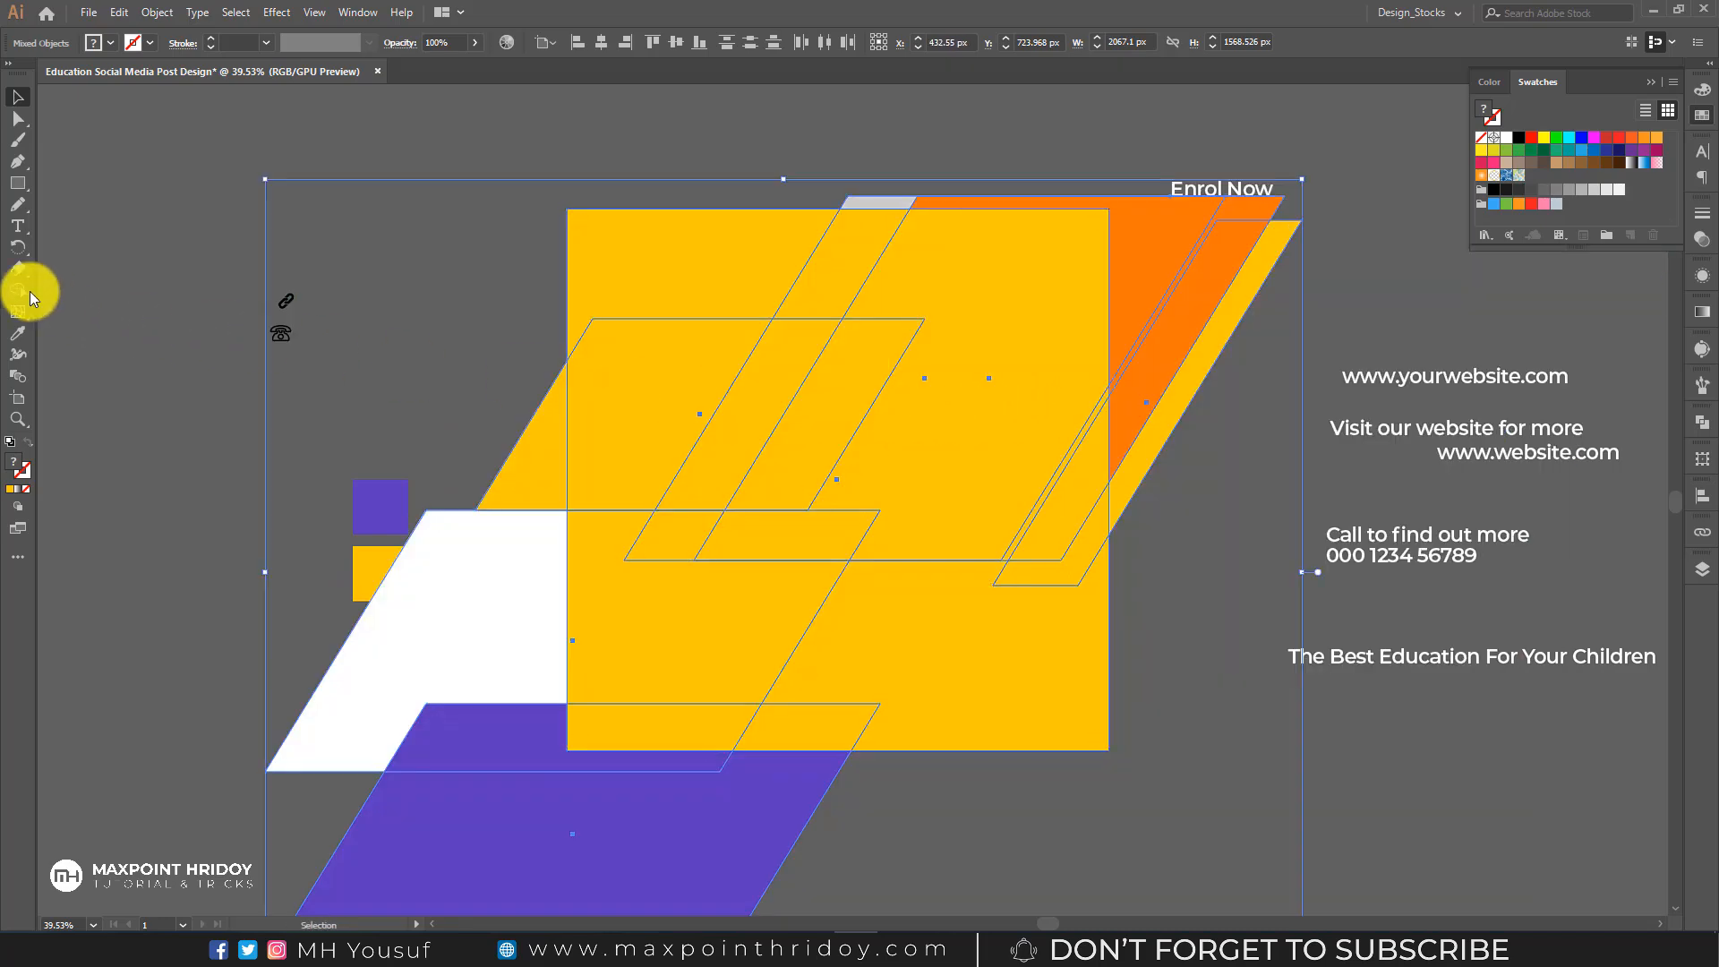
pyautogui.click(18, 290)
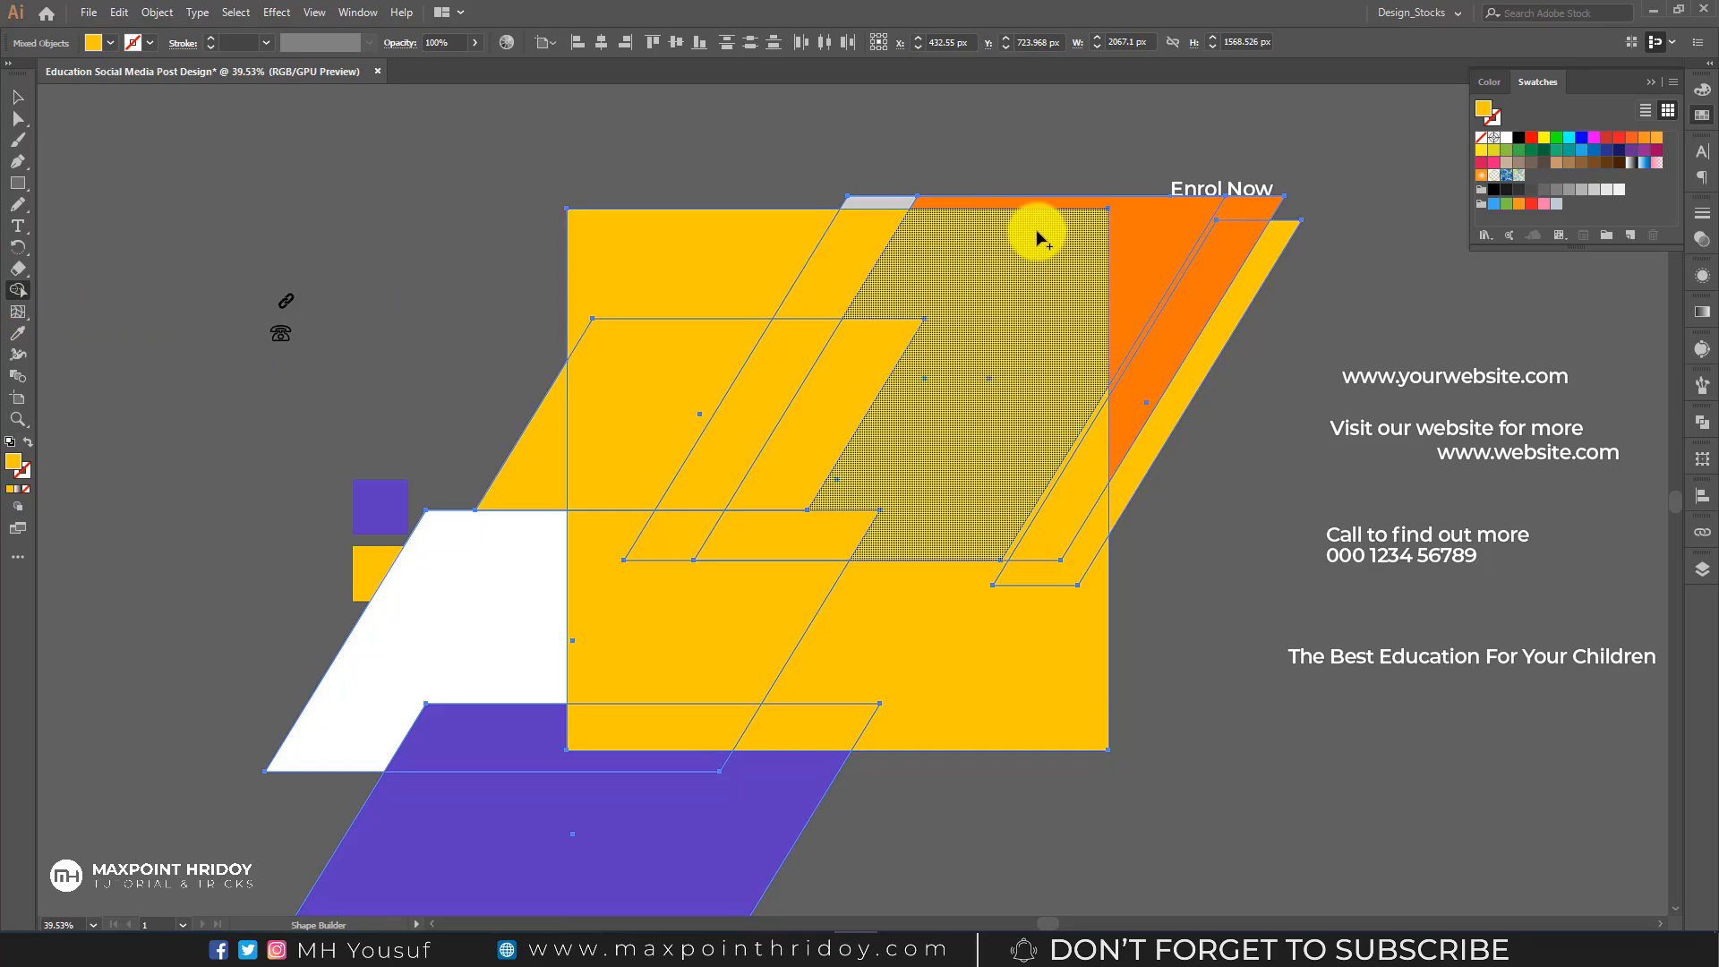
pyautogui.keyDown('alt'); pyautogui.moveTo(1179, 211); pyautogui.dragTo(1275, 241); pyautogui.keyUp('alt')
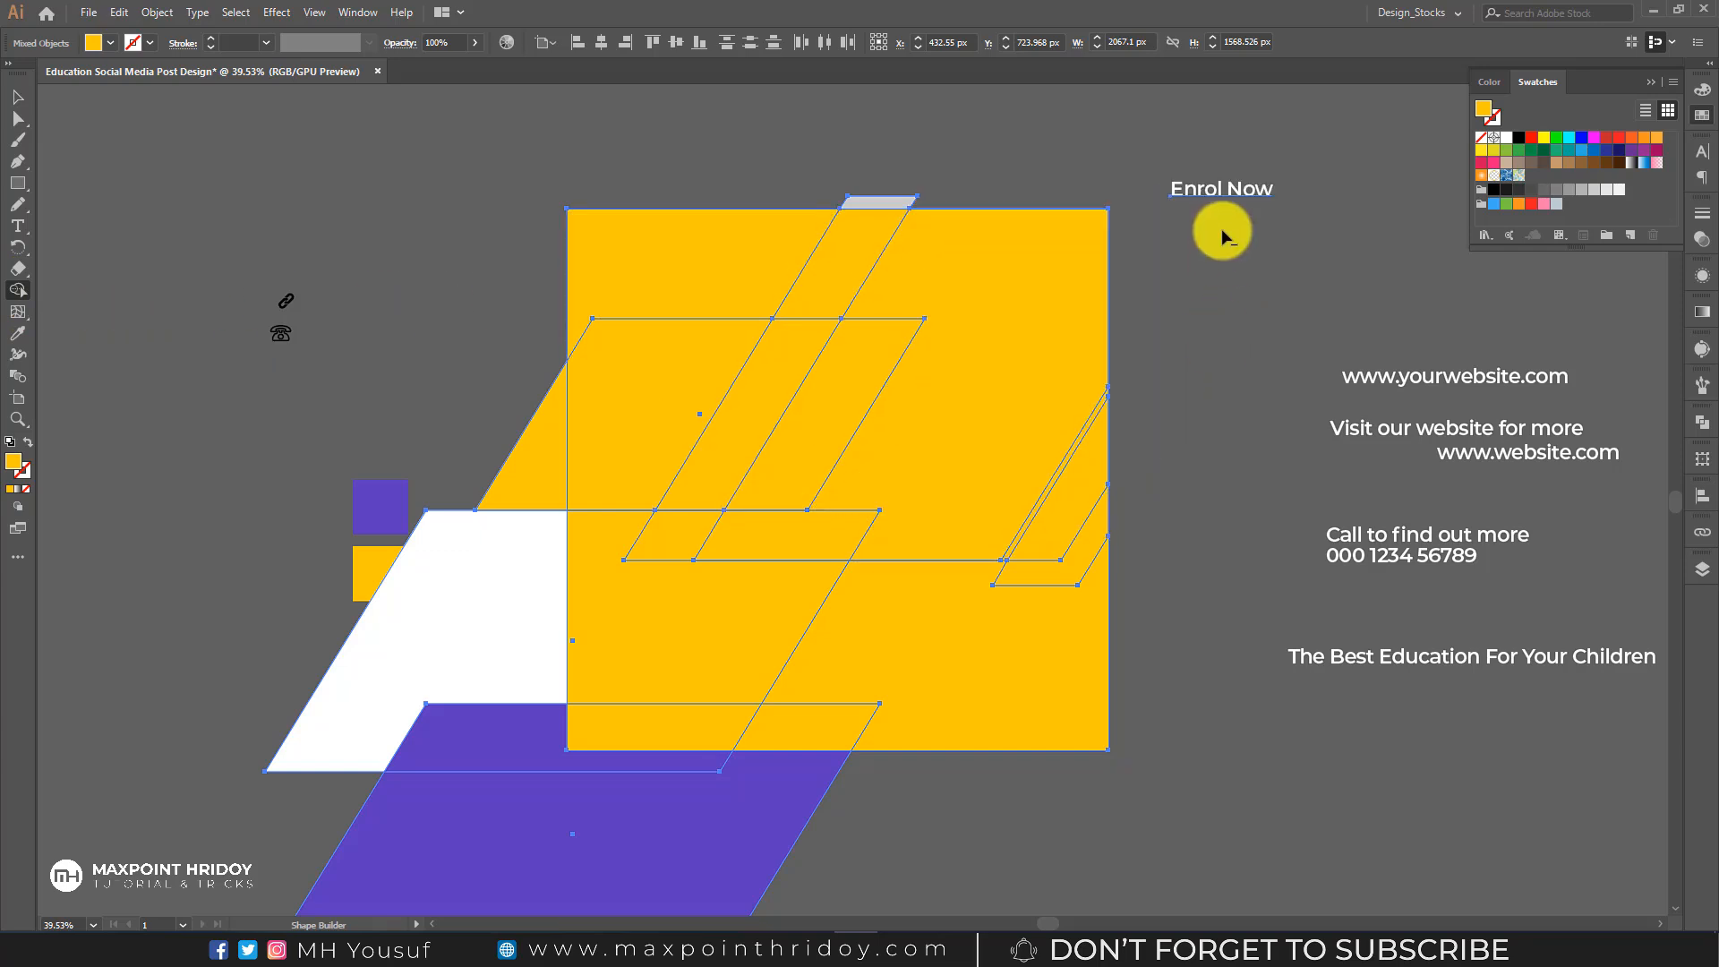
pyautogui.moveTo(900, 204)
pyautogui.keyDown('alt'); pyautogui.mouseDown()
pyautogui.moveTo(663, 478)
pyautogui.moveTo(546, 540)
pyautogui.moveTo(504, 524)
pyautogui.moveTo(503, 721)
pyautogui.moveTo(565, 811)
pyautogui.moveTo(564, 750)
pyautogui.mouseUp(); pyautogui.keyUp('alt')
# - Move the yellow 1080 x 1080 px trimming rectangle off the artboard and delete it
pyautogui.press('v')
pyautogui.click(1181, 304)
pyautogui.moveTo(1009, 307); pyautogui.dragTo(288, 314)
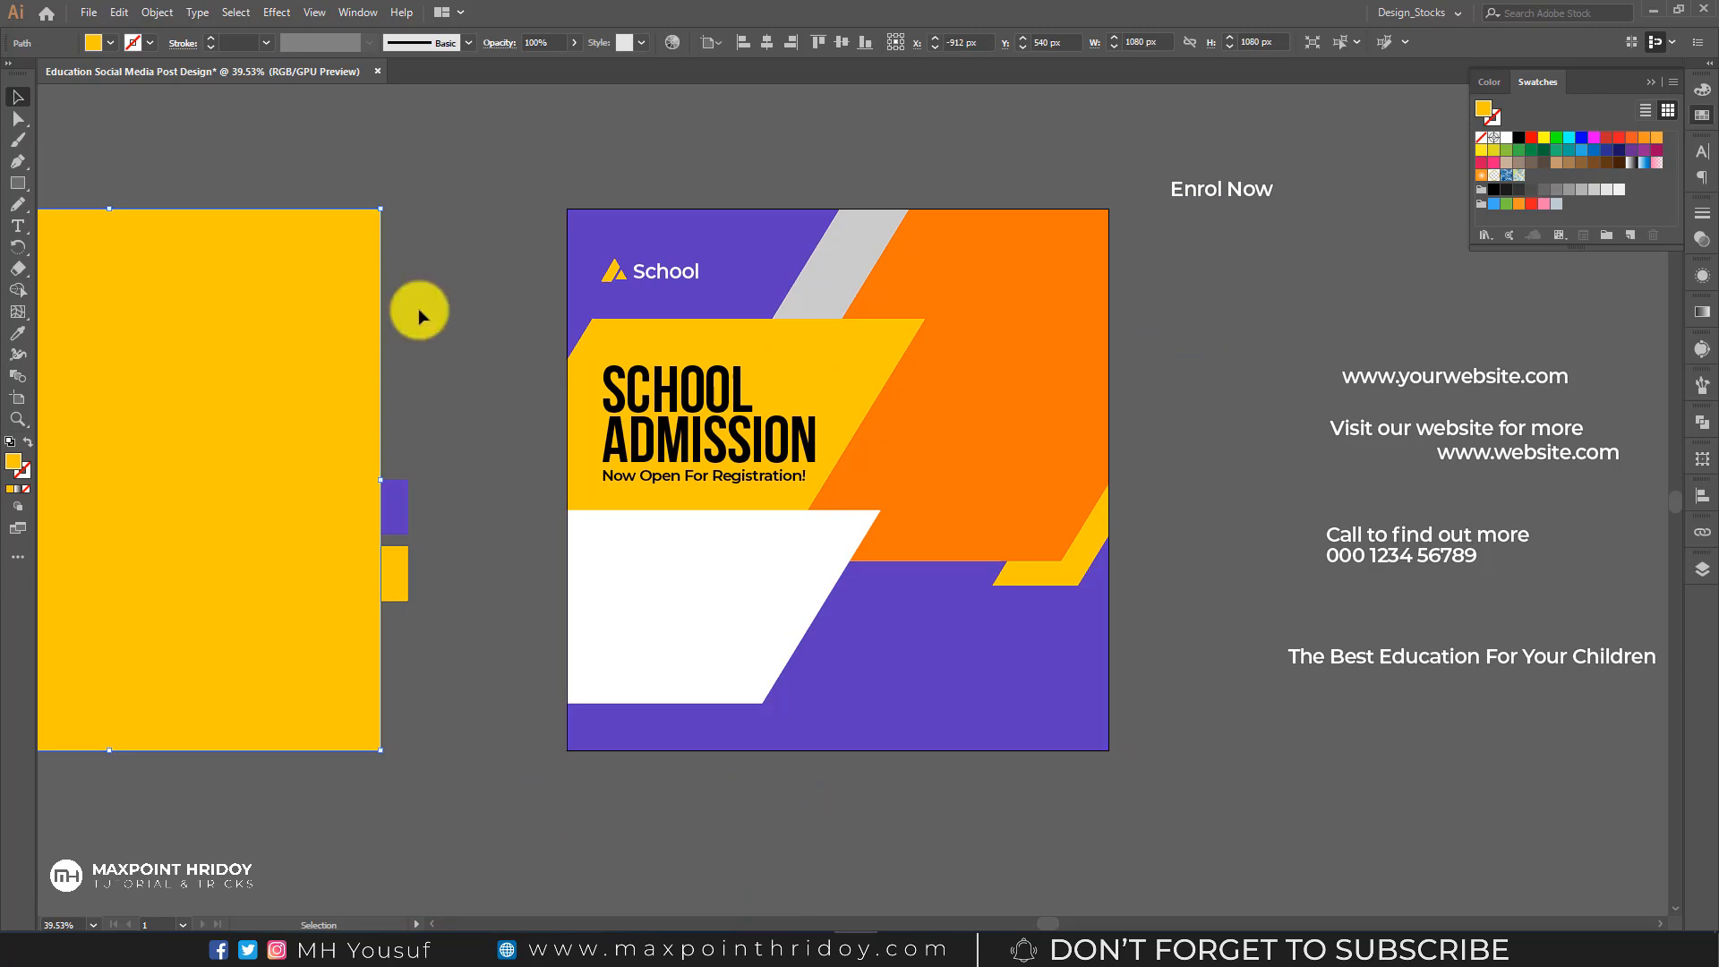
pyautogui.press('Delete')
pyautogui.moveTo(913, 408); pyautogui.dragTo(1074, 395)
pyautogui.hotkey('ctrl', 'z')
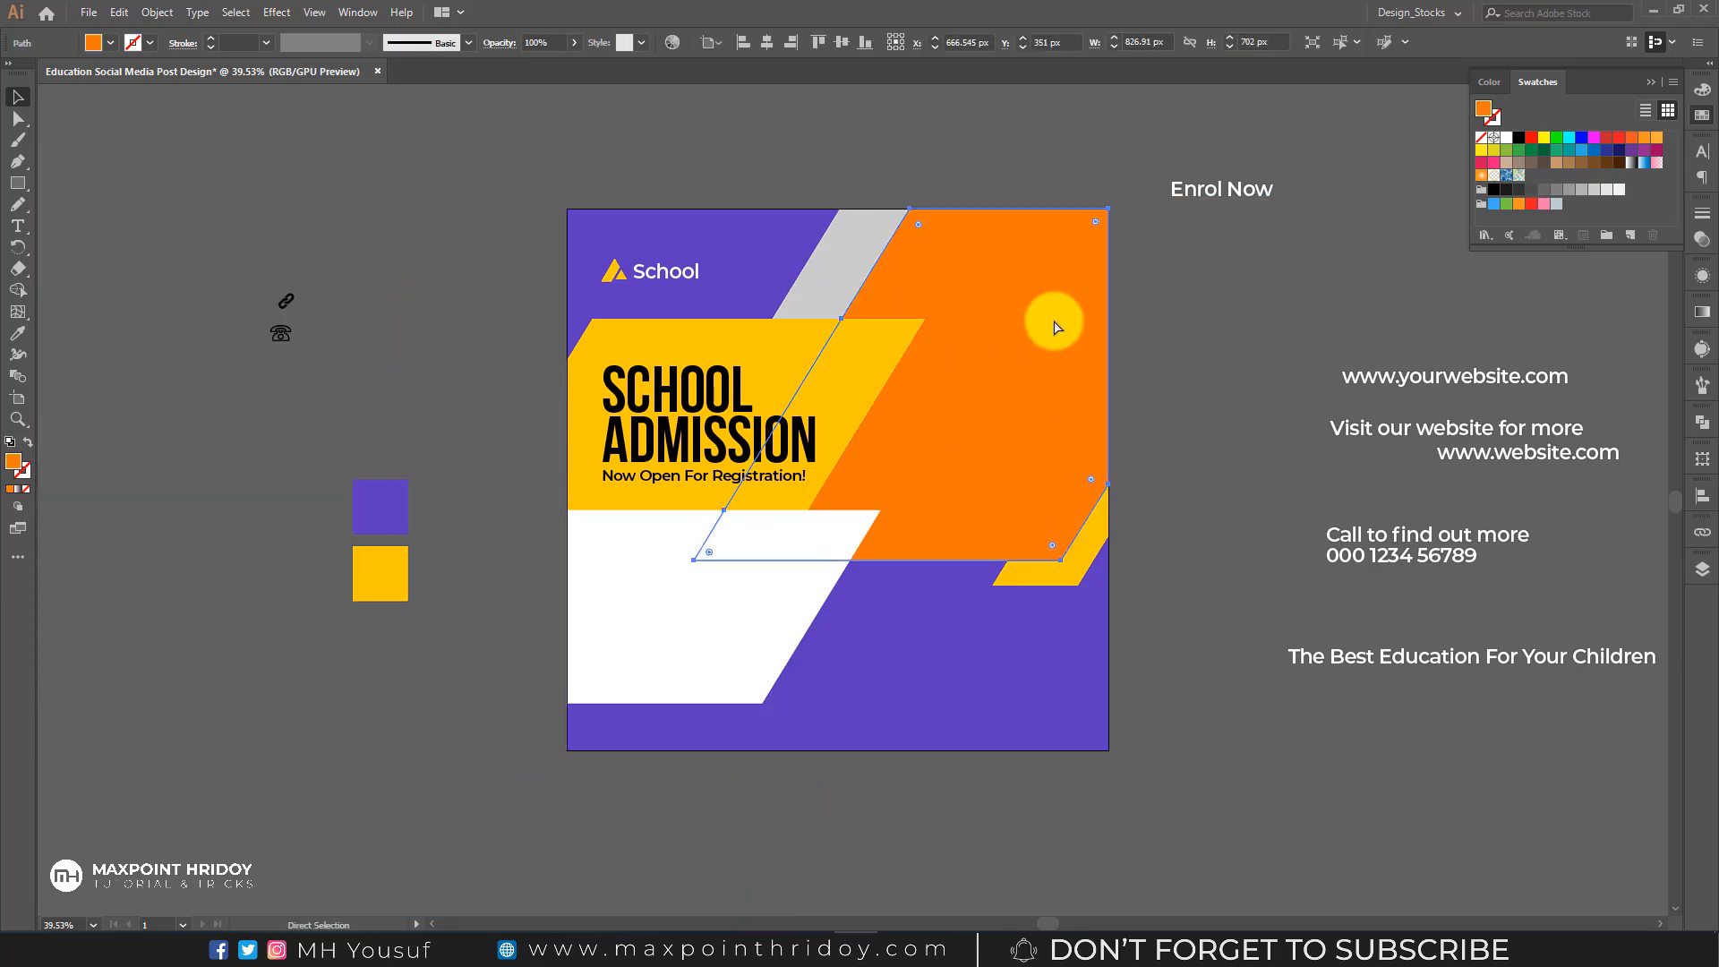
pyautogui.hotkey('ctrl', 'shift', 'a')
pyautogui.moveTo(977, 360); pyautogui.dragTo(1076, 373)
pyautogui.hotkey('ctrl', 'z')
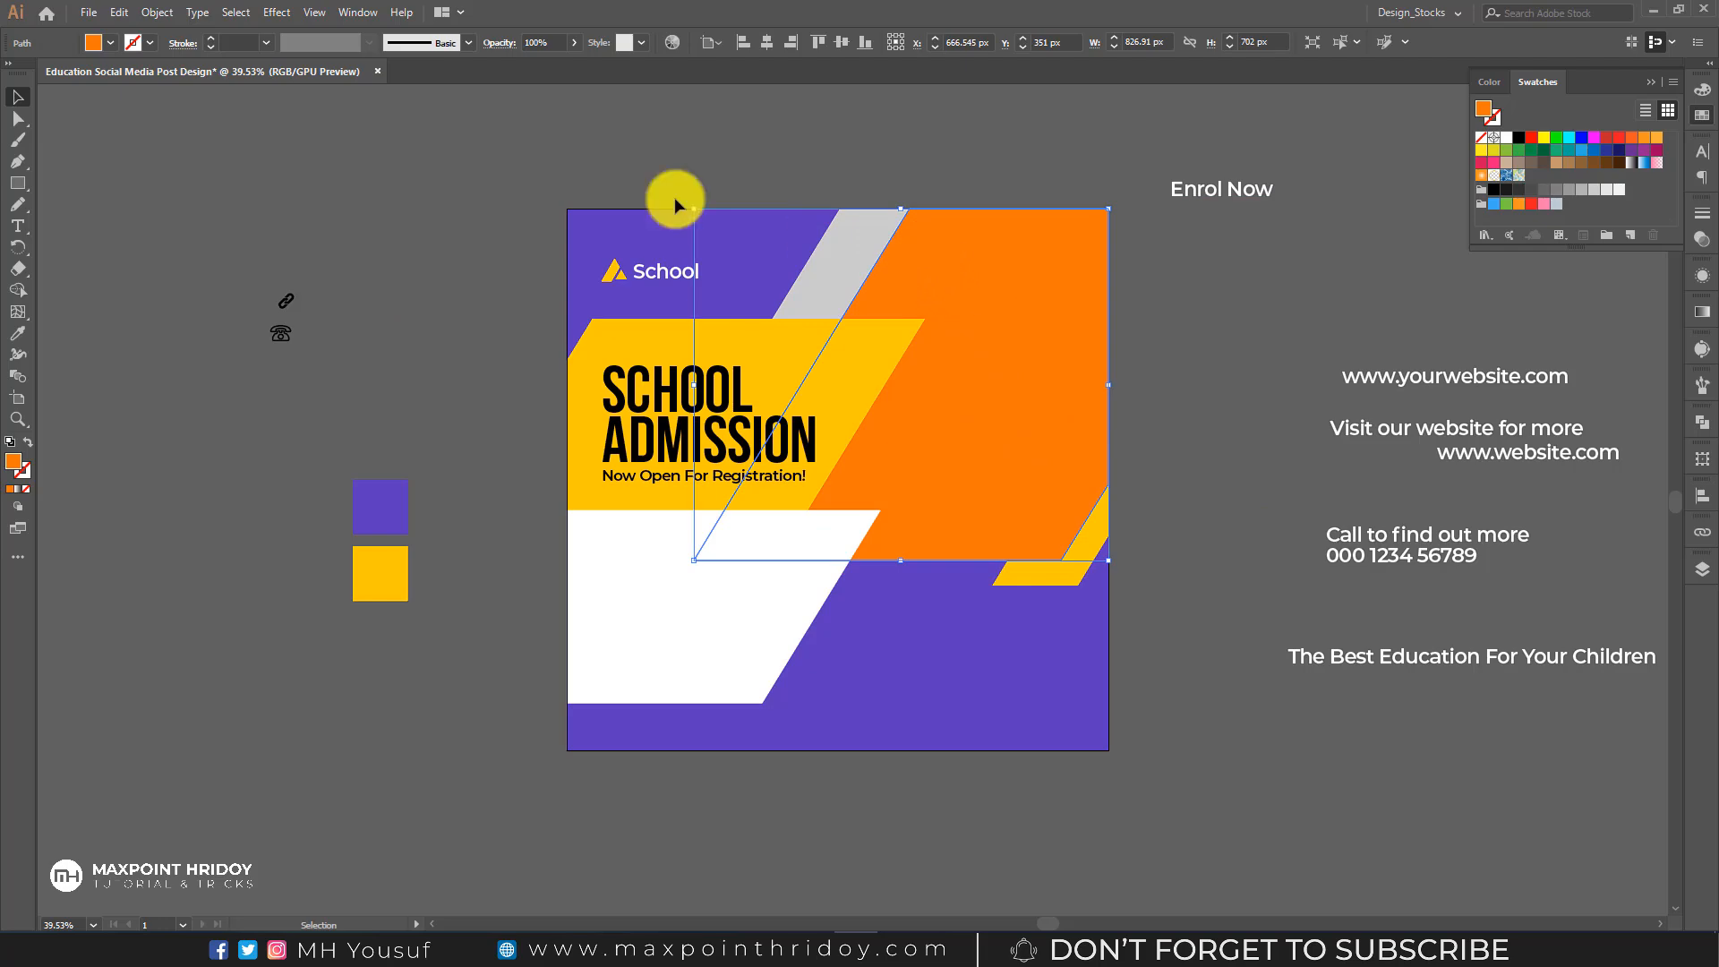
# - Place the photo 3127319 from the Education stock photo folder over the orange shape at about 1202 x 802 px
pyautogui.click(93, 18)
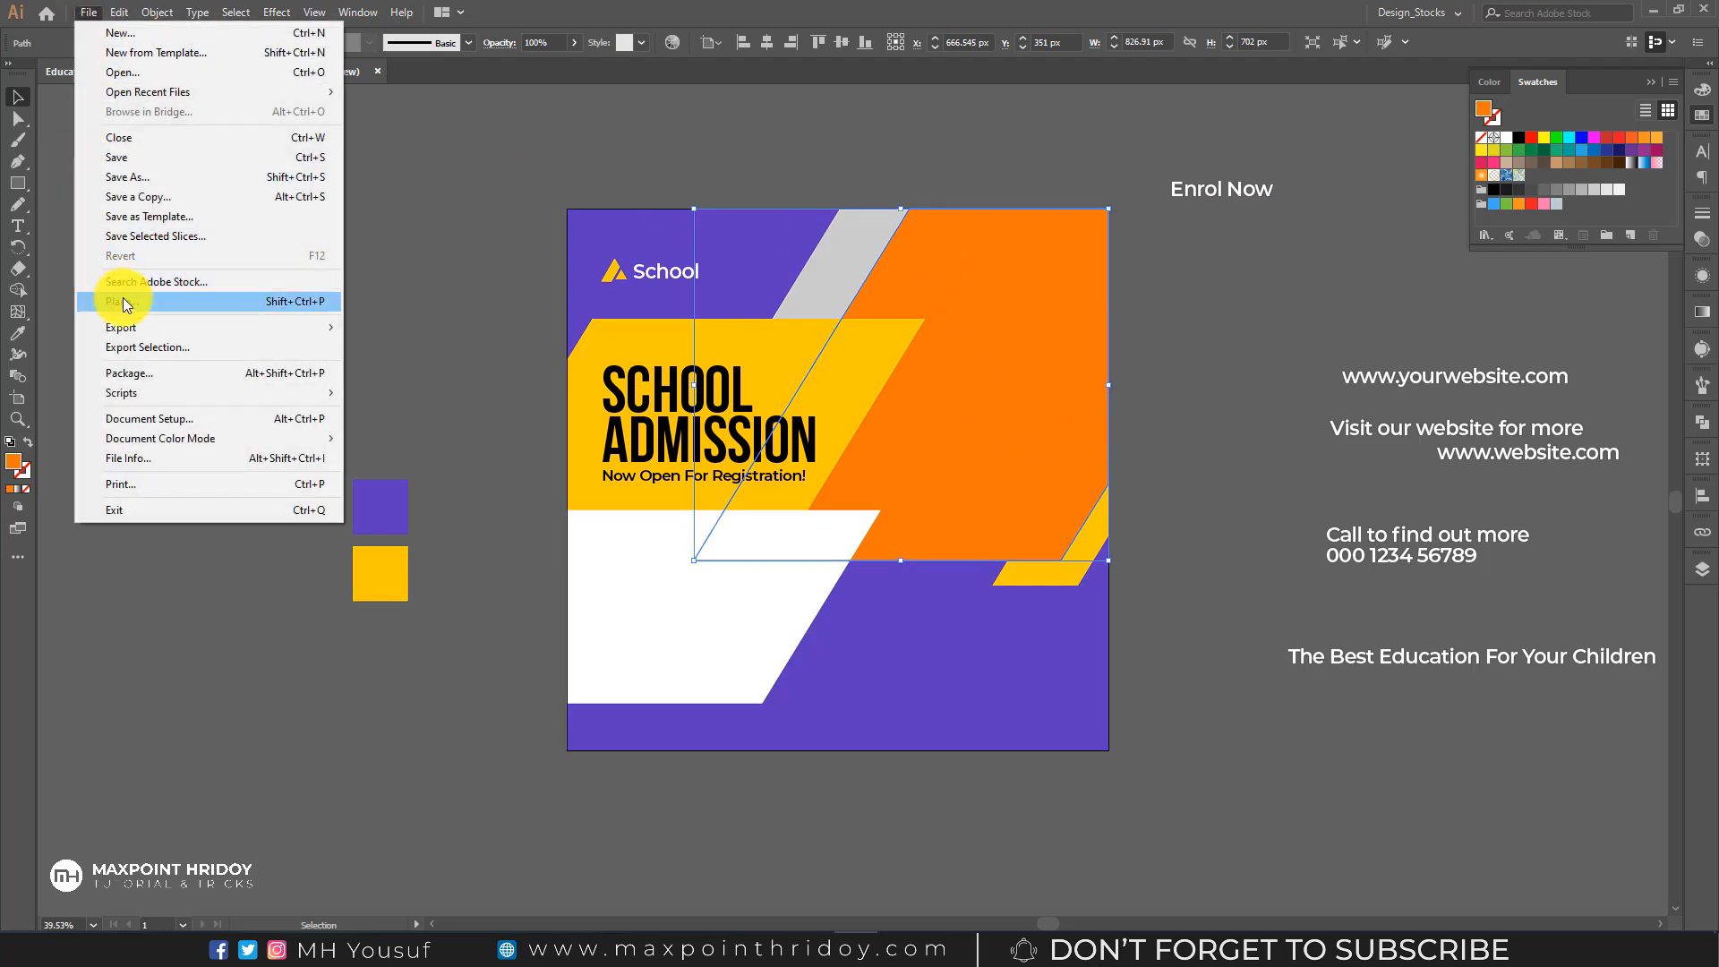
pyautogui.click(121, 298)
pyautogui.click(148, 603)
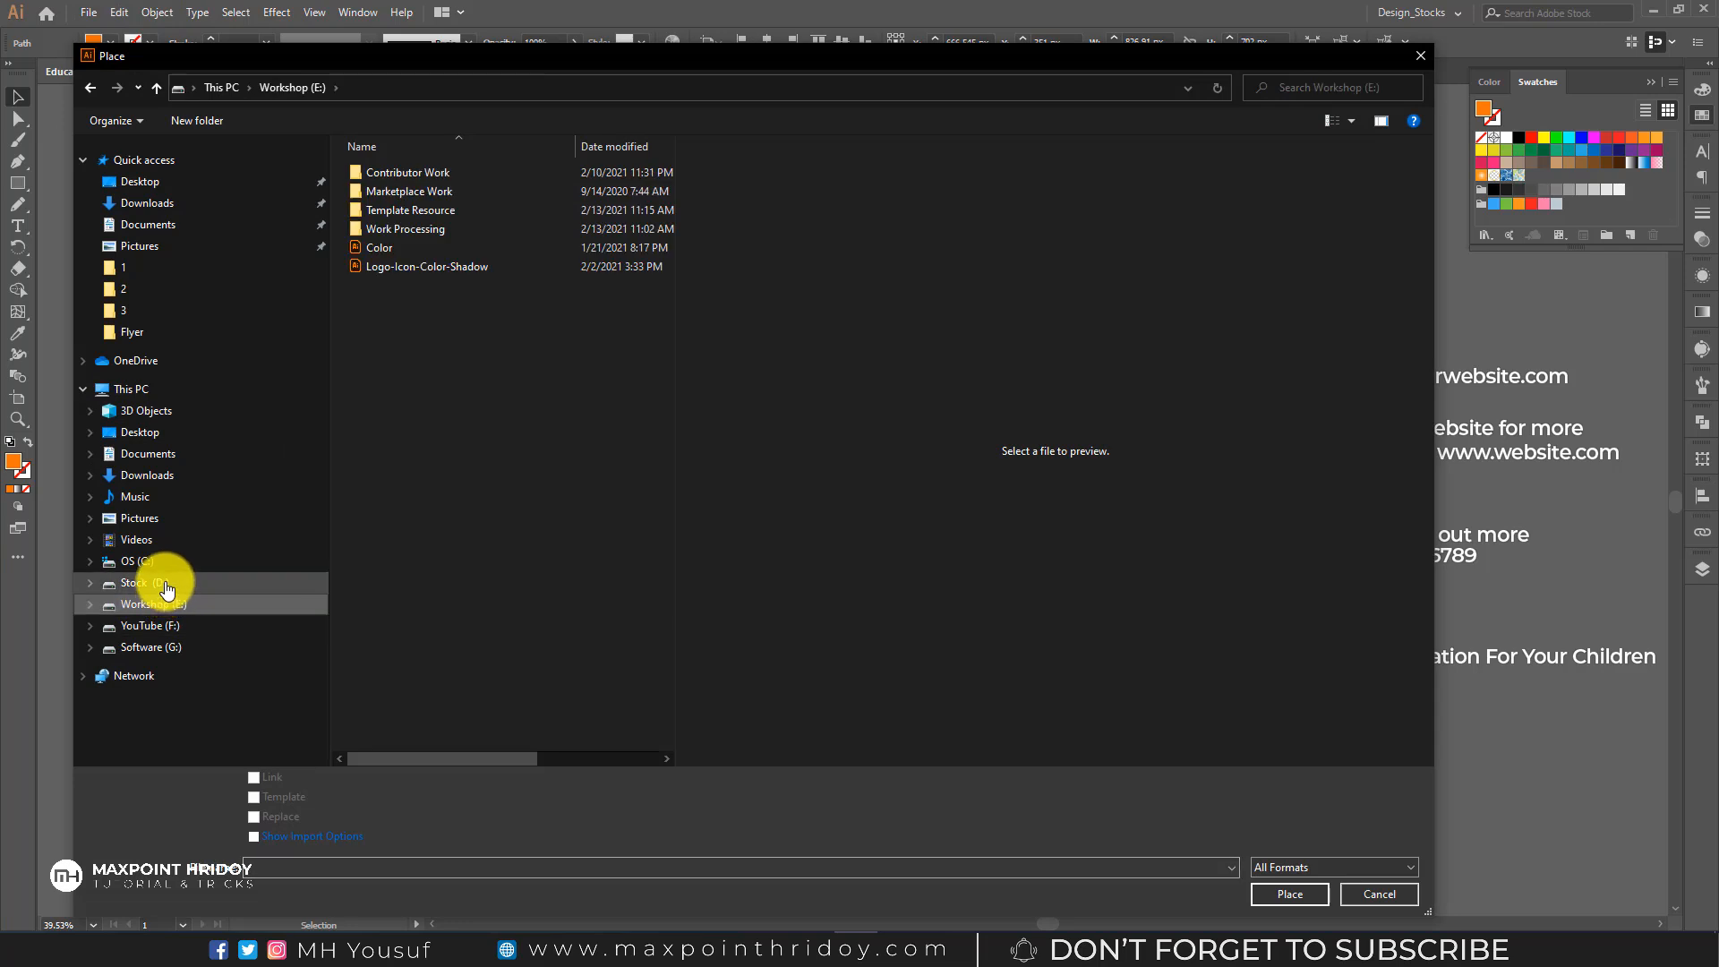
pyautogui.click(143, 582)
pyautogui.doubleClick(389, 346)
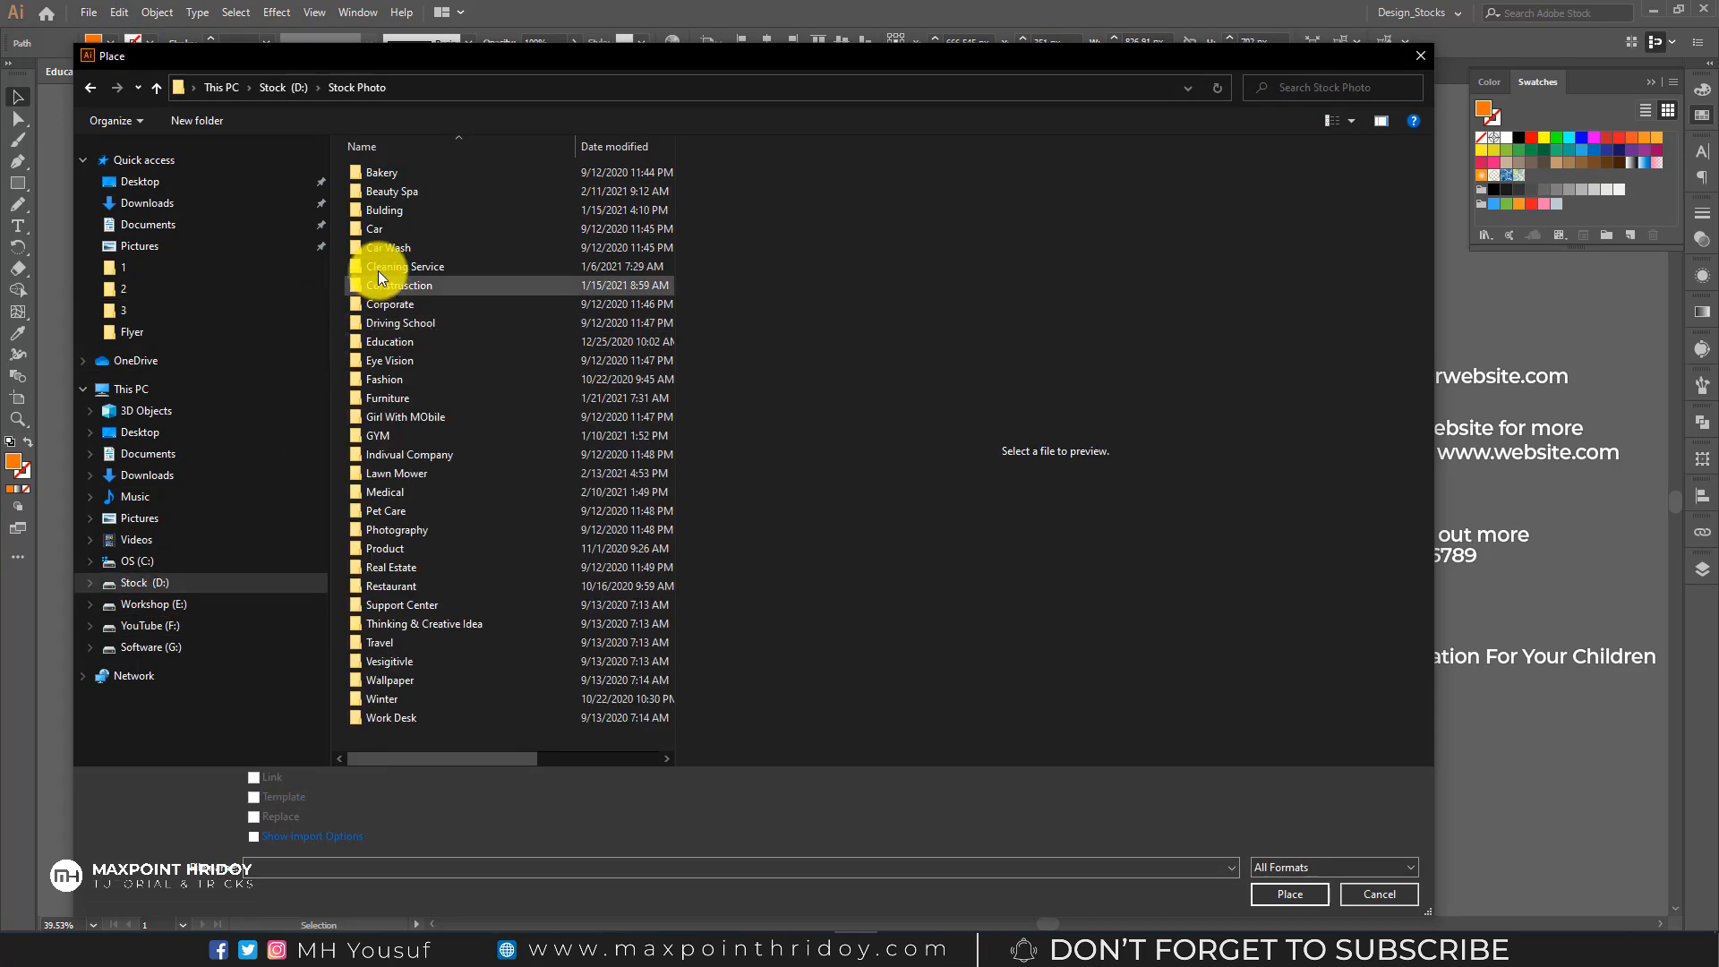
pyautogui.doubleClick(395, 343)
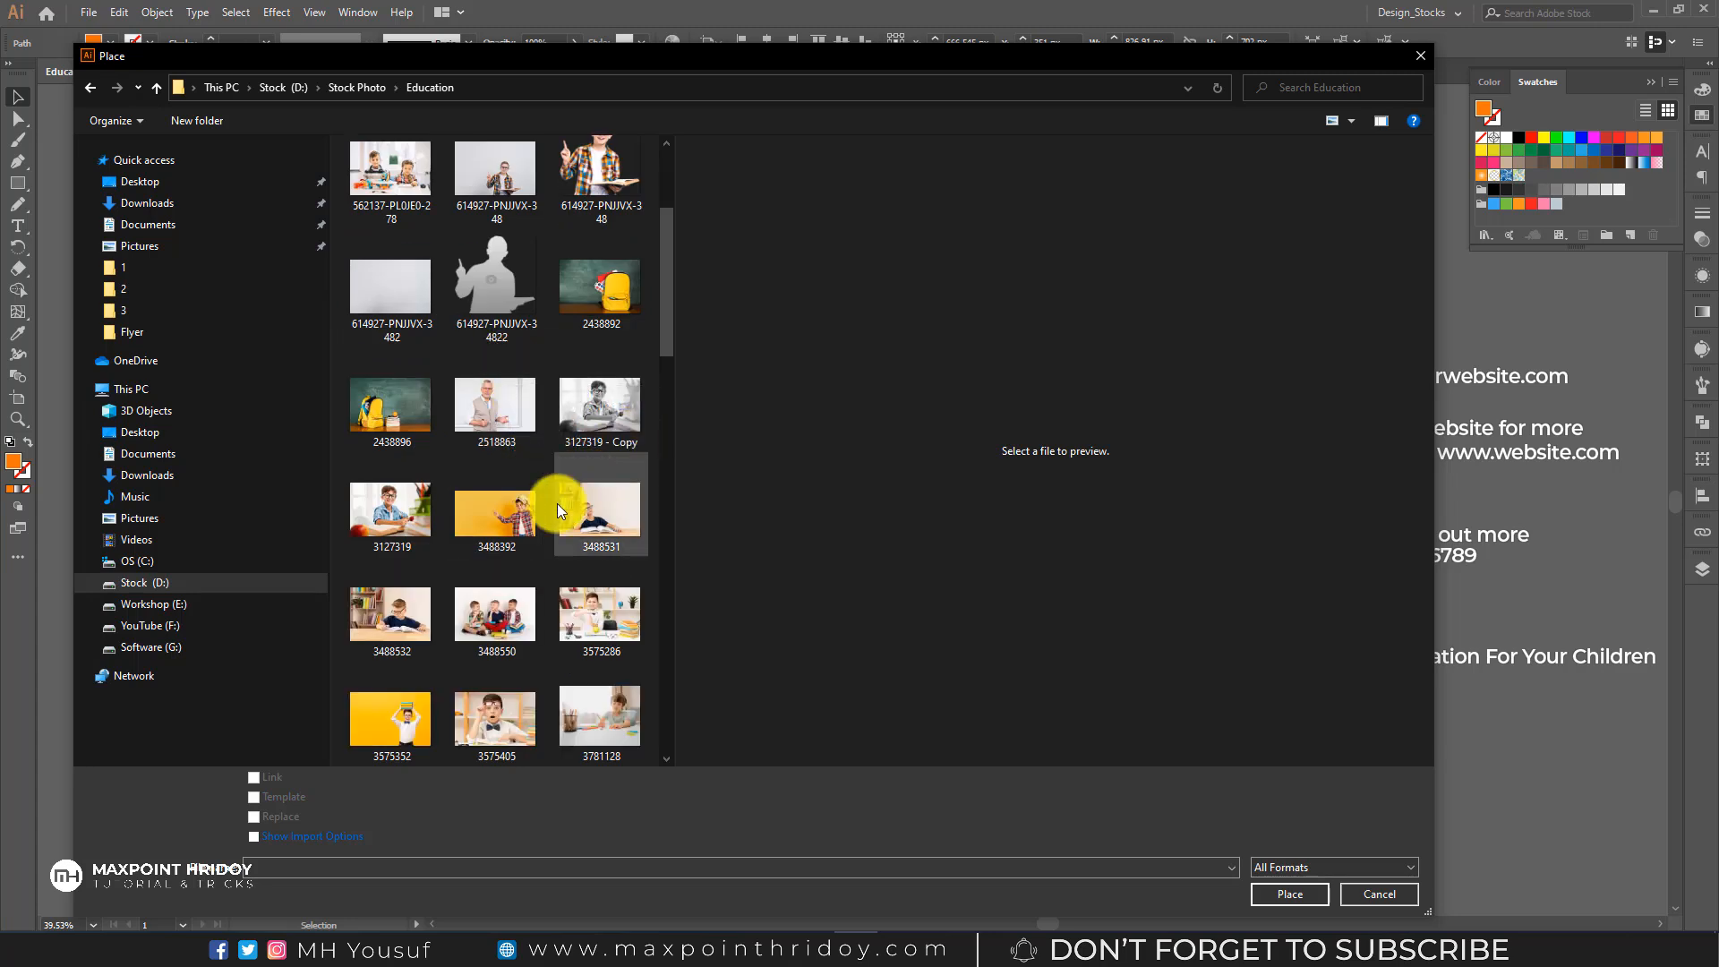
pyautogui.click(392, 510)
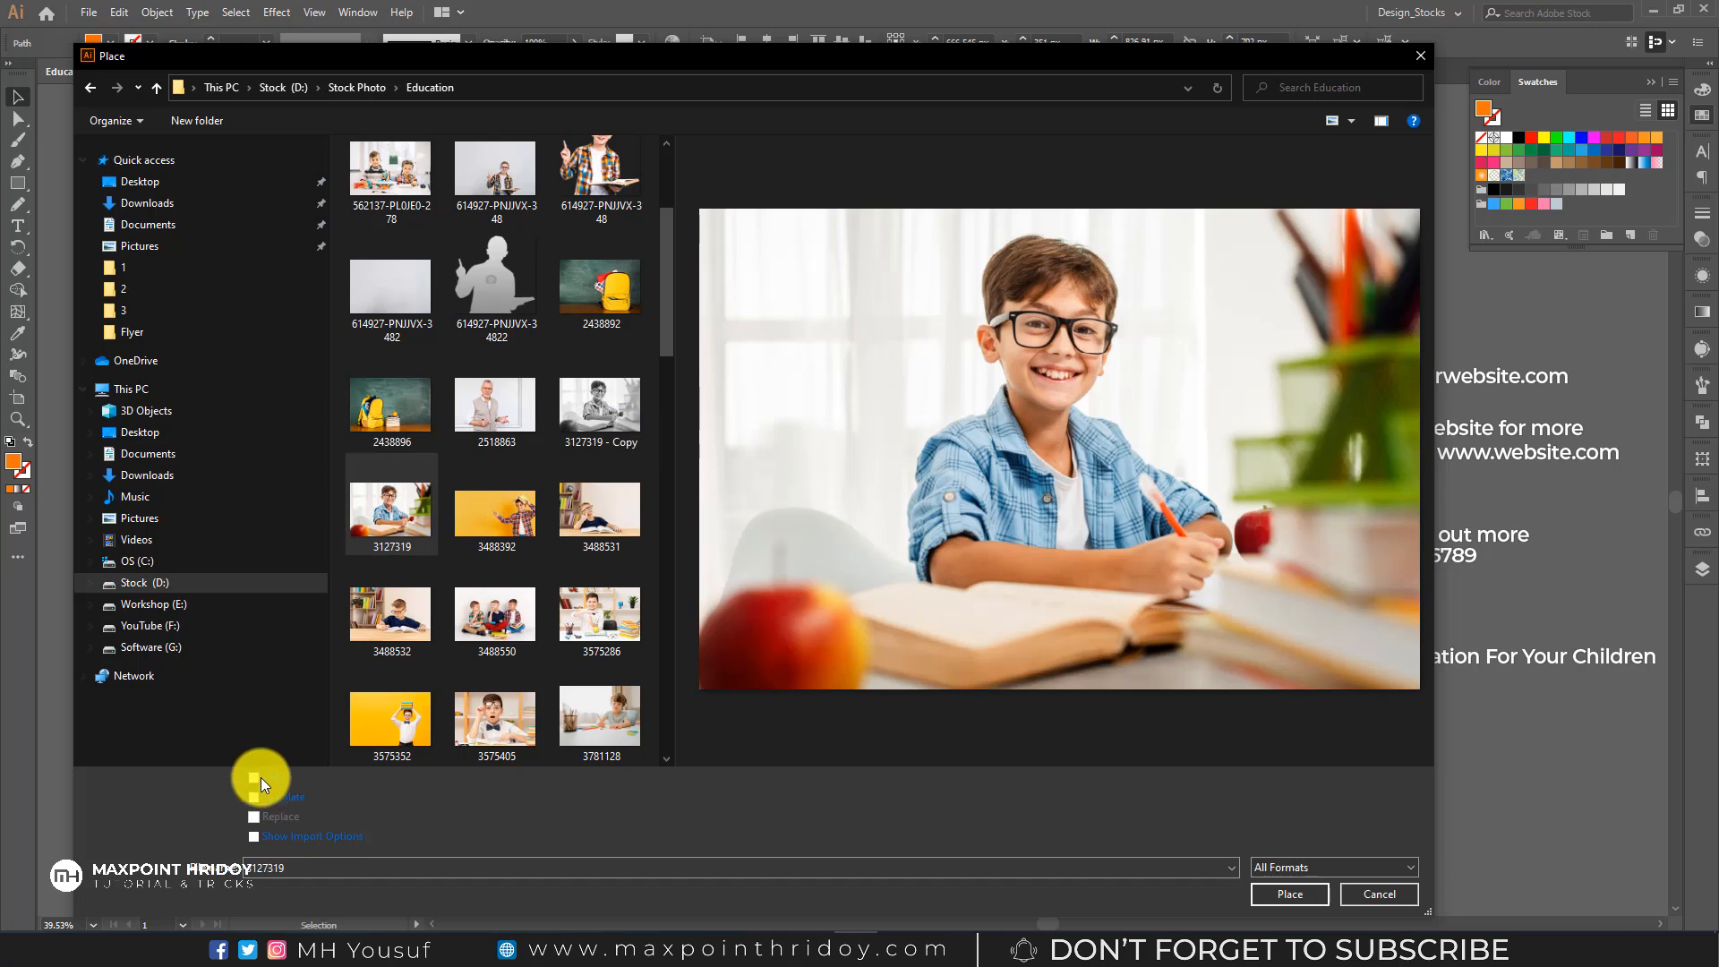
pyautogui.click(1290, 894)
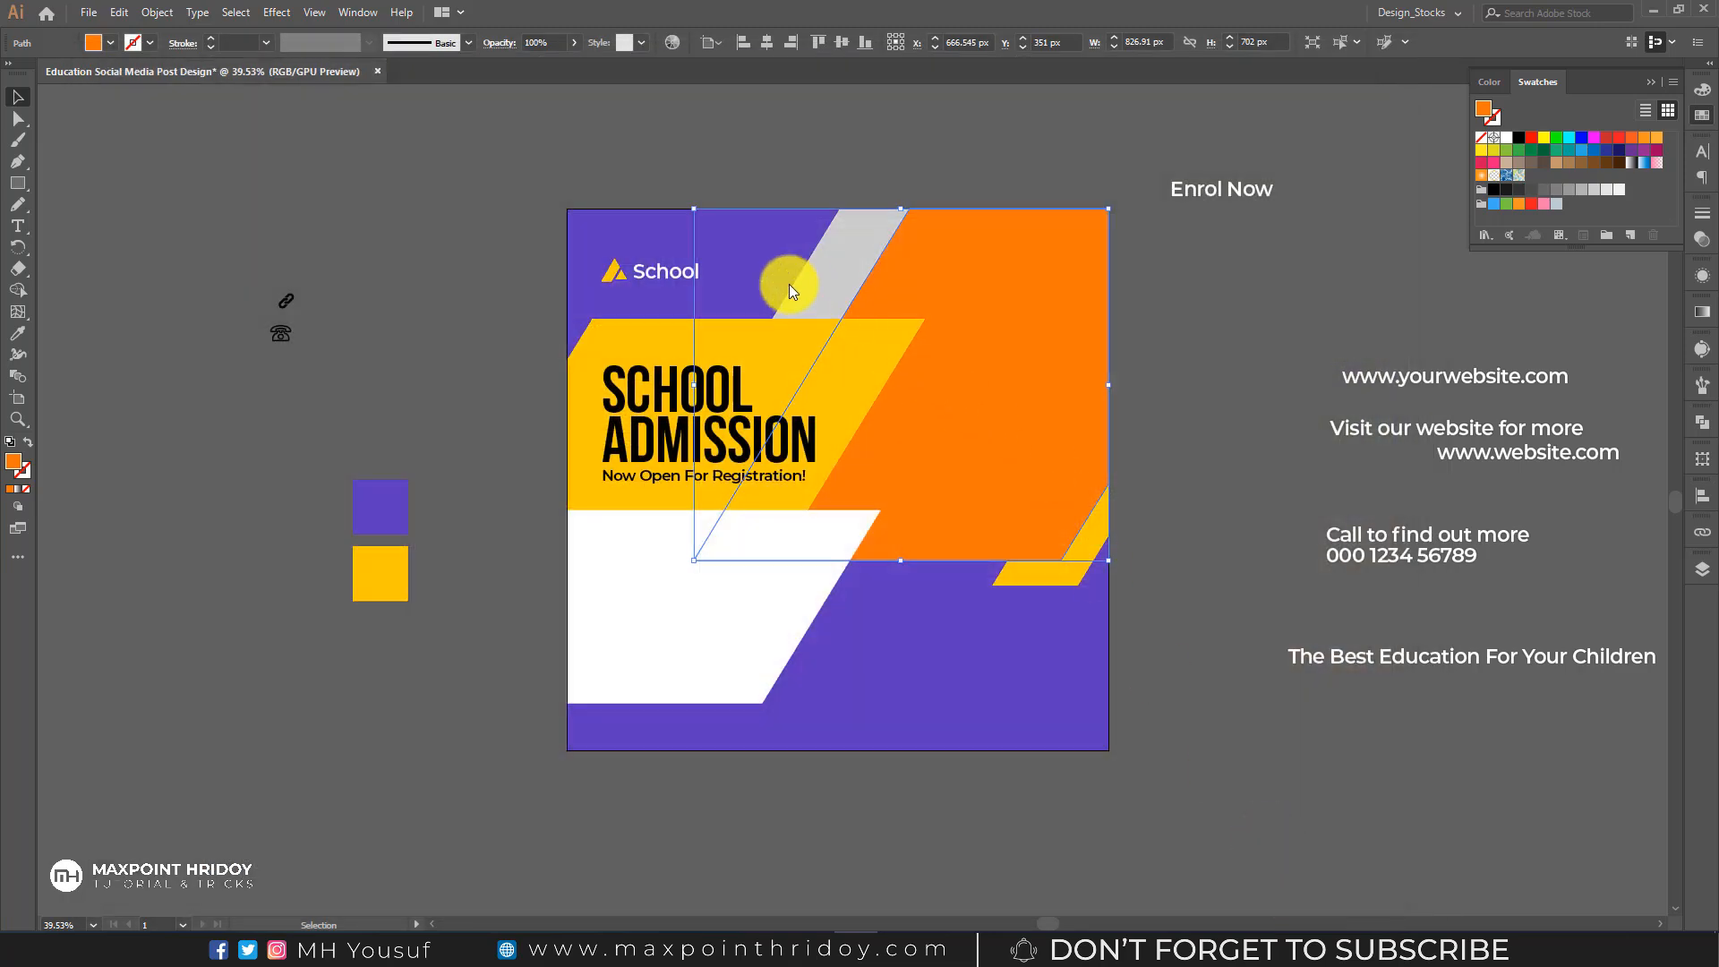
pyautogui.moveTo(659, 192); pyautogui.dragTo(1263, 594)
pyautogui.moveTo(1094, 471); pyautogui.dragTo(1065, 469)
# - Send the boy photo backward through the stacking order until it lies directly behind the orange shape
pyautogui.rightClick(951, 342)
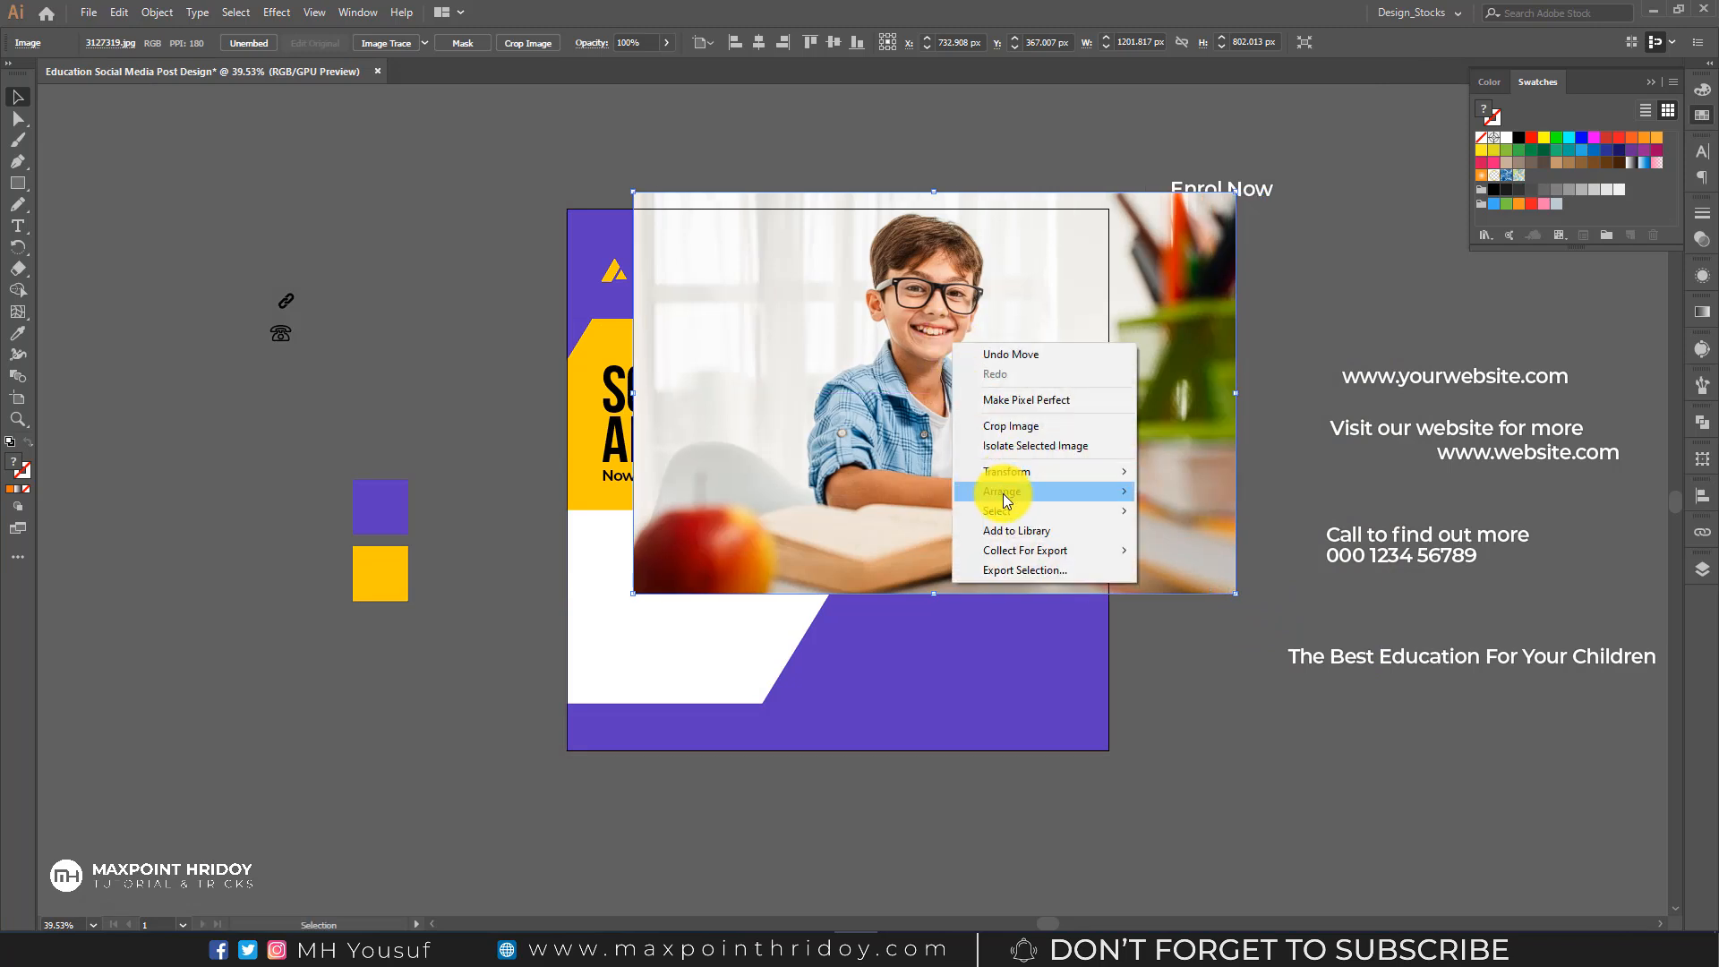
pyautogui.moveTo(1013, 490)
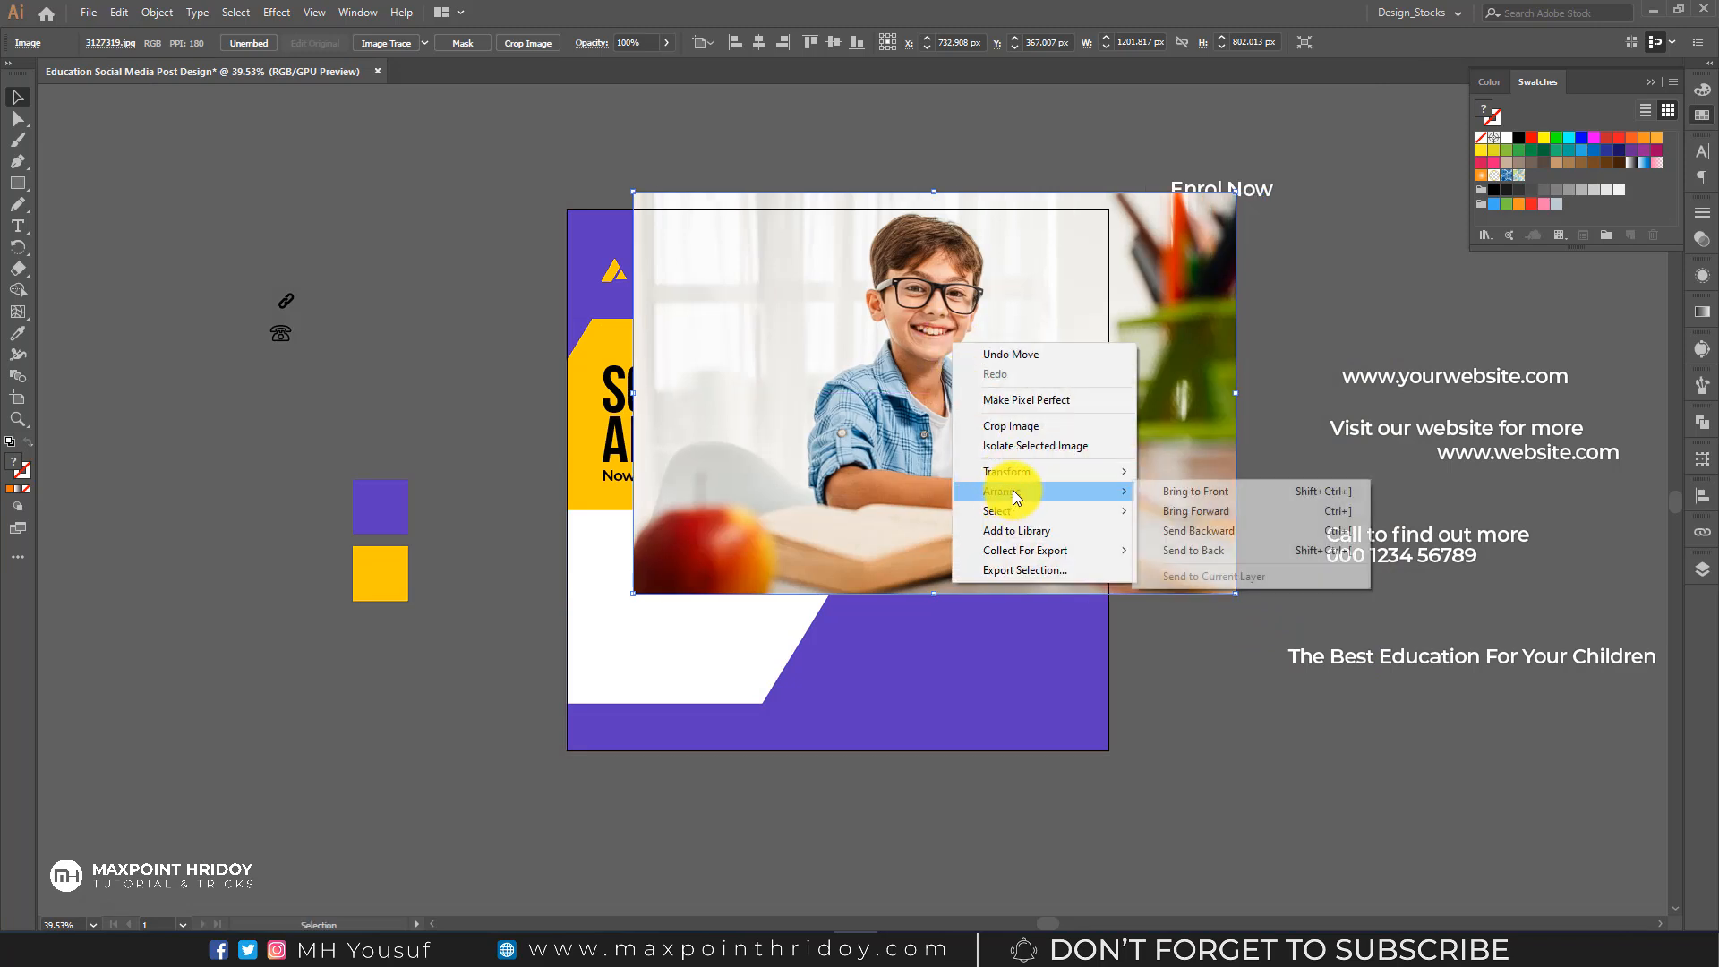
pyautogui.click(1221, 535)
pyautogui.rightClick(1046, 356)
pyautogui.moveTo(1124, 506)
pyautogui.click(1287, 541)
pyautogui.press('ctrl')
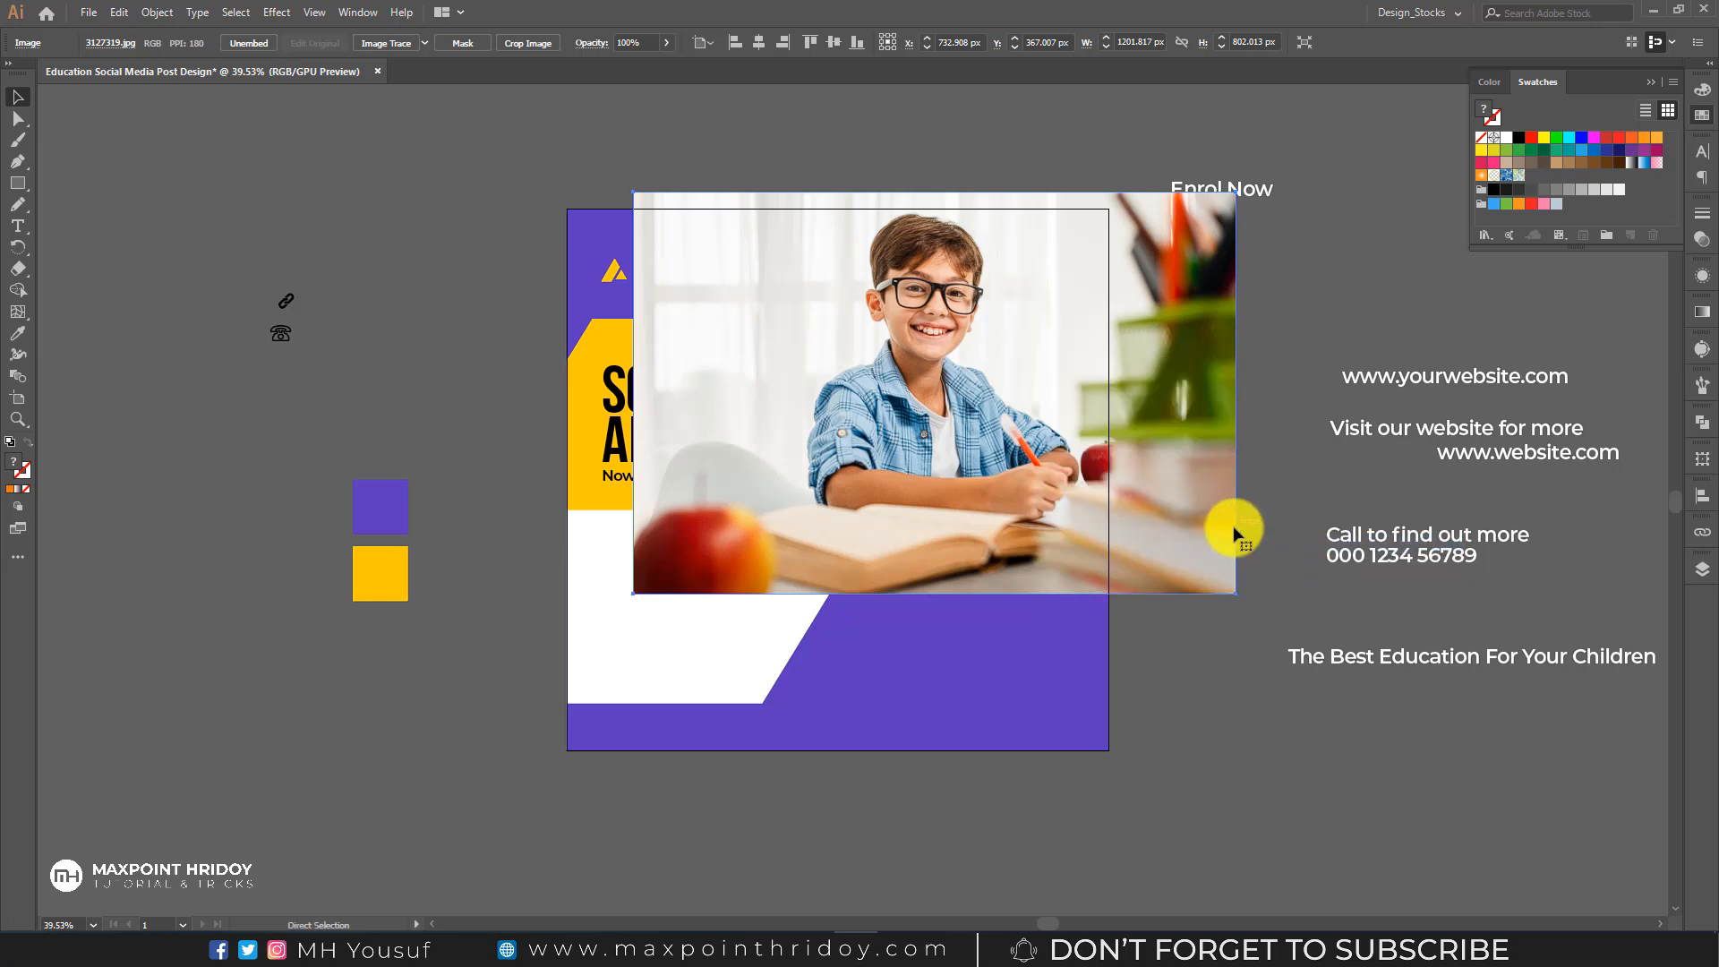
pyautogui.hotkey('ctrl', '[')
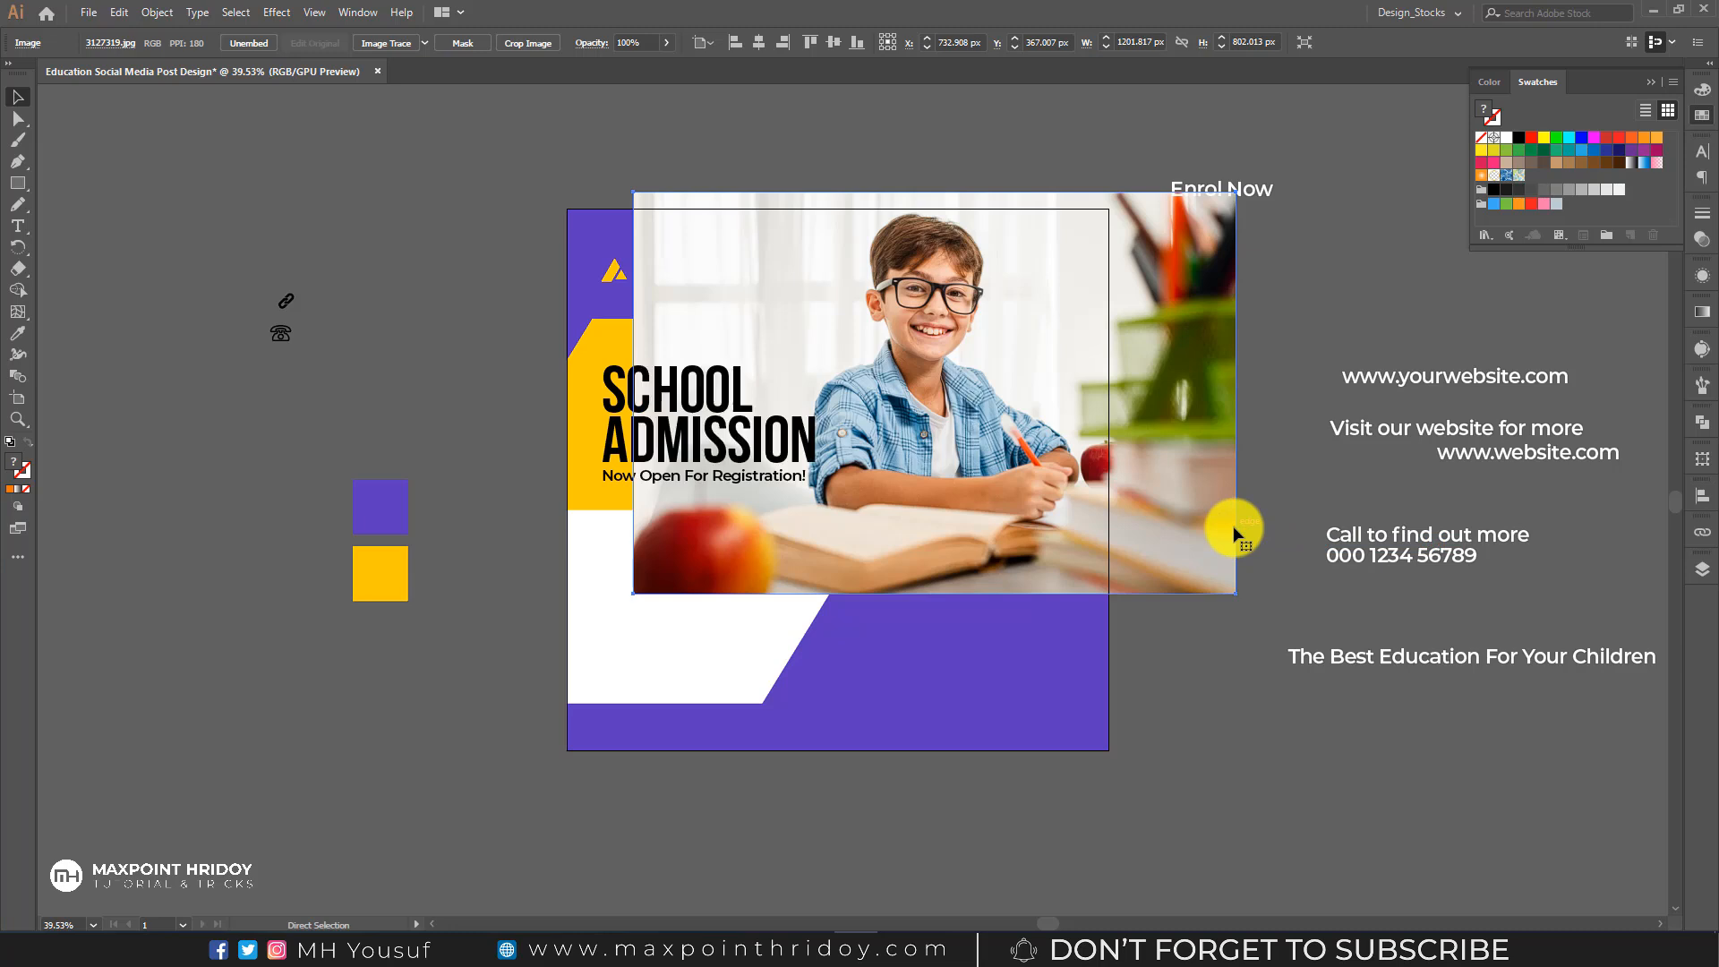
pyautogui.hotkey('ctrl', '[')
pyautogui.hotkey('ctrl', '[')
pyautogui.hotkey('ctrl', '[')
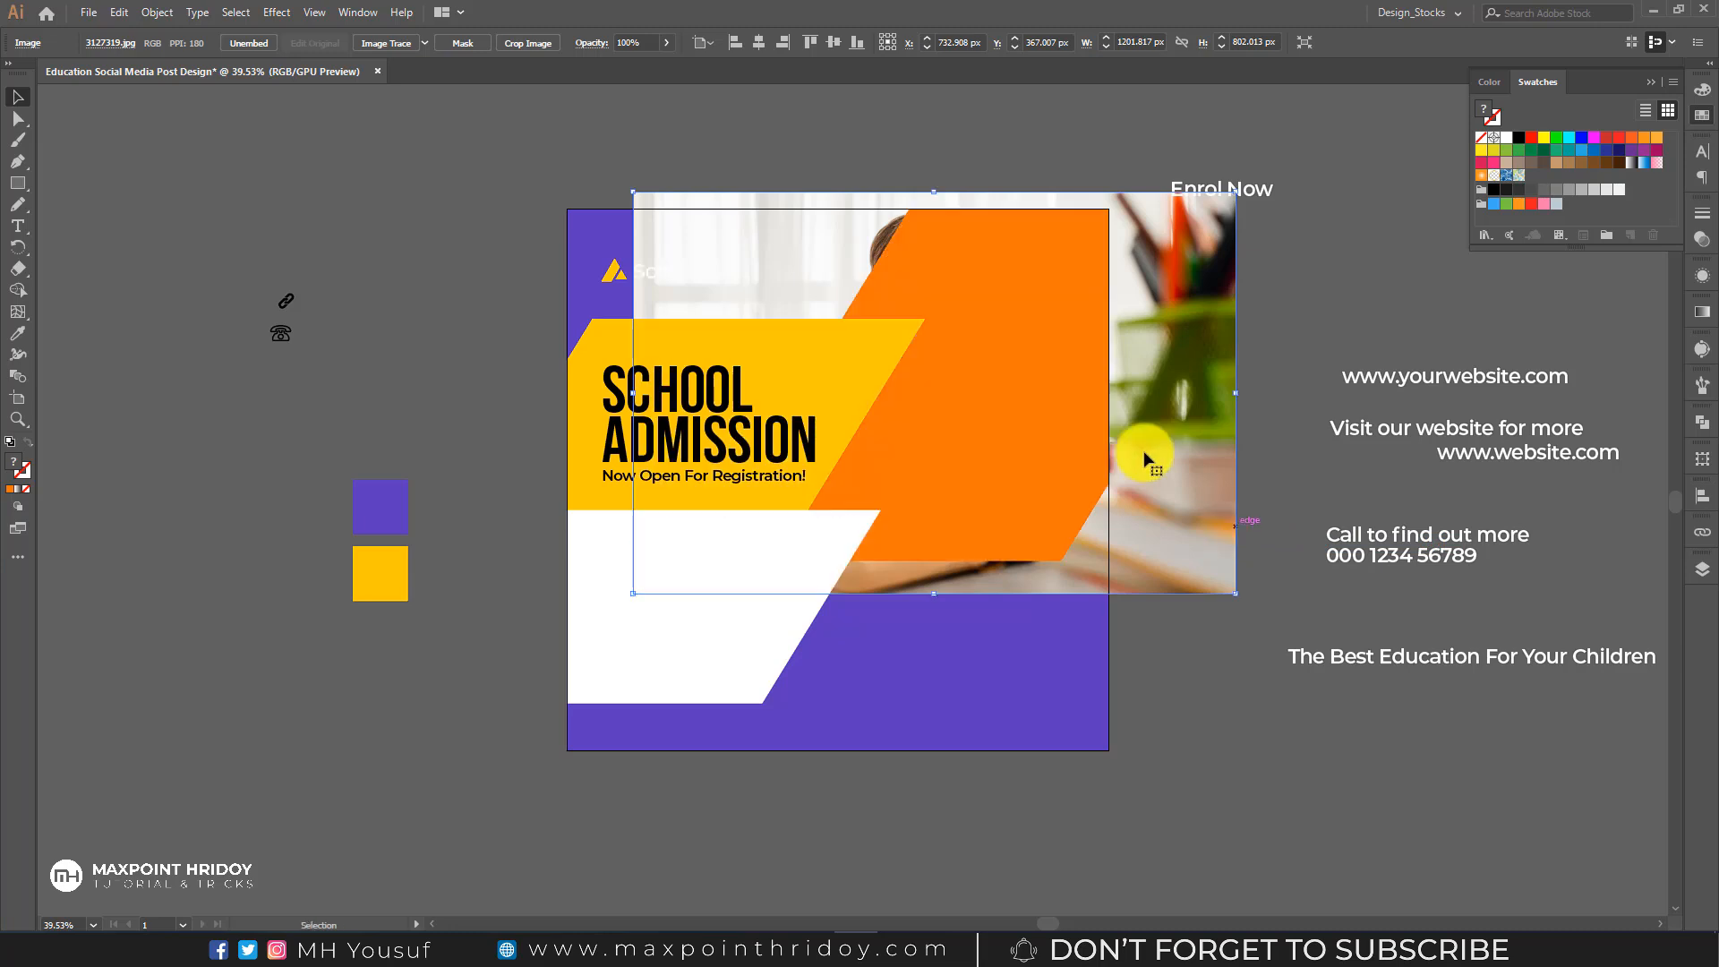
# - Make a clipping mask that crops the boy photo to the orange slanted shape
pyautogui.click(1280, 404)
pyautogui.click(1223, 288)
pyautogui.click(1273, 314)
pyautogui.keyDown('shift'); pyautogui.click(1058, 307); pyautogui.keyUp('shift')
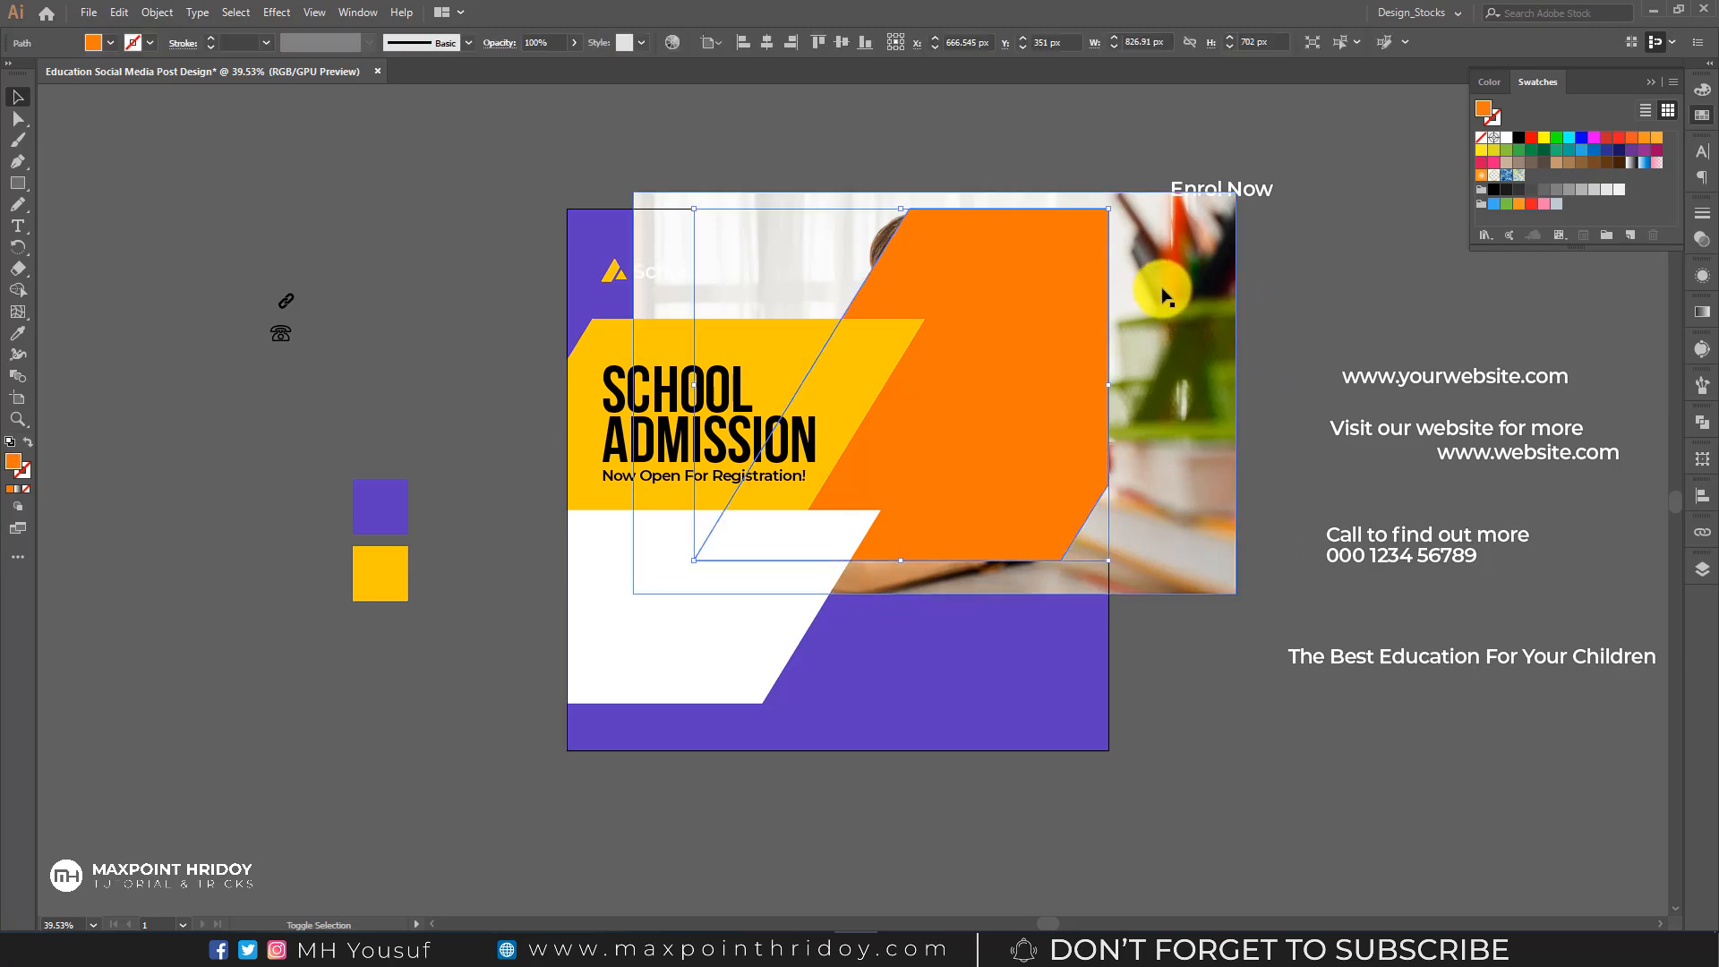
pyautogui.keyDown('shift'); pyautogui.click(1162, 291); pyautogui.keyUp('shift')
pyautogui.rightClick(1058, 278)
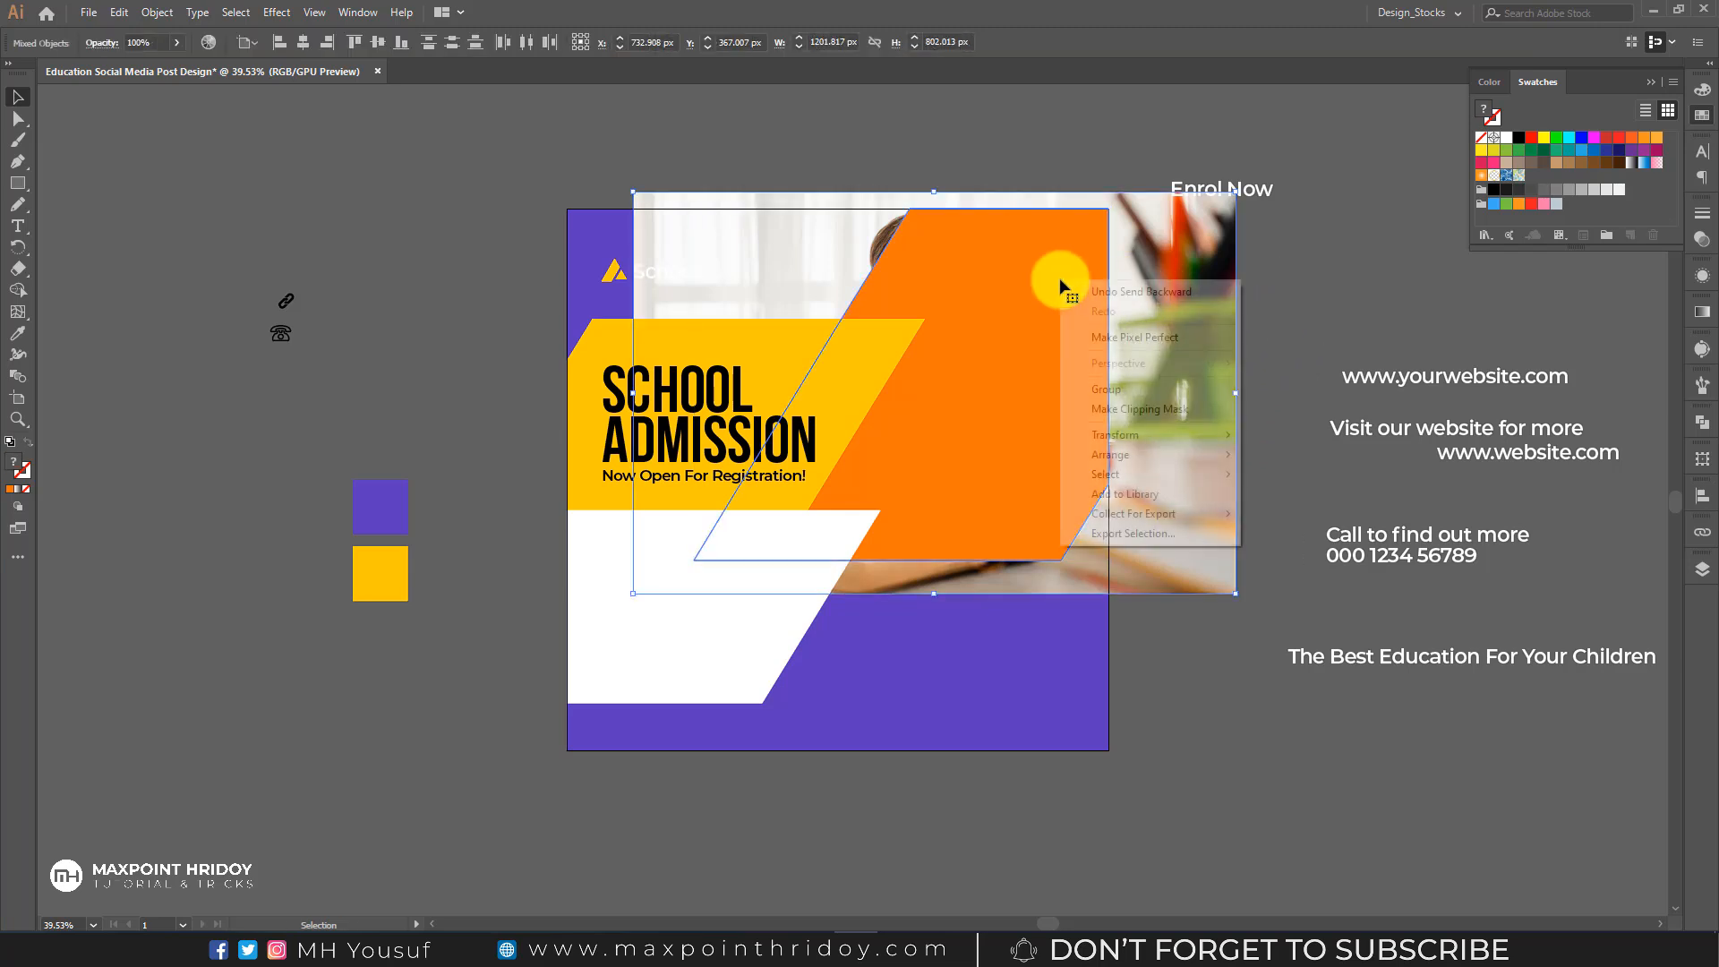
pyautogui.click(1149, 416)
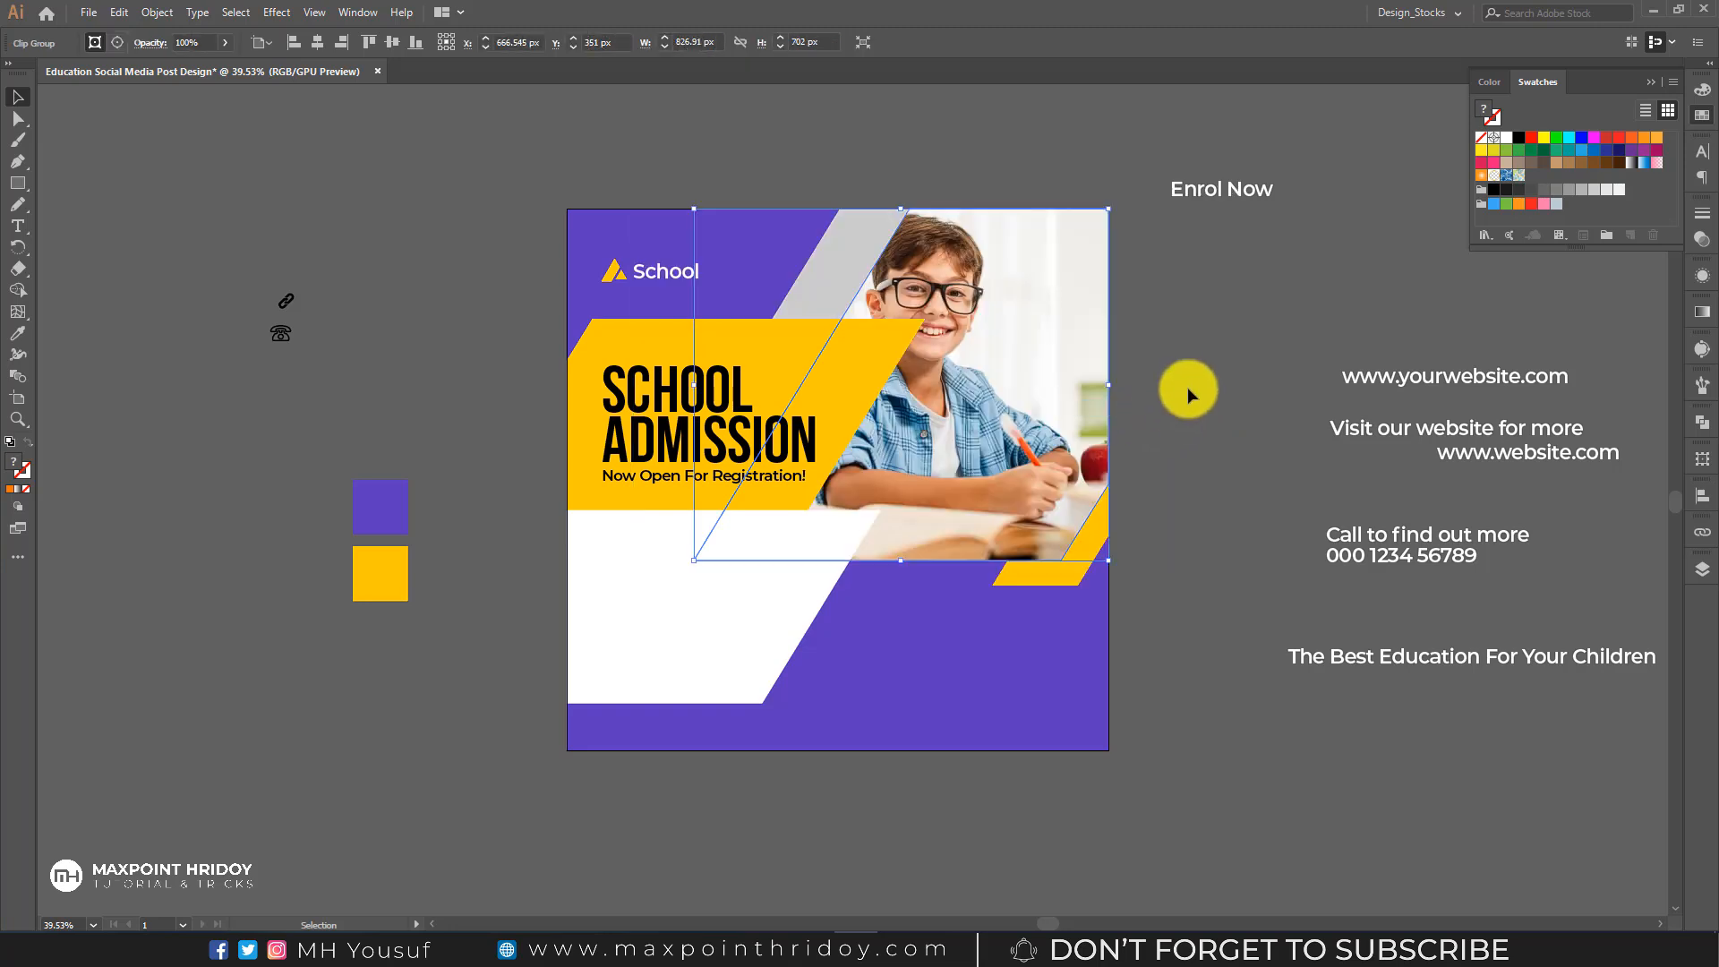
pyautogui.click(1110, 377)
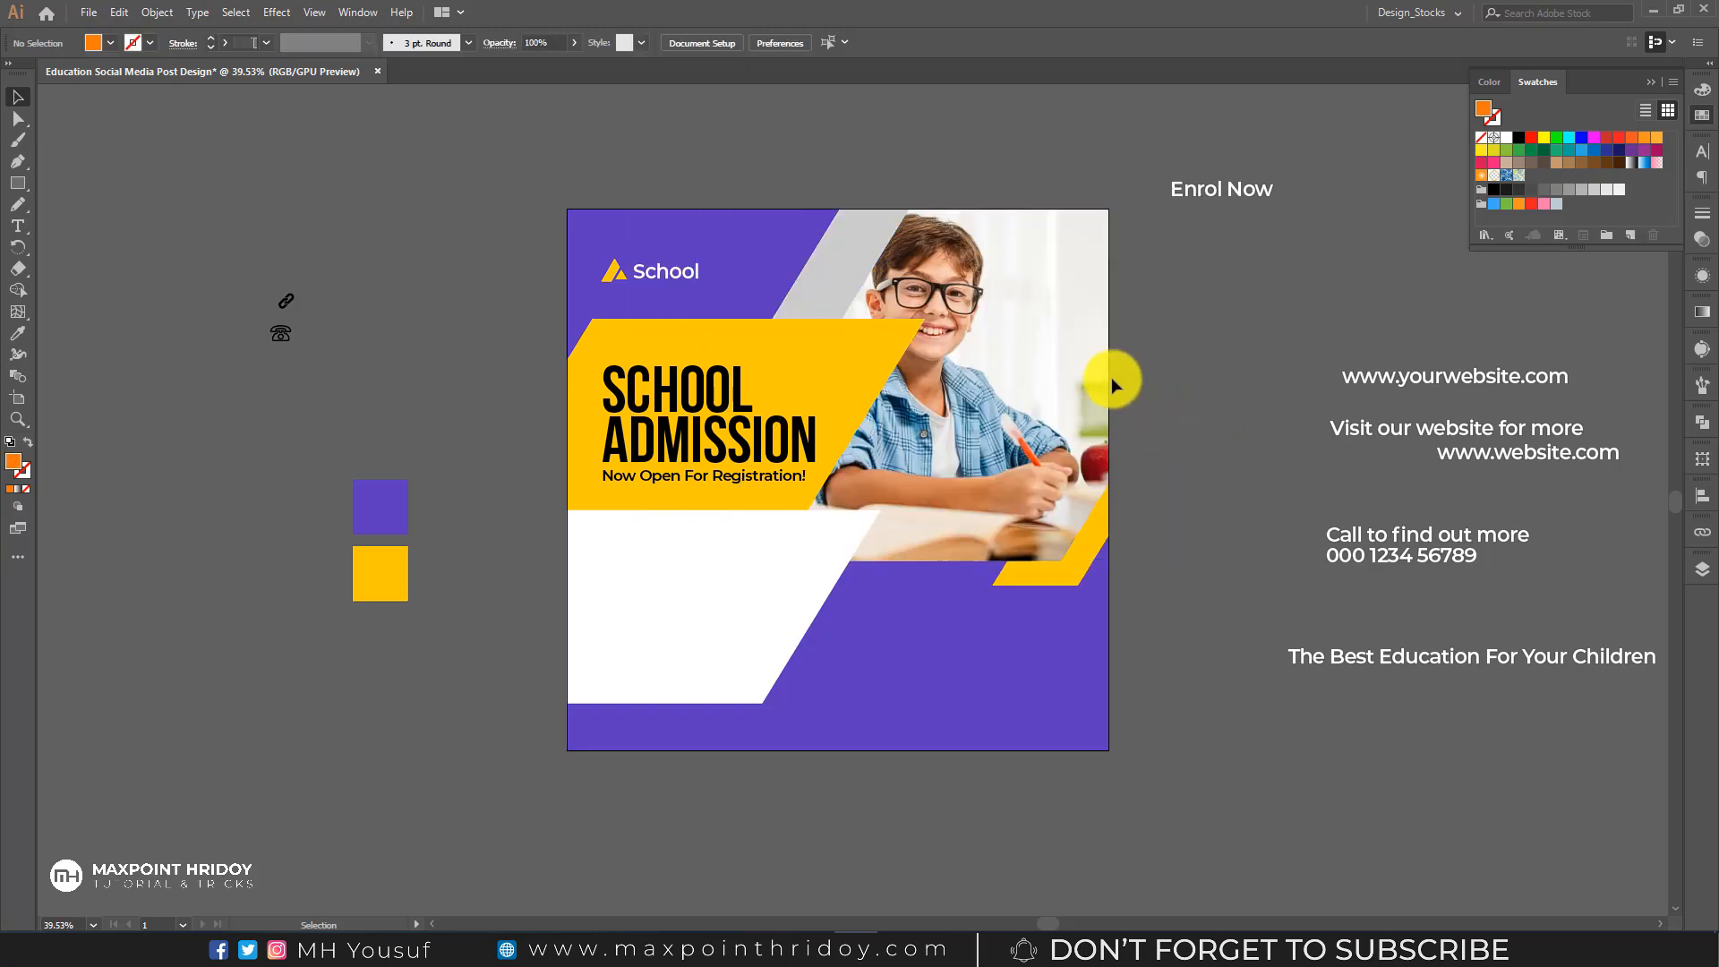
# - Shift the photo rightward inside its mask and pull the yellow heading shape's upper right corner inward to about X 680 px
pyautogui.click(17, 117)
pyautogui.moveTo(955, 372)
pyautogui.mouseDown()
pyautogui.moveTo(989, 383)
pyautogui.moveTo(943, 372)
pyautogui.moveTo(947, 346)
pyautogui.mouseUp()
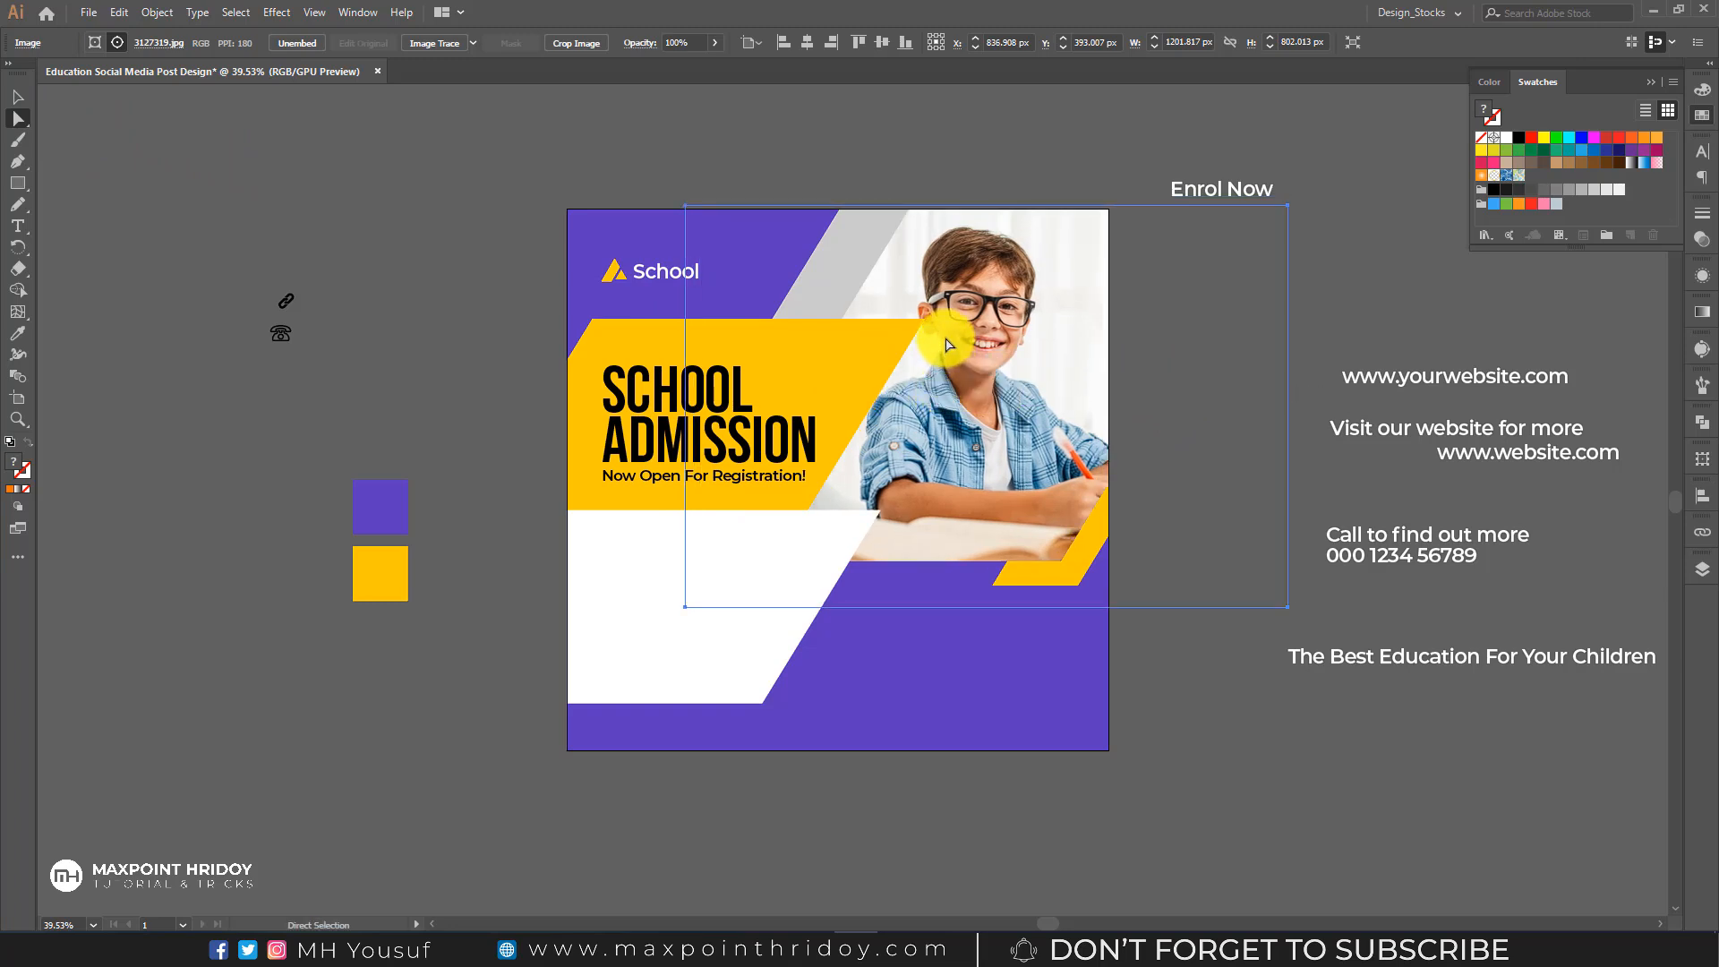
pyautogui.click(1106, 494)
pyautogui.moveTo(1106, 489); pyautogui.dragTo(1322, 532)
pyautogui.hotkey('ctrl', 'z')
pyautogui.click(1173, 483)
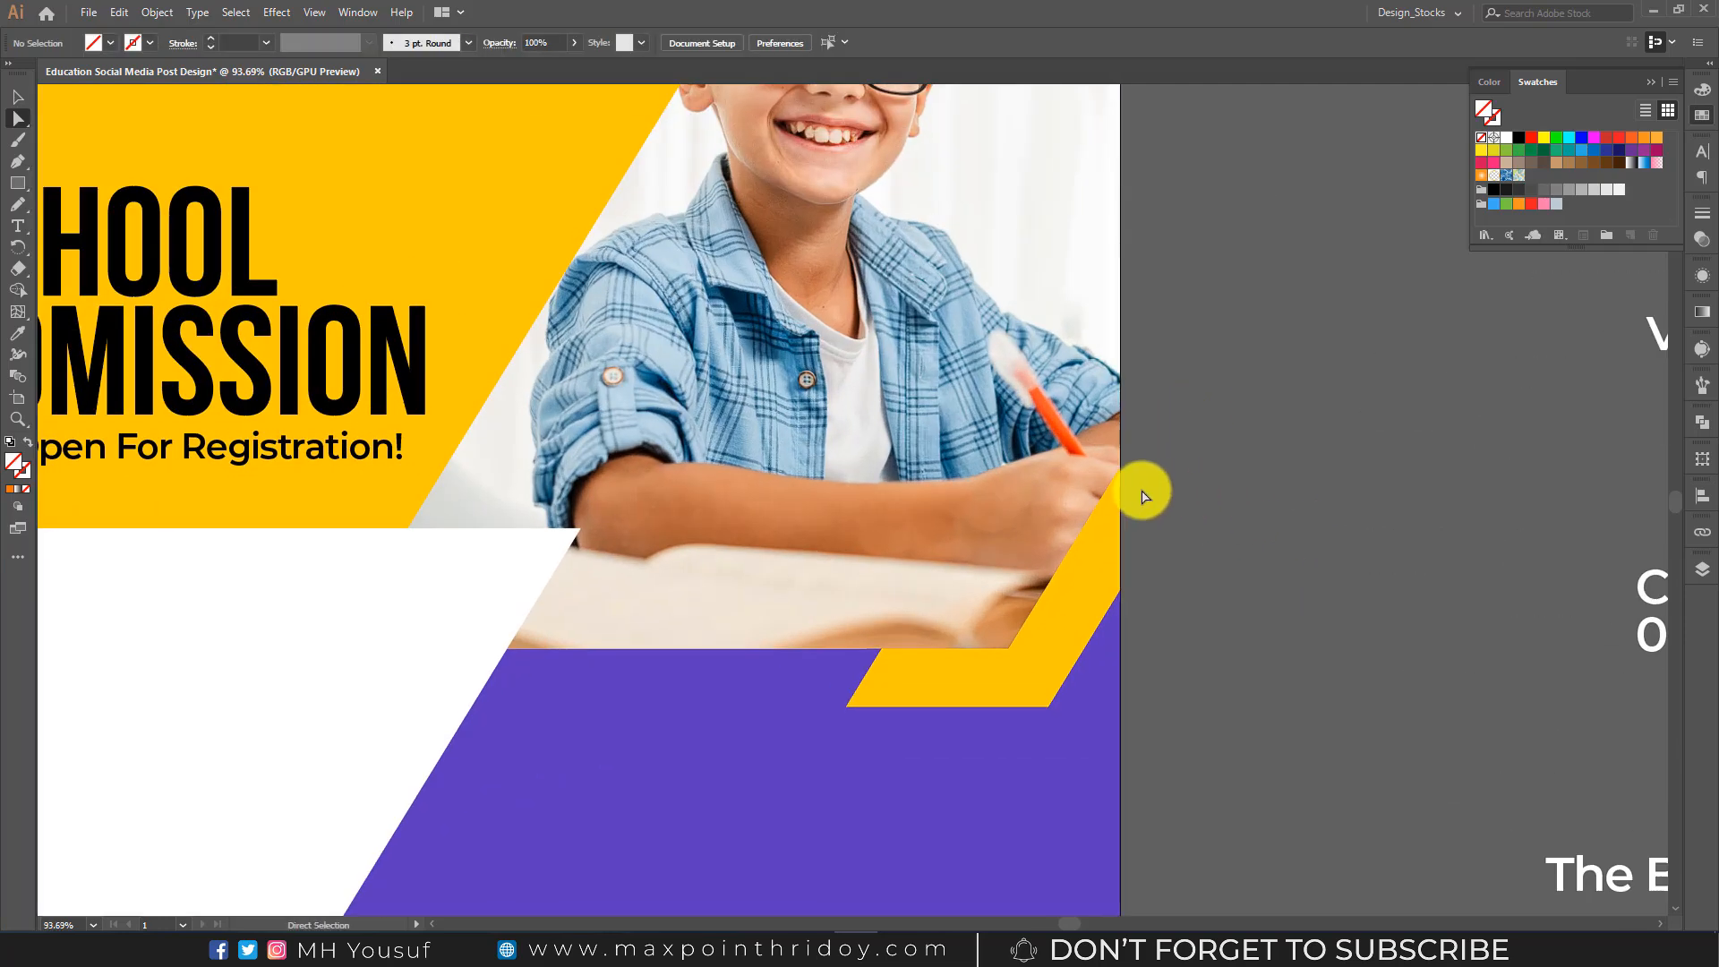
pyautogui.moveTo(1113, 438); pyautogui.dragTo(1059, 527)
pyautogui.click(1094, 513)
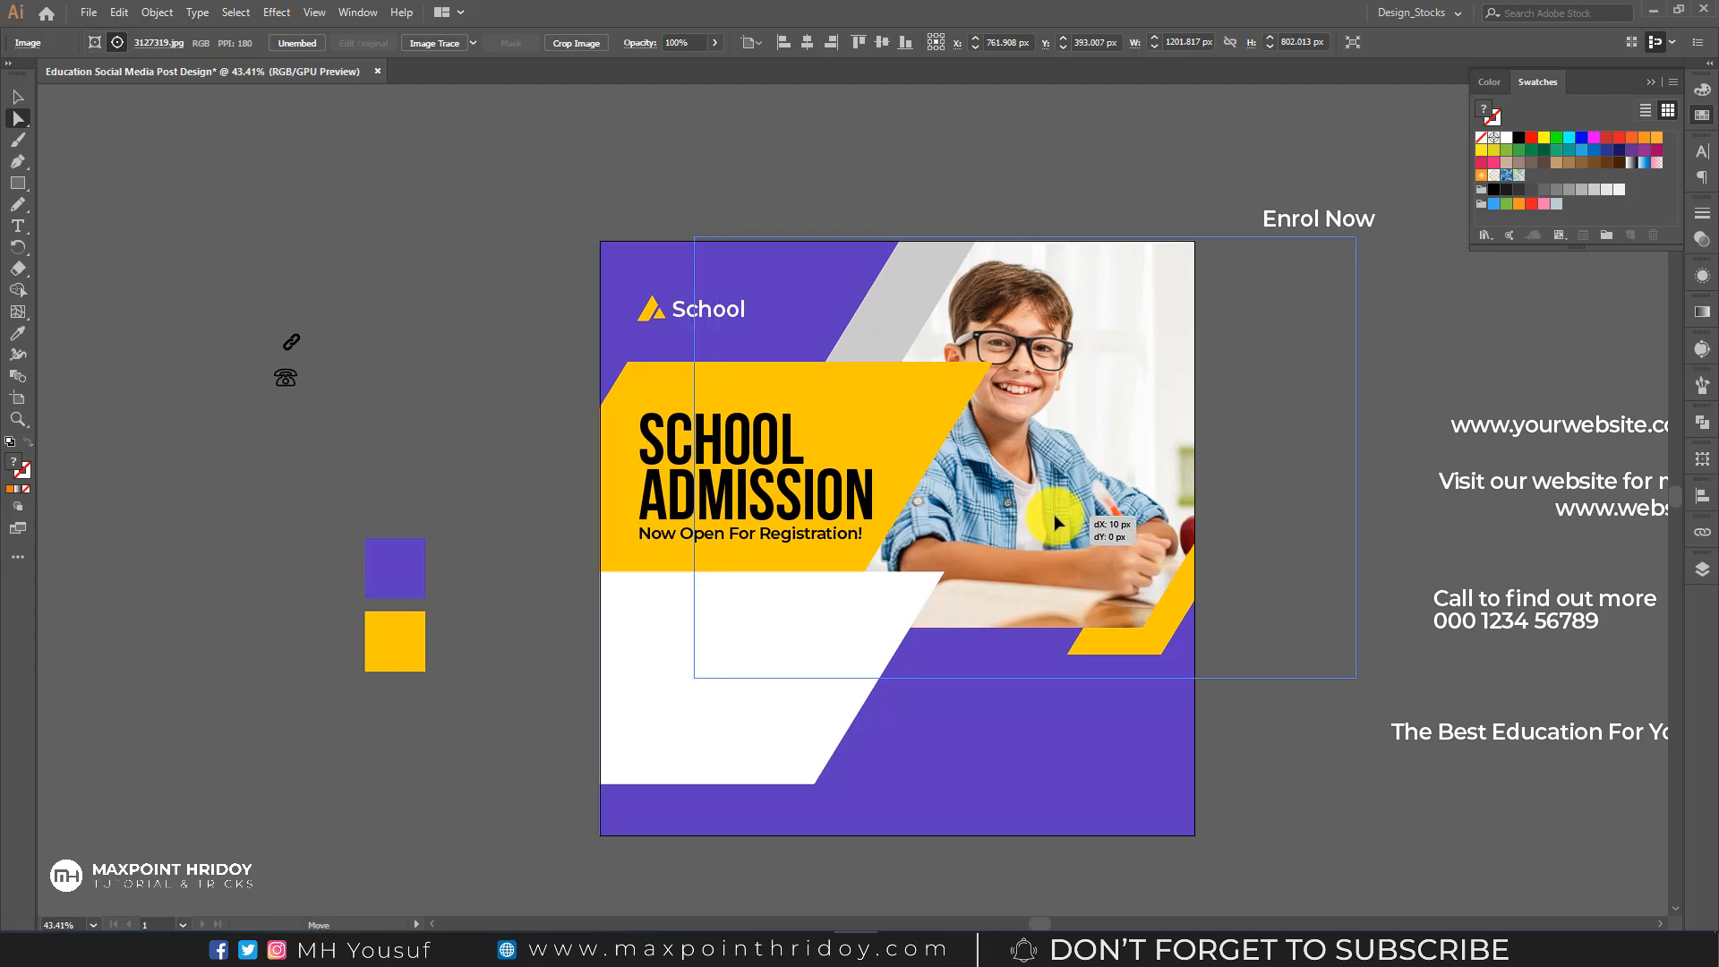
pyautogui.click(971, 365)
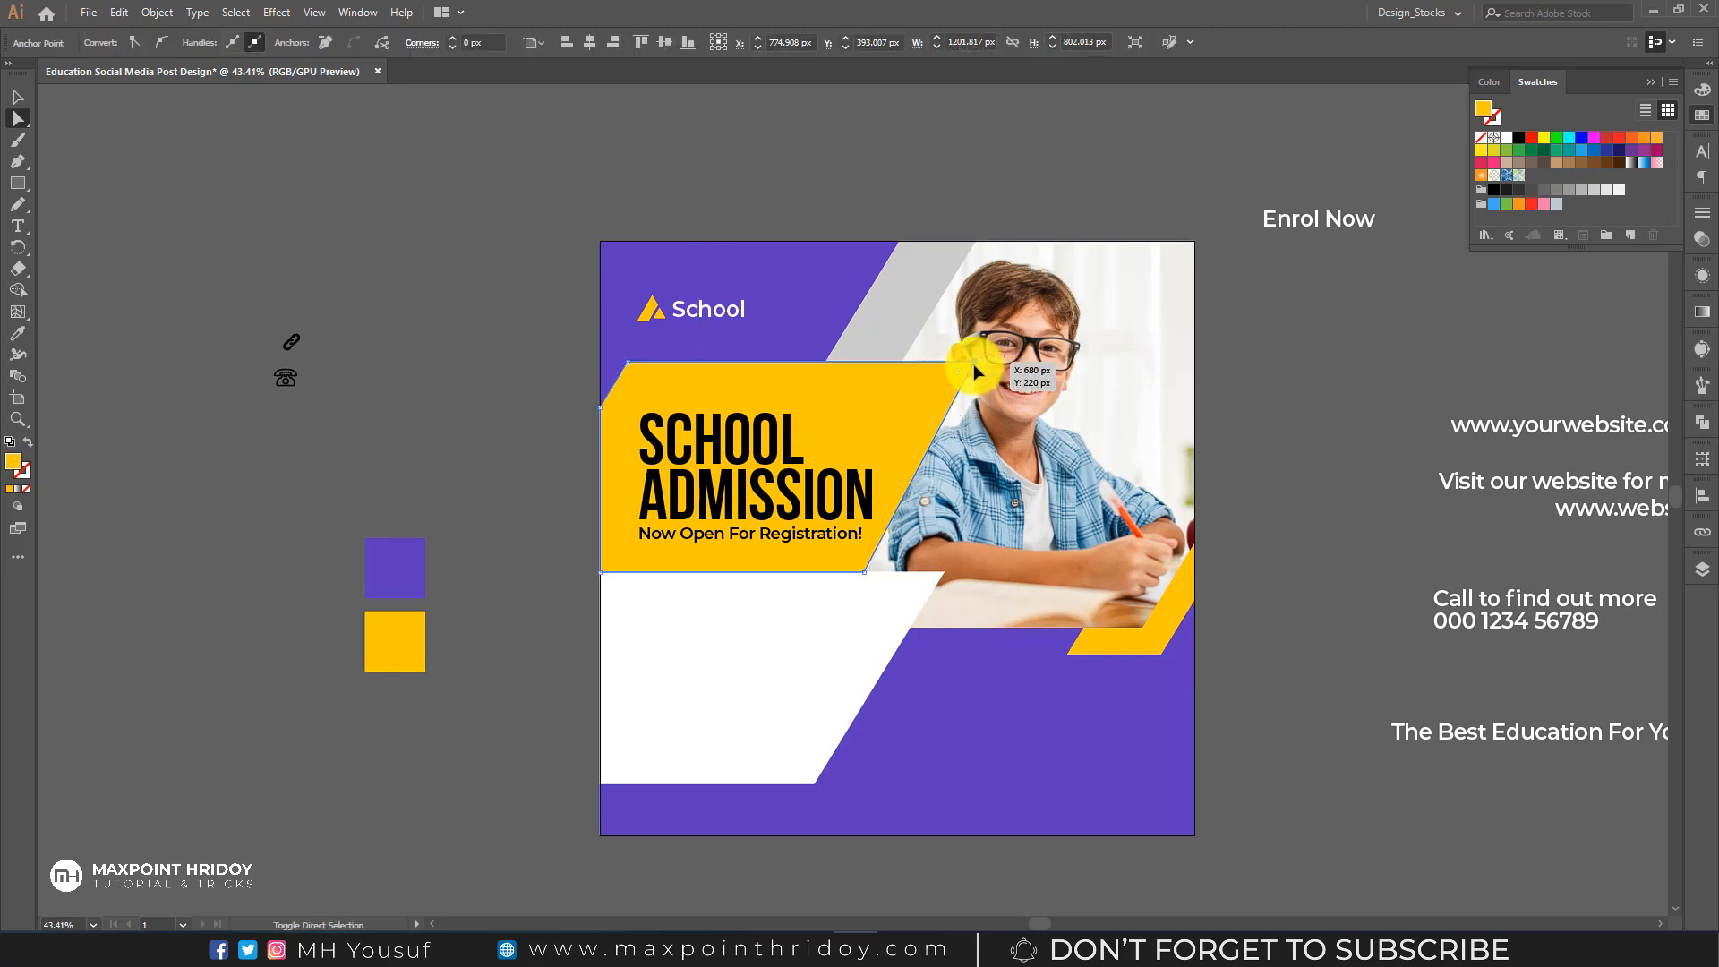
# - Scale the masked photo down to about 1125 x 751 px and shift it rightward to about X 816 px
pyautogui.click(1101, 422)
pyautogui.moveTo(1030, 447); pyautogui.dragTo(1056, 455)
pyautogui.press('v')
pyautogui.moveTo(1042, 684); pyautogui.dragTo(1043, 653)
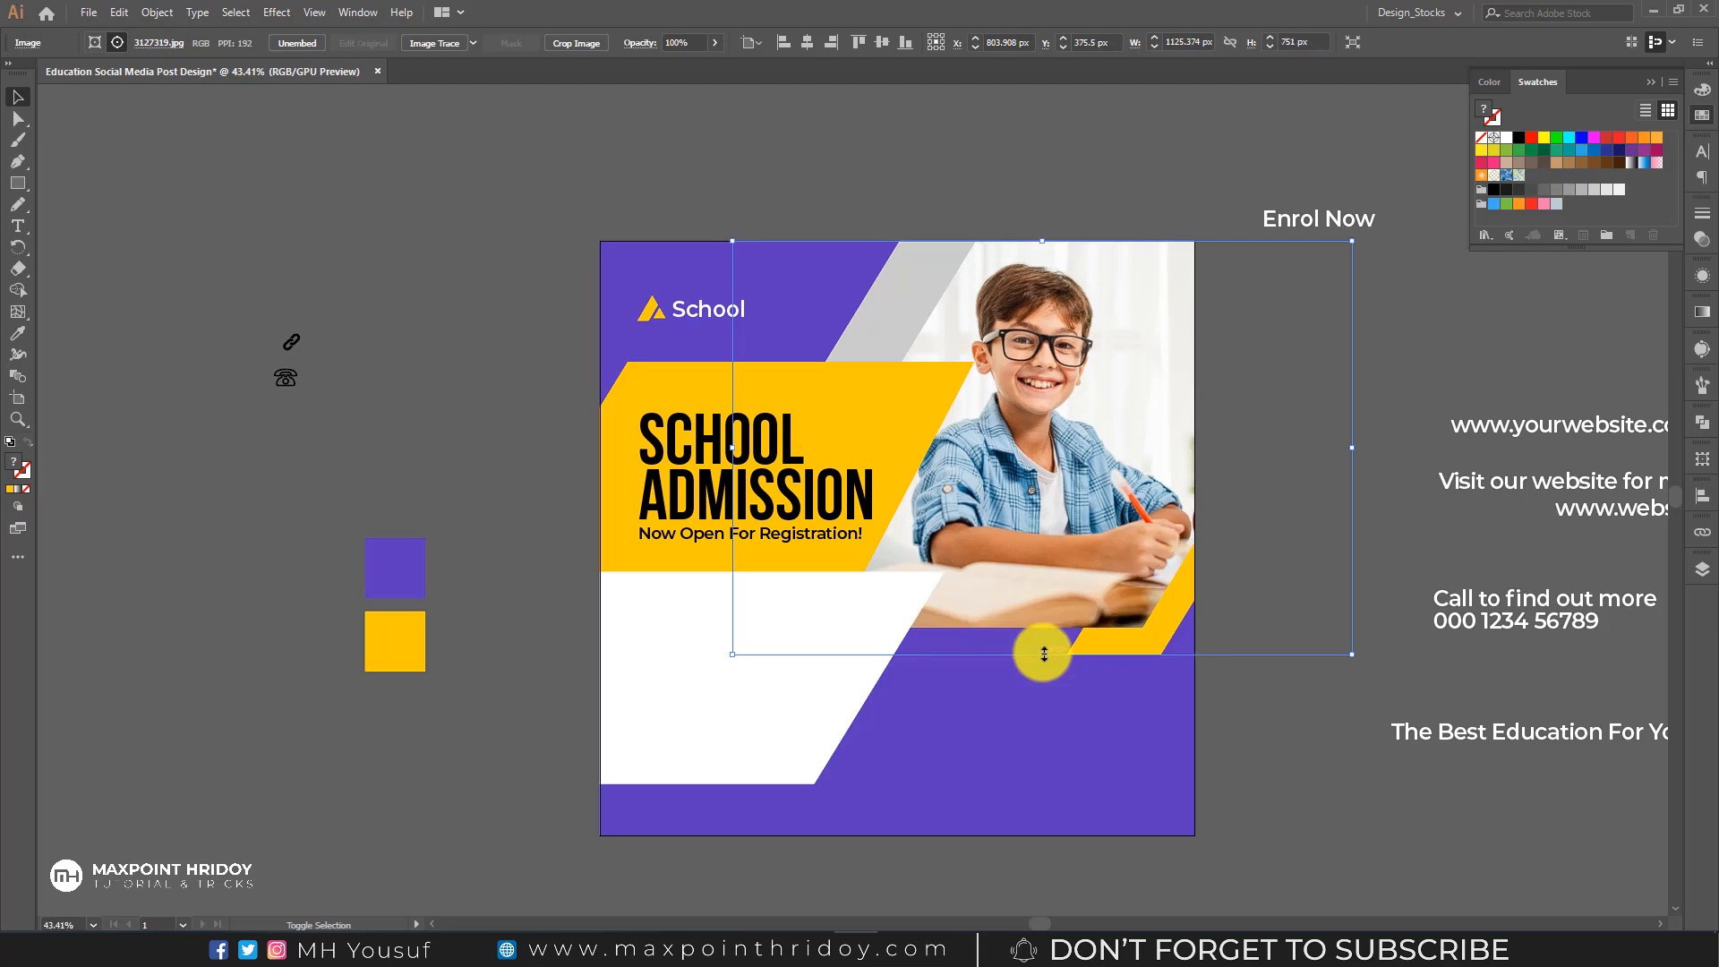
pyautogui.press('a')
pyautogui.moveTo(1018, 453); pyautogui.dragTo(1026, 436)
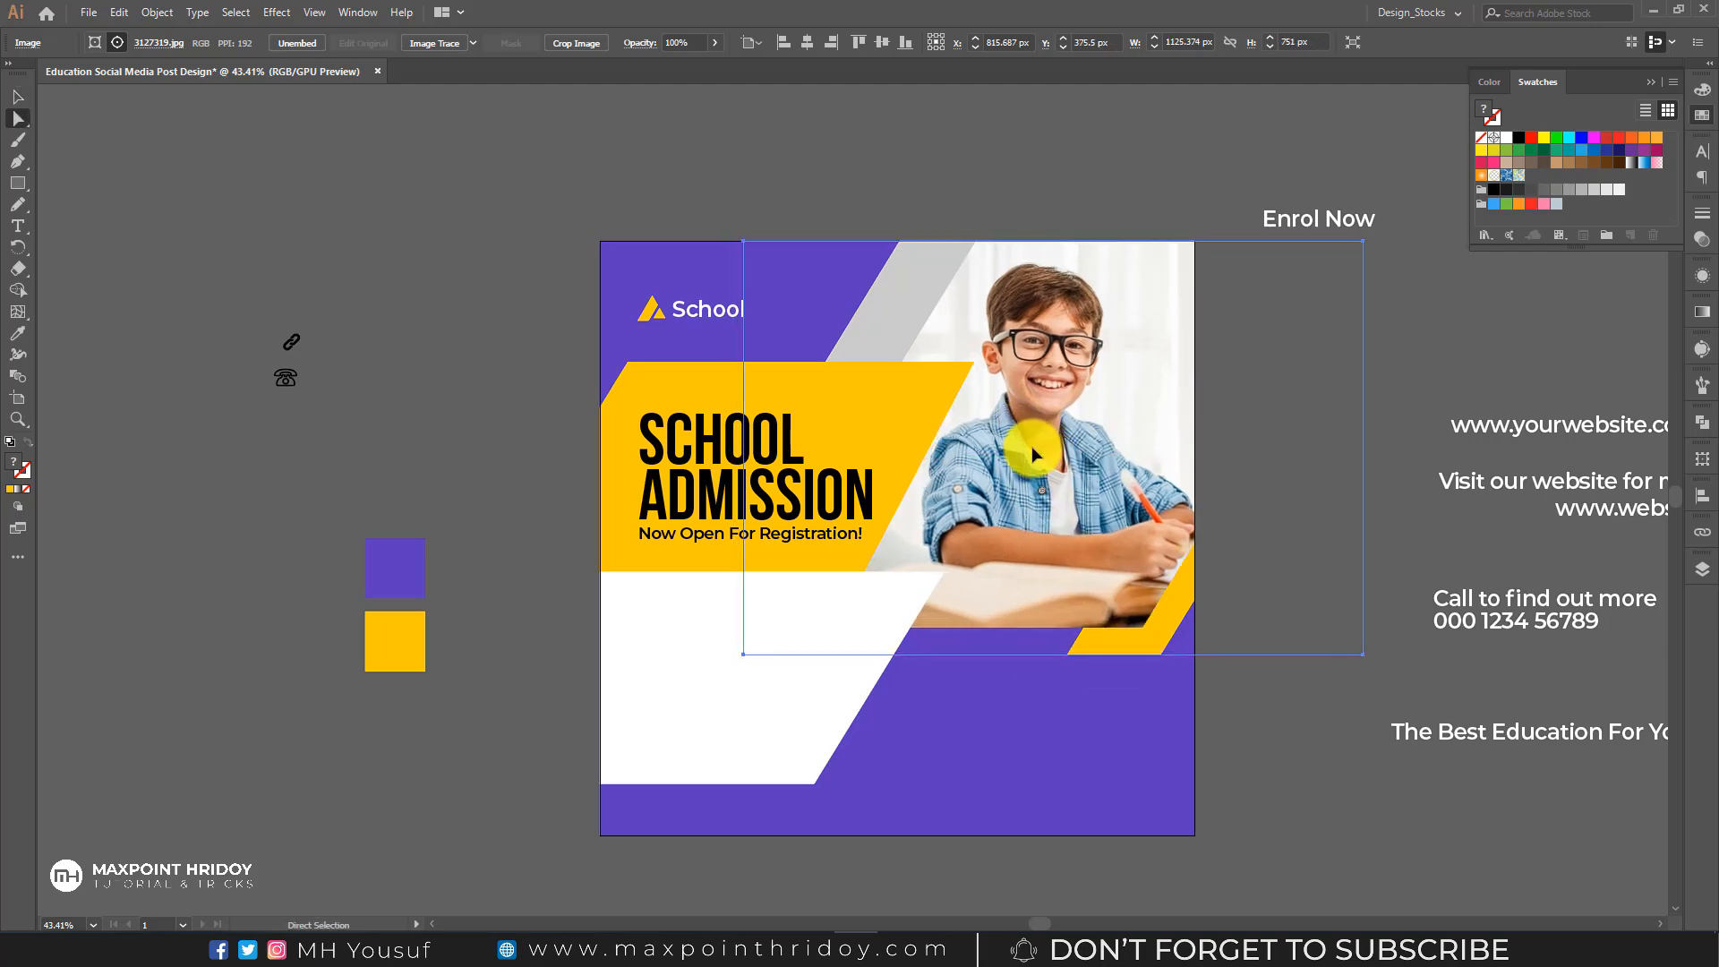
# - Enlarge the masked photo to about 1172 x 782 px and nudge it slightly leftward
pyautogui.click(1432, 385)
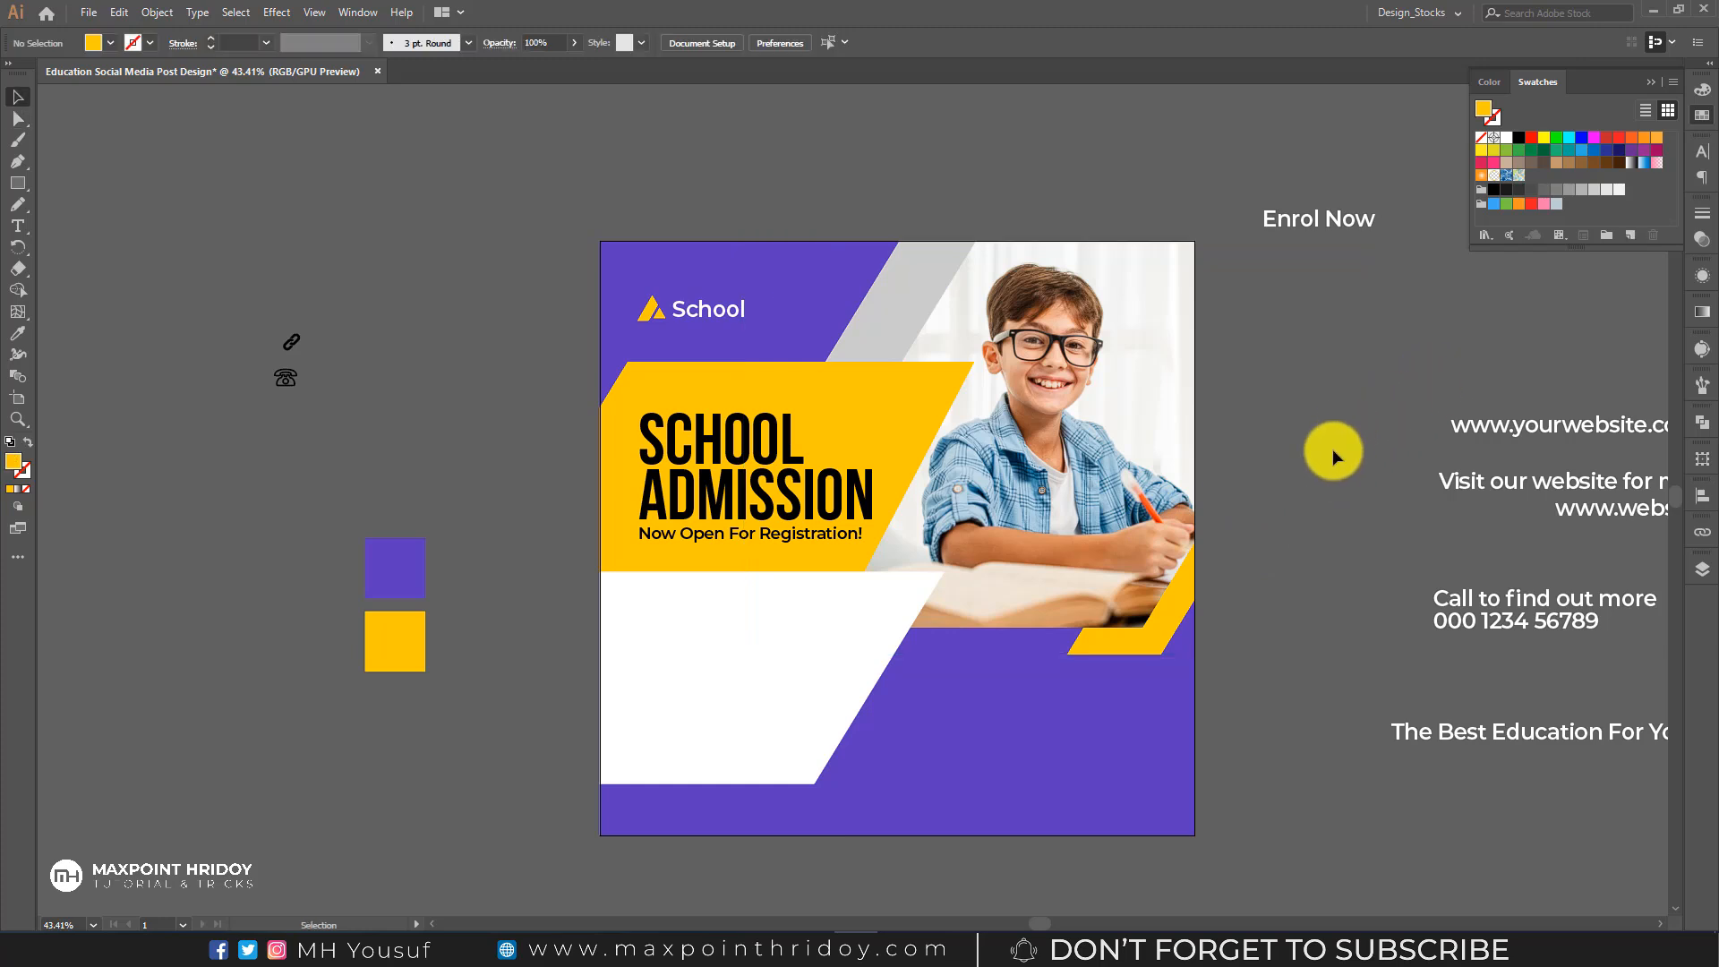
pyautogui.press('a')
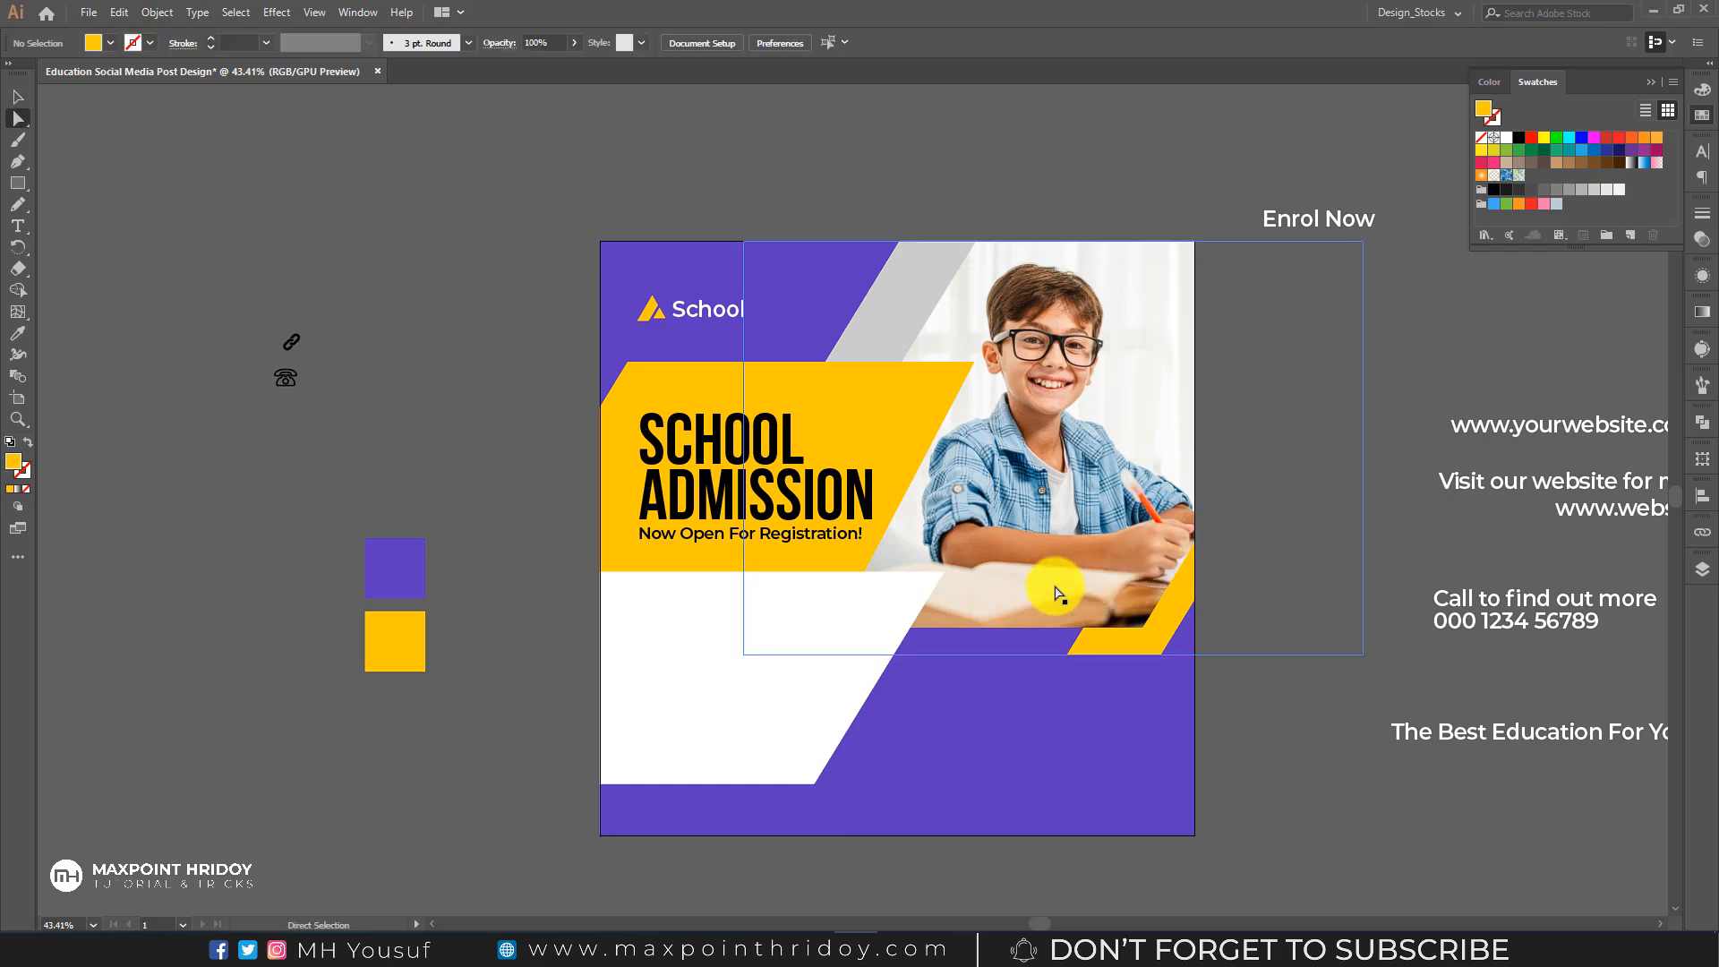
pyautogui.click(1056, 593)
pyautogui.moveTo(1053, 662); pyautogui.dragTo(1047, 669)
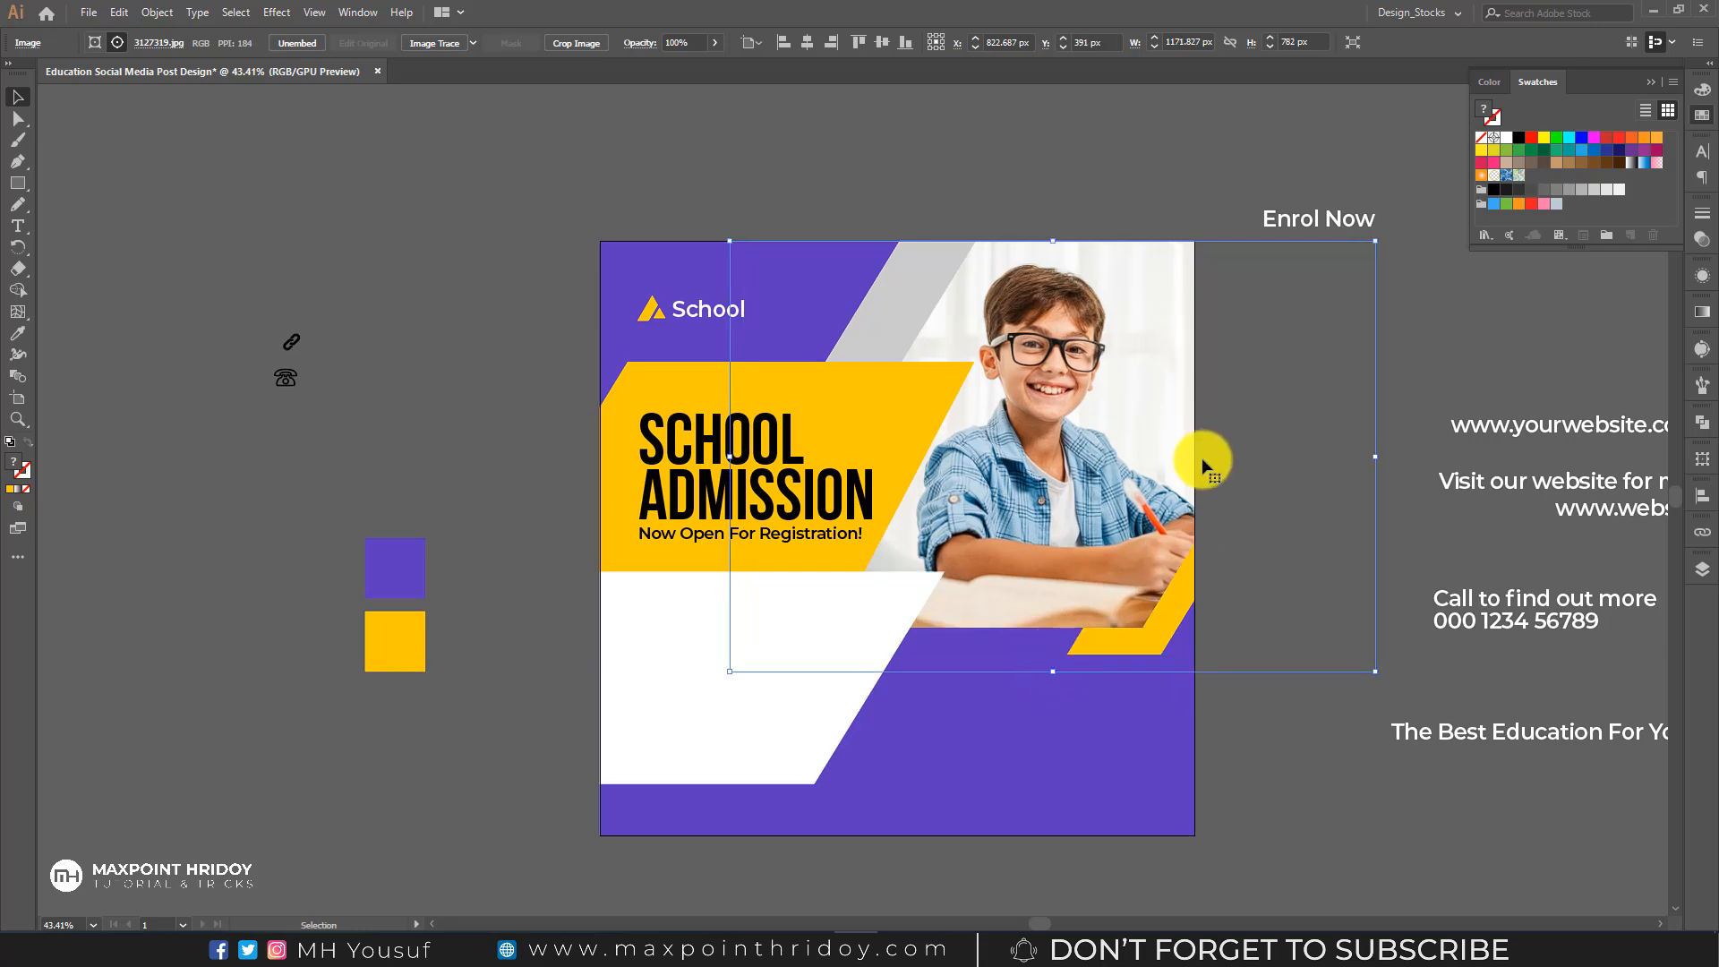
pyautogui.hotkey('shift', 'Left')
# - Recolour the gray slanted strip behind the photo with a lighter gray swatch
pyautogui.click(557, 229)
pyautogui.click(915, 280)
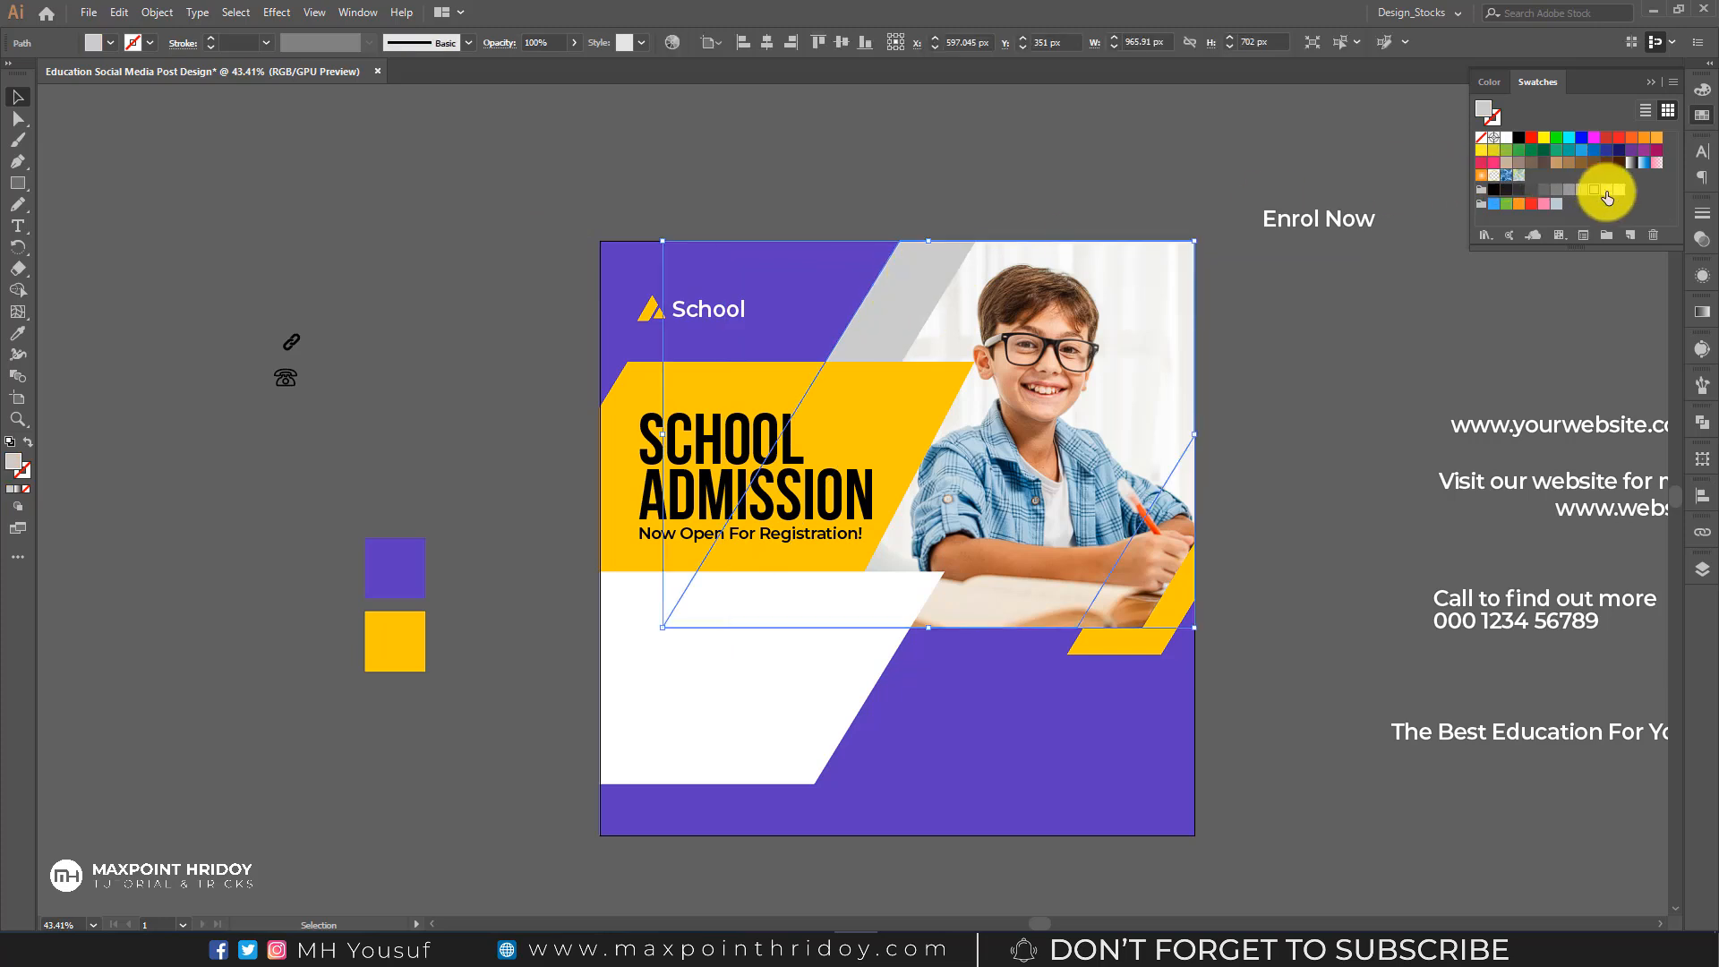
pyautogui.click(1607, 190)
pyautogui.click(1151, 230)
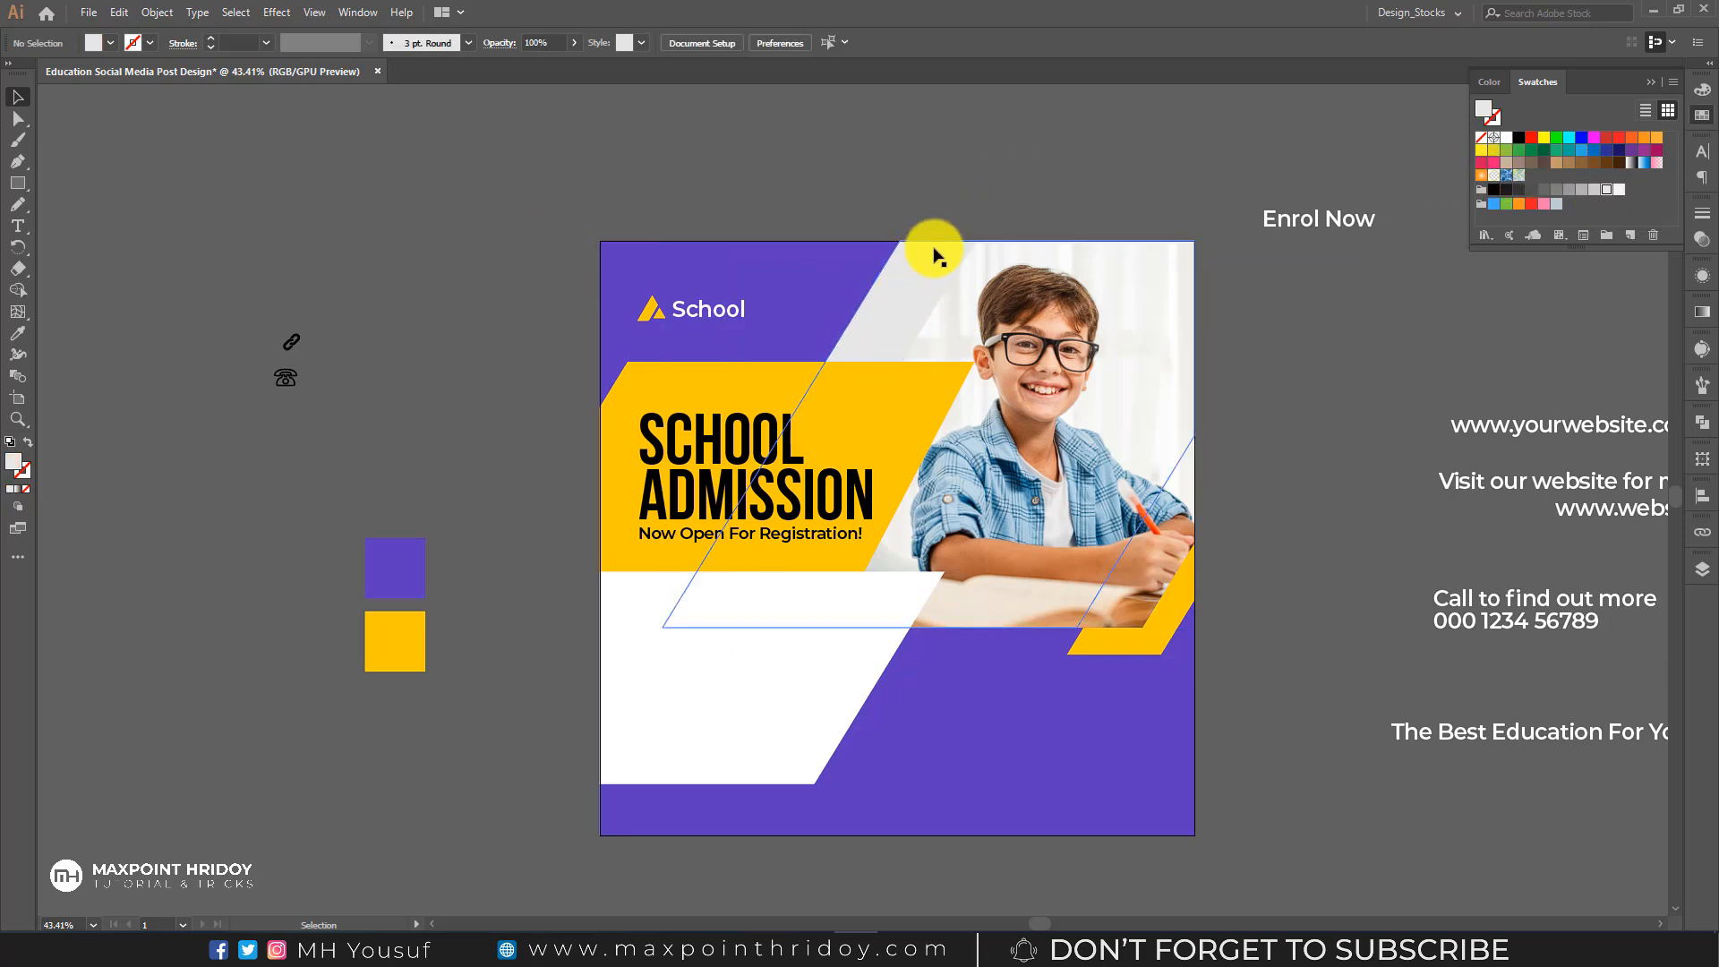
# - Move the "SCHOOL ADMISSION" heading and its "Now Open For Registration!" line slightly upward together on the yellow shape
pyautogui.moveTo(801, 434); pyautogui.dragTo(774, 372)
pyautogui.moveTo(897, 452); pyautogui.dragTo(777, 445)
pyautogui.moveTo(1175, 160); pyautogui.dragTo(1174, 160)
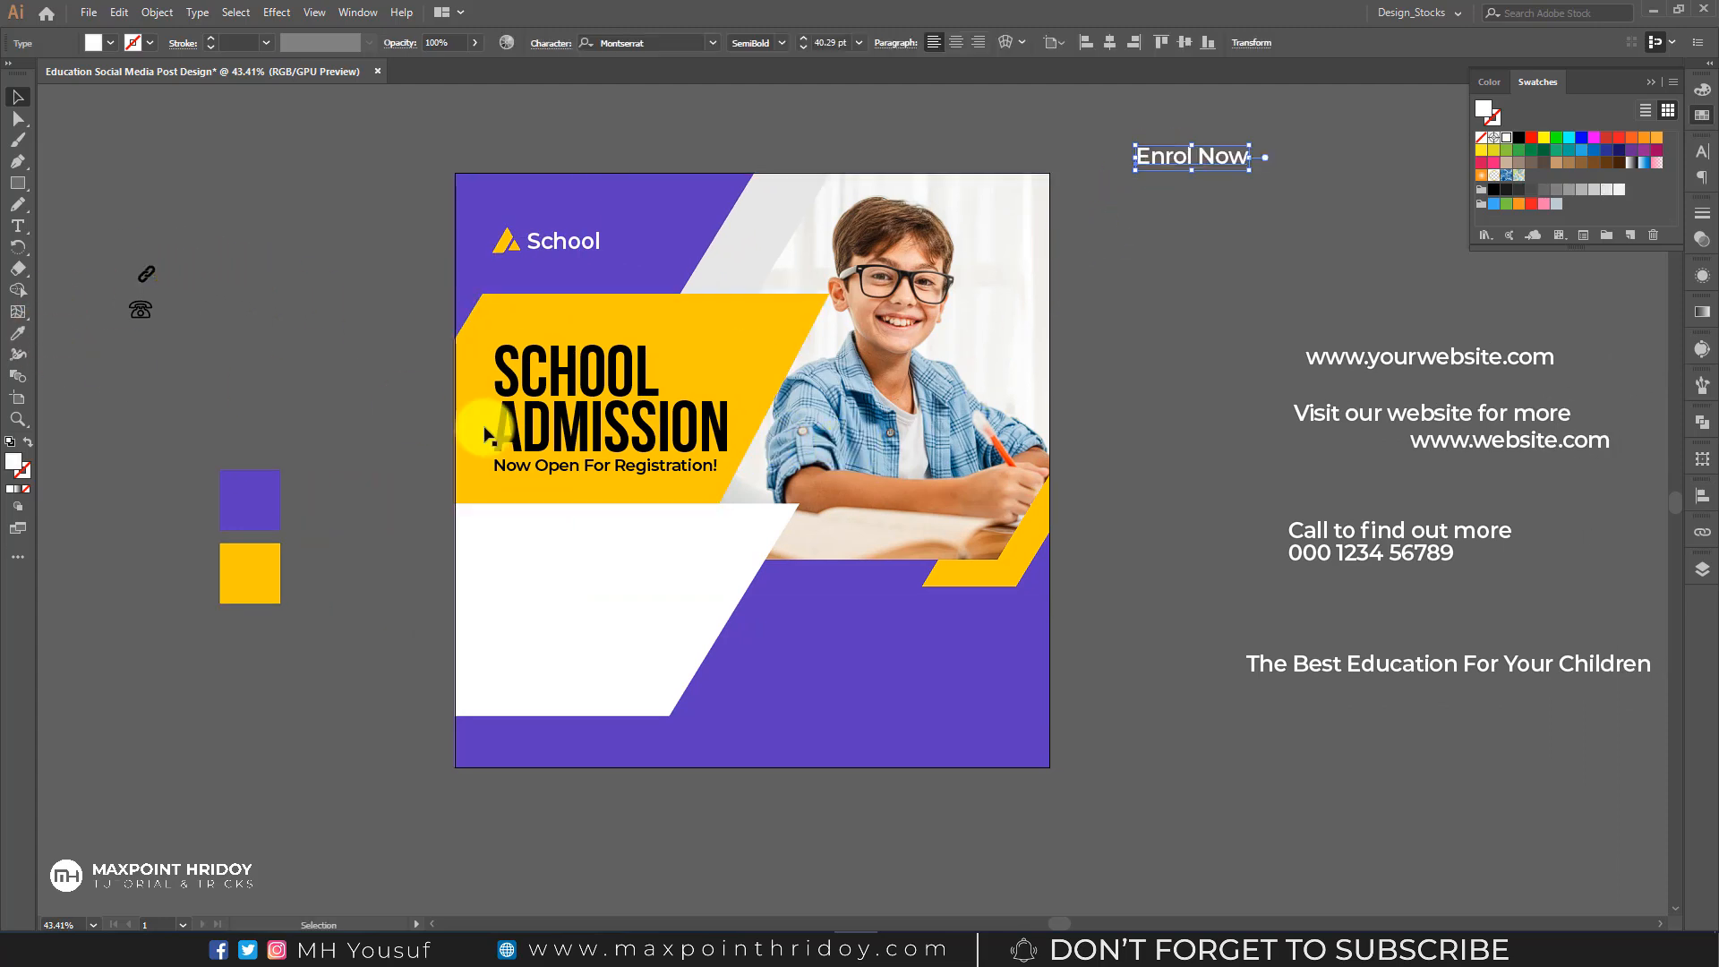
pyautogui.click(595, 474)
pyautogui.click(559, 371)
pyautogui.moveTo(560, 371); pyautogui.dragTo(559, 359)
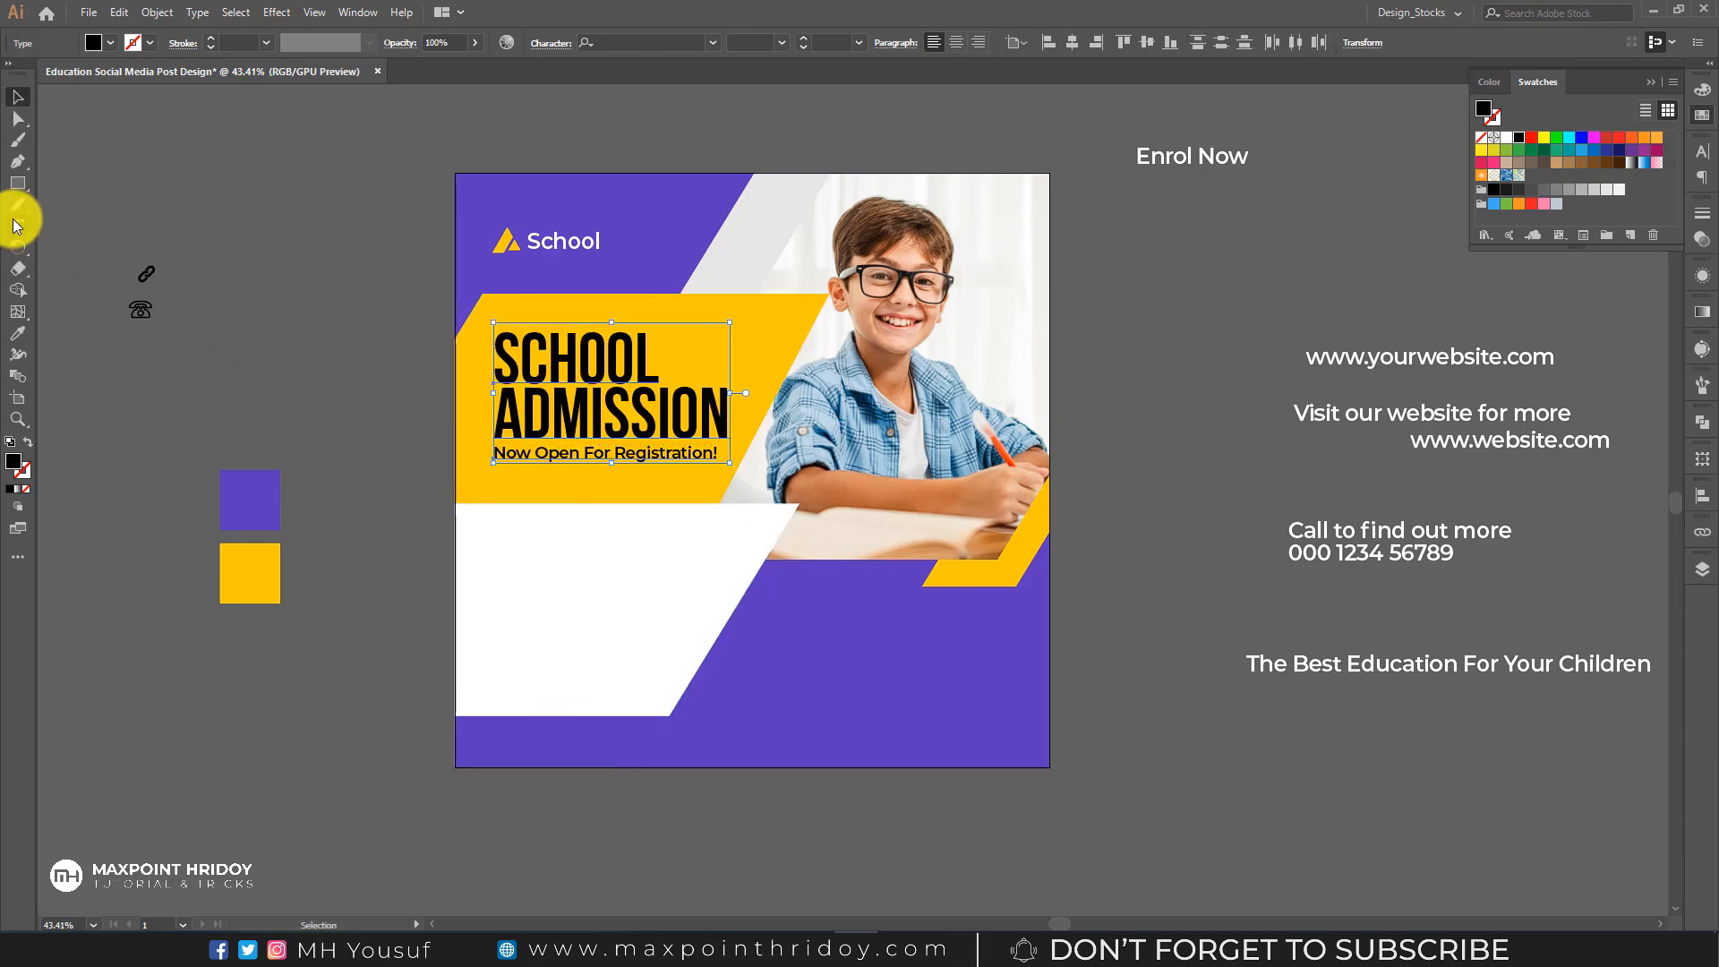
# - Draw a black rectangle about 291 x 94 px below the registration line, aligned with the heading's left edge and overlapping the white shape
pyautogui.moveTo(18, 185); pyautogui.dragTo(90, 185)
pyautogui.press('v')
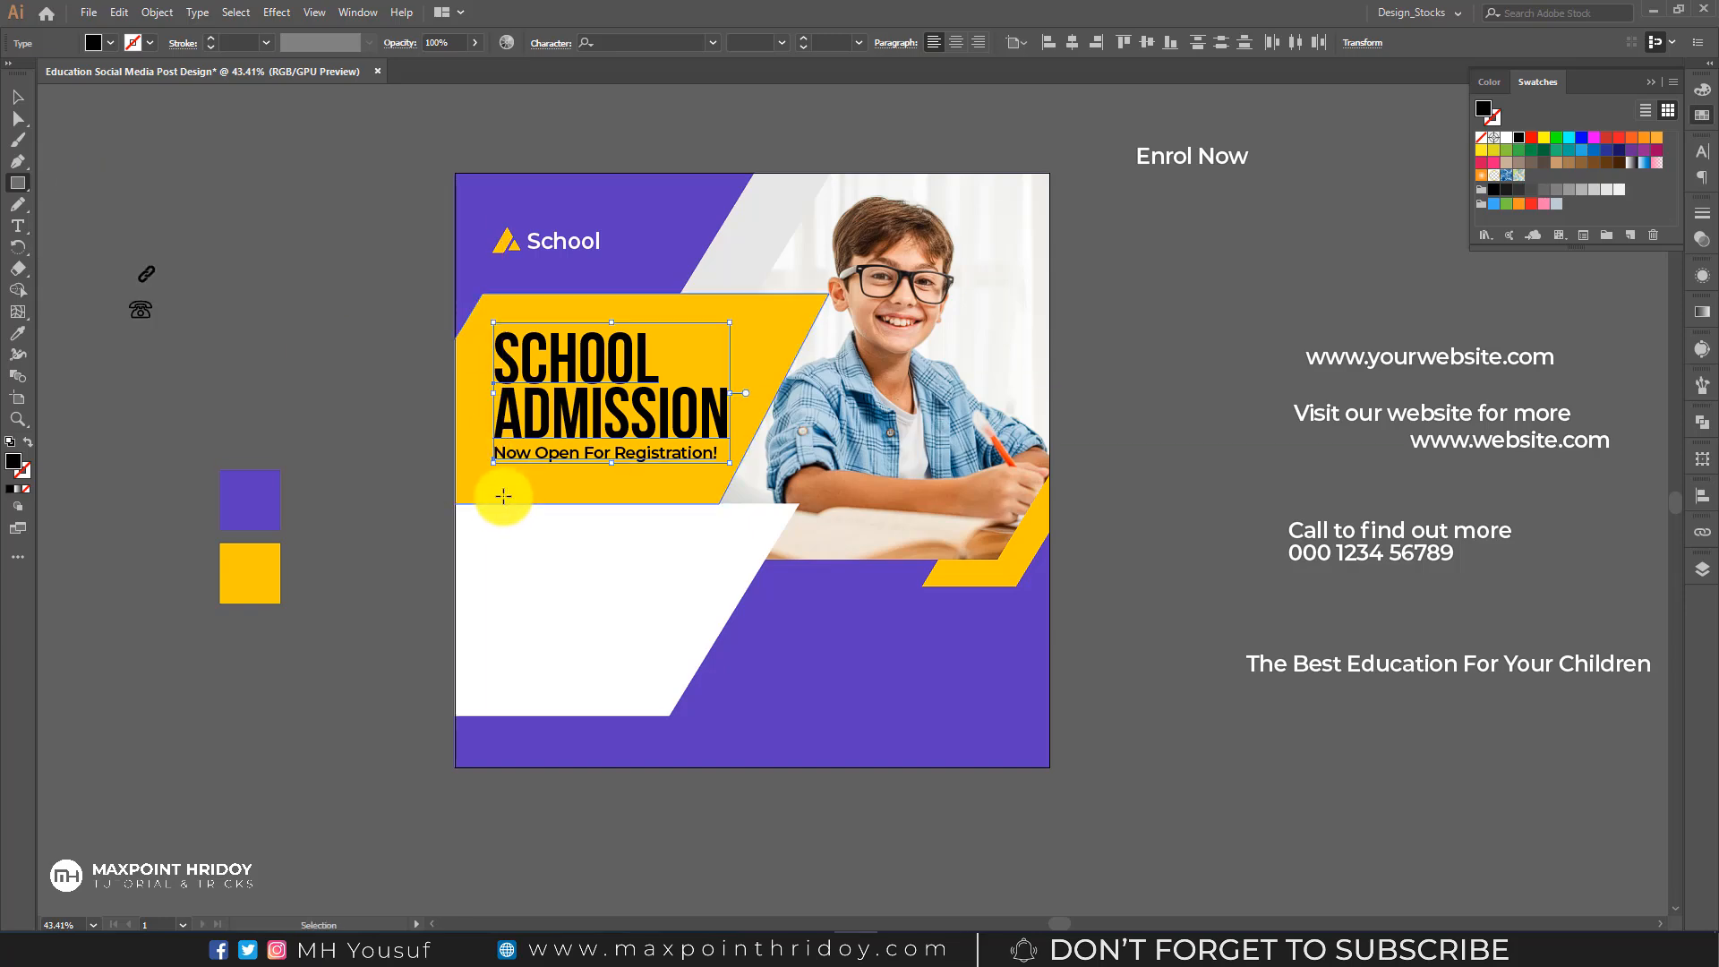
pyautogui.scroll(2, 503, 496)
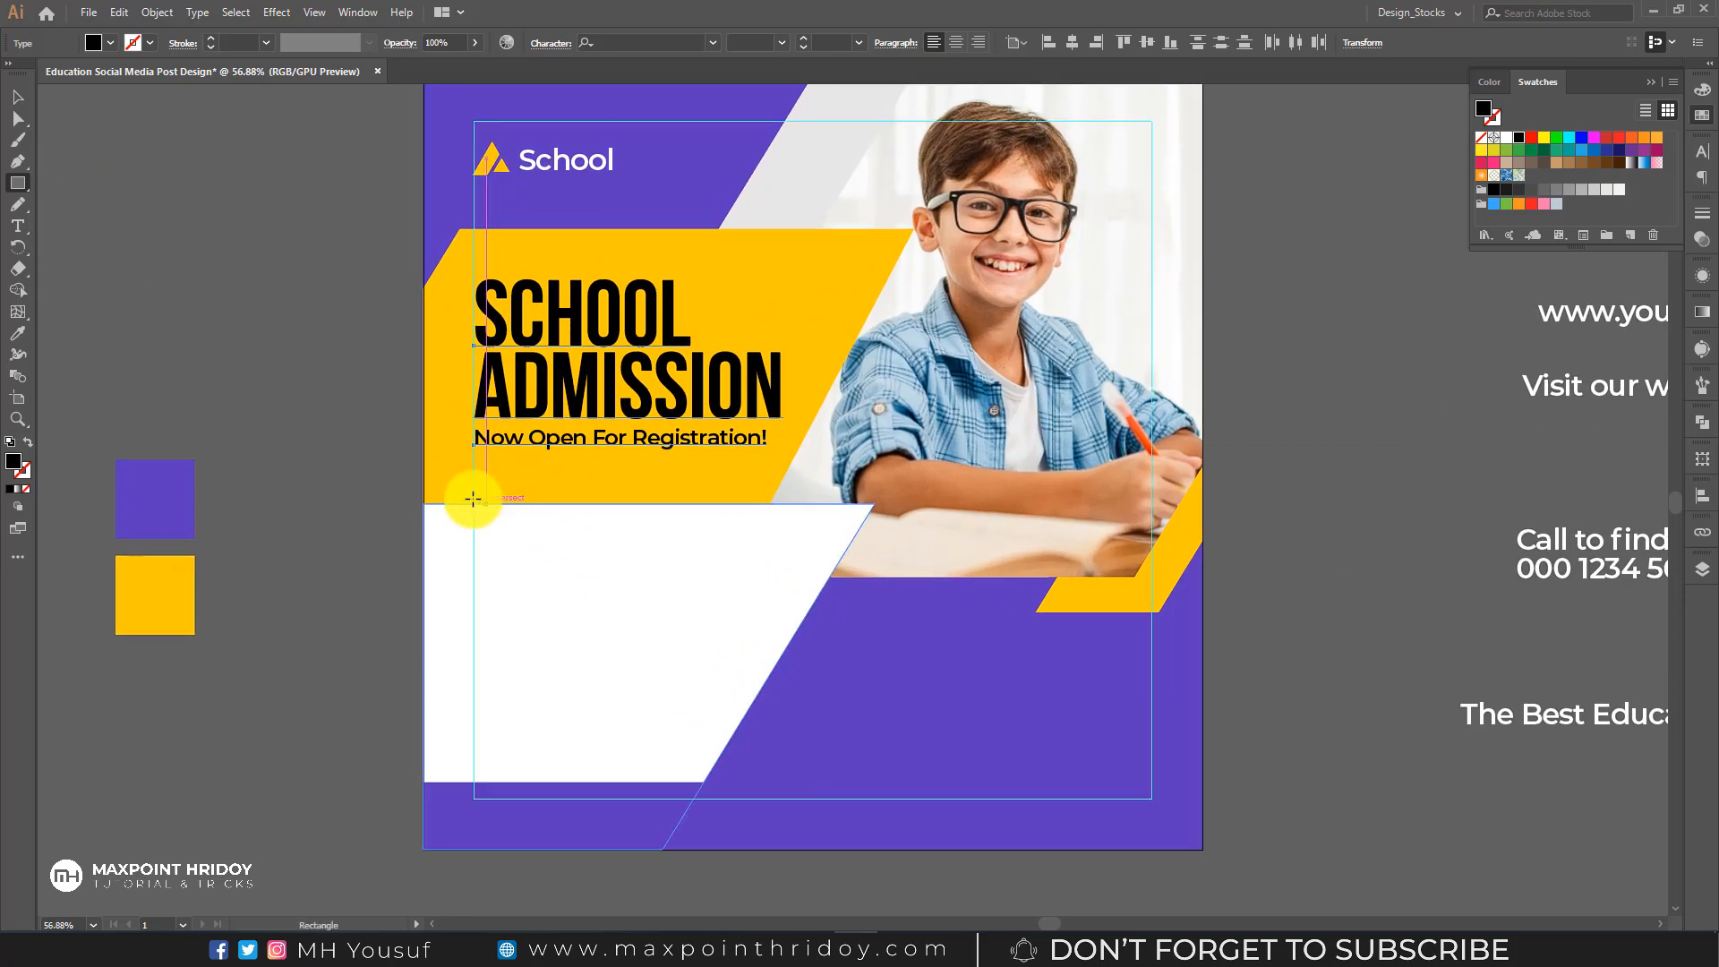
pyautogui.moveTo(472, 474); pyautogui.dragTo(683, 543)
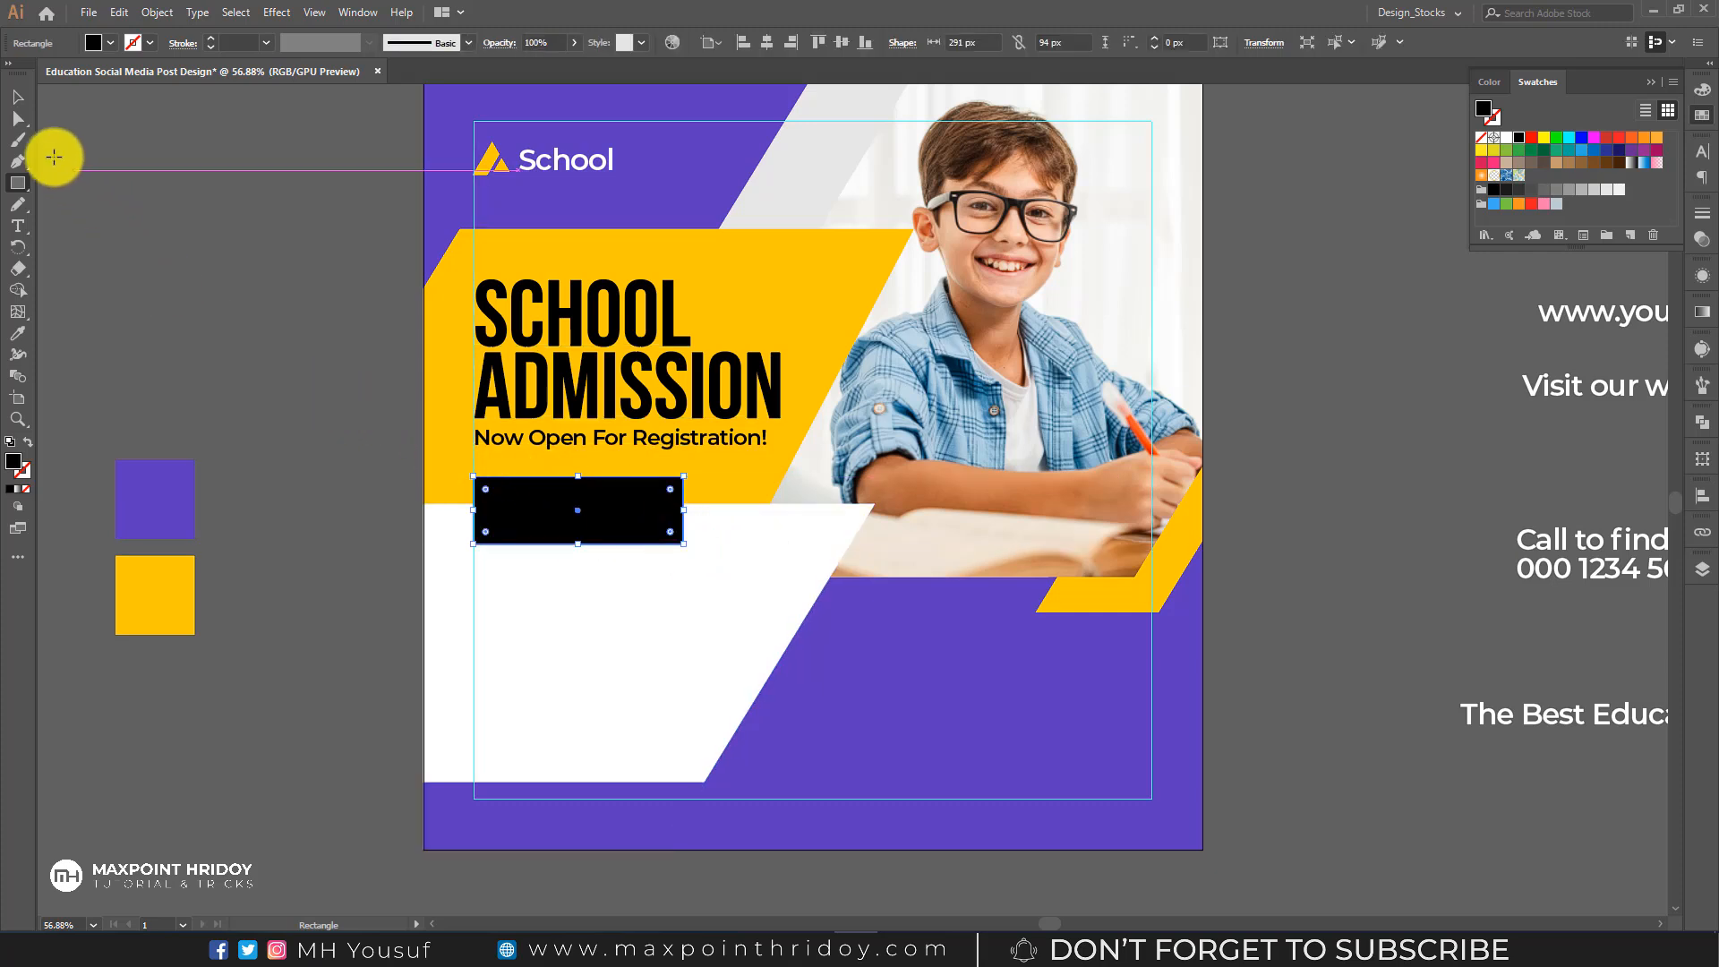
# - Round the black rectangle's corners to 47 px to form a pill-shaped button and nudge it slightly upward
pyautogui.click(20, 121)
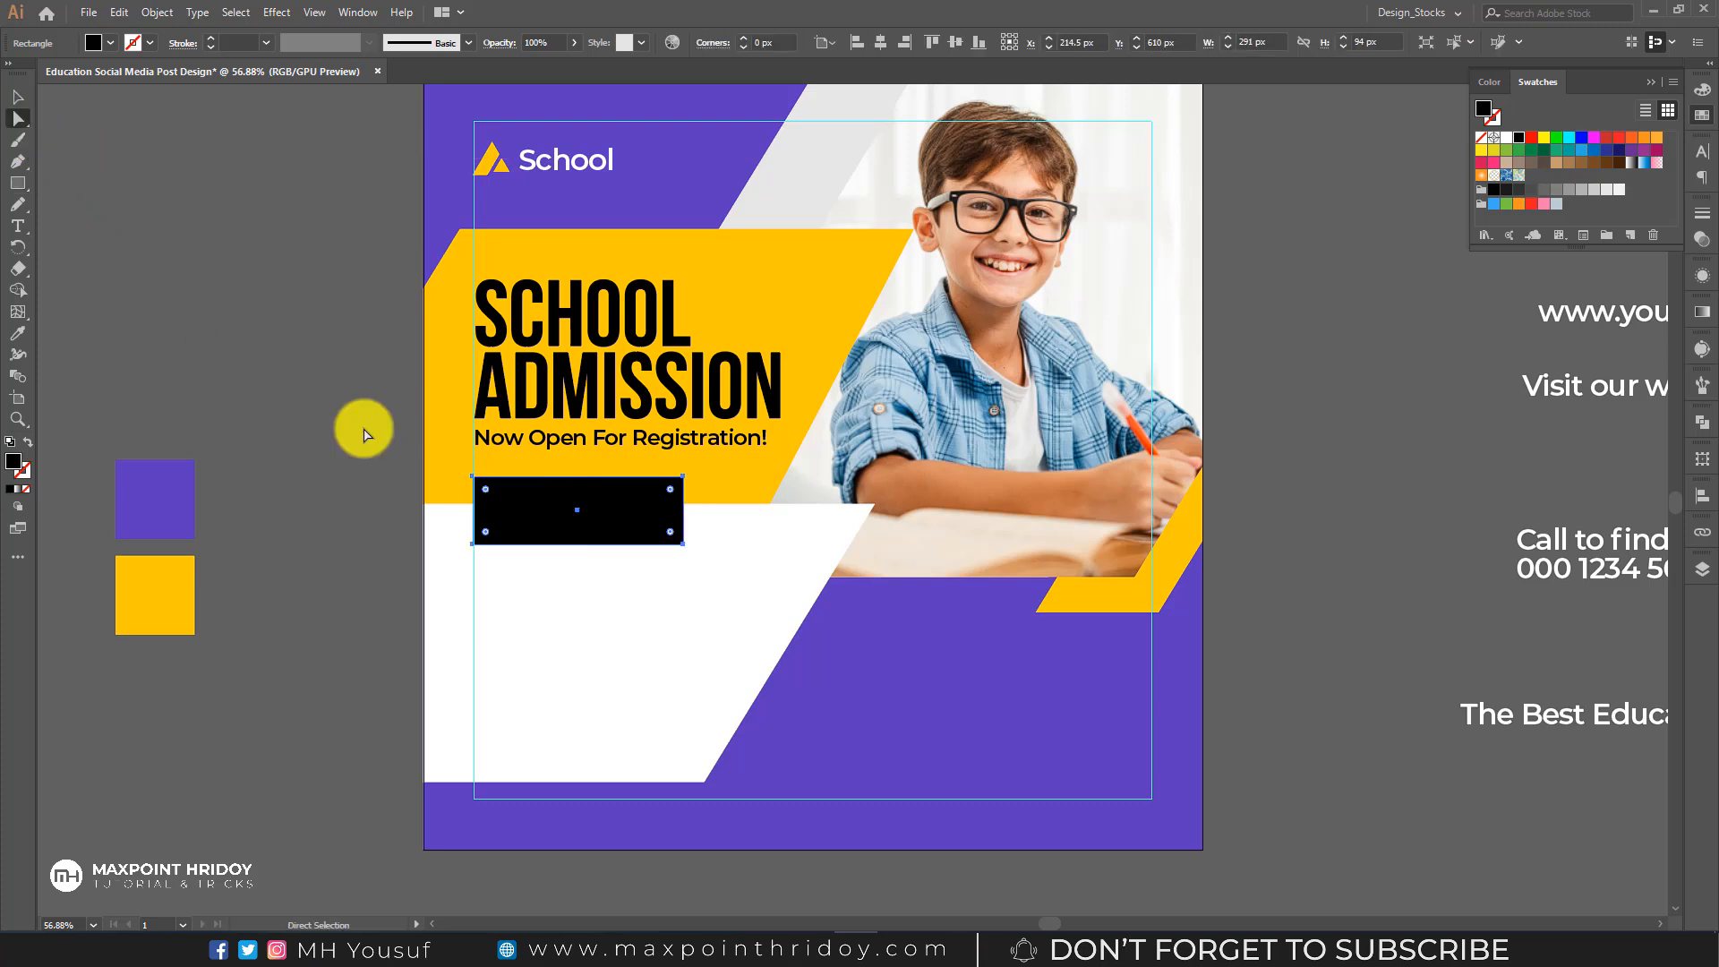
pyautogui.moveTo(488, 497); pyautogui.dragTo(550, 508)
pyautogui.press('v')
pyautogui.click(314, 518)
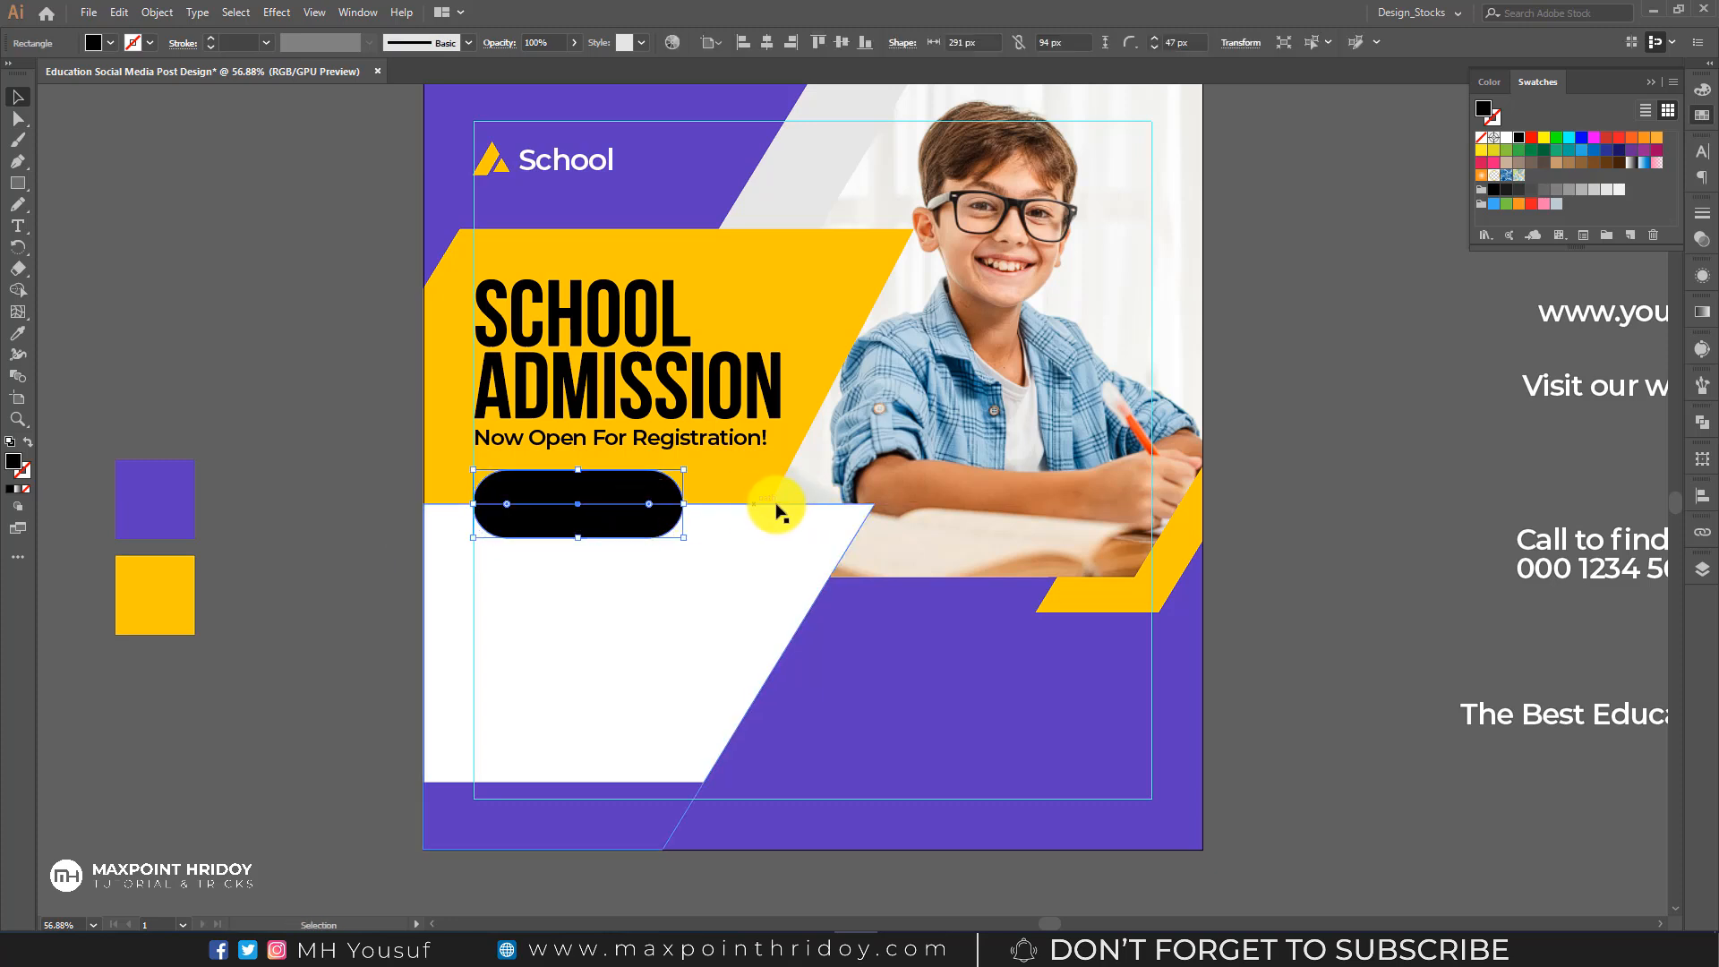
# - Set the "Enrol Now" text beside the artboard in all caps
pyautogui.hotkey('ctrl', 'space')
pyautogui.moveTo(1062, 346); pyautogui.dragTo(1051, 337)
pyautogui.moveTo(1051, 338); pyautogui.dragTo(981, 411)
pyautogui.moveTo(1291, 161); pyautogui.dragTo(1296, 247)
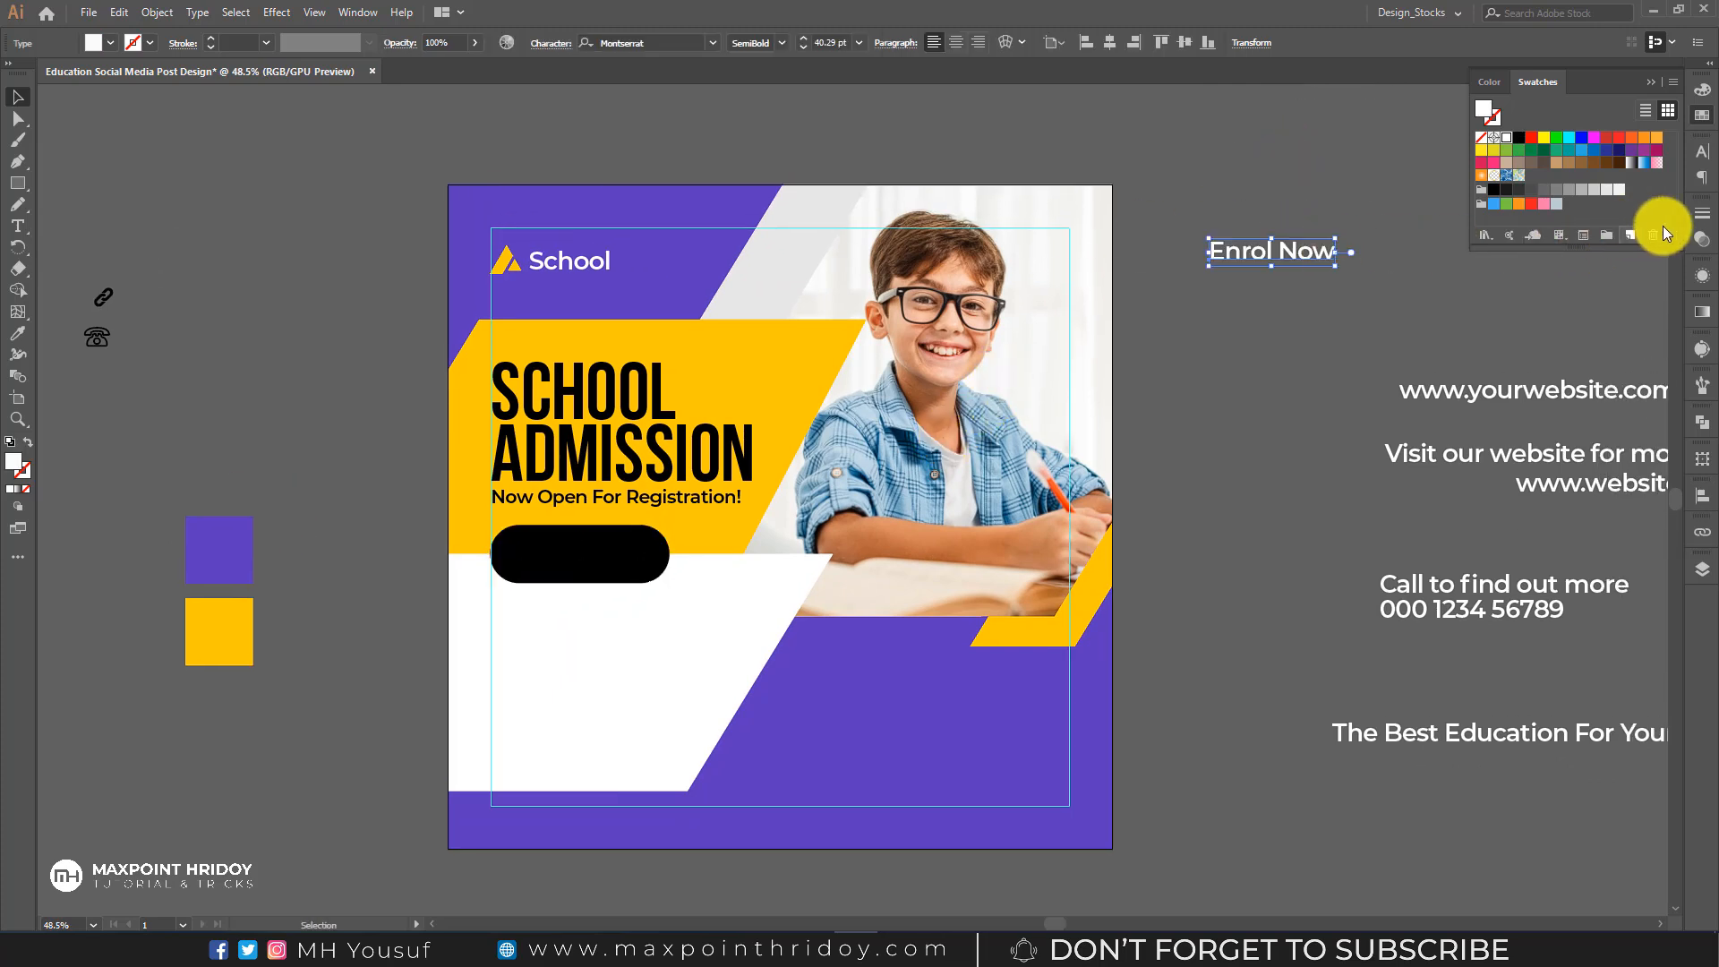
pyautogui.click(1702, 153)
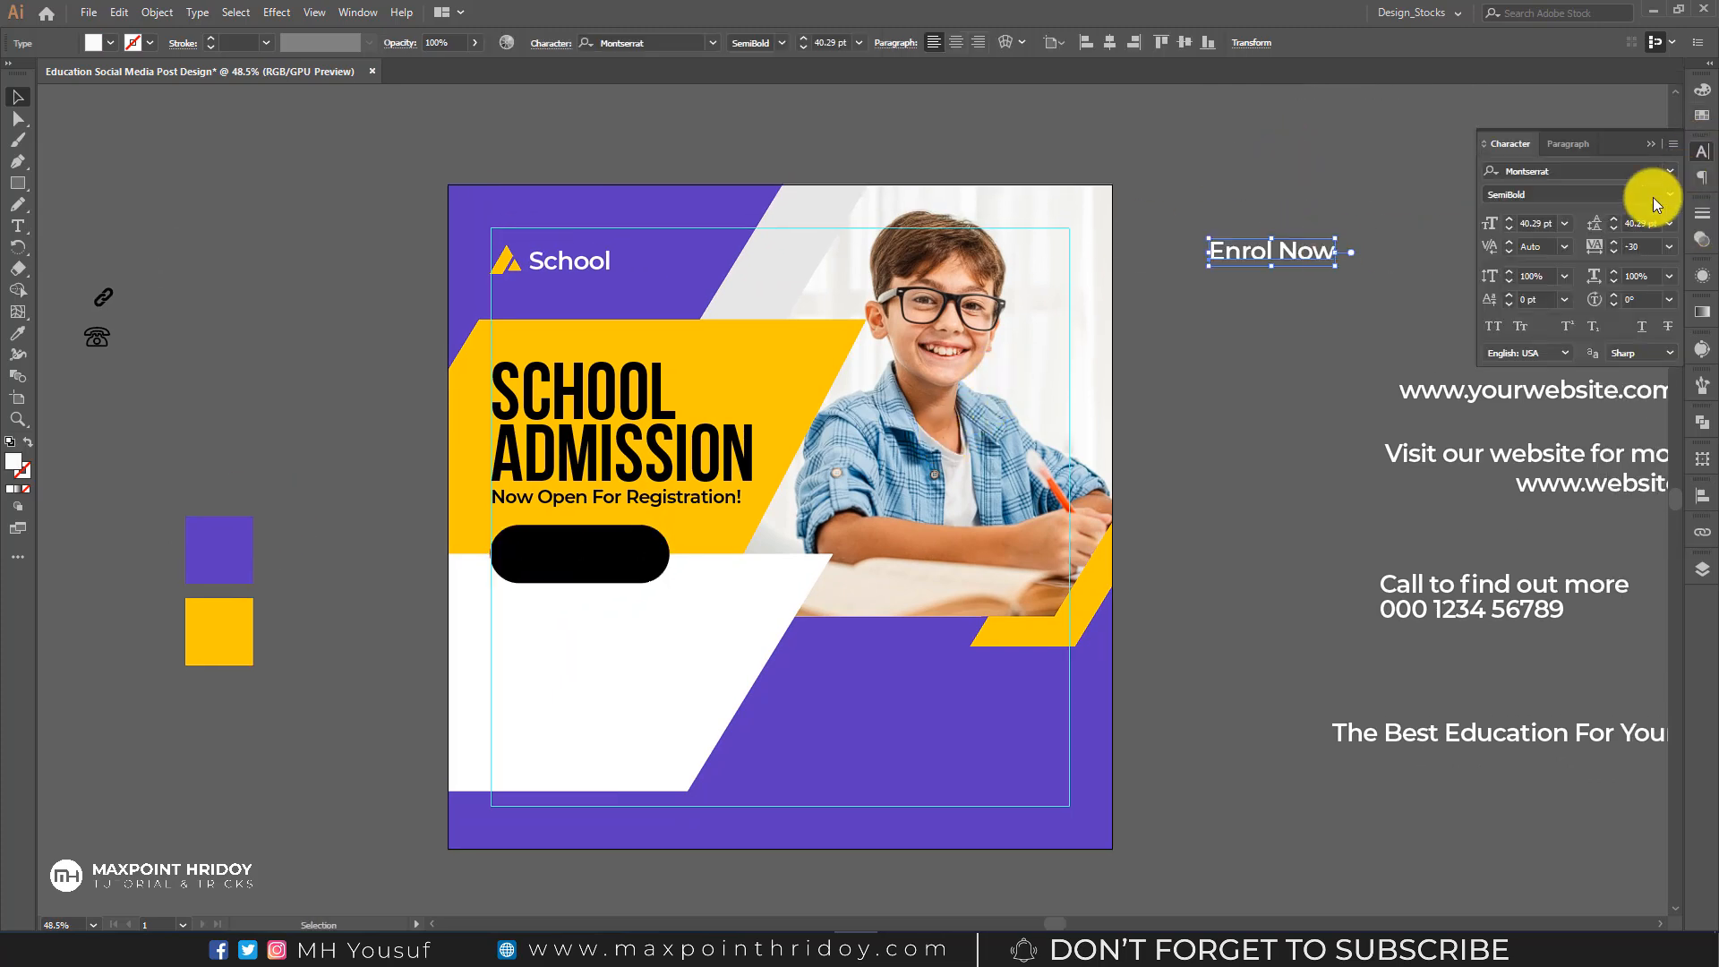
pyautogui.click(1495, 325)
pyautogui.click(1283, 362)
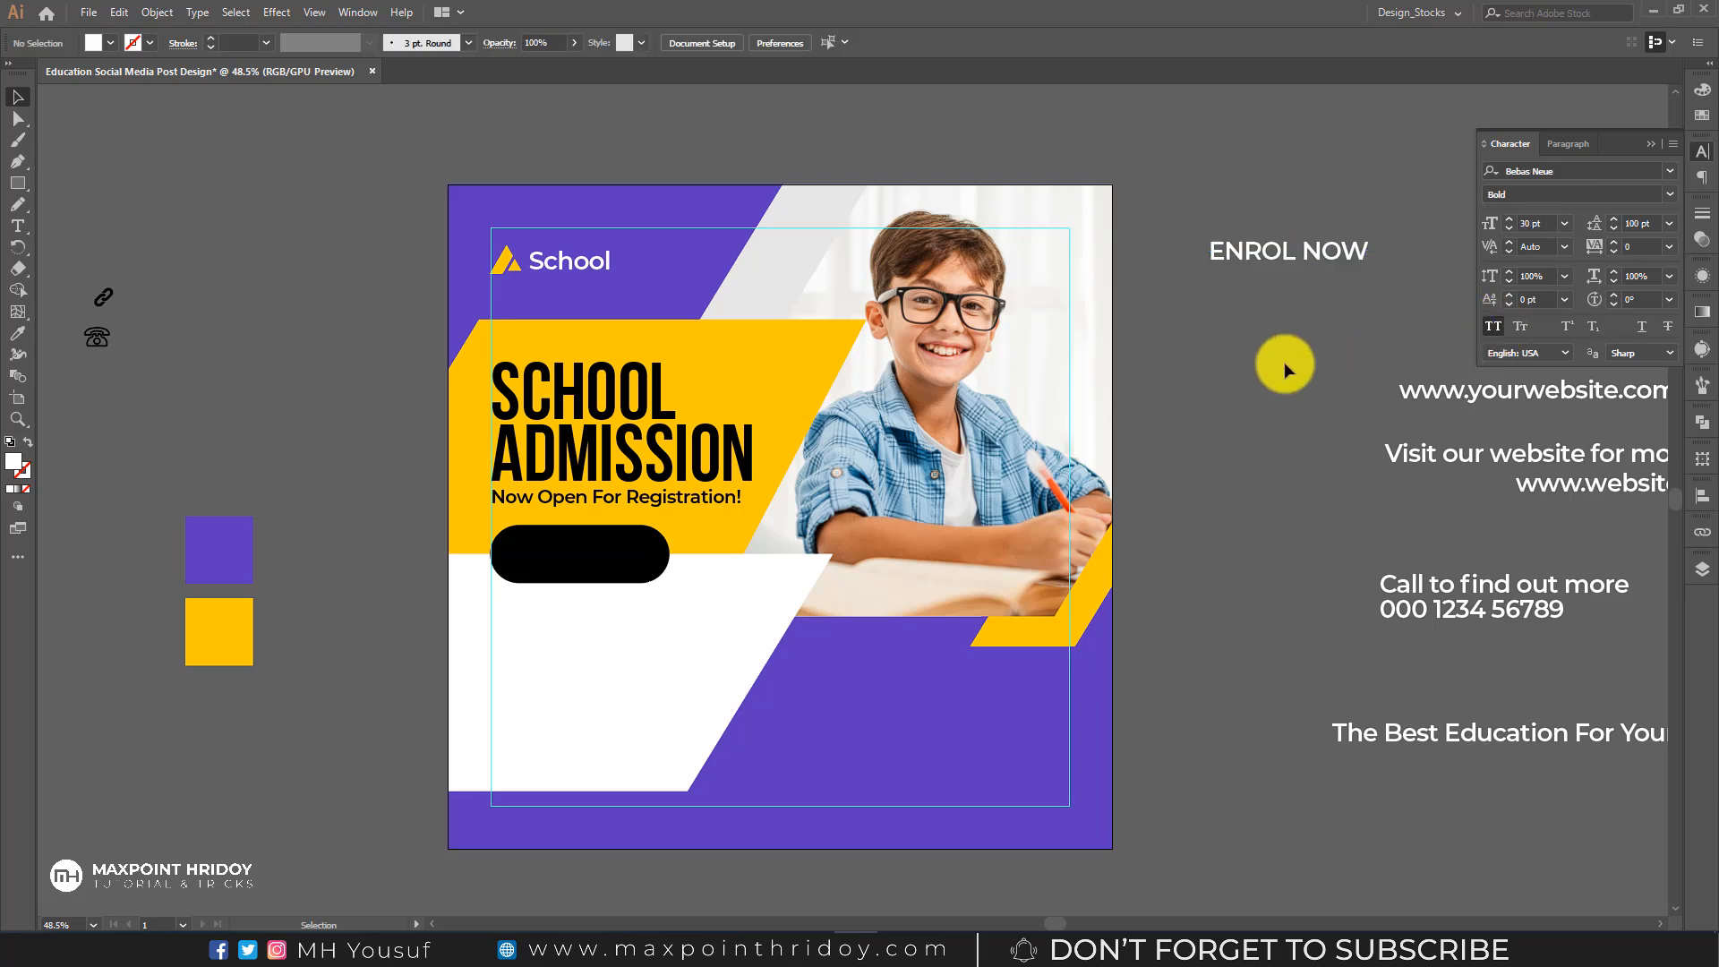
pyautogui.click(1284, 259)
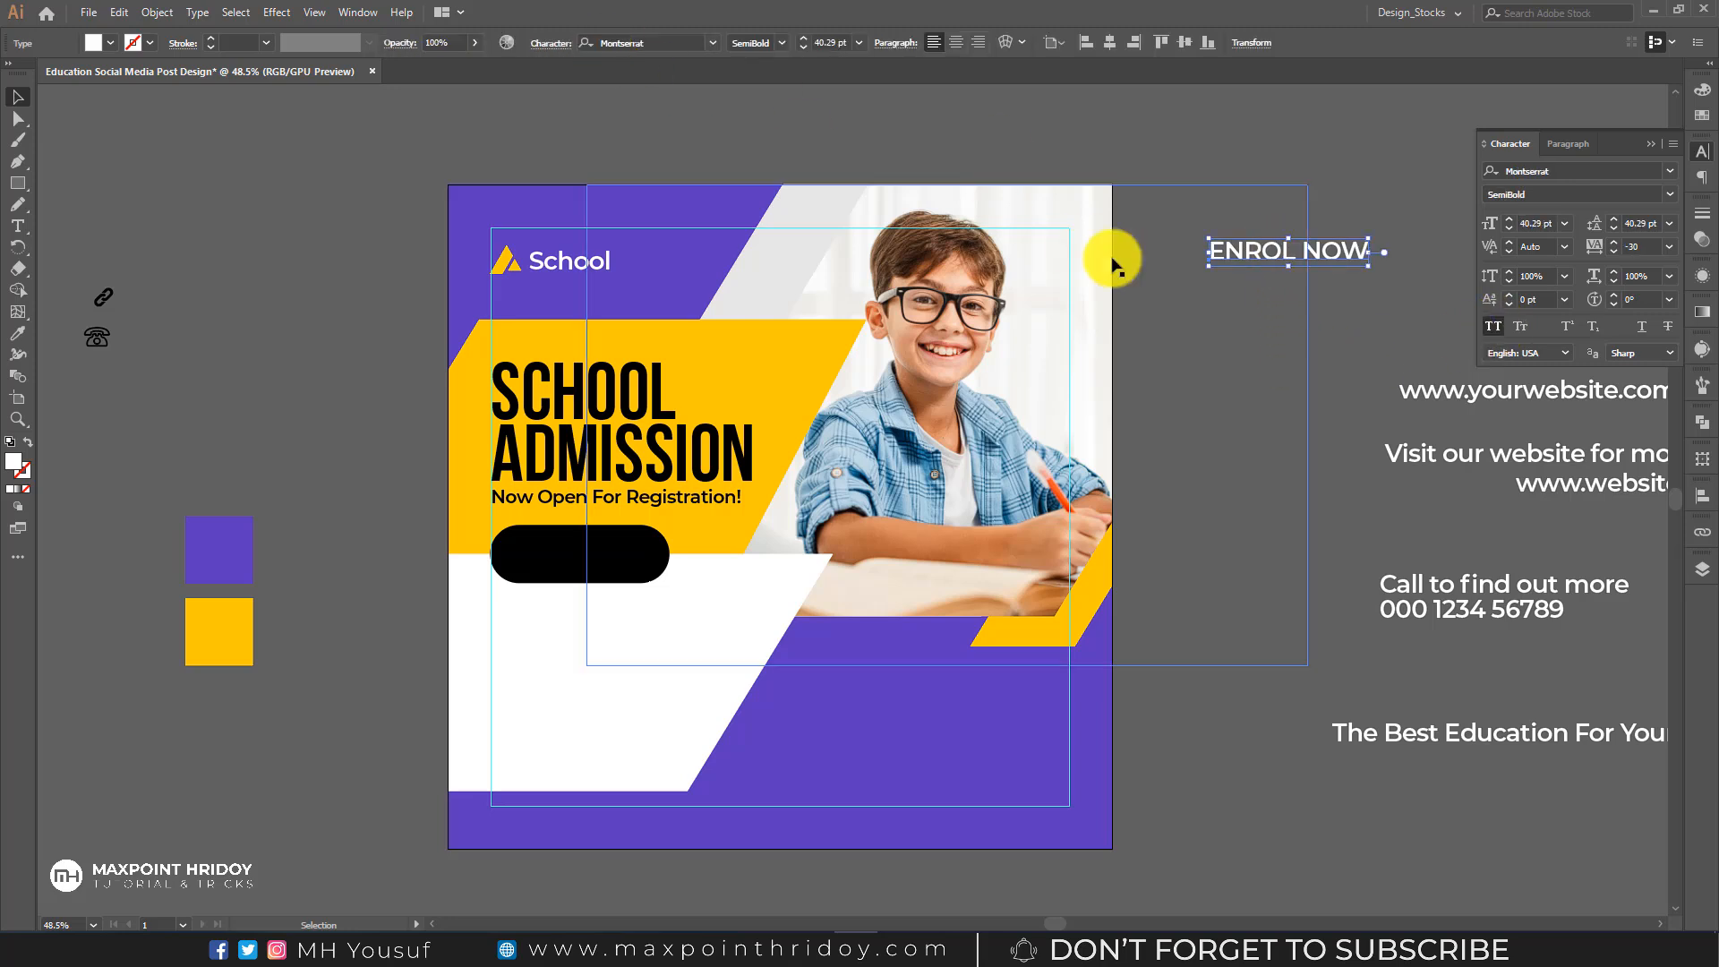
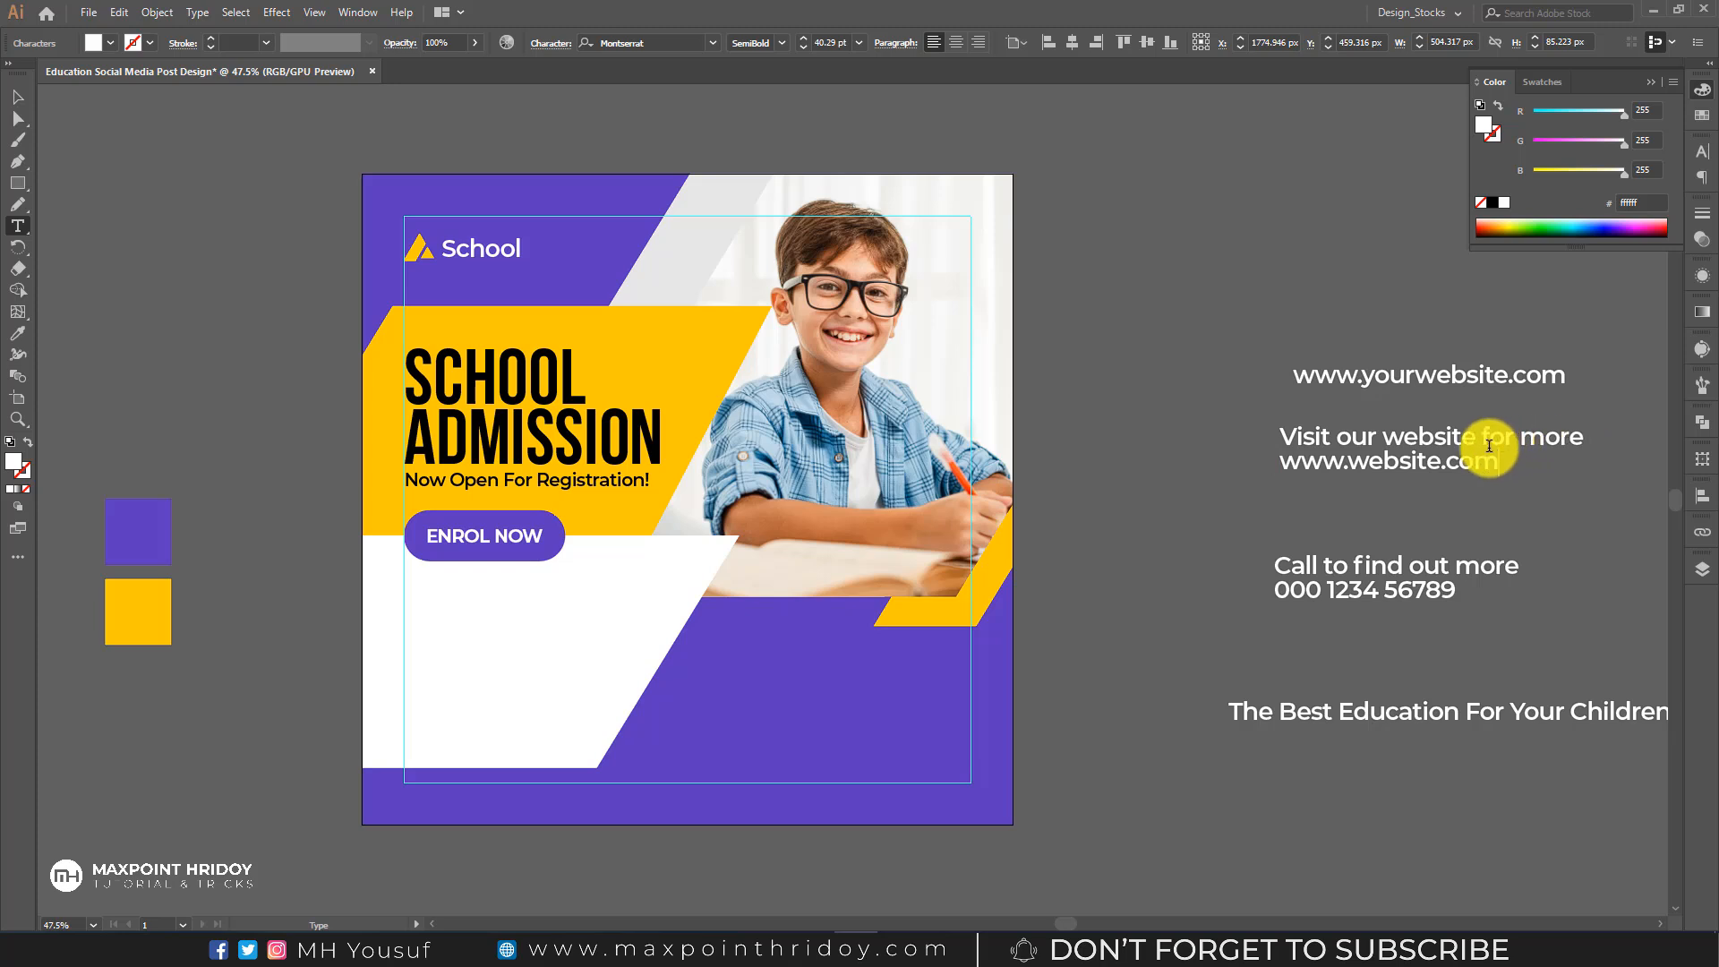
# - Move the "Visit our website for more" text under the ENROL NOW button and set its size to 24 pt
pyautogui.moveTo(1414, 440); pyautogui.dragTo(539, 589)
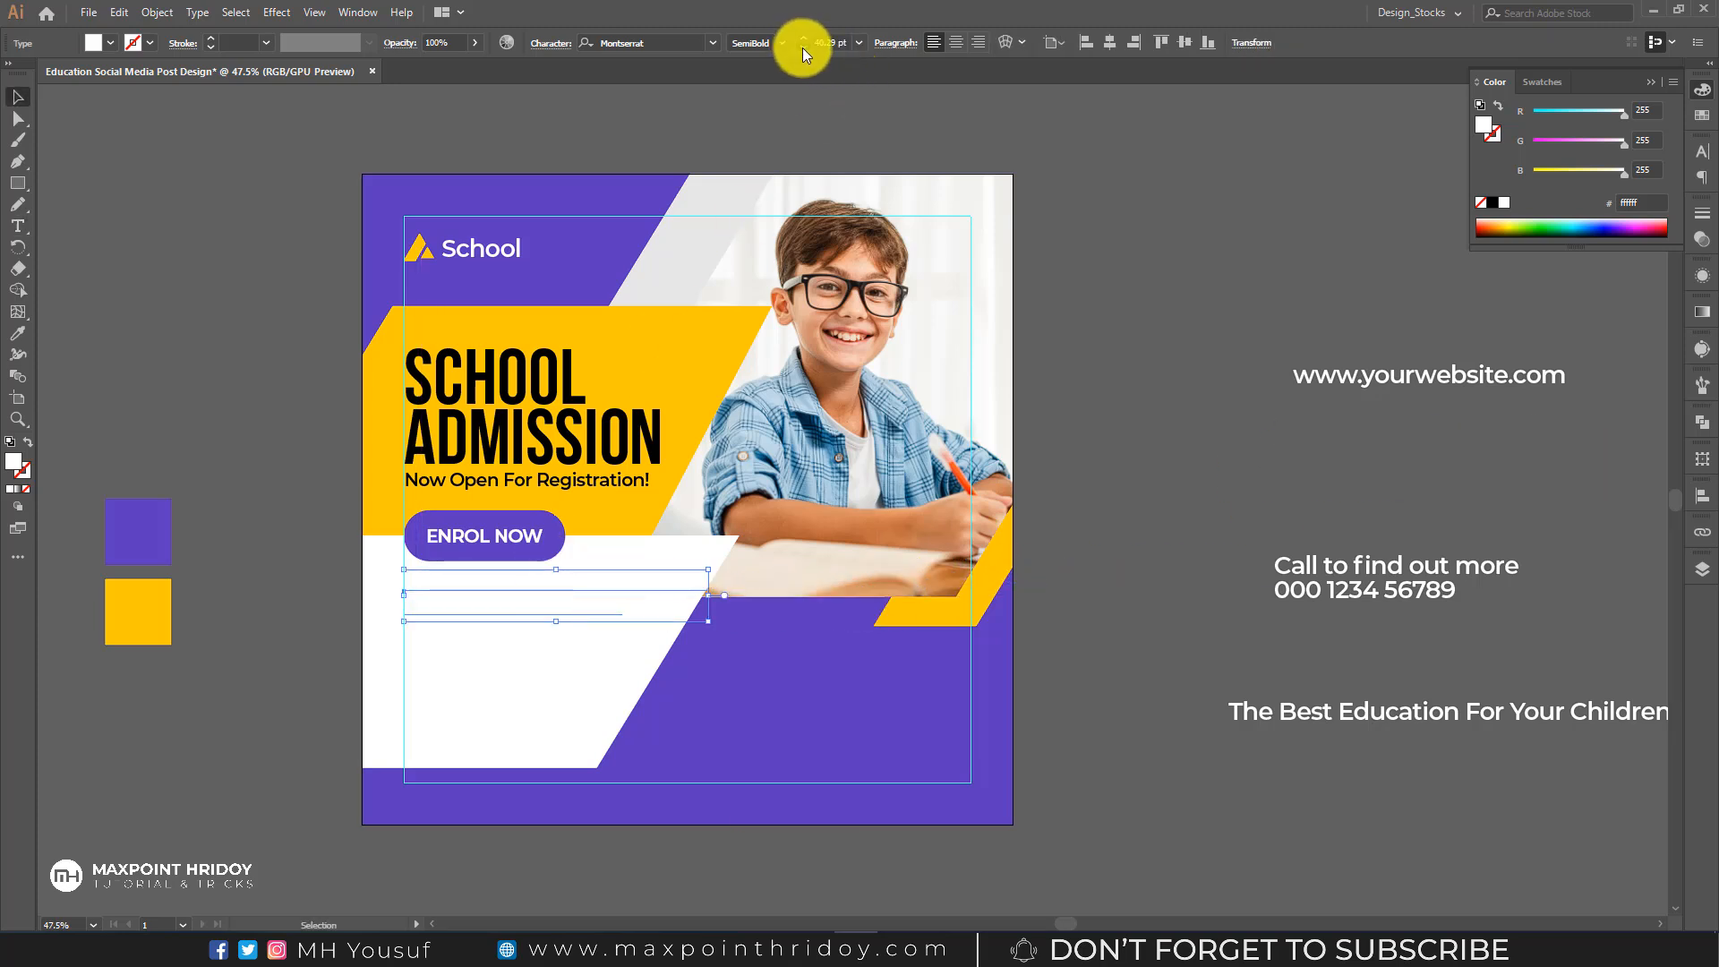
pyautogui.click(826, 44)
pyautogui.write('24')
pyautogui.press('Return')
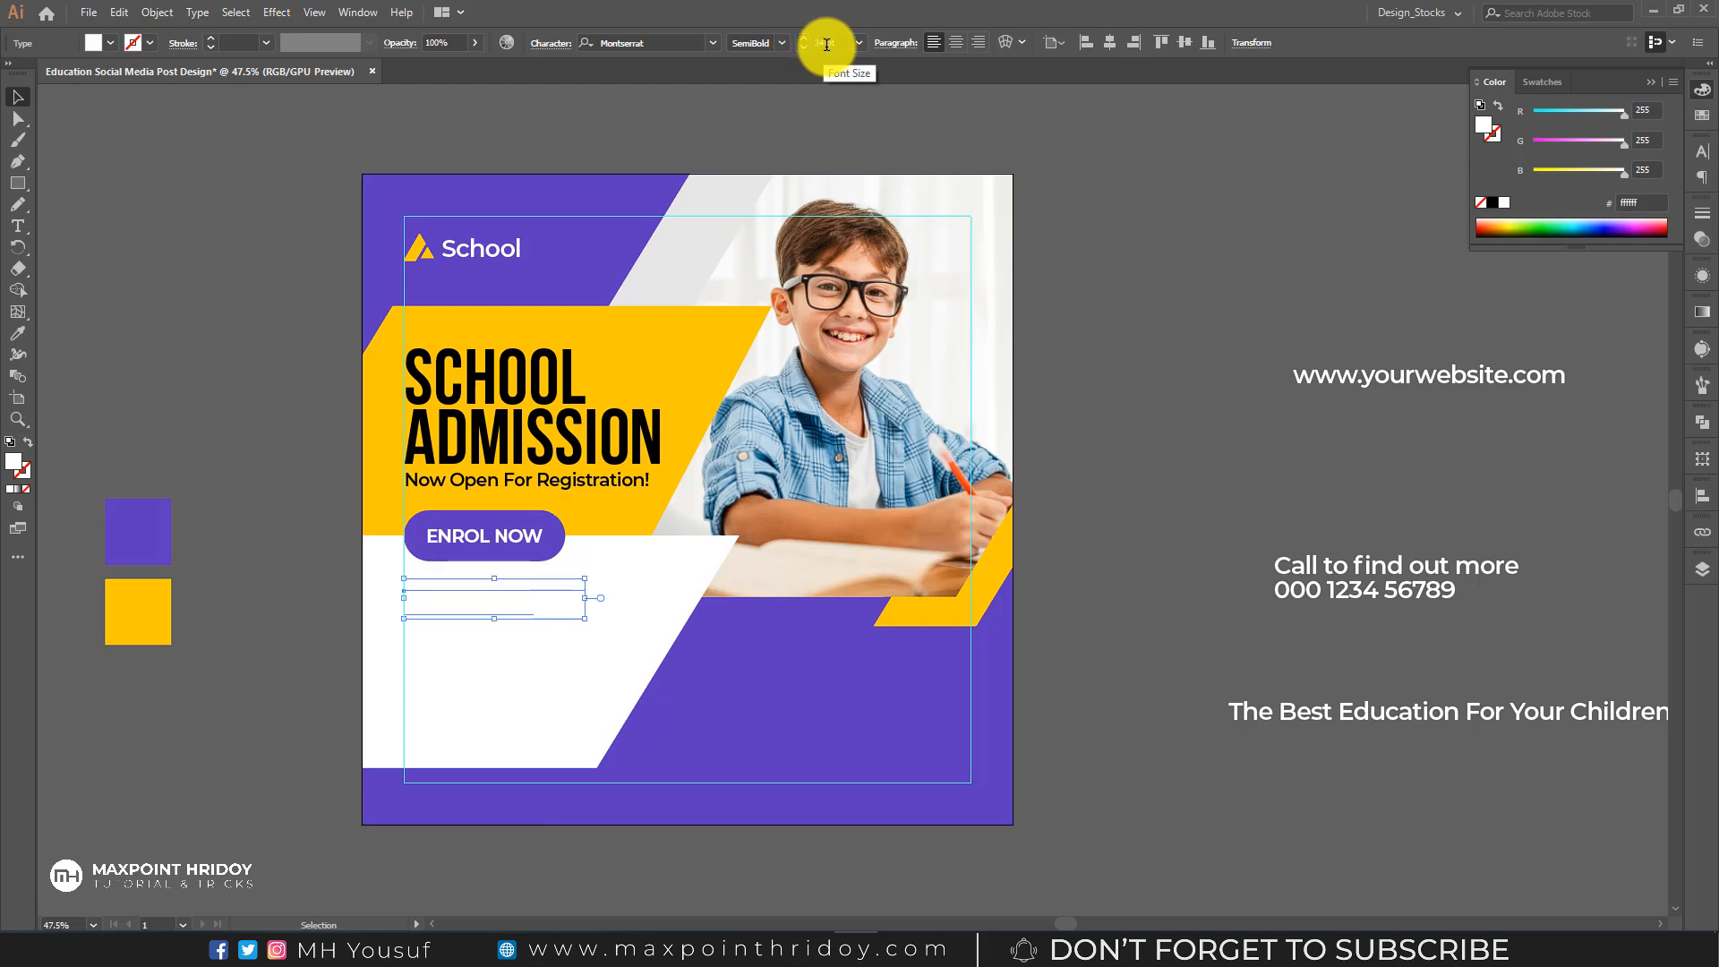
# - Make the "Visit our website for more" text black in Medium Italic
pyautogui.click(1490, 204)
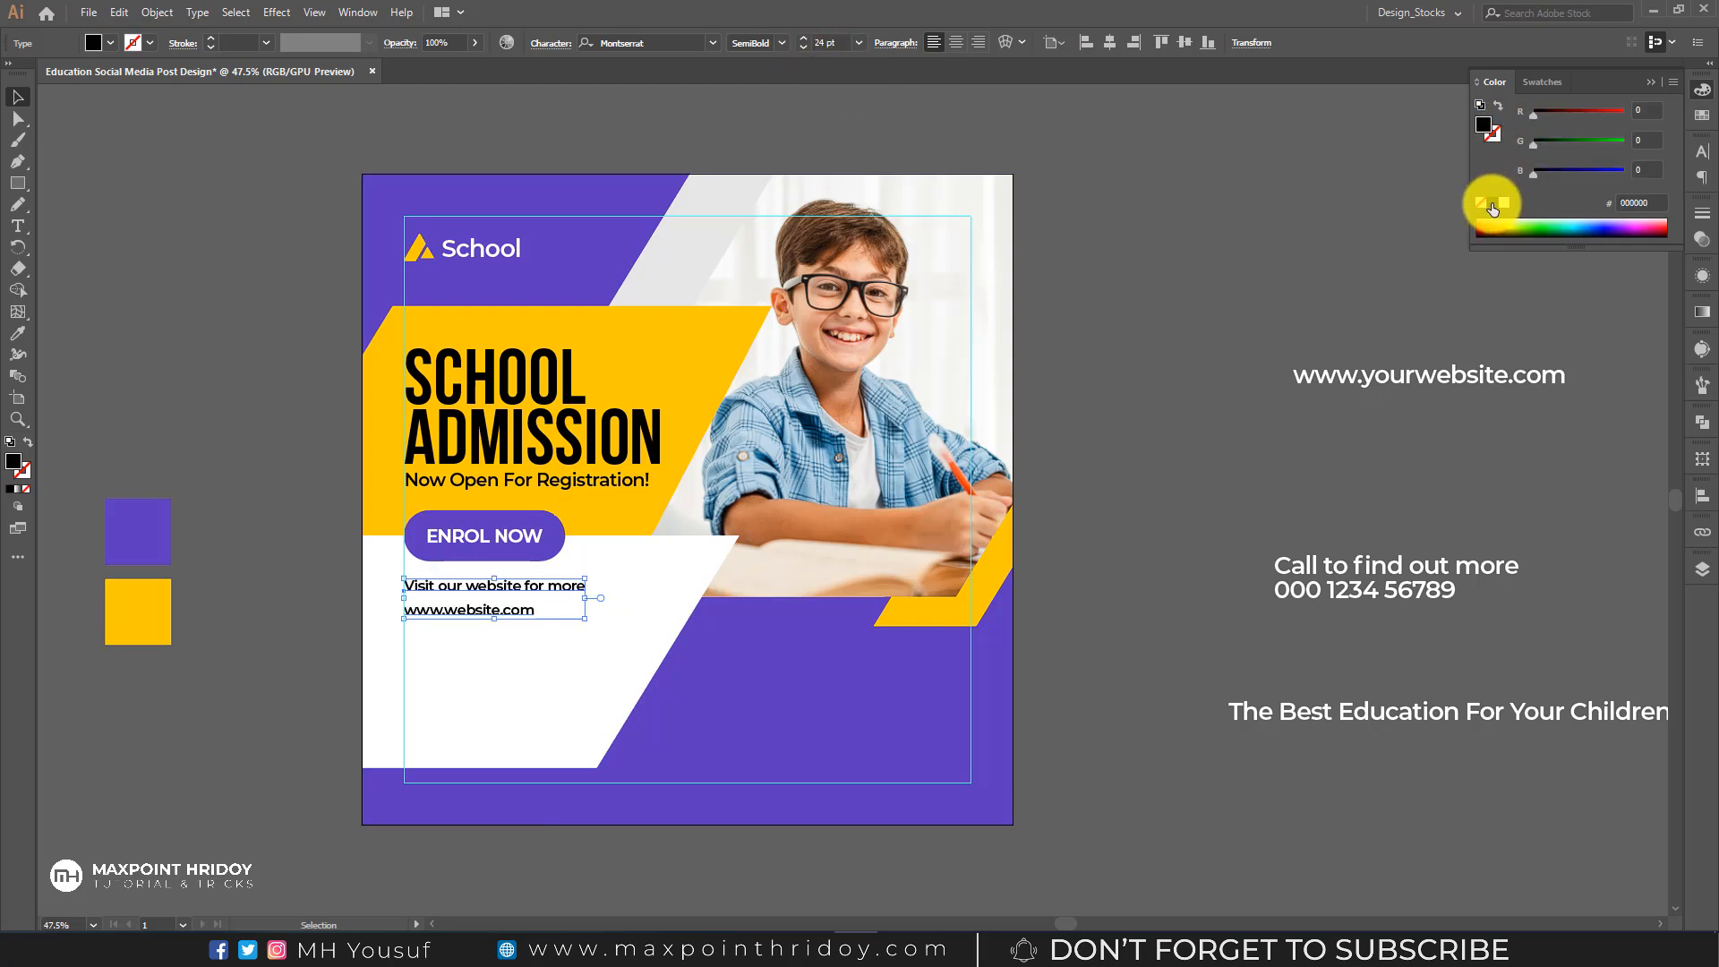
pyautogui.click(776, 40)
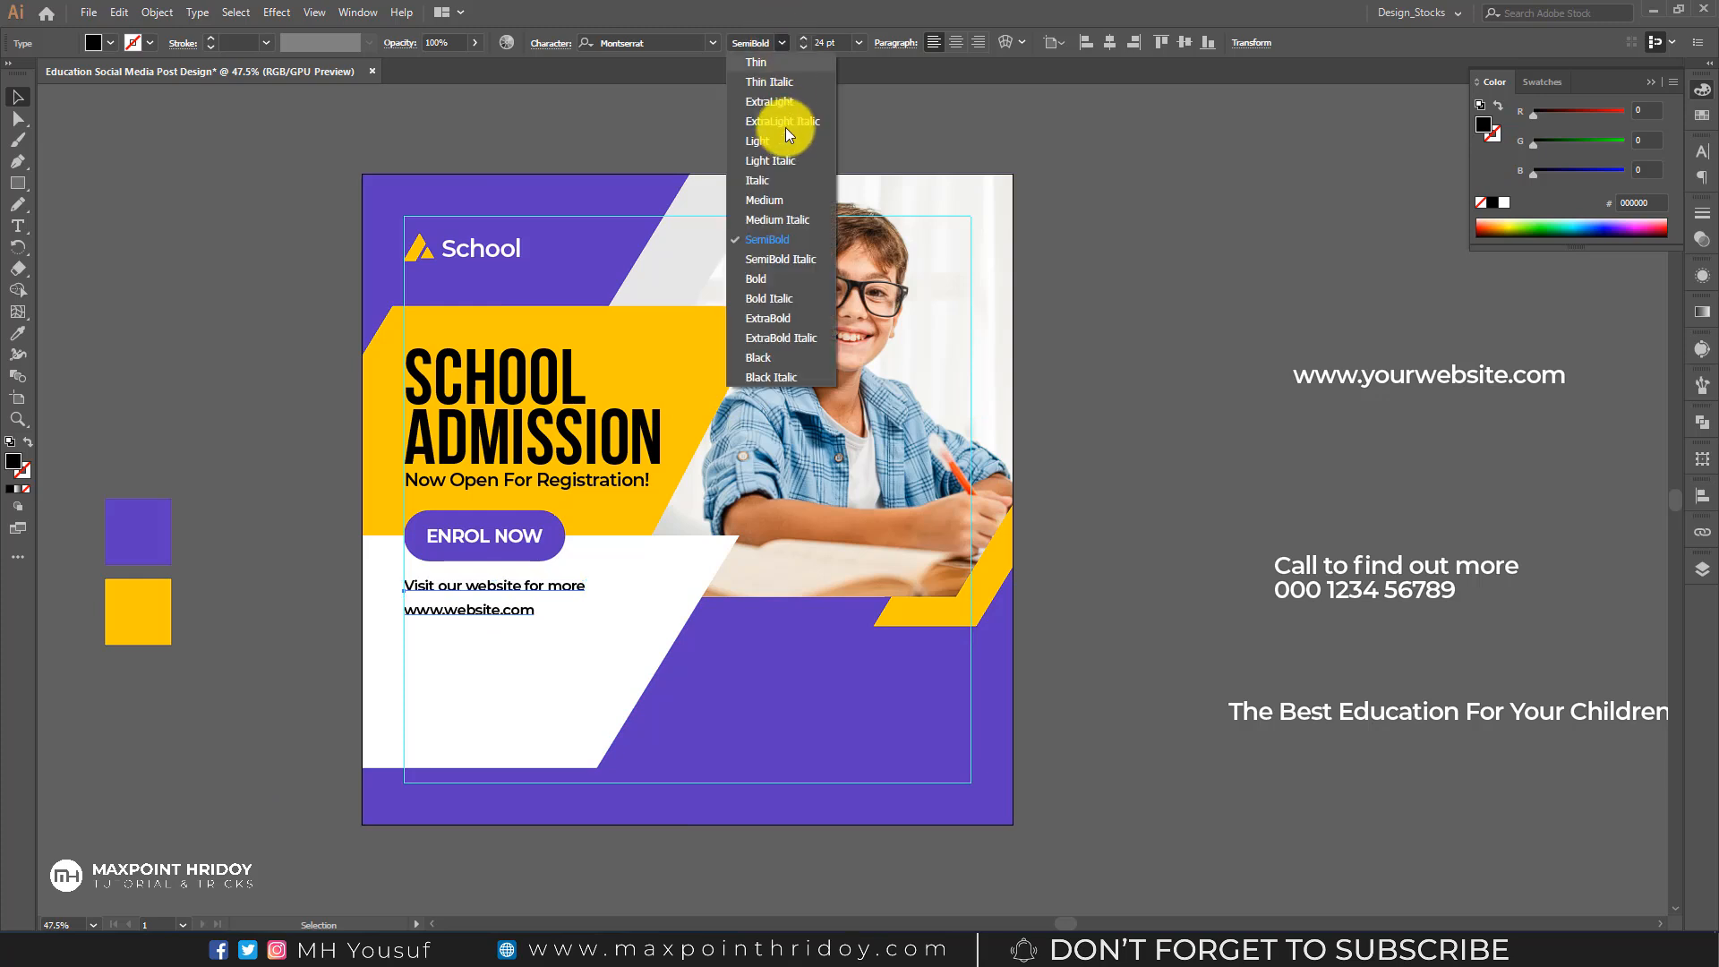
pyautogui.click(776, 219)
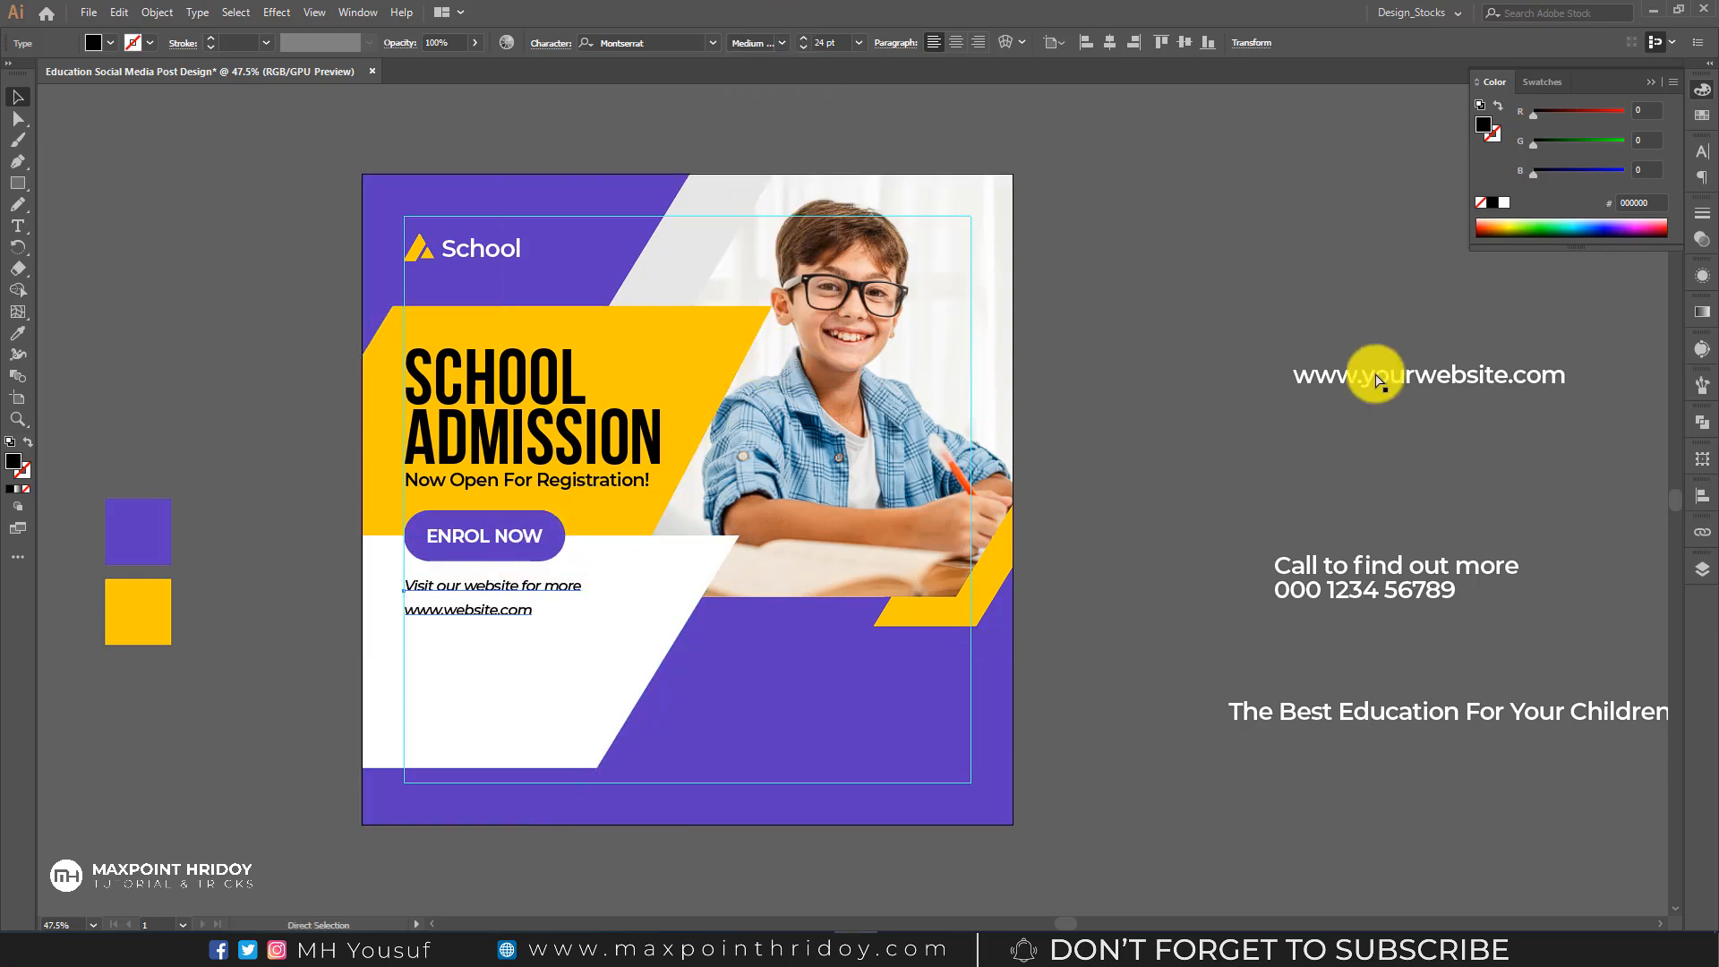
# - Tighten the website text's leading to 28 pt and move it up just beneath the ENROL NOW button
pyautogui.hotkey('ctrl', 't')
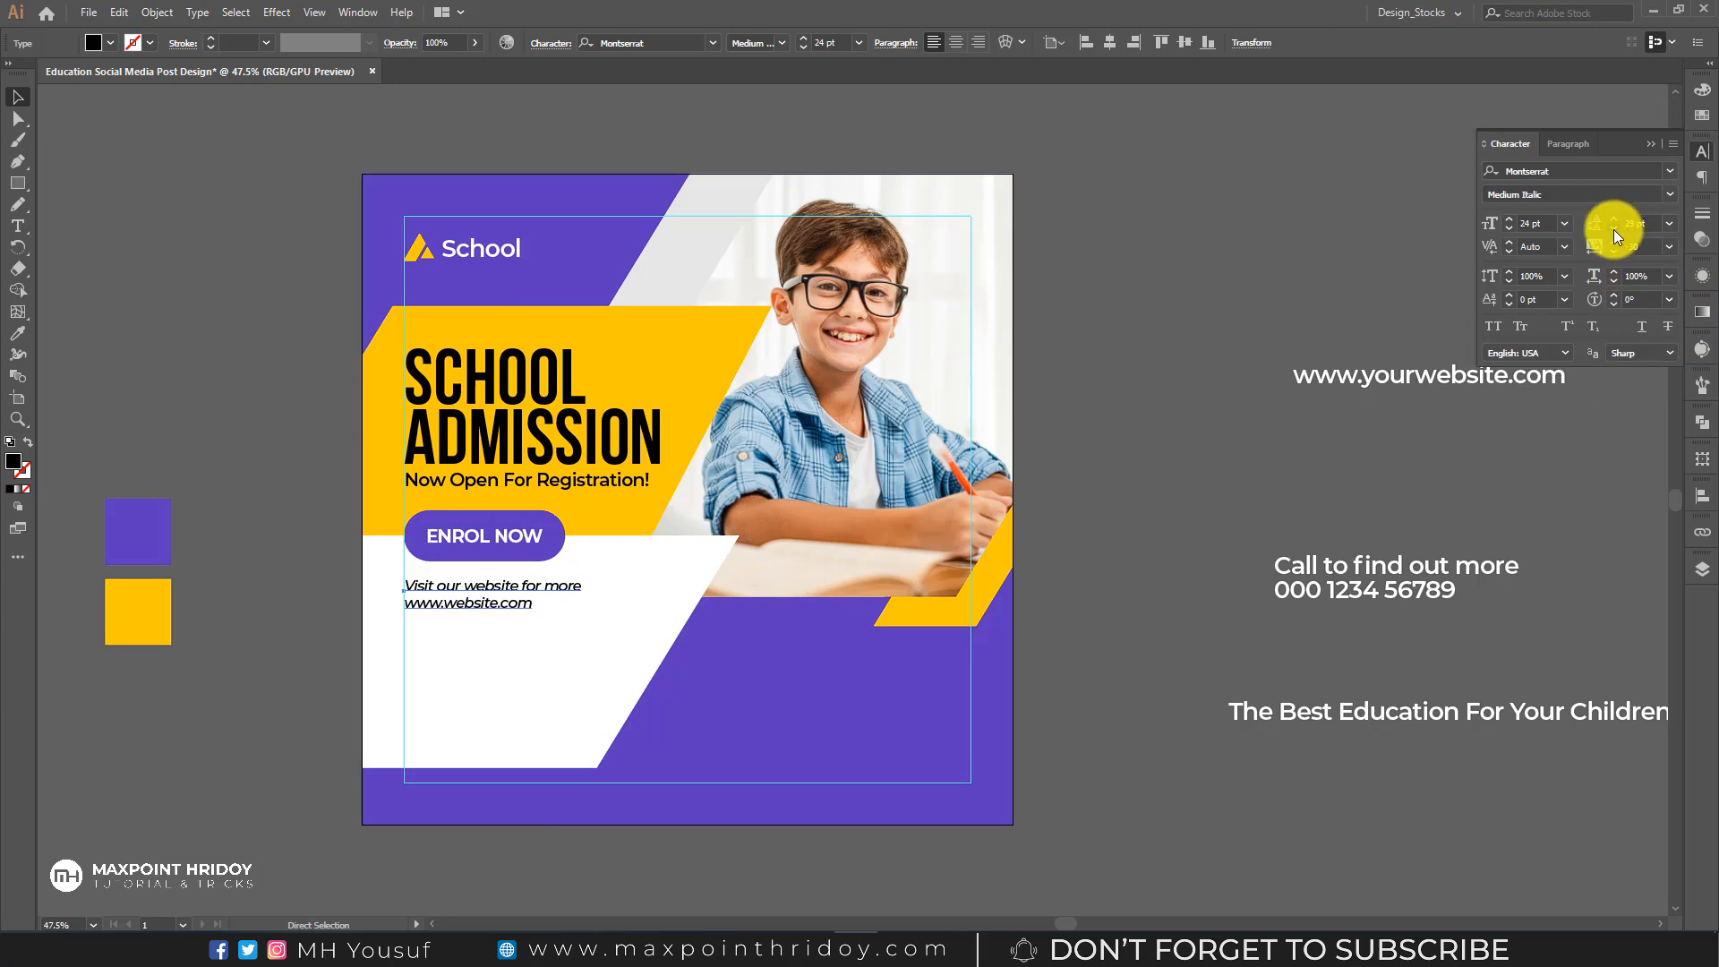
pyautogui.click(1613, 229)
pyautogui.click(506, 582)
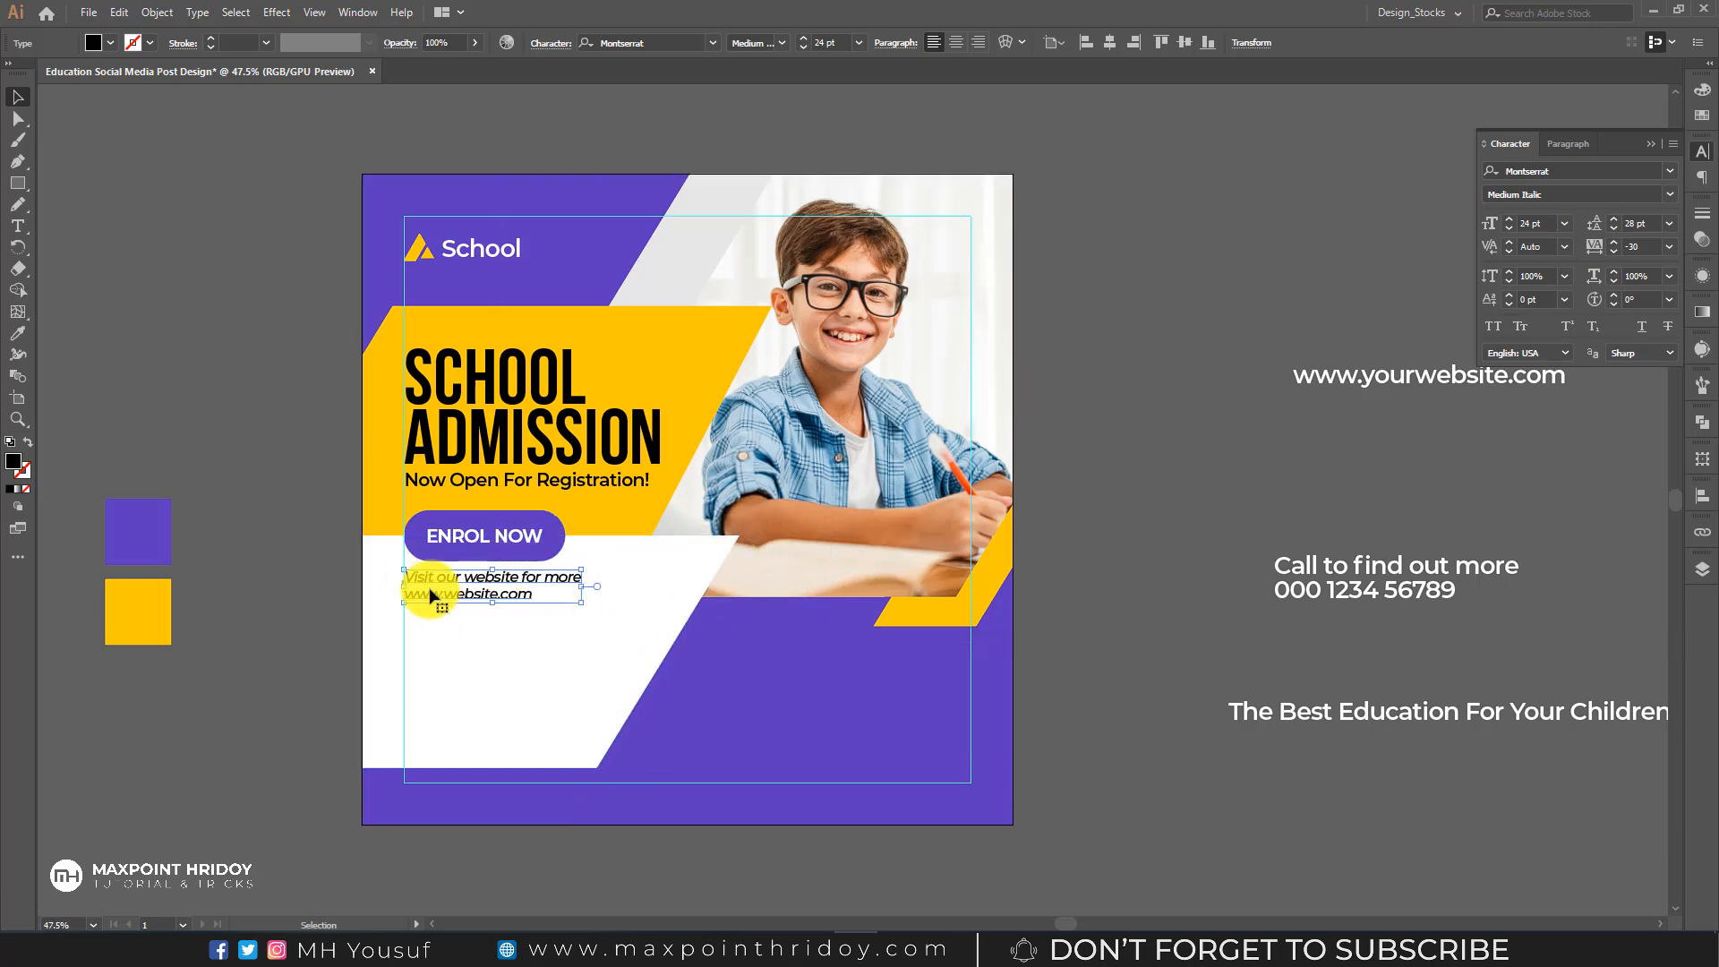
pyautogui.click(297, 585)
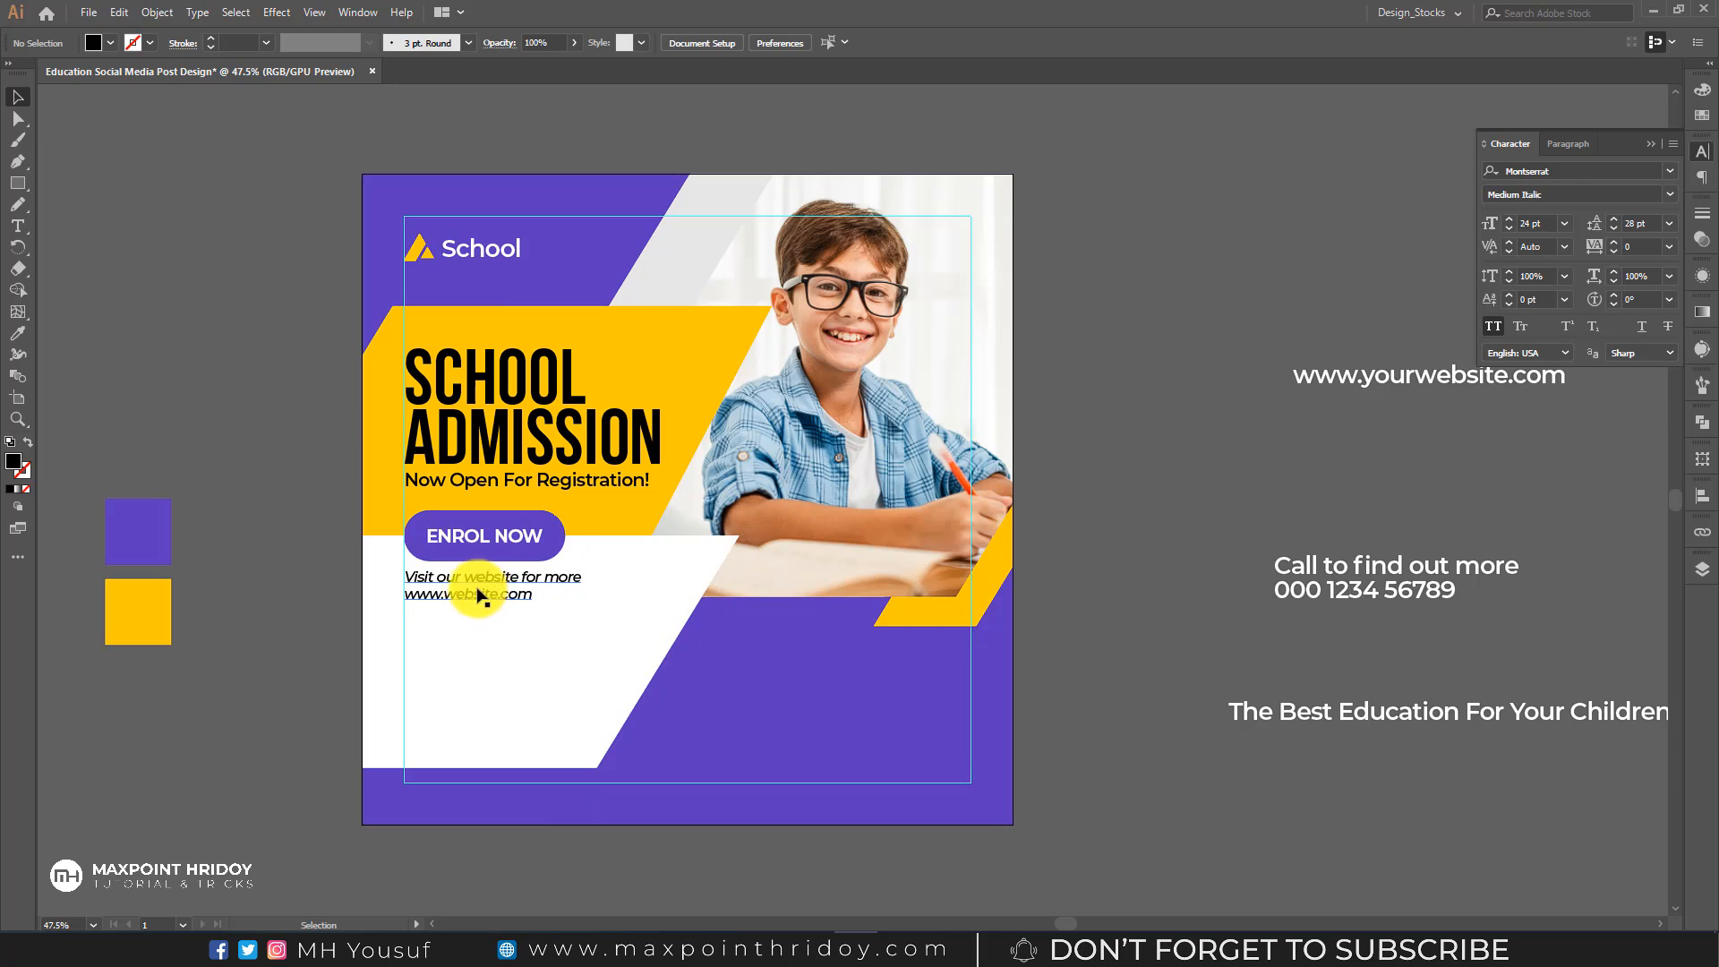
pyautogui.click(475, 600)
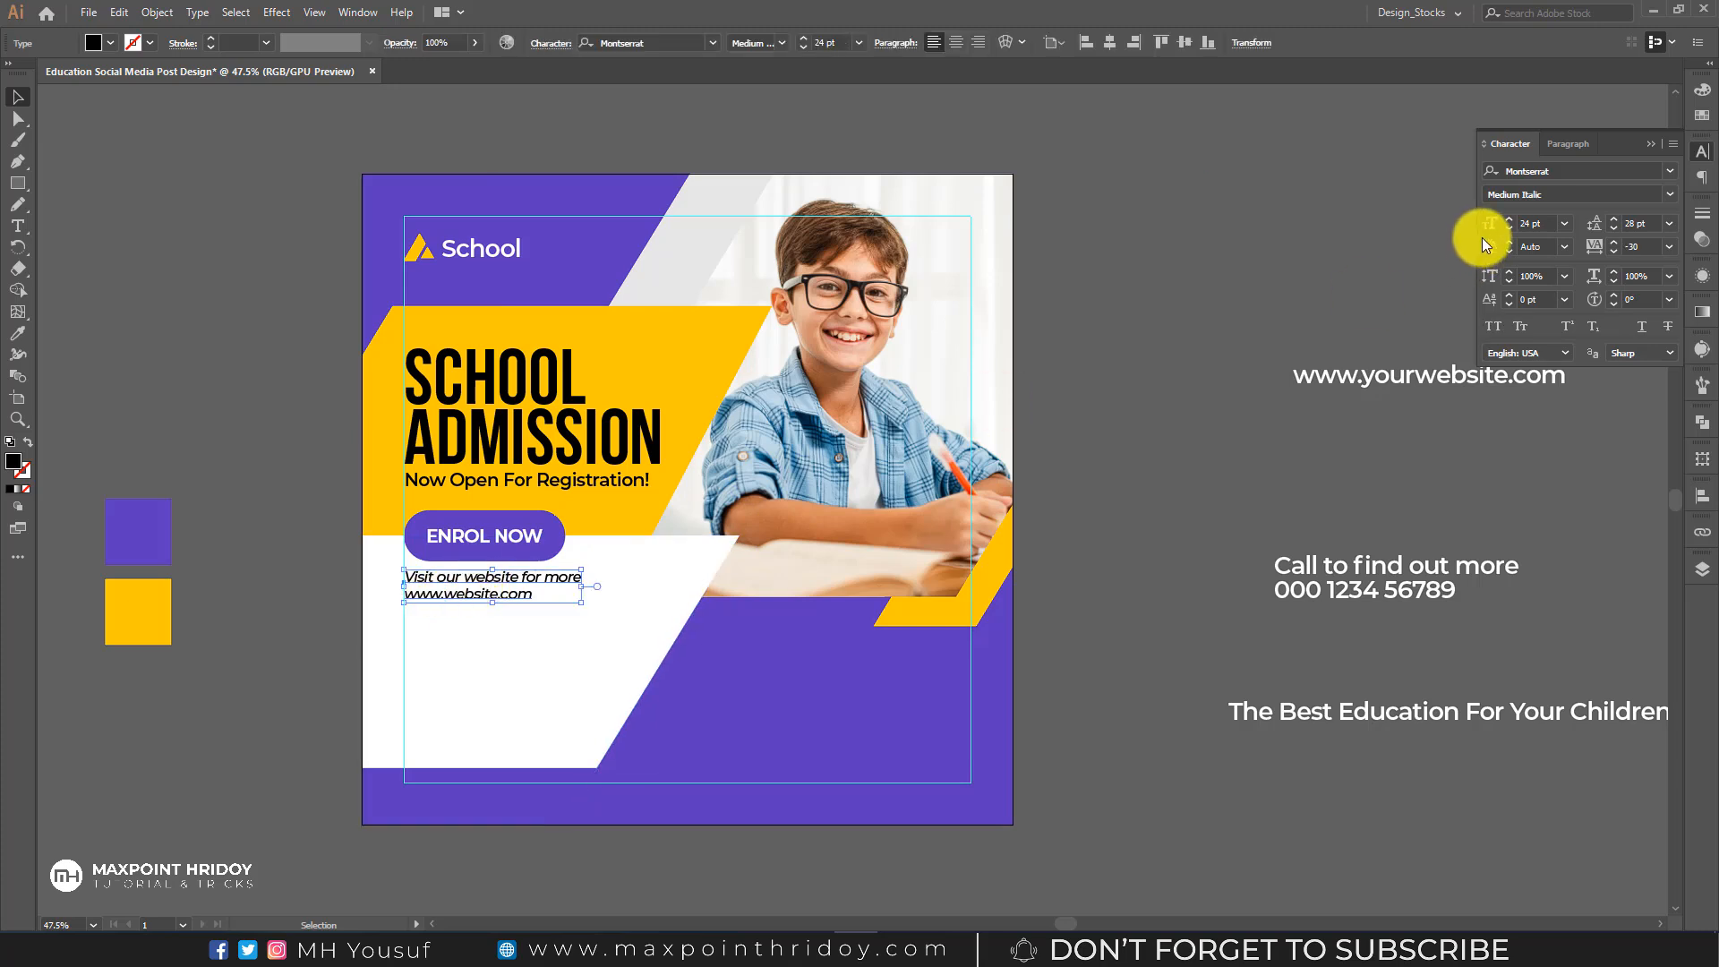
pyautogui.click(1508, 228)
pyautogui.click(1346, 539)
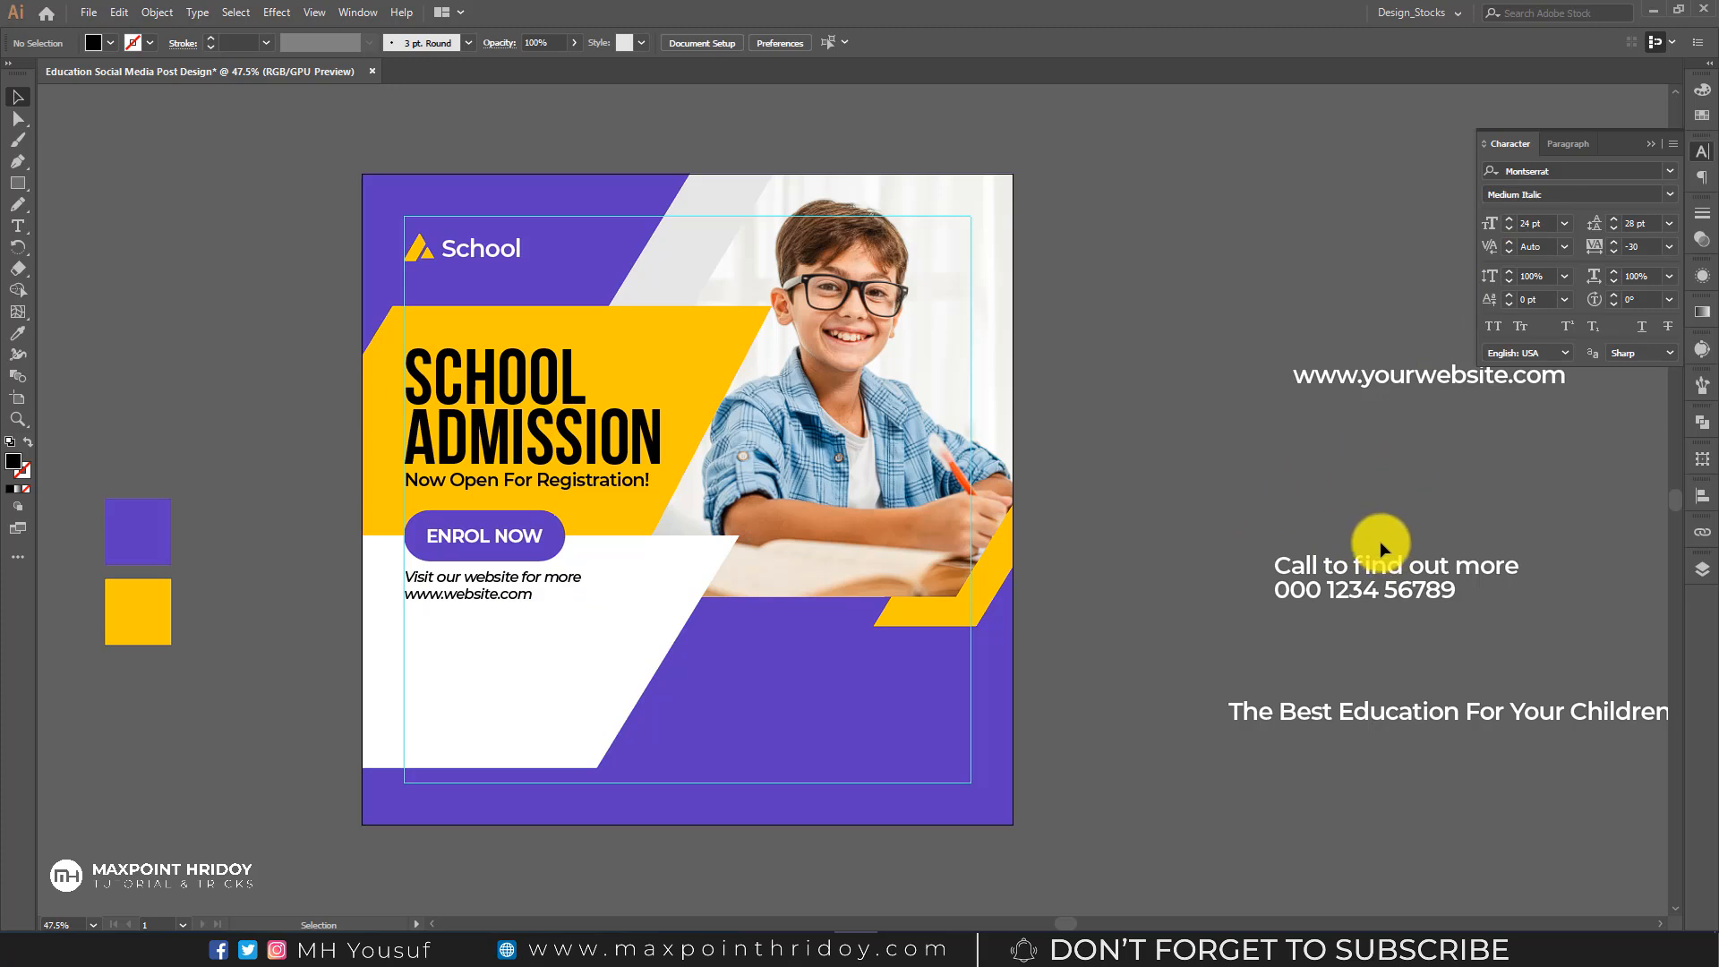
# - Hide the margin guides on the artboard
pyautogui.moveTo(1280, 553); pyautogui.dragTo(1244, 537)
pyautogui.moveTo(1329, 544); pyautogui.dragTo(1261, 569)
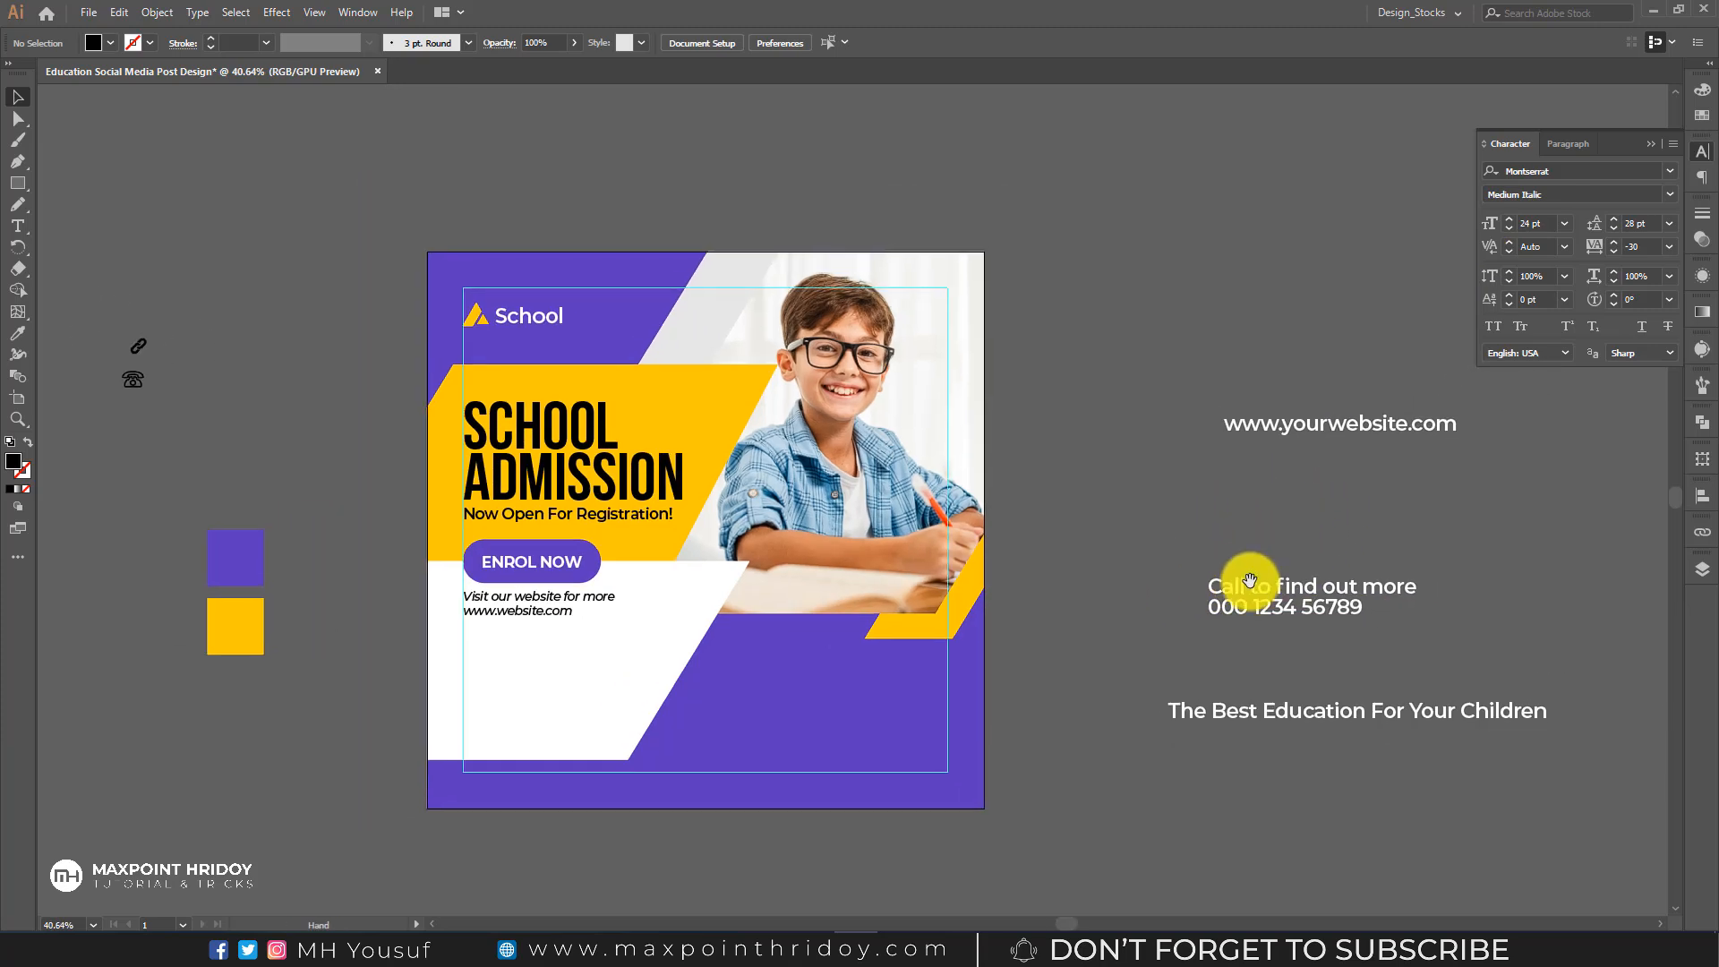
pyautogui.moveTo(1113, 607); pyautogui.dragTo(1151, 572)
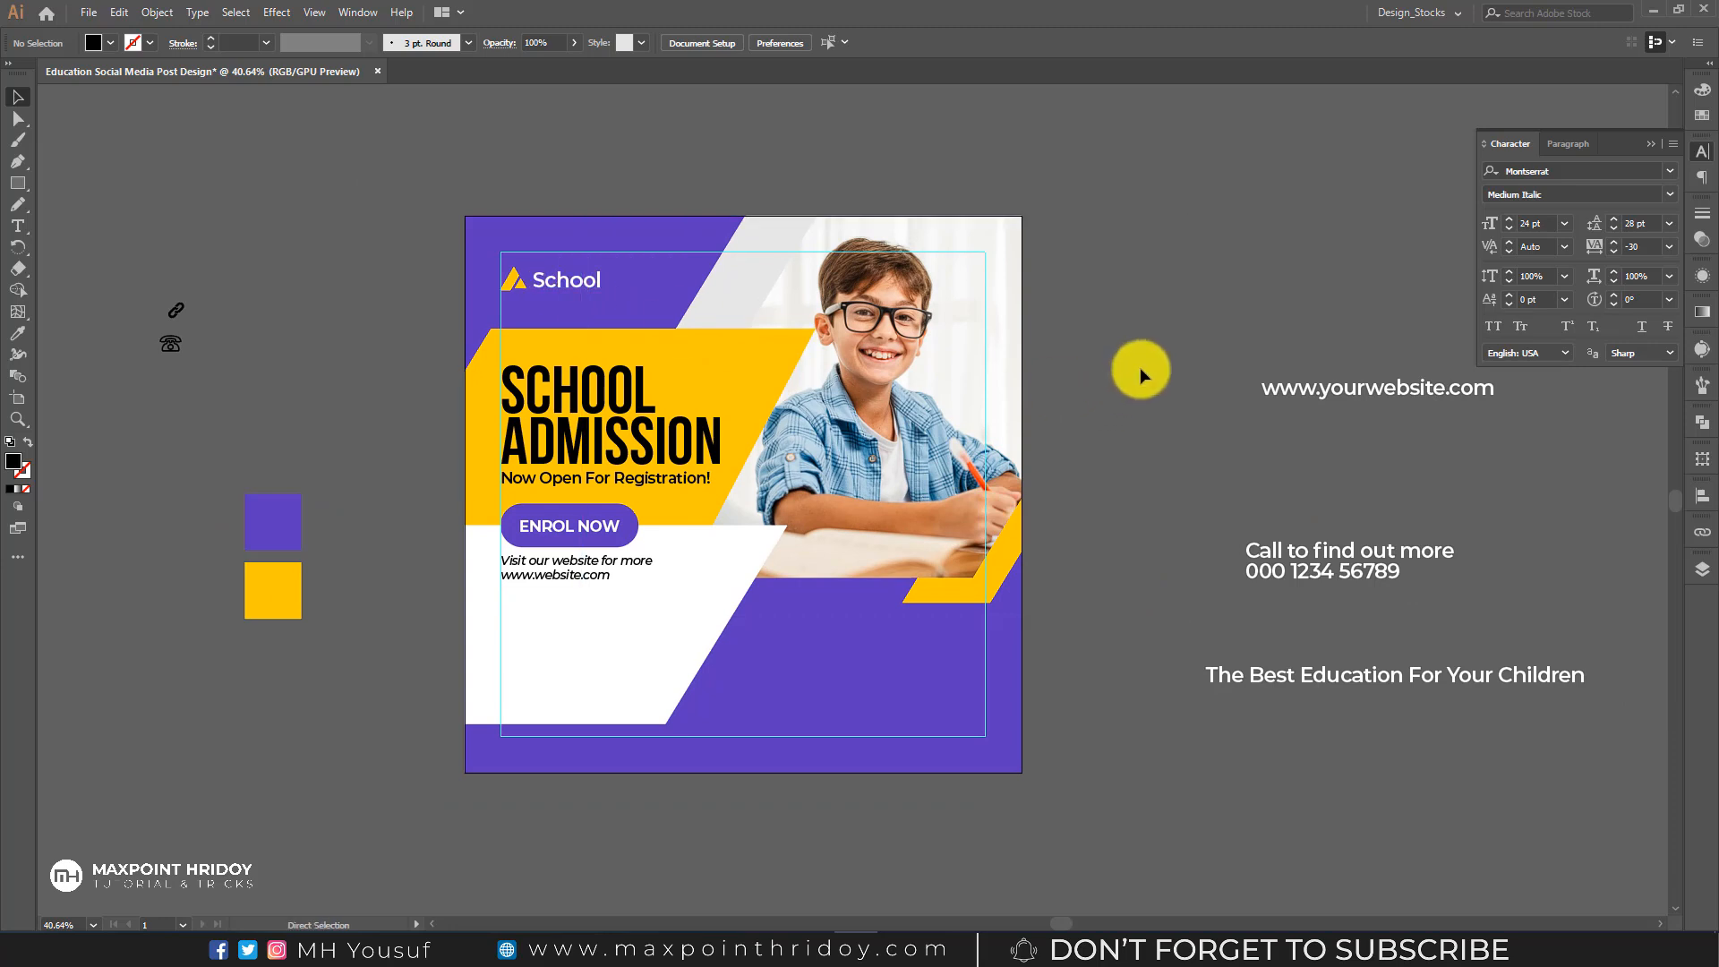
pyautogui.hotkey('ctrl', ';')
pyautogui.moveTo(1246, 374); pyautogui.dragTo(1180, 376)
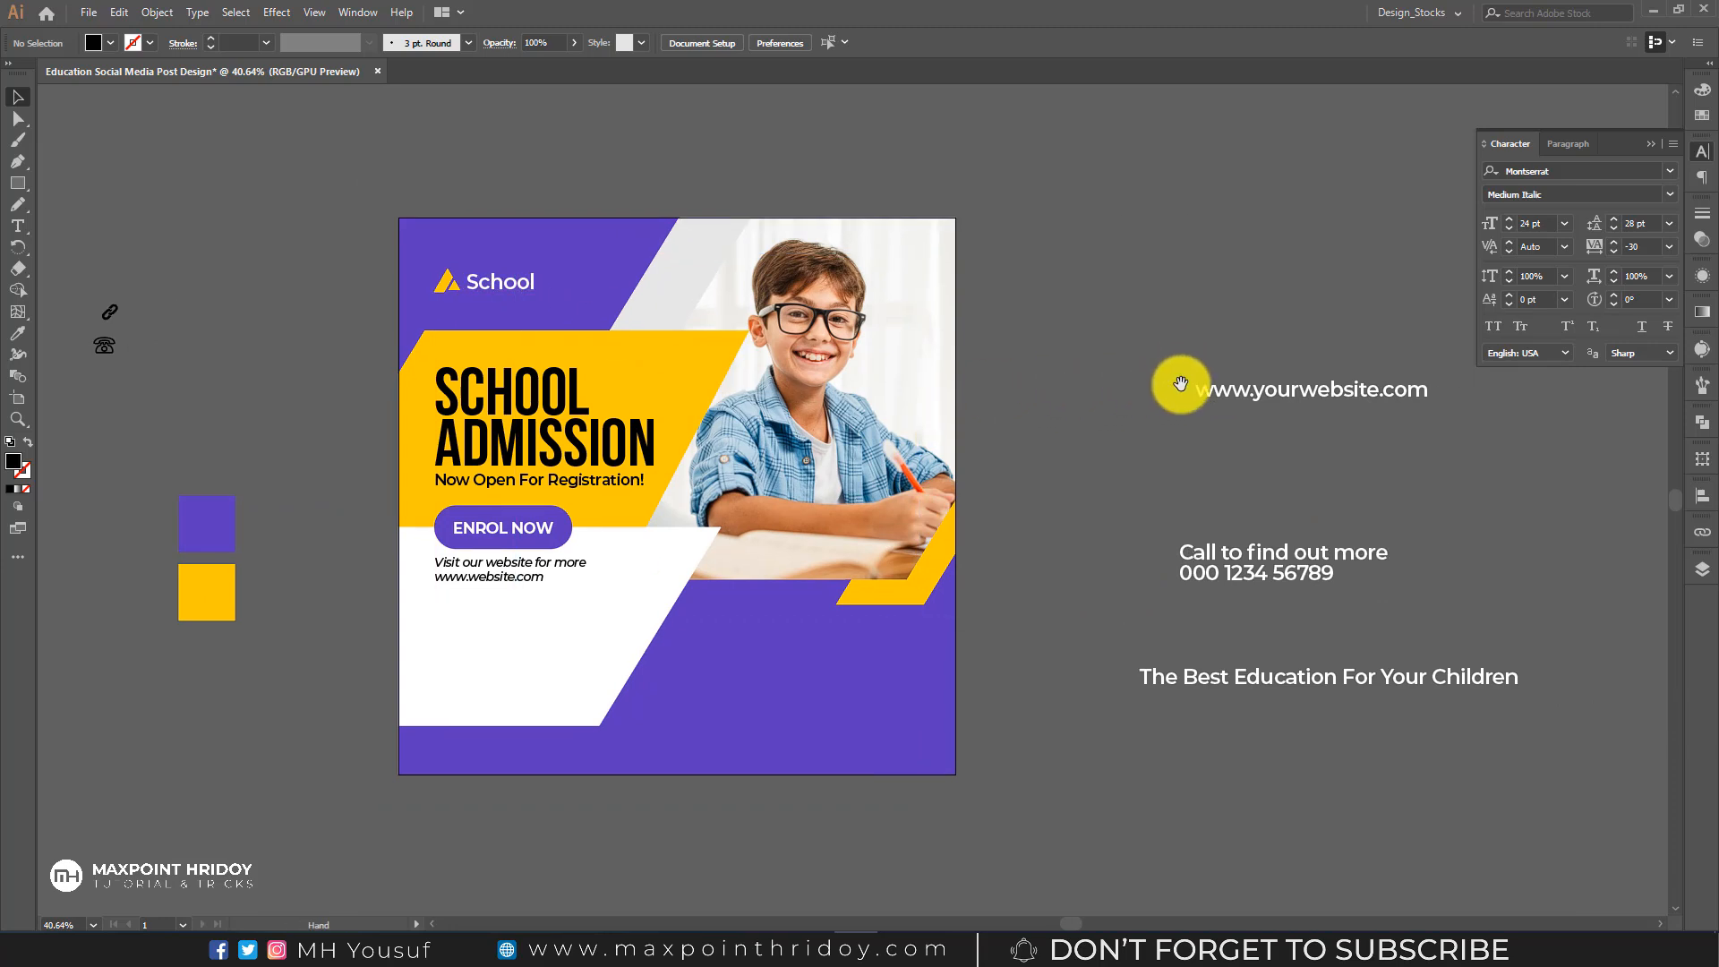
pyautogui.moveTo(1175, 434); pyautogui.dragTo(1220, 411)
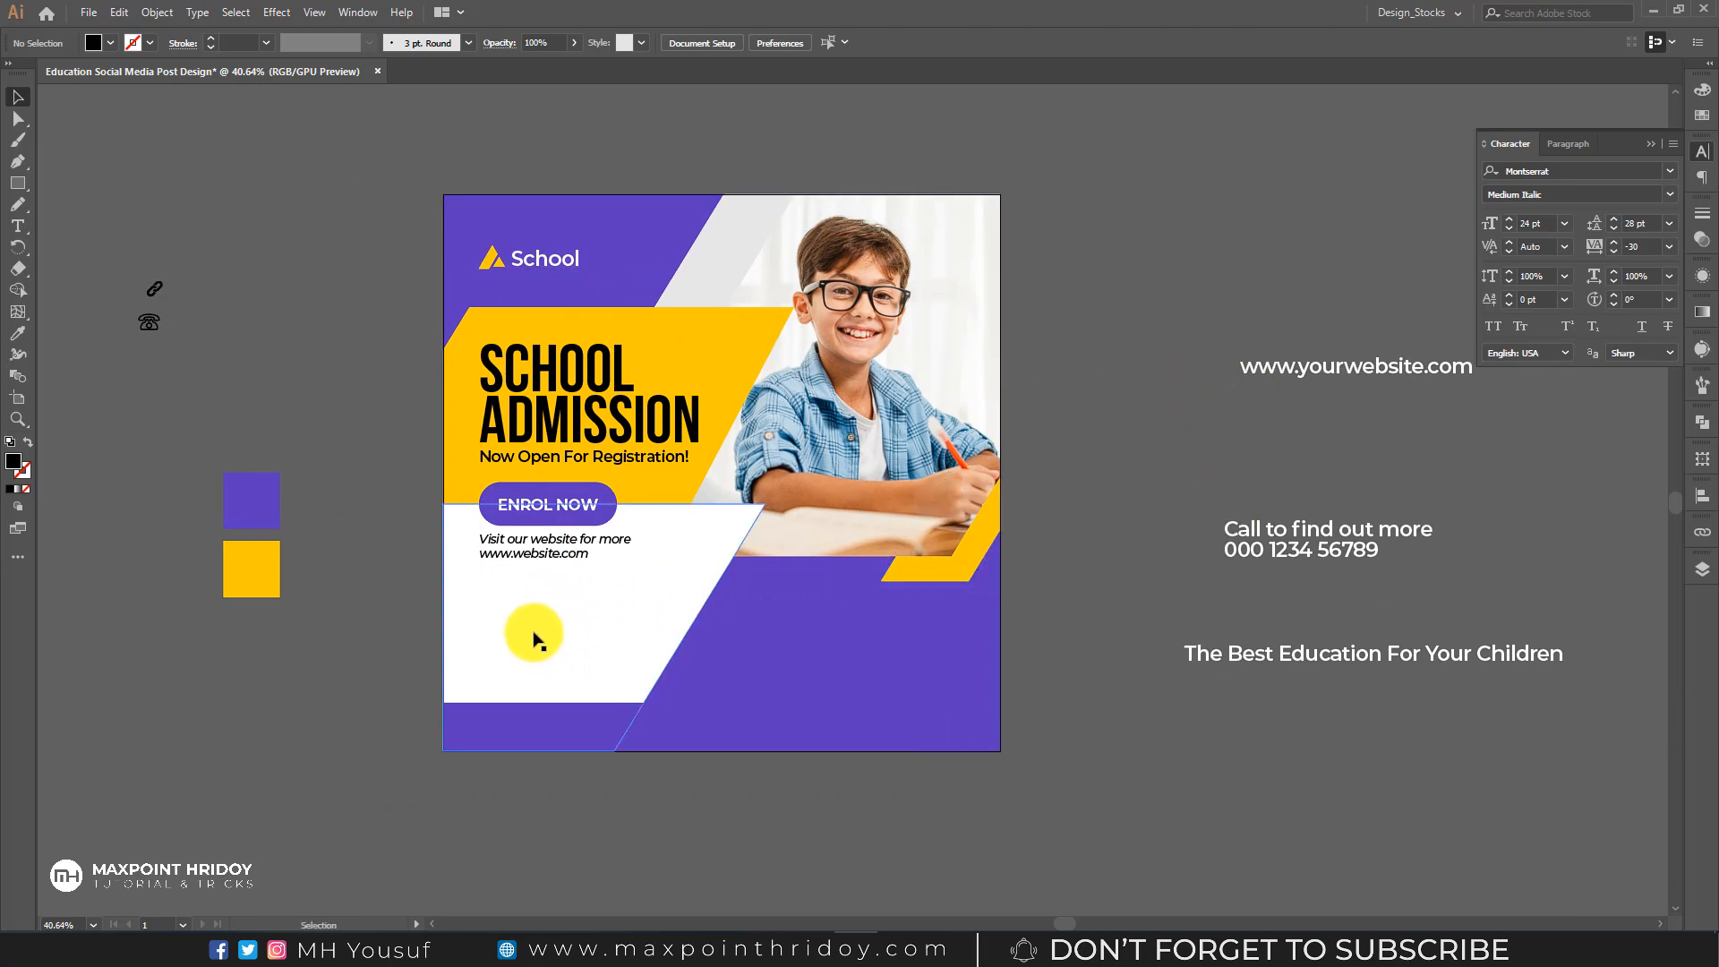
pyautogui.moveTo(1304, 365); pyautogui.dragTo(564, 609)
pyautogui.keyDown('shift'); pyautogui.click(1271, 537); pyautogui.keyUp('shift')
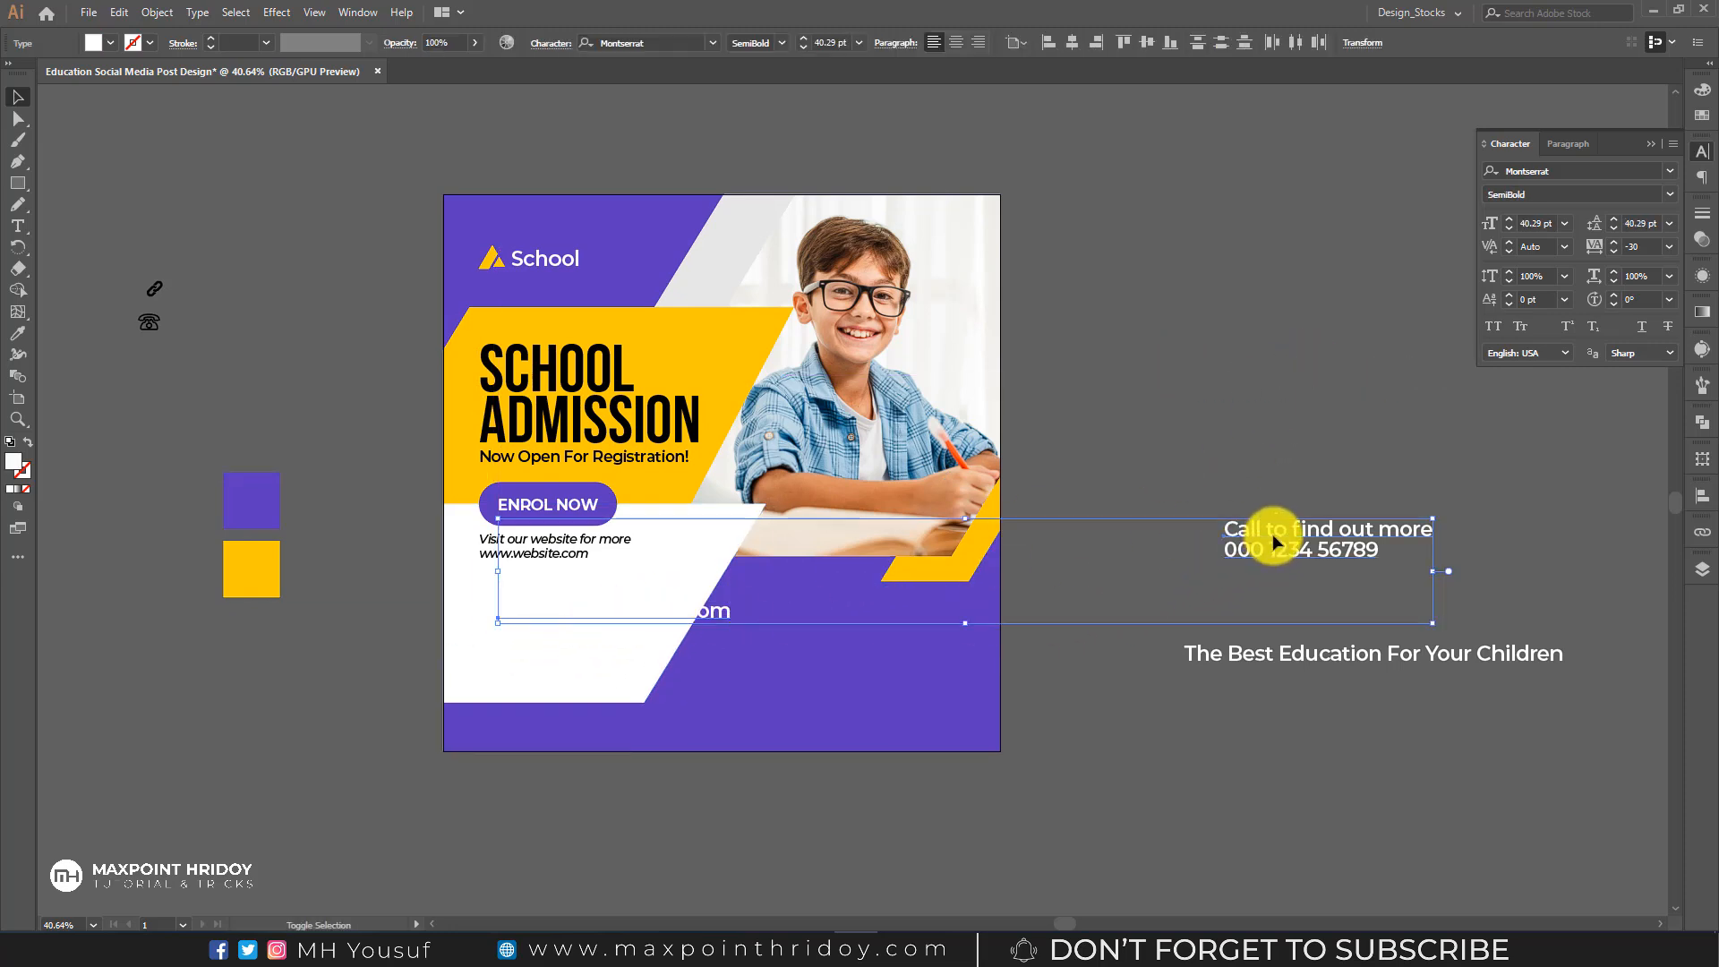
pyautogui.click(1703, 101)
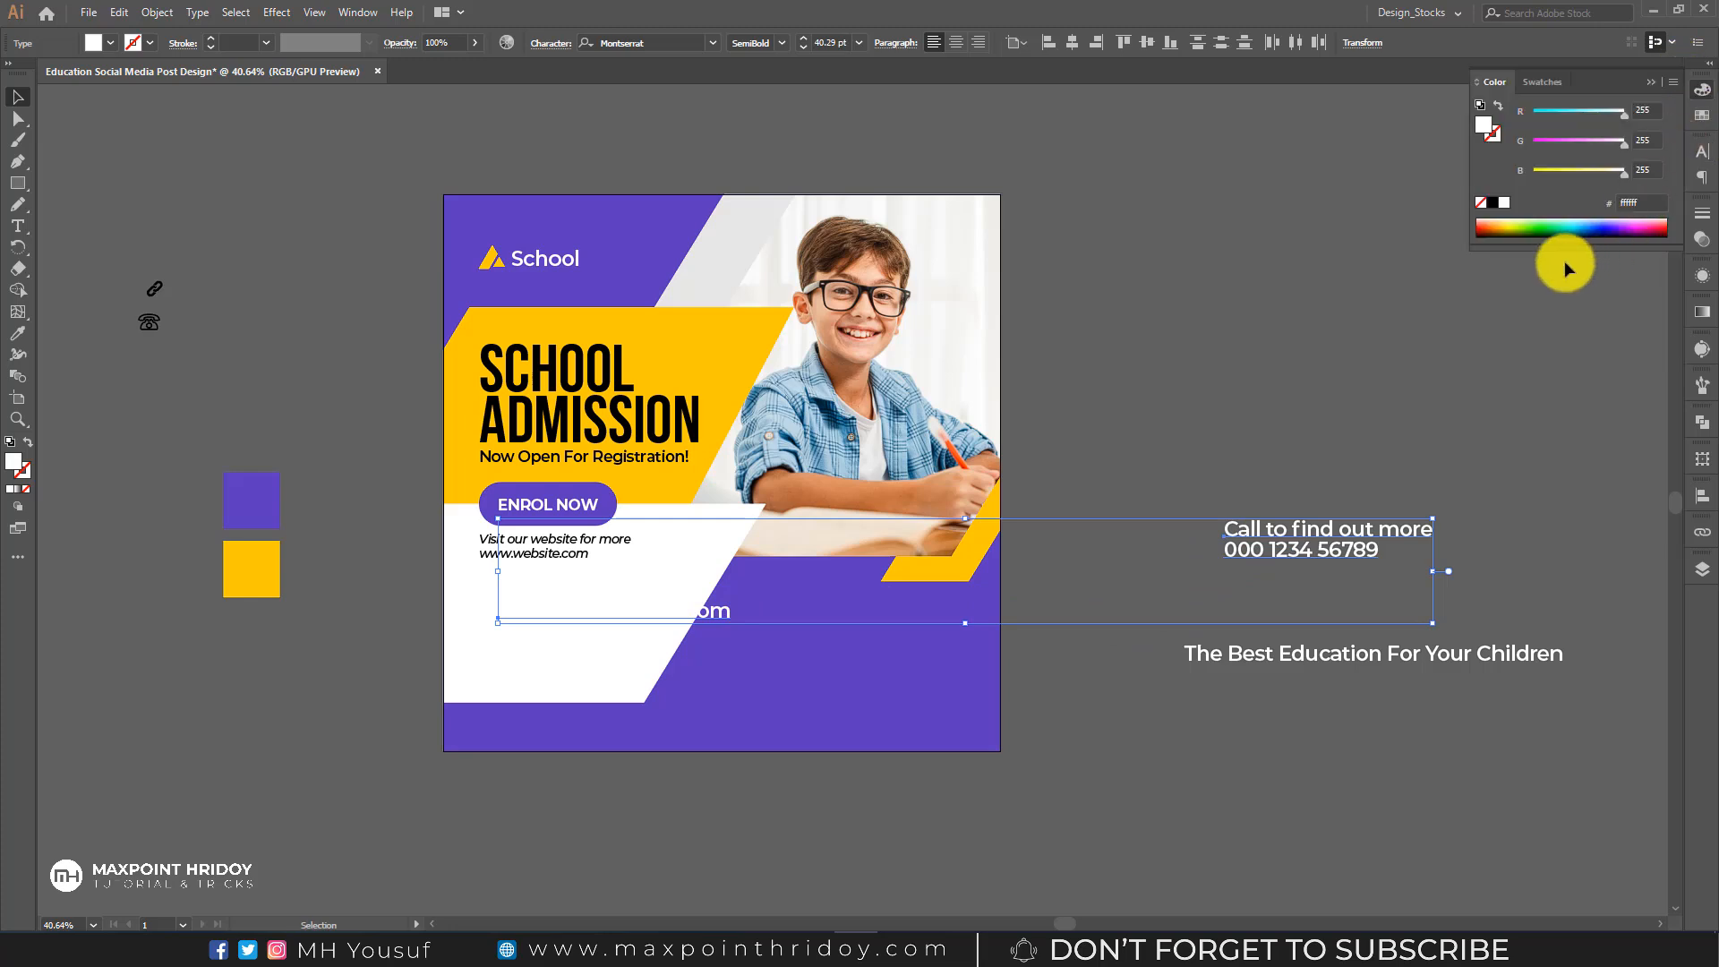
pyautogui.click(1493, 202)
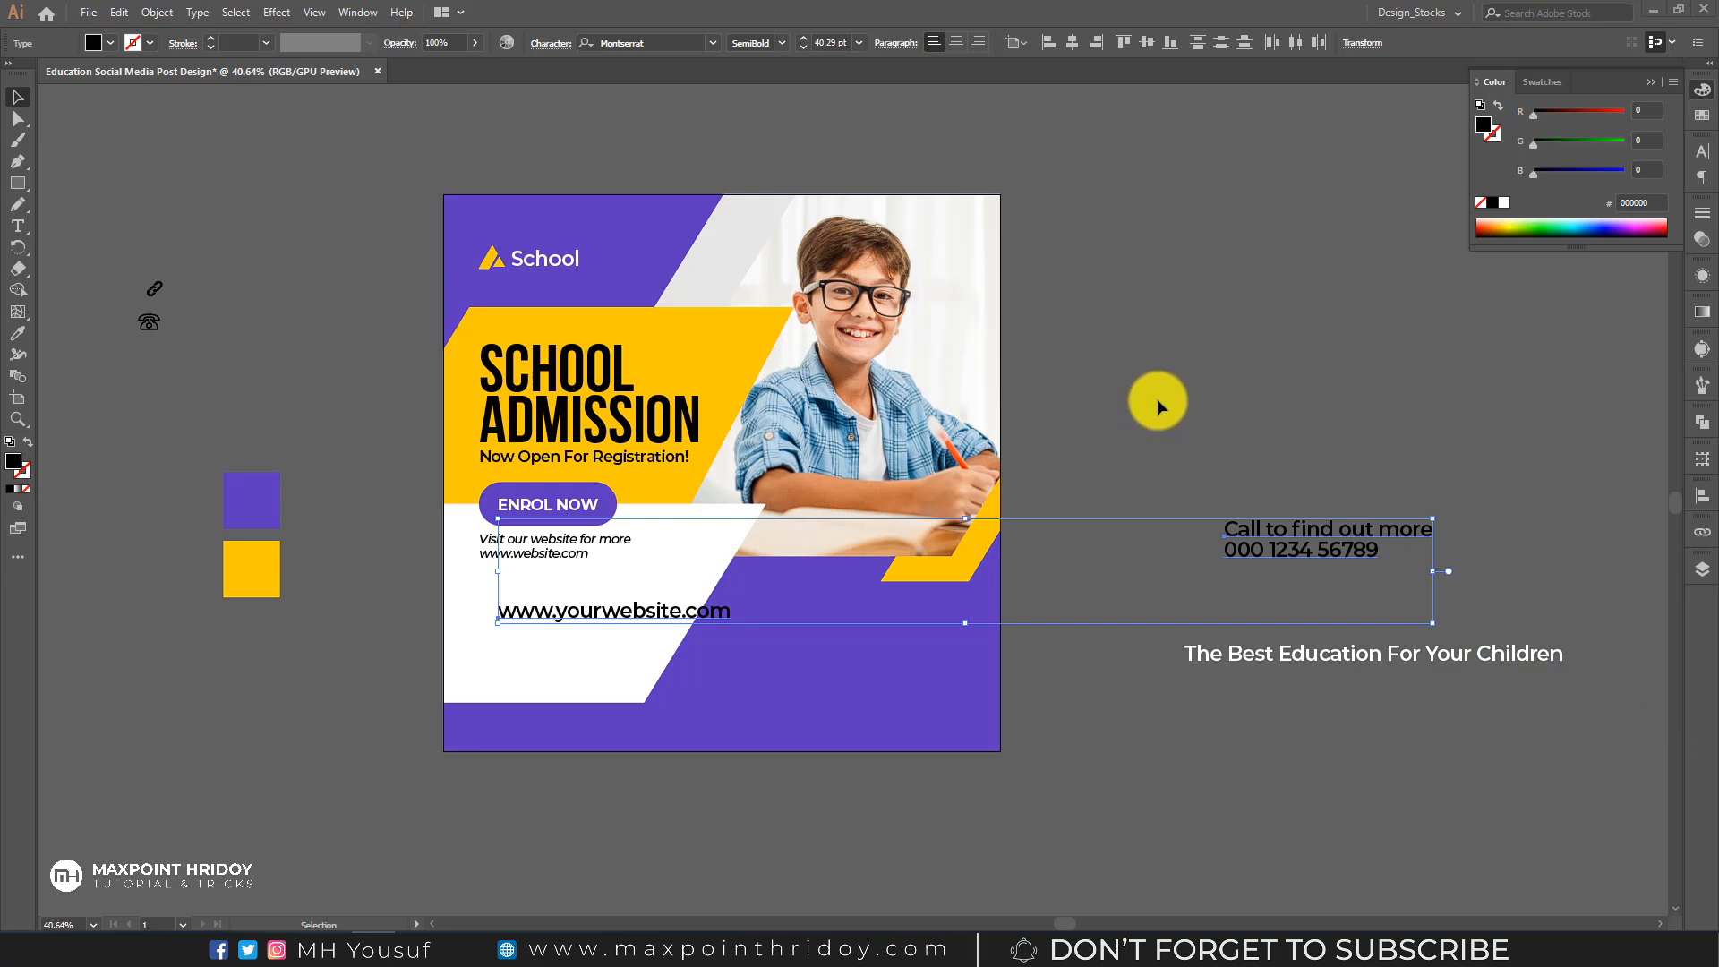
pyautogui.click(1257, 479)
pyautogui.moveTo(1271, 535); pyautogui.dragTo(696, 700)
pyautogui.scroll(1, 491, 647)
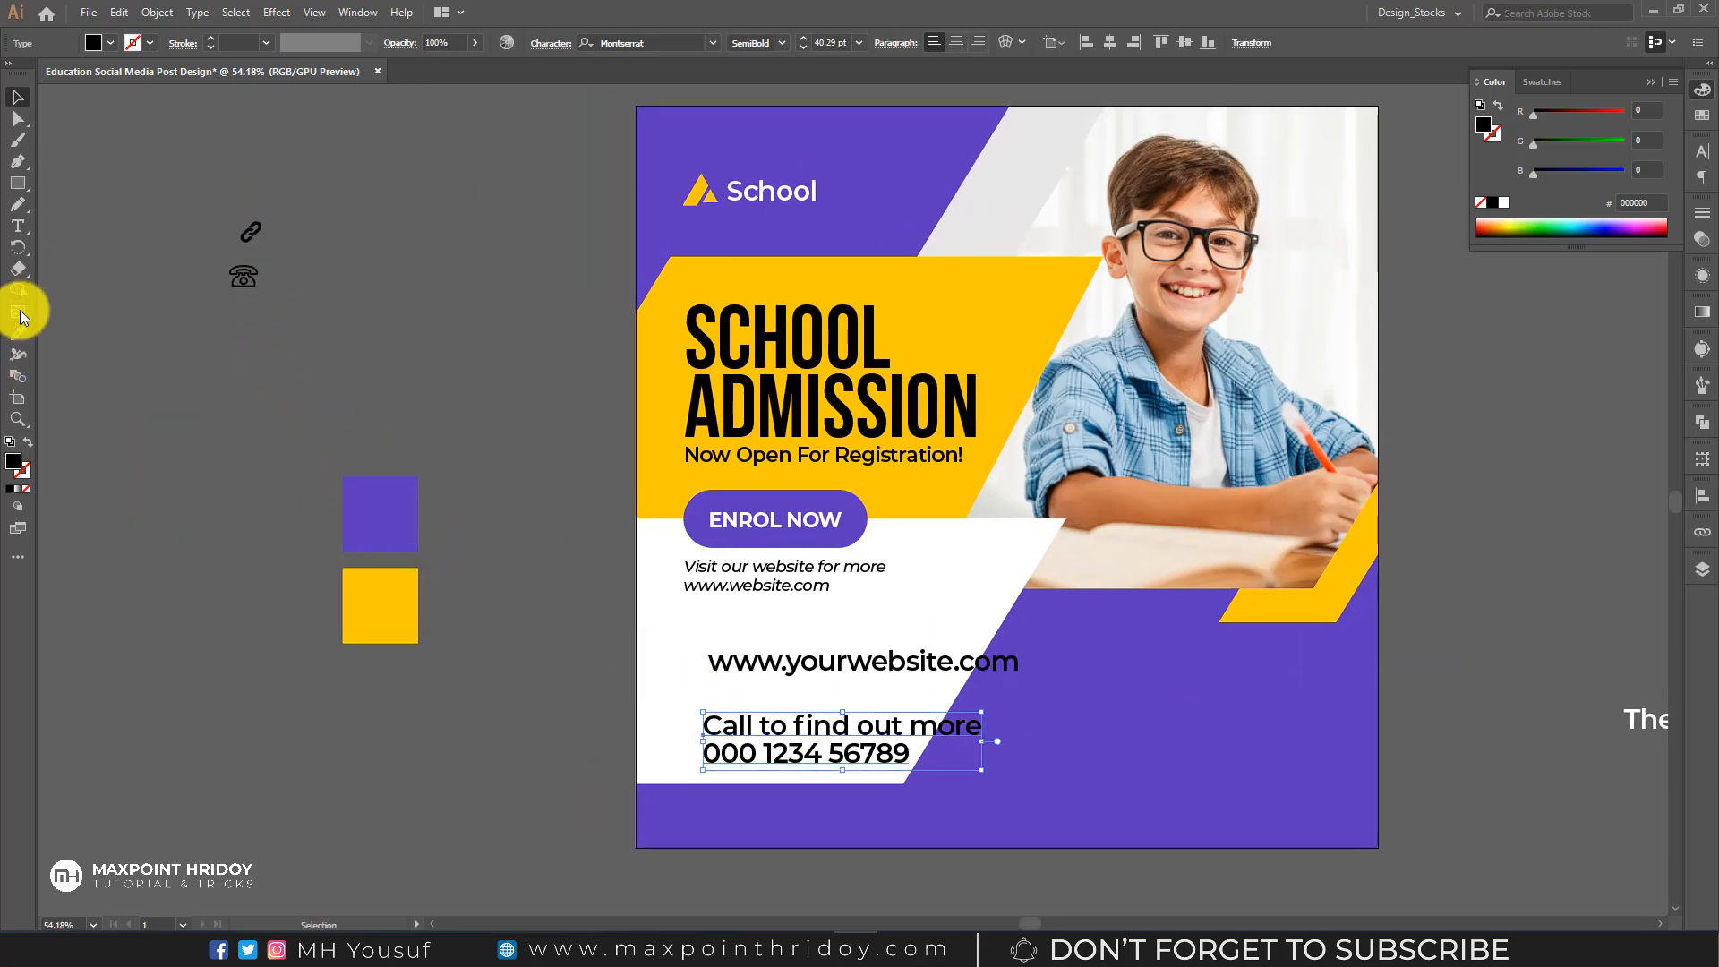
pyautogui.moveTo(18, 186); pyautogui.dragTo(73, 204)
pyautogui.moveTo(531, 454)
pyautogui.mouseDown()
pyautogui.moveTo(665, 670)
pyautogui.moveTo(688, 655)
pyautogui.moveTo(673, 636)
pyautogui.moveTo(694, 668)
pyautogui.mouseUp()
pyautogui.press('v')
pyautogui.scroll(3, 665, 670)
pyautogui.click(859, 673)
pyautogui.keyDown('shift'); pyautogui.click(835, 767); pyautogui.keyUp('shift')
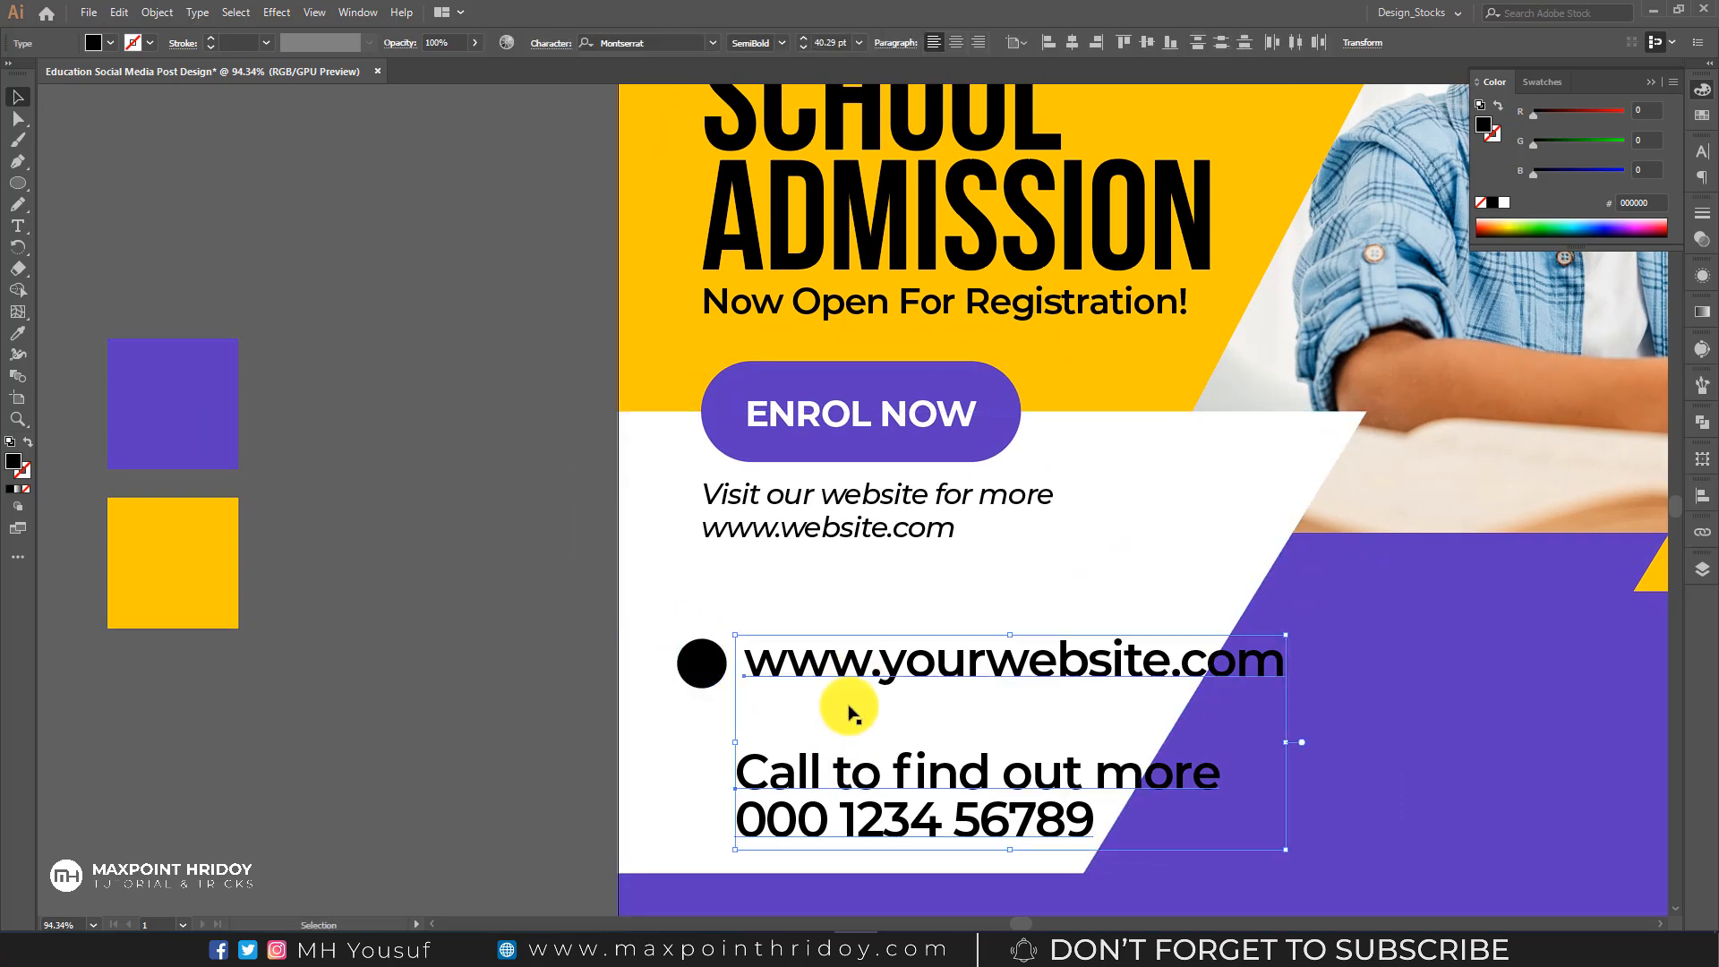
pyautogui.press('v')
pyautogui.click(803, 48)
pyautogui.click(803, 49)
pyautogui.click(803, 48)
pyautogui.click(803, 48)
pyautogui.write('3')
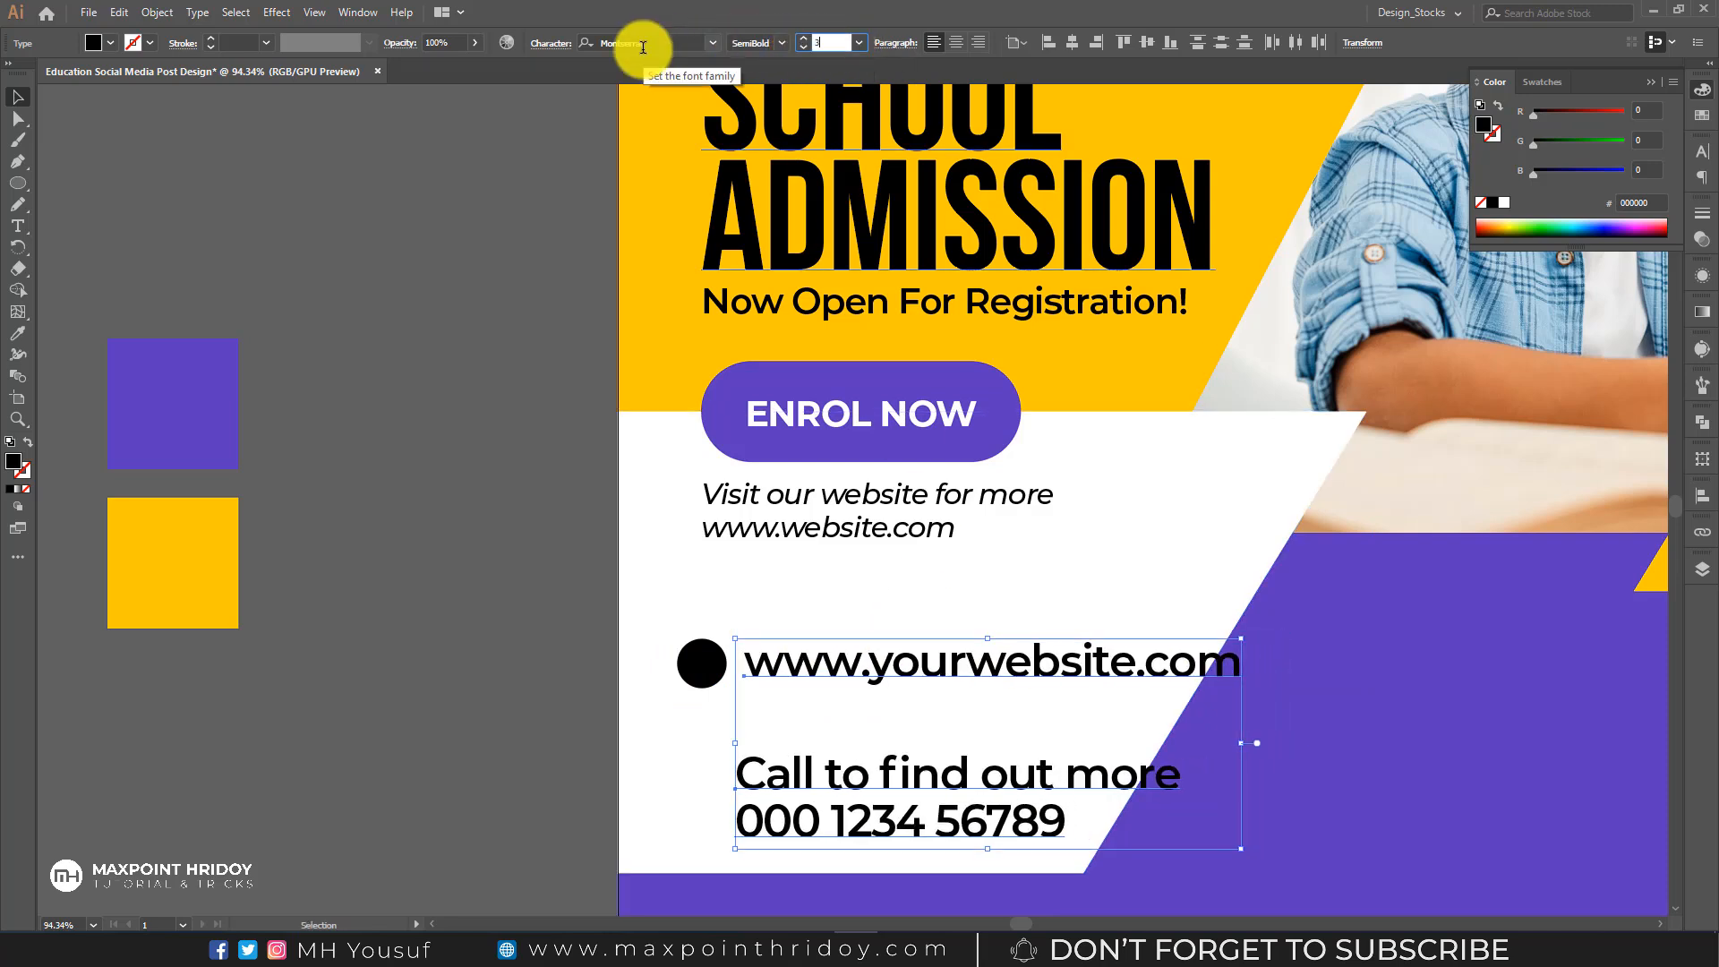
pyautogui.write('0')
pyautogui.press('Return')
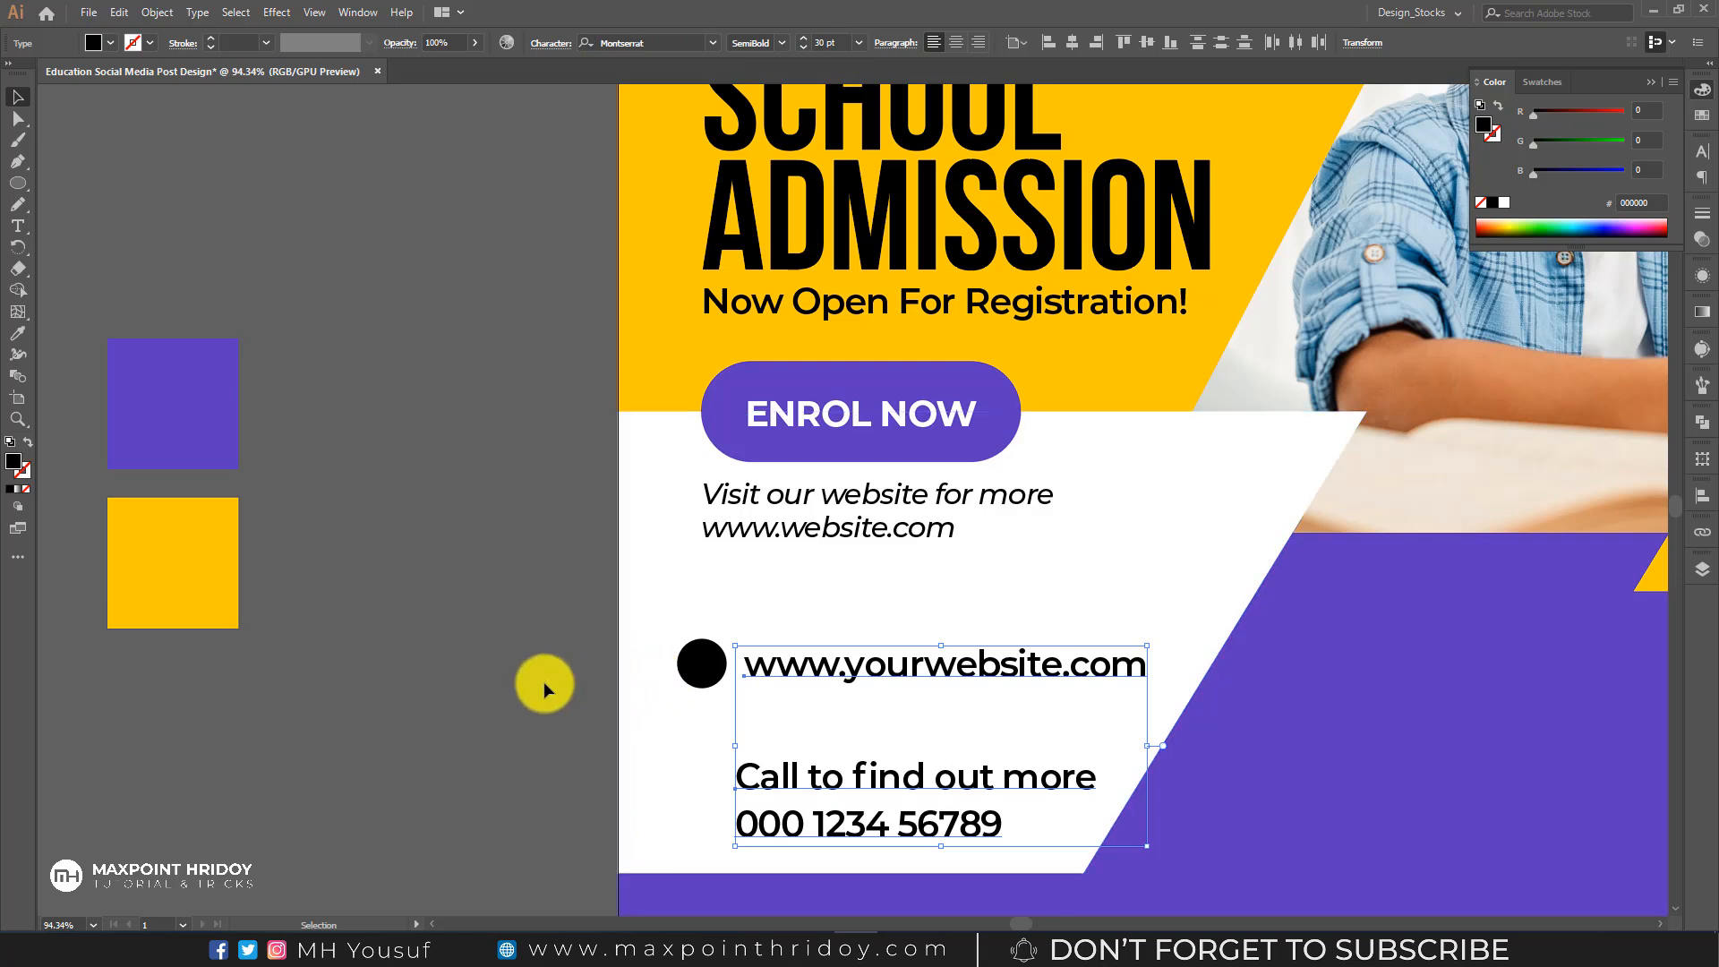
# - Change the font weight of the web address and the "Call to find out more" text to Medium
pyautogui.click(782, 41)
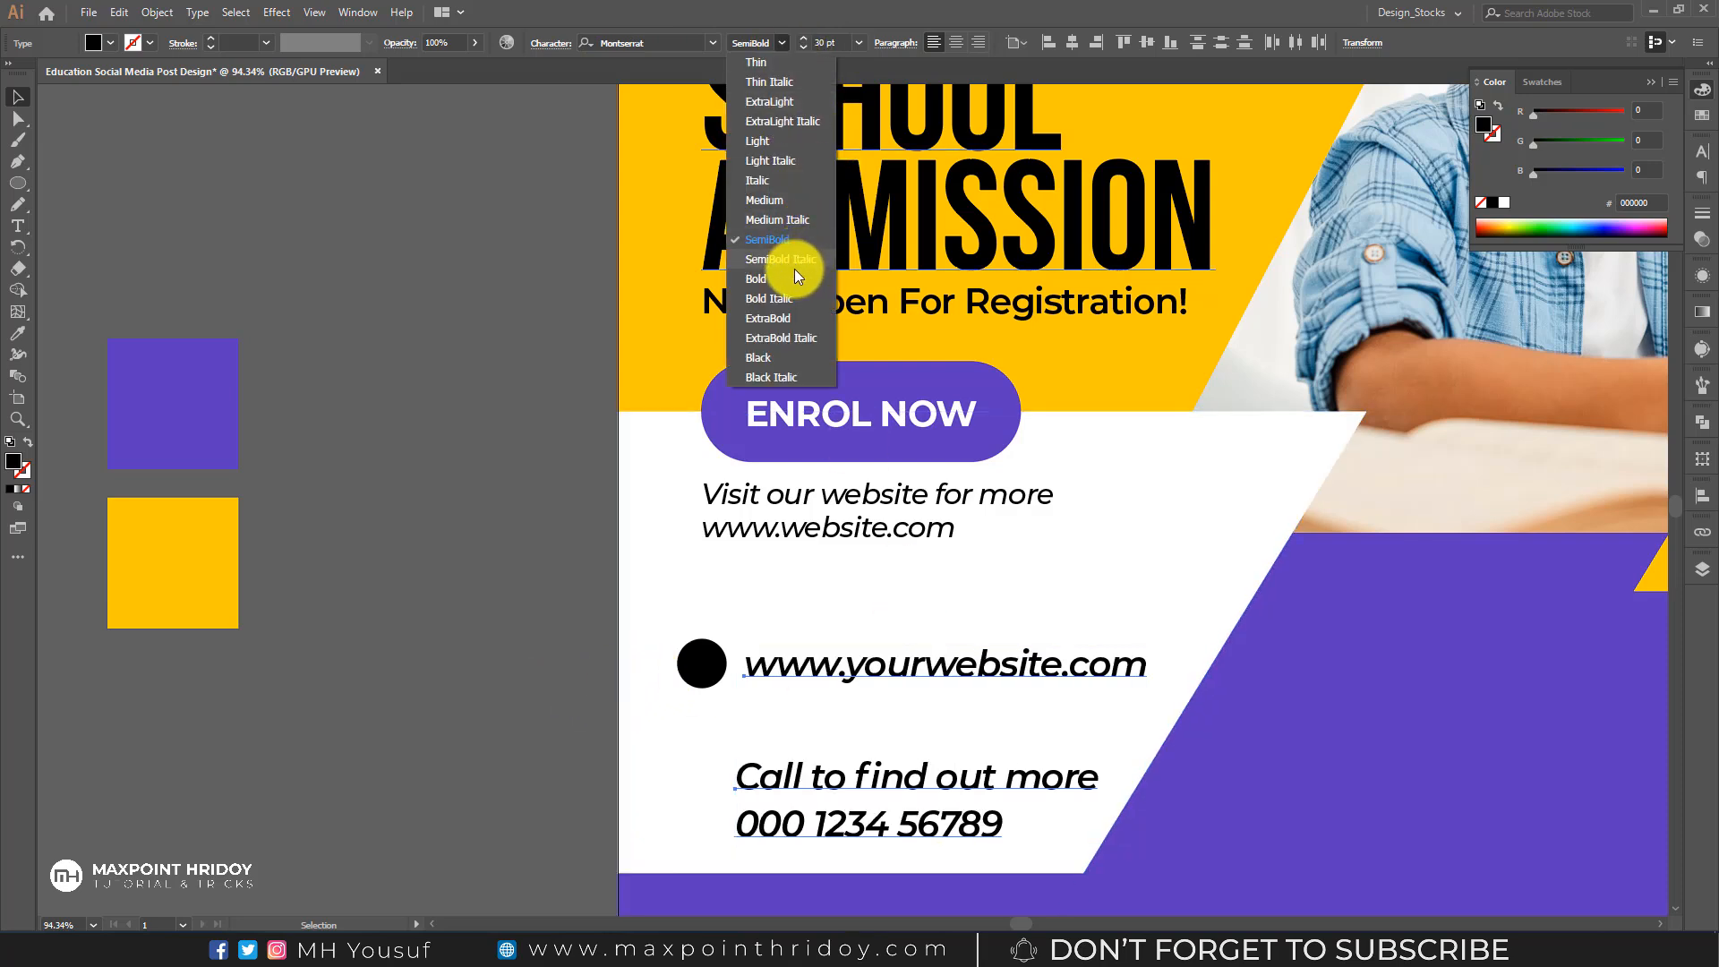
pyautogui.click(783, 239)
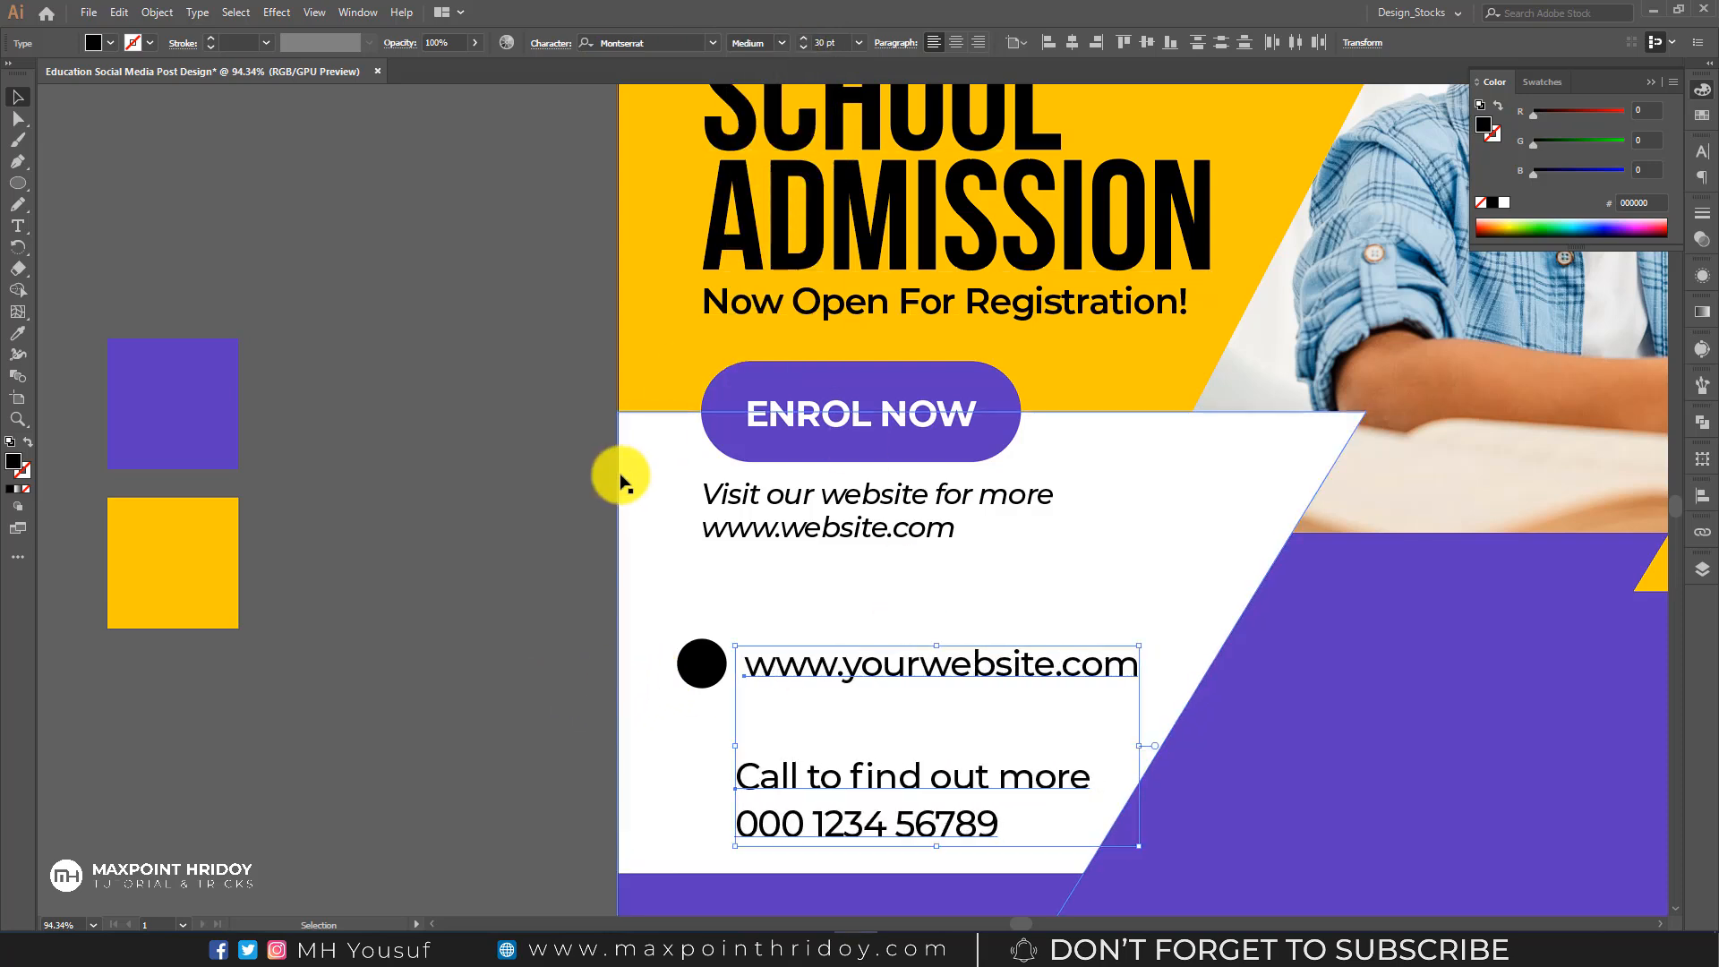
pyautogui.click(630, 465)
pyautogui.click(849, 670)
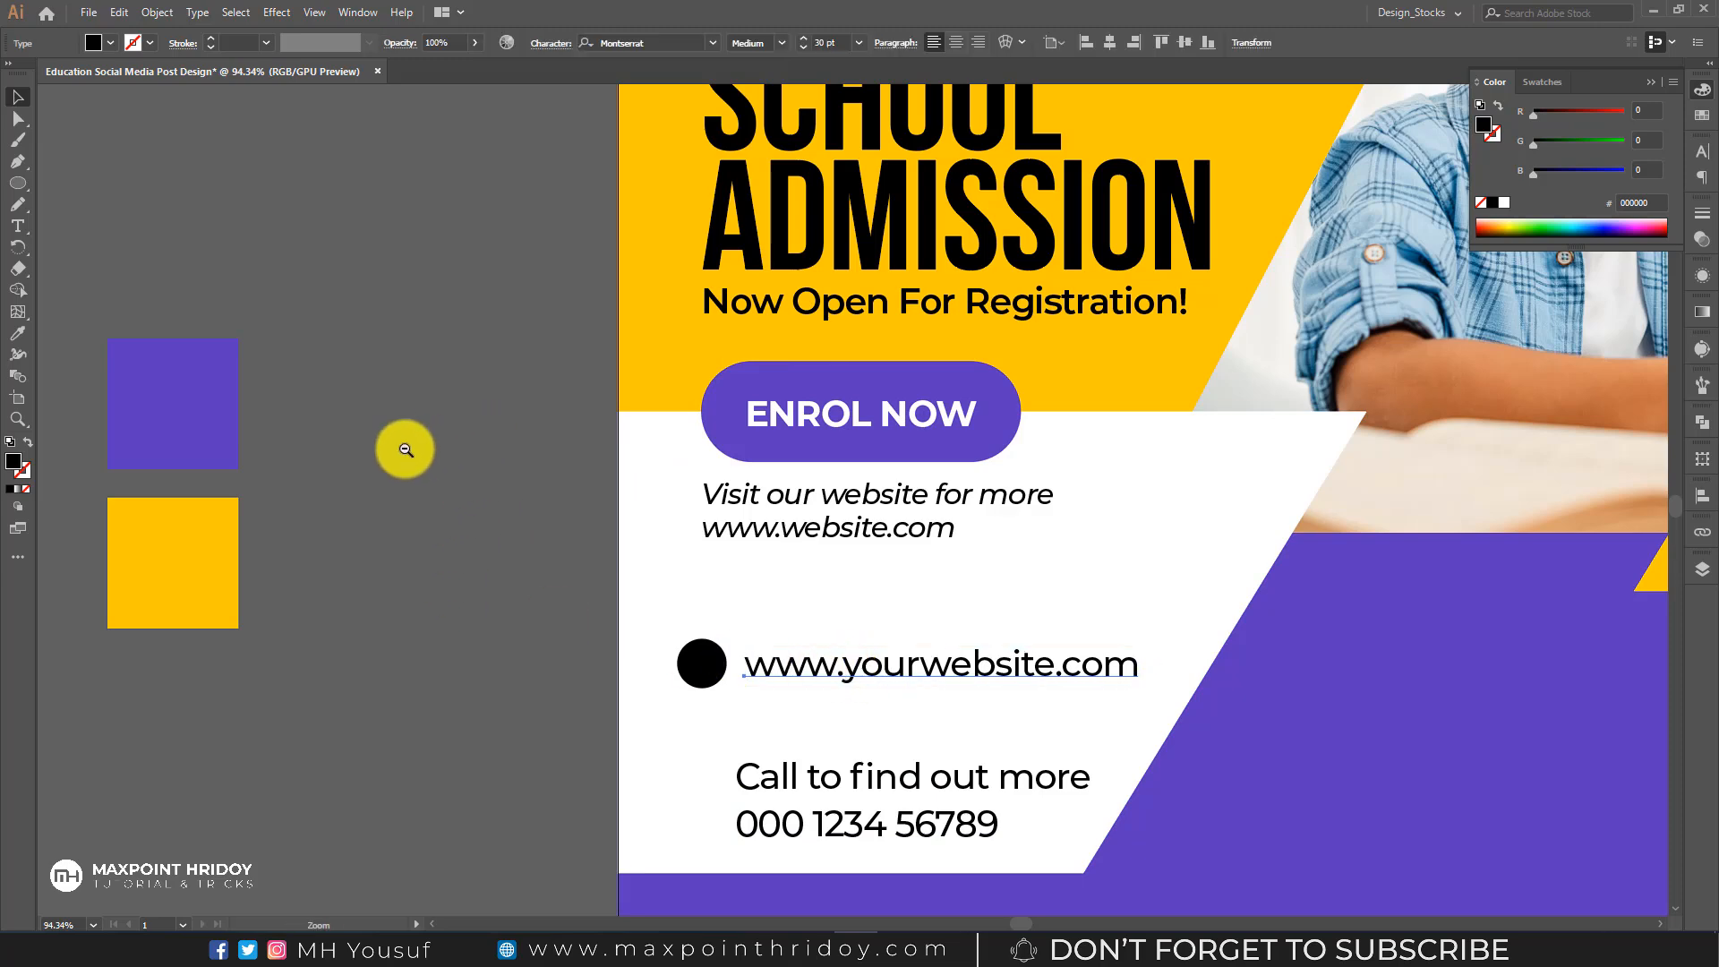
pyautogui.hotkey('ctrl', '0')
pyautogui.moveTo(570, 451); pyautogui.dragTo(683, 706)
pyautogui.click(790, 643)
pyautogui.click(790, 645)
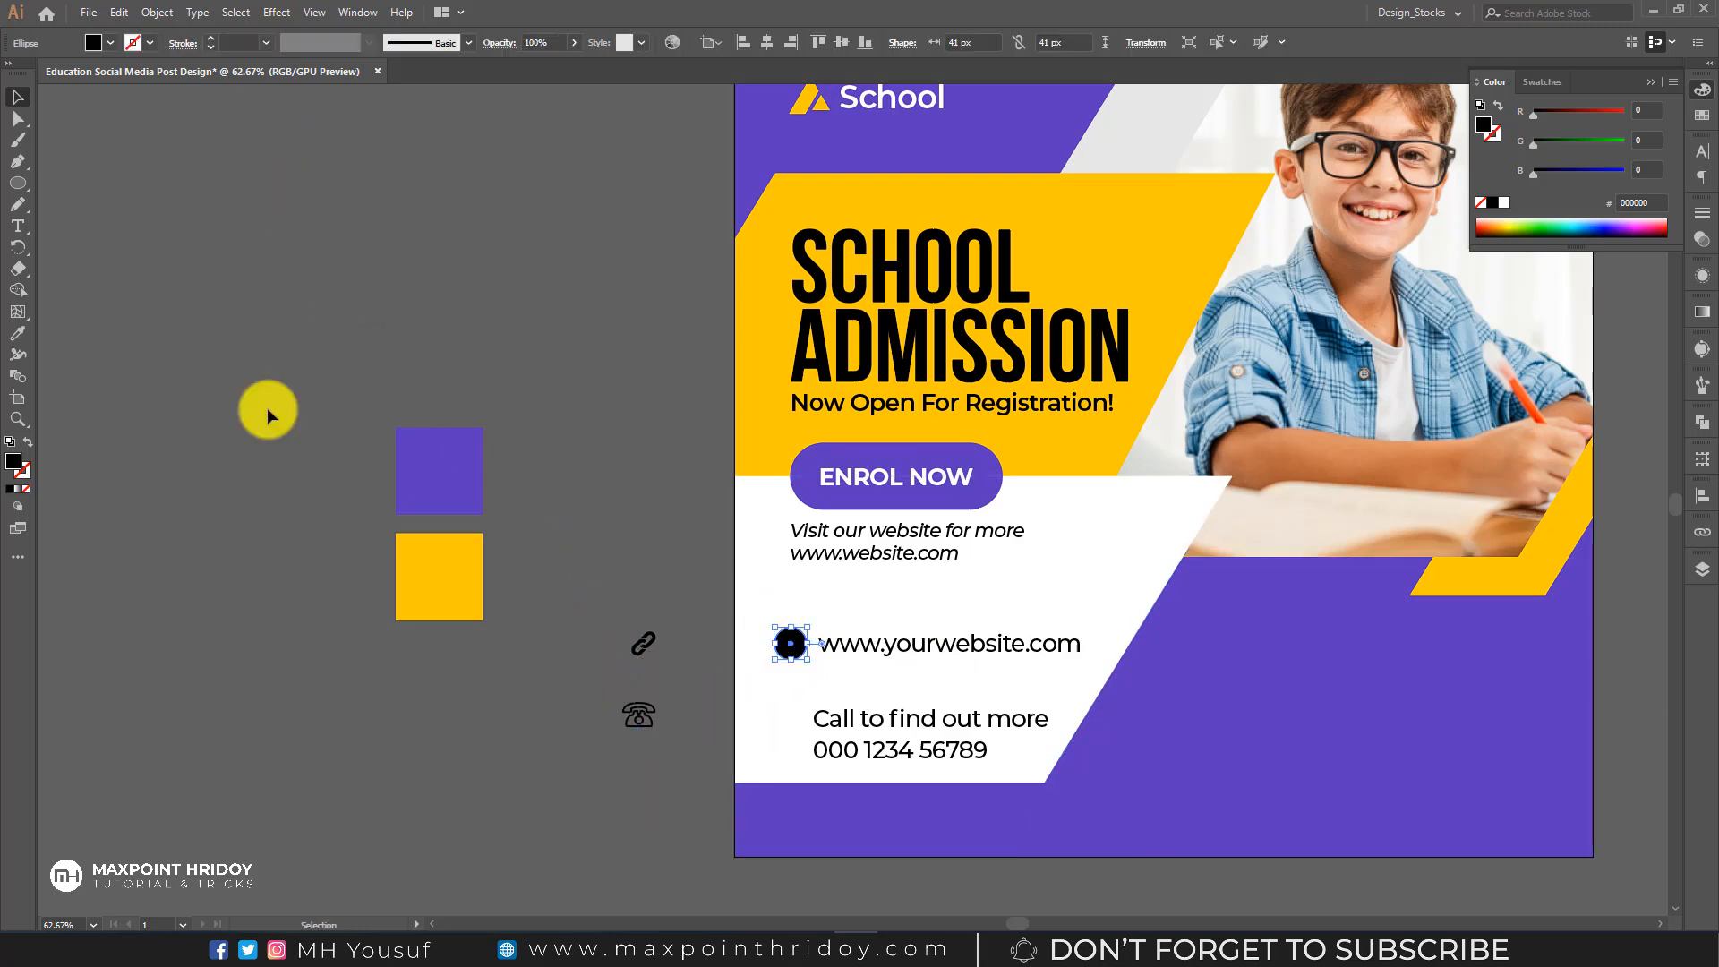
pyautogui.click(18, 335)
pyautogui.click(761, 429)
pyautogui.press('v')
pyautogui.click(661, 609)
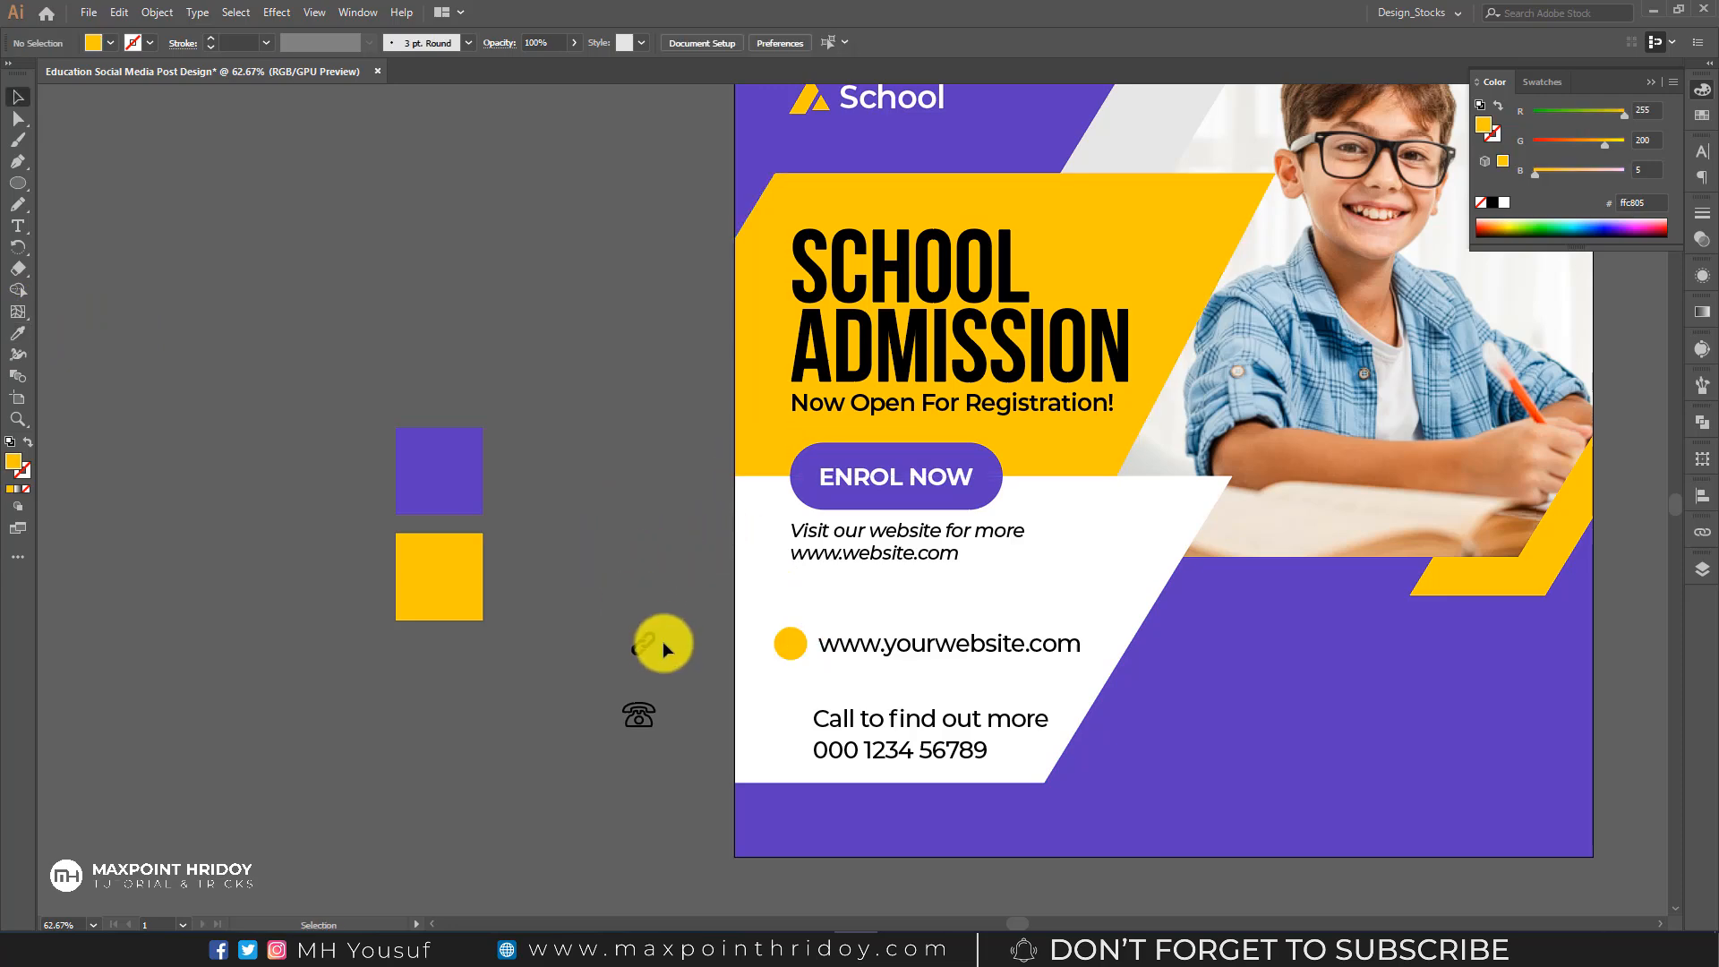
# - Place the link icon at the centre of the yellow circle and bring it to the front
pyautogui.moveTo(670, 646); pyautogui.dragTo(673, 648)
pyautogui.scroll(4, 859, 660)
pyautogui.moveTo(532, 610); pyautogui.dragTo(770, 633)
pyautogui.click(545, 588)
pyautogui.rightClick(775, 632)
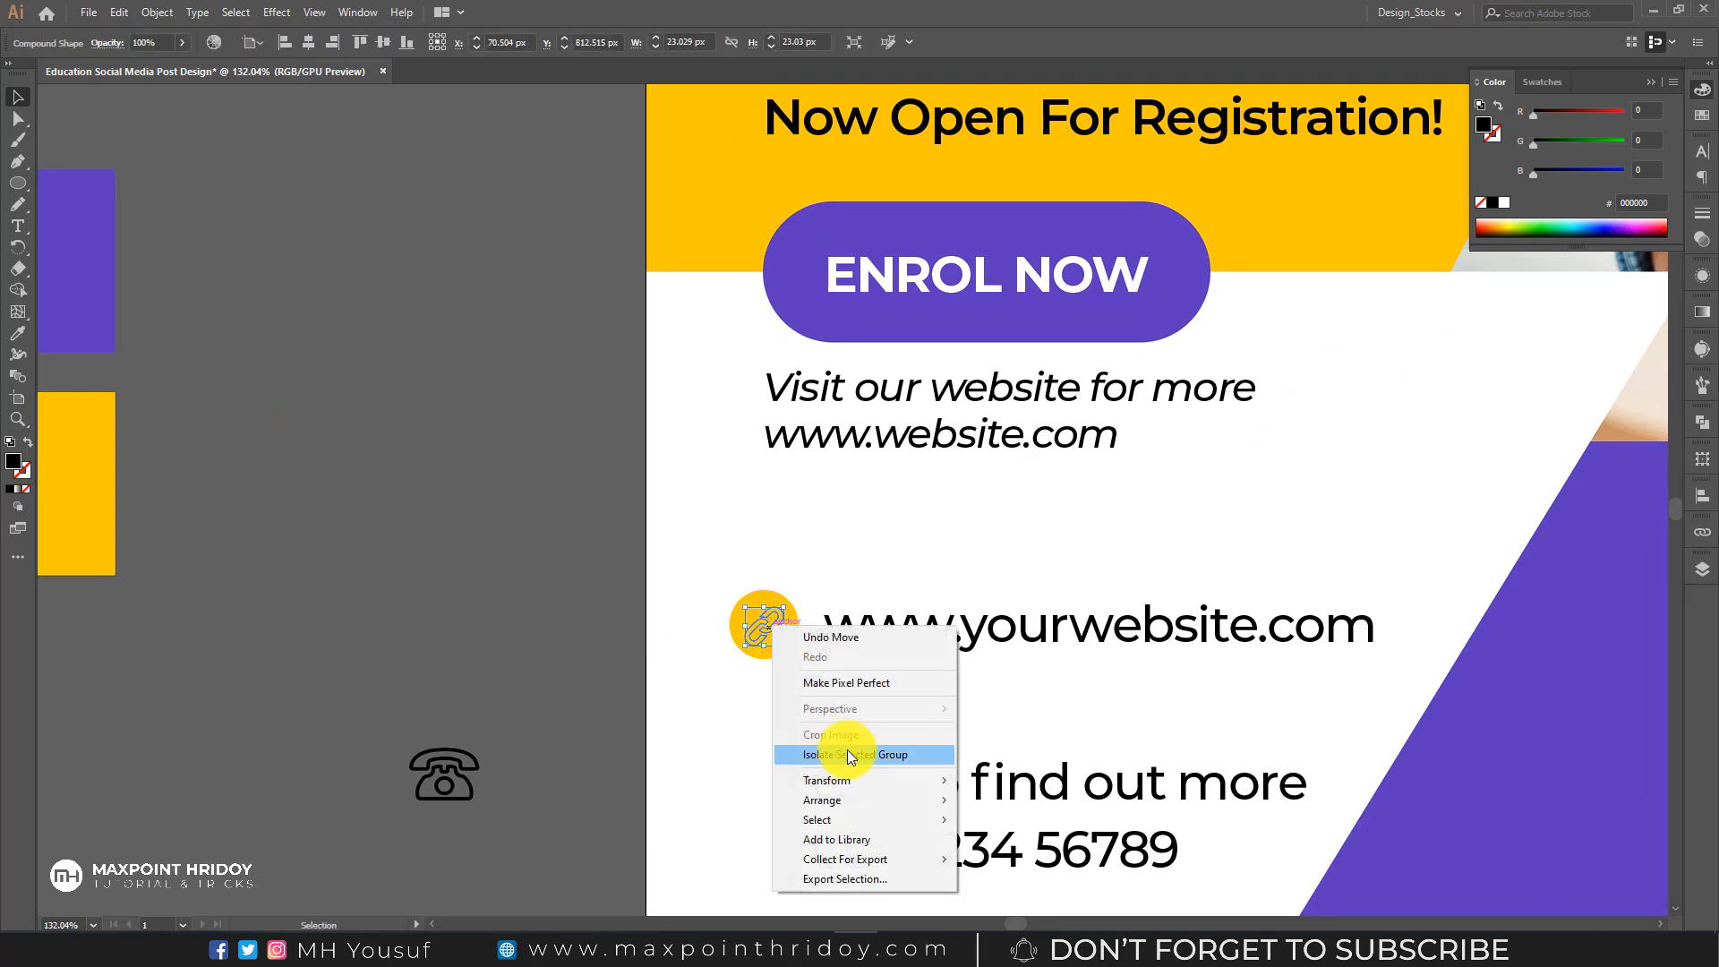
pyautogui.moveTo(862, 801)
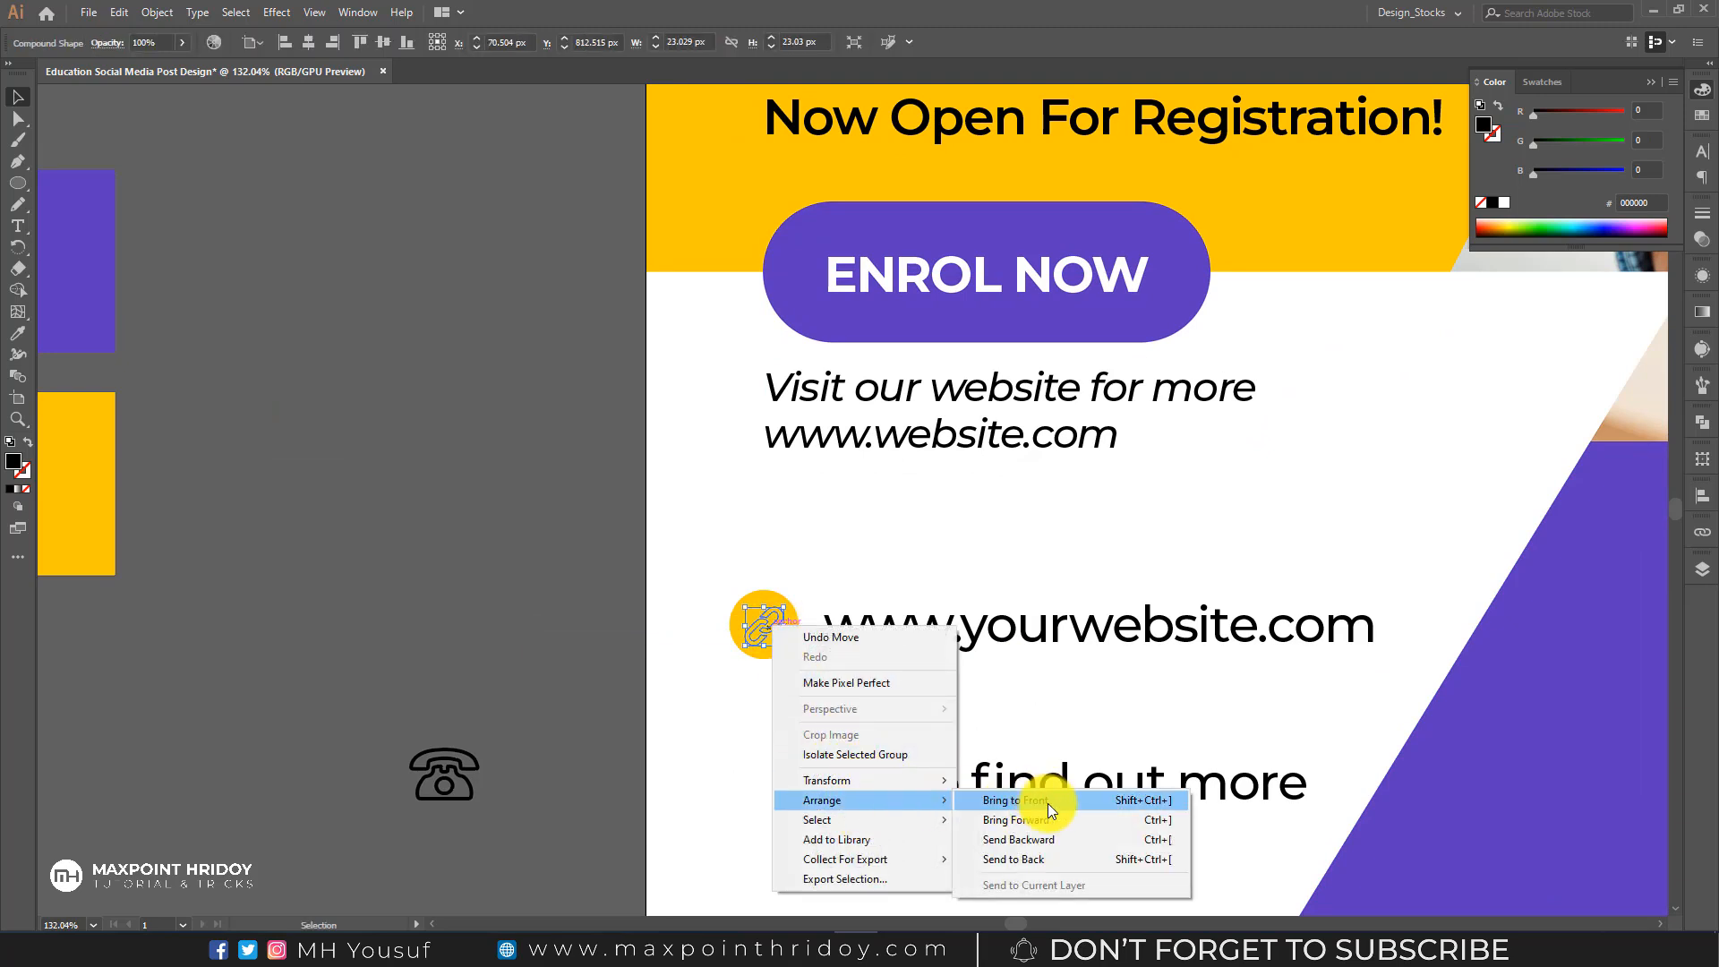
pyautogui.click(1047, 802)
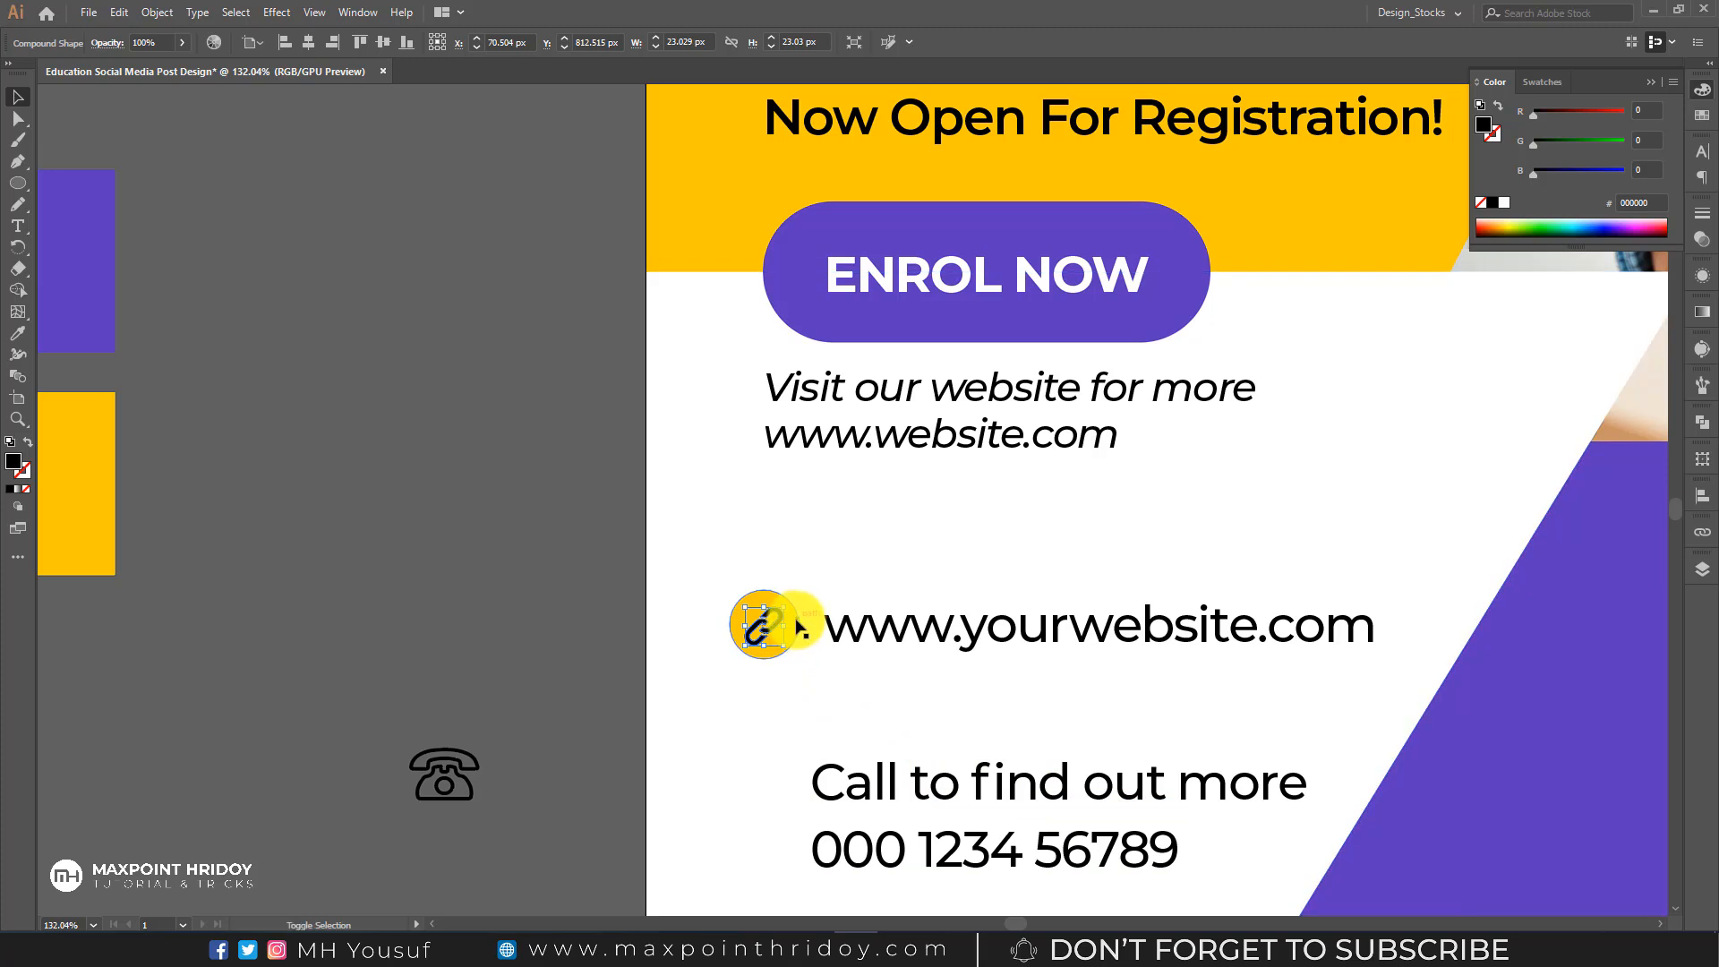
pyautogui.keyDown('shift'); pyautogui.click(797, 627); pyautogui.keyUp('shift')
pyautogui.hotkey('ctrl', 'g')
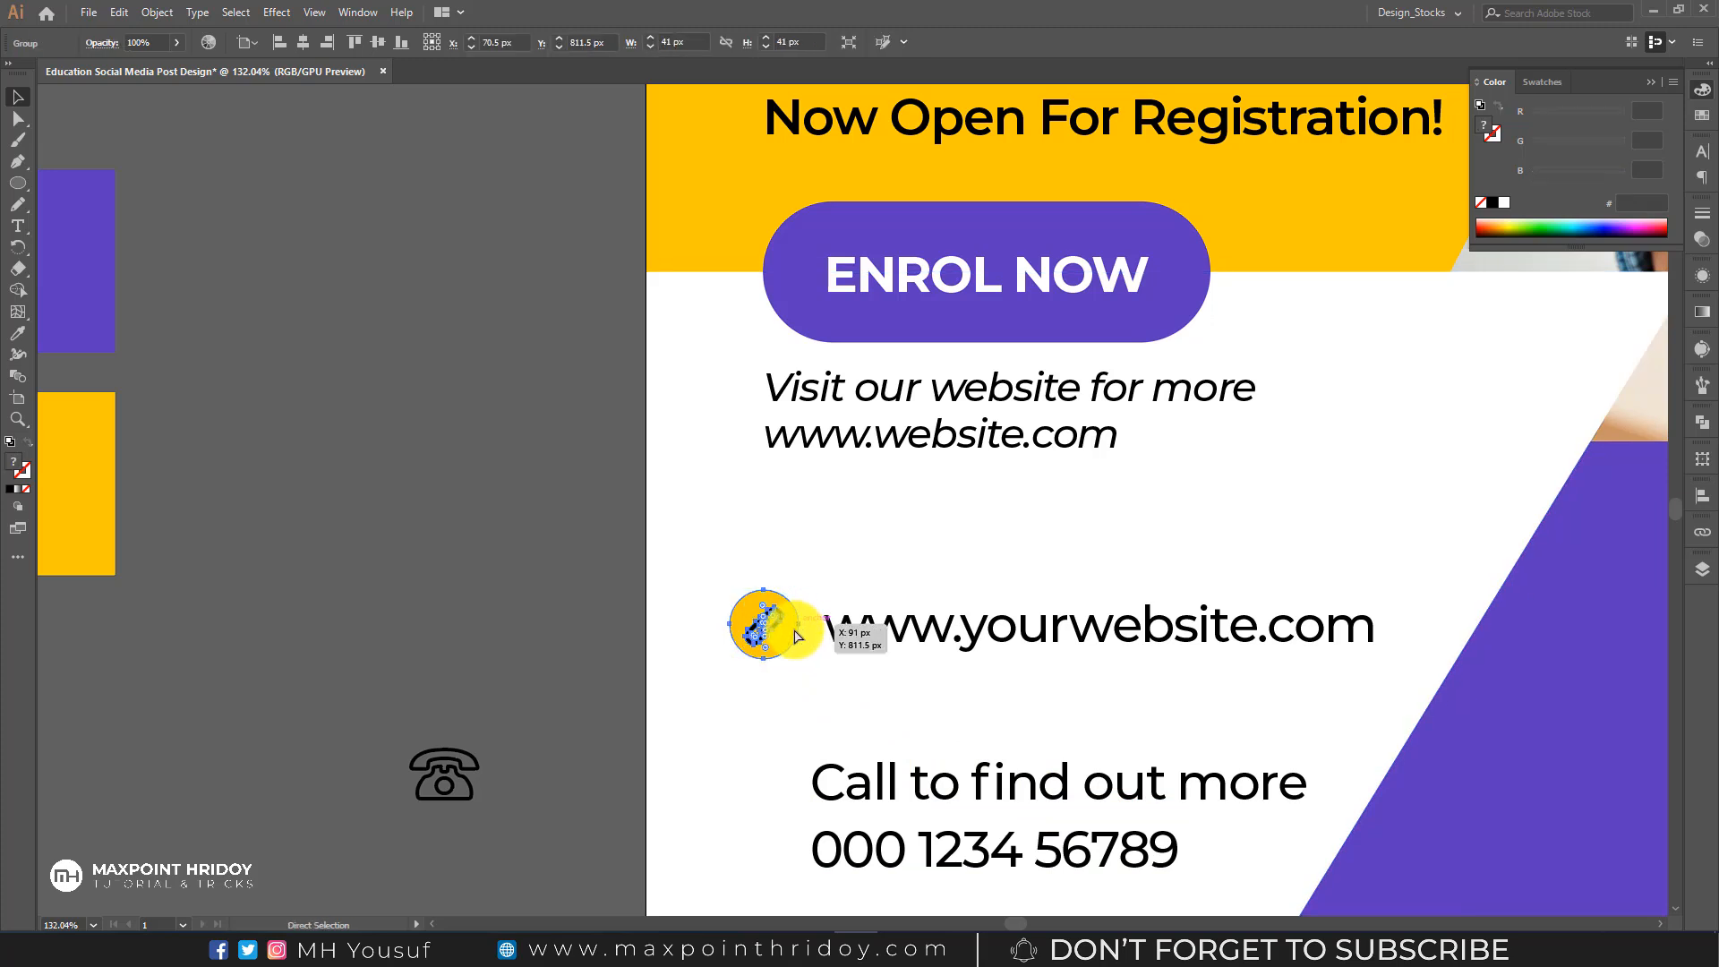
pyautogui.moveTo(764, 627); pyautogui.dragTo(772, 627)
pyautogui.click(895, 634)
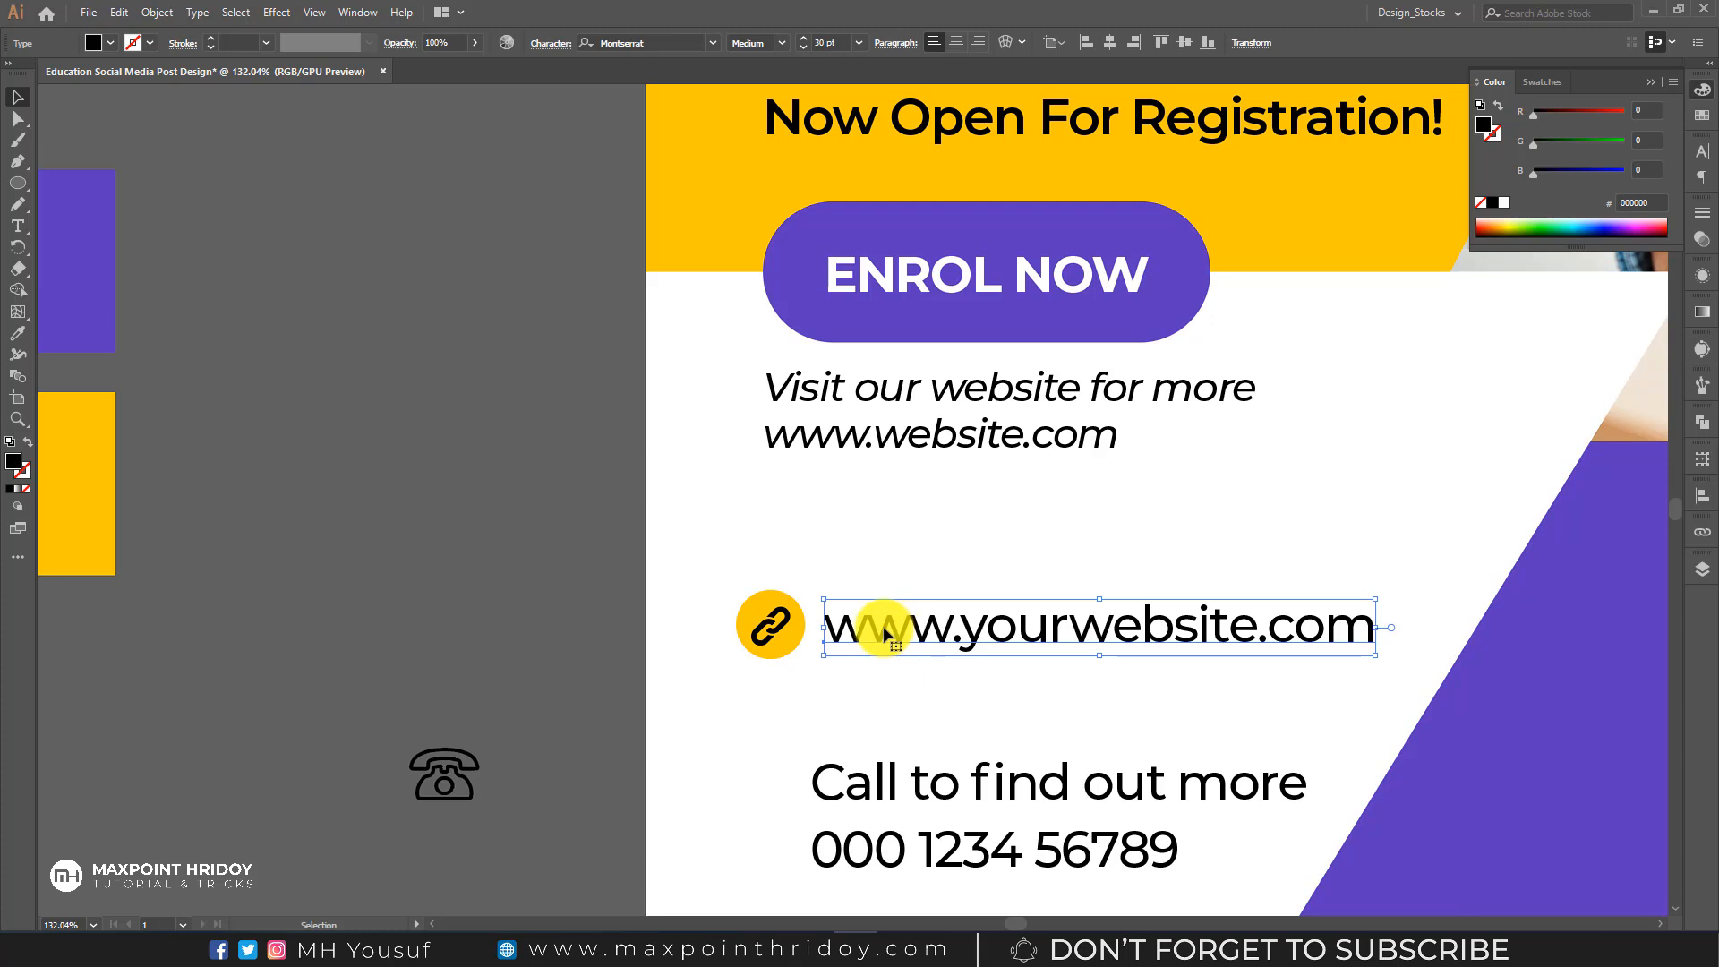
pyautogui.click(498, 537)
# - Duplicate the link badge beside the "Call to find out more" text, ungroup the copy and delete its link icon
pyautogui.scroll(-1, 498, 537)
pyautogui.moveTo(743, 528); pyautogui.dragTo(775, 720)
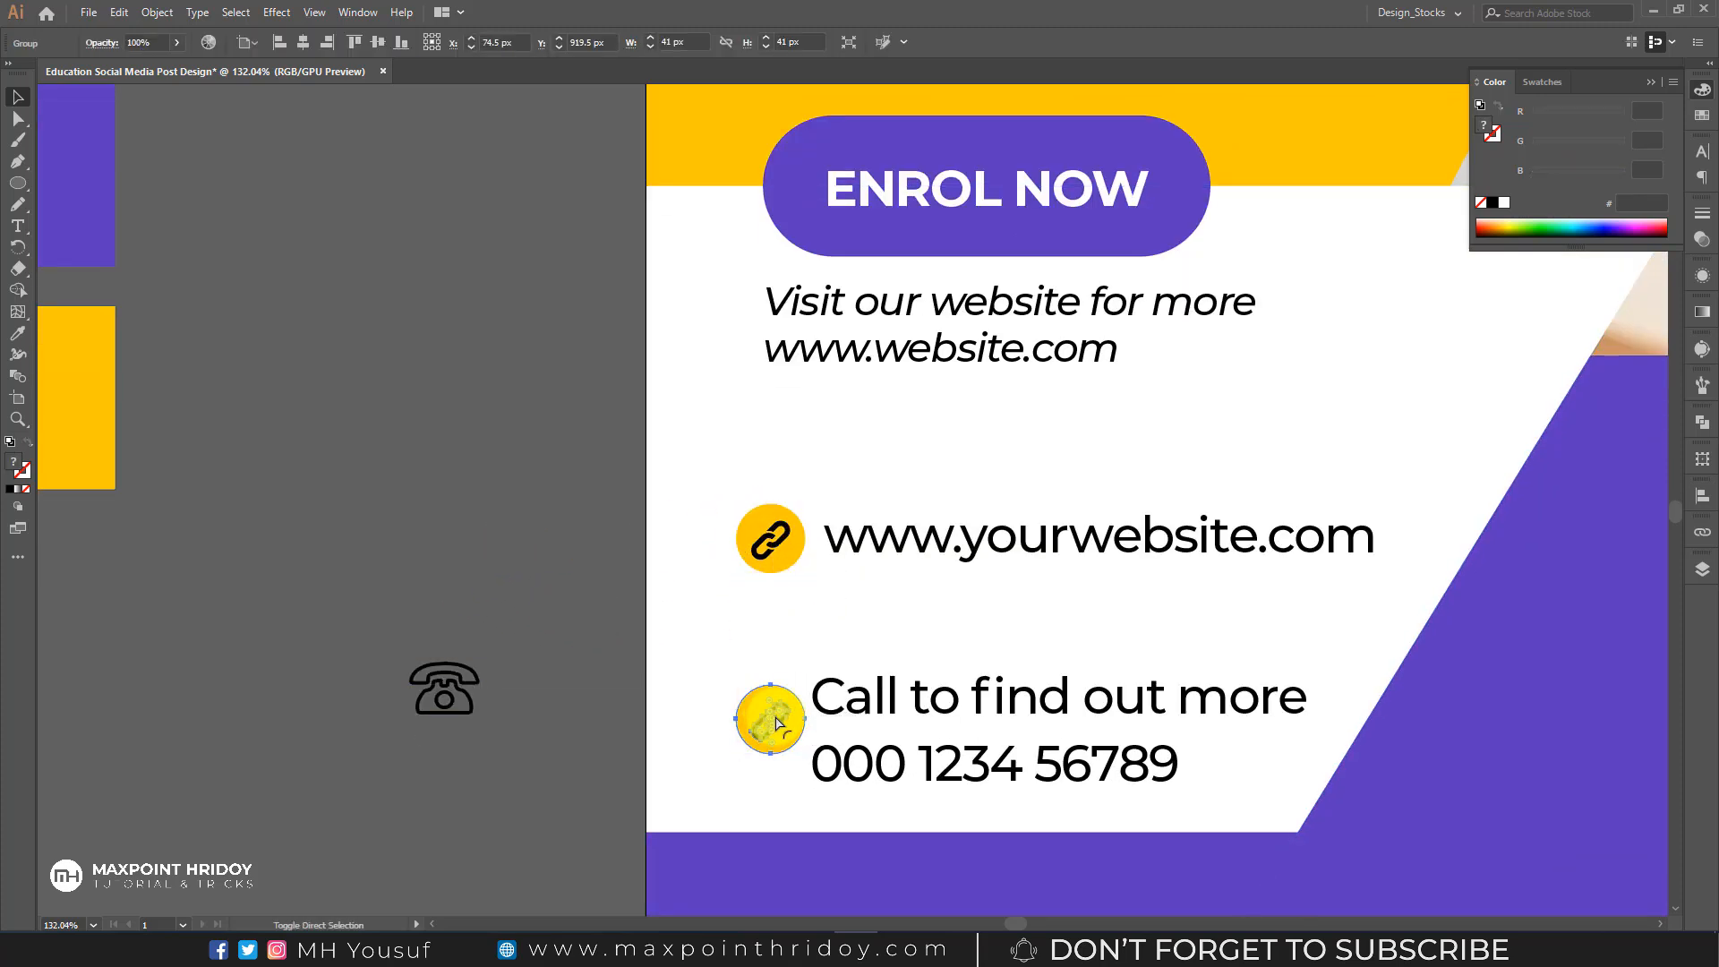
pyautogui.rightClick(788, 720)
pyautogui.click(851, 579)
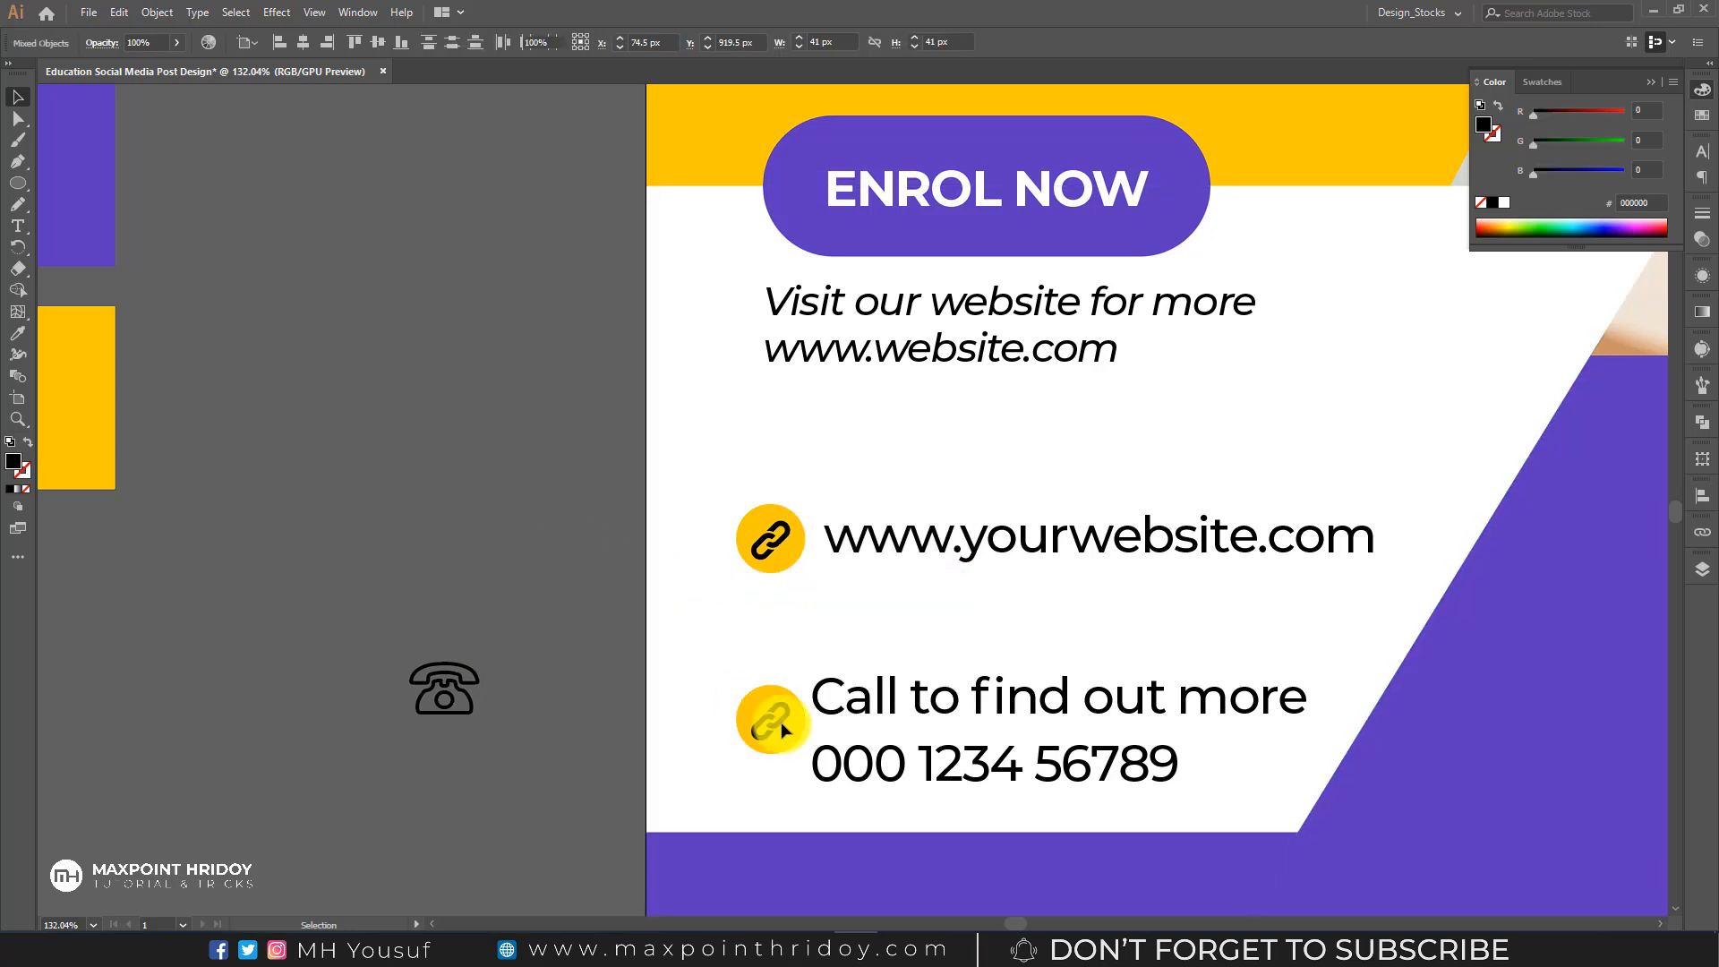
pyautogui.moveTo(483, 694); pyautogui.dragTo(483, 694)
pyautogui.press('Delete')
pyautogui.click(769, 731)
# - Move the "Call to find out more" text to the right and enlarge the yellow circle beside it to 55 px
pyautogui.click(880, 721)
pyautogui.moveTo(880, 777); pyautogui.dragTo(954, 775)
pyautogui.click(787, 718)
pyautogui.moveTo(804, 719); pyautogui.dragTo(830, 719)
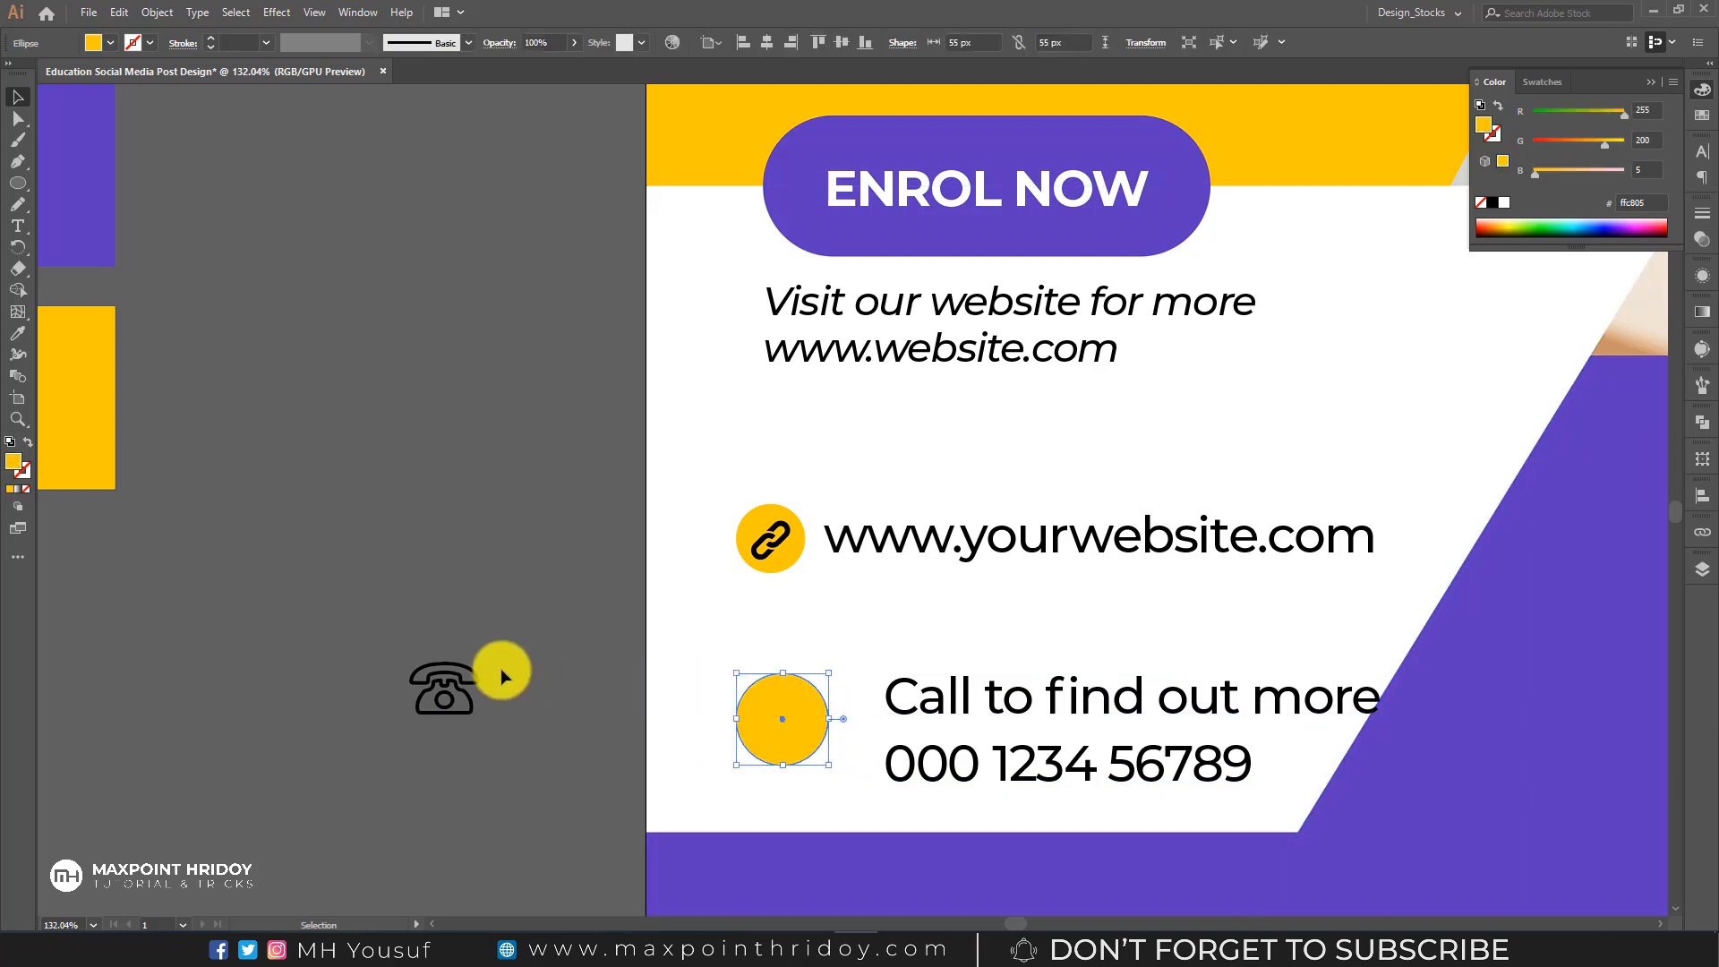
# - Place the telephone icon at the centre of the 55 px yellow circle and bring it to the front
pyautogui.moveTo(480, 673); pyautogui.dragTo(816, 702)
pyautogui.rightClick(841, 687)
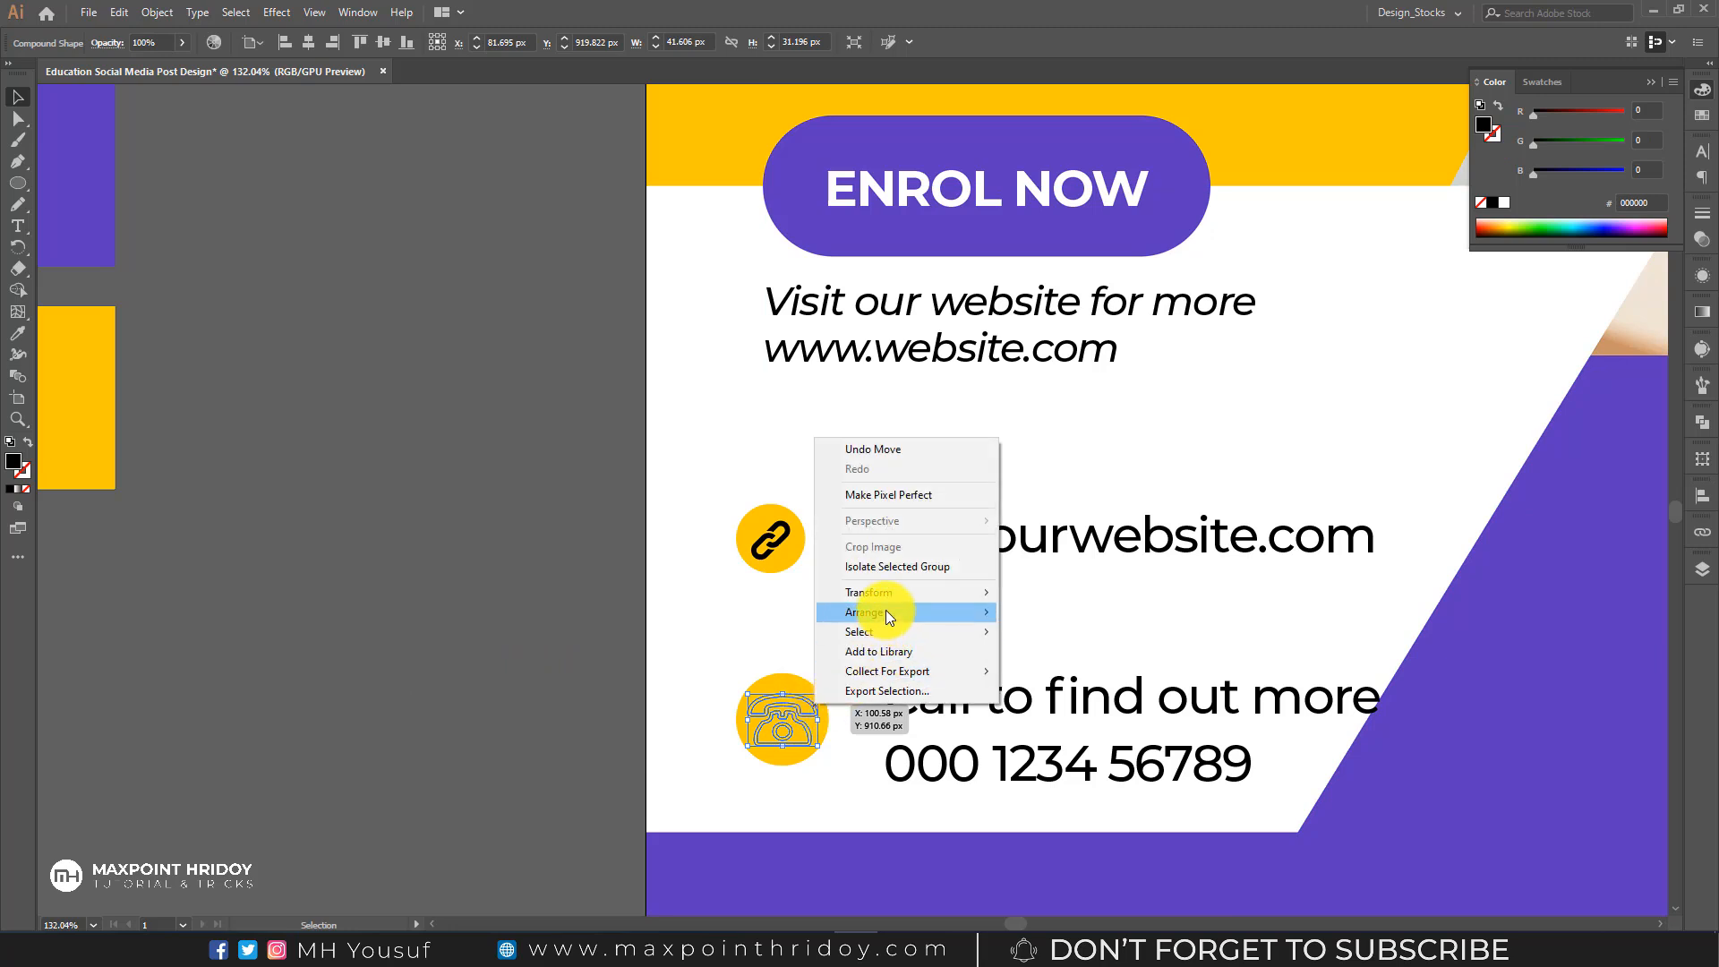
pyautogui.moveTo(888, 612)
pyautogui.click(1076, 616)
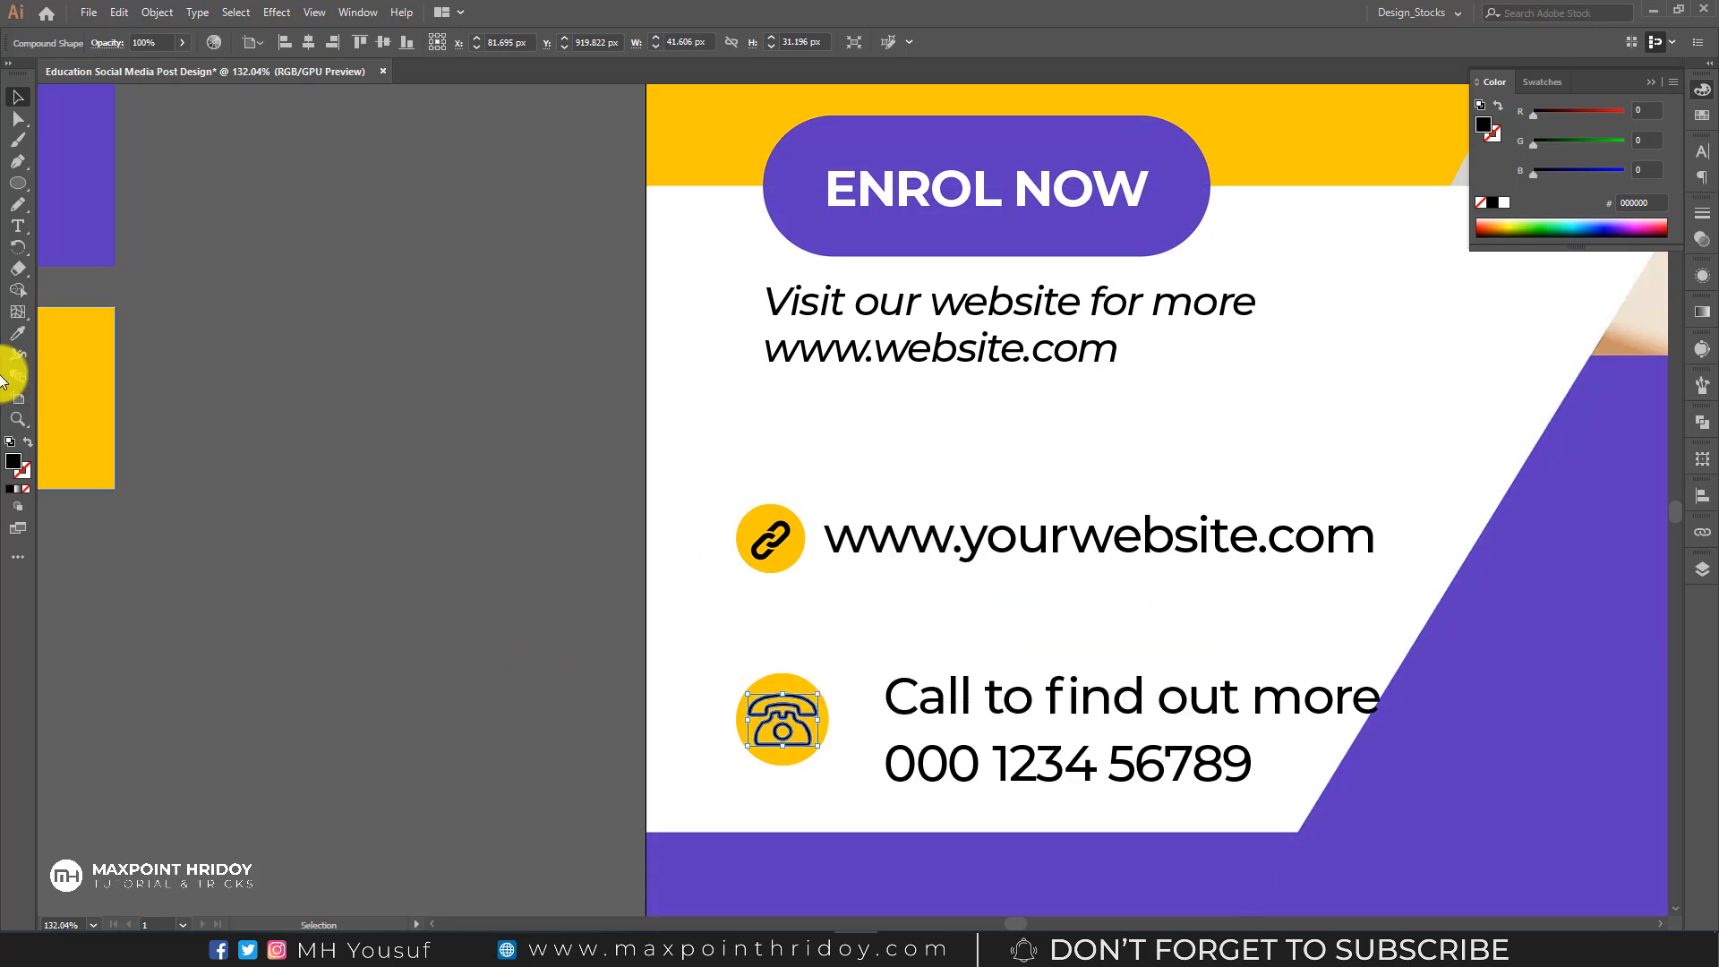
pyautogui.click(16, 334)
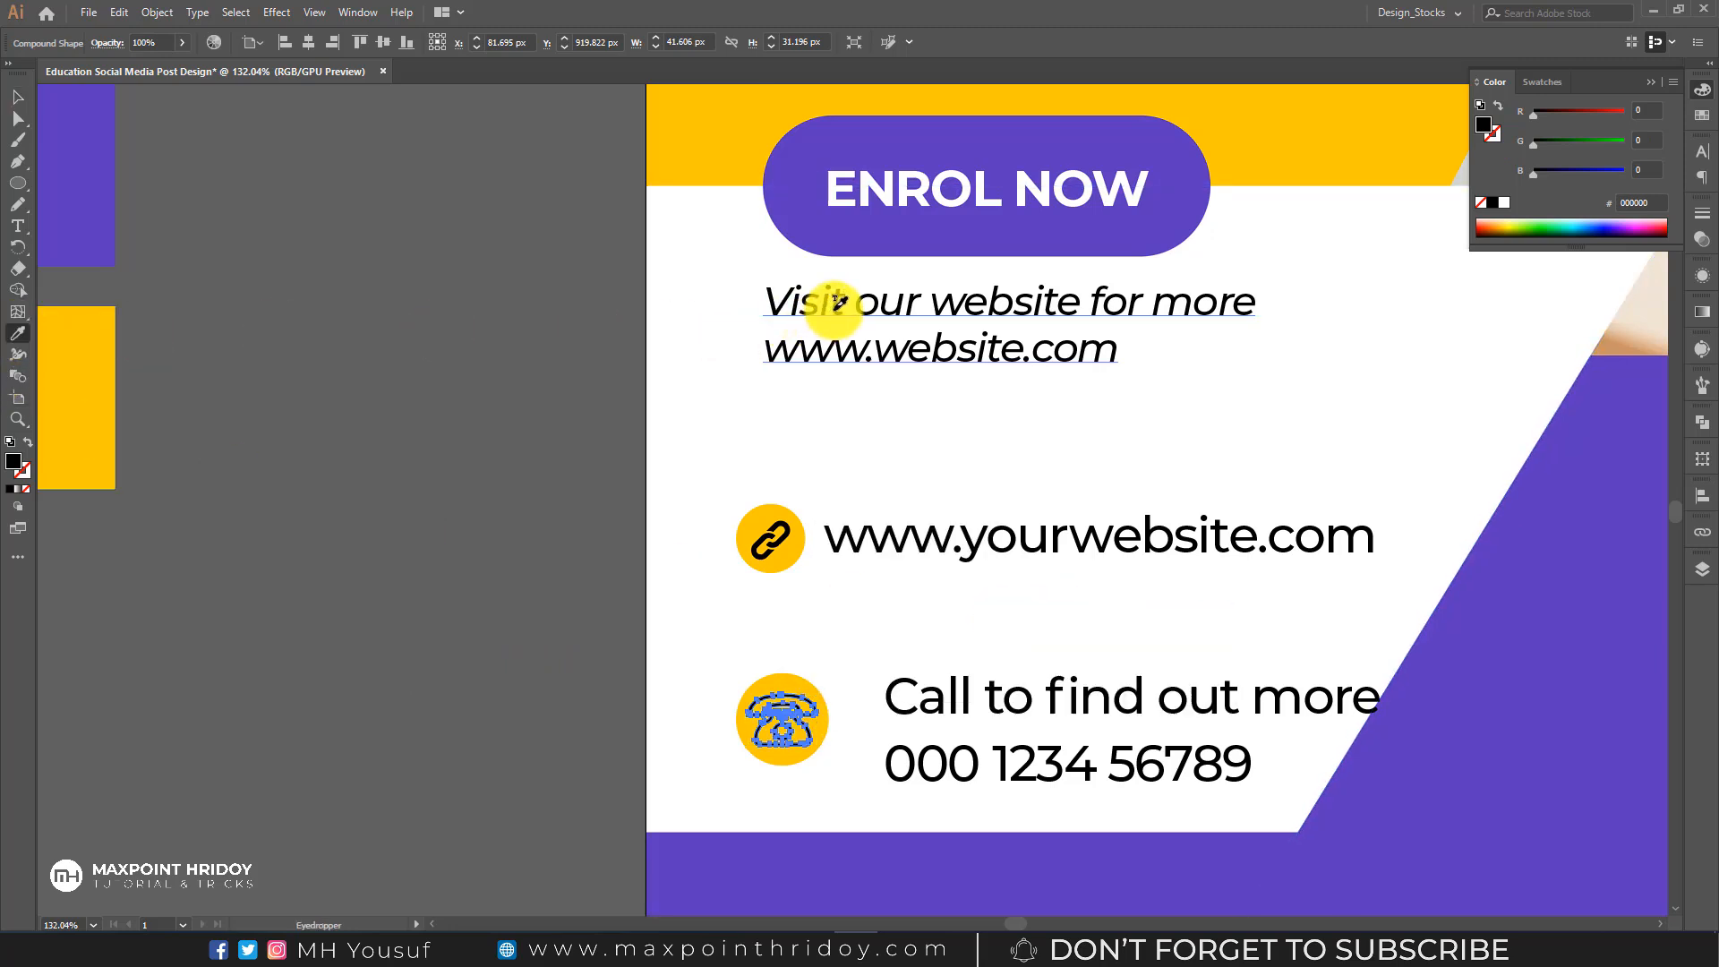
pyautogui.press('v')
pyautogui.click(367, 576)
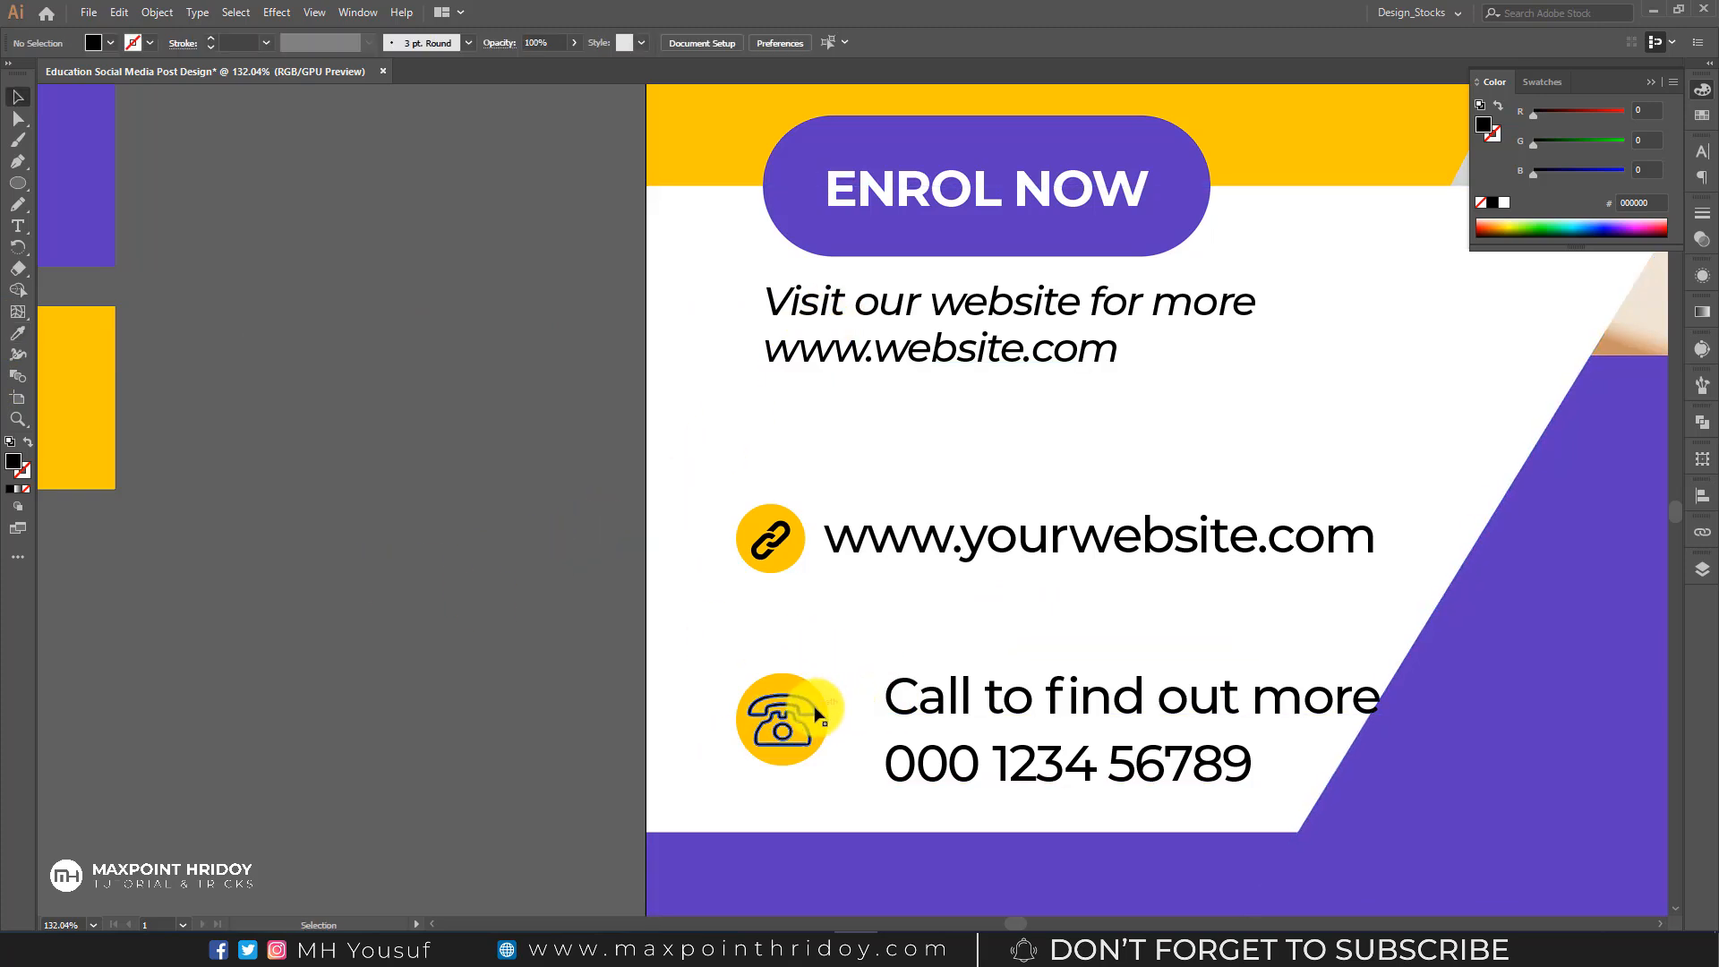
# - Move the "Call to find out more" text closer to the telephone icon and set the phone number's weight to Bold
pyautogui.moveTo(947, 717); pyautogui.dragTo(884, 703)
pyautogui.doubleClick(885, 704)
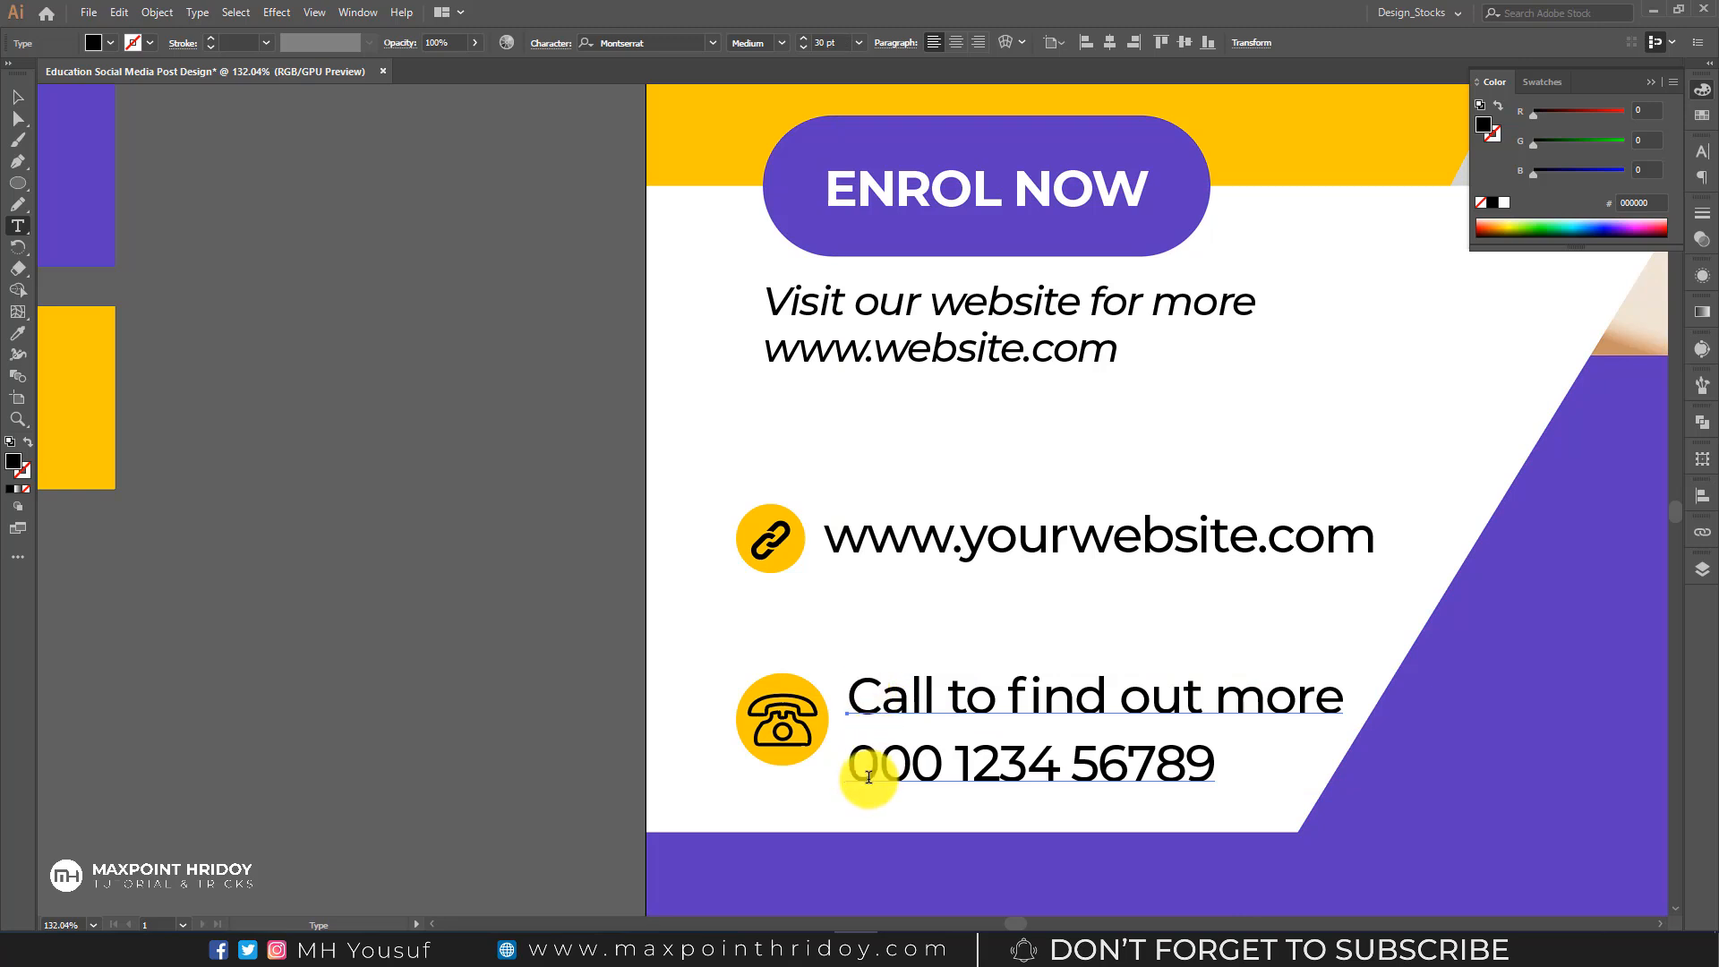
pyautogui.moveTo(849, 765); pyautogui.dragTo(1228, 777)
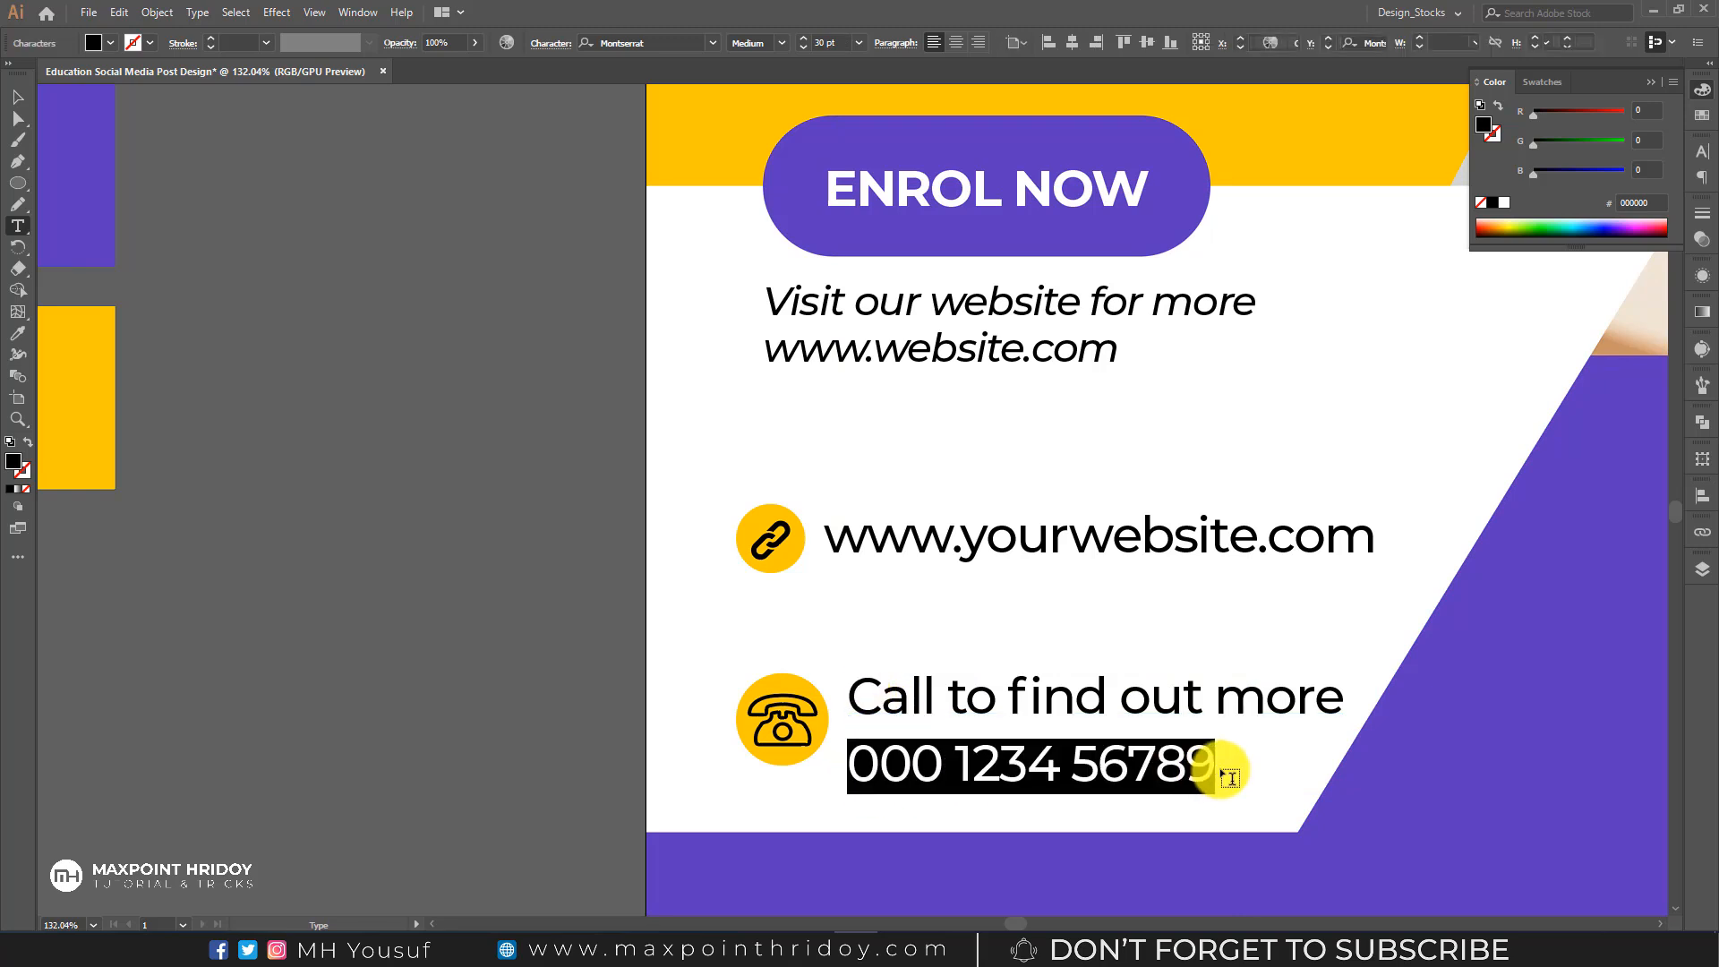
pyautogui.click(782, 42)
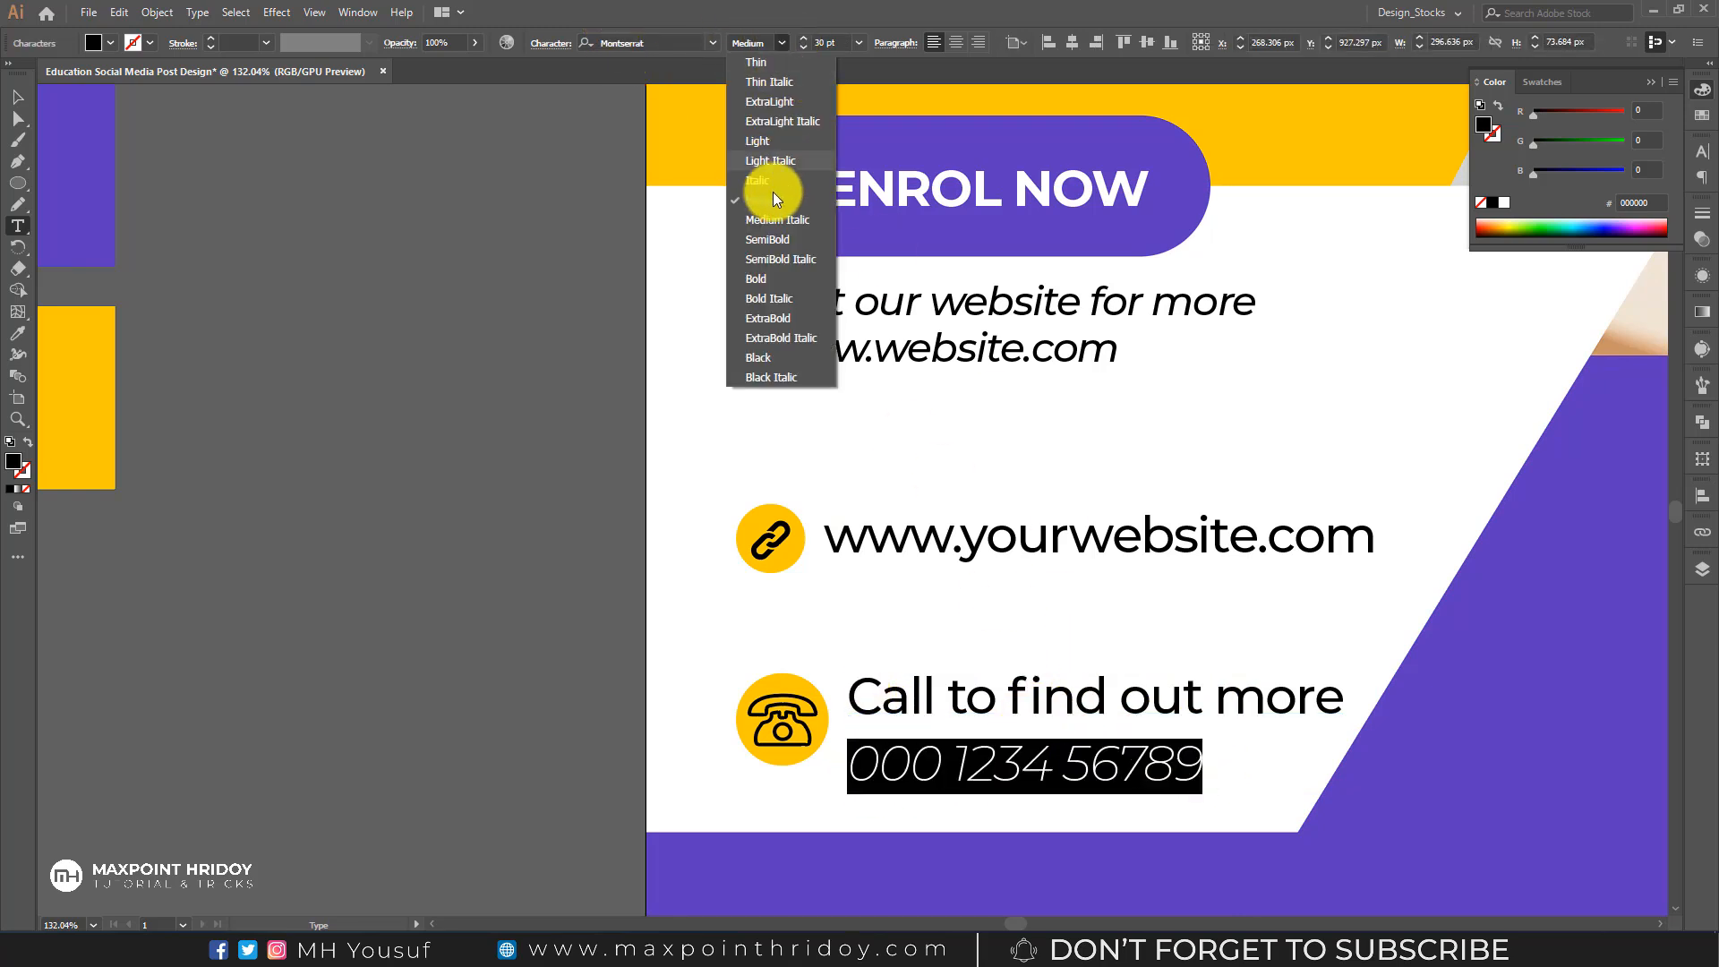
pyautogui.click(770, 279)
# - Enlarge the font size of the phone number until it is about as wide as the "Call to find out more" line
pyautogui.click(801, 38)
pyautogui.click(802, 37)
pyautogui.click(802, 37)
pyautogui.click(803, 37)
pyautogui.click(803, 37)
pyautogui.click(803, 37)
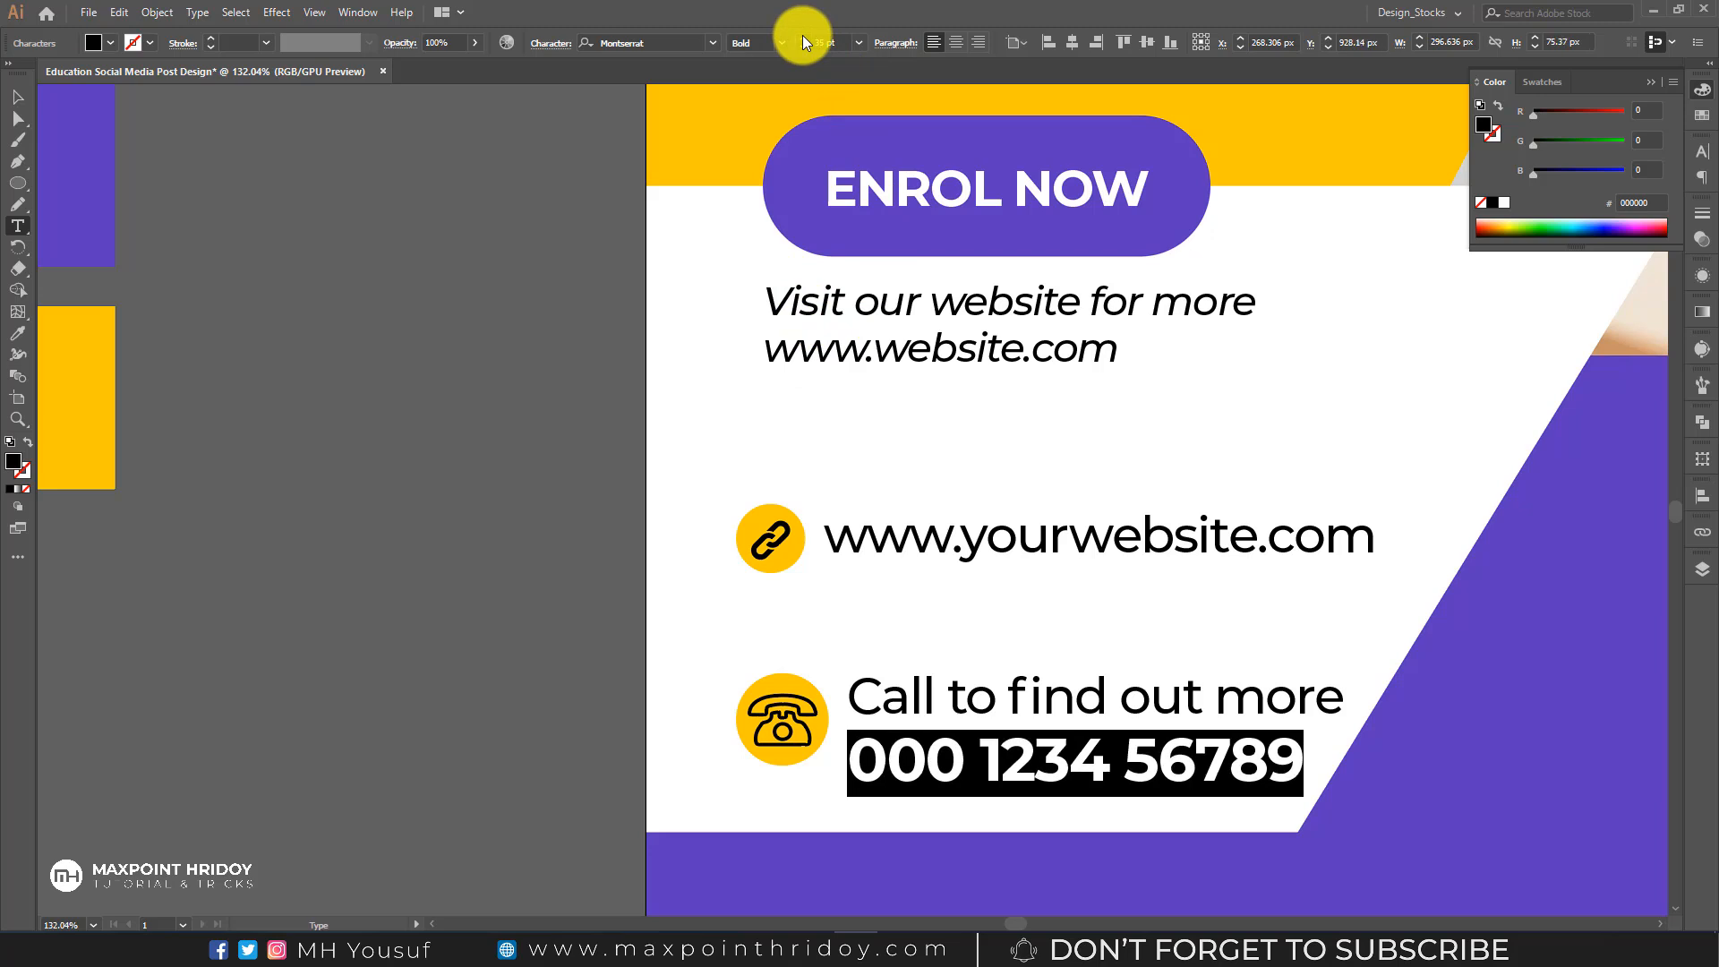
pyautogui.click(802, 36)
pyautogui.click(802, 37)
pyautogui.click(802, 36)
pyautogui.click(802, 37)
pyautogui.click(802, 37)
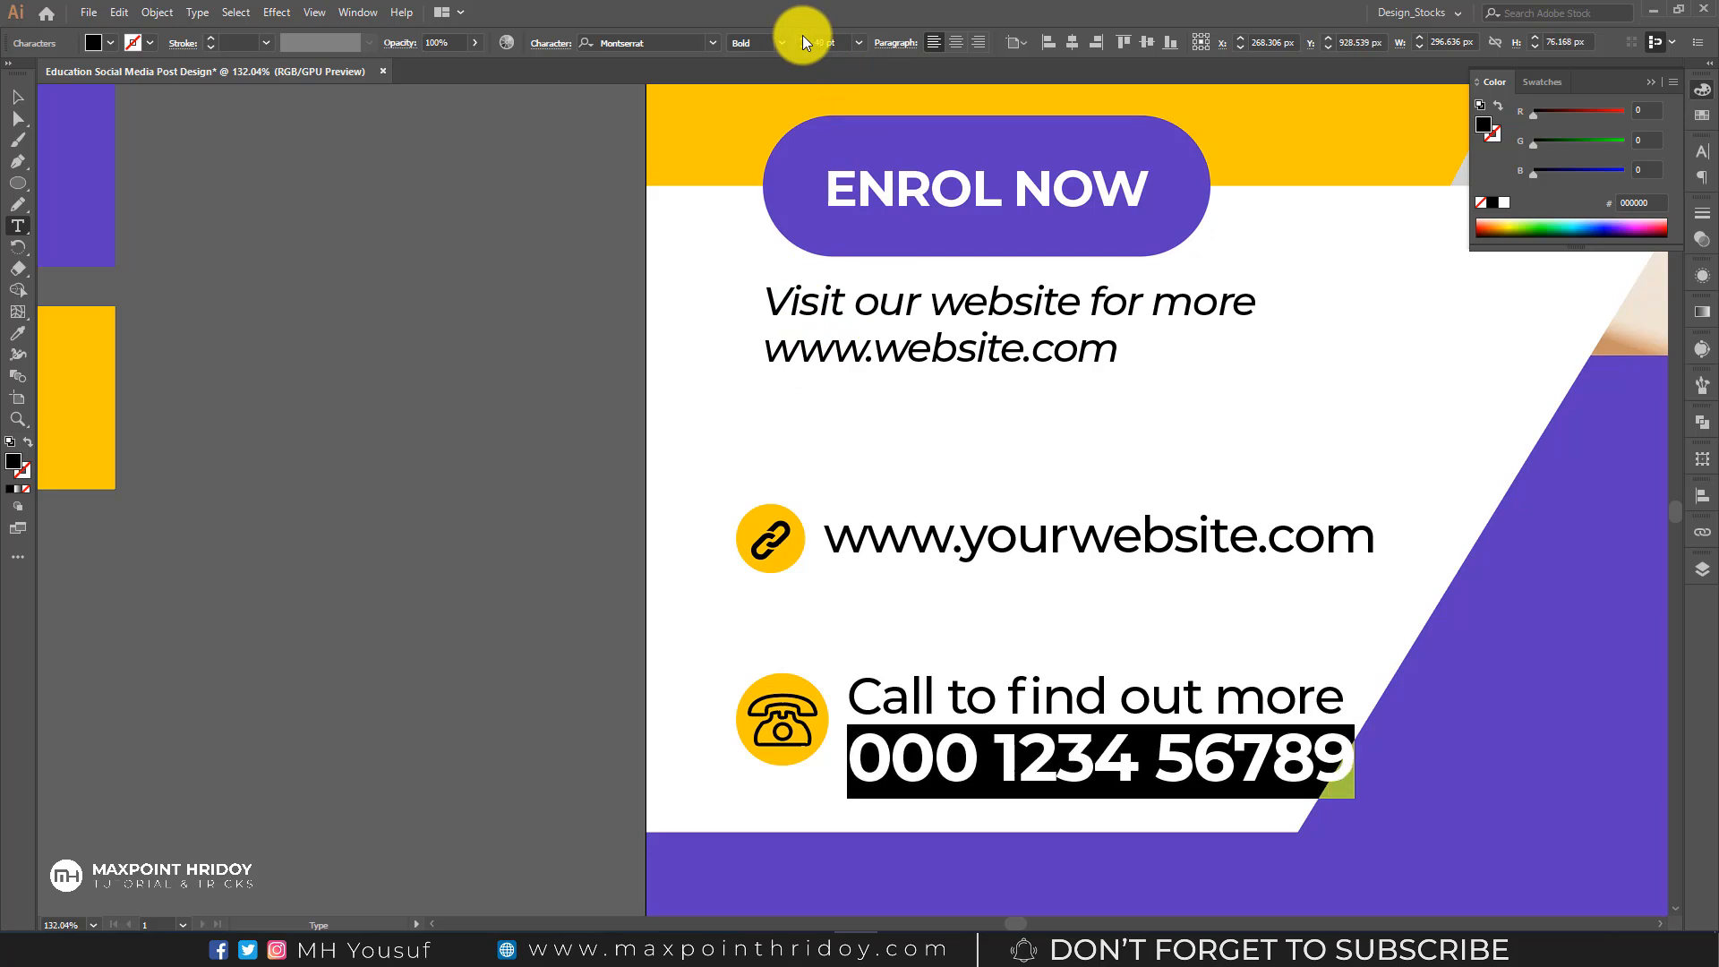
pyautogui.press('Escape')
pyautogui.moveTo(984, 691); pyautogui.dragTo(973, 679)
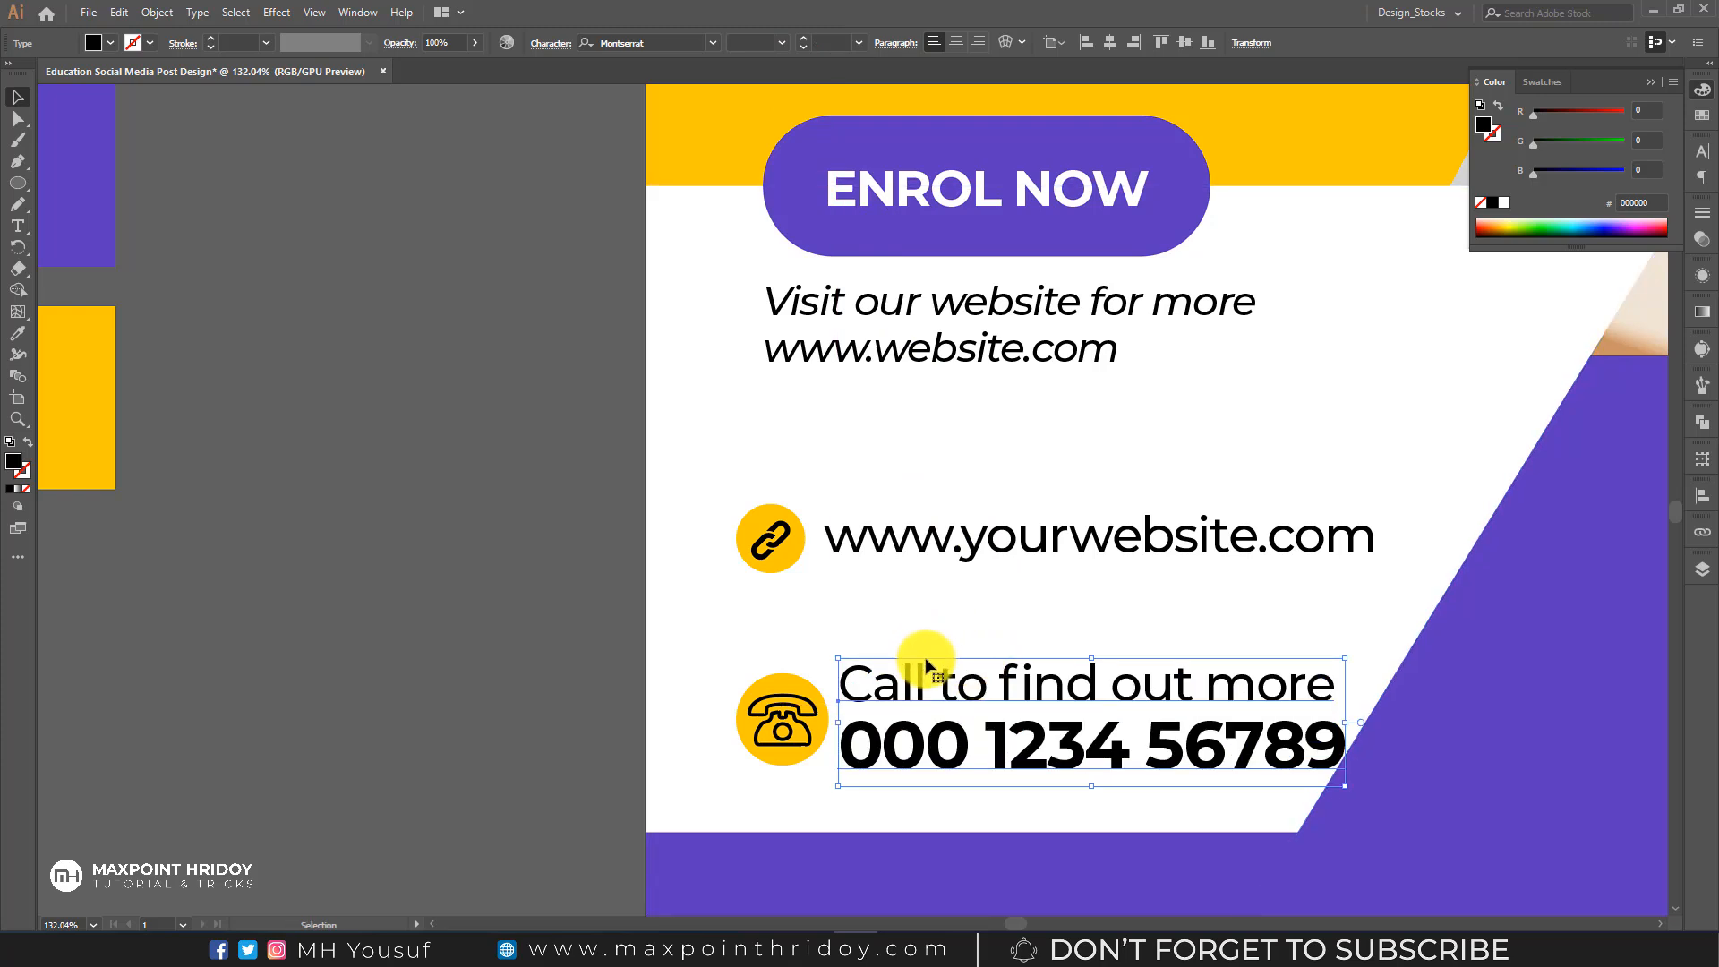
pyautogui.keyDown('shift'); pyautogui.click(786, 705); pyautogui.keyUp('shift')
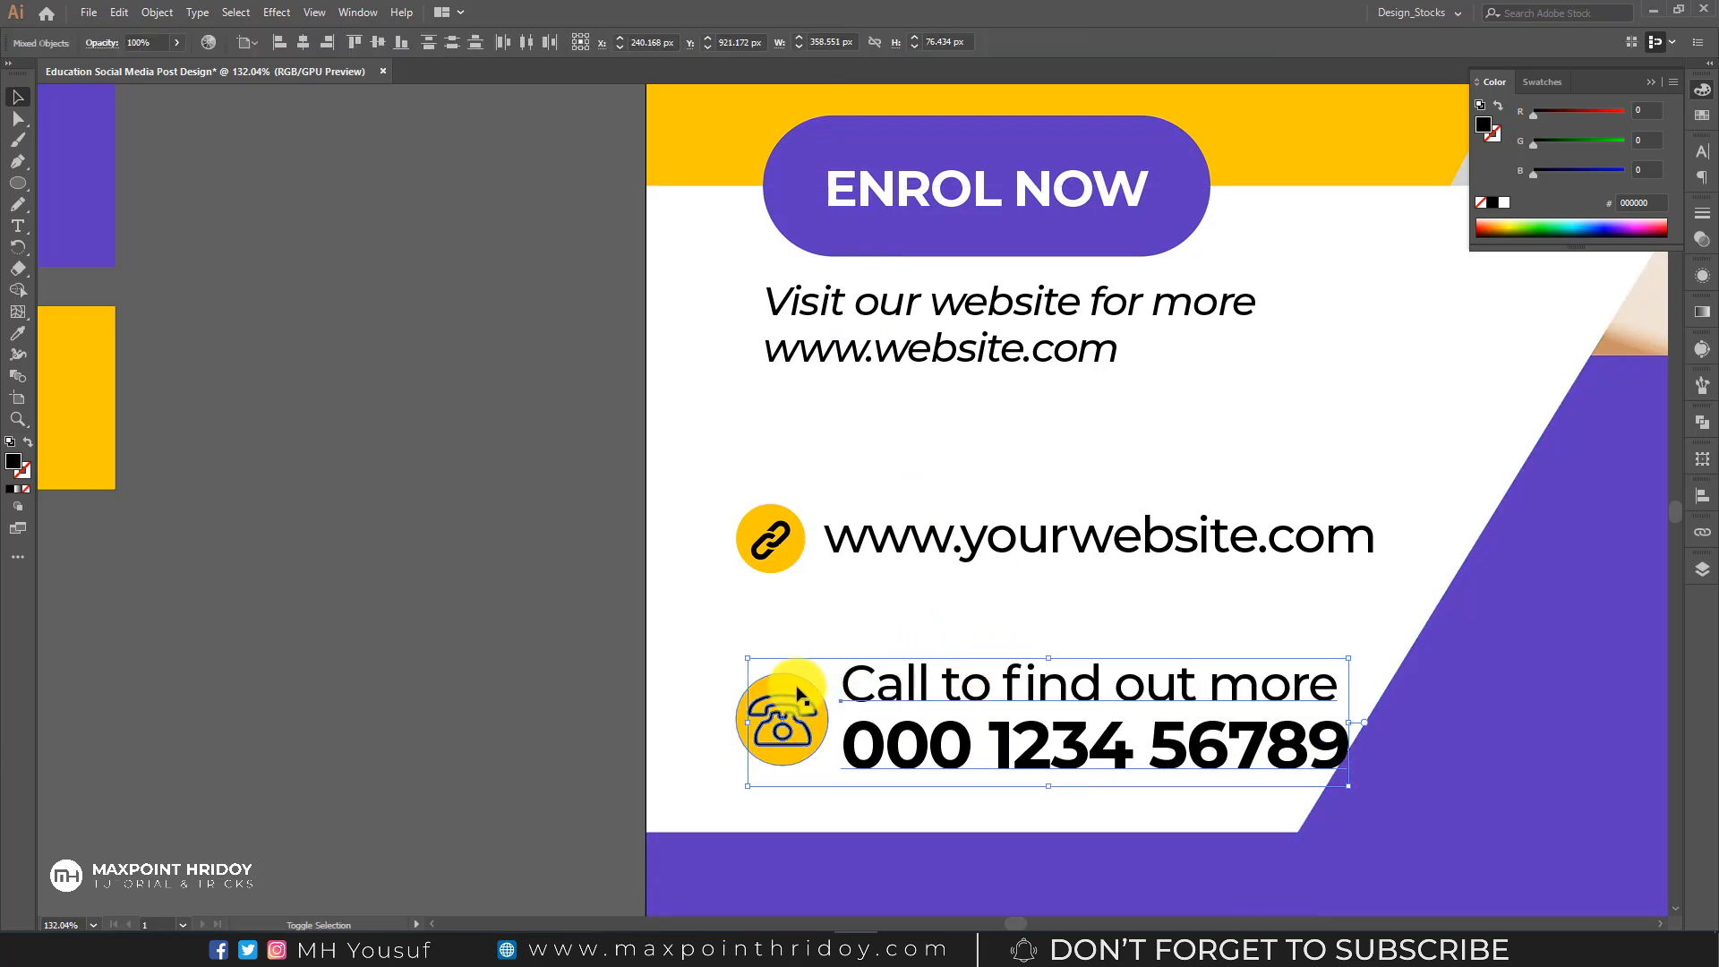
pyautogui.moveTo(1124, 683); pyautogui.dragTo(1121, 624)
# - Select the website and telephone rows with their icons and shift them slightly upward within the white shape
pyautogui.scroll(-3, 1074, 618)
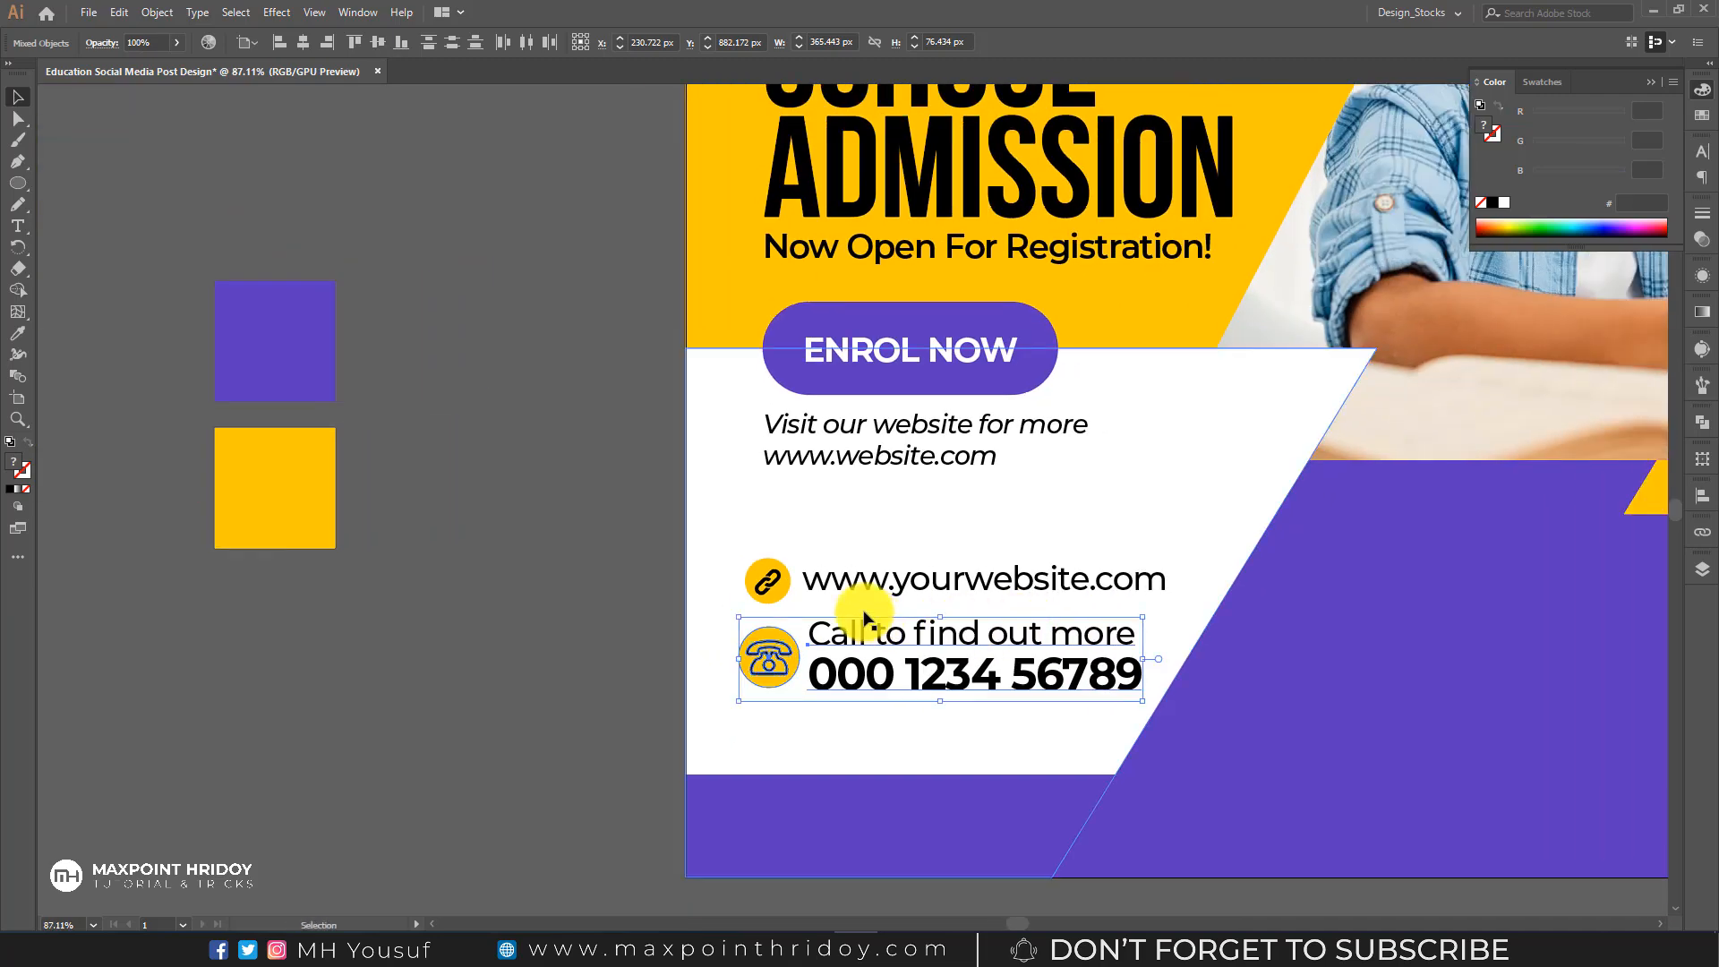
pyautogui.moveTo(603, 569); pyautogui.dragTo(895, 687)
pyautogui.keyDown('shift'); pyautogui.click(723, 591); pyautogui.keyUp('shift')
pyautogui.moveTo(858, 588); pyautogui.dragTo(867, 560)
pyautogui.scroll(-2, 867, 560)
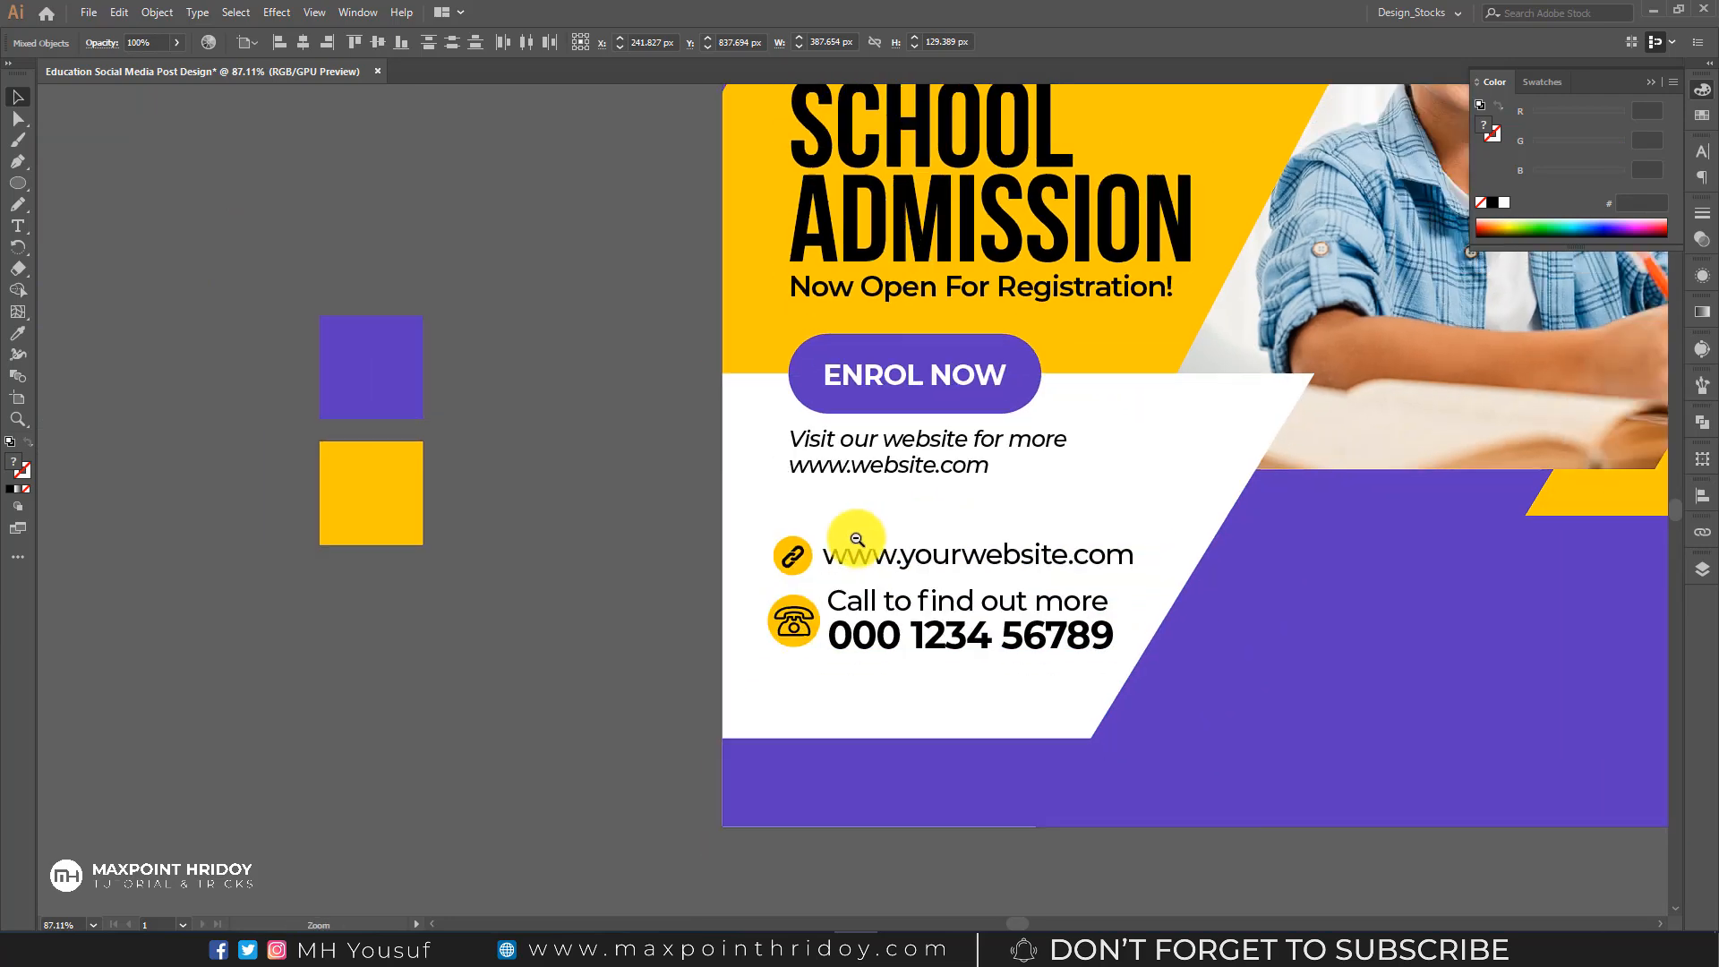
pyautogui.scroll(1, 869, 562)
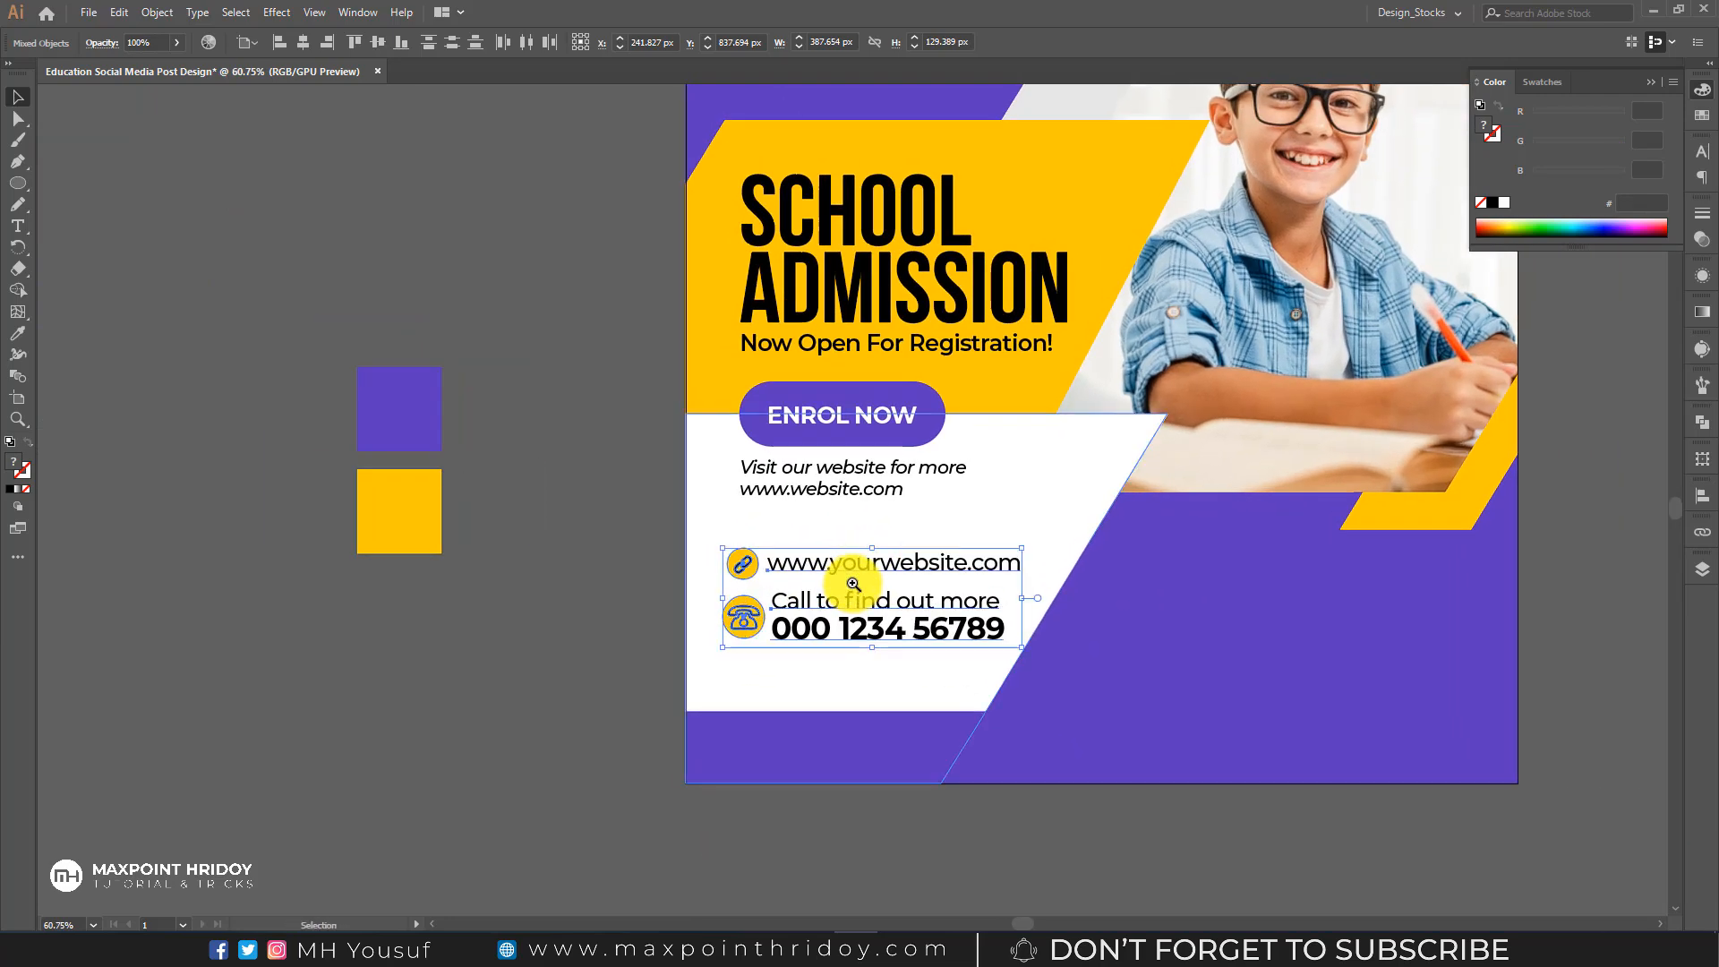
pyautogui.press('Down')
pyautogui.press('Down')
pyautogui.press('Down')
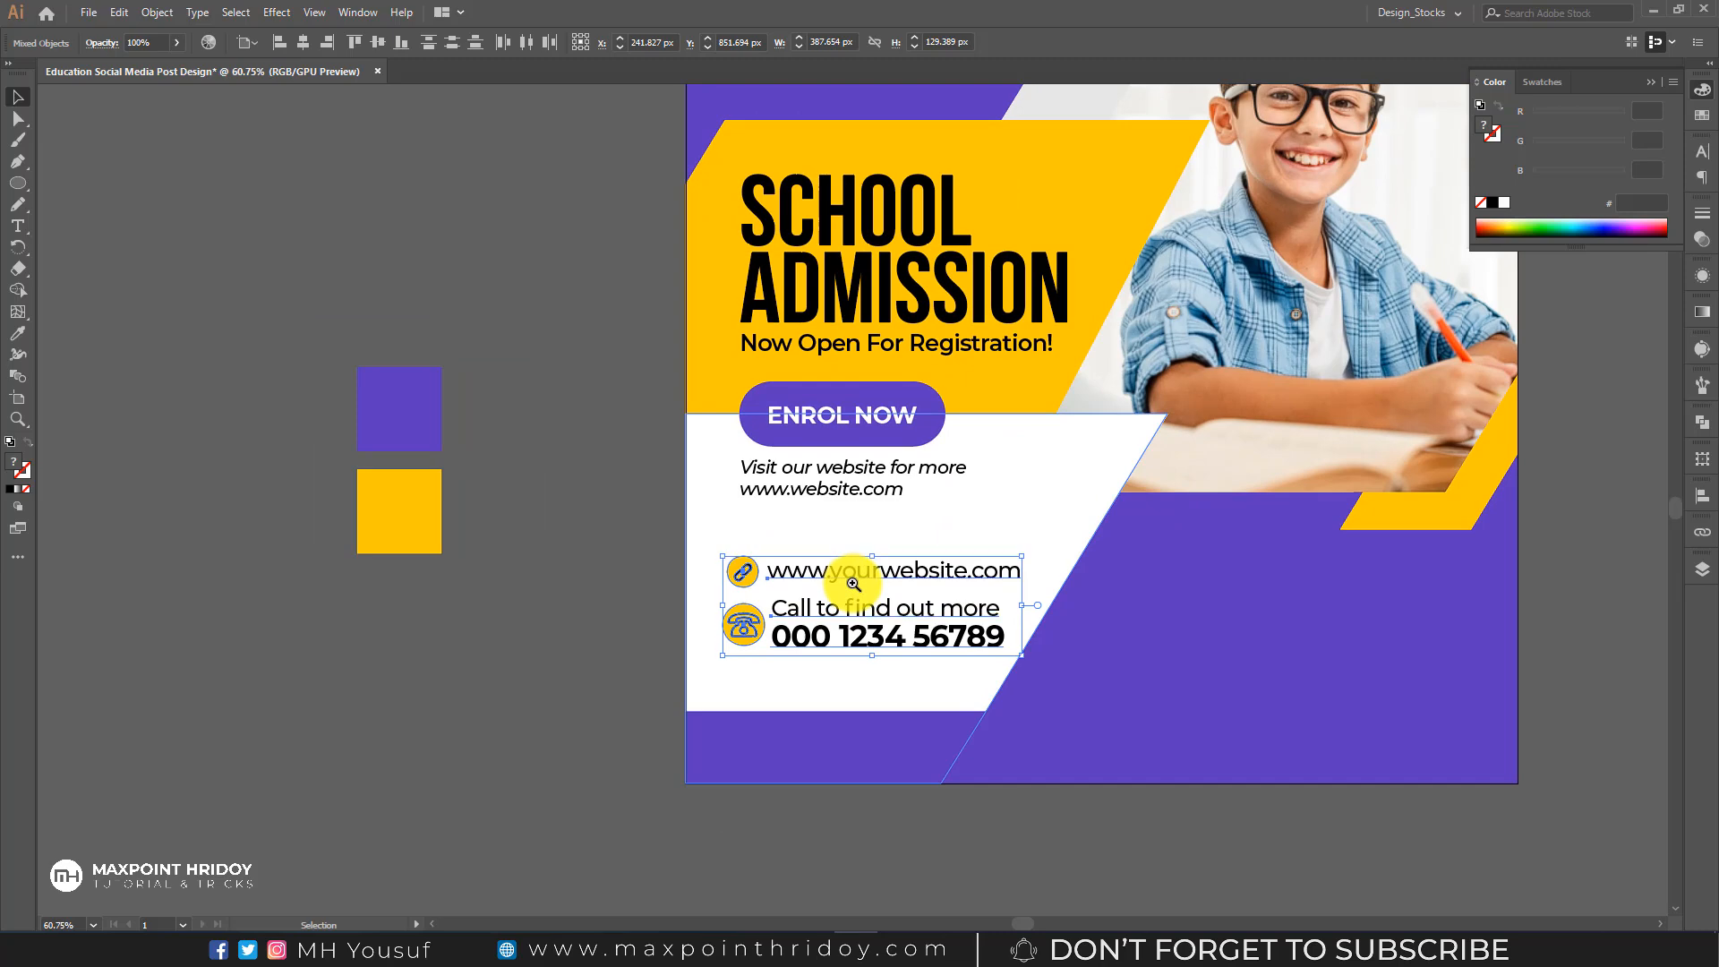
pyautogui.press('Down')
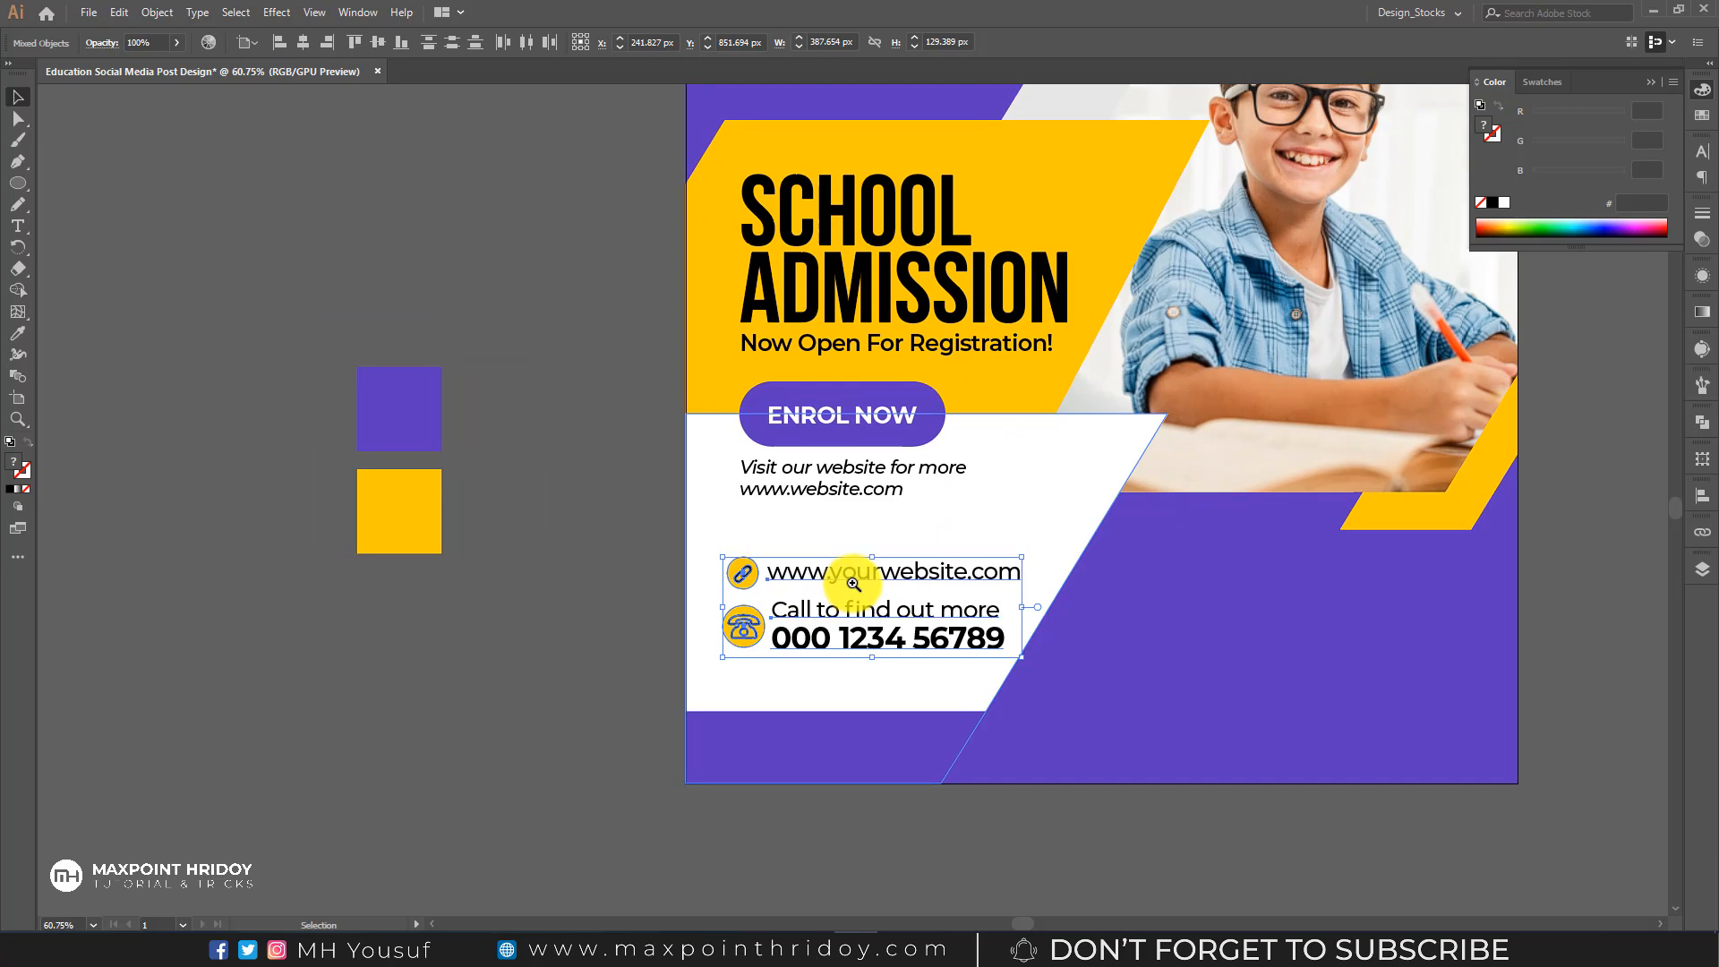
# - Lower the top edge of the white slanted shape slightly to leave more yellow above it
pyautogui.click(589, 647)
pyautogui.moveTo(891, 586); pyautogui.dragTo(811, 587)
pyautogui.moveTo(819, 568); pyautogui.dragTo(819, 512)
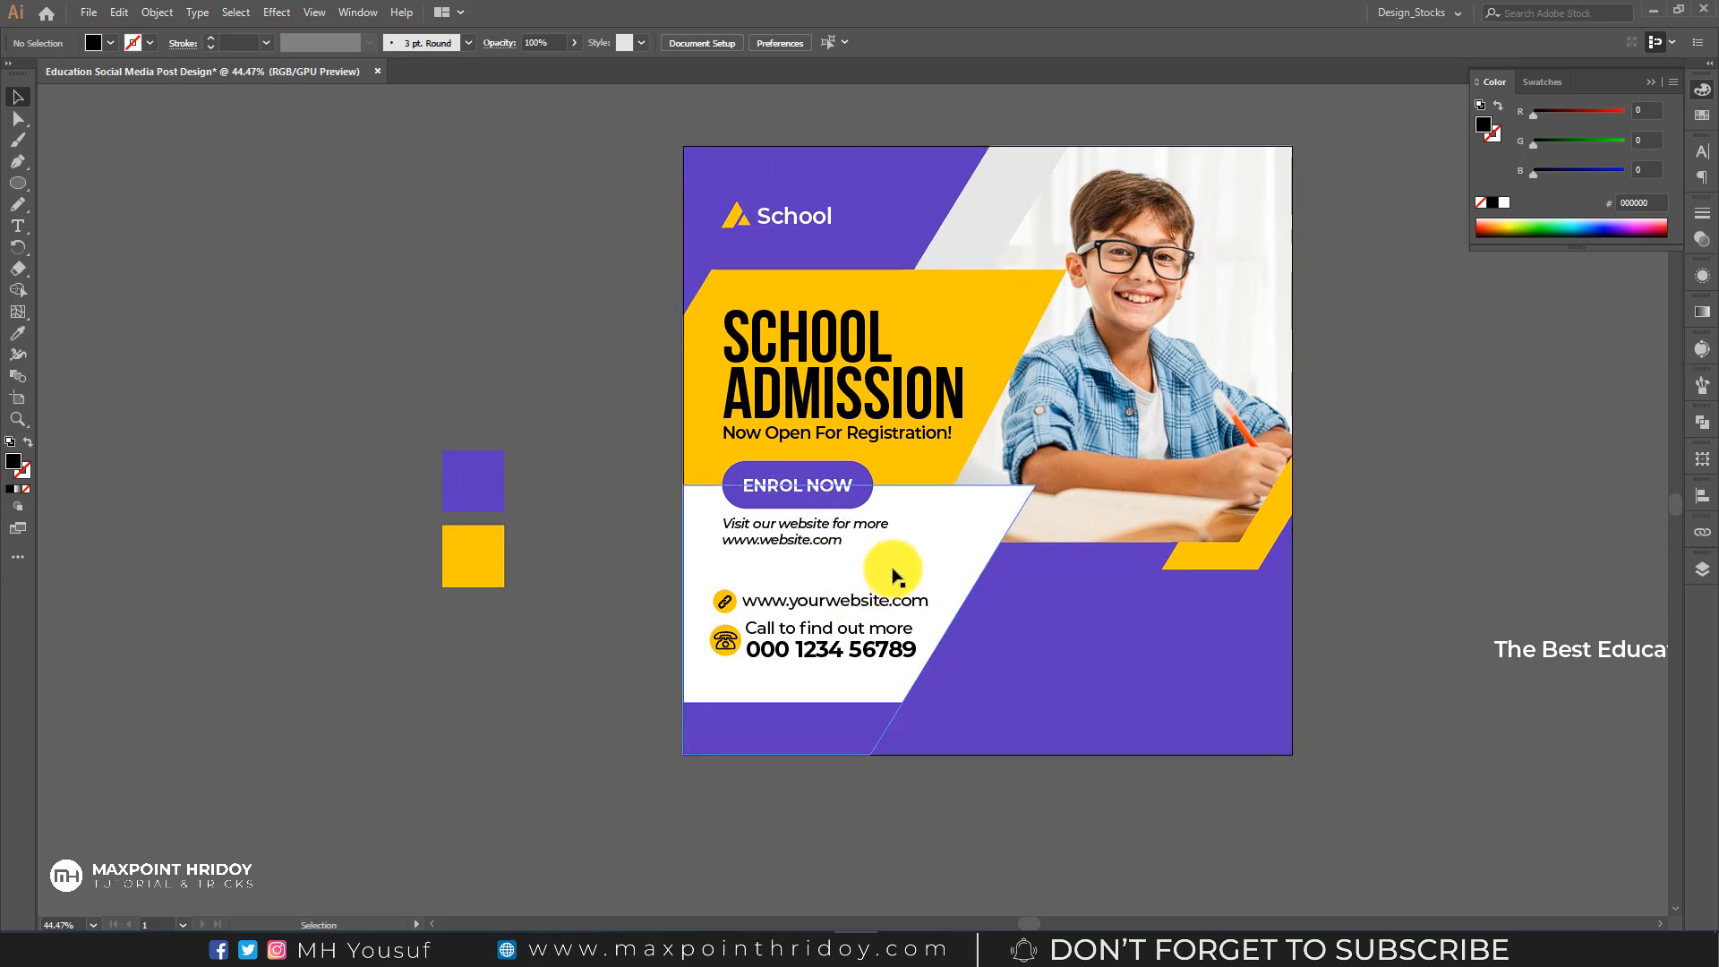
pyautogui.click(888, 513)
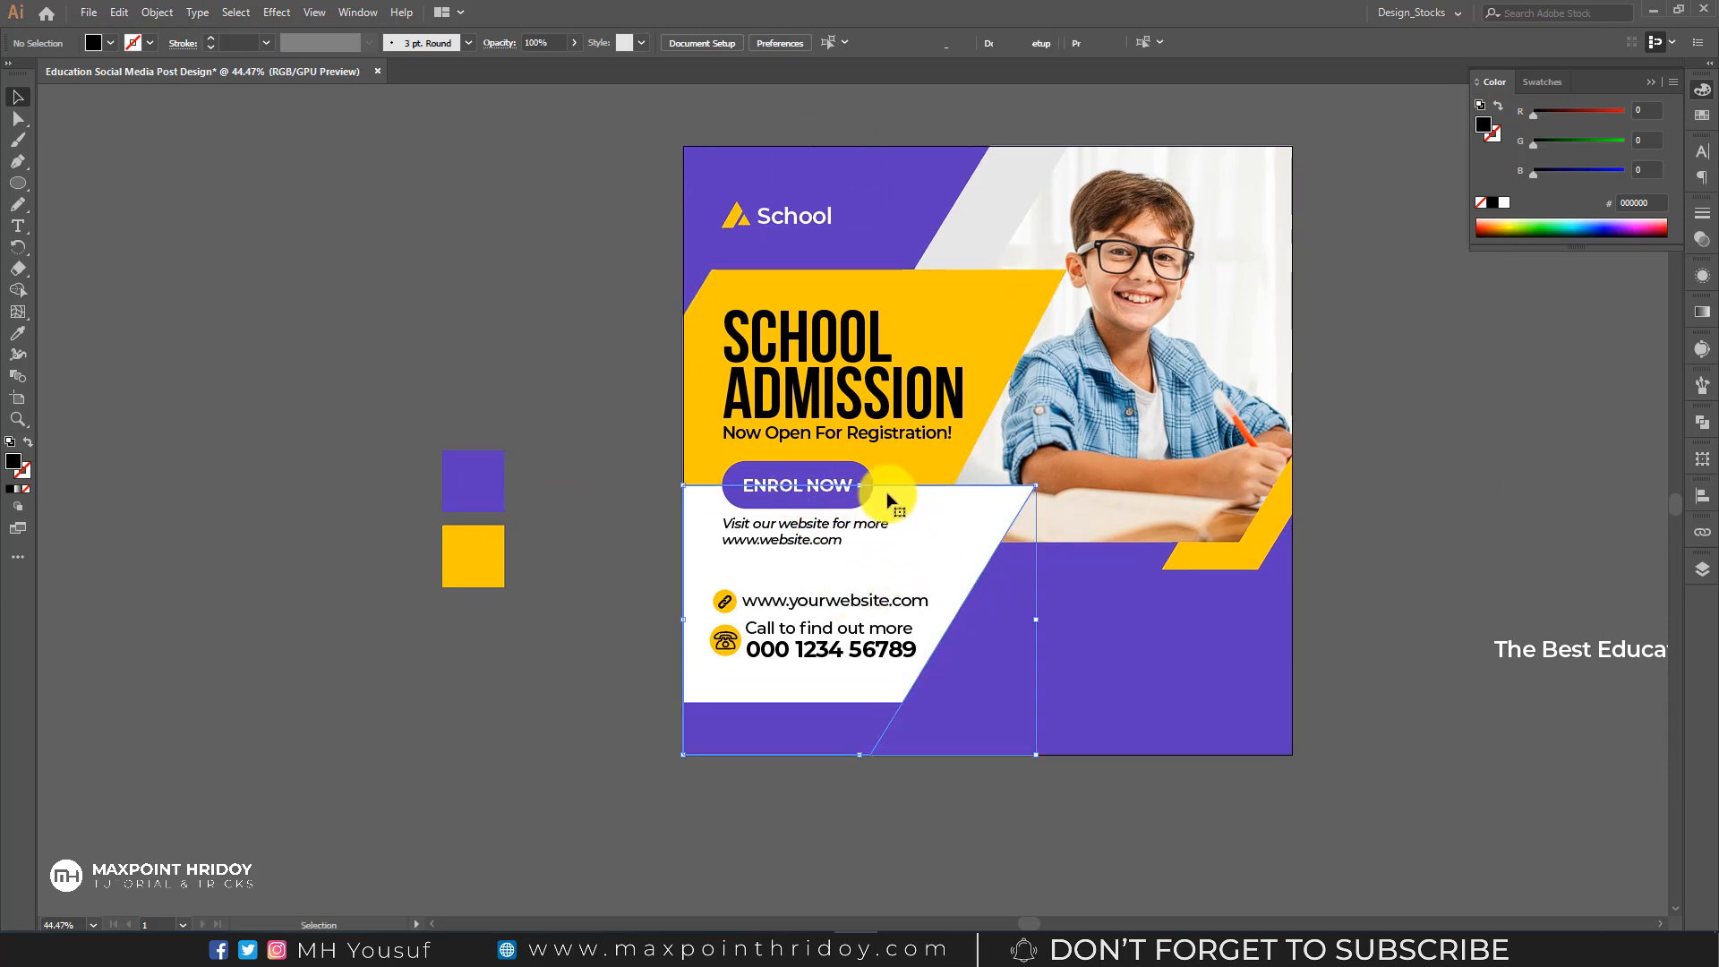
pyautogui.moveTo(857, 486)
pyautogui.mouseDown()
pyautogui.moveTo(855, 508)
pyautogui.moveTo(876, 507)
pyautogui.mouseUp()
# - Move the enrol button, its label and the "Visit our website for more" text down together to straddle the white shape's top edge
pyautogui.click(864, 486)
pyautogui.click(831, 491)
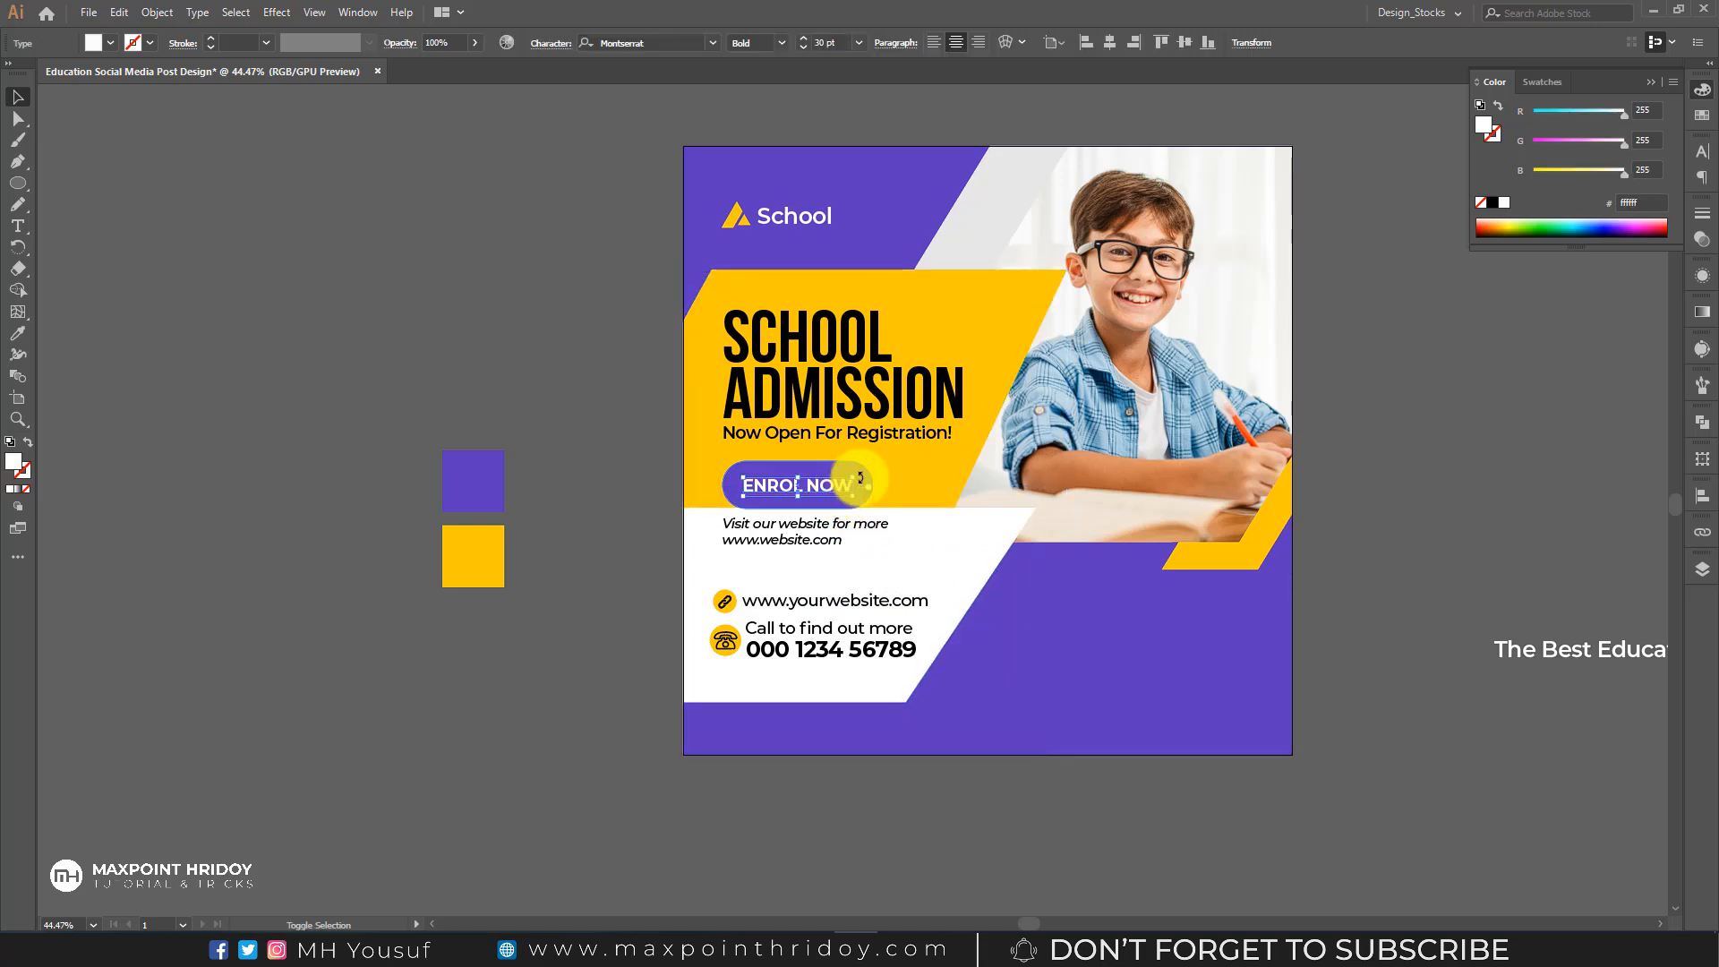
pyautogui.keyDown('shift'); pyautogui.click(866, 477); pyautogui.keyUp('shift')
pyautogui.keyDown('shift'); pyautogui.click(816, 527); pyautogui.keyUp('shift')
pyautogui.moveTo(806, 492); pyautogui.dragTo(815, 526)
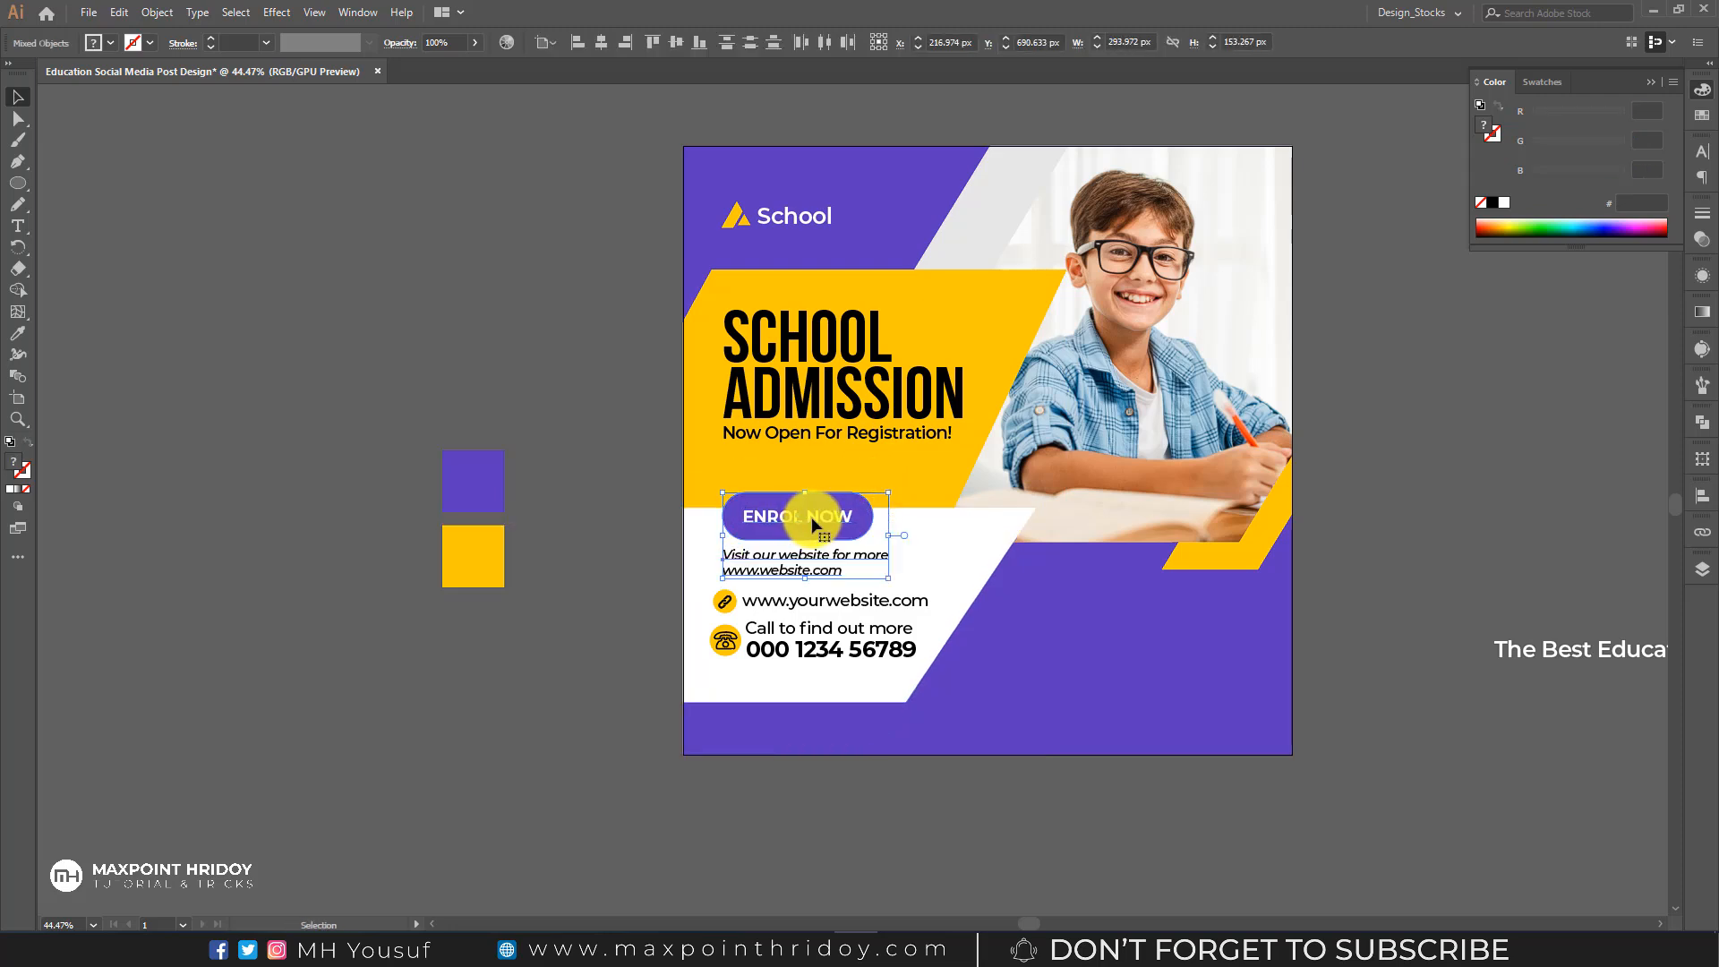
pyautogui.press('Up')
pyautogui.press('Up')
pyautogui.press('Up')
pyautogui.press('Up')
pyautogui.press('Up')
pyautogui.press('Up')
pyautogui.press('Up')
pyautogui.press('Up')
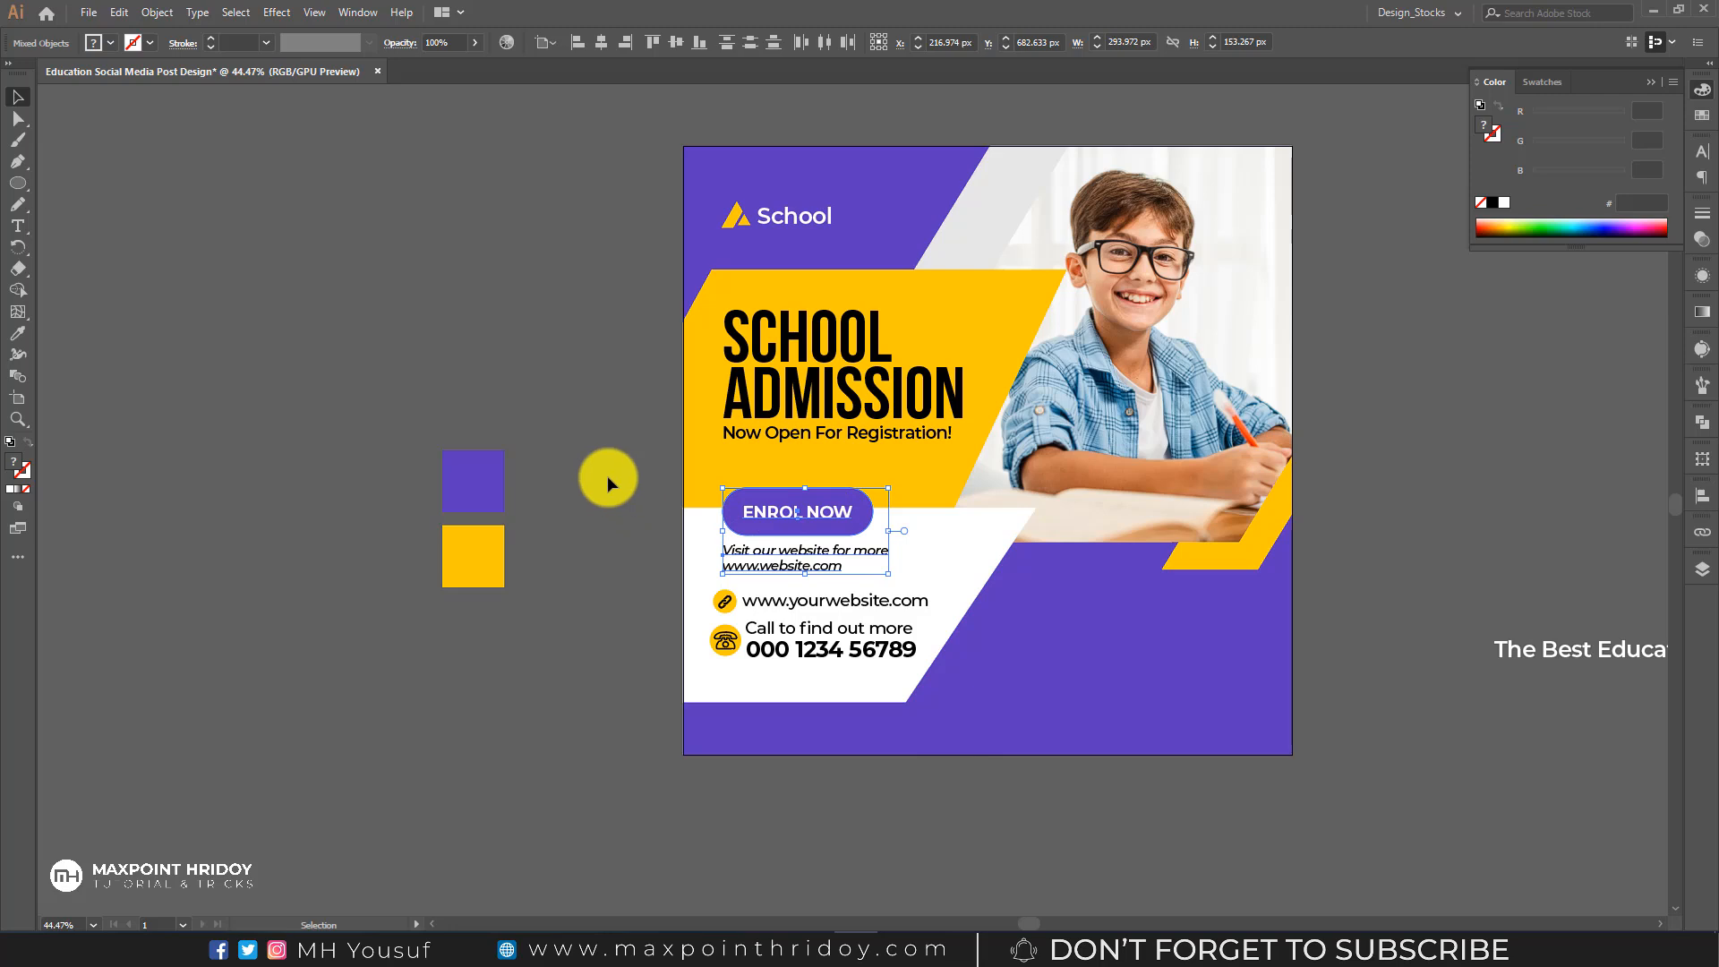
# - Nudge the "ENROL NOW" button and its label up by 8 px, away from the website text
pyautogui.click(779, 510)
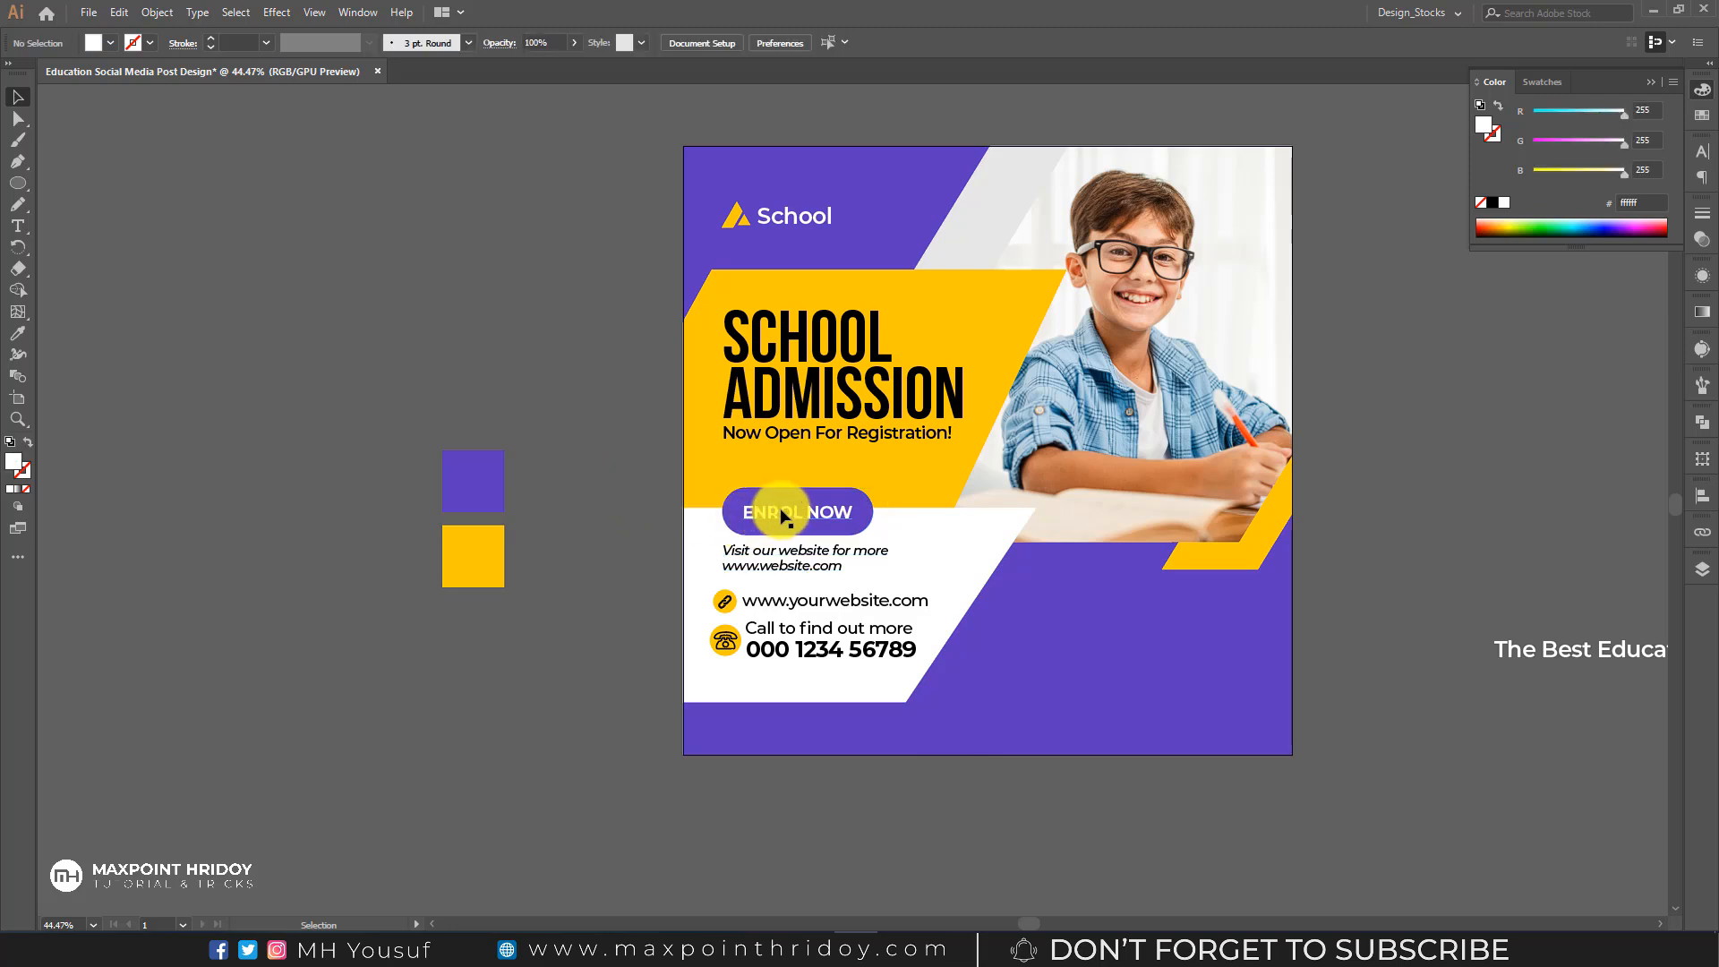
pyautogui.keyDown('shift'); pyautogui.click(870, 504); pyautogui.keyUp('shift')
pyautogui.press('Up')
pyautogui.press('Up')
pyautogui.press('Up')
pyautogui.press('Up')
pyautogui.press('Up')
pyautogui.press('Up')
pyautogui.press('Up')
pyautogui.press('Up')
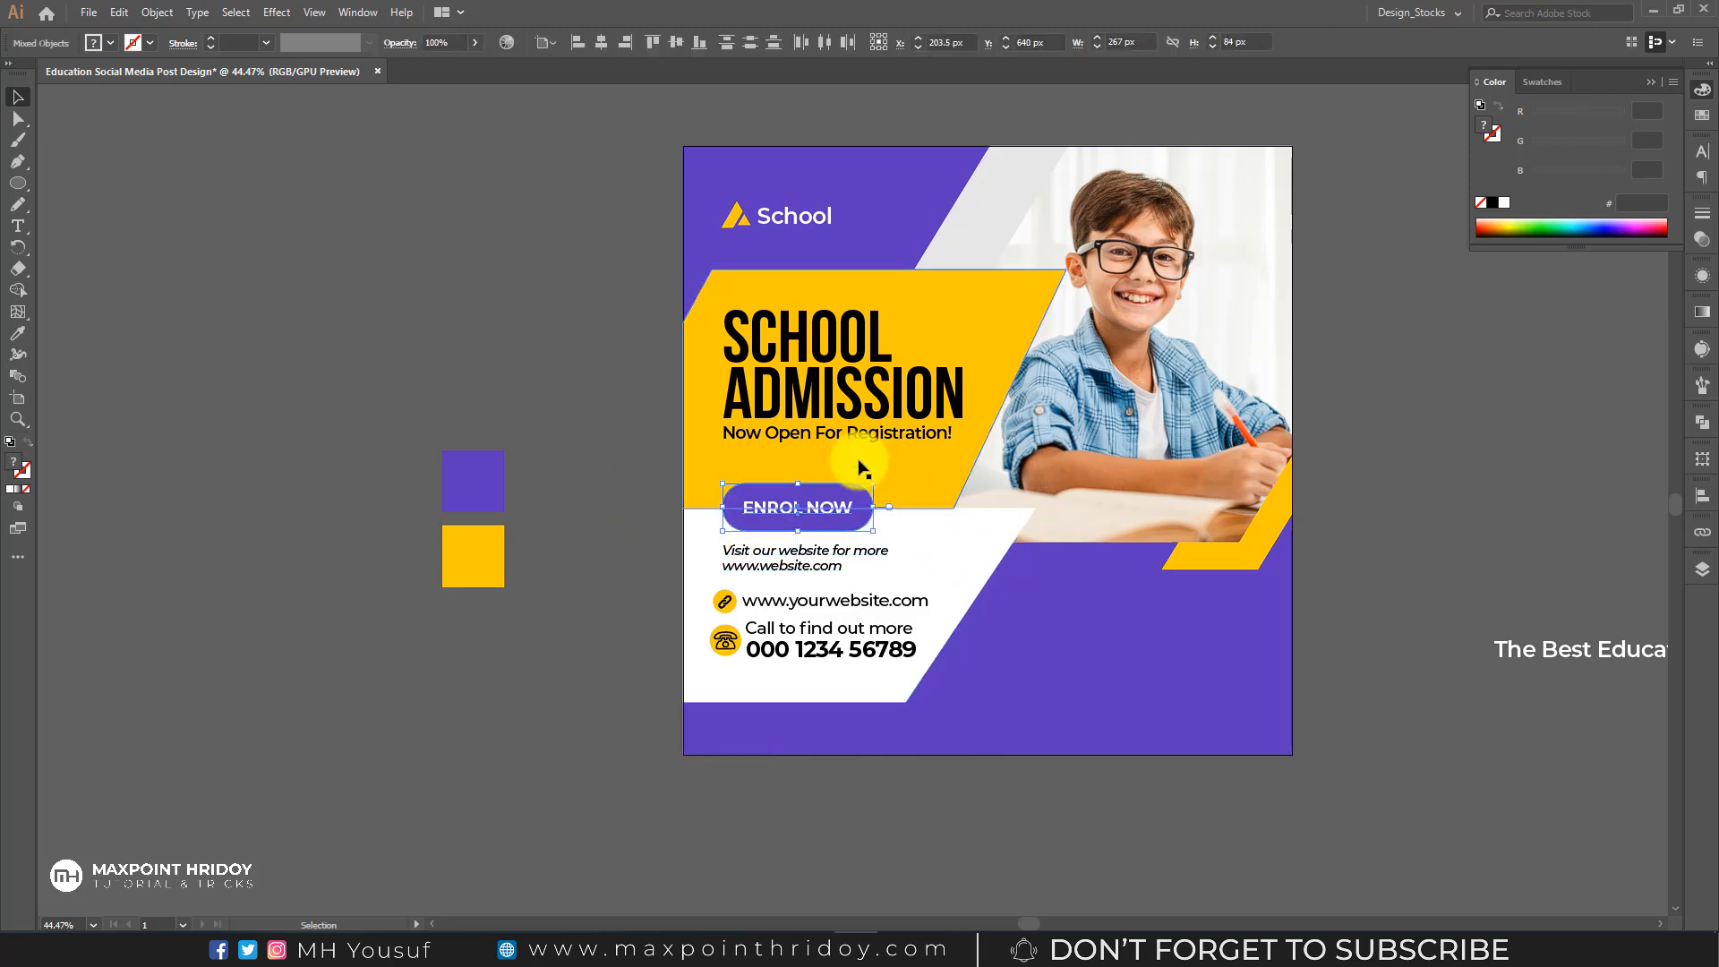
# - Increase the line spacing of the "SCHOOL ADMISSION" heading slightly
pyautogui.click(824, 400)
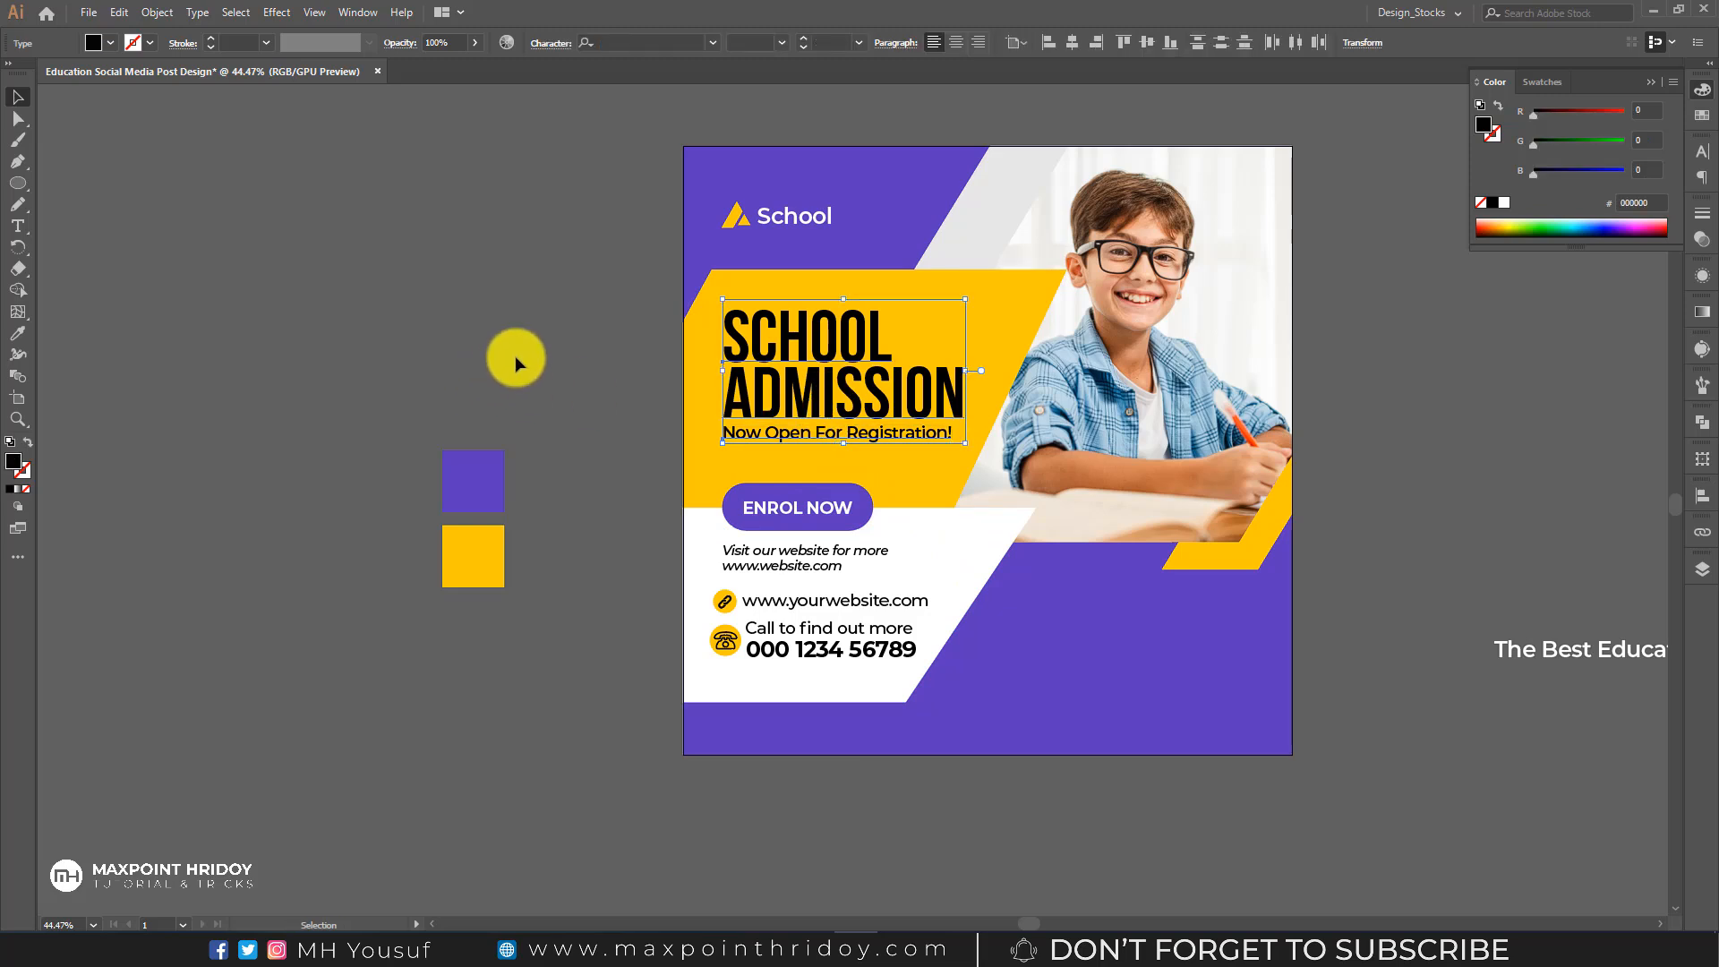
pyautogui.hotkey('alt', 'Down')
pyautogui.hotkey('alt', 'Down')
pyautogui.hotkey('alt', 'Down')
pyautogui.hotkey('alt', 'Down')
pyautogui.hotkey('alt', 'Down')
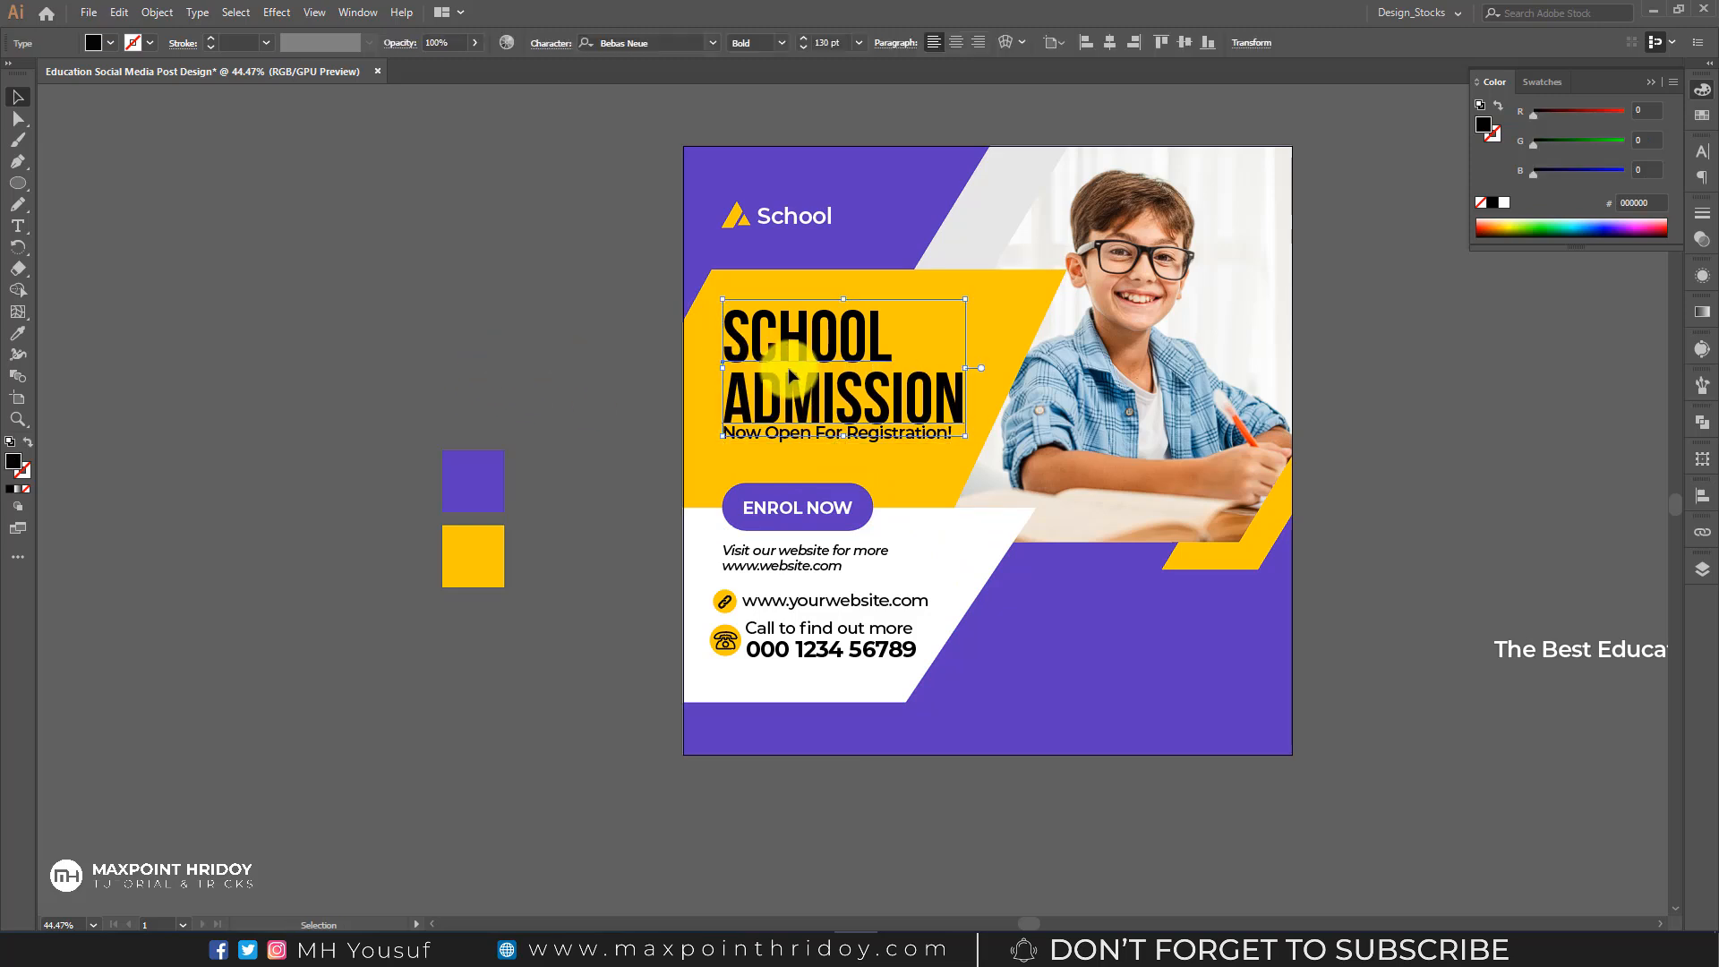
# - Move "Now Open For Registration!" down to clear the heading, and nudge it slightly lower together with "SCHOOL ADMISSION"
pyautogui.moveTo(884, 434); pyautogui.dragTo(885, 445)
pyautogui.keyDown('shift'); pyautogui.click(842, 407); pyautogui.keyUp('shift')
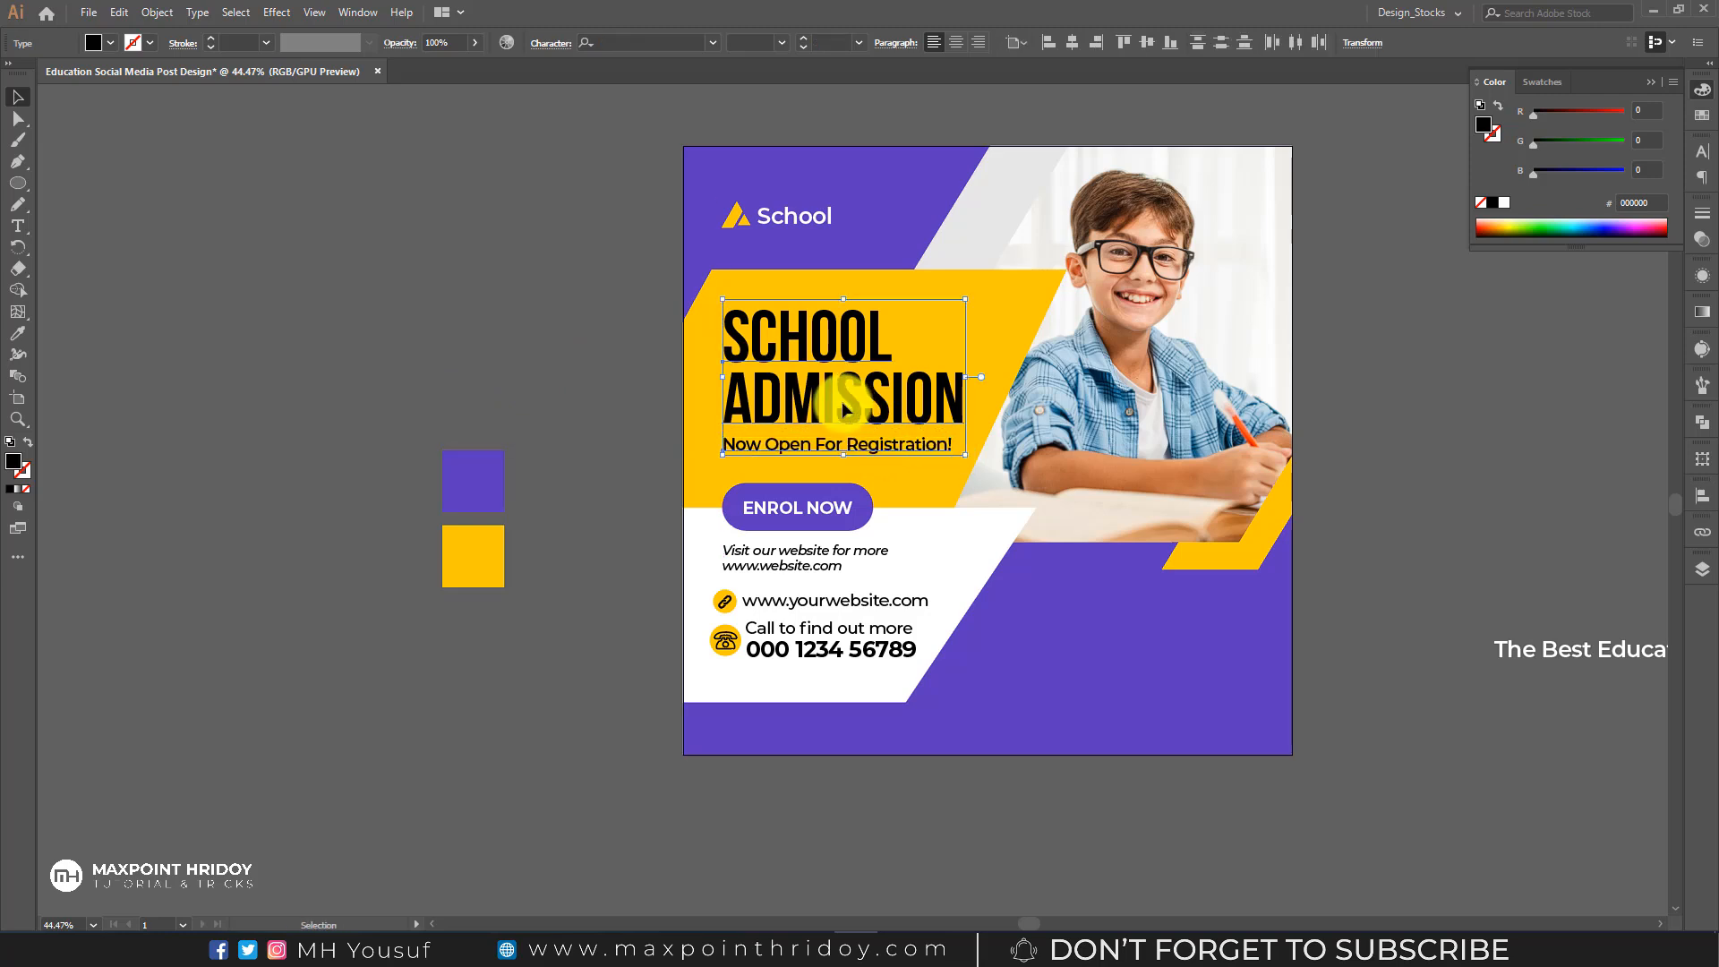
pyautogui.press('Down')
pyautogui.press('Down')
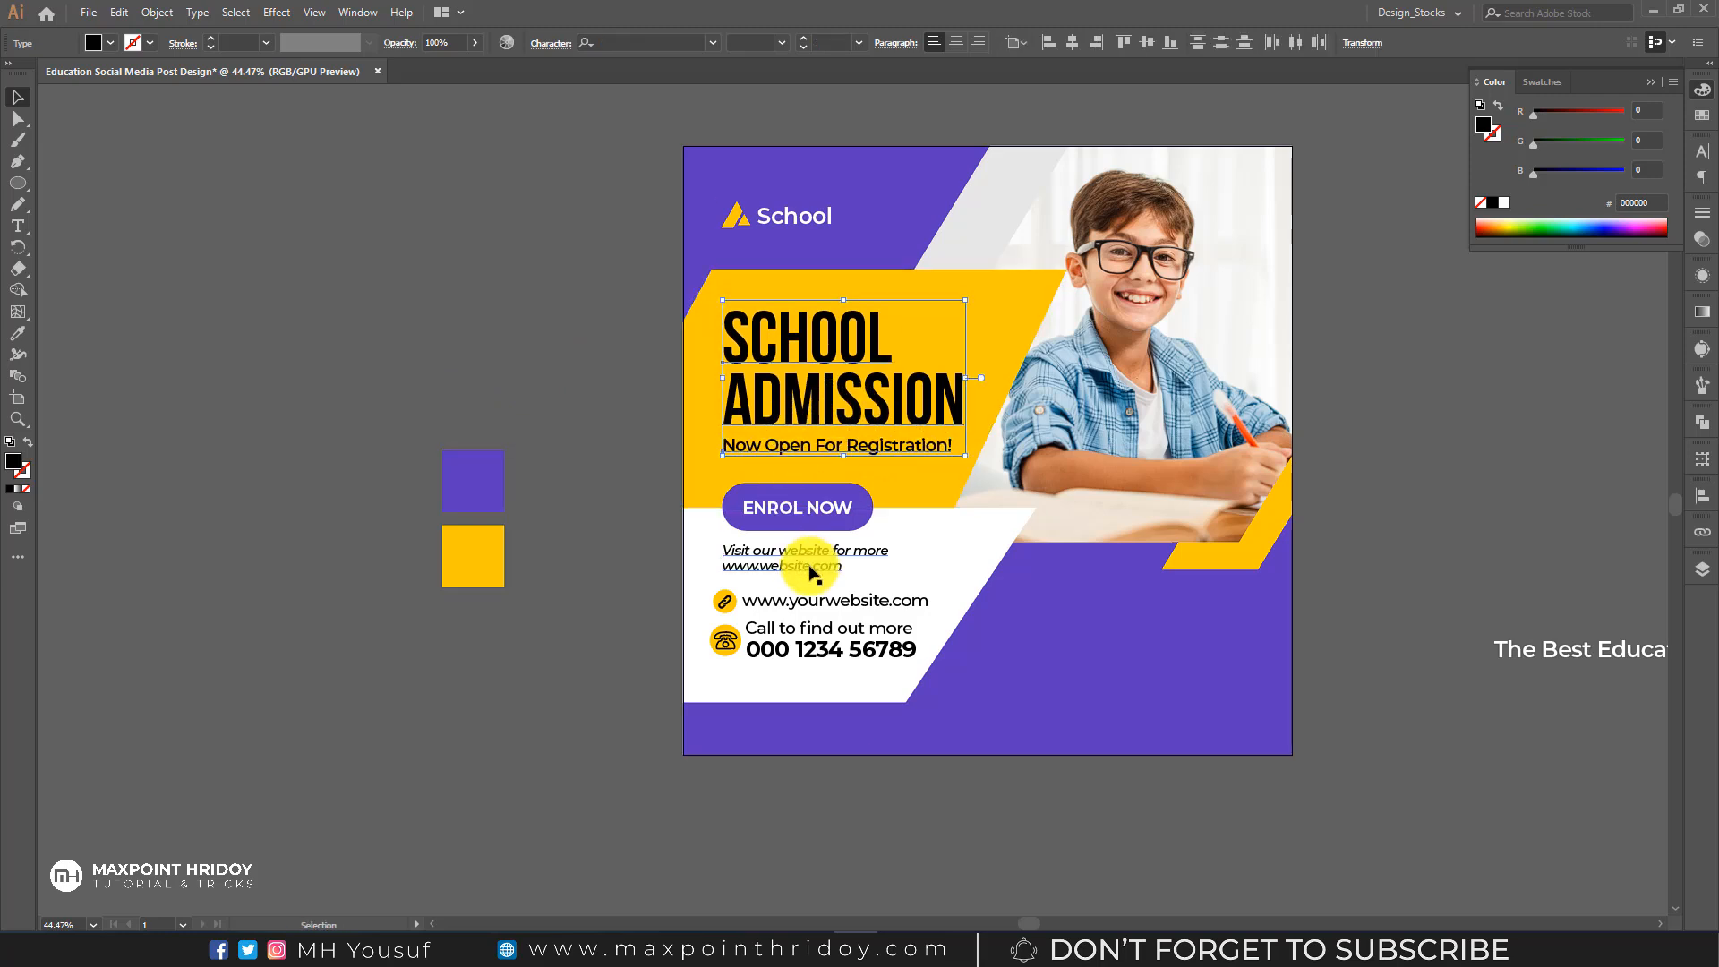
# - Group the website address with its link icon, and group the call text and number with the telephone icon
pyautogui.click(783, 607)
pyautogui.keyDown('shift'); pyautogui.click(723, 602); pyautogui.keyUp('shift')
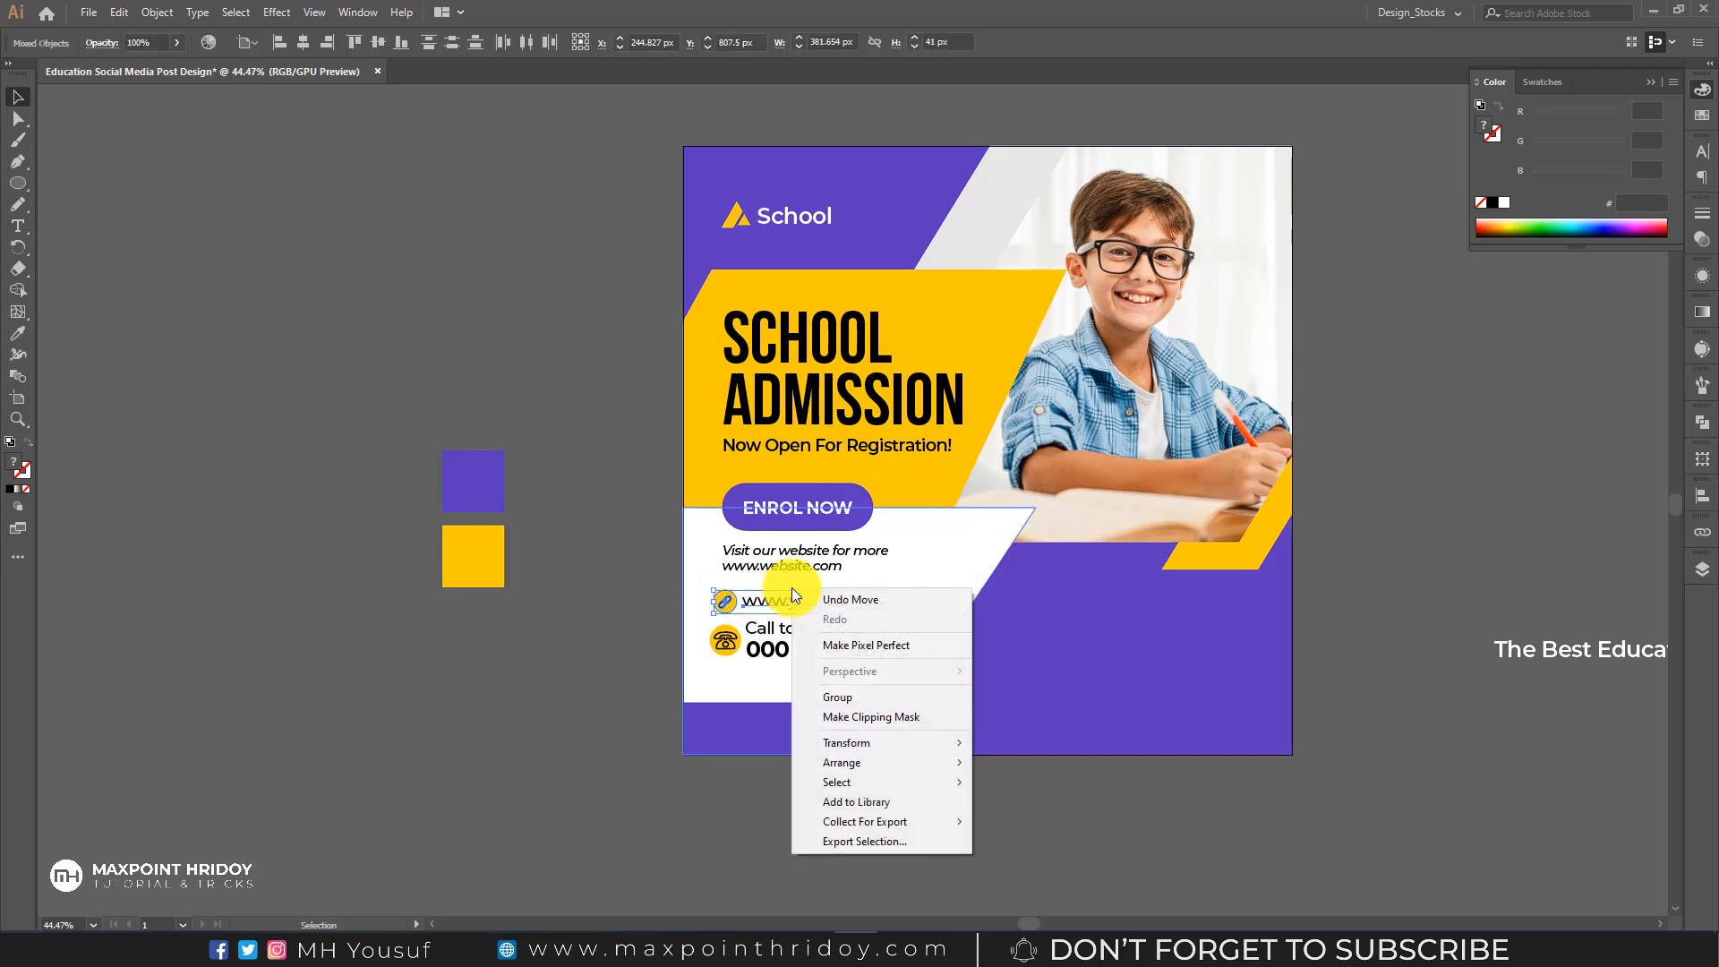
pyautogui.click(846, 697)
pyautogui.click(725, 641)
pyautogui.scroll(4, 800, 639)
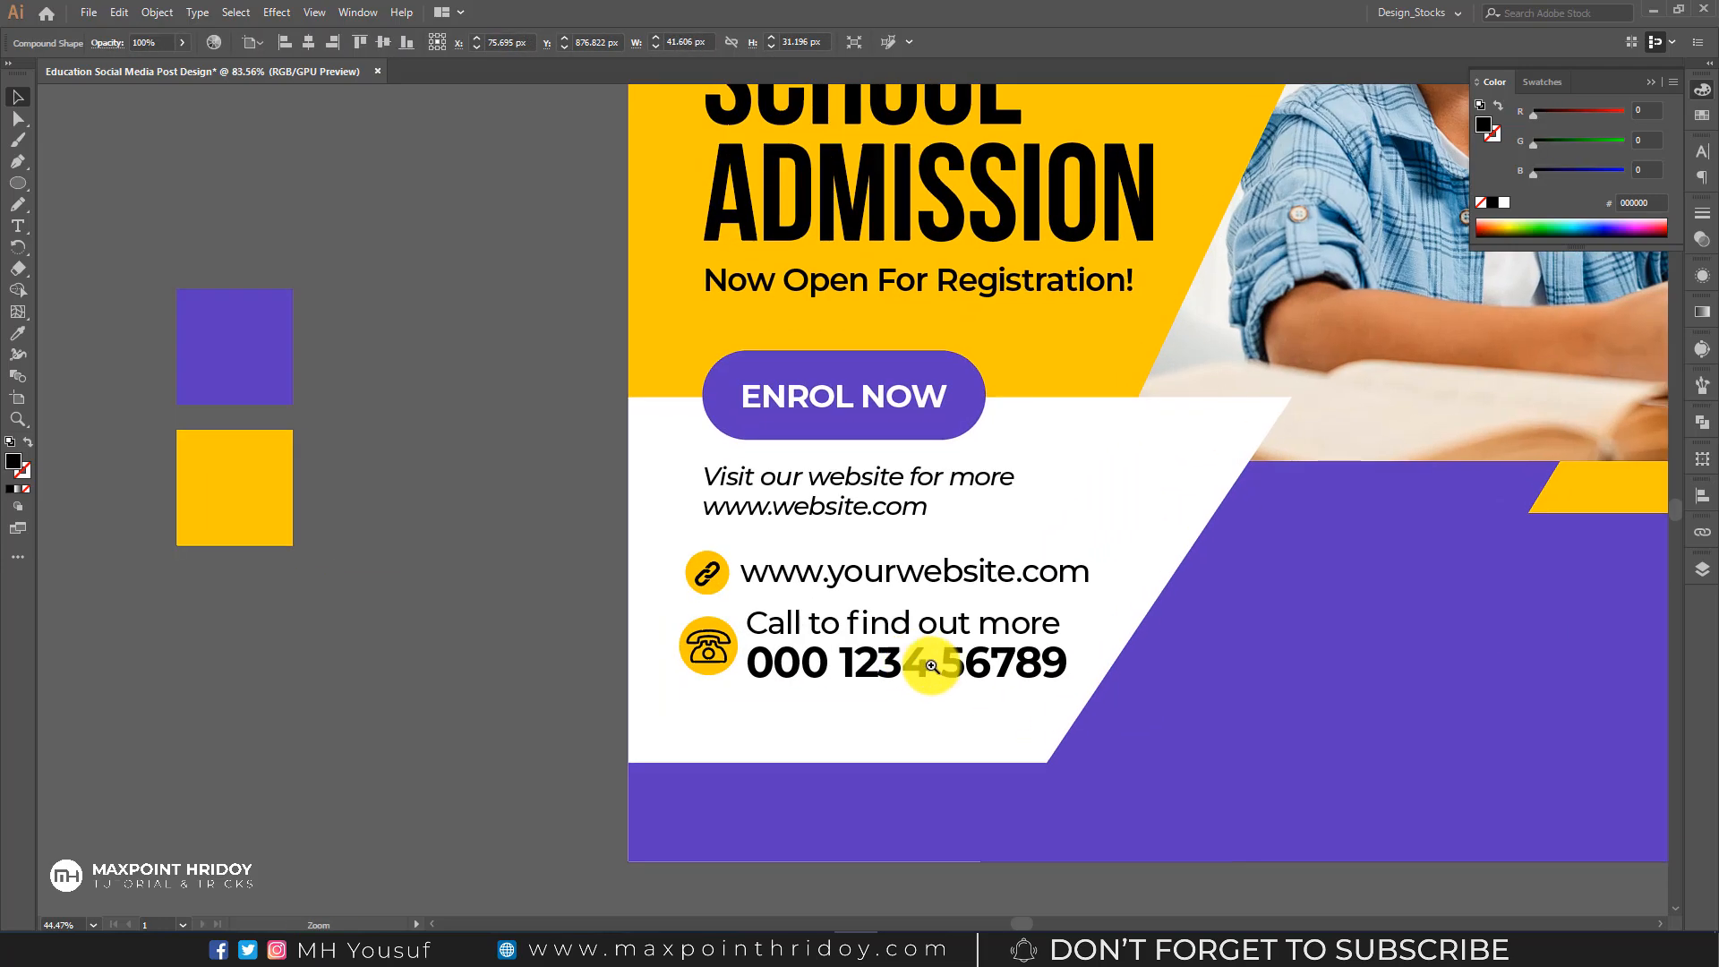
pyautogui.keyDown('shift'); pyautogui.click(836, 617); pyautogui.keyUp('shift')
pyautogui.hotkey('ctrl', 'g')
# - Align the left edges of the website and telephone rows and move both right to the left margin guide
pyautogui.keyDown('shift'); pyautogui.click(805, 557); pyautogui.keyUp('shift')
pyautogui.hotkey('ctrl', 'g')
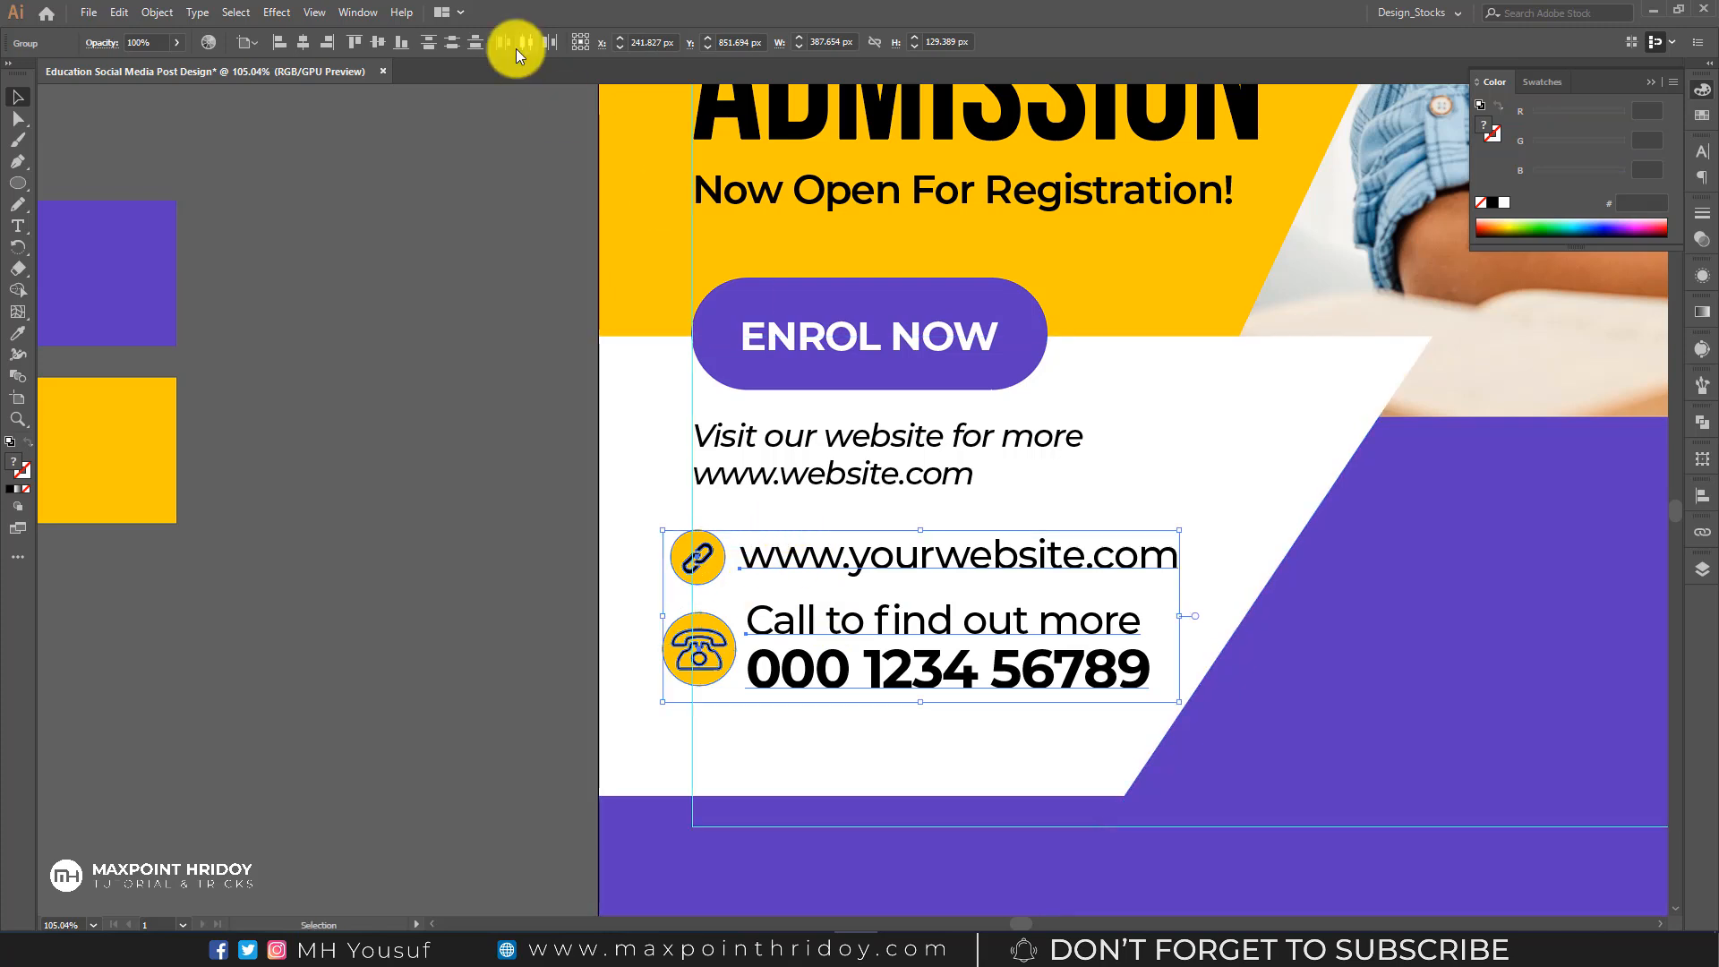
pyautogui.click(249, 42)
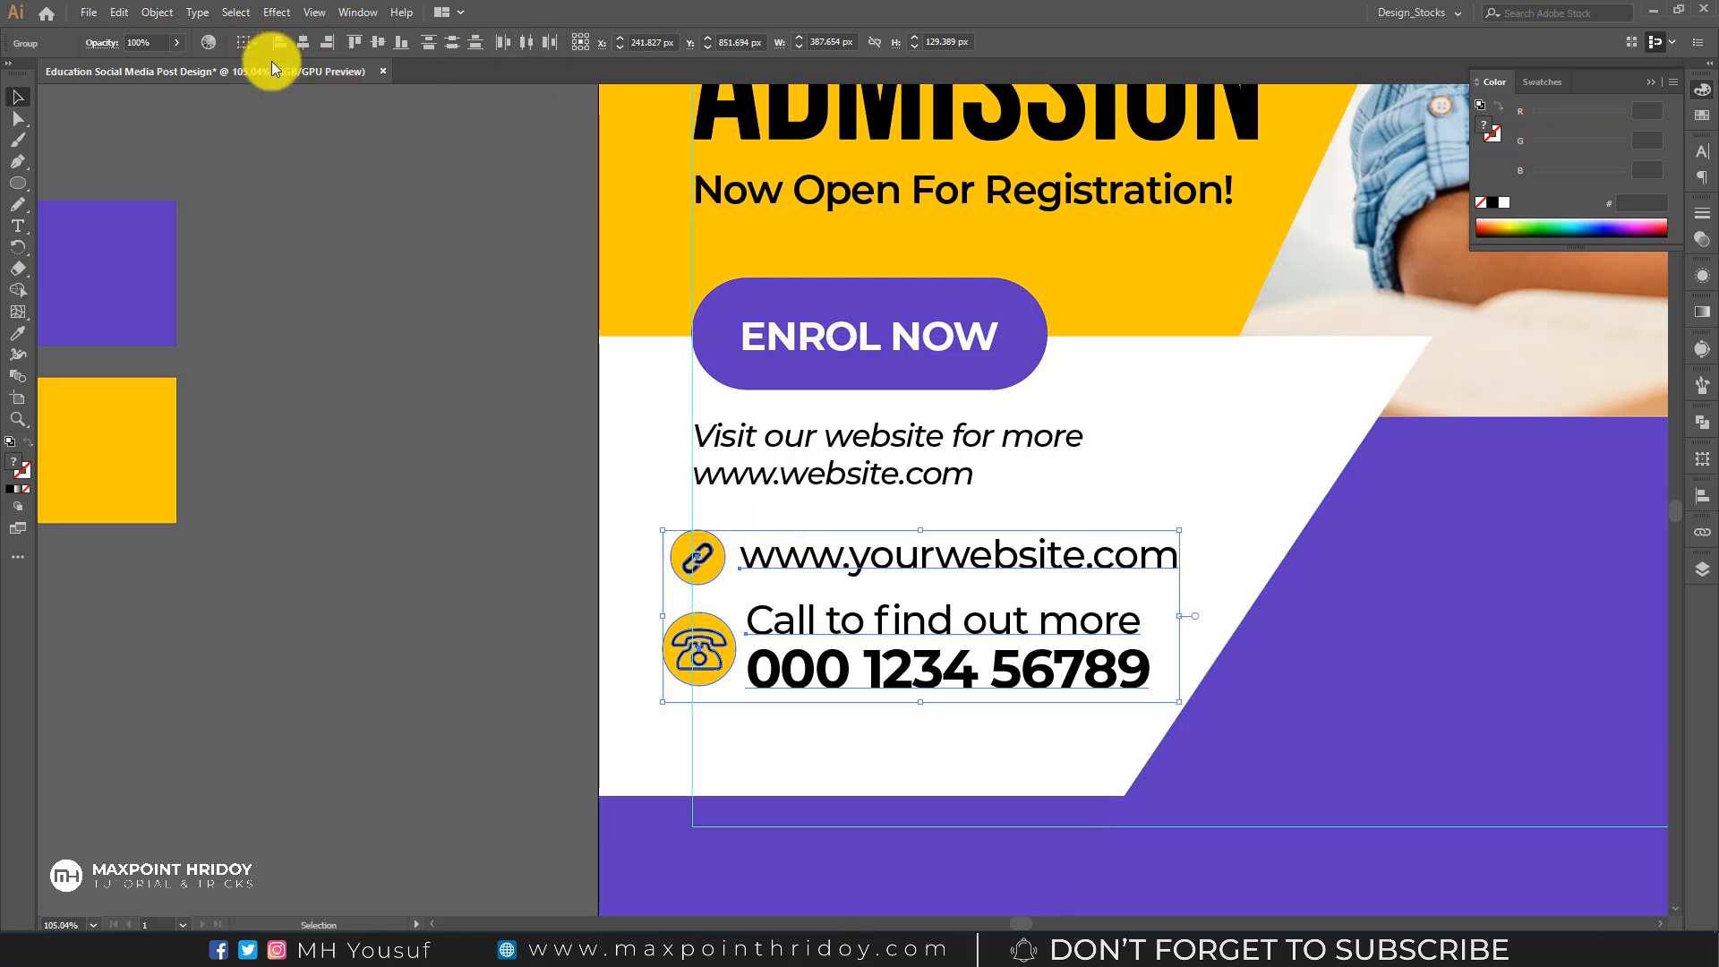
pyautogui.click(282, 43)
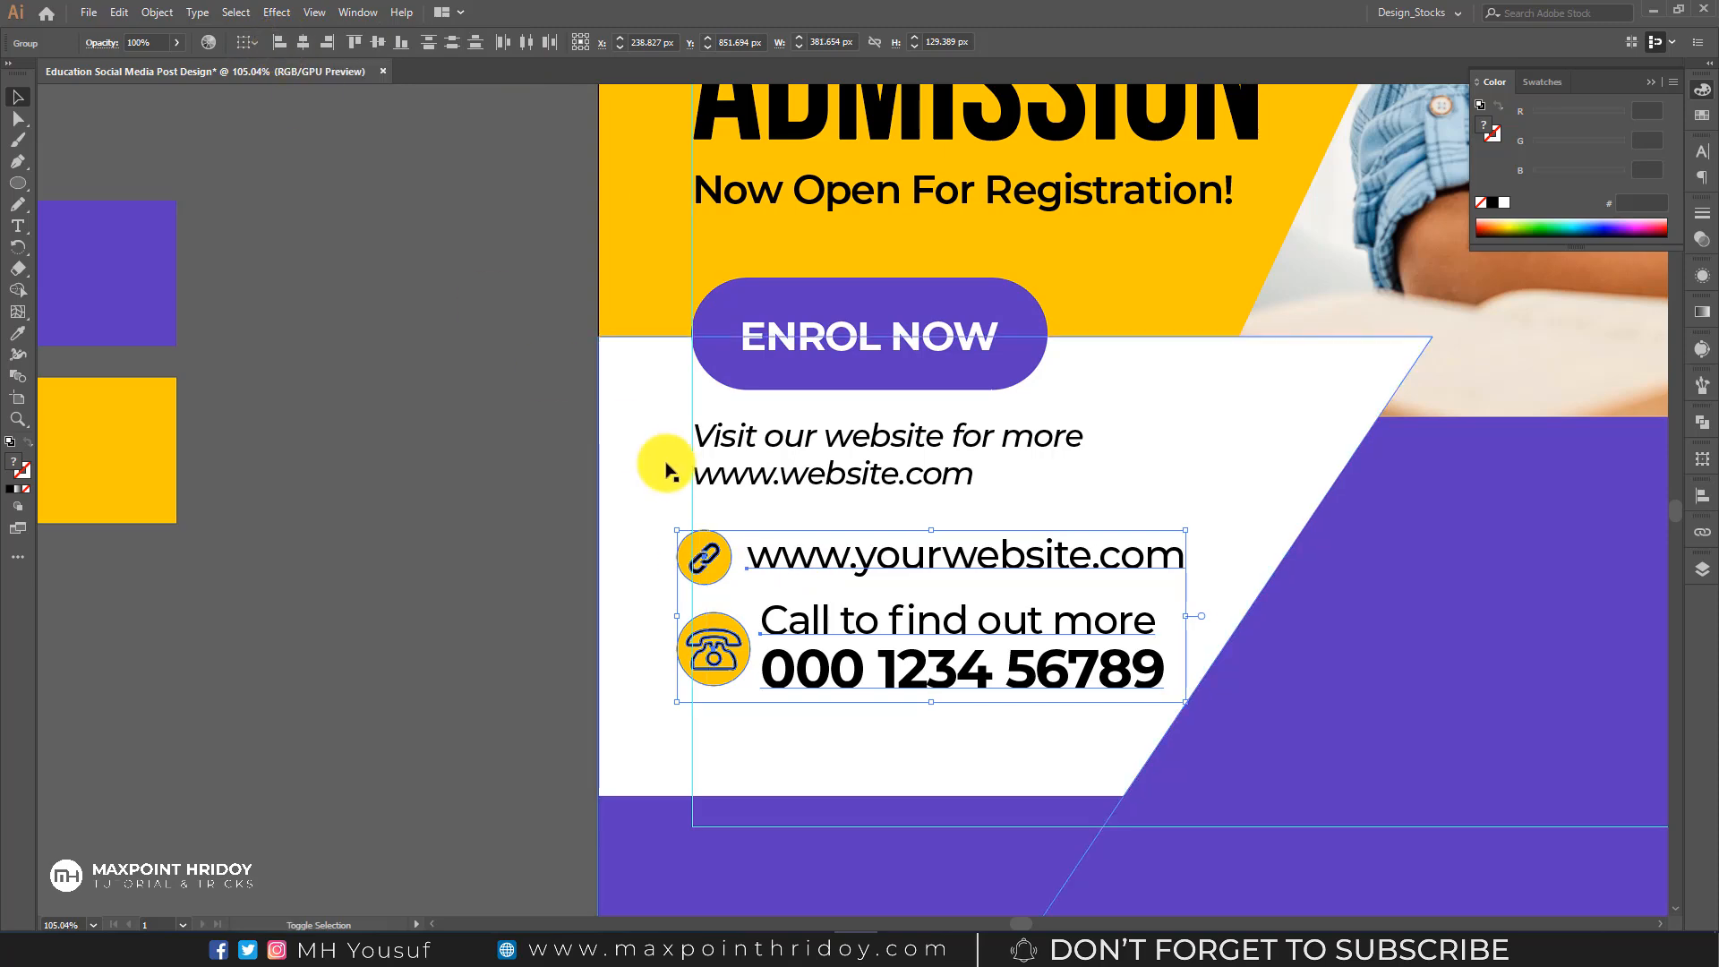
pyautogui.hotkey('shift', 'Right')
pyautogui.press('Right')
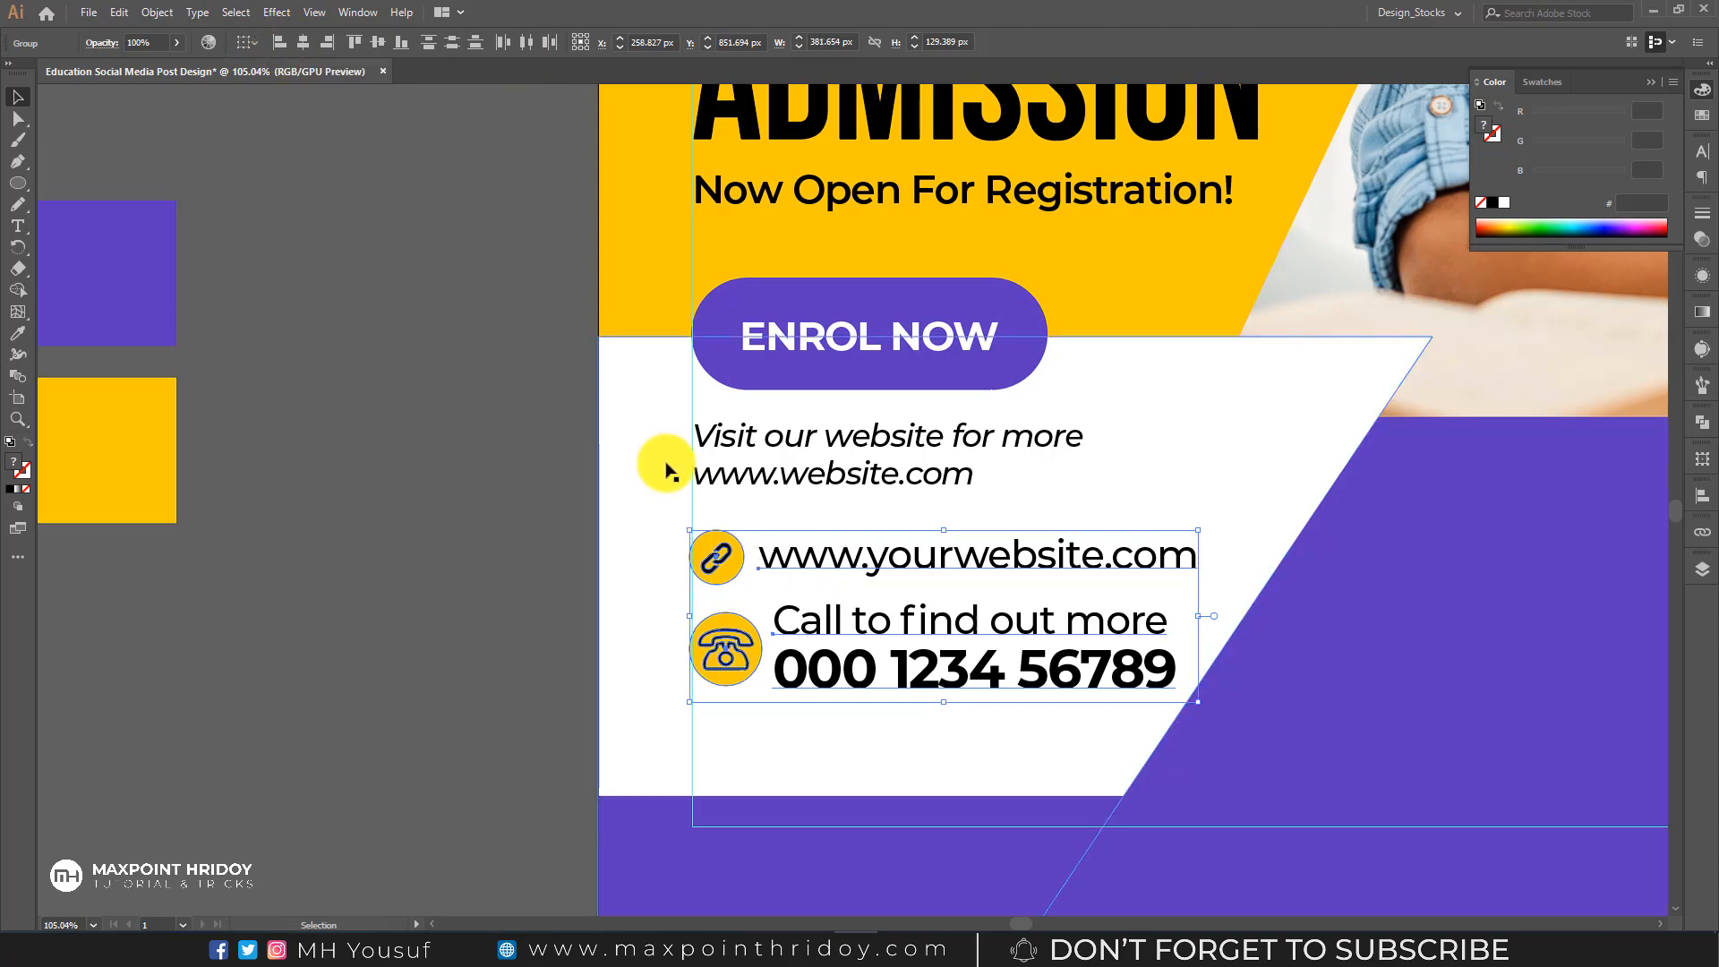
pyautogui.press('Right')
pyautogui.press('Right')
# - Shift the white slanted shape slightly to the right to give the contact rows more room
pyautogui.moveTo(940, 592); pyautogui.dragTo(1035, 596)
pyautogui.click(832, 573)
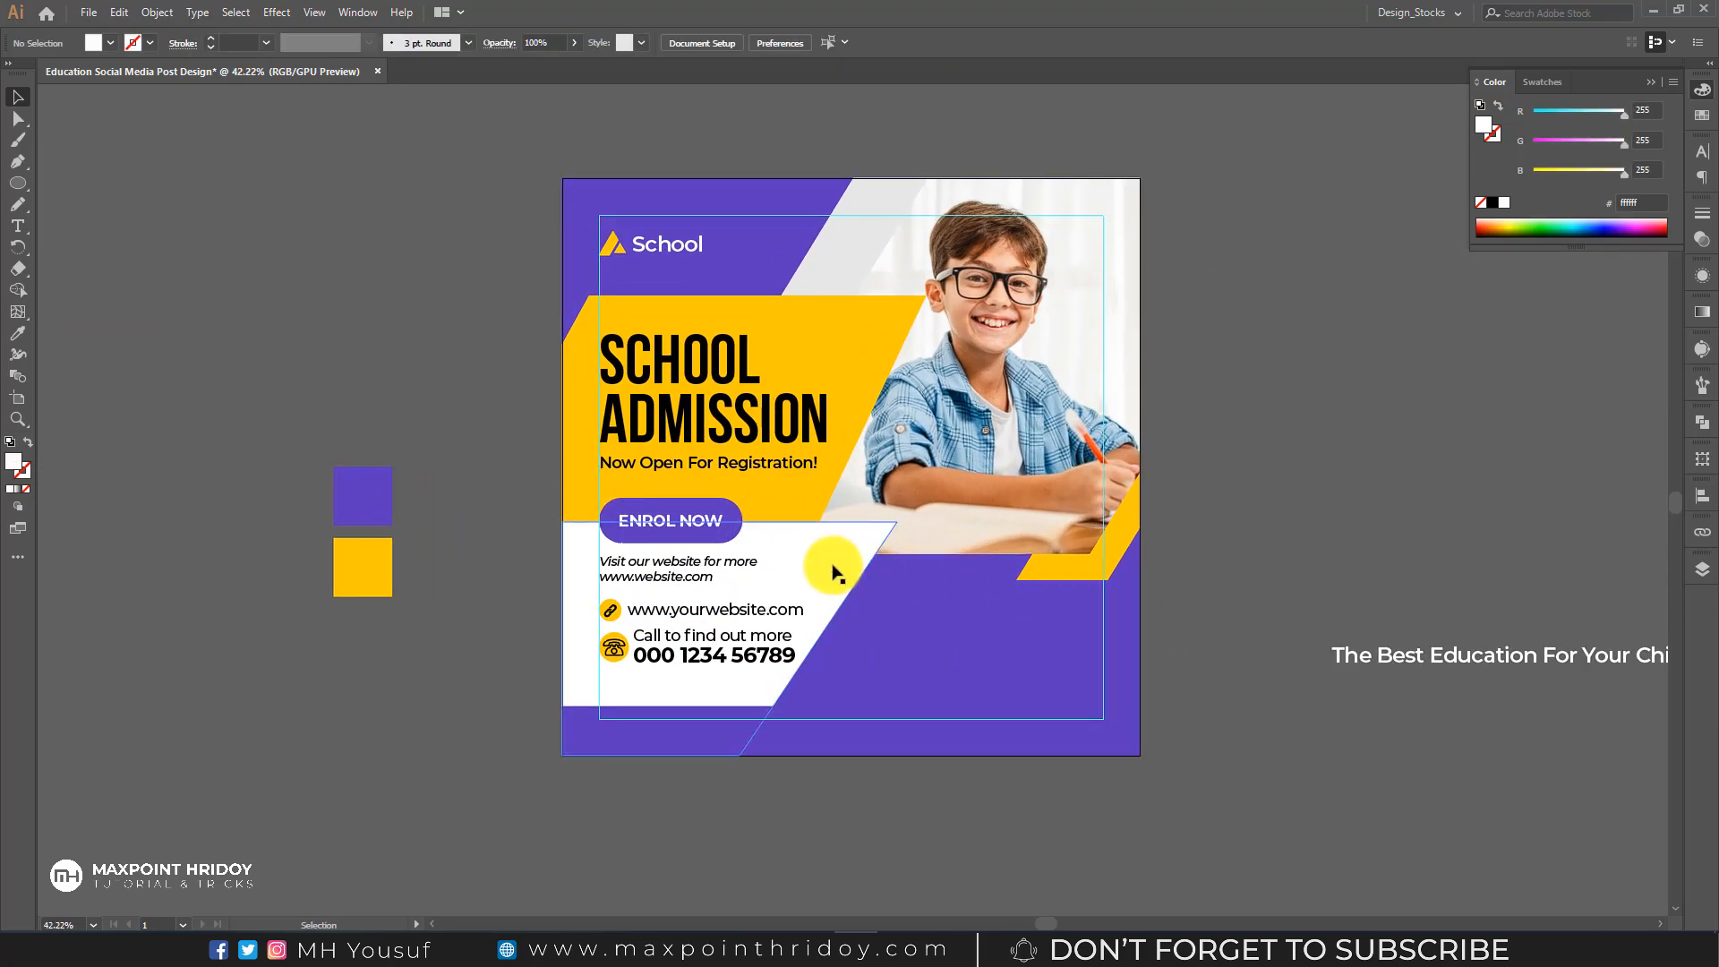
pyautogui.moveTo(810, 575)
pyautogui.mouseDown()
pyautogui.moveTo(859, 574)
pyautogui.moveTo(828, 575)
pyautogui.mouseUp()
pyautogui.click(517, 517)
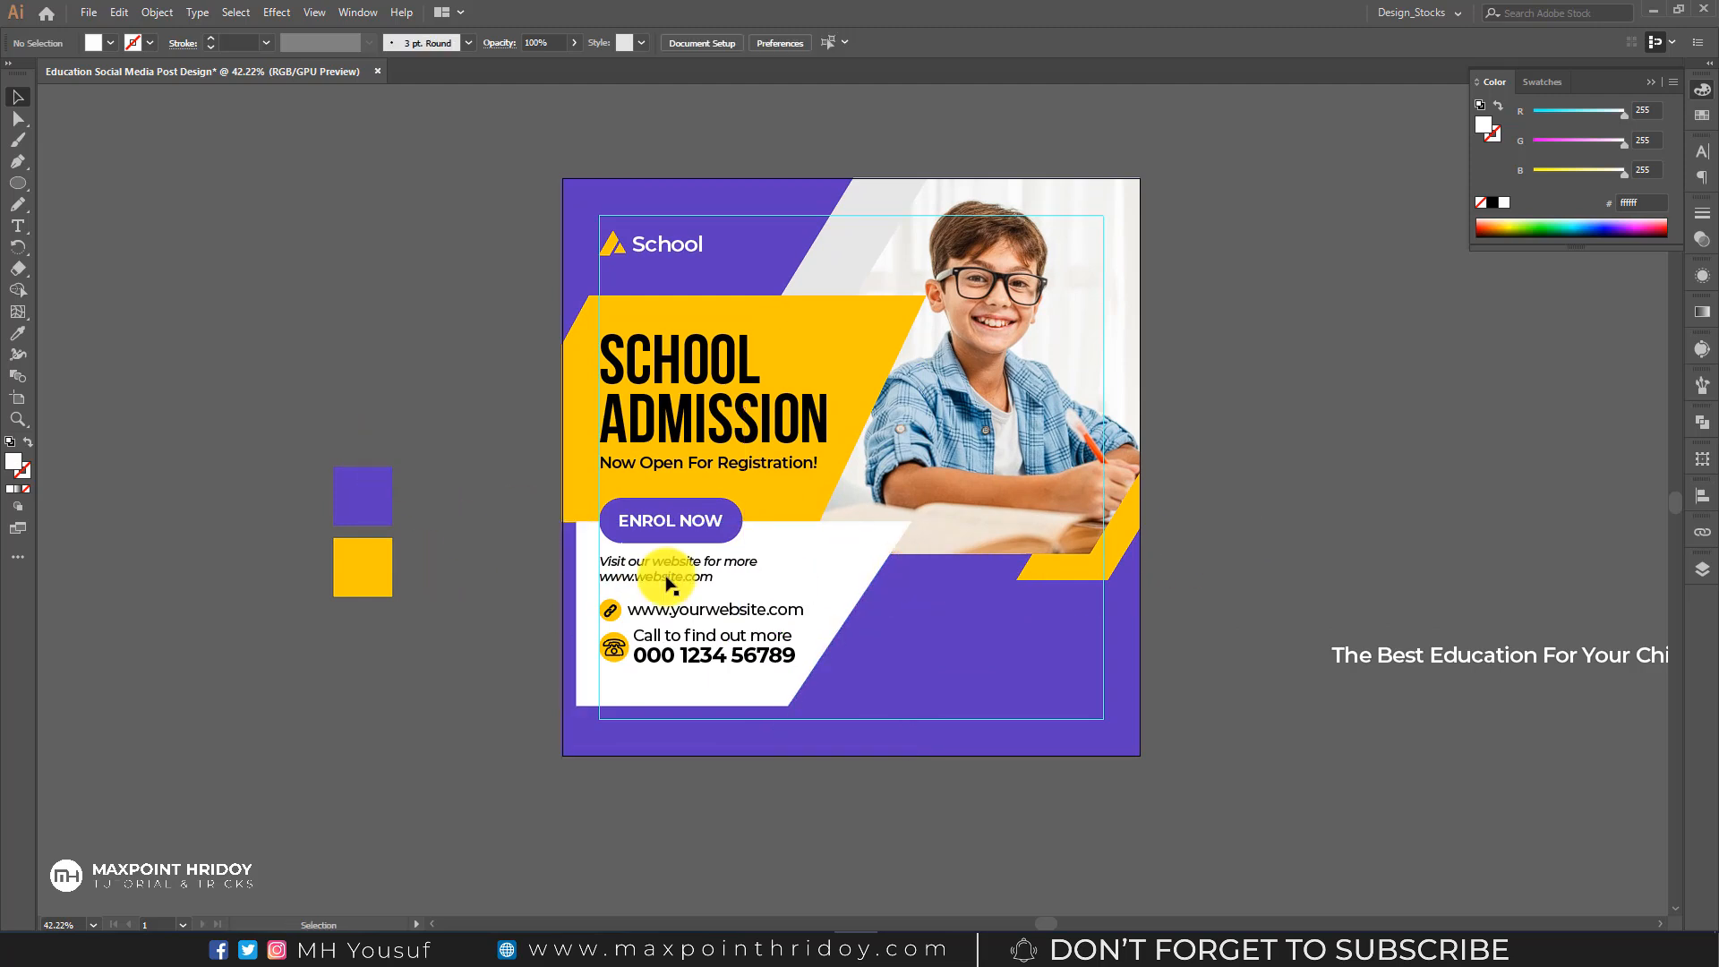
# - Extend the left edge of the white slanted shape back to the artboard's left edge
pyautogui.click(16, 120)
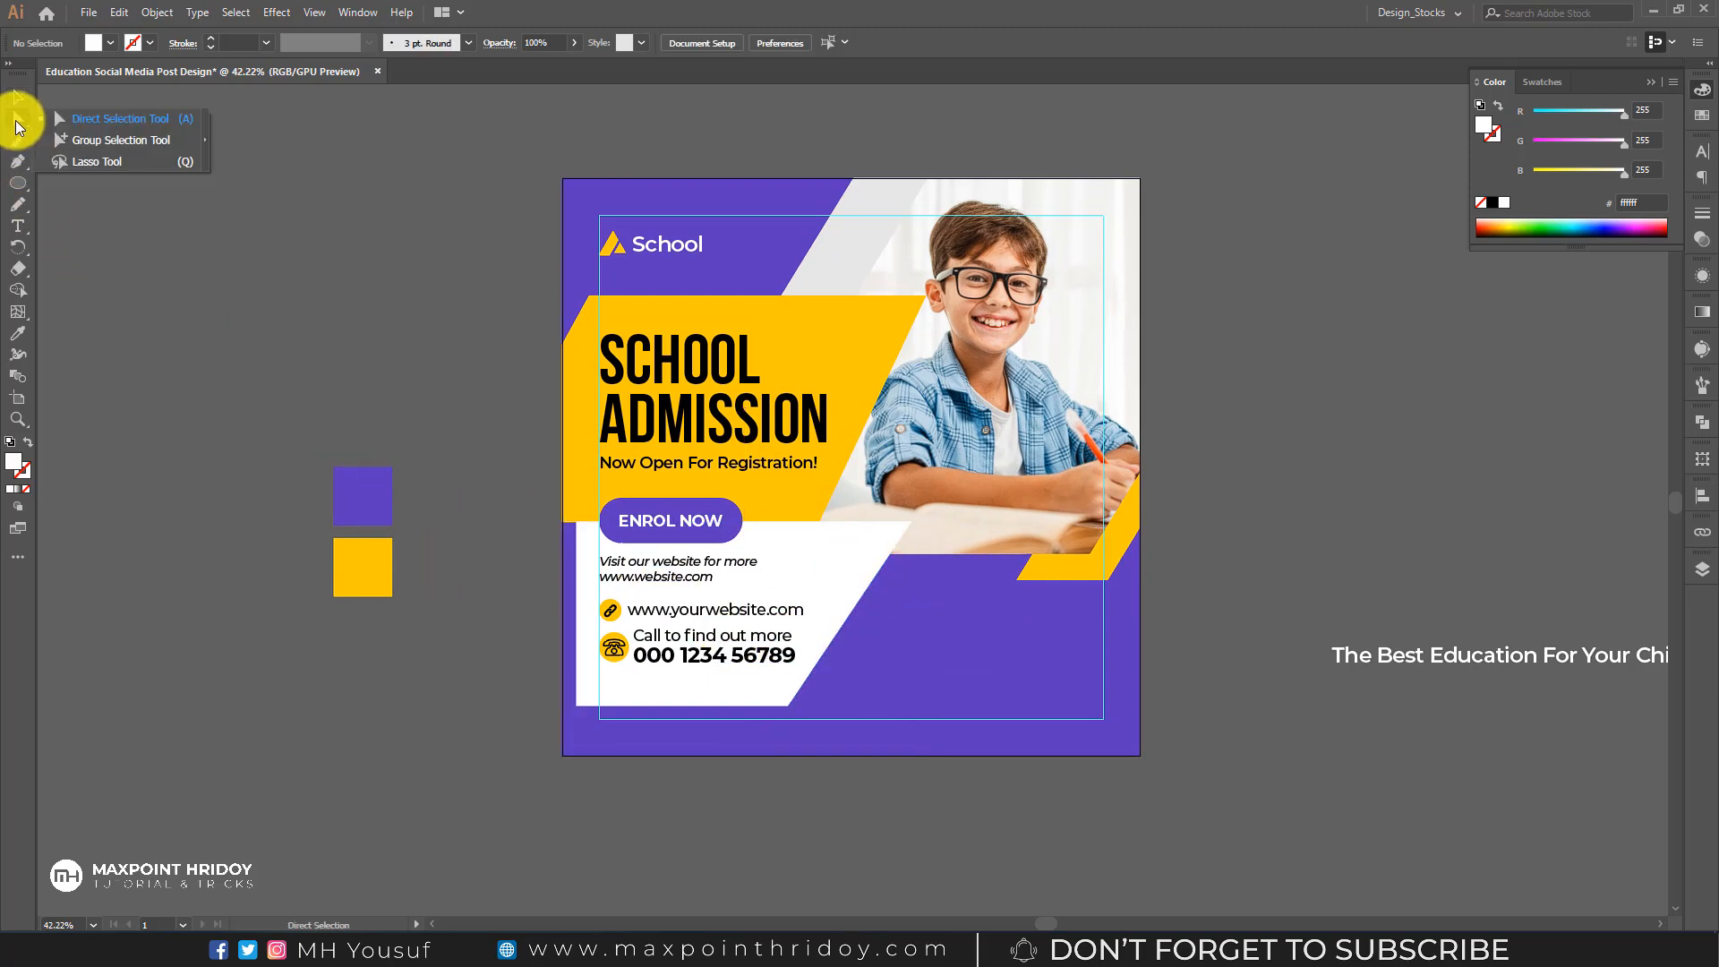
pyautogui.click(577, 626)
pyautogui.moveTo(577, 626); pyautogui.dragTo(564, 617)
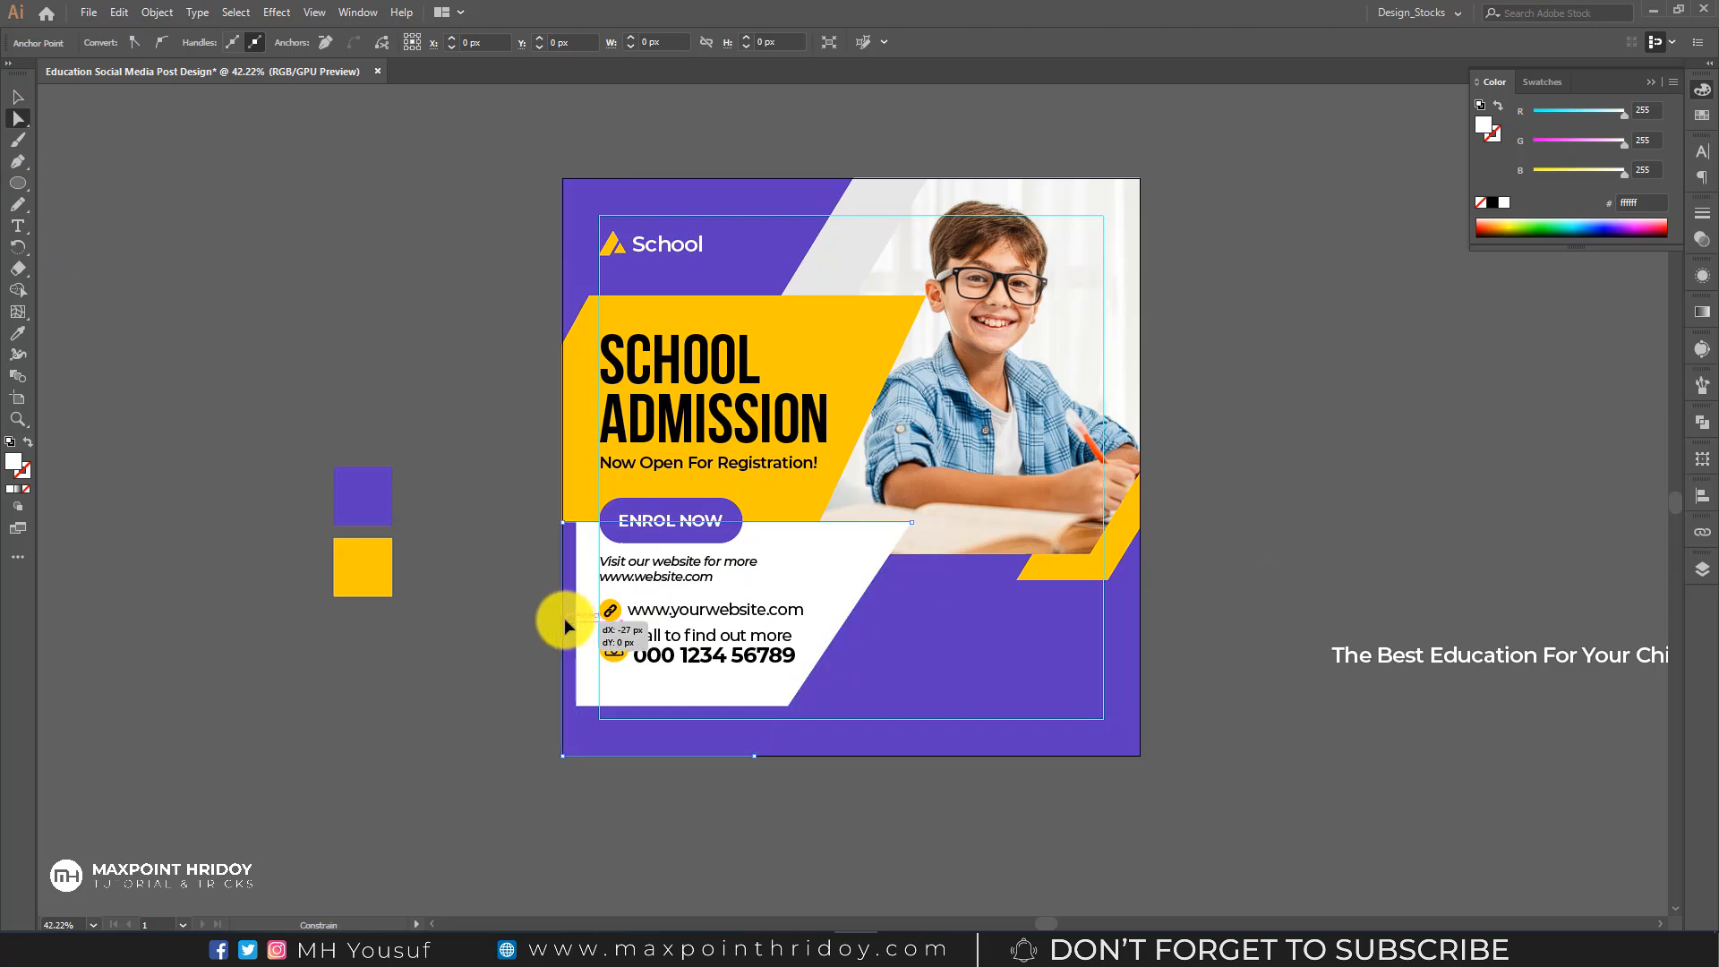
pyautogui.click(529, 585)
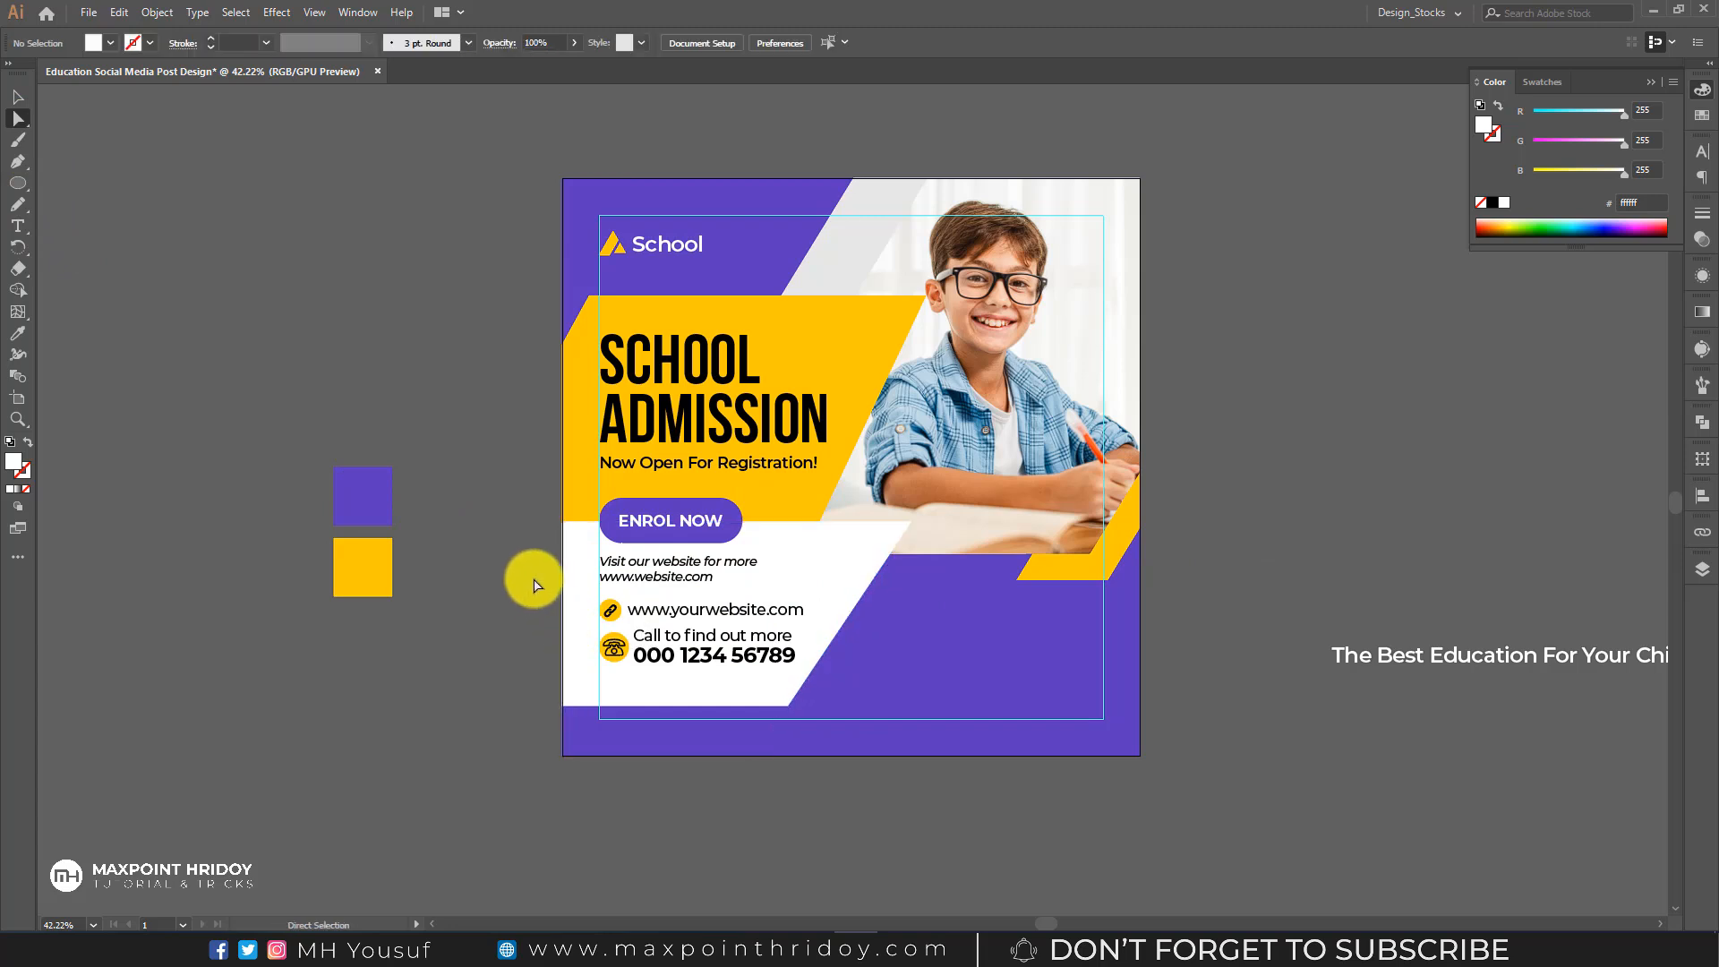
# - Move the website and telephone rows down together by about 15 px within the white shape
pyautogui.moveTo(677, 570); pyautogui.dragTo(657, 531)
pyautogui.moveTo(623, 580); pyautogui.dragTo(653, 569)
pyautogui.press('v')
pyautogui.click(588, 592)
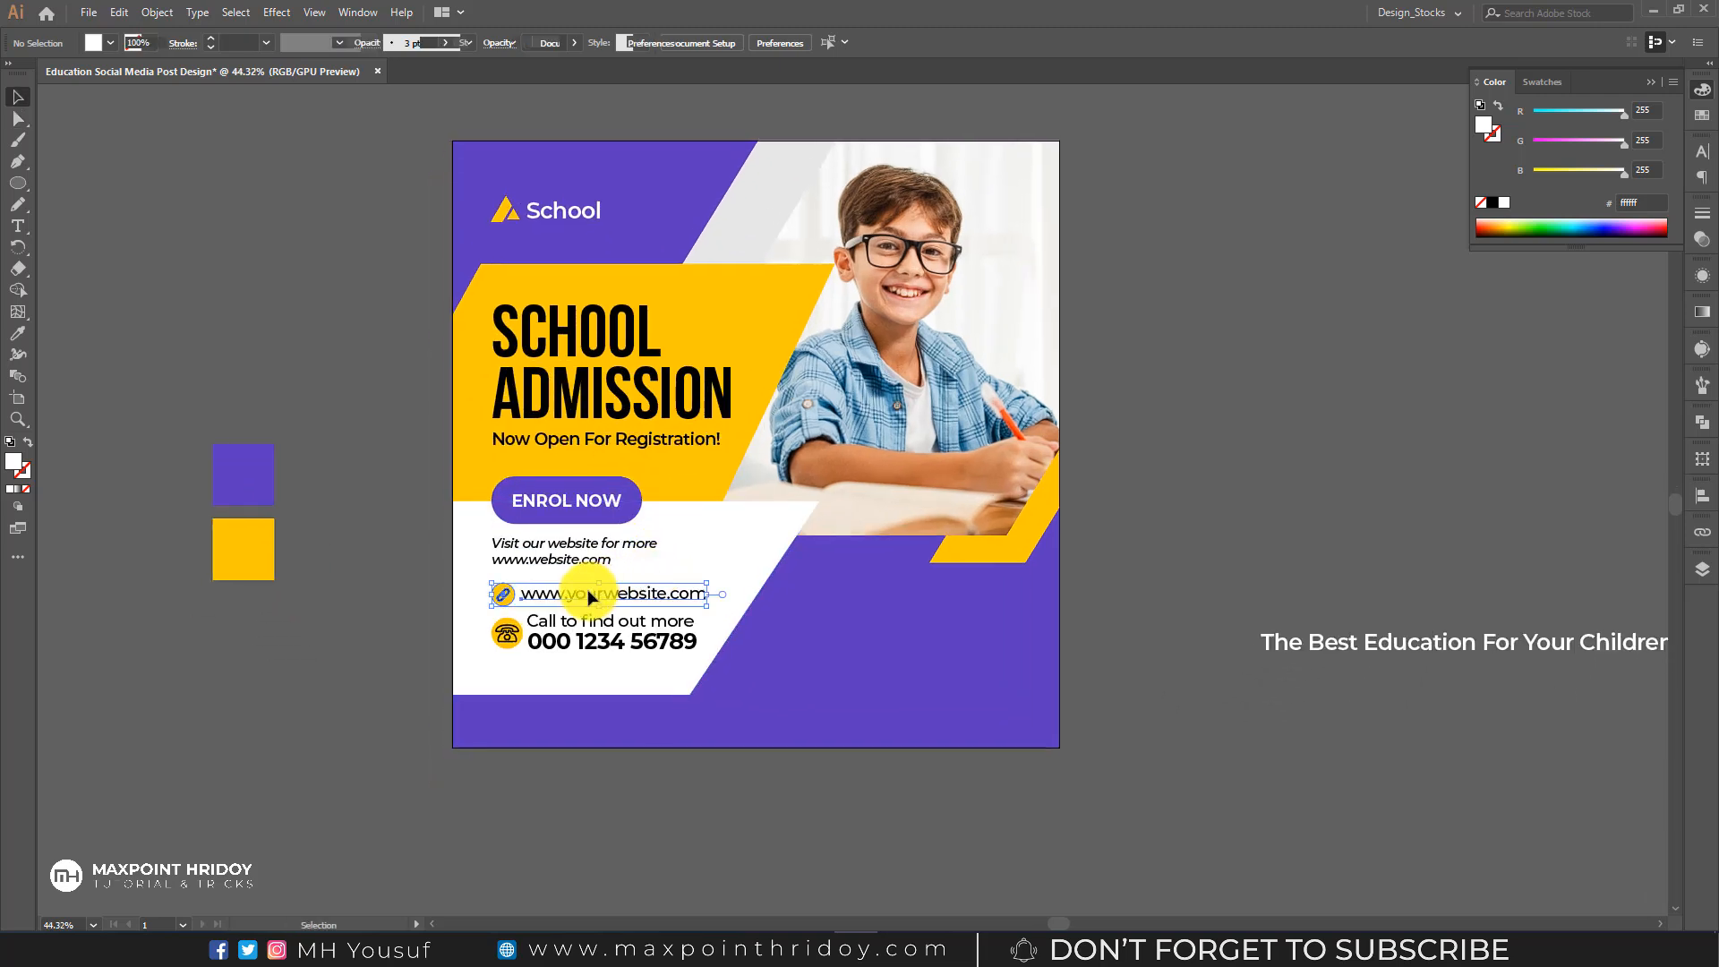
pyautogui.keyDown('shift'); pyautogui.click(580, 619); pyautogui.keyUp('shift')
pyautogui.hotkey('shift', 'Down')
pyautogui.press('Down')
pyautogui.press('Down')
pyautogui.press('Down')
pyautogui.press('Down')
pyautogui.press('Down')
pyautogui.press('Down')
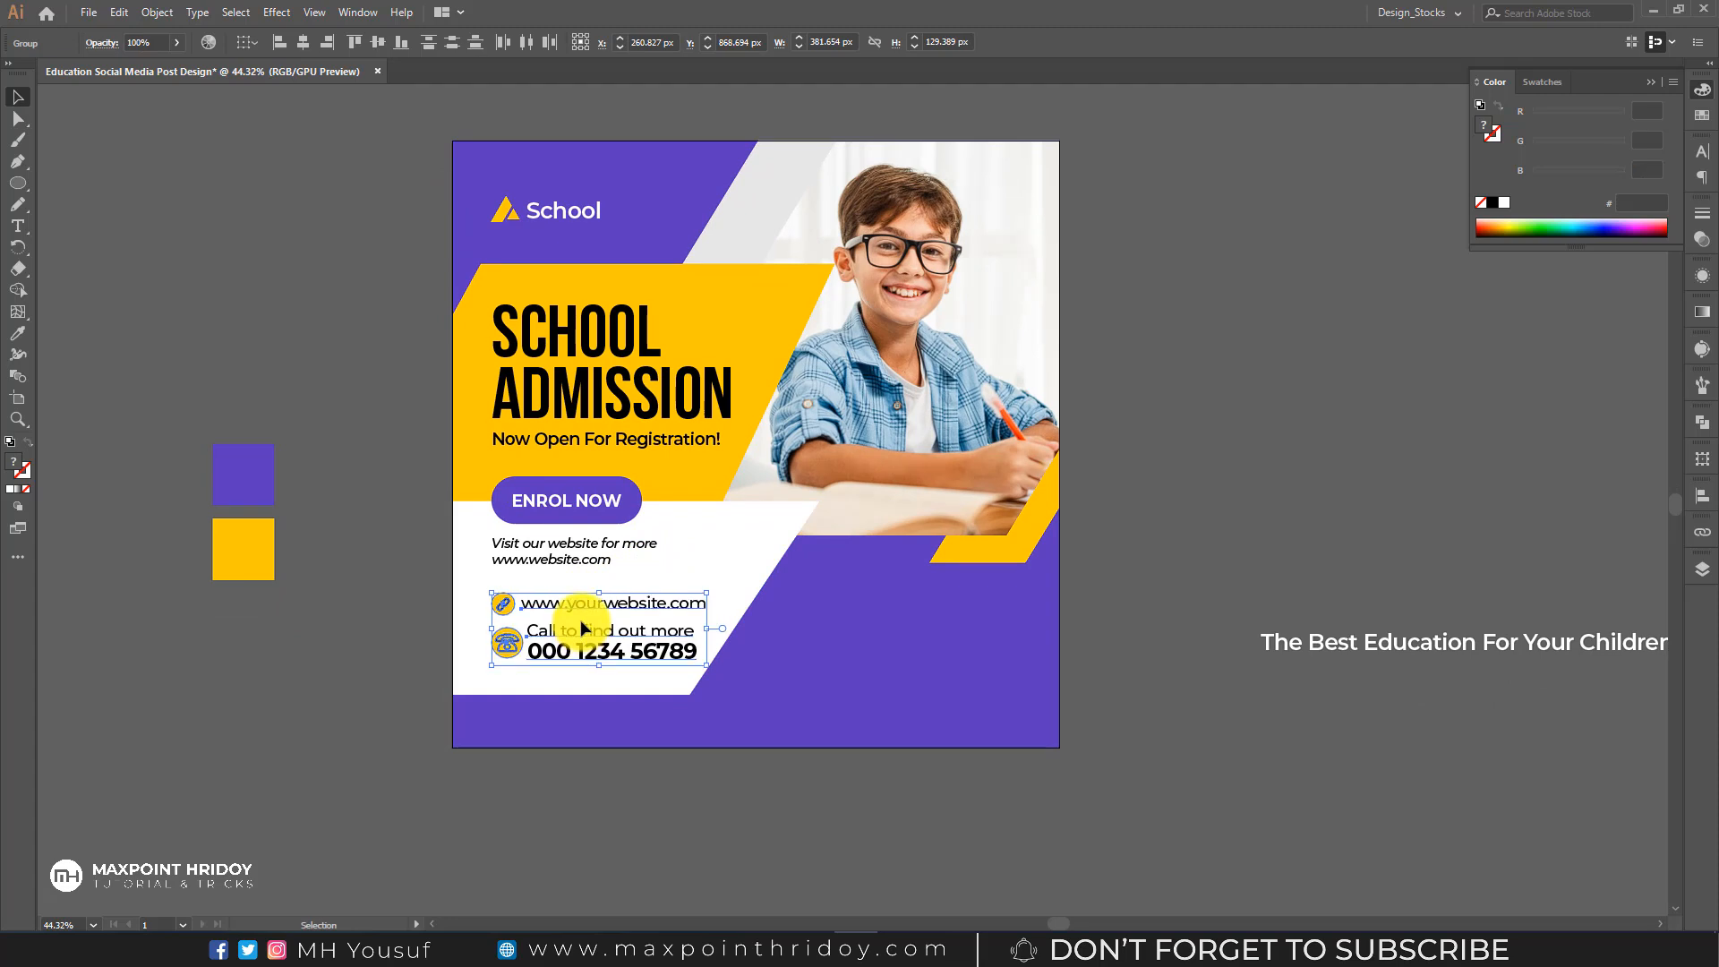
# - Nudge the "Visit our website for more" text up slightly, closer to the enrol button
pyautogui.click(554, 550)
pyautogui.press('Up')
pyautogui.press('Up')
pyautogui.press('Up')
pyautogui.press('Up')
pyautogui.press('Up')
pyautogui.press('Up')
pyautogui.press('Up')
pyautogui.press('Up')
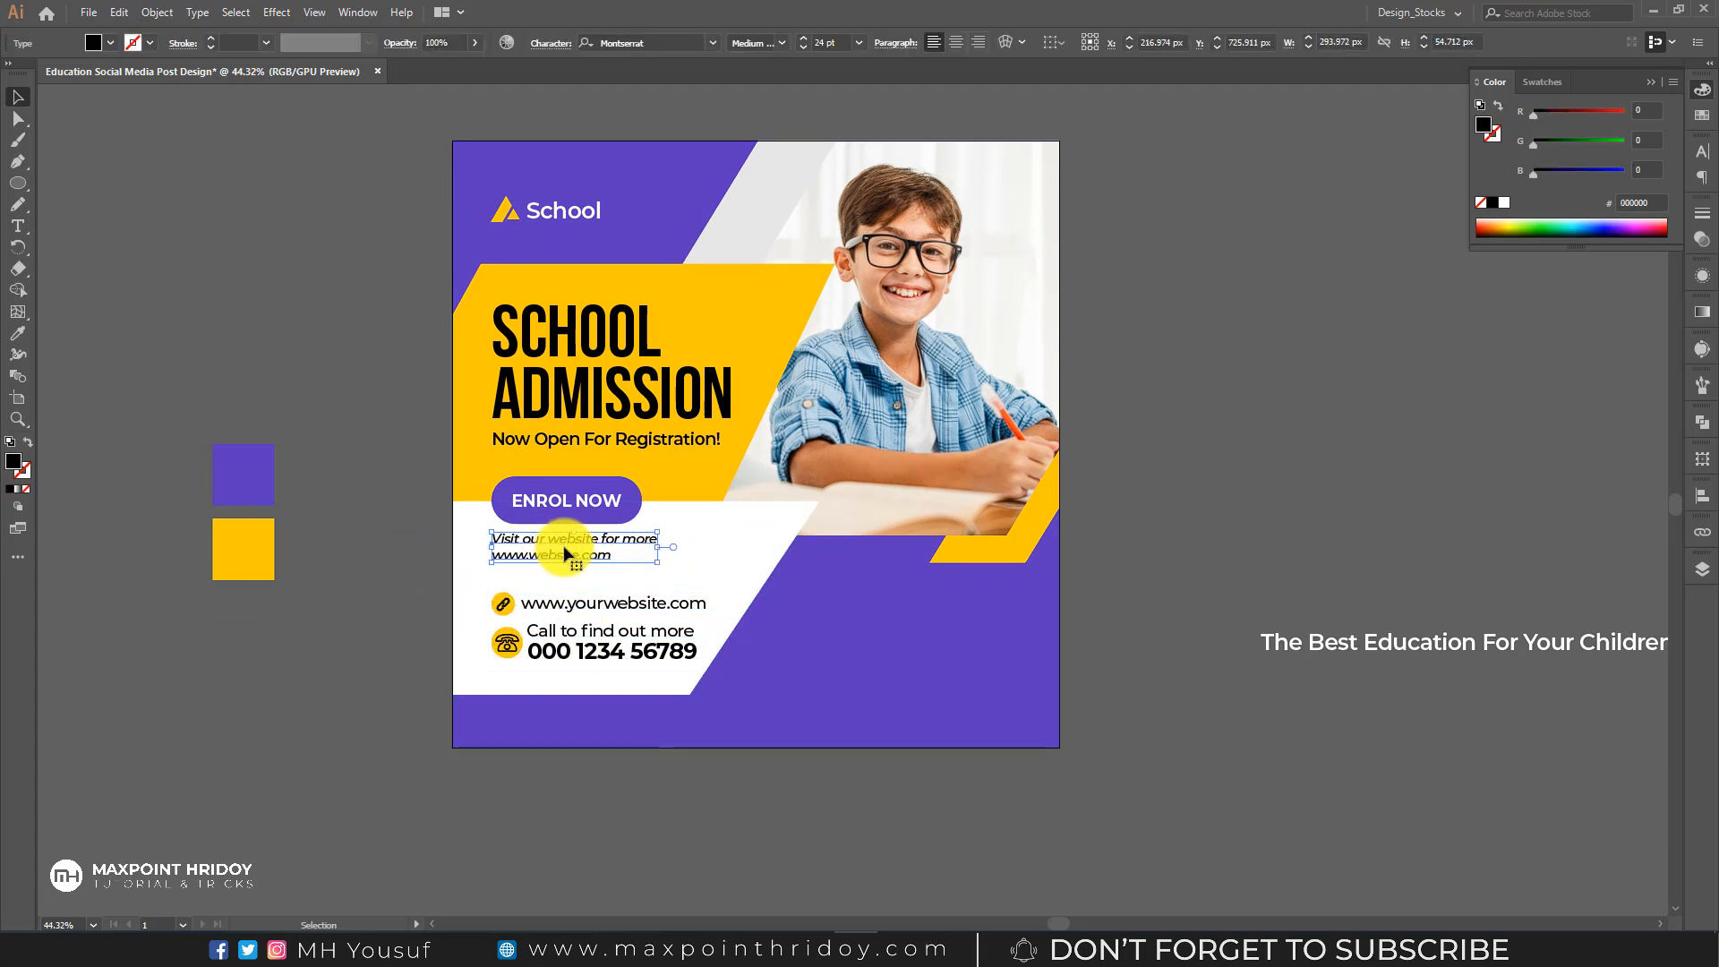
# - Recolour the "Visit our website for more" text and the website and telephone texts with a very dark grey swatch
pyautogui.press('a')
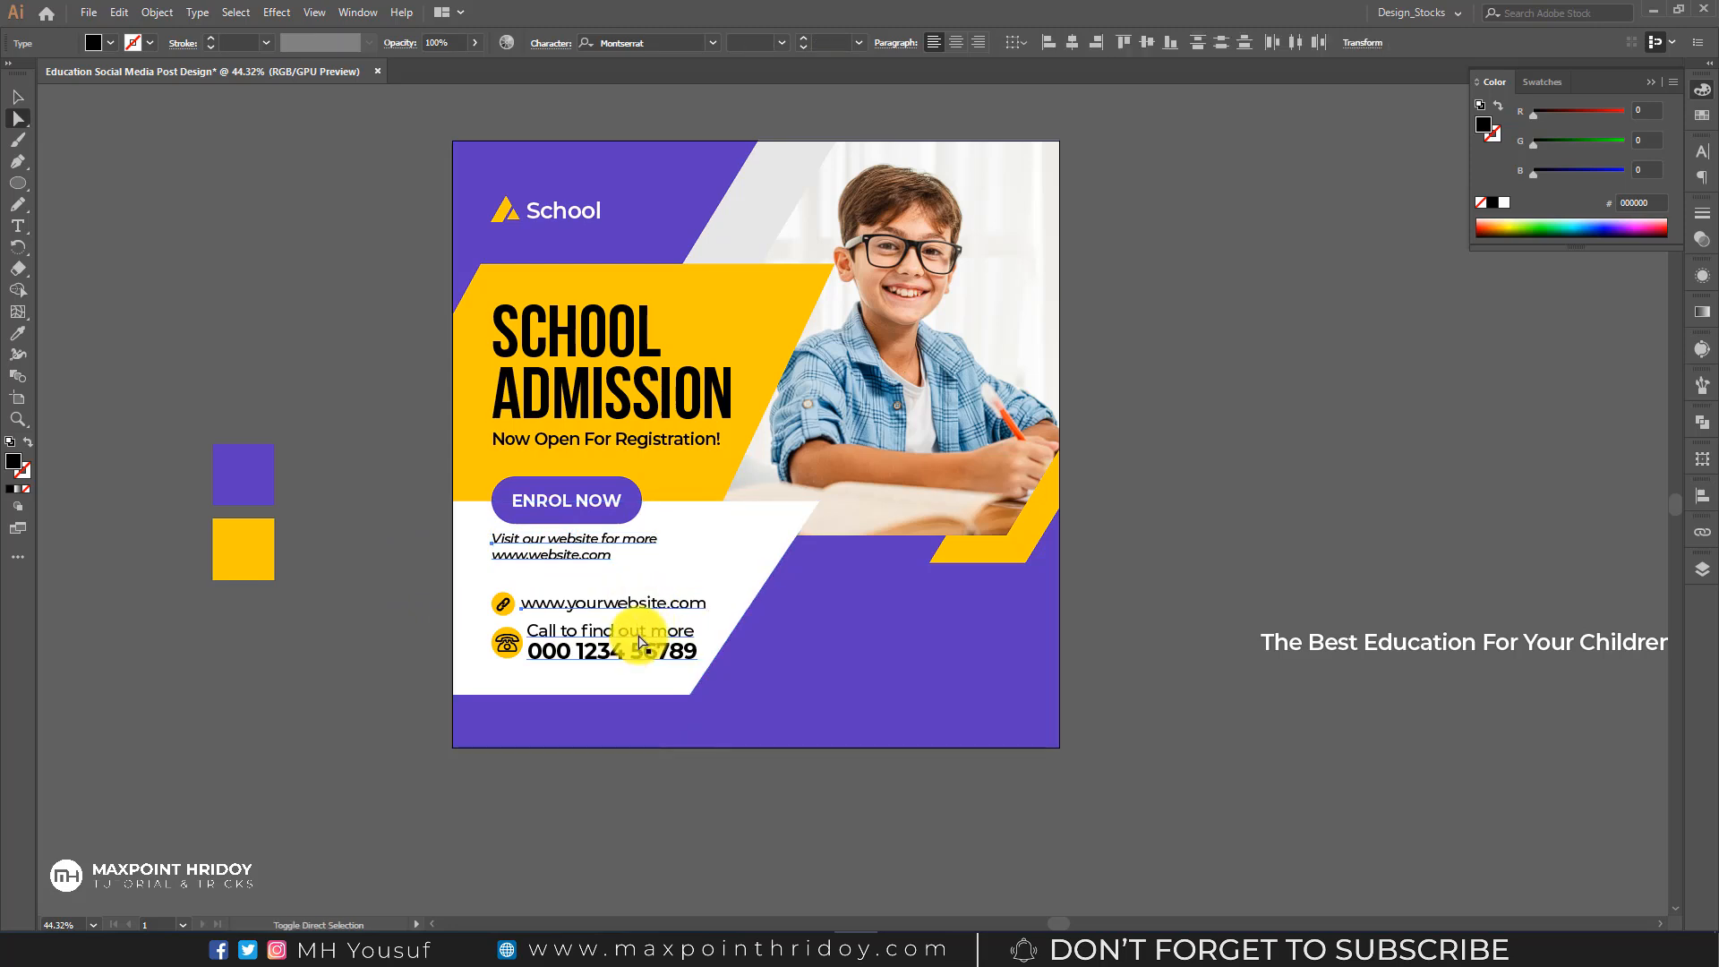
pyautogui.click(1704, 119)
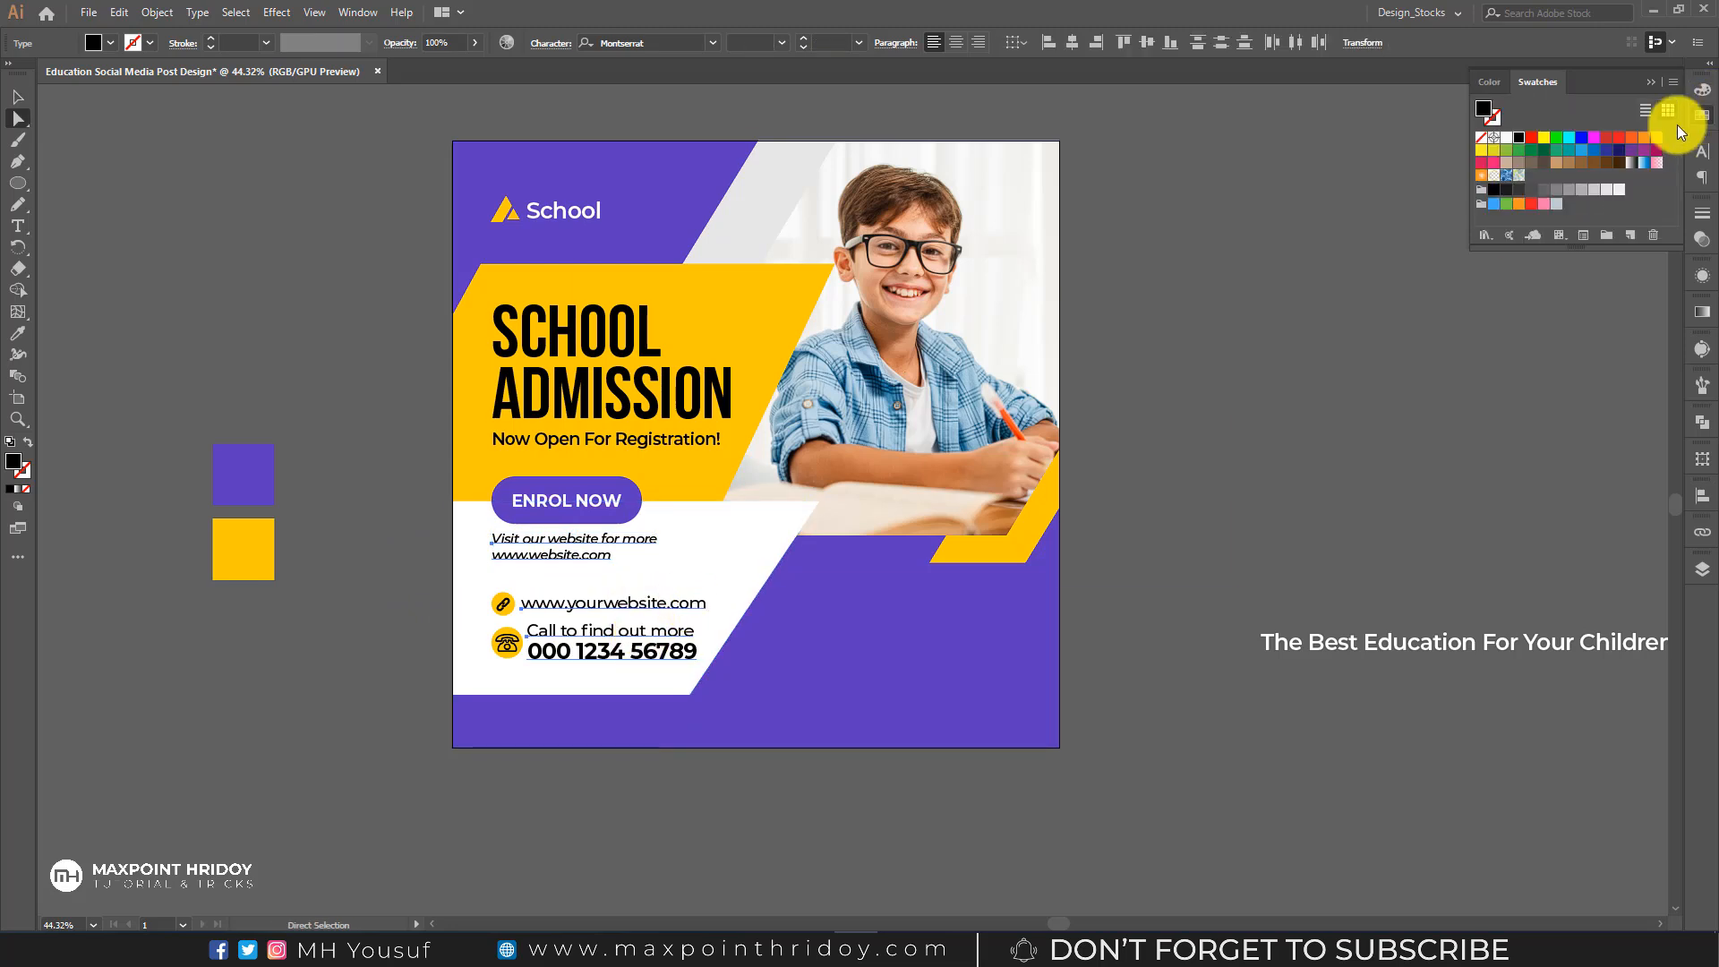
pyautogui.click(1236, 383)
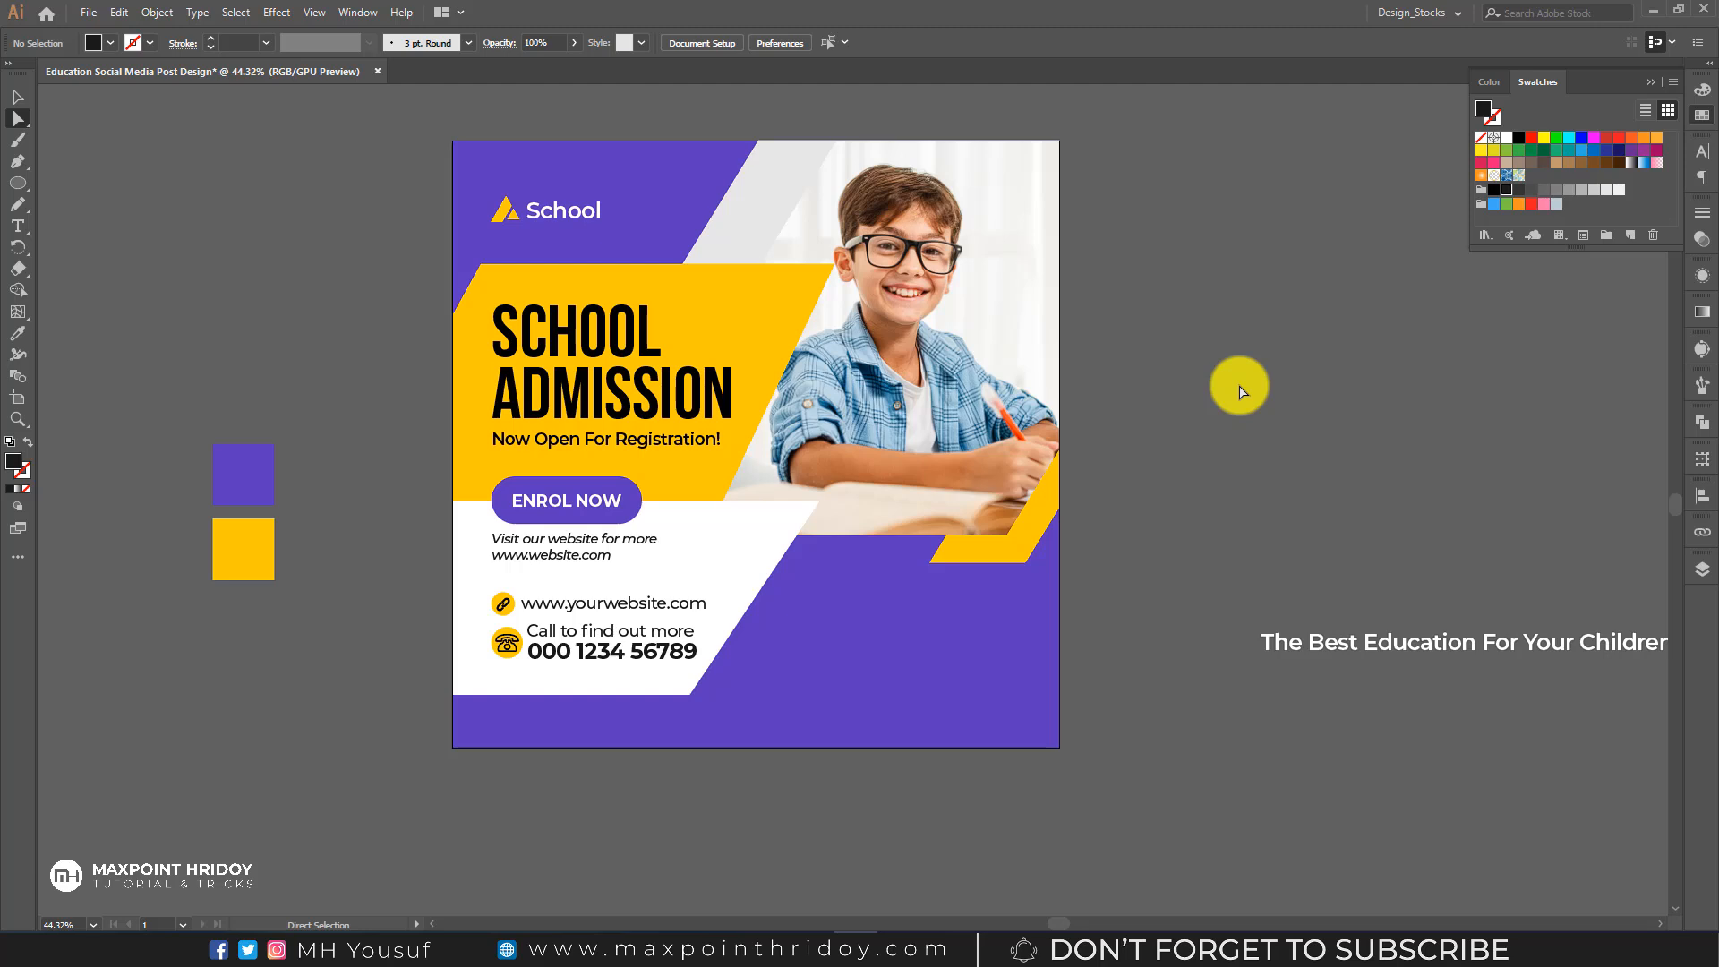
# - Move the slogan below the artboard and break it into three lines: "The Best", "Education For" and "Your Children"
pyautogui.press('v')
pyautogui.moveTo(1346, 641); pyautogui.dragTo(781, 846)
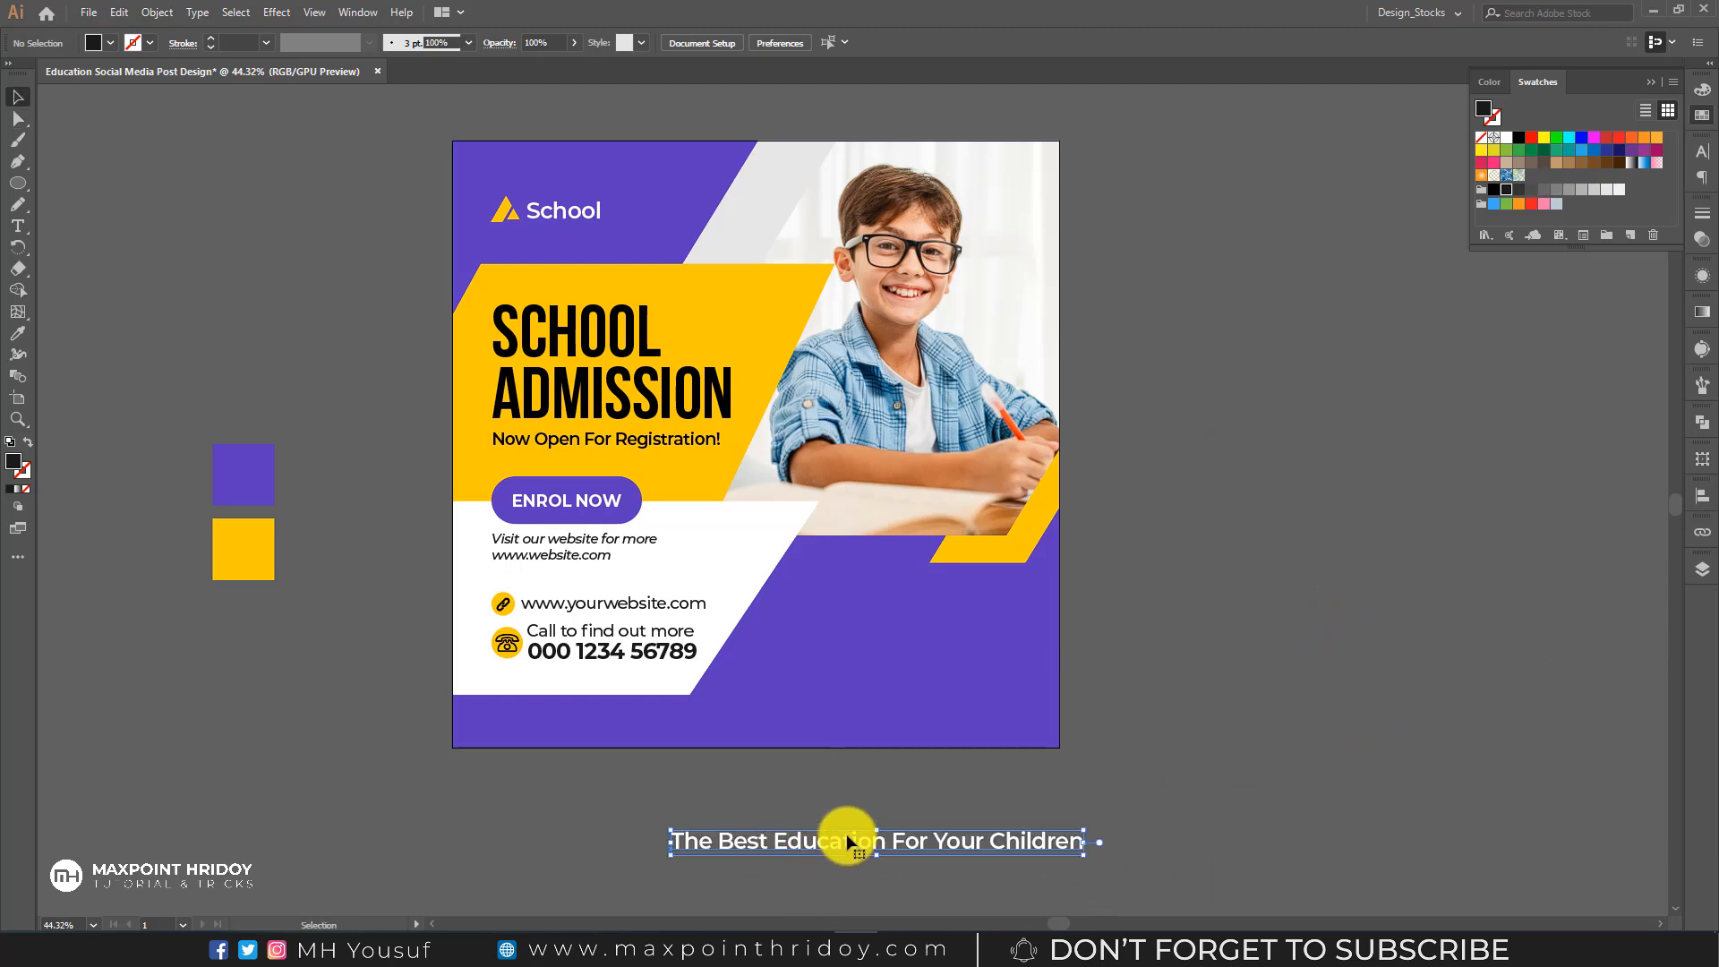
pyautogui.click(23, 226)
pyautogui.click(774, 844)
pyautogui.press('Return')
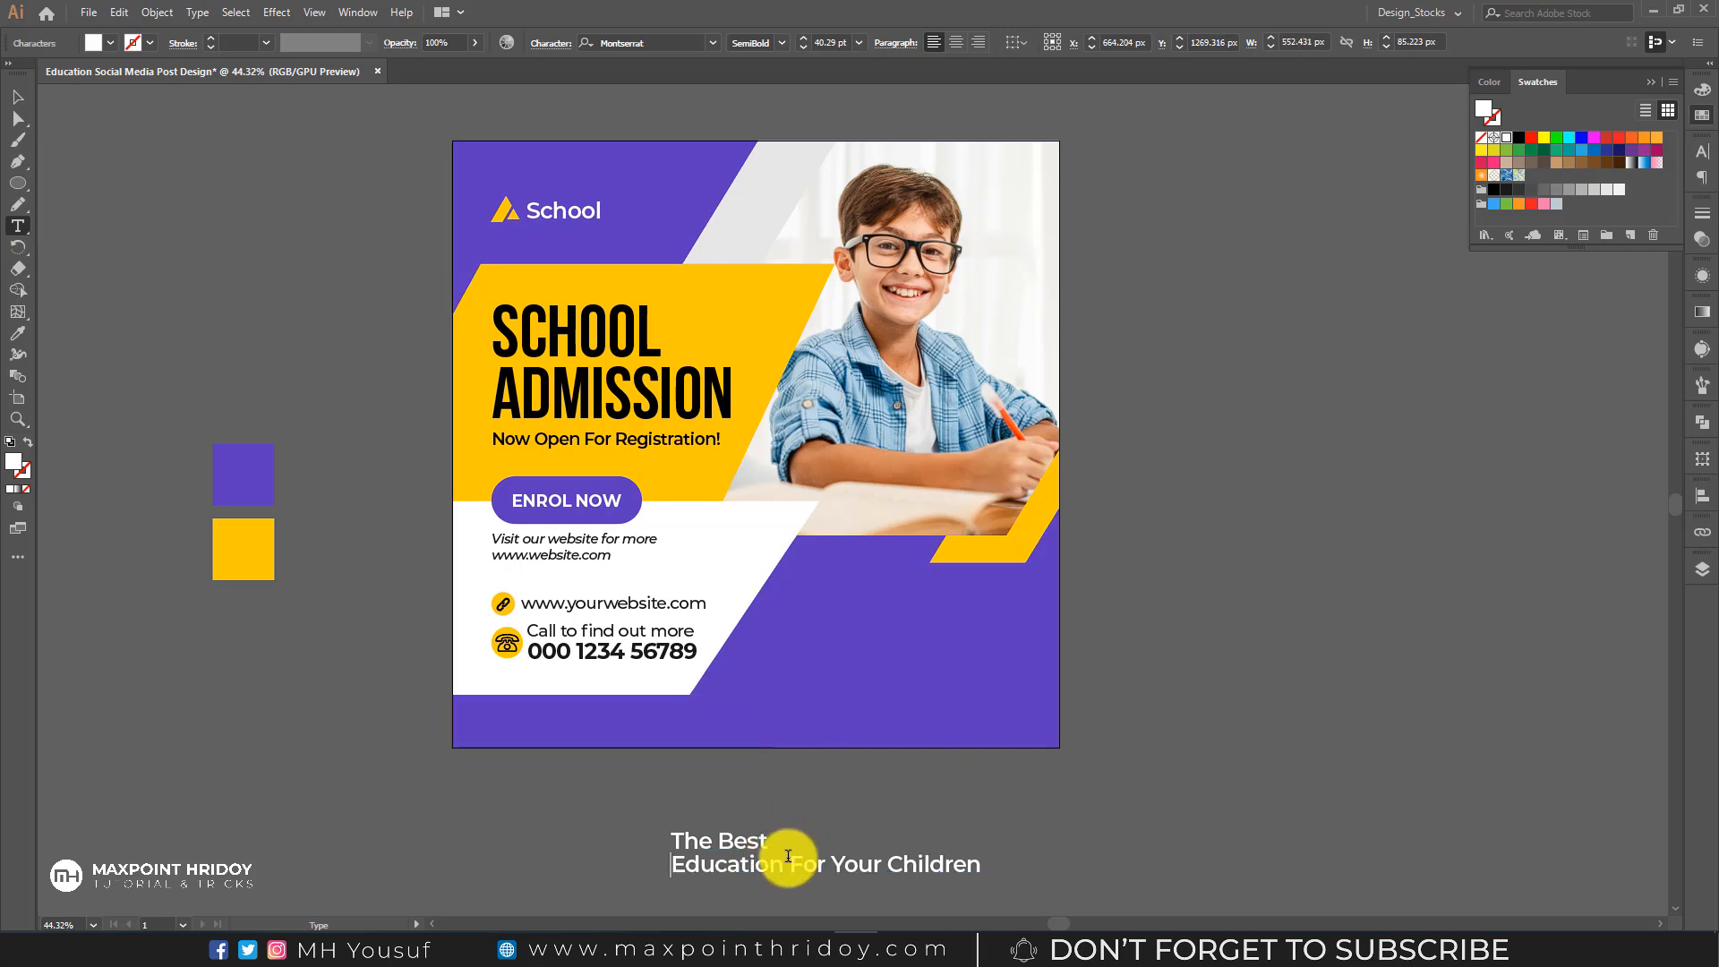
pyautogui.click(836, 862)
pyautogui.press('Return')
pyautogui.press('Escape')
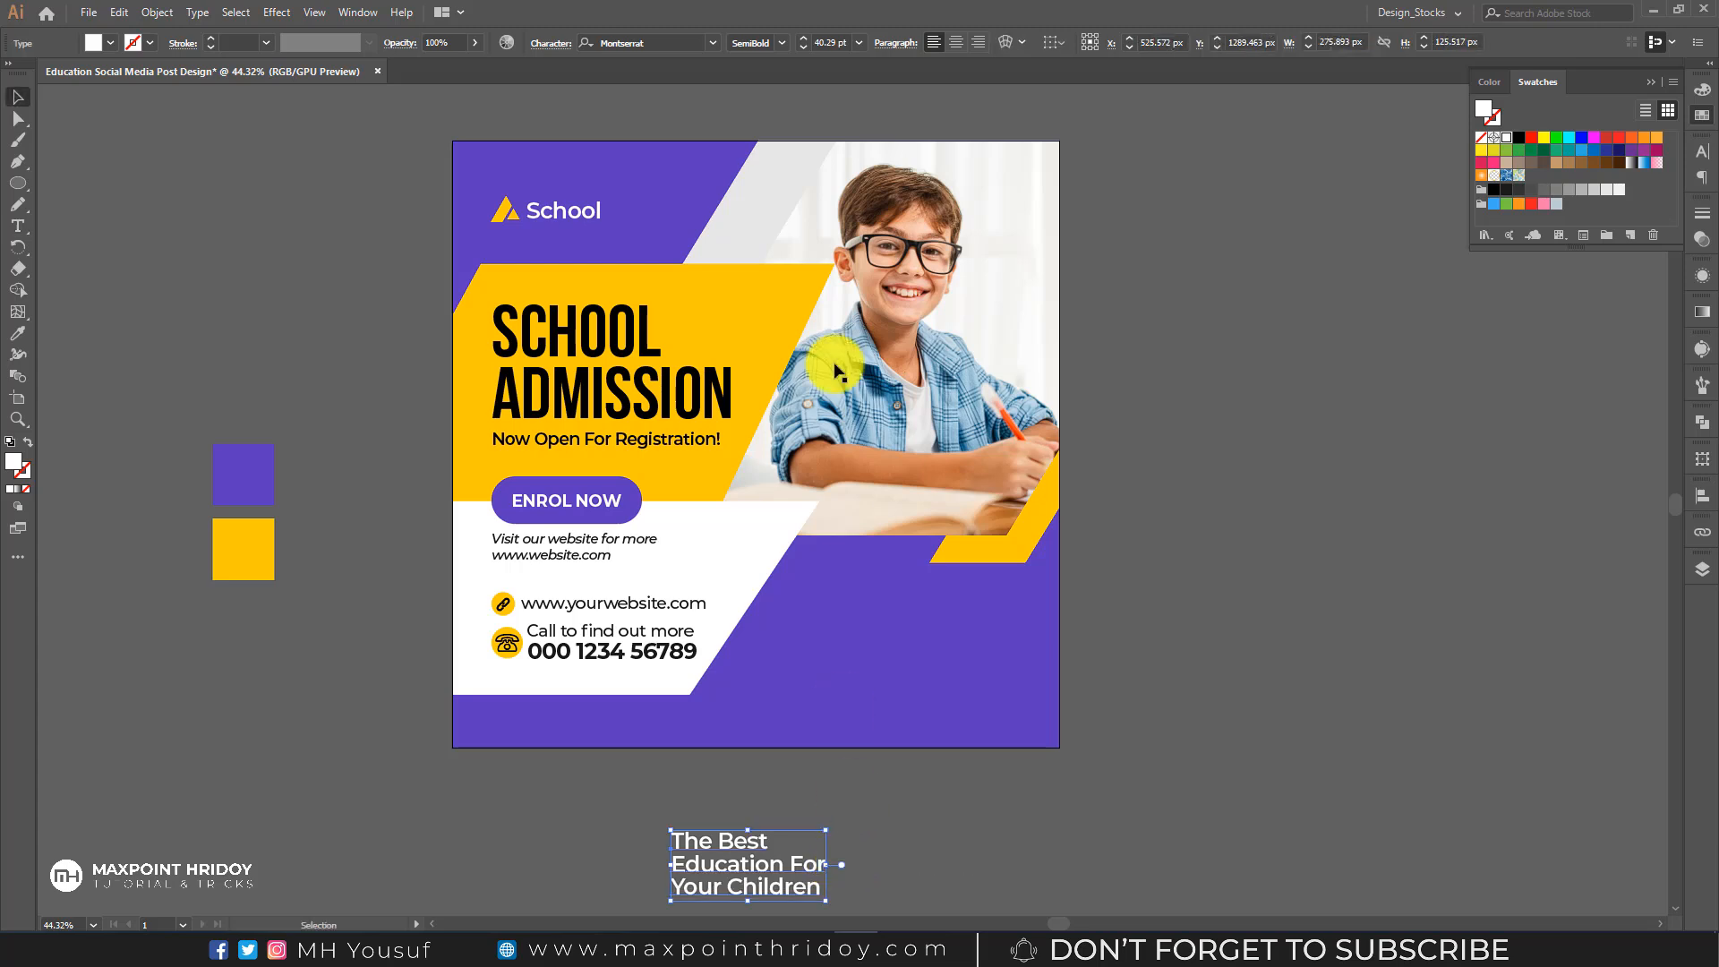
# - Right-align the three-line slogan and place it in the purple area beneath the photo
pyautogui.click(982, 41)
pyautogui.moveTo(633, 838); pyautogui.dragTo(991, 614)
pyautogui.moveTo(870, 641); pyautogui.dragTo(834, 640)
# - Set the slogan's font size to 50 pt and its leading to 56 pt
pyautogui.click(831, 42)
pyautogui.write('50')
pyautogui.press('Return')
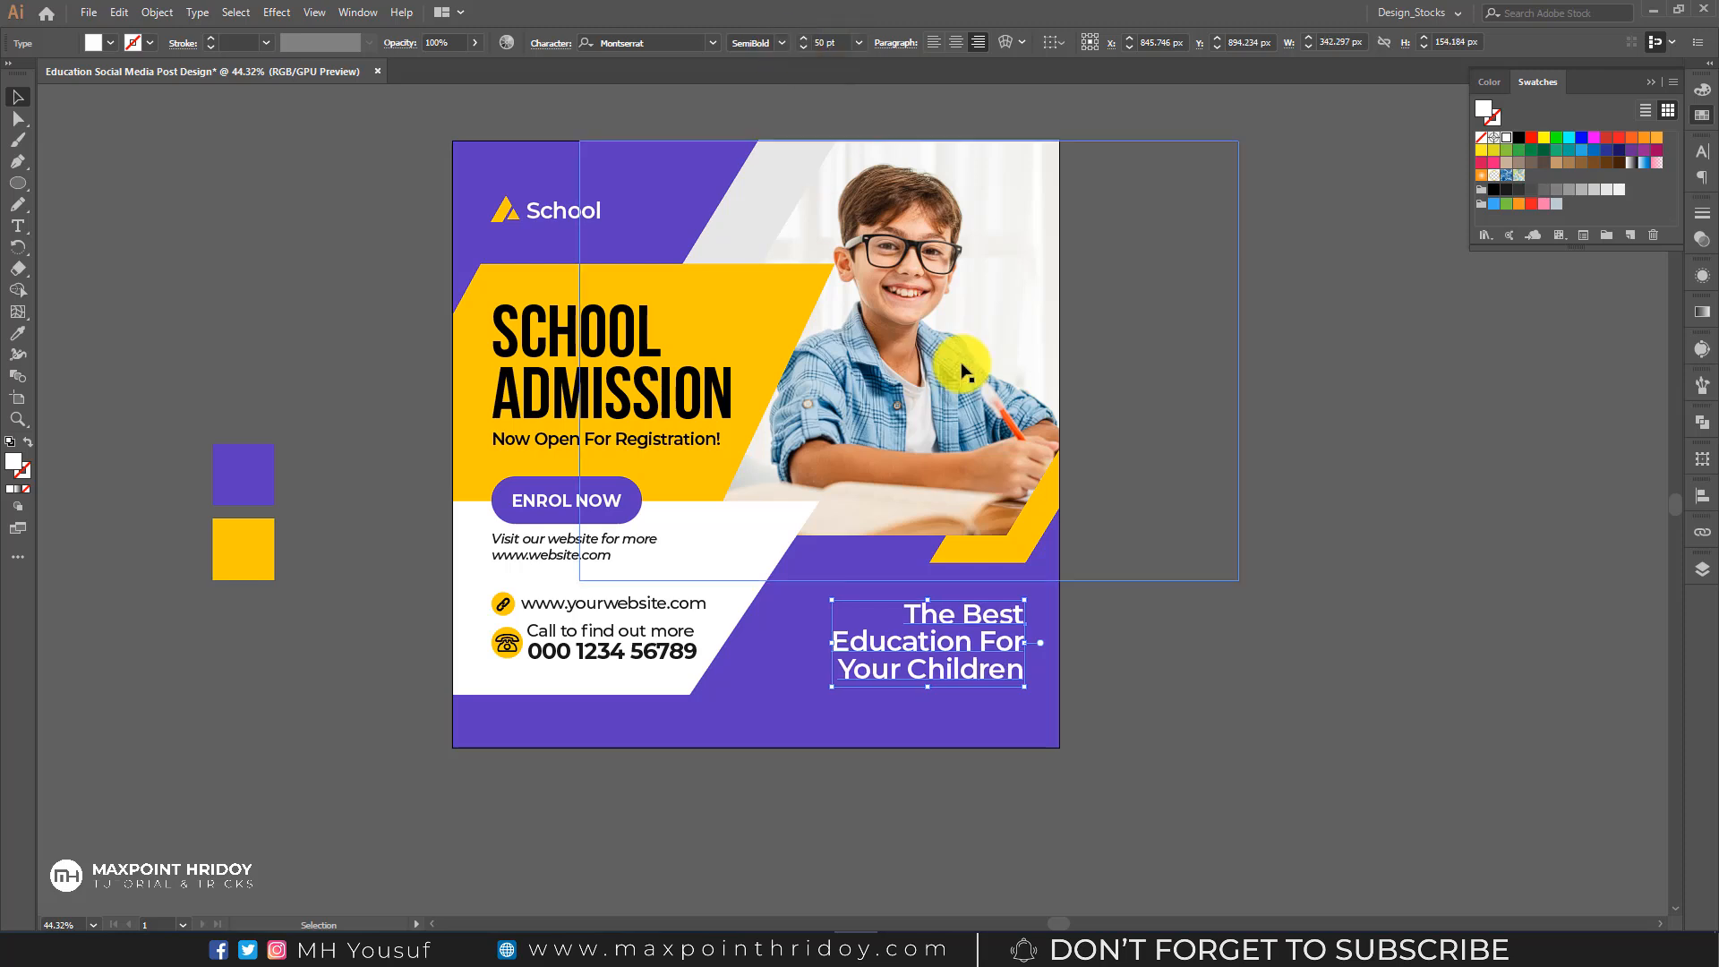
pyautogui.hotkey('ctrl', 't')
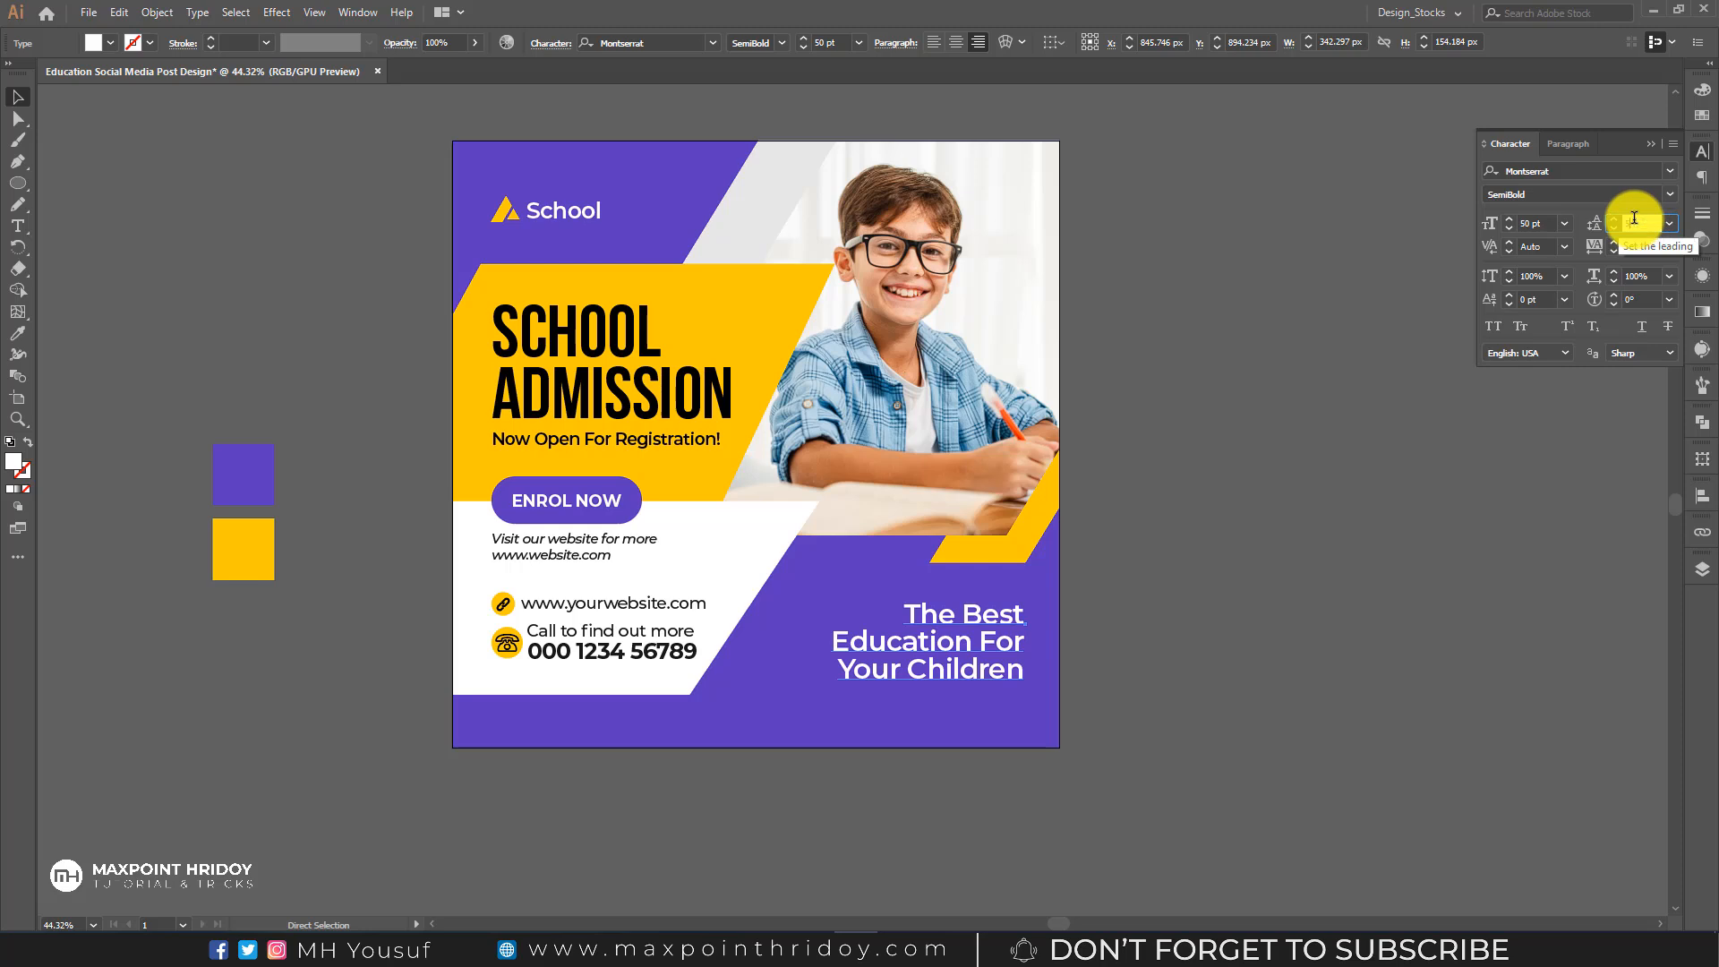
pyautogui.press('Return')
pyautogui.scroll(6, 1634, 217)
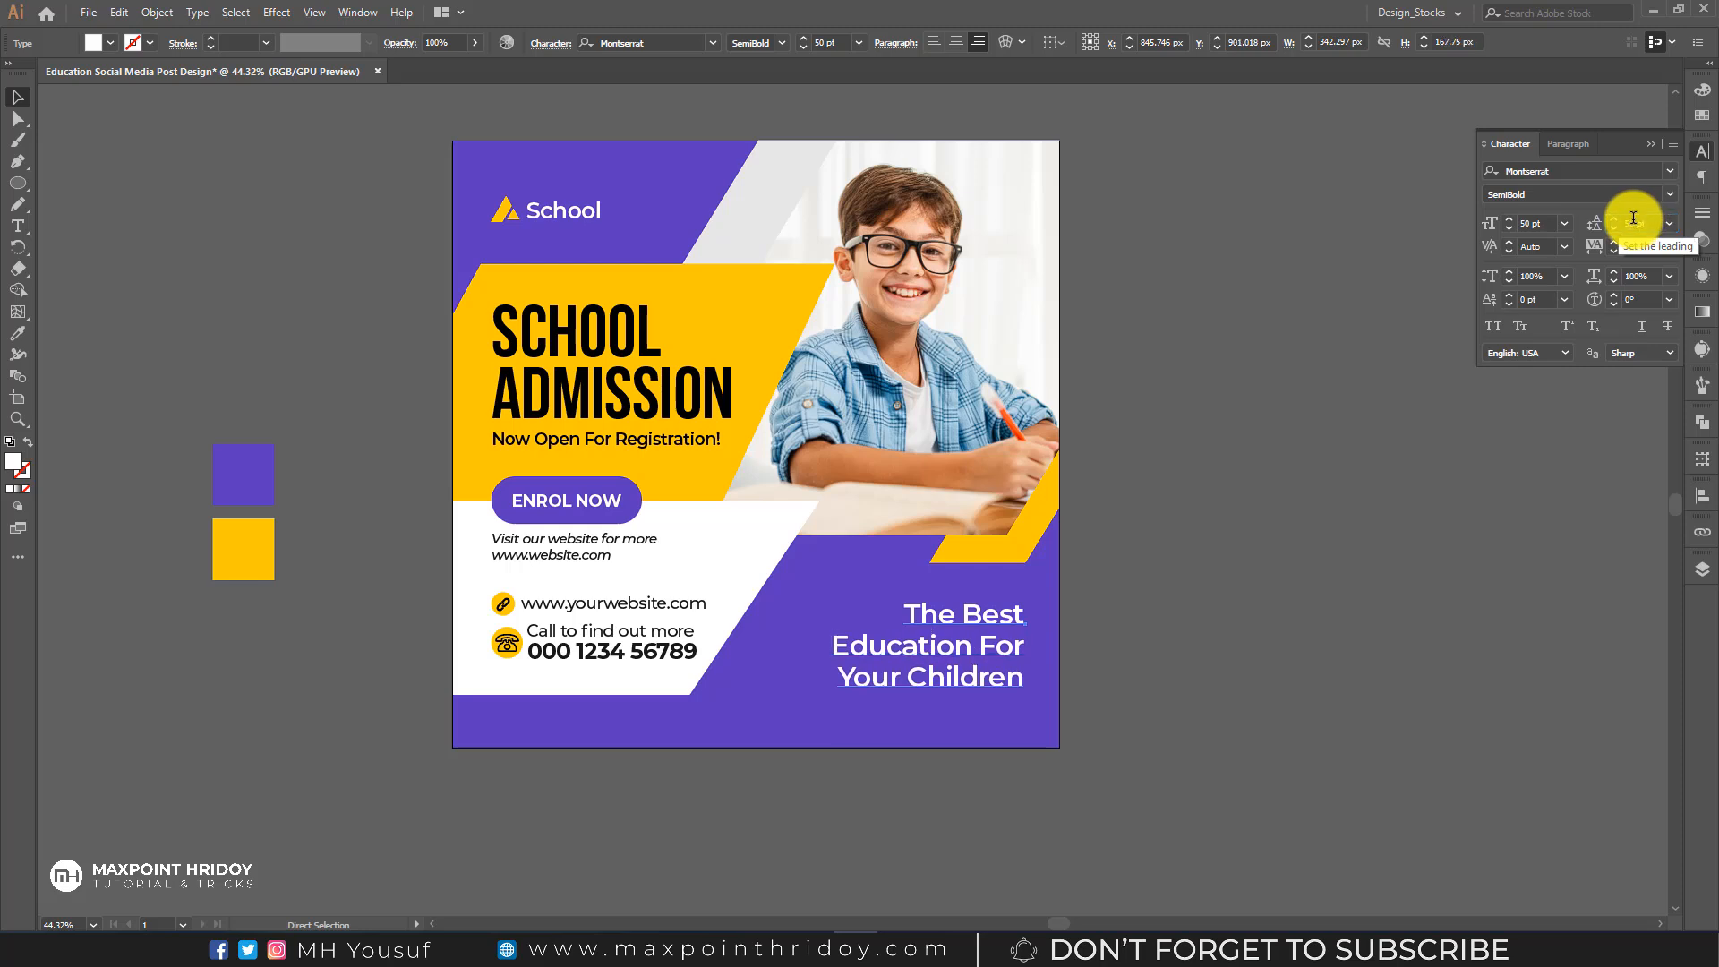
# - Change the slogan's font style to Montserrat Bold
pyautogui.click(784, 40)
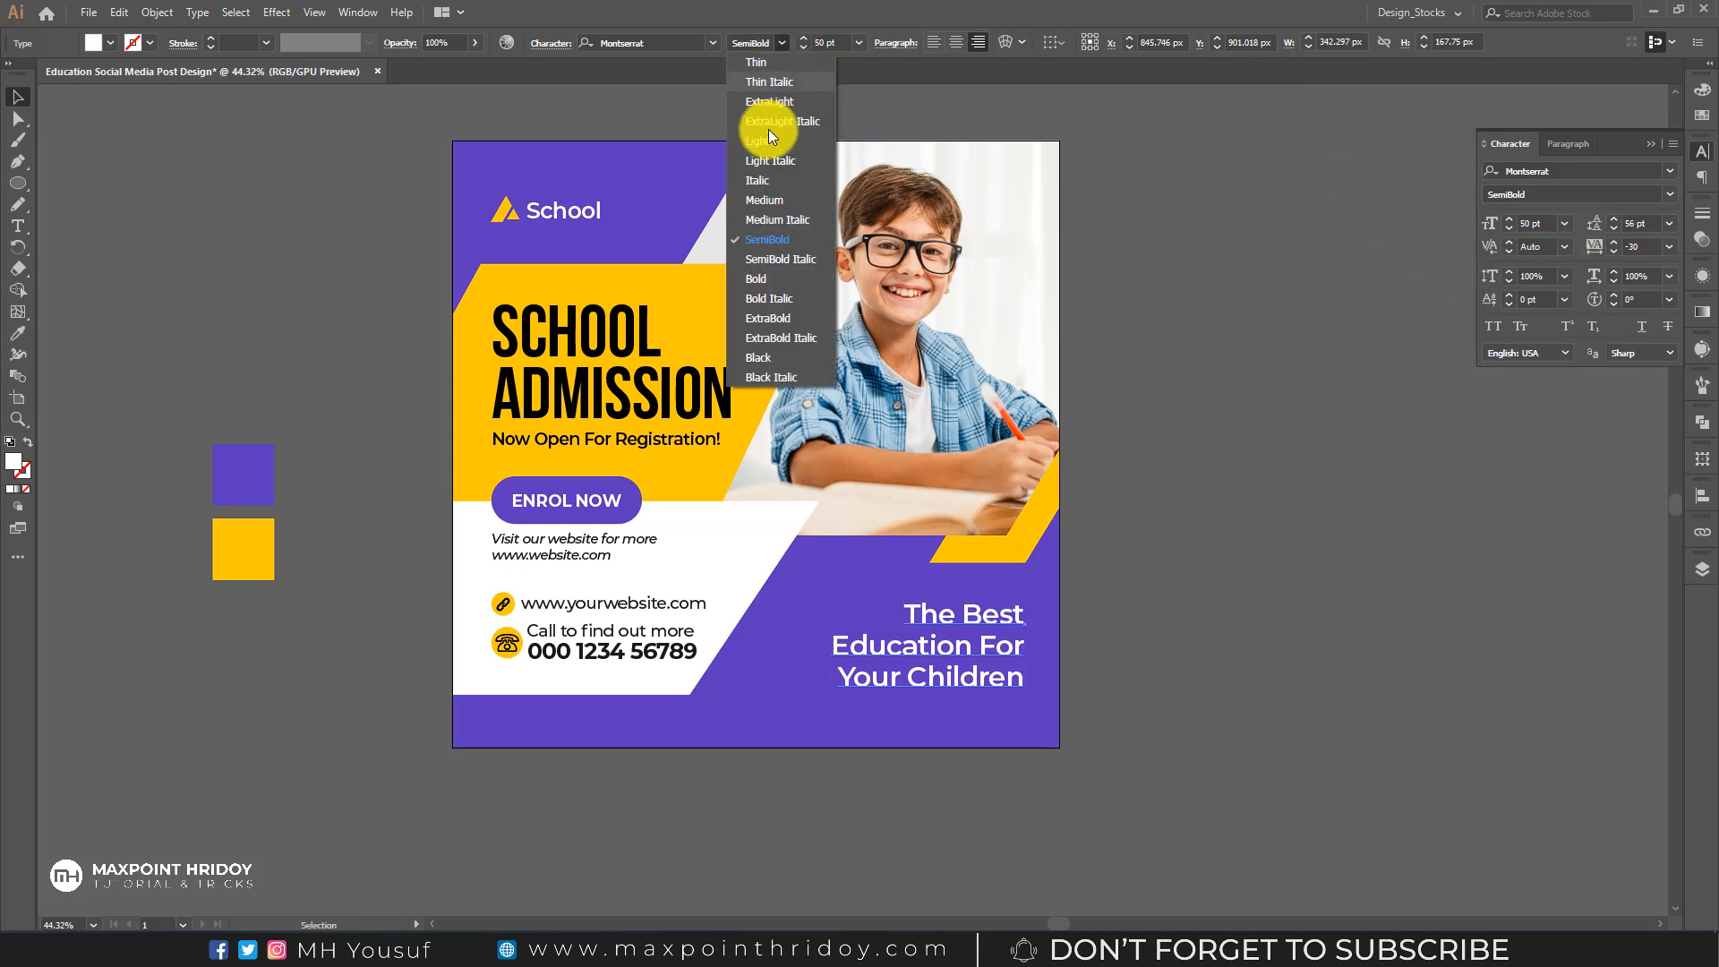
pyautogui.click(775, 264)
pyautogui.click(1269, 548)
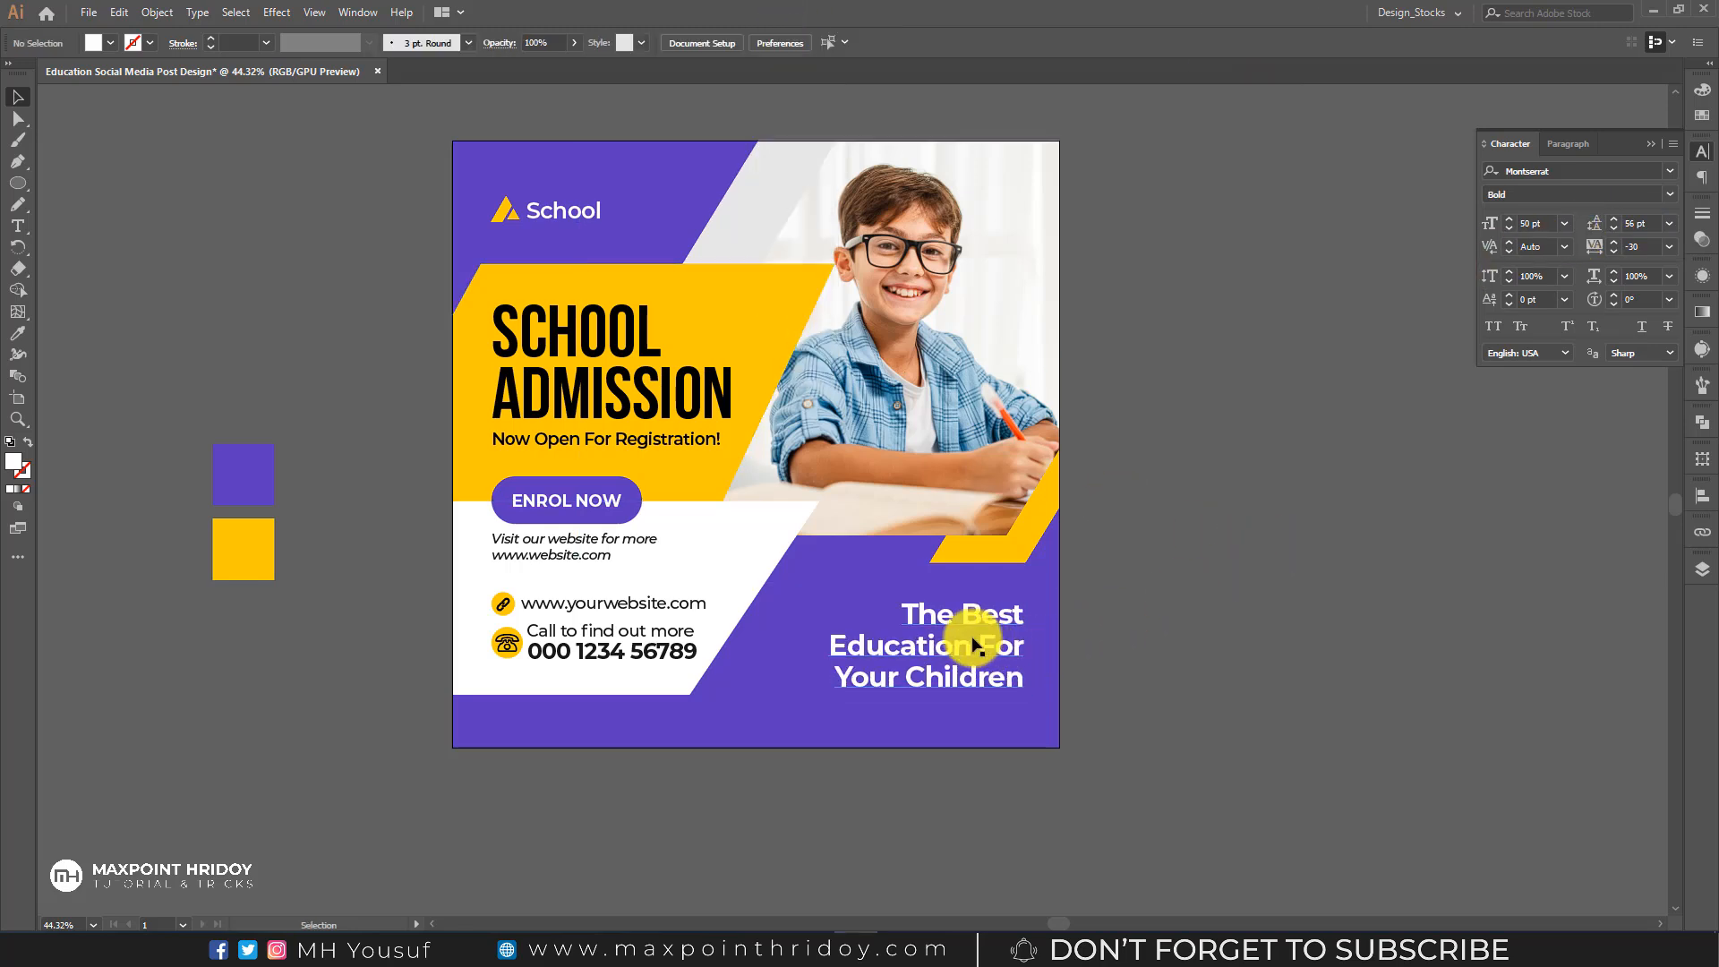
# - Recolour the slogan lines "Education For" and "Your Children" with the yellow sampled from the reference square beside the artboard
pyautogui.press('t')
pyautogui.moveTo(839, 641); pyautogui.dragTo(1055, 705)
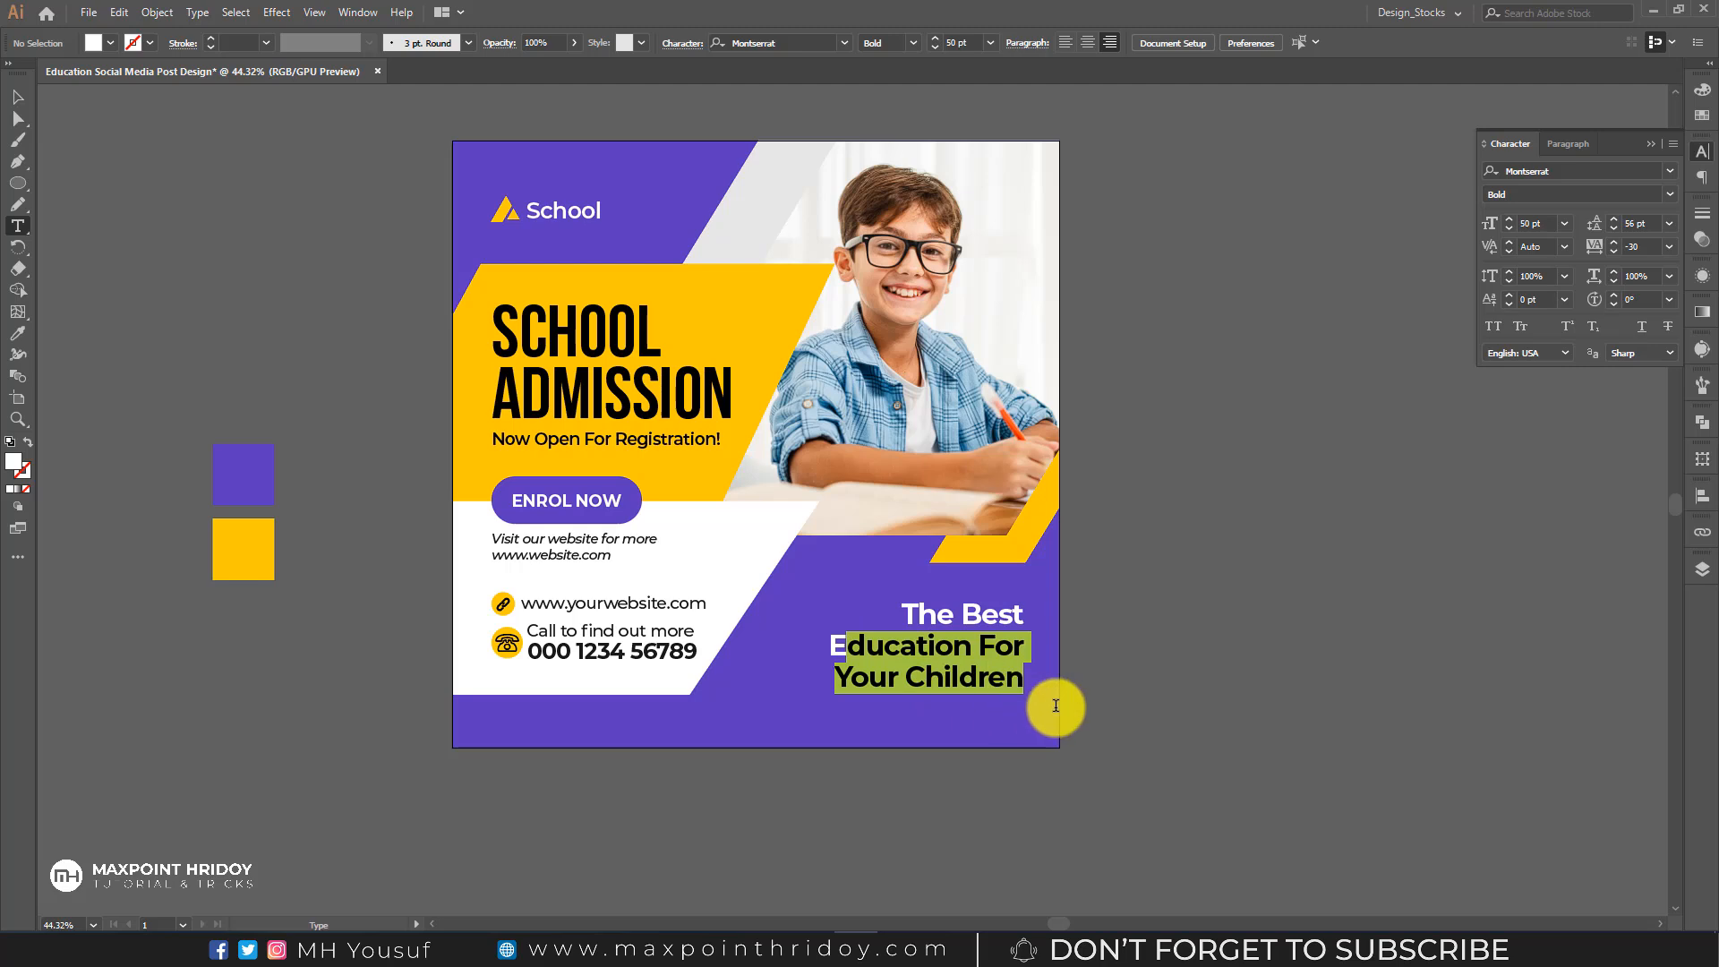
pyautogui.click(895, 657)
pyautogui.moveTo(829, 647); pyautogui.dragTo(1054, 690)
pyautogui.click(17, 333)
pyautogui.click(243, 550)
pyautogui.press('v')
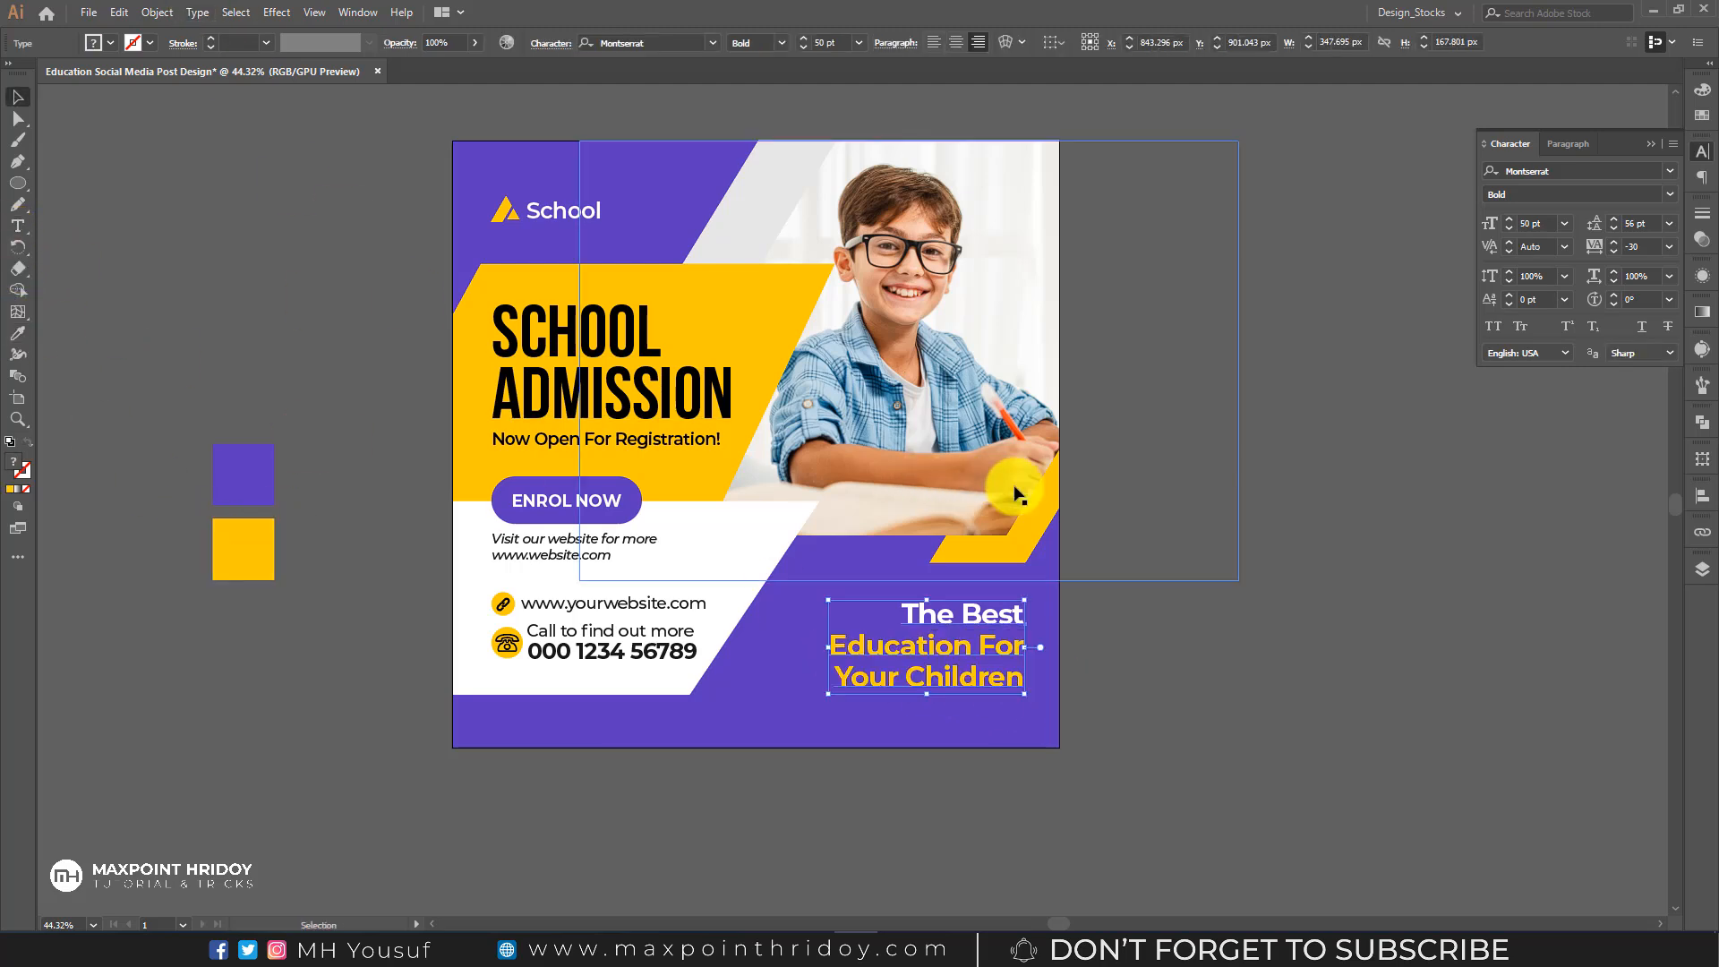
pyautogui.click(1162, 623)
# - Draw a thin vertical yellow rectangle to the right of the slogan, spanning the height of its three lines
pyautogui.hotkey('ctrl', 'space')
pyautogui.moveTo(952, 670); pyautogui.dragTo(1050, 679)
pyautogui.moveTo(1003, 603); pyautogui.dragTo(958, 597)
pyautogui.moveTo(16, 184); pyautogui.dragTo(53, 183)
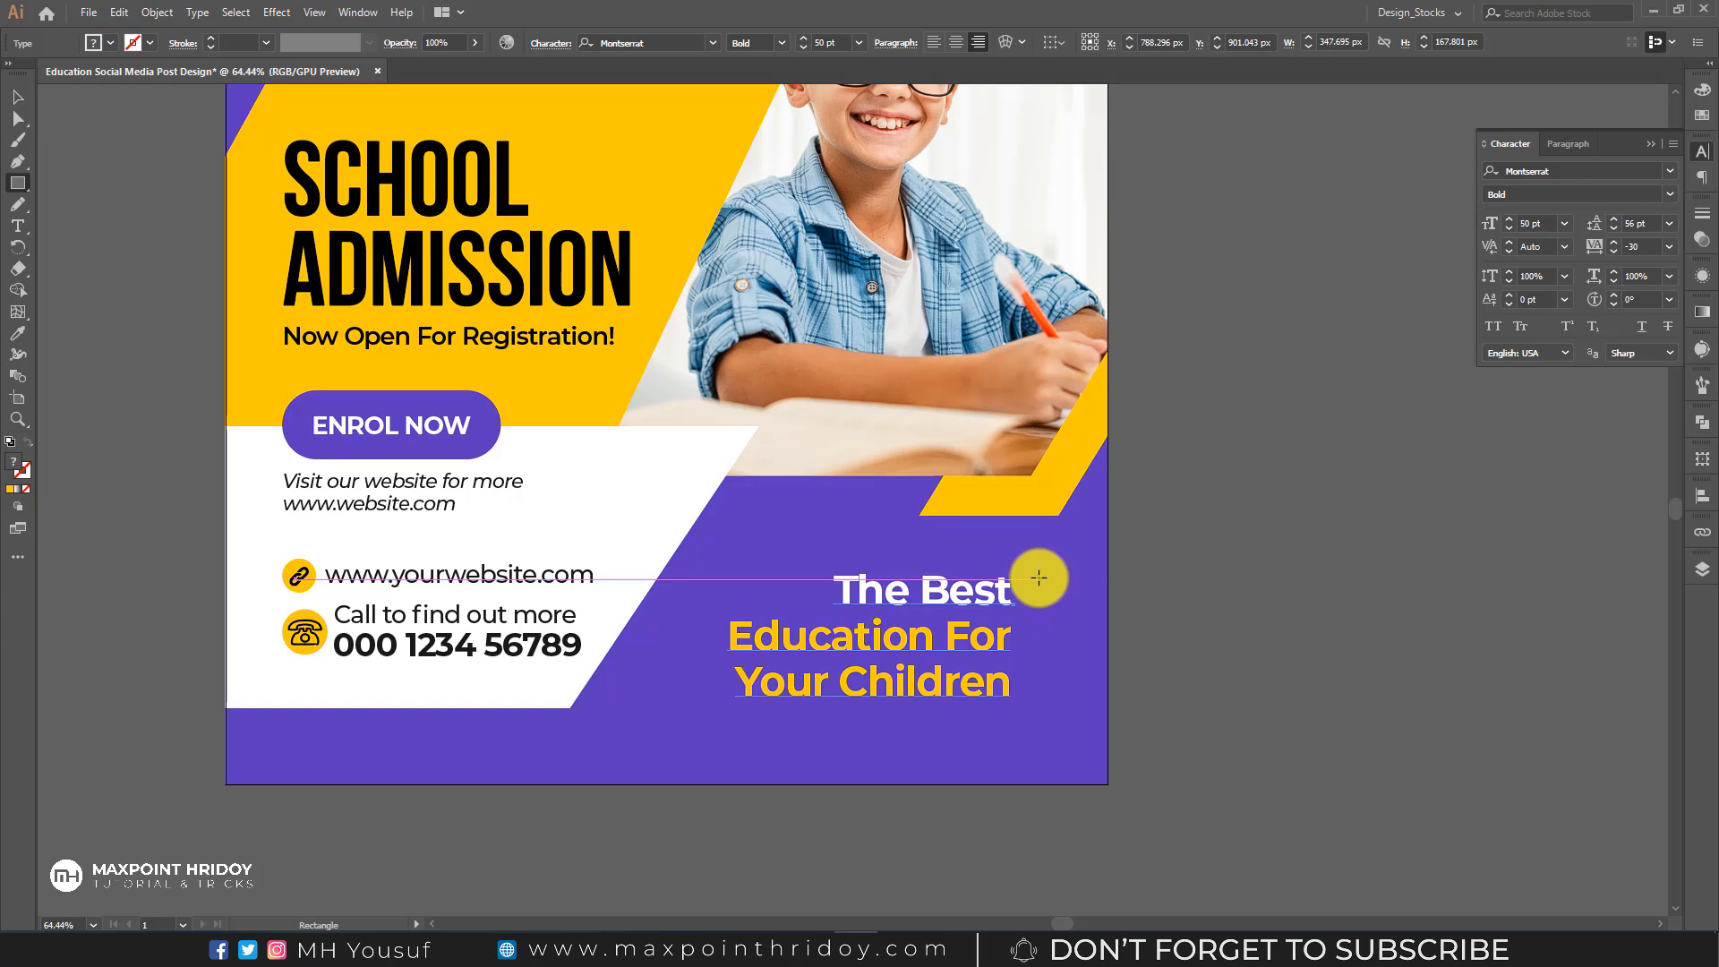
pyautogui.moveTo(1038, 576); pyautogui.dragTo(1041, 696)
# - Move the slogan and yellow bar together to the right margin guide, and shift the slogan closer to the bar
pyautogui.press('v')
pyautogui.keyDown('shift'); pyautogui.click(975, 637); pyautogui.keyUp('shift')
pyautogui.moveTo(973, 637); pyautogui.dragTo(997, 636)
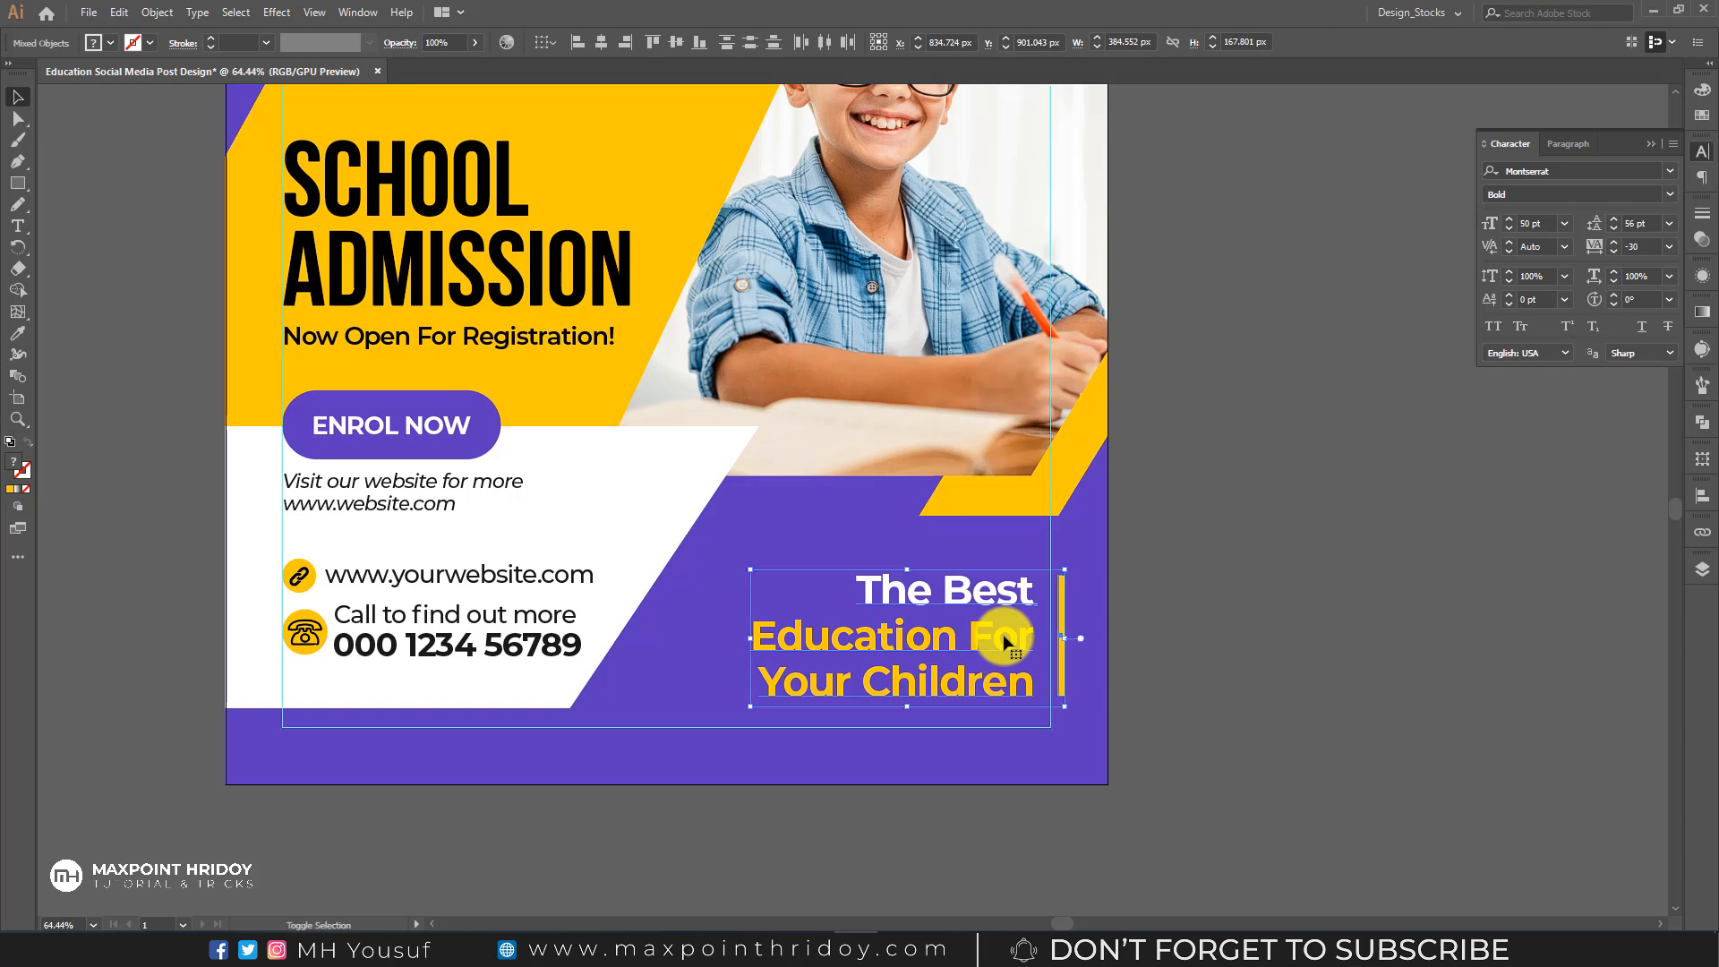
pyautogui.hotkey('shift', 'Left')
pyautogui.hotkey('shift', 'Left')
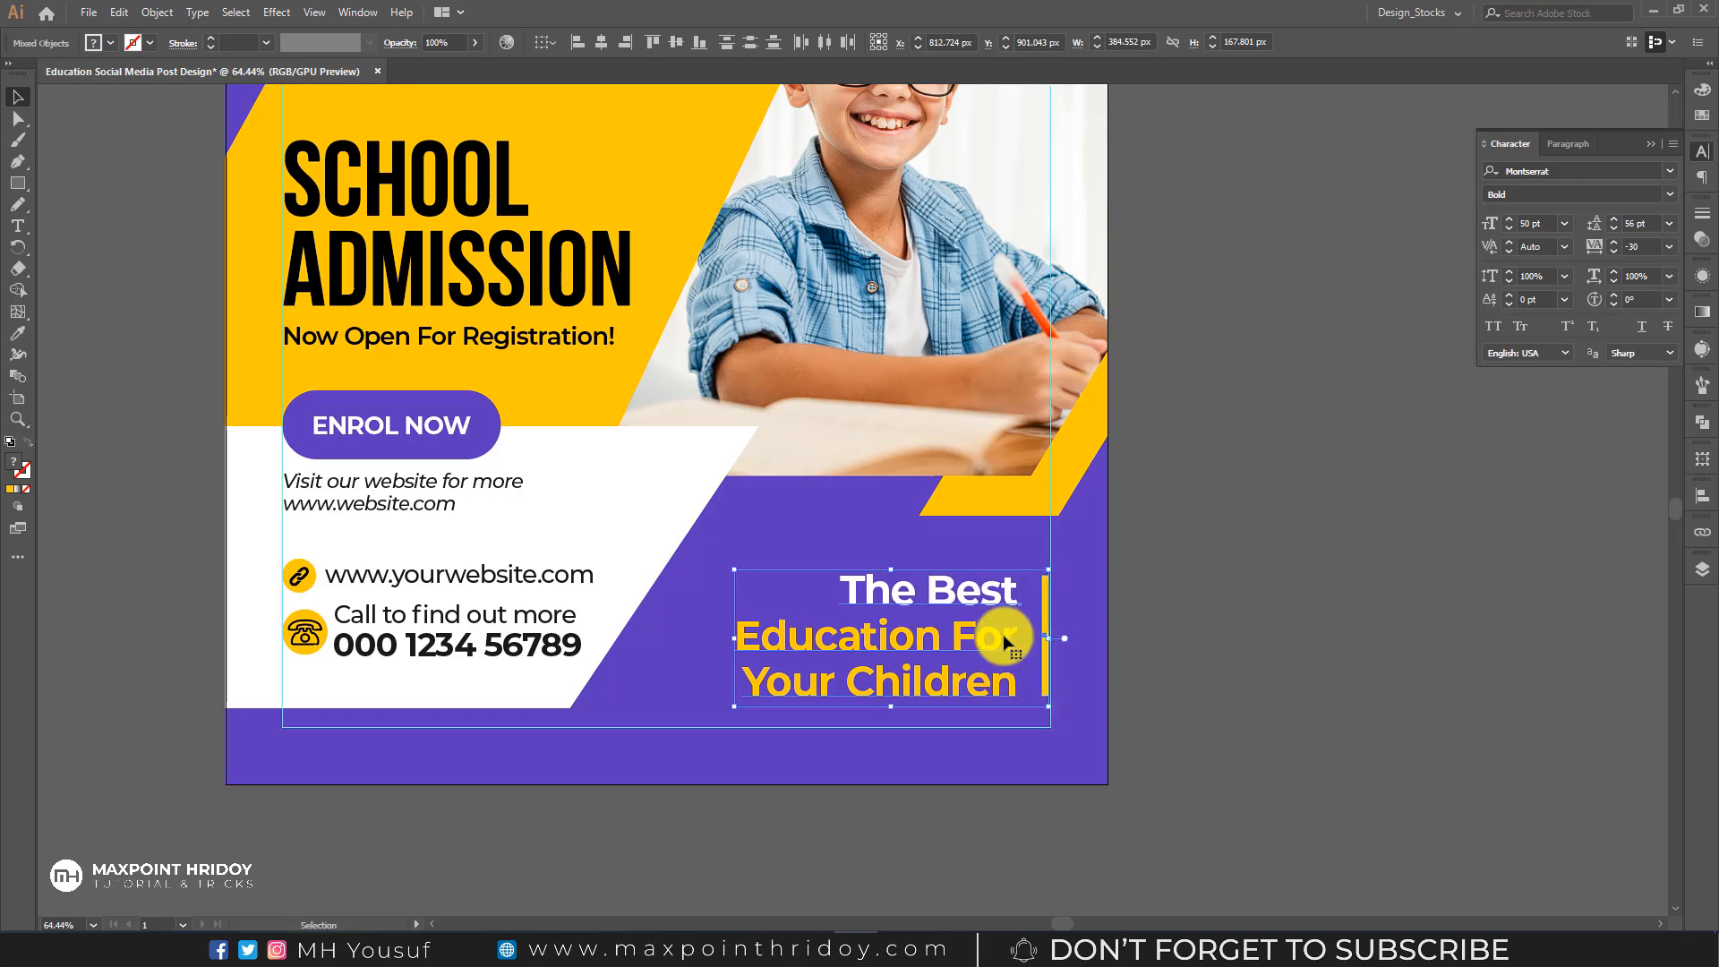
pyautogui.click(1227, 575)
pyautogui.click(990, 635)
pyautogui.hotkey('shift', 'Right')
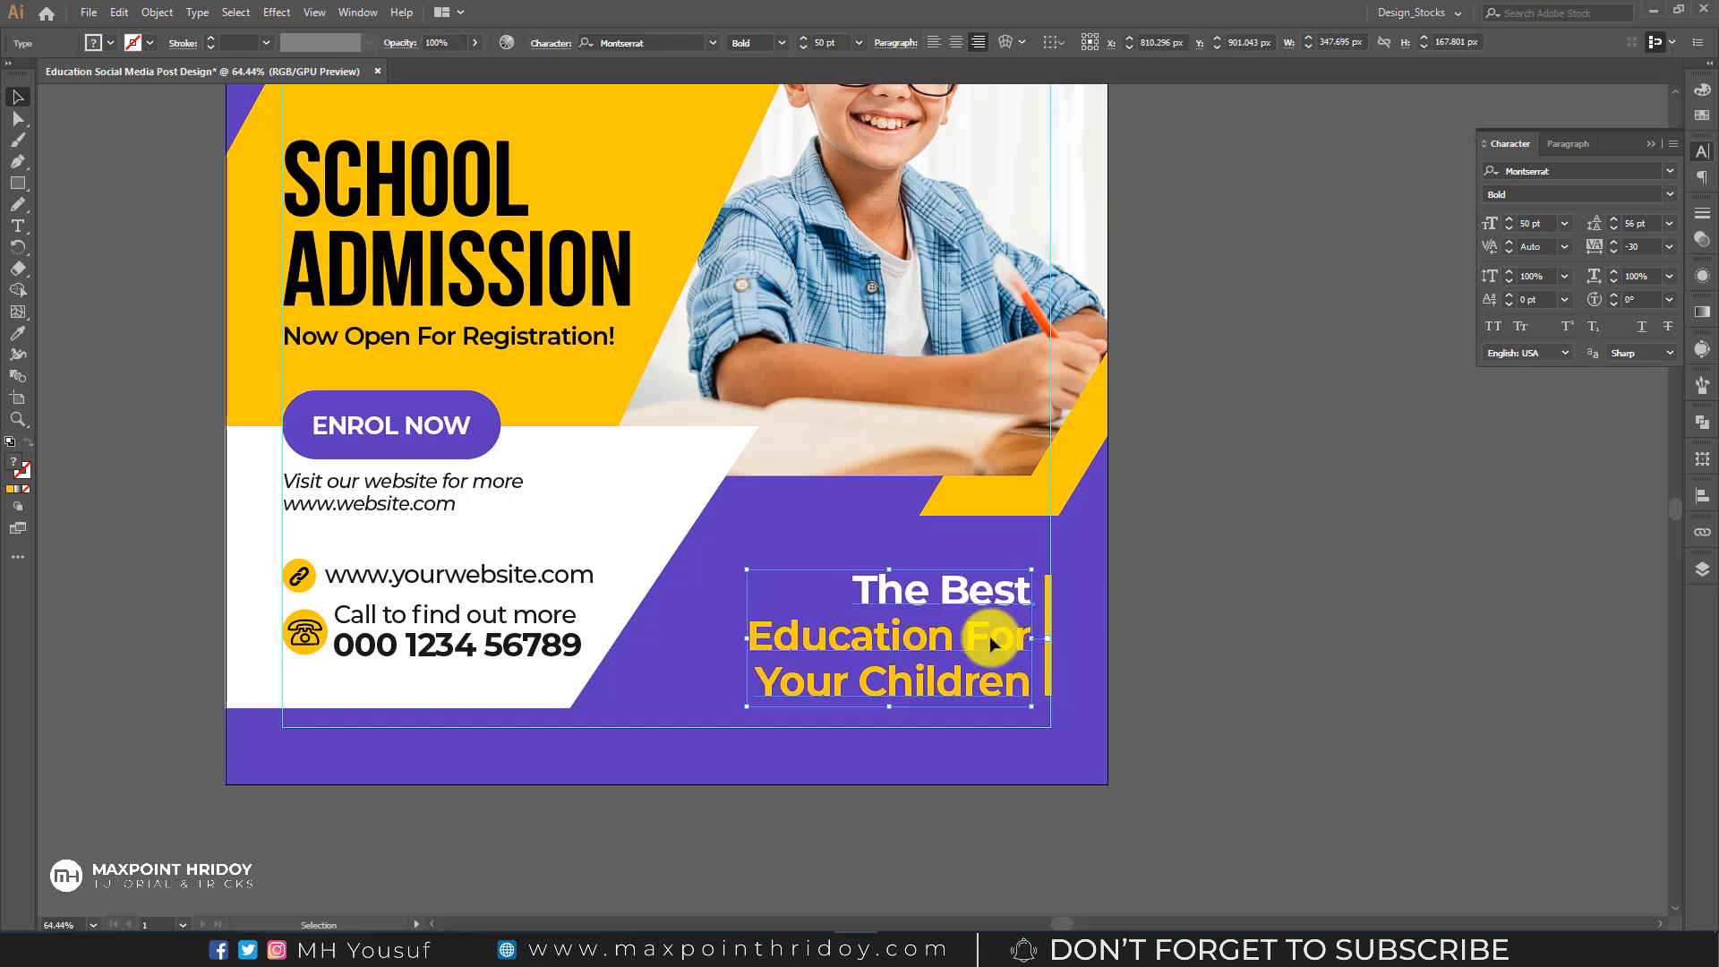
# - Change the slogan's font style to Montserrat ExtraBold and hide the guides
pyautogui.click(781, 43)
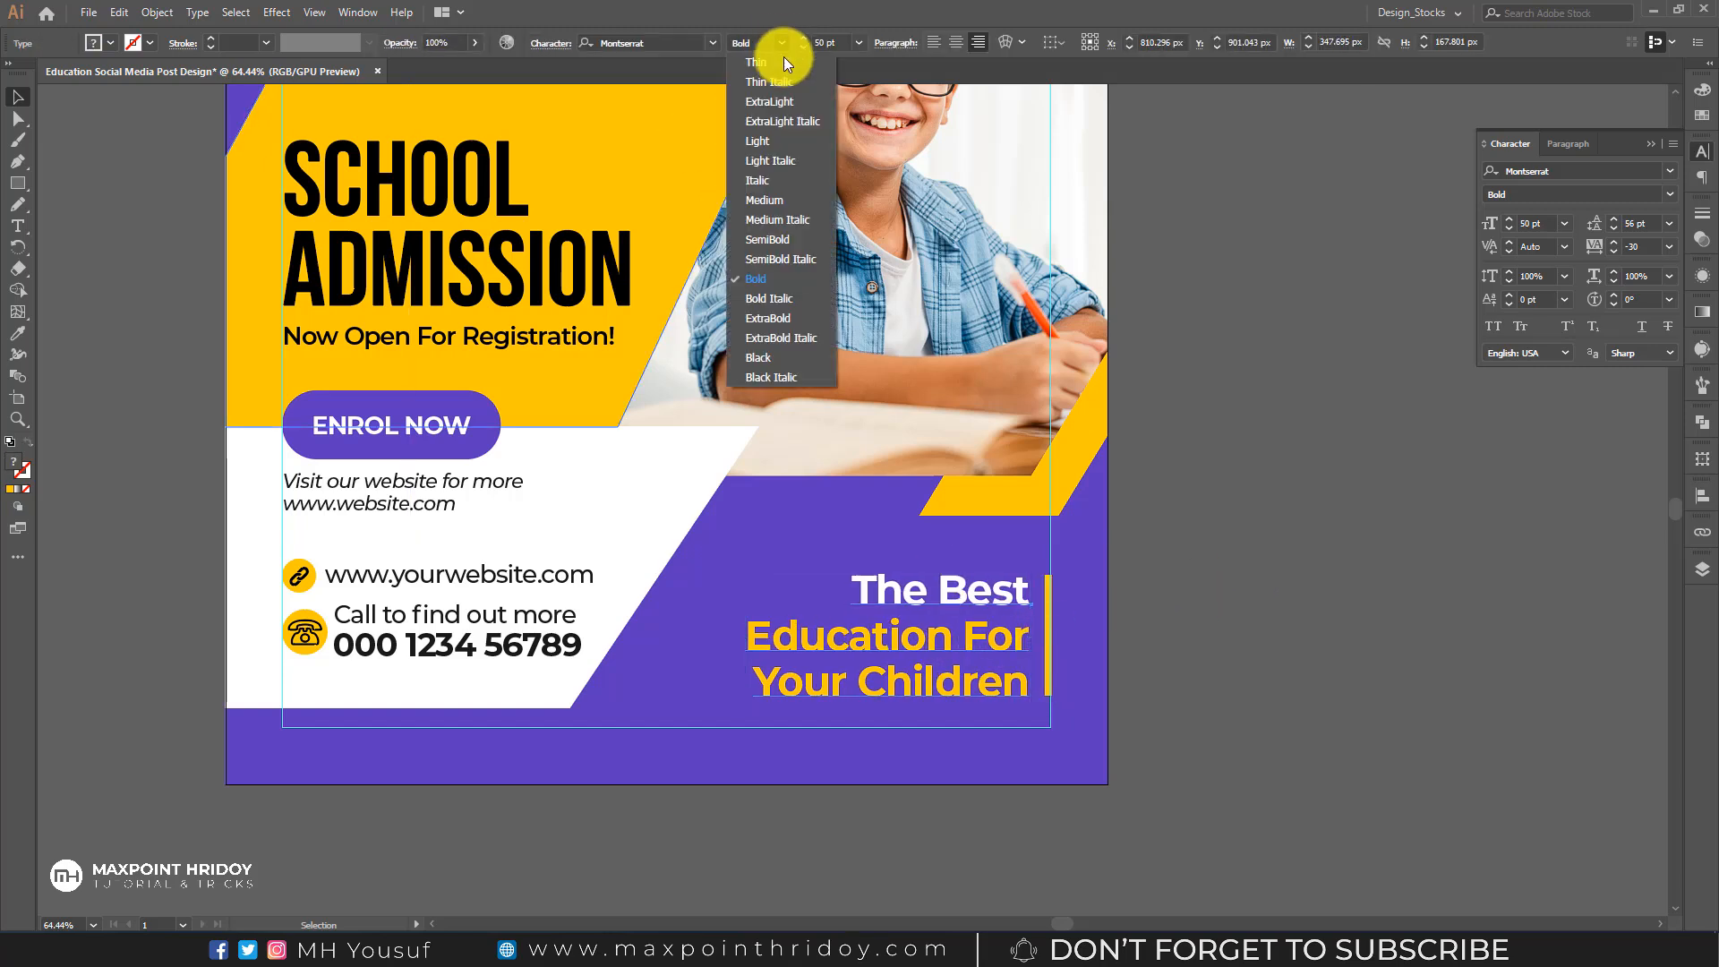
pyautogui.click(781, 319)
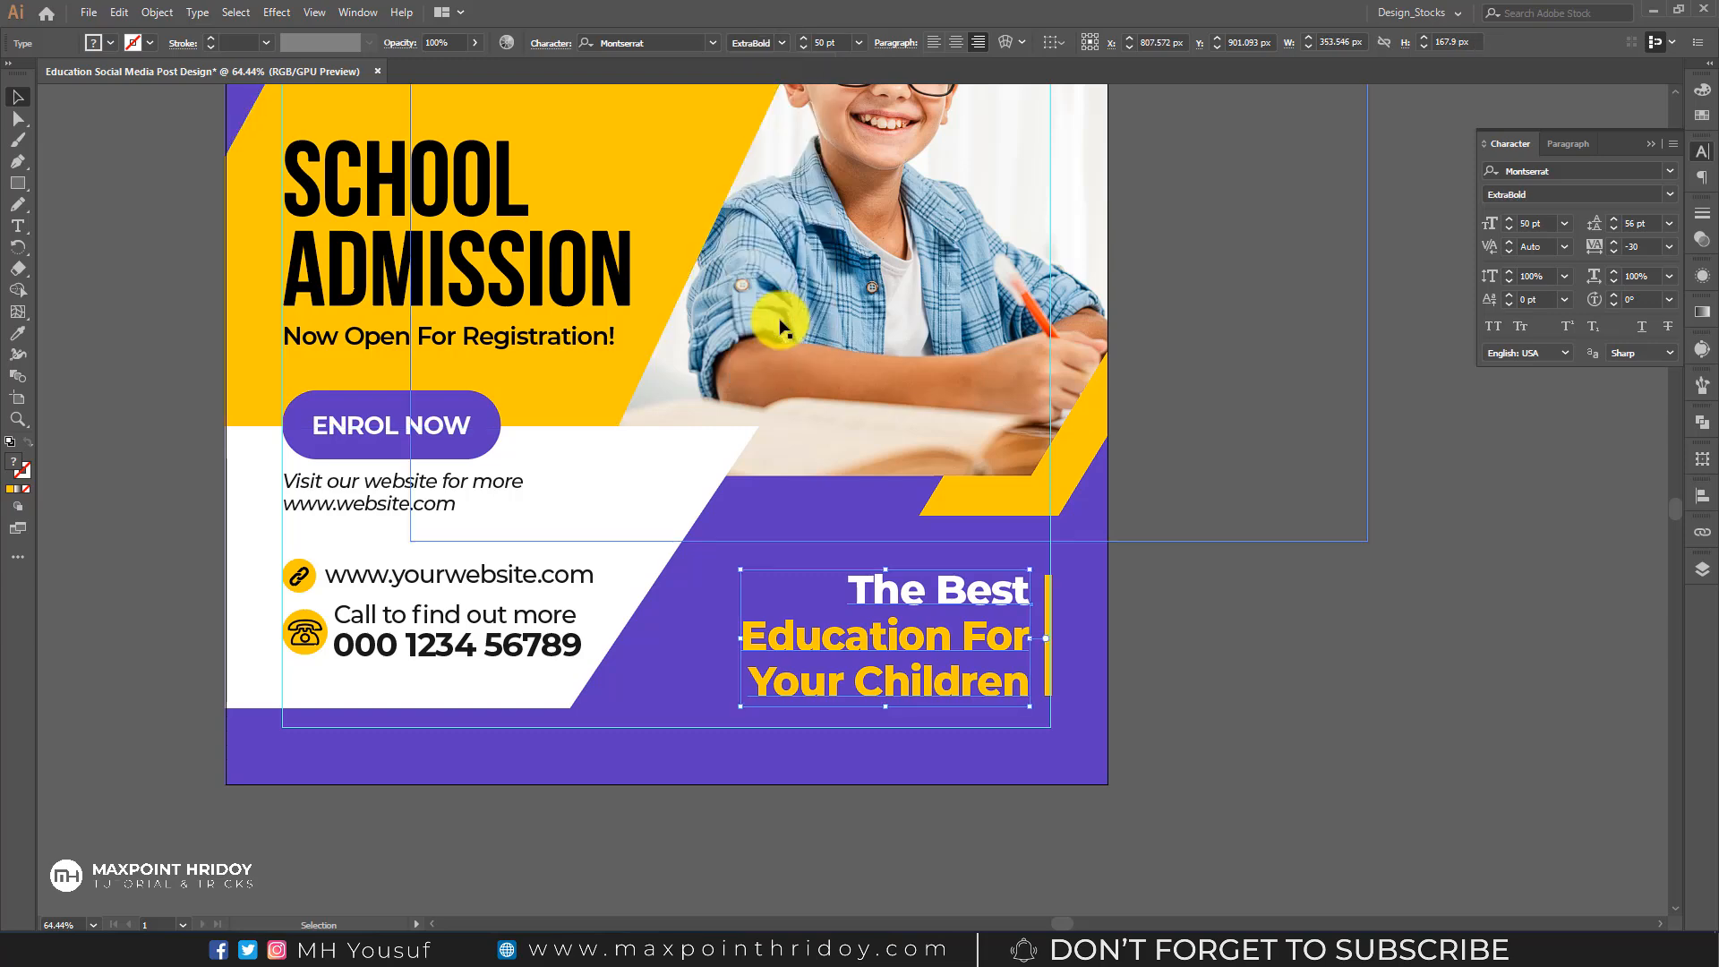
pyautogui.click(1212, 567)
pyautogui.moveTo(1106, 548); pyautogui.dragTo(982, 619)
pyautogui.hotkey('ctrl', ';')
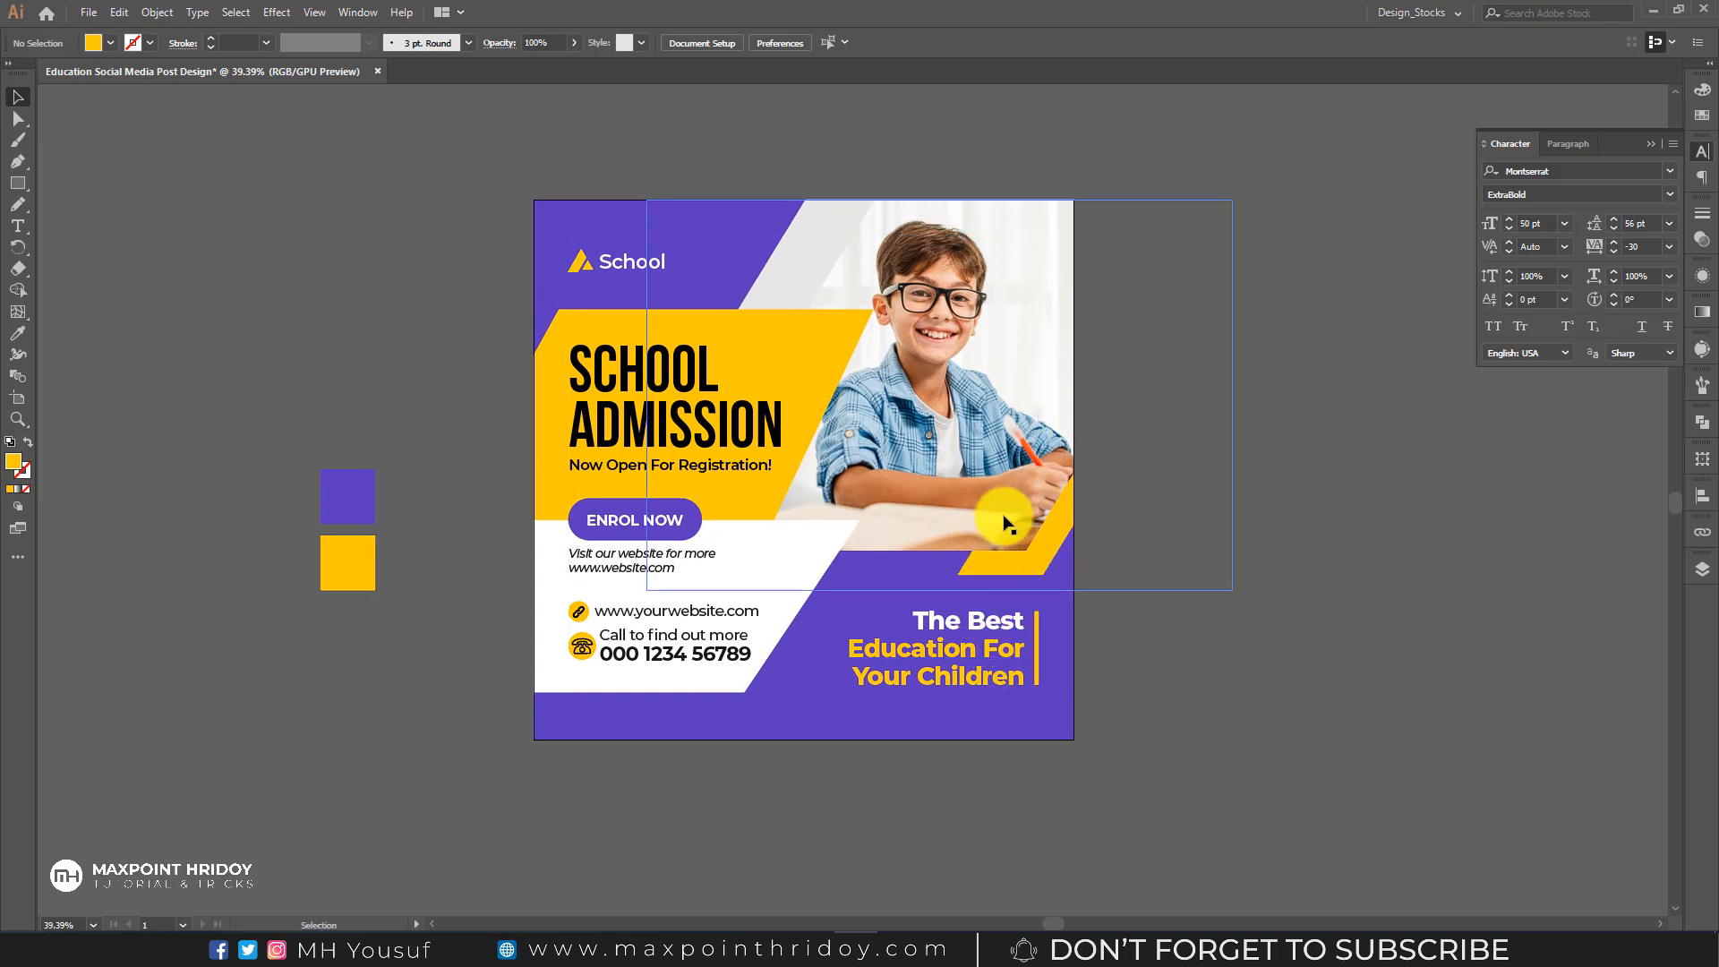
pyautogui.scroll(1, 993, 528)
pyautogui.moveTo(1207, 533); pyautogui.dragTo(1218, 498)
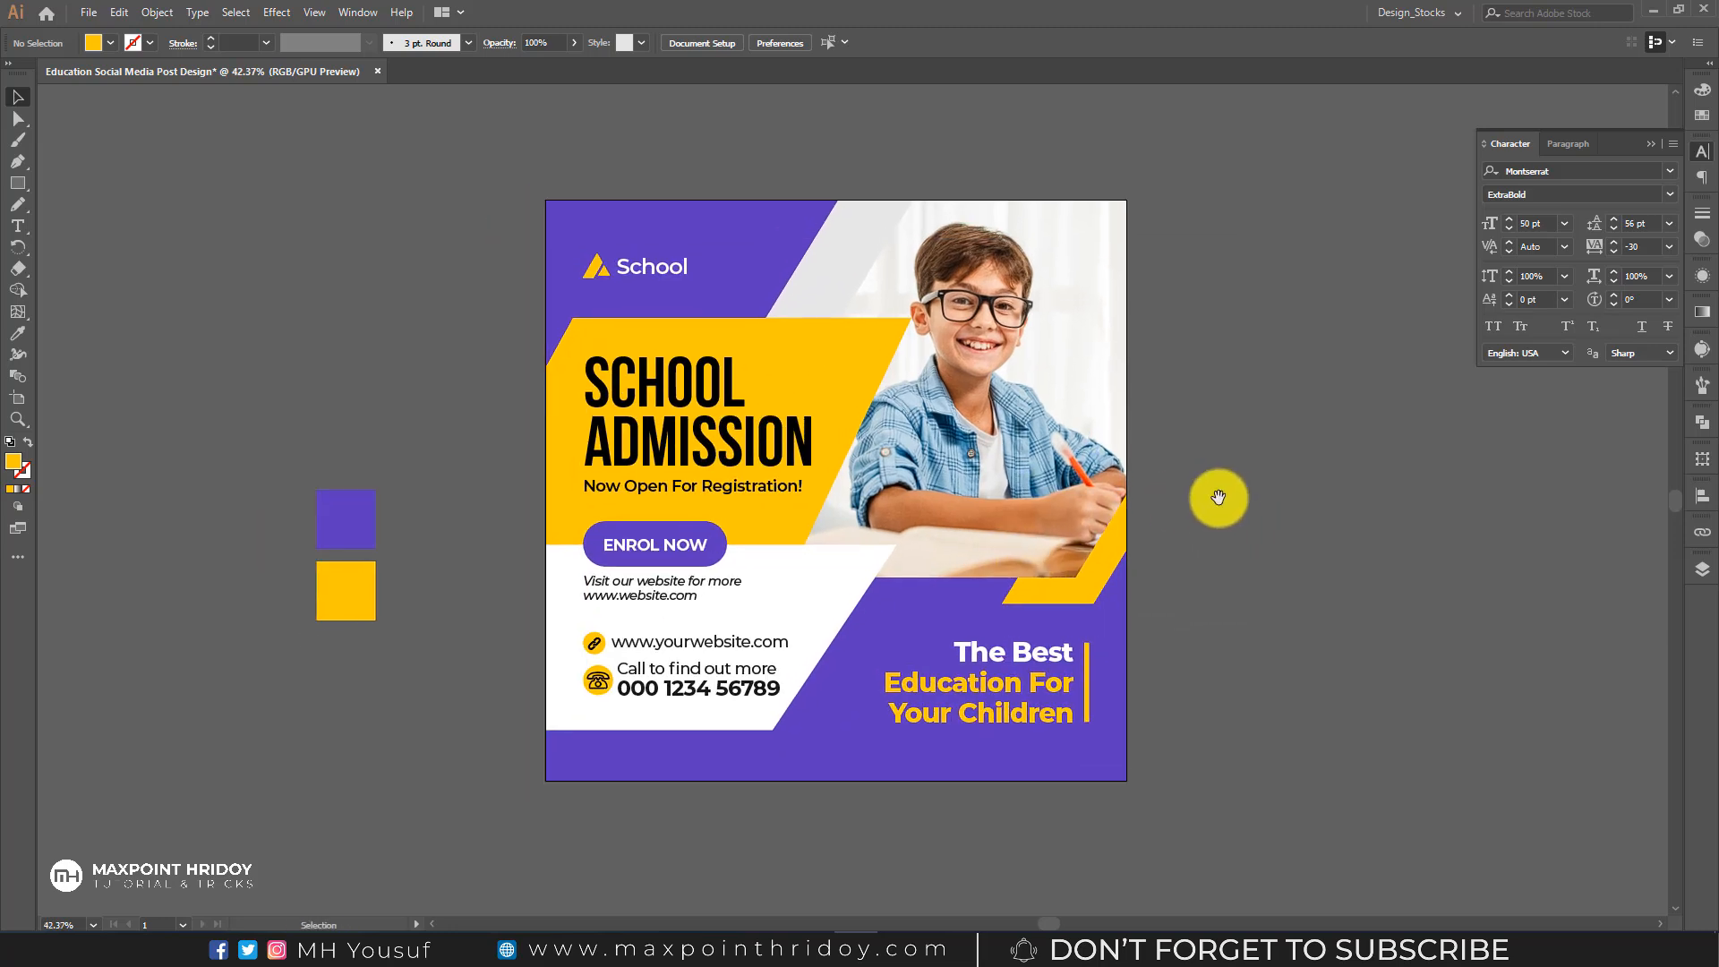
# - Thin the yellow slanted band under the photo by raising its bottom edge closer to the photo's lower edge
pyautogui.press('a')
pyautogui.click(1090, 557)
pyautogui.moveTo(1092, 555); pyautogui.dragTo(1107, 555)
pyautogui.click(1193, 537)
pyautogui.moveTo(1156, 503); pyautogui.dragTo(1125, 530)
pyautogui.click(1169, 528)
pyautogui.moveTo(1178, 457); pyautogui.dragTo(1105, 522)
pyautogui.moveTo(1103, 611); pyautogui.dragTo(1258, 587)
pyautogui.moveTo(1085, 594); pyautogui.dragTo(1081, 580)
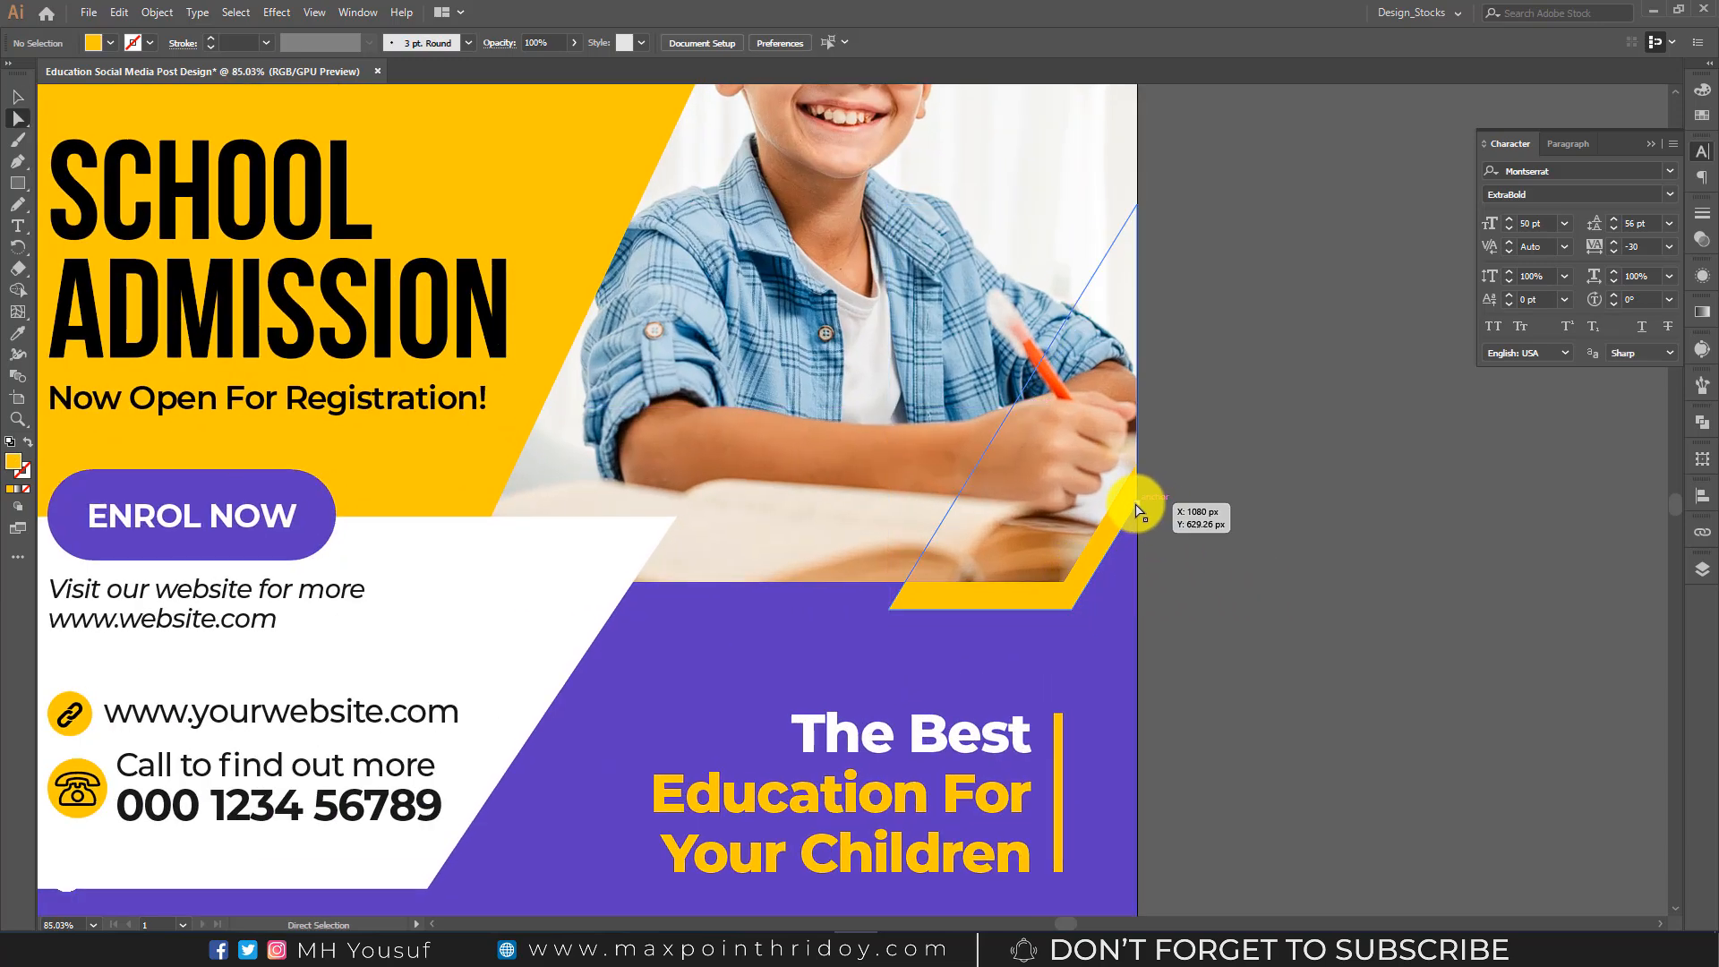
# - Adjust the yellow band's right-hand anchor points so its slanted side matches the thinner bottom edge and meets the artboard edge
pyautogui.moveTo(1135, 504); pyautogui.dragTo(1136, 522)
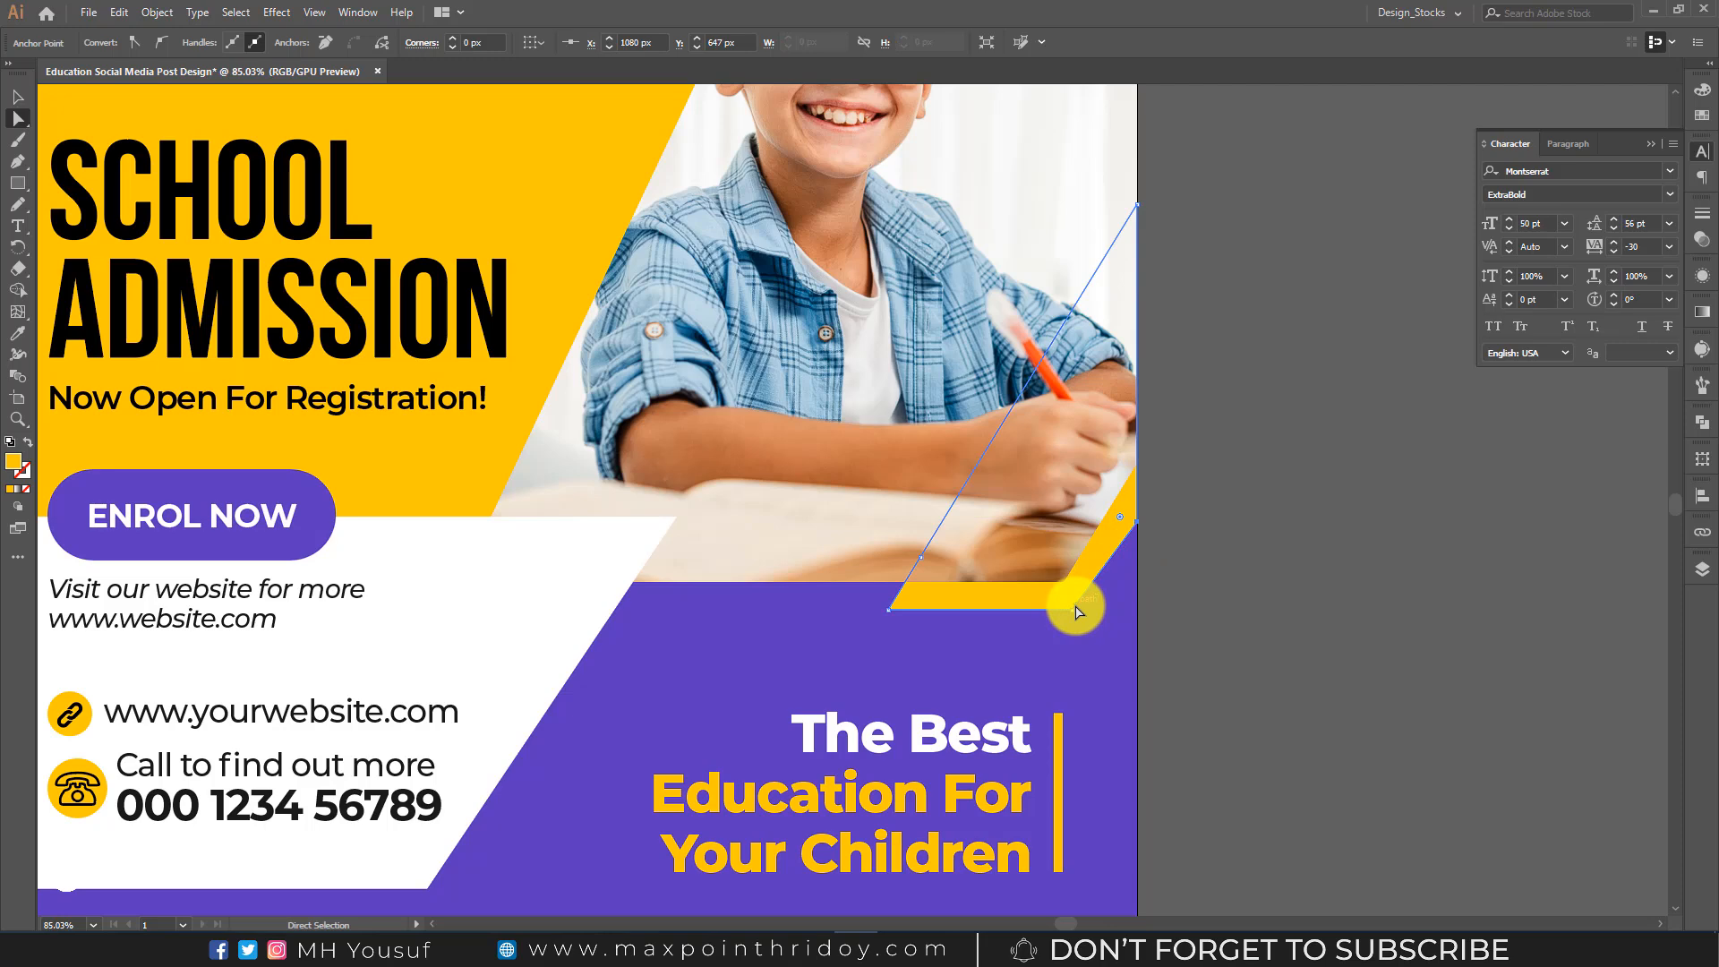
pyautogui.moveTo(1074, 608); pyautogui.dragTo(1093, 610)
pyautogui.click(1206, 521)
pyautogui.hotkey('ctrl', '0')
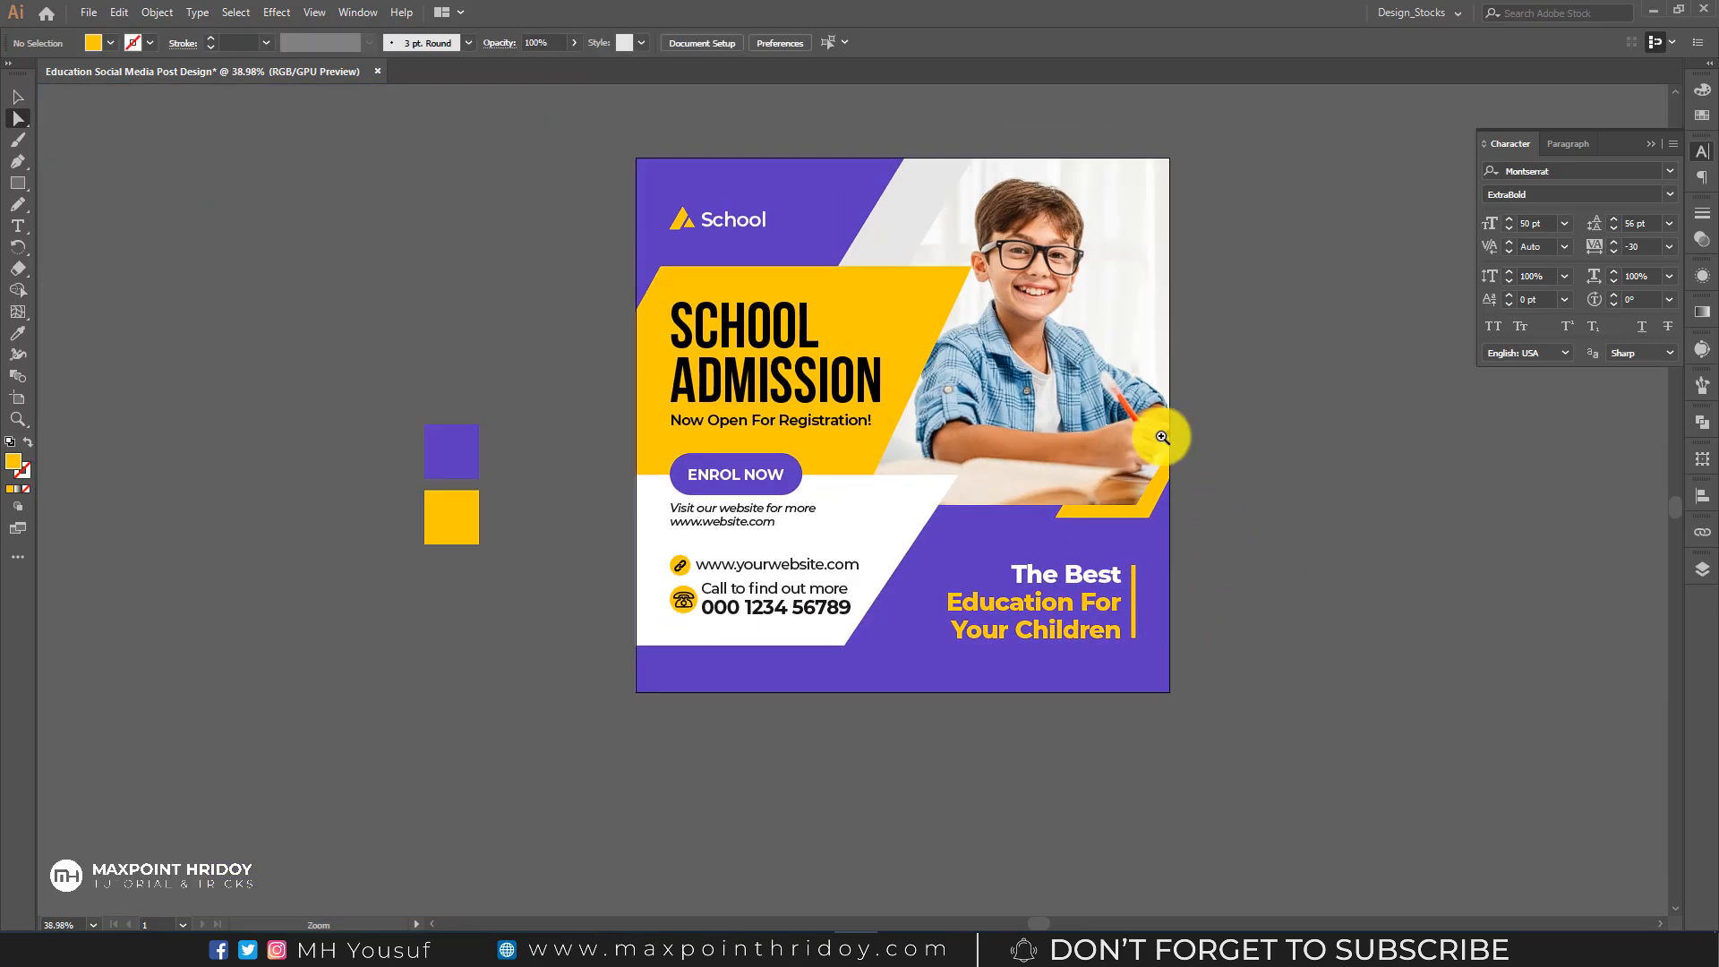
pyautogui.moveTo(1195, 397); pyautogui.dragTo(1176, 515)
pyautogui.hotkey('ctrl', 'z')
pyautogui.click(1199, 537)
pyautogui.moveTo(1214, 418)
pyautogui.mouseDown()
pyautogui.moveTo(1204, 496)
pyautogui.moveTo(1087, 402)
pyautogui.moveTo(1183, 413)
pyautogui.mouseUp()
pyautogui.moveTo(1075, 420); pyautogui.dragTo(1132, 383)
pyautogui.moveTo(962, 416); pyautogui.dragTo(1005, 433)
pyautogui.moveTo(876, 473); pyautogui.dragTo(910, 439)
# - Delete the purple and yellow reference squares beside the artboard
pyautogui.press('v')
pyautogui.moveTo(344, 491); pyautogui.dragTo(458, 694)
pyautogui.press('Delete')
pyautogui.moveTo(610, 529); pyautogui.dragTo(478, 522)
pyautogui.moveTo(713, 507); pyautogui.dragTo(653, 532)
pyautogui.moveTo(987, 463); pyautogui.dragTo(951, 479)
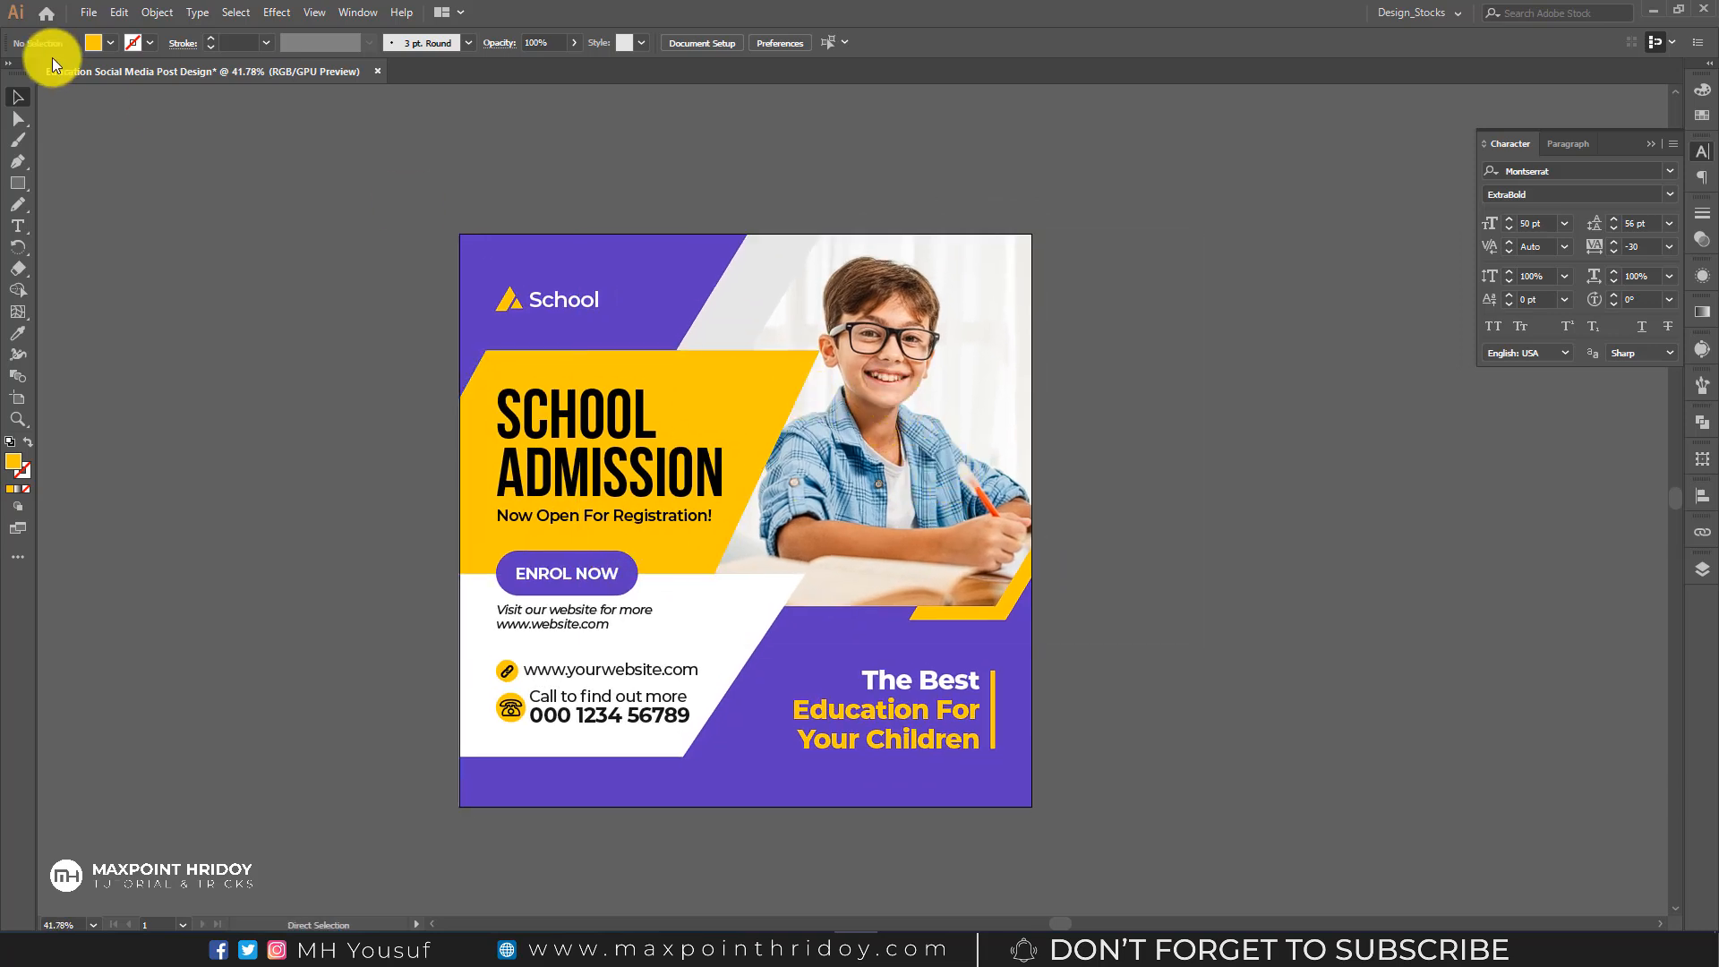
# - Save the document as the Adobe Illustrator file "Education Social Media Post Design" in the Education folder, with the Illustrator CC version
pyautogui.click(88, 12)
pyautogui.click(147, 164)
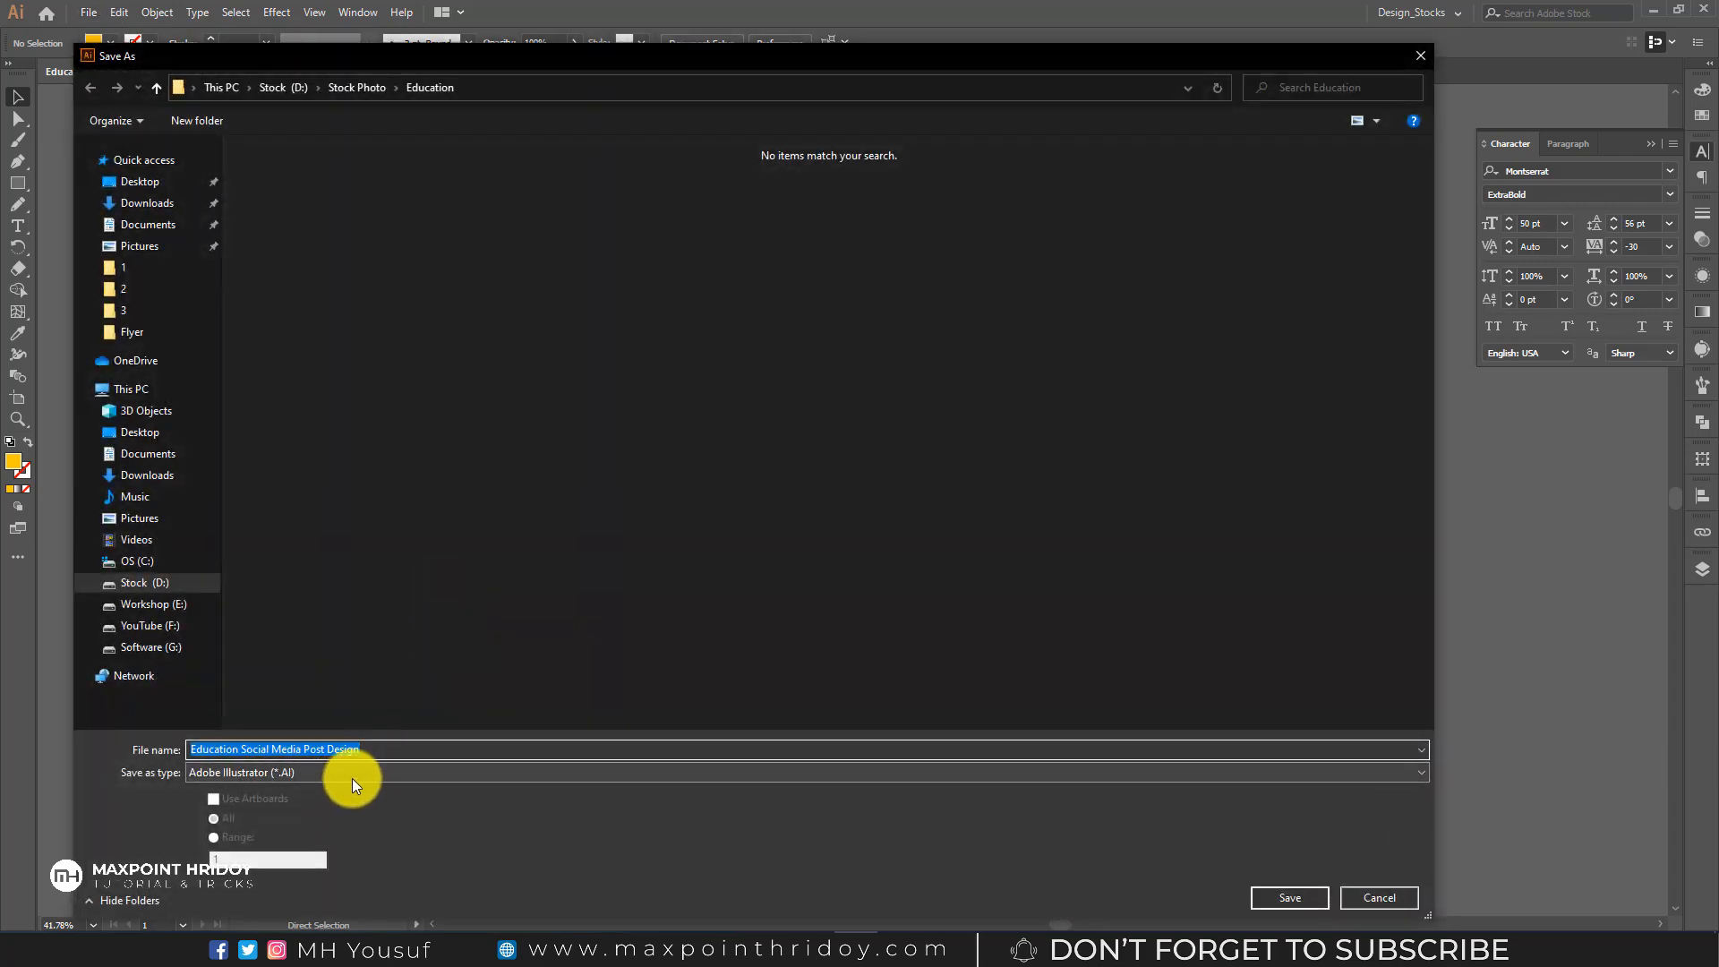
pyautogui.click(1303, 901)
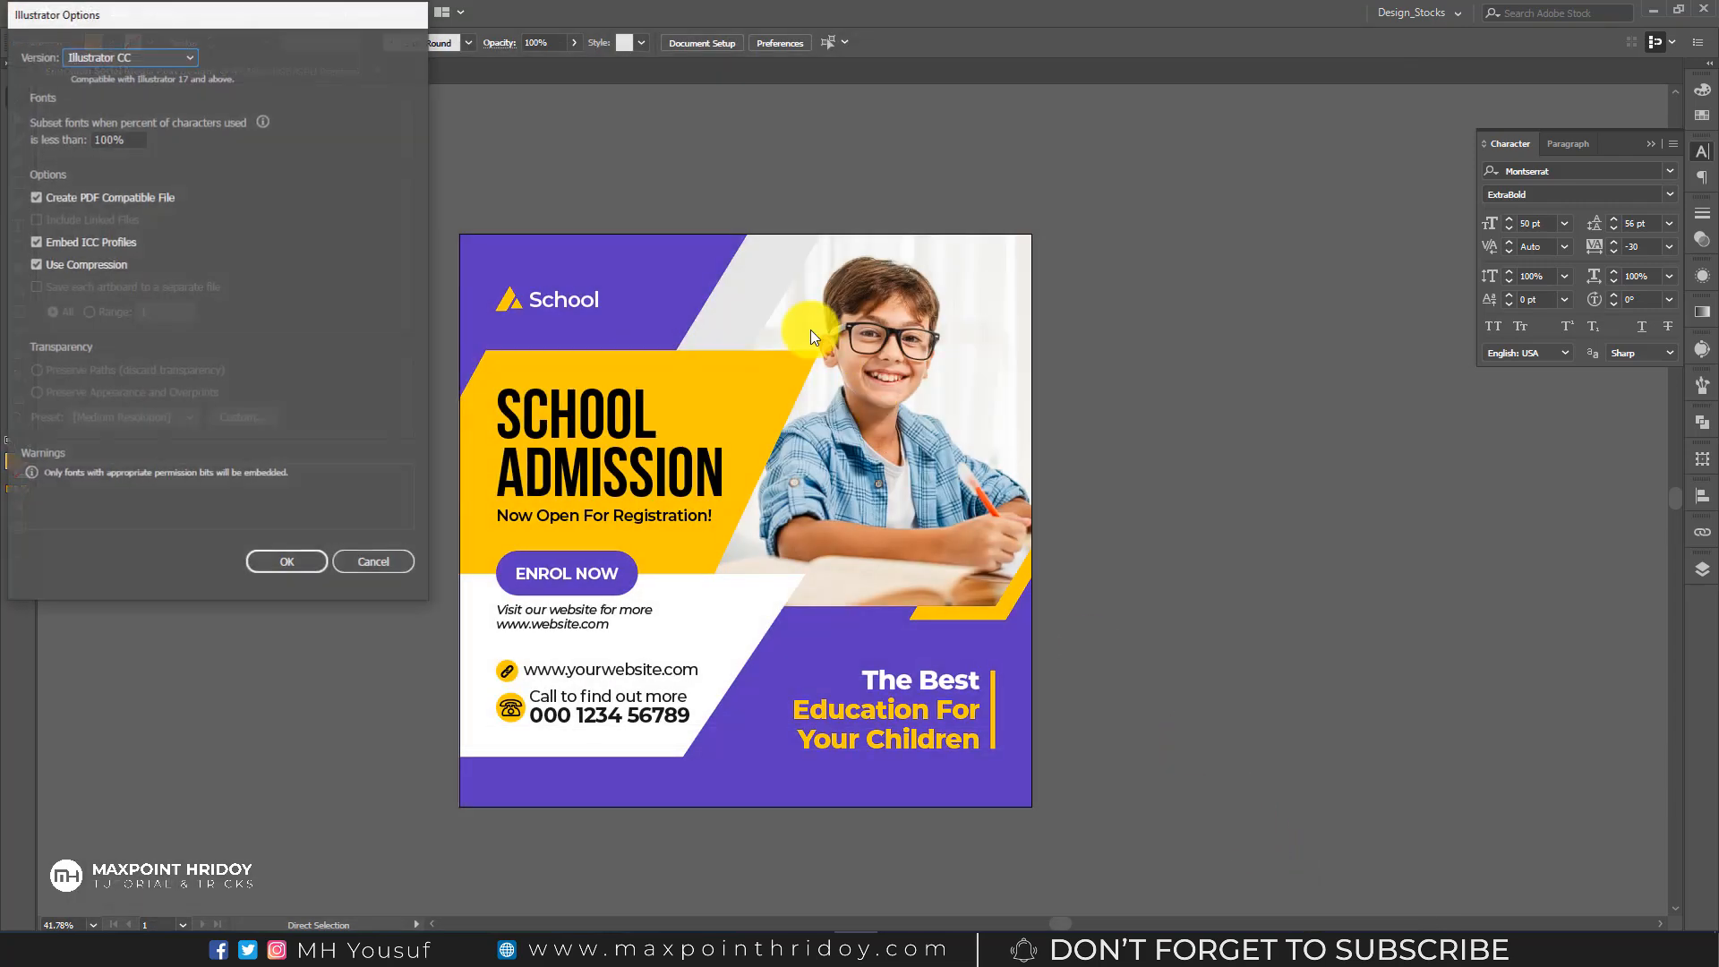
pyautogui.click(279, 561)
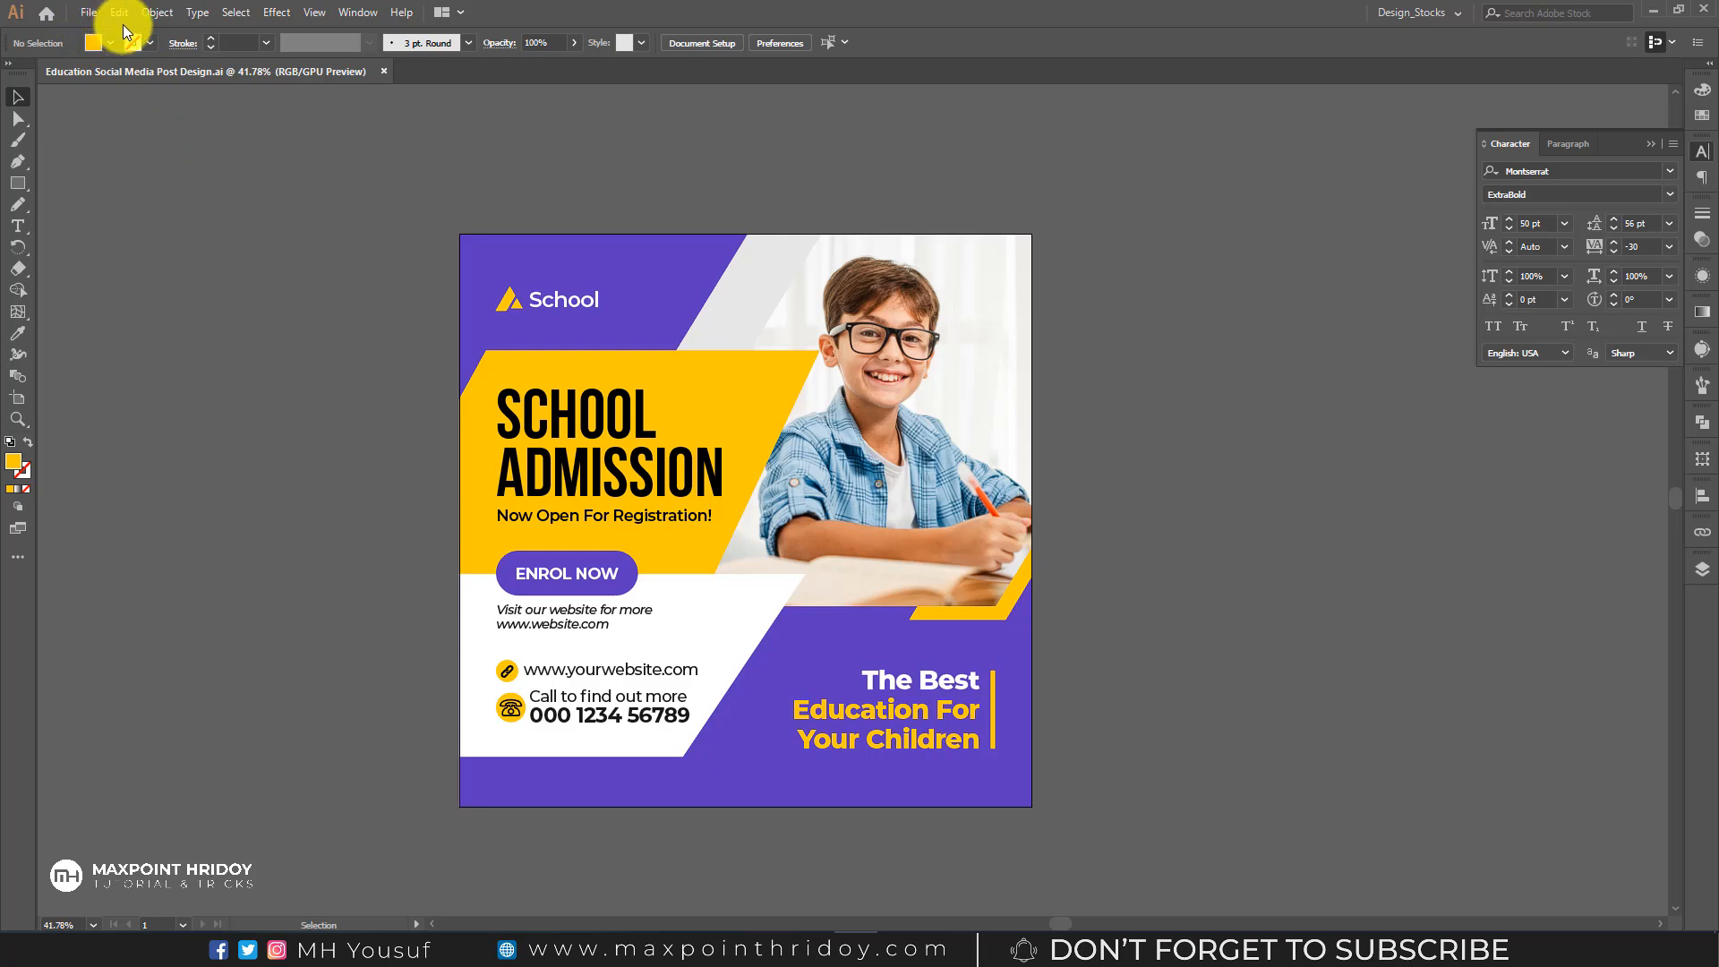
# - Set up a Save for Web export as a 1080 x 1080 px JPEG with Maximum quality at 100%
pyautogui.click(89, 12)
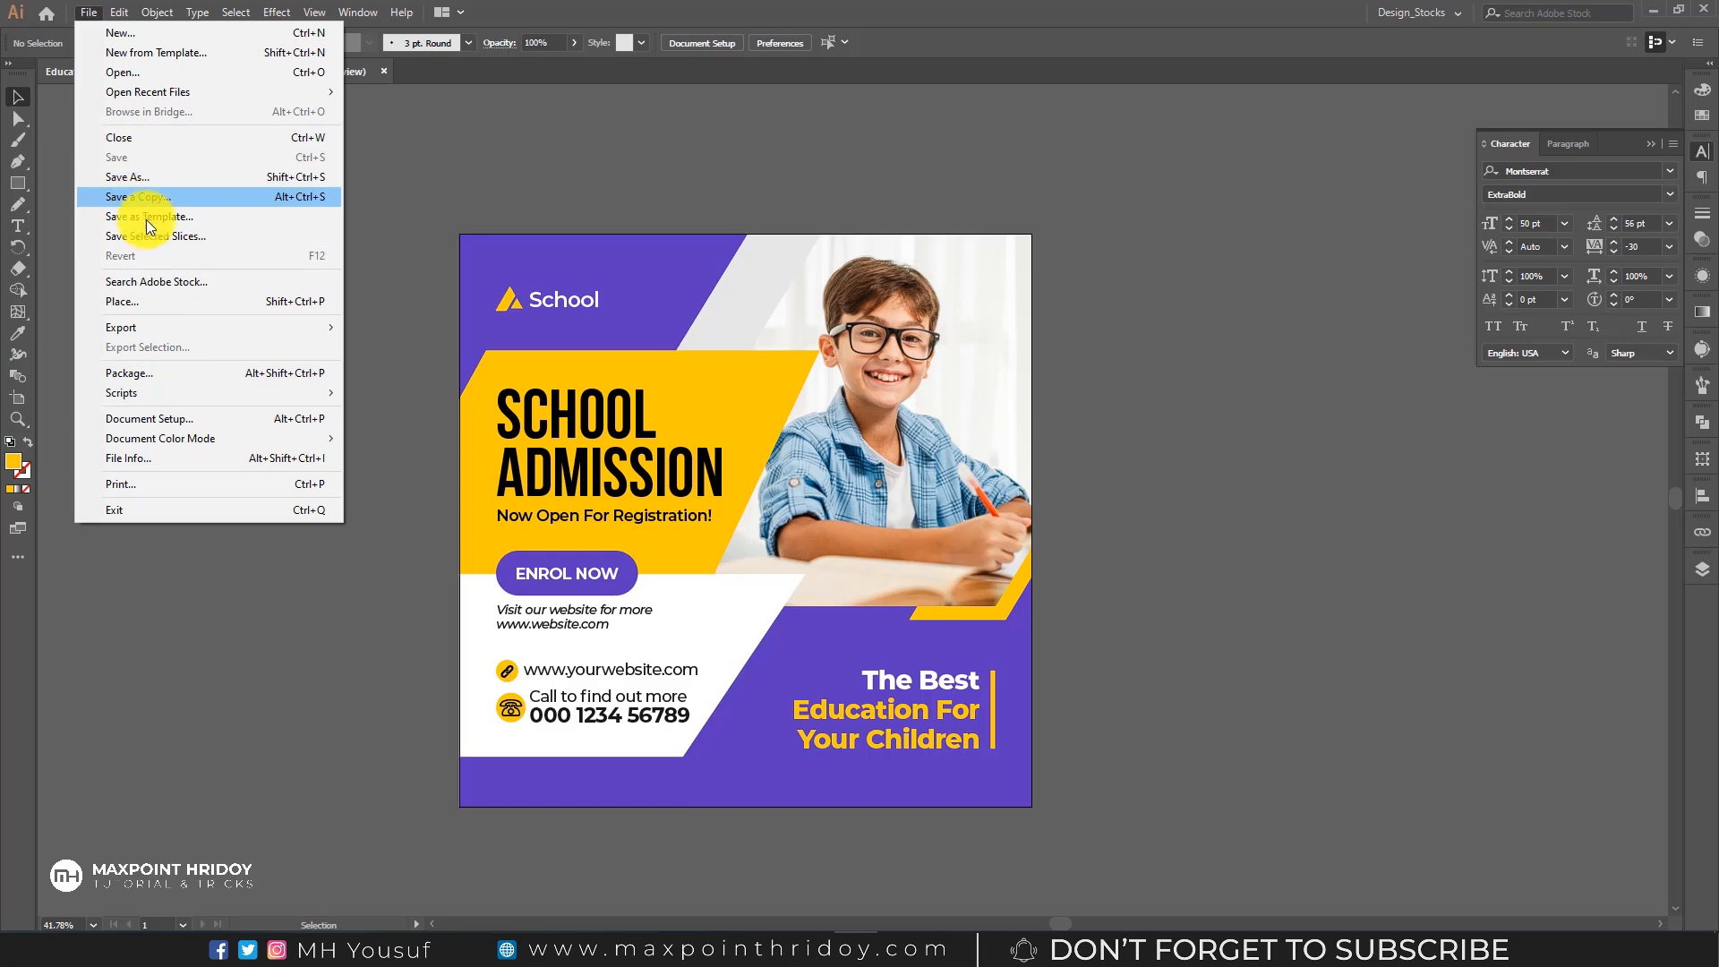
pyautogui.moveTo(152, 325)
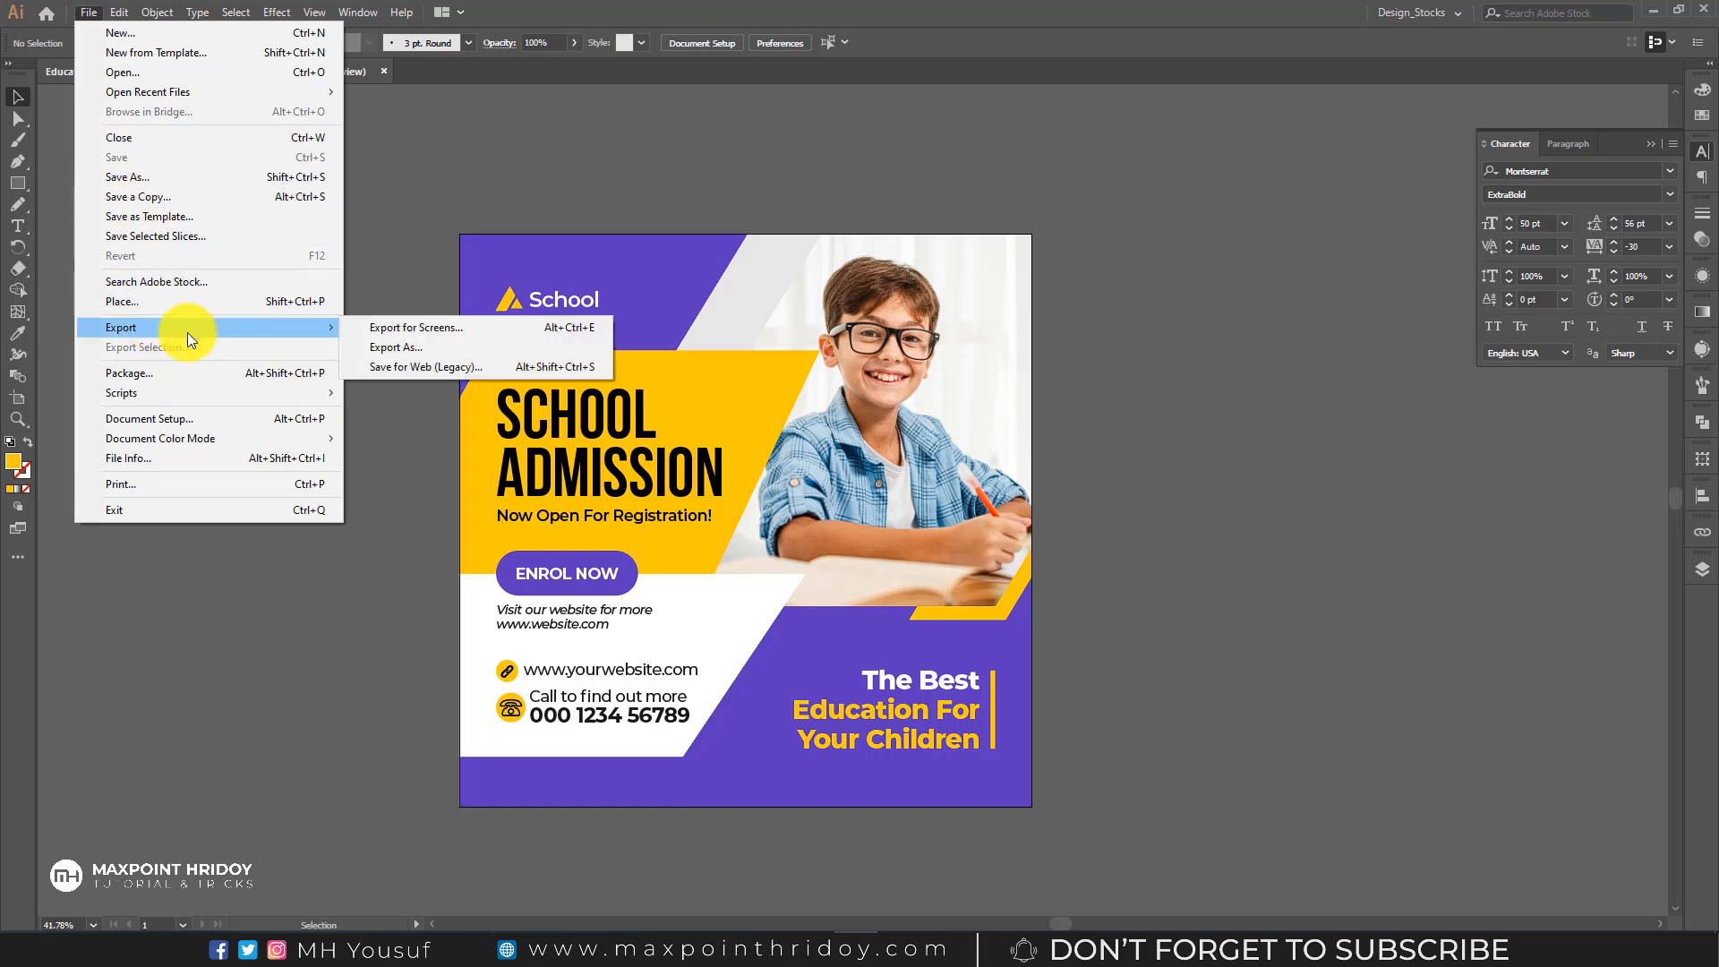
pyautogui.click(437, 367)
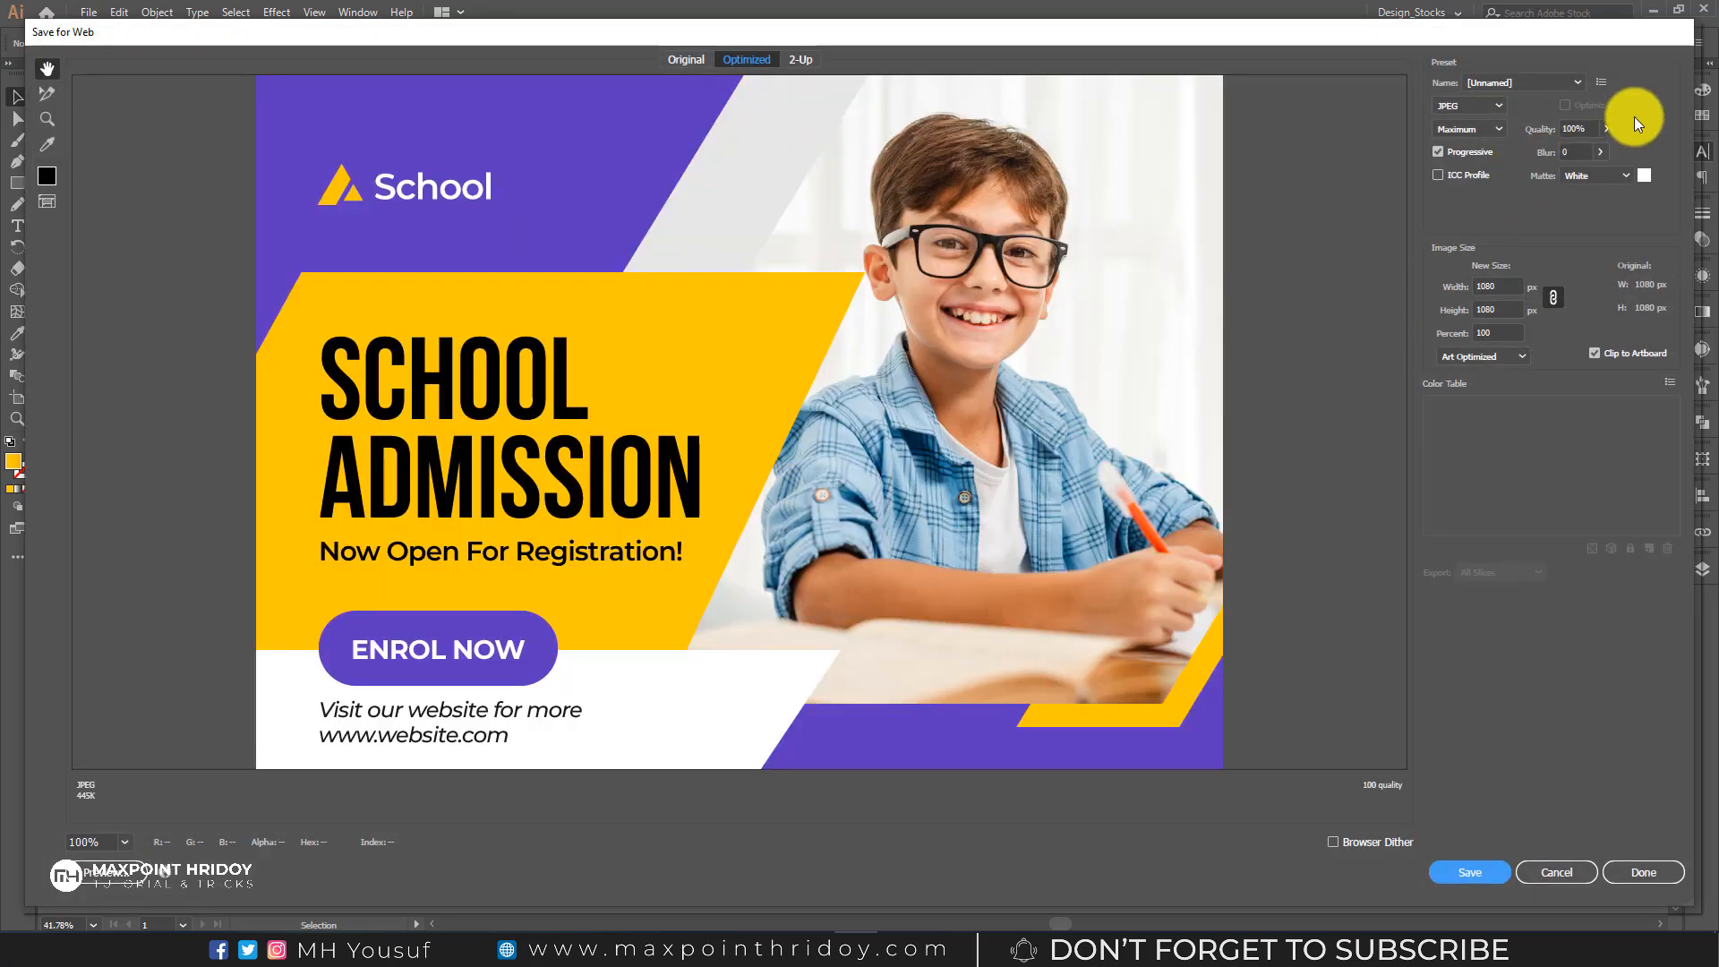
pyautogui.click(1608, 128)
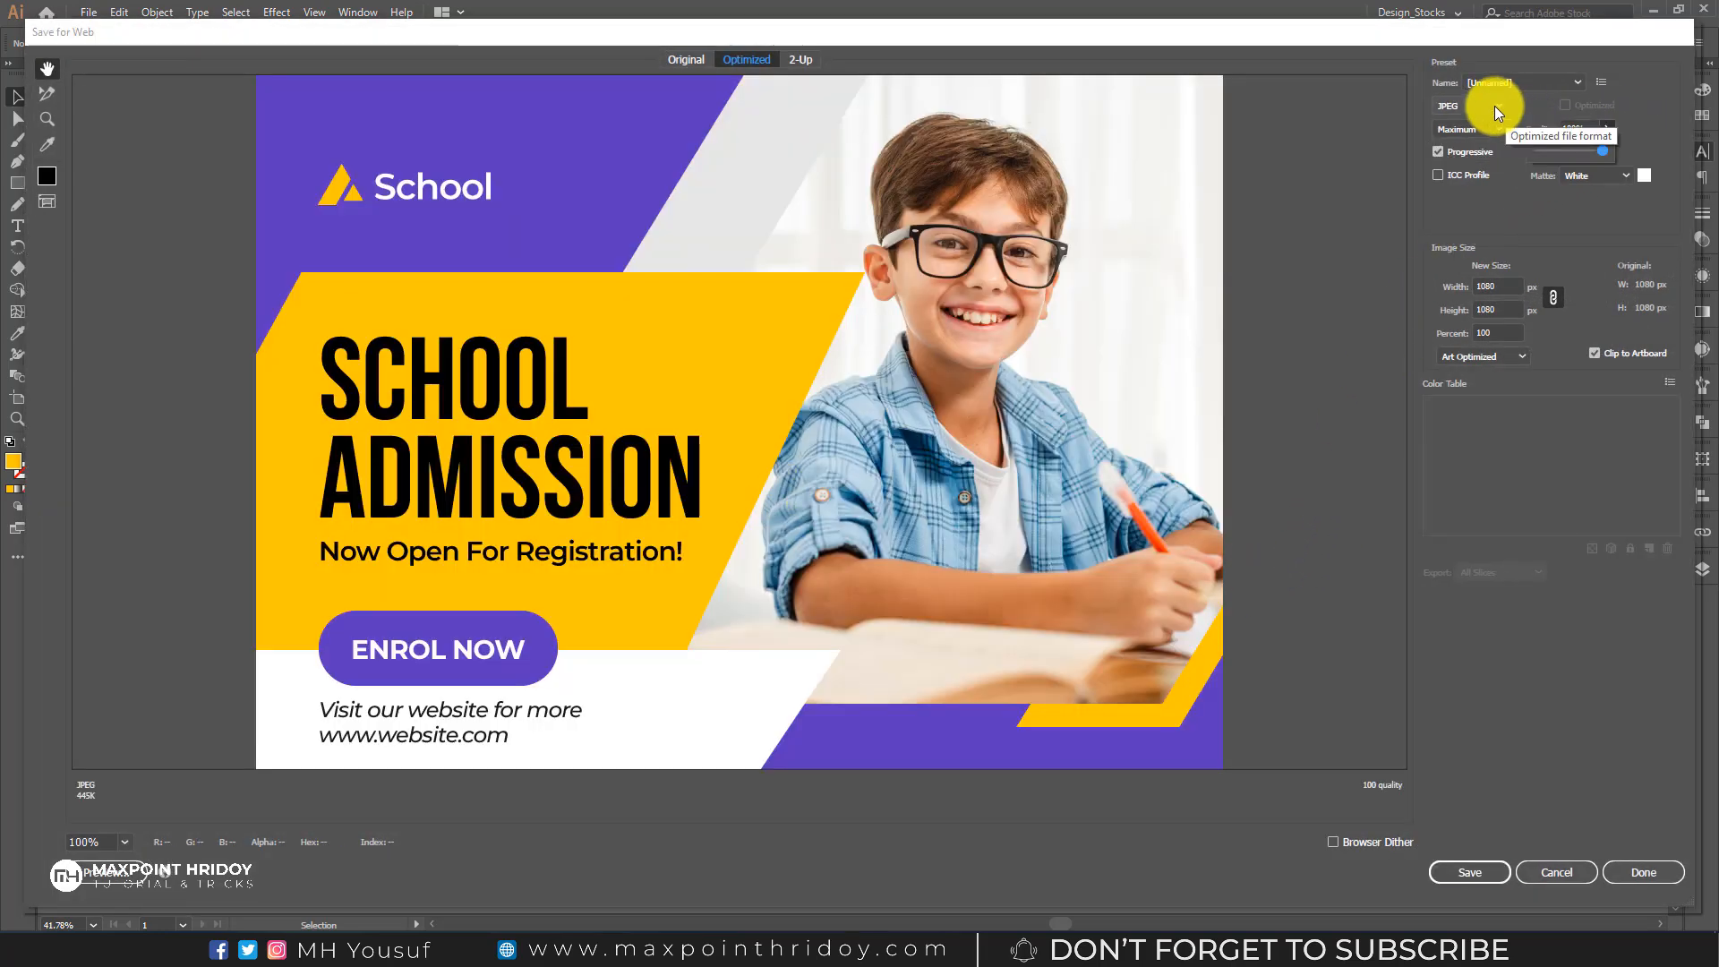
pyautogui.moveTo(856, 548); pyautogui.dragTo(861, 211)
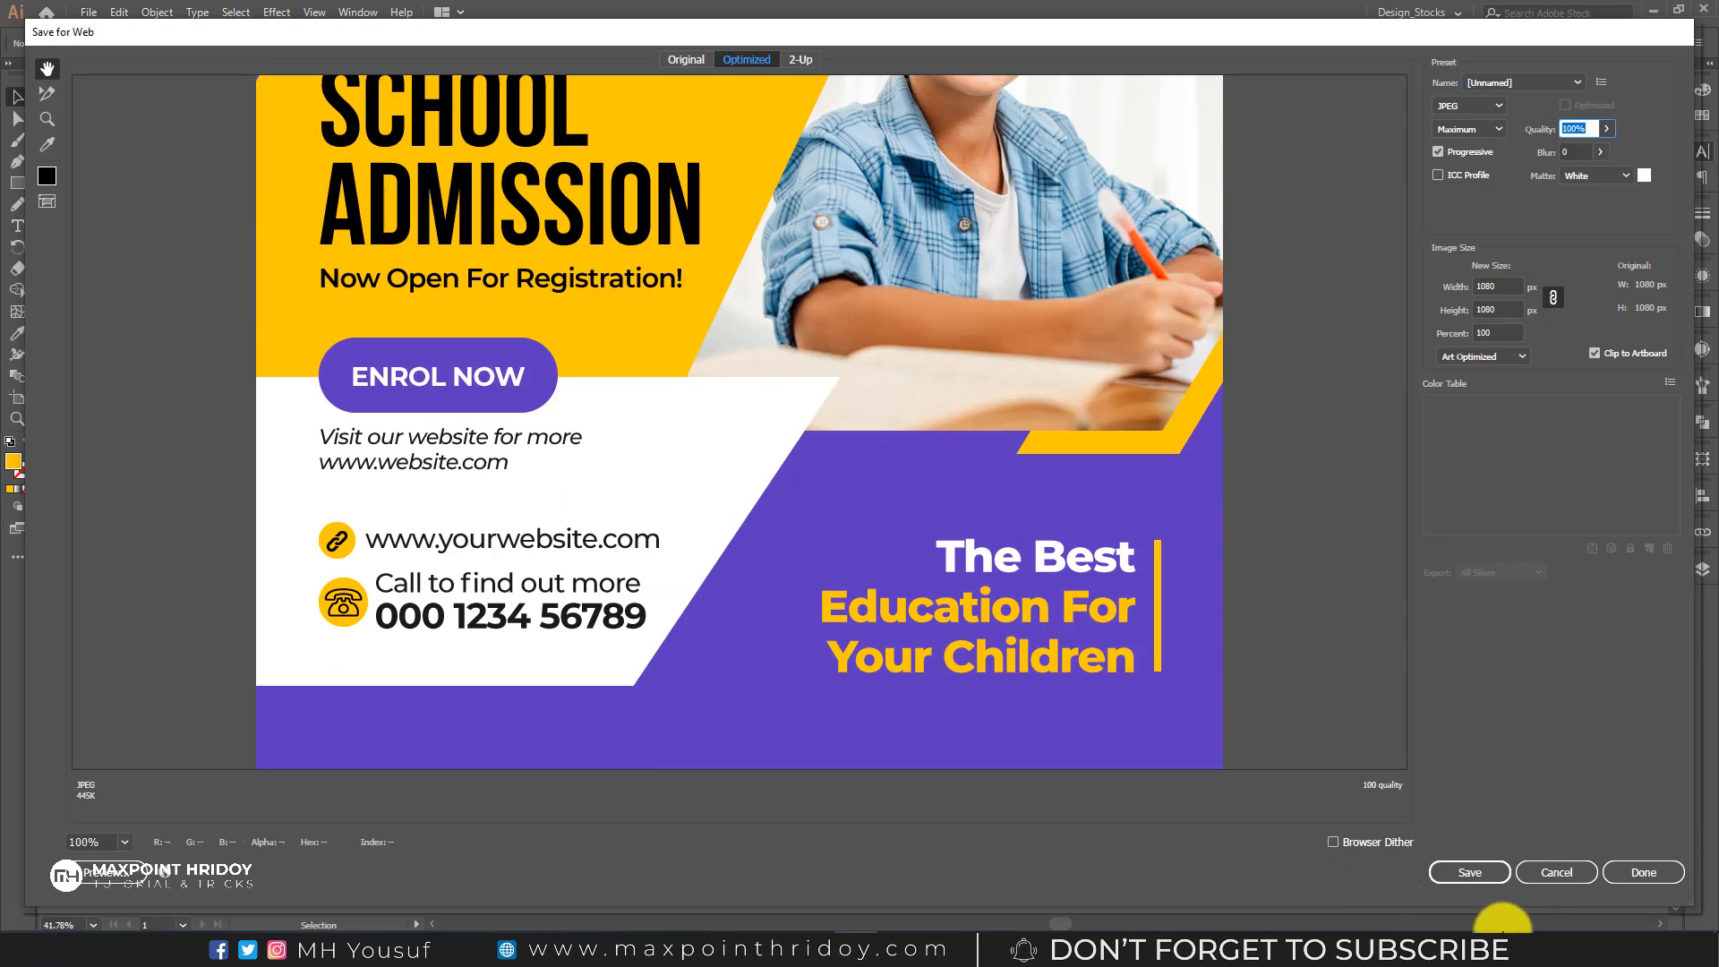
pyautogui.click(1470, 872)
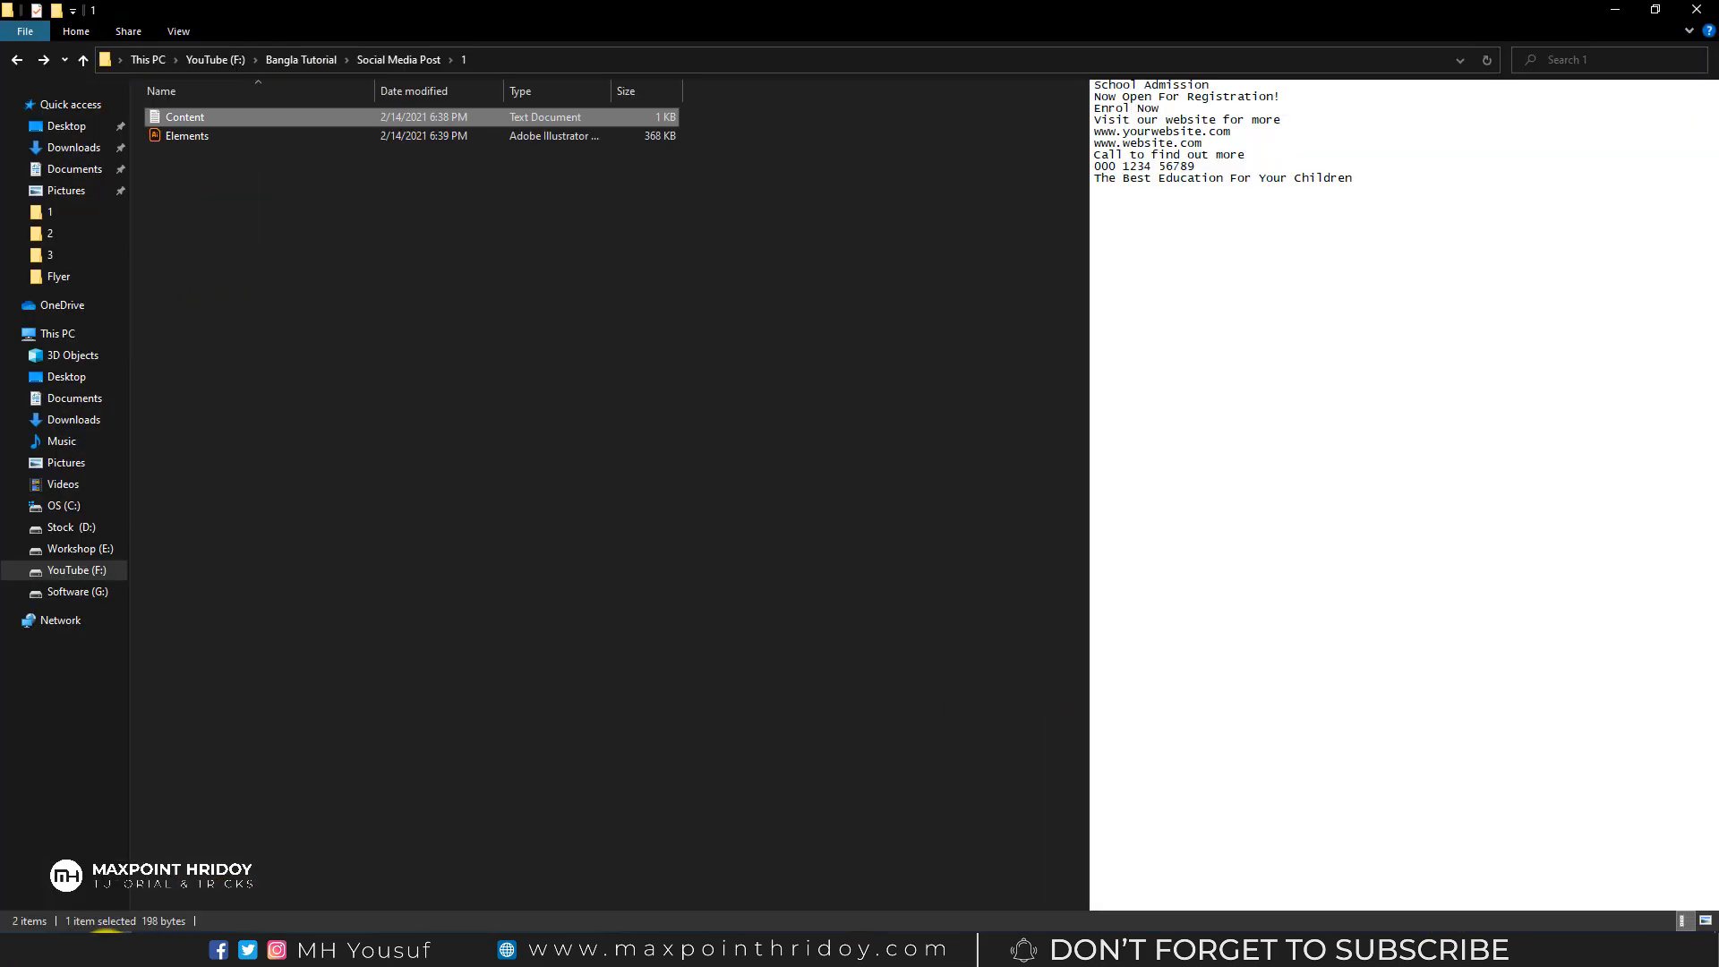
# - Save the web JPEG as "Education-Social-Media-Post-Design" in the folder F:\Bangla Tutorial\Social Media Post\1
pyautogui.click(519, 61)
pyautogui.hotkey('ctrl', 'c')
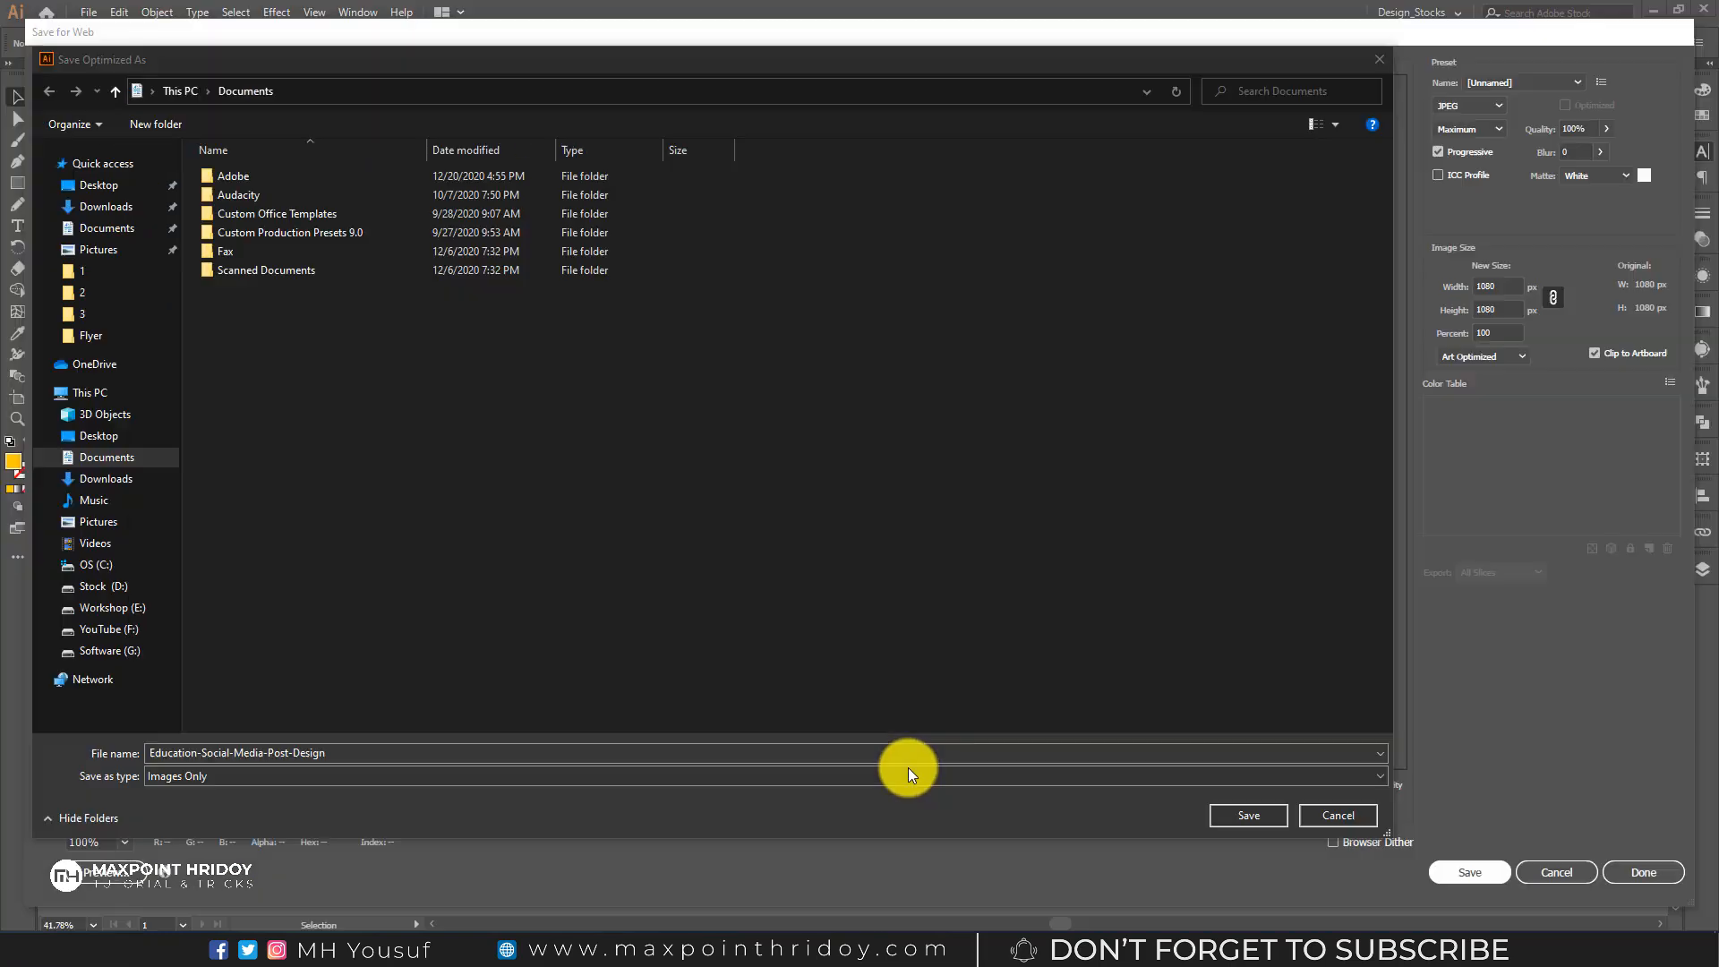
pyautogui.click(908, 766)
pyautogui.hotkey('ctrl', 'v')
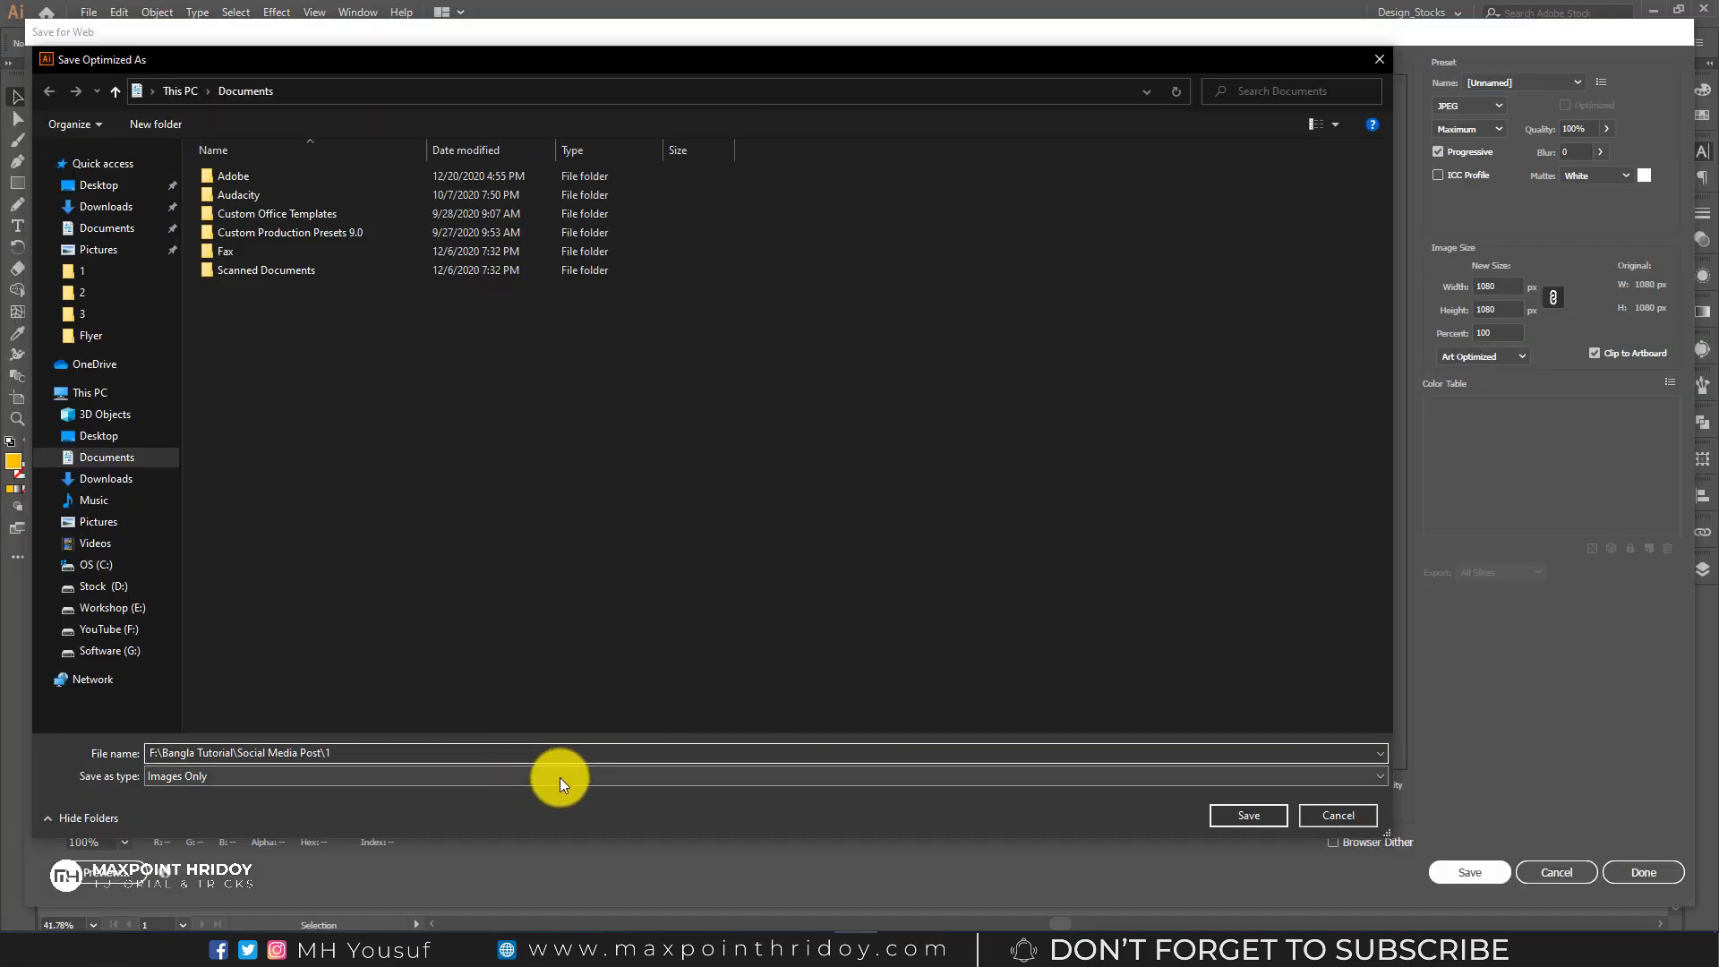
pyautogui.press('Return')
pyautogui.click(1251, 815)
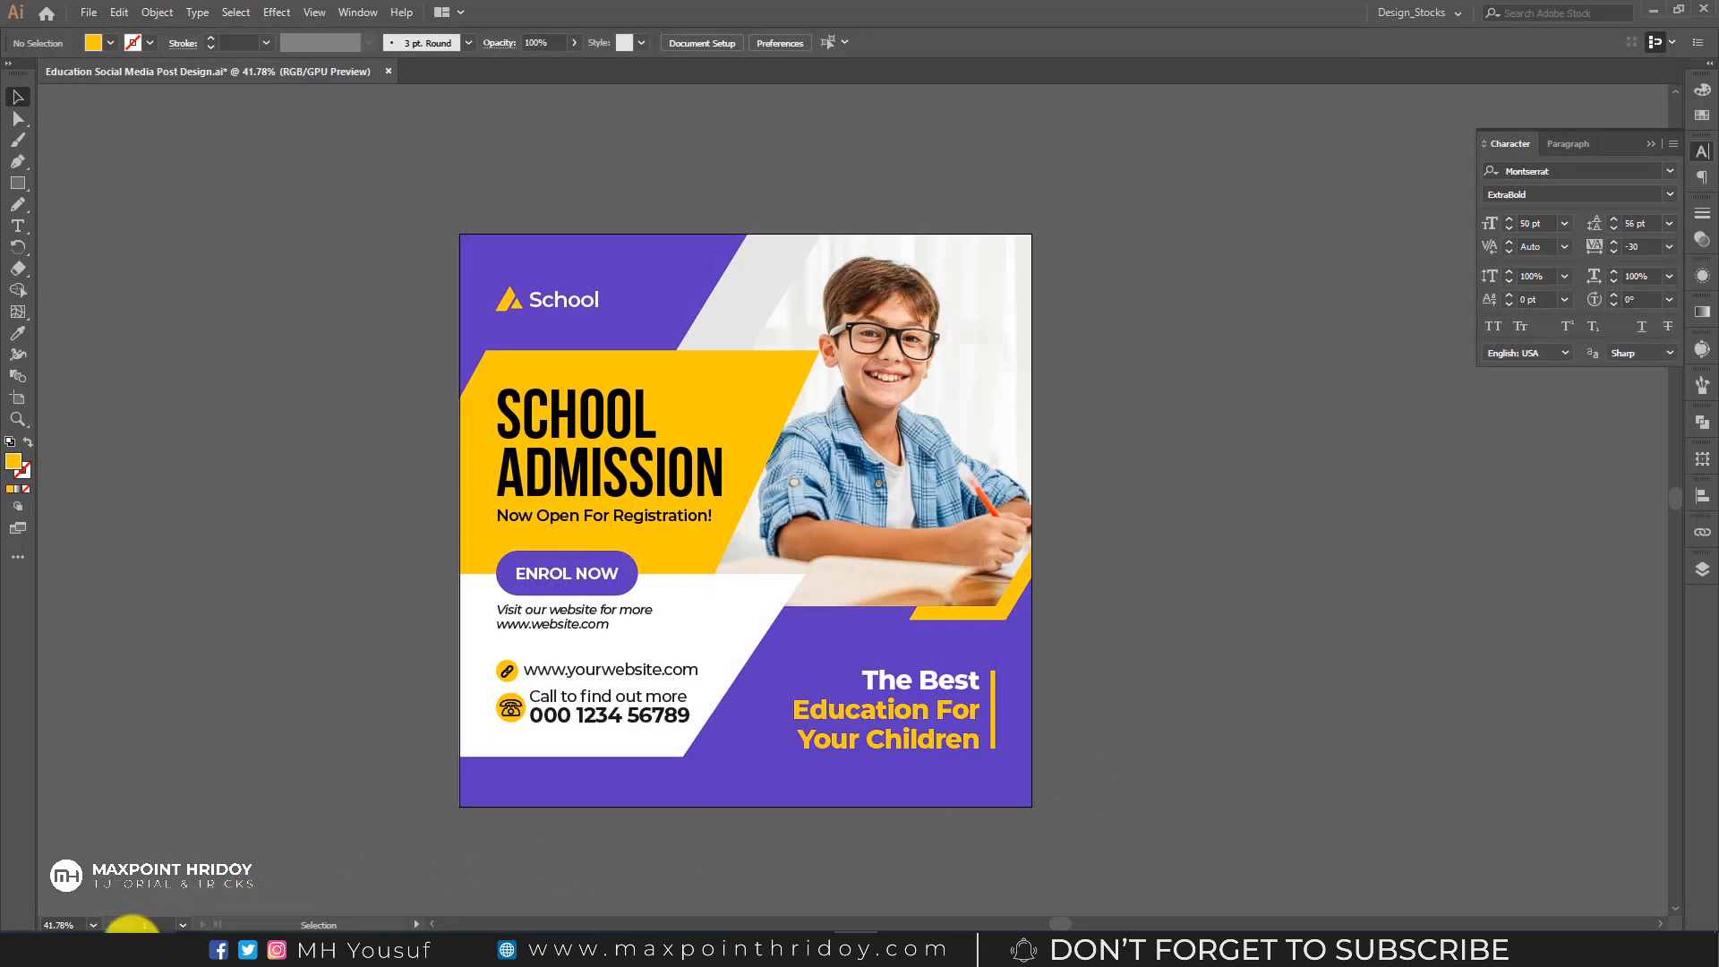
pyautogui.click(111, 946)
pyautogui.click(112, 946)
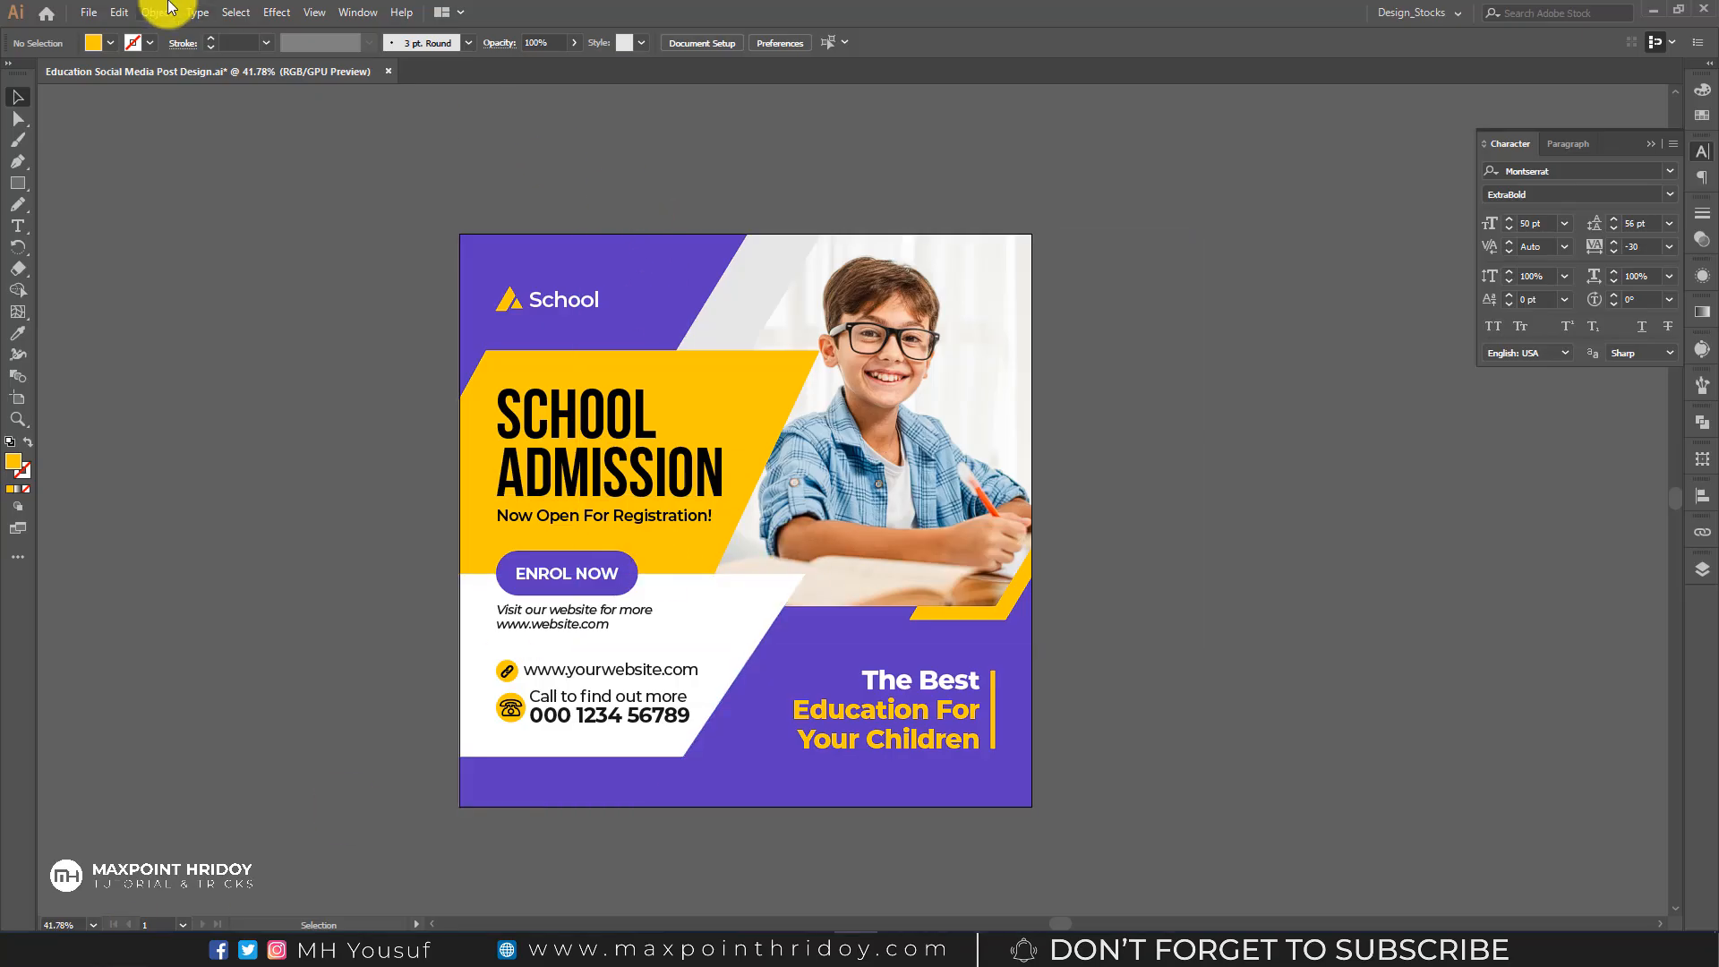
# - Export the design as the JPEG "Education Social Media Post Design" in the Education folder
pyautogui.click(88, 11)
pyautogui.moveTo(158, 336)
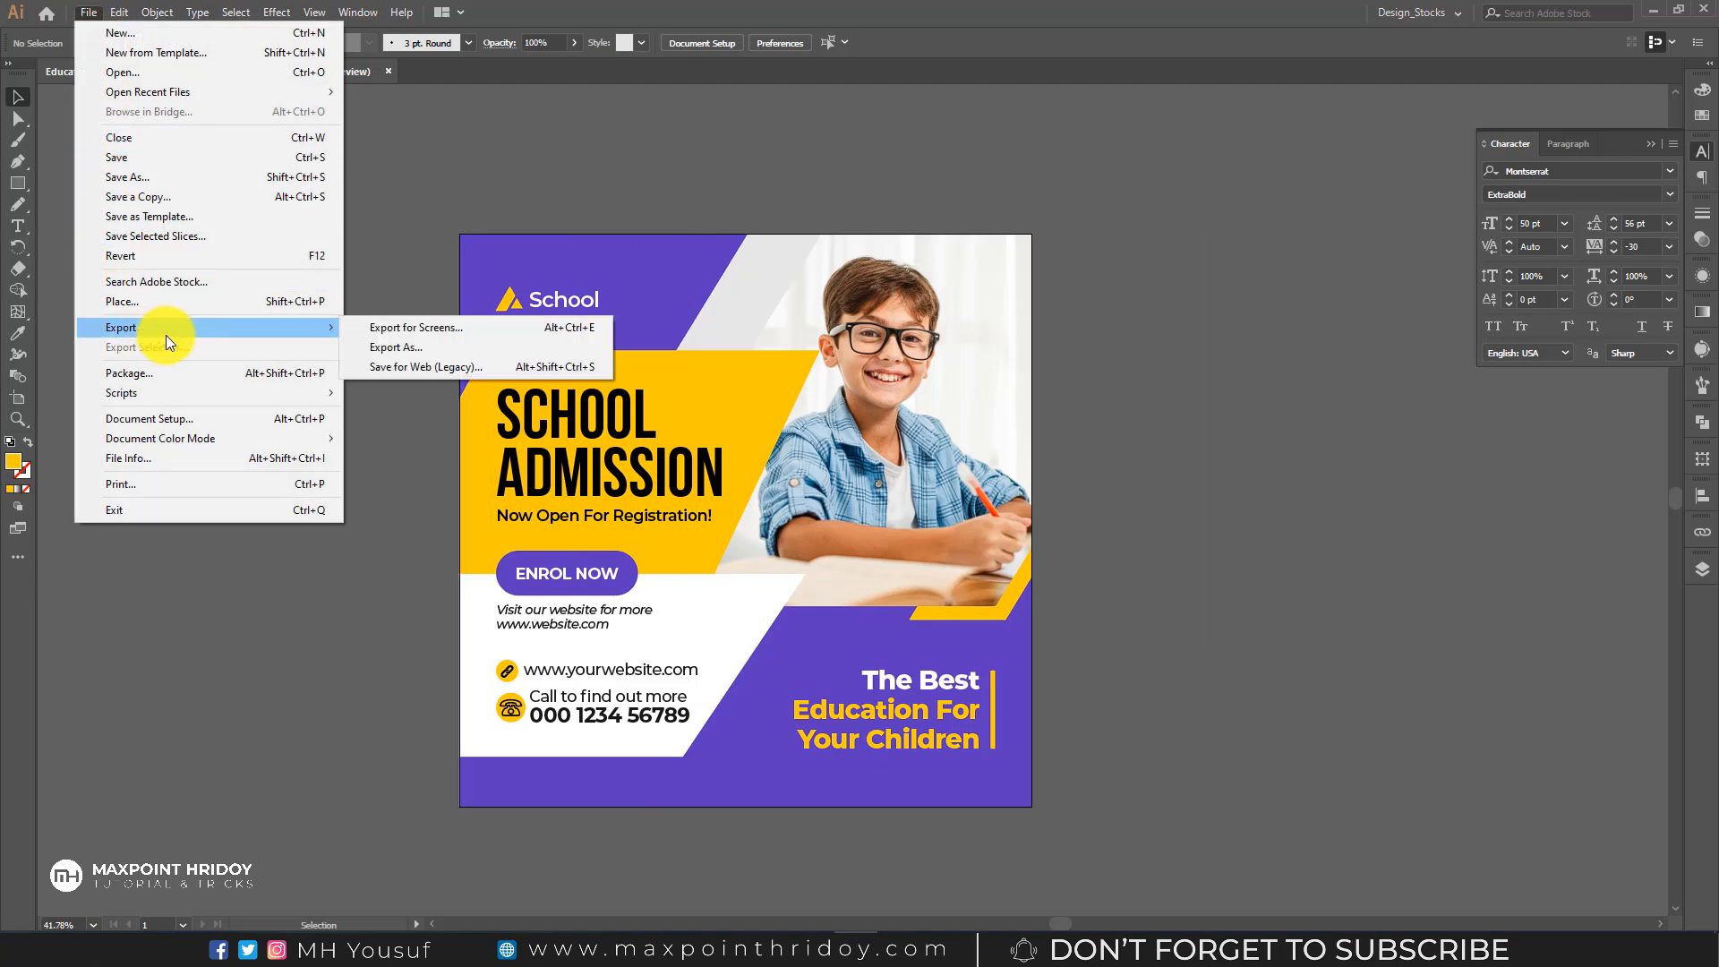
pyautogui.click(423, 347)
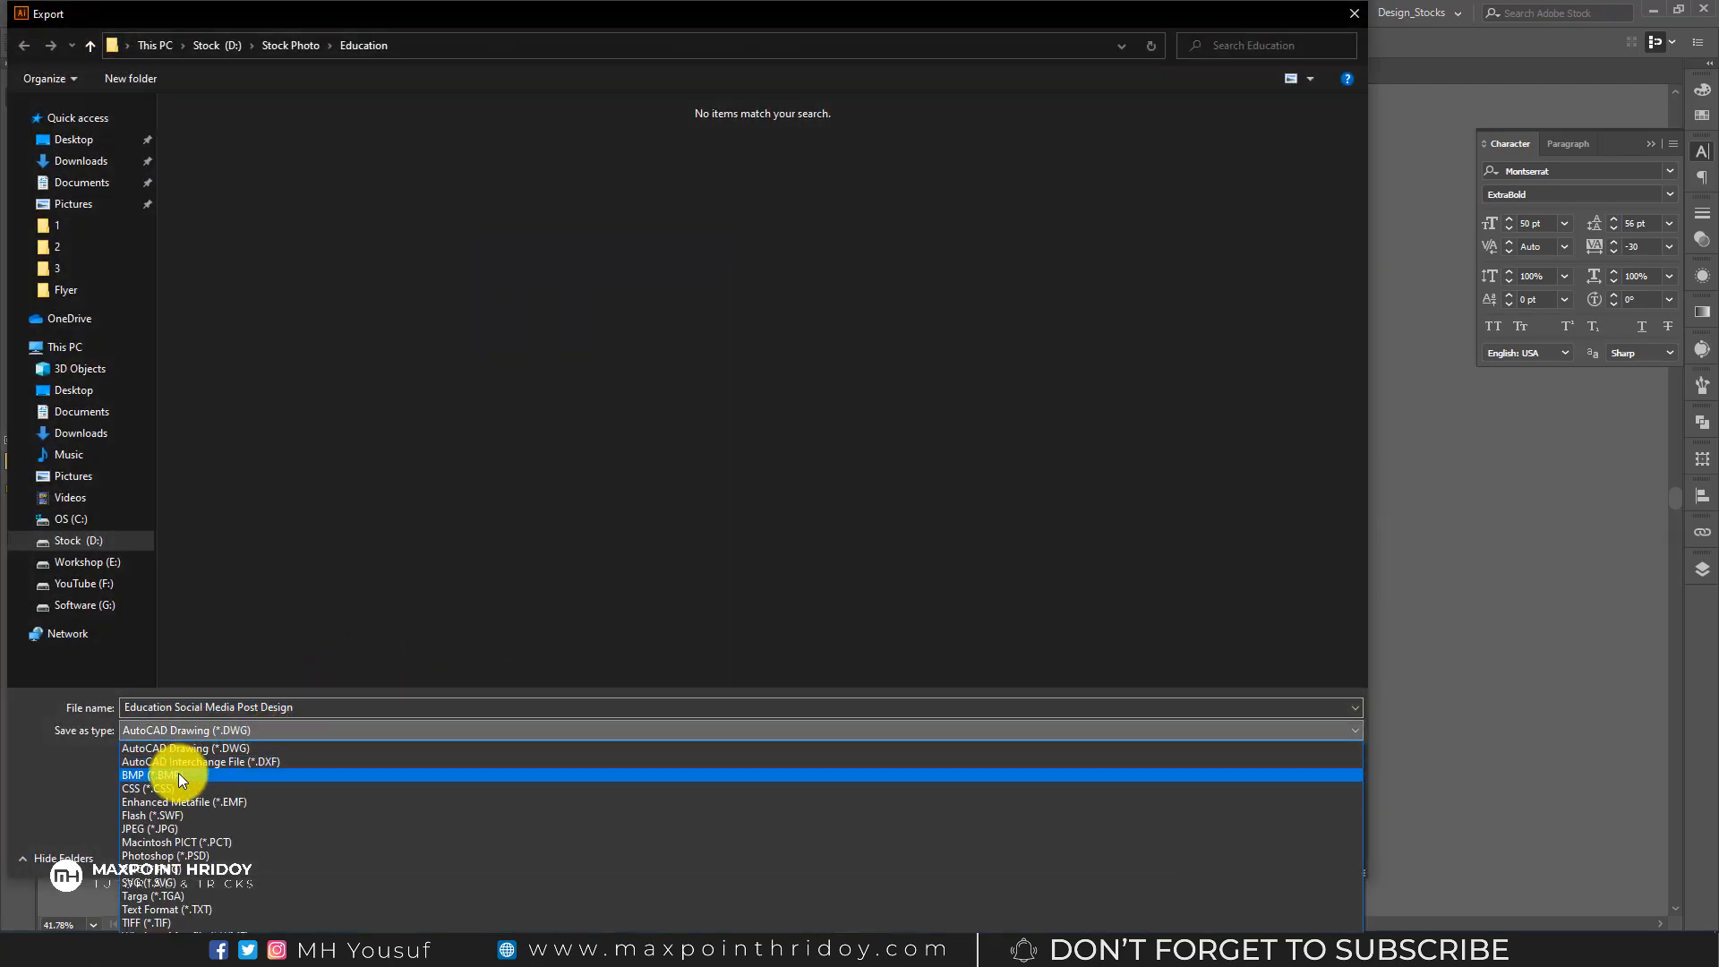
pyautogui.click(163, 828)
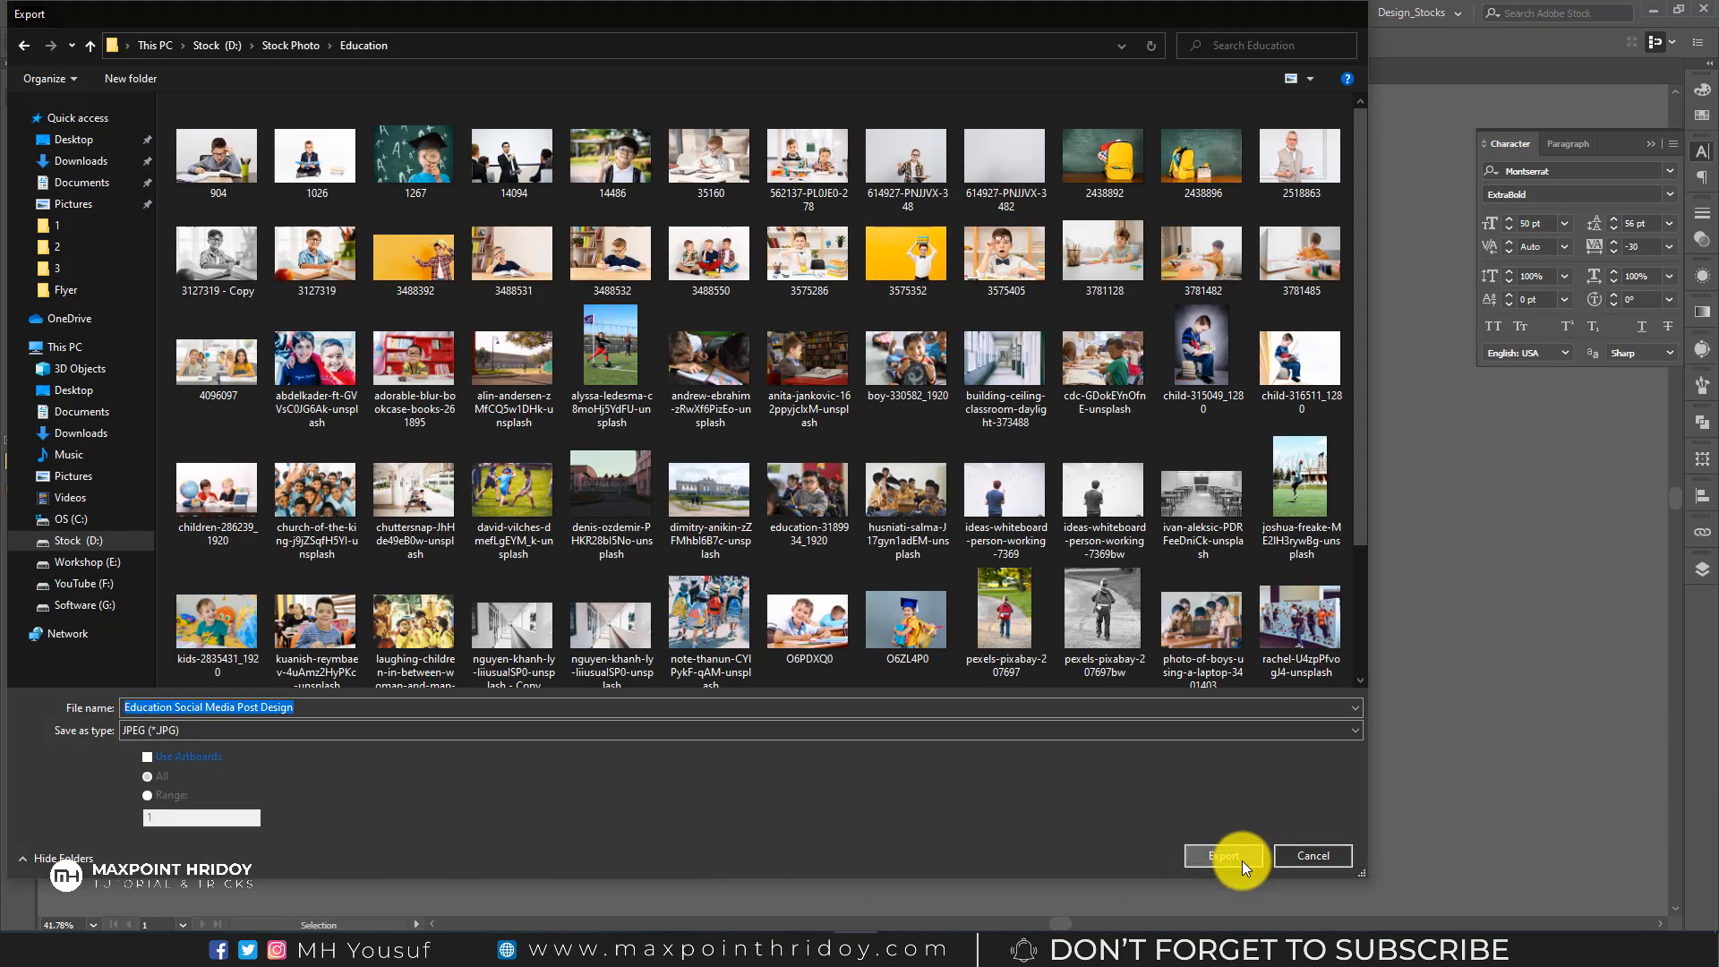
pyautogui.click(1238, 857)
pyautogui.press('Return')
# - Switch to File Explorer to preview the exported JPG, and view the matching template page in the browser
pyautogui.click(116, 940)
pyautogui.click(233, 136)
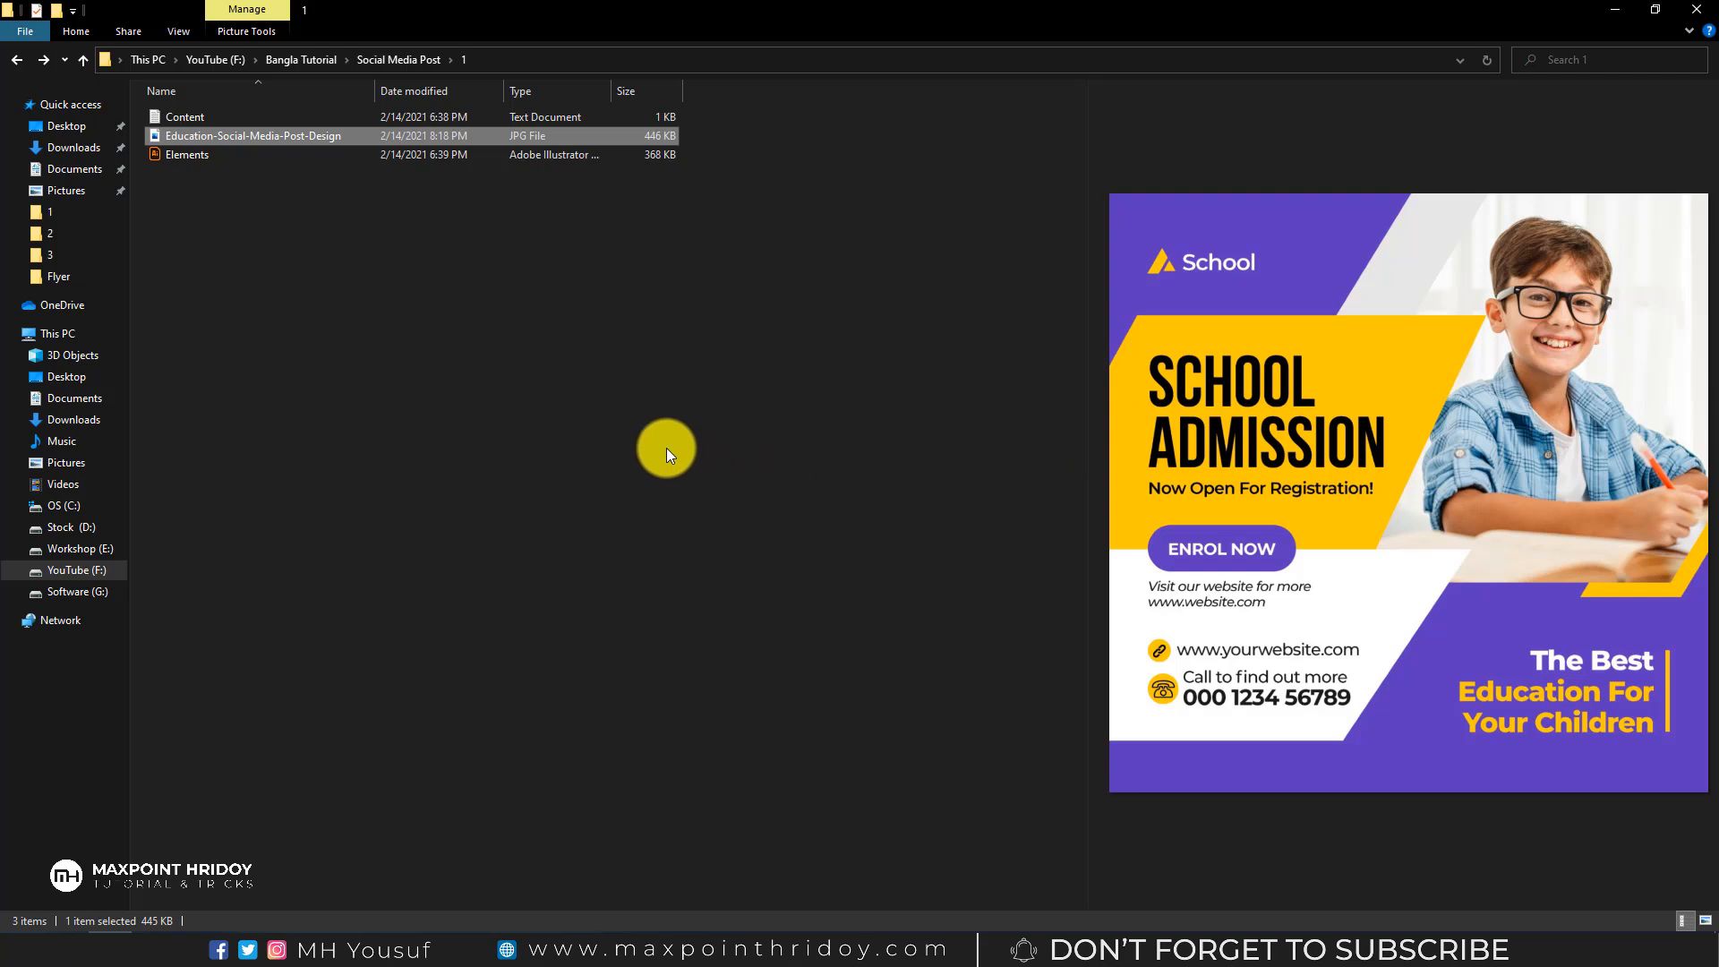
pyautogui.click(590, 432)
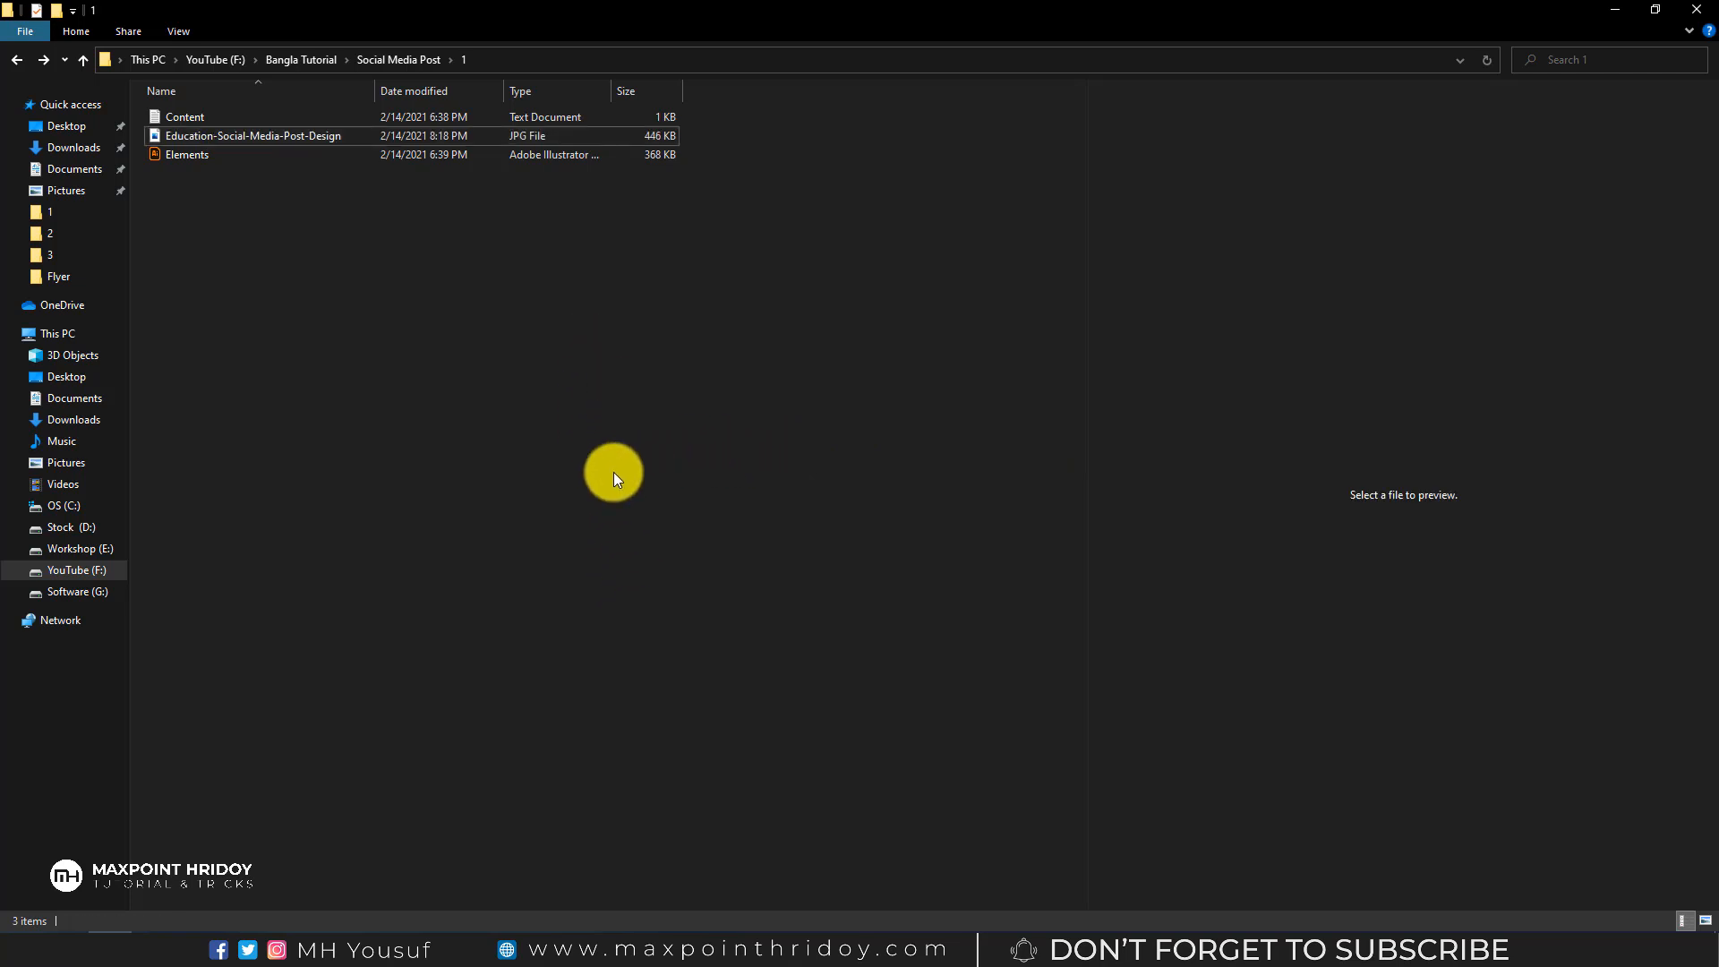
pyautogui.click(647, 929)
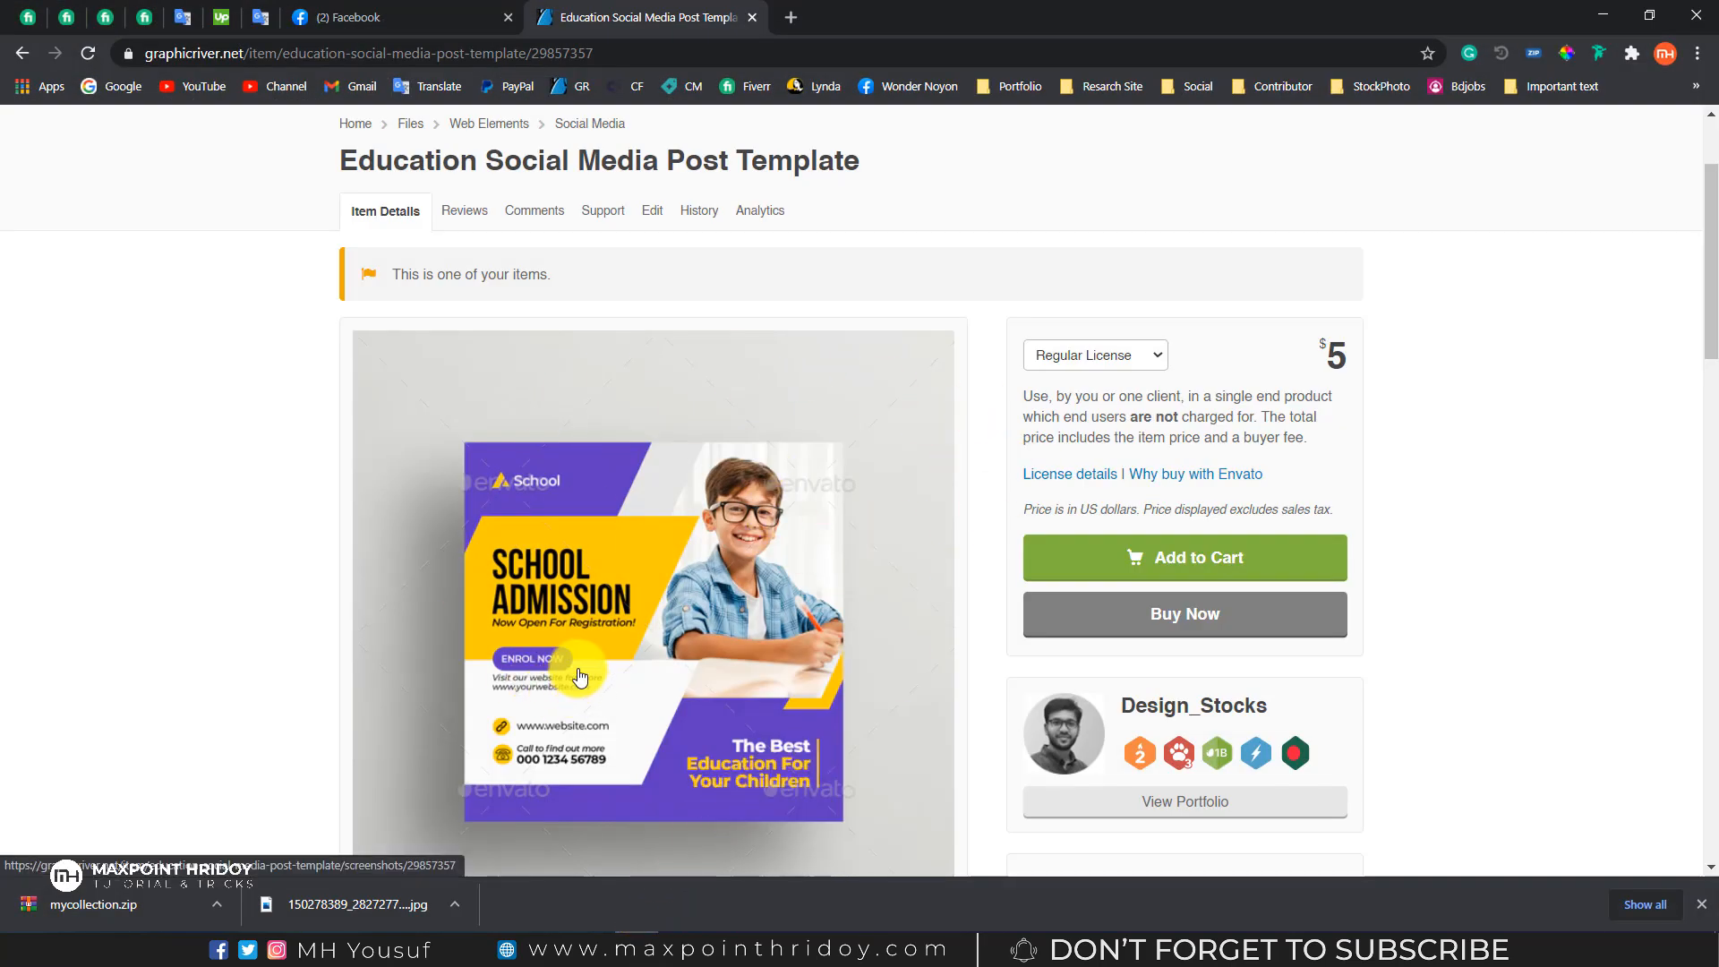
pyautogui.click(1603, 15)
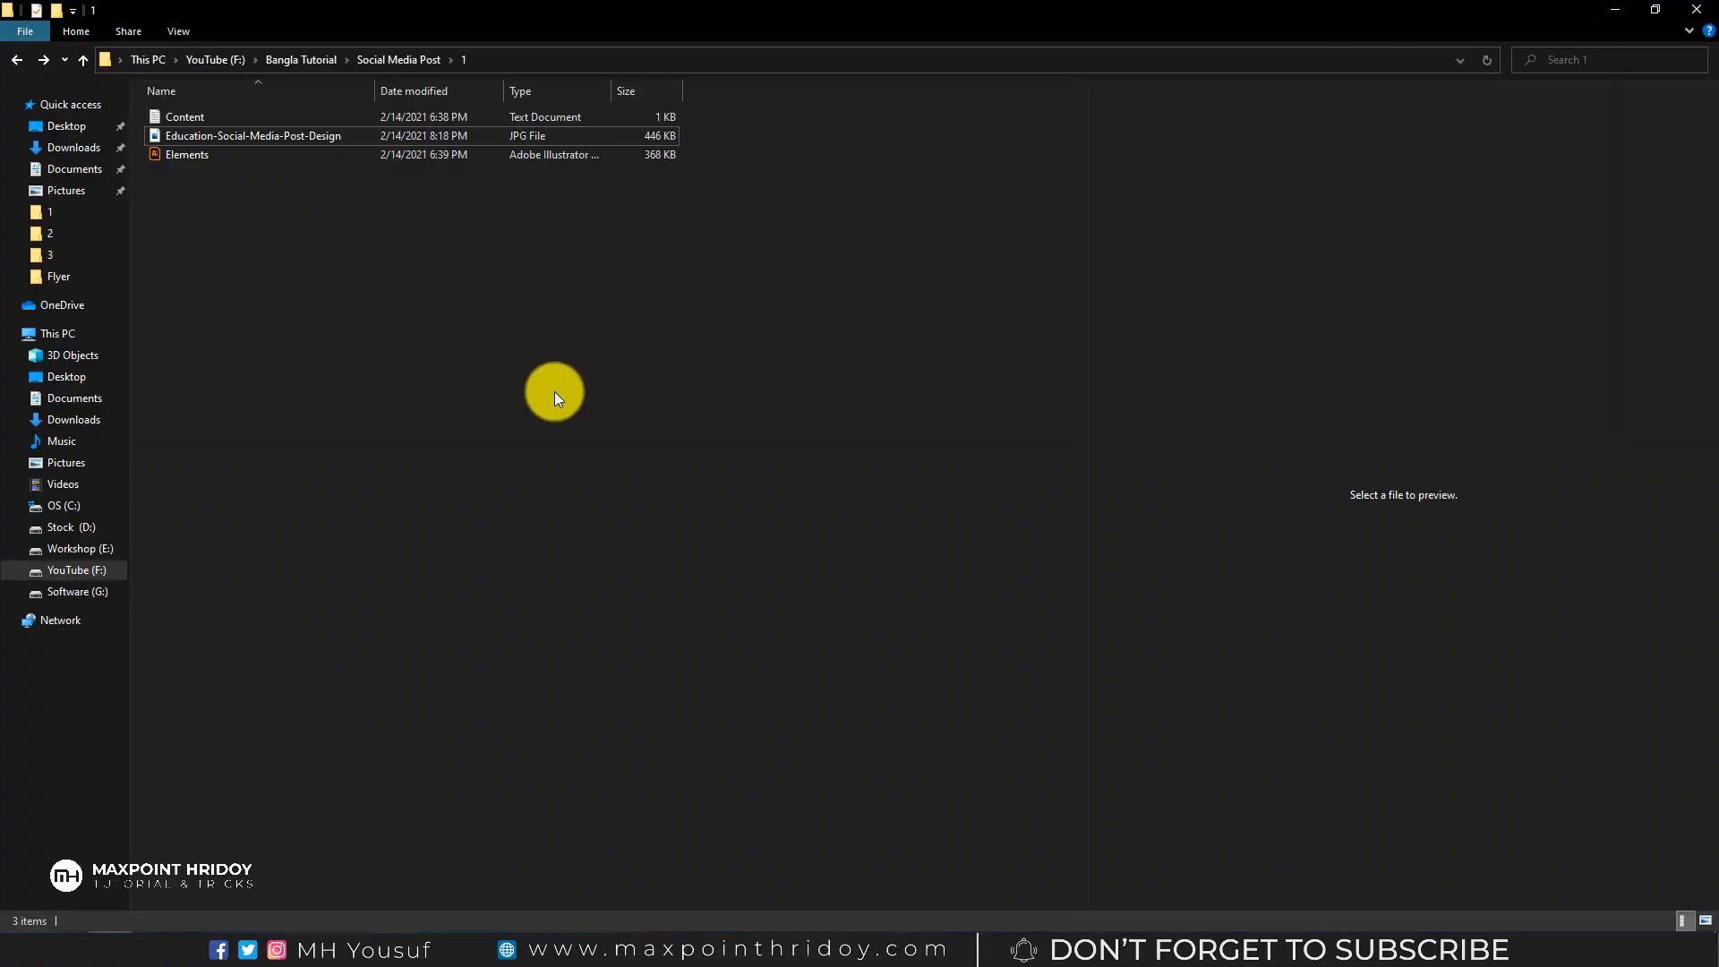